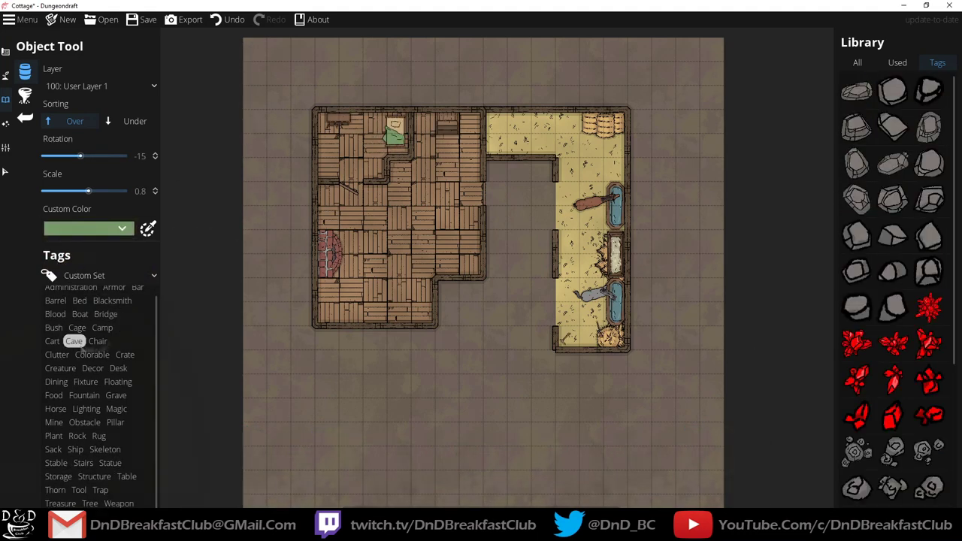
Furnish the cottage's main room with a desk in front of the fireplace and a chair beside it.
left_click(126, 476)
left_click(892, 237)
left_click(365, 244)
left_click(98, 341)
left_click(391, 225)
scroll(383, 256, "up", 3)
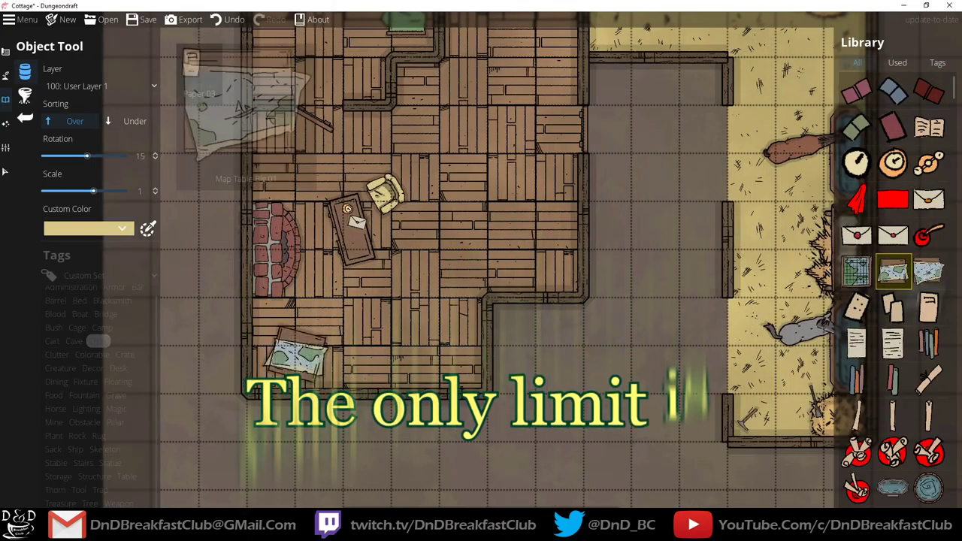
left_click(890, 355)
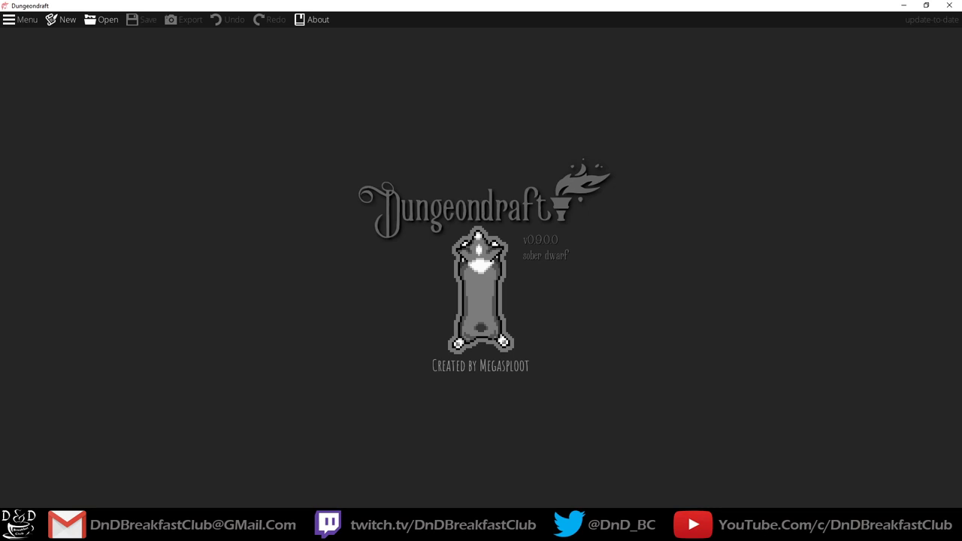
Create a new map from the 55" TV preset, overriding its size to 100 tiles wide and 100 tiles high.
left_click(67, 21)
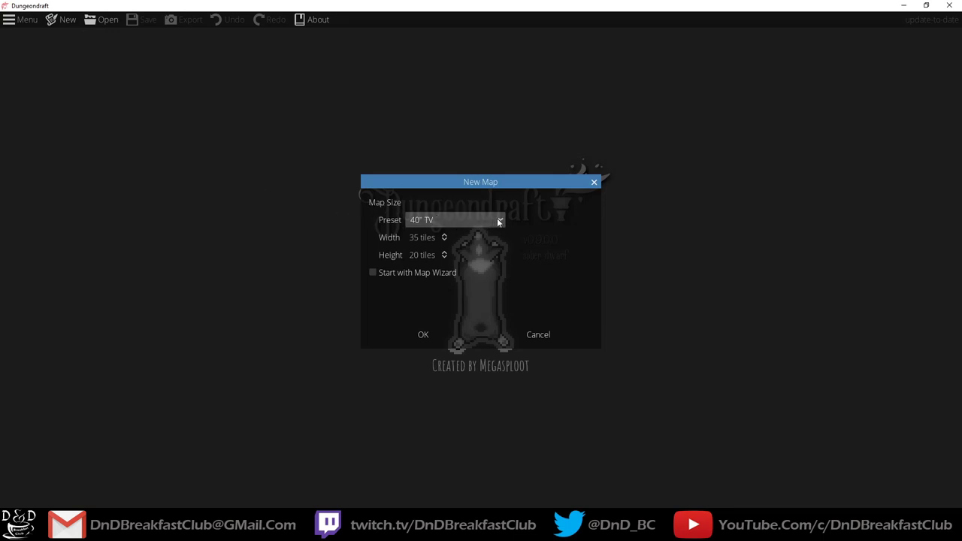
left_click(497, 221)
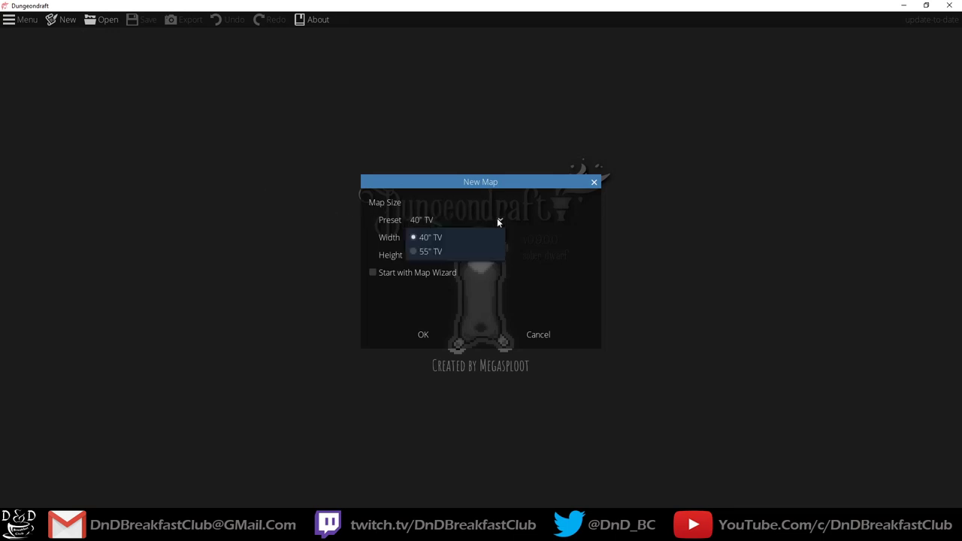
left_click(429, 255)
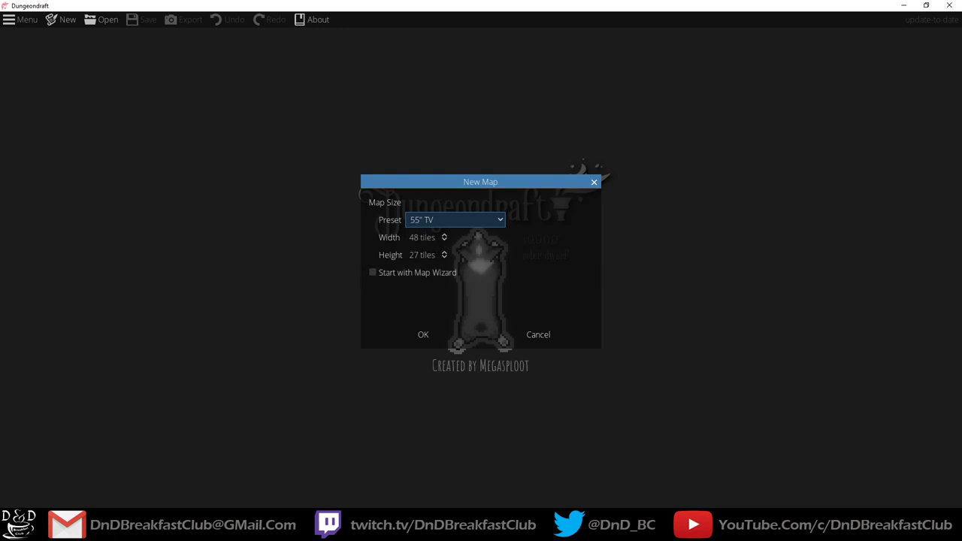
key("Tab")
type("1000")
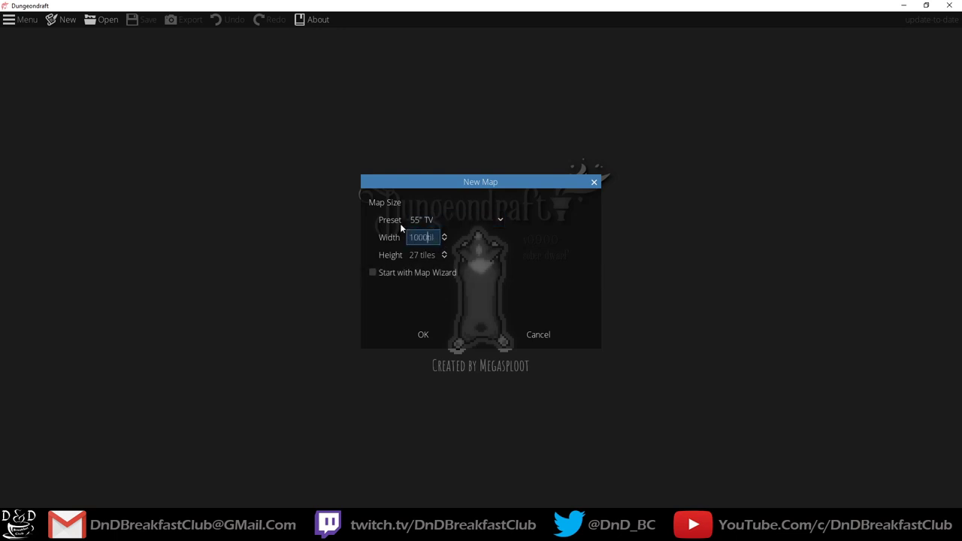
key("Tab")
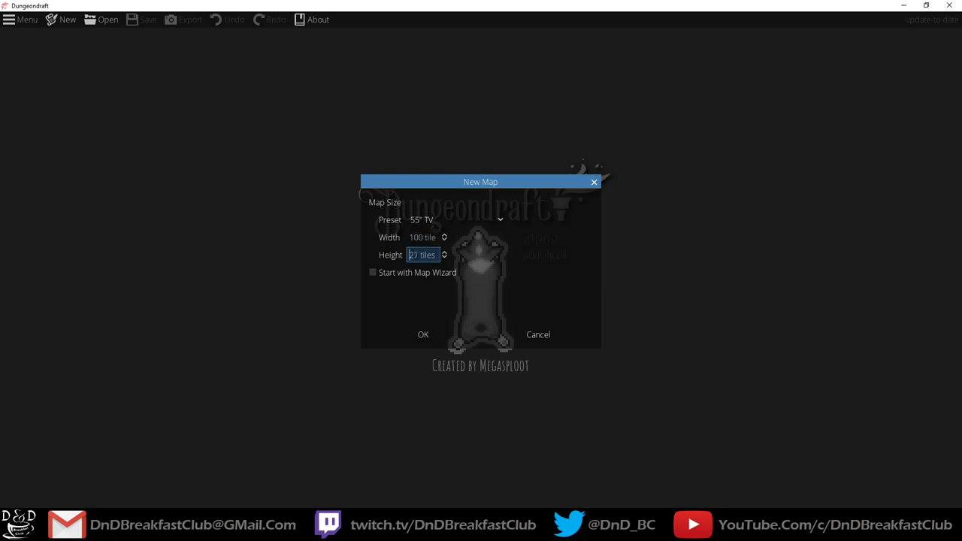
key("BackSpace")
type("100")
key("Tab")
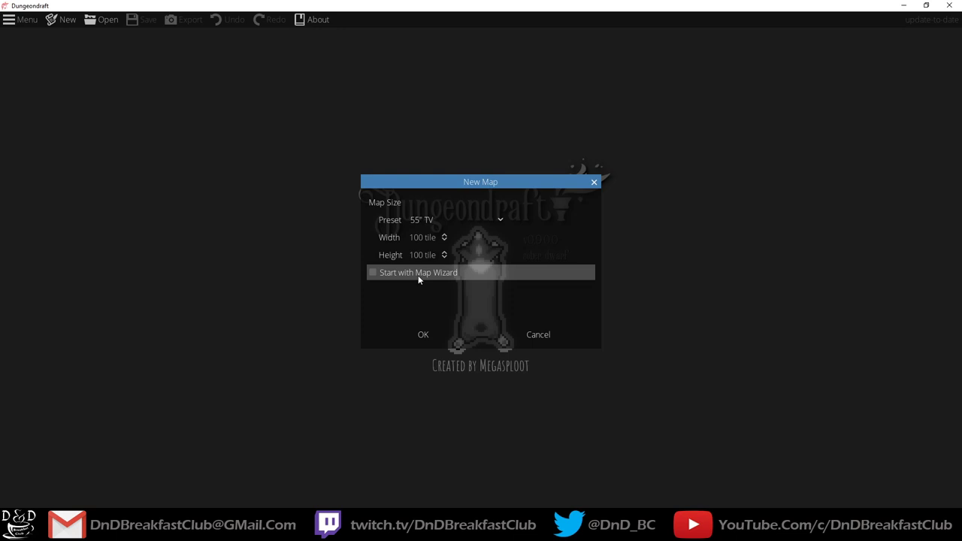
left_click(411, 332)
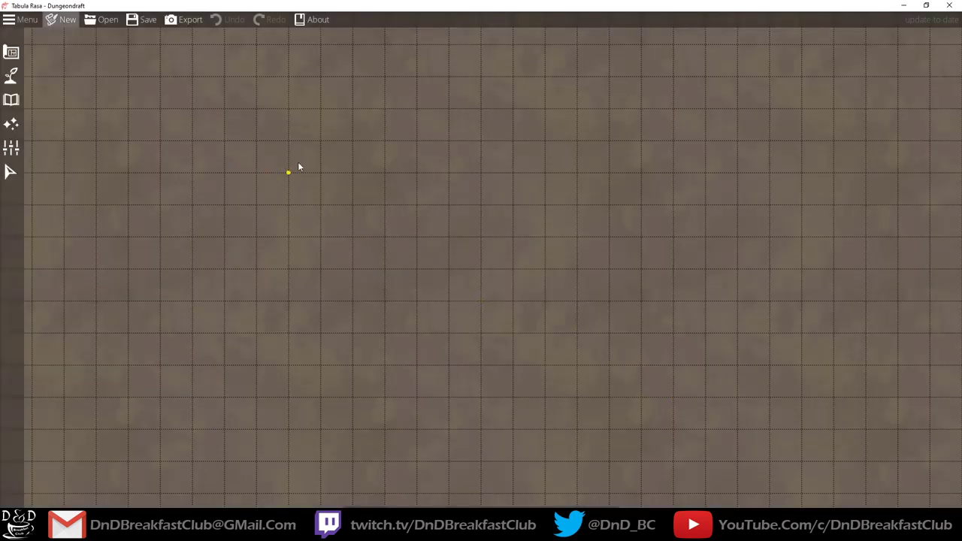
Look over the full extent of the 100 by 100 tile map.
scroll(353, 159, "down", 2)
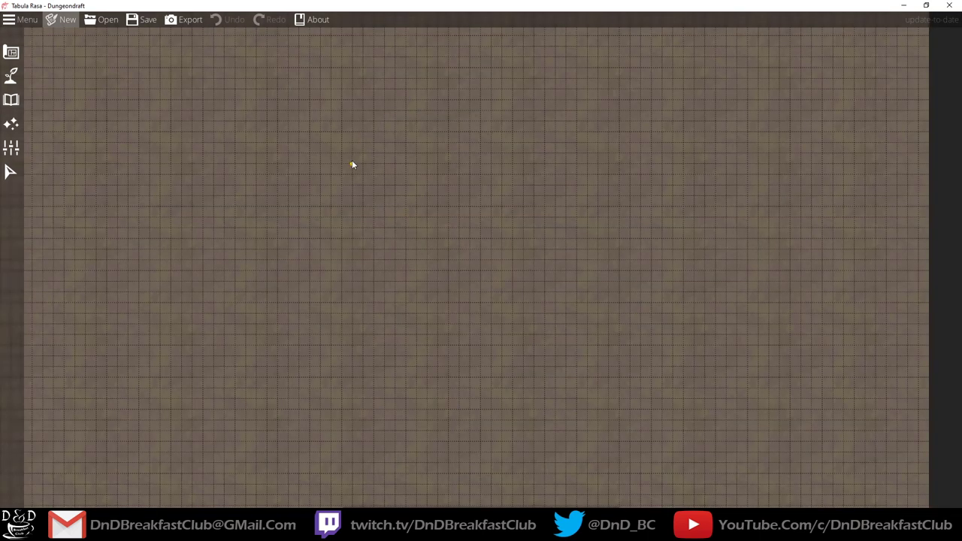
scroll(393, 172, "down", 4)
scroll(394, 177, "down", 1)
left_click_drag(378, 136, 439, 224)
scroll(441, 229, "up", 5)
scroll(441, 233, "down", 2)
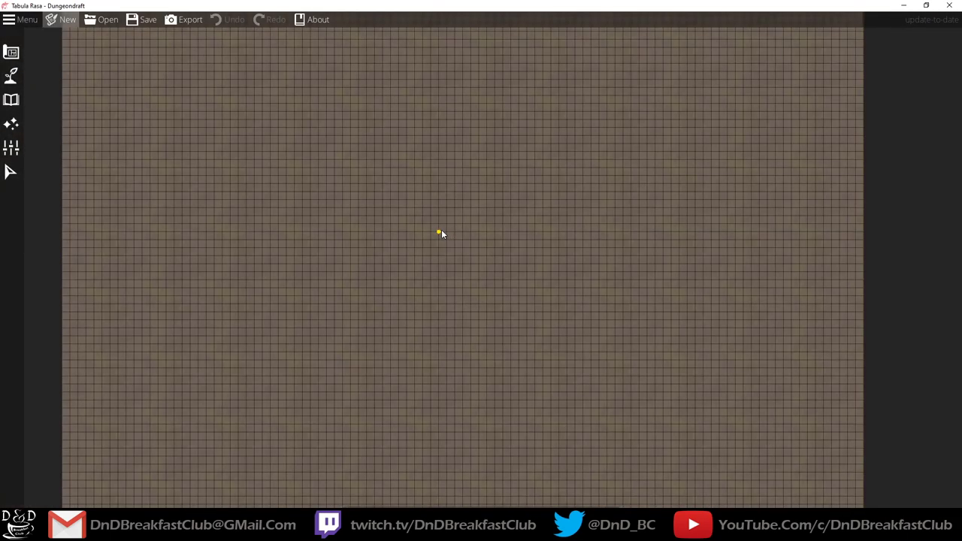
Create another new map 50 tiles wide and 50 tiles high.
left_click(61, 19)
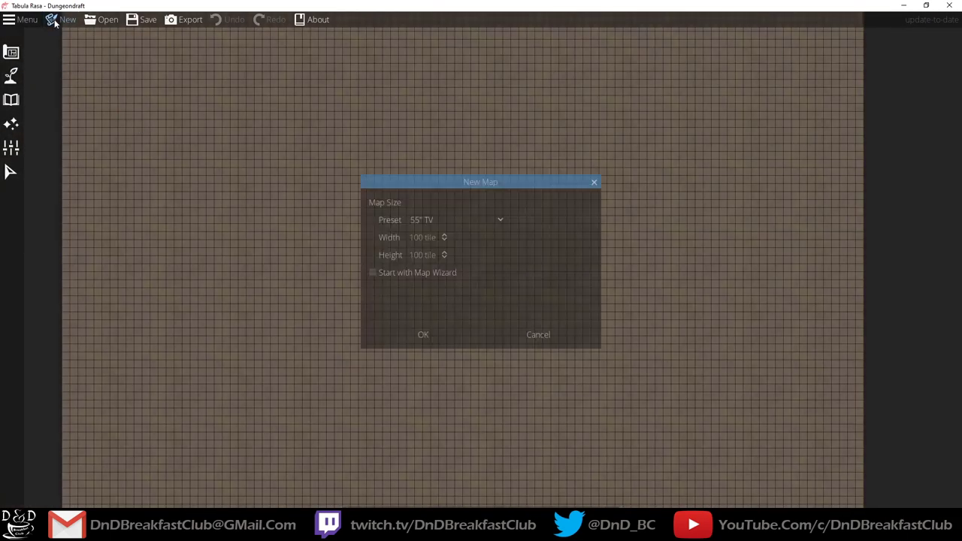
left_click(421, 238)
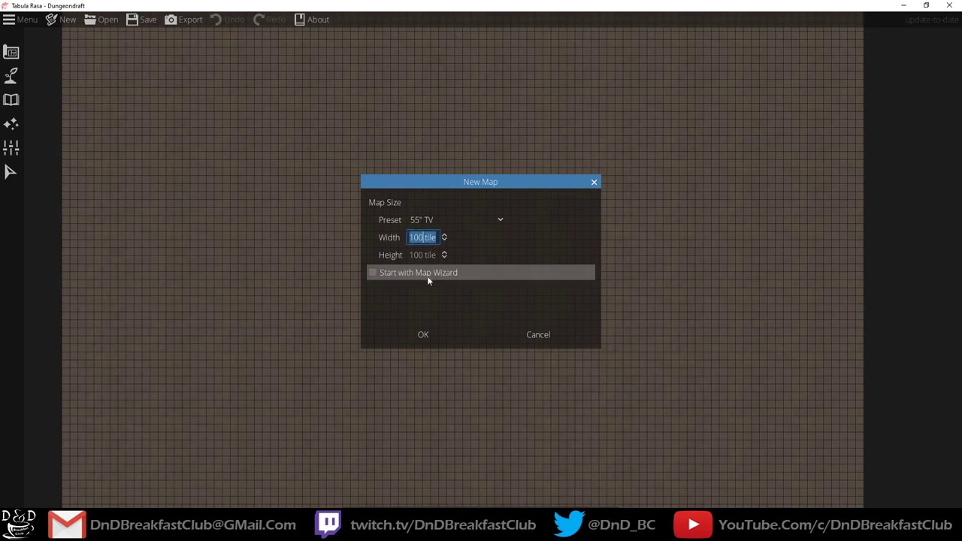
type("50")
key("Tab")
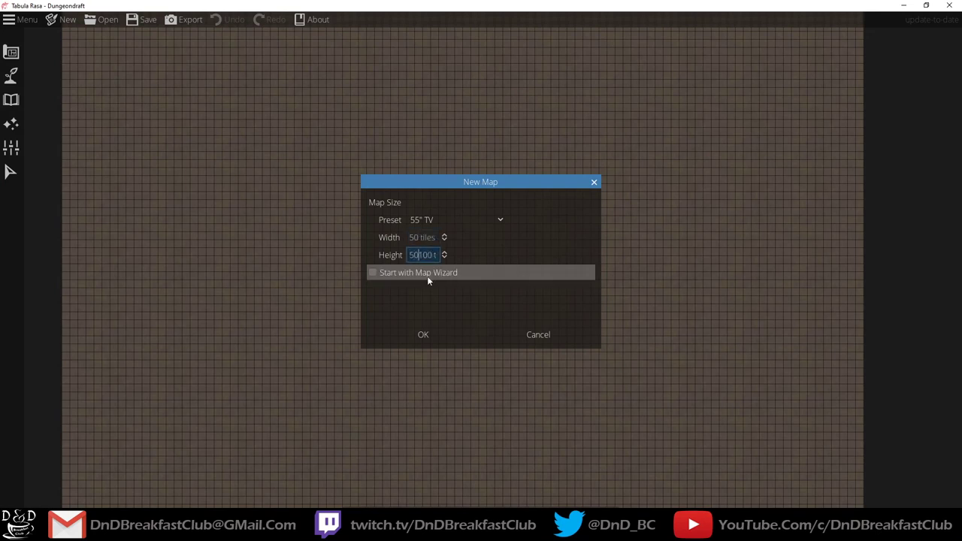
left_click(423, 336)
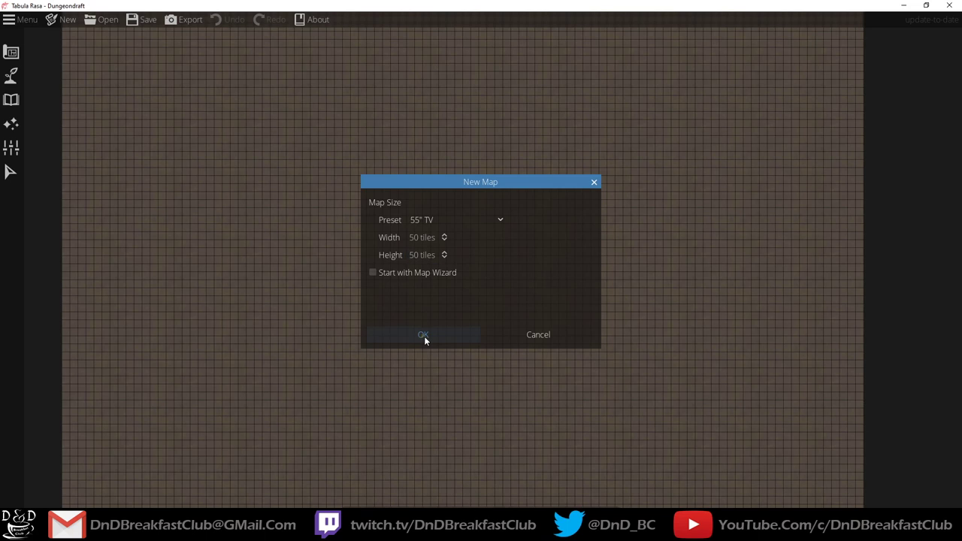
Examine the extent, edges and grid of the 50 by 50 tile map.
scroll(459, 278, "down", 5)
scroll(459, 278, "up", 3)
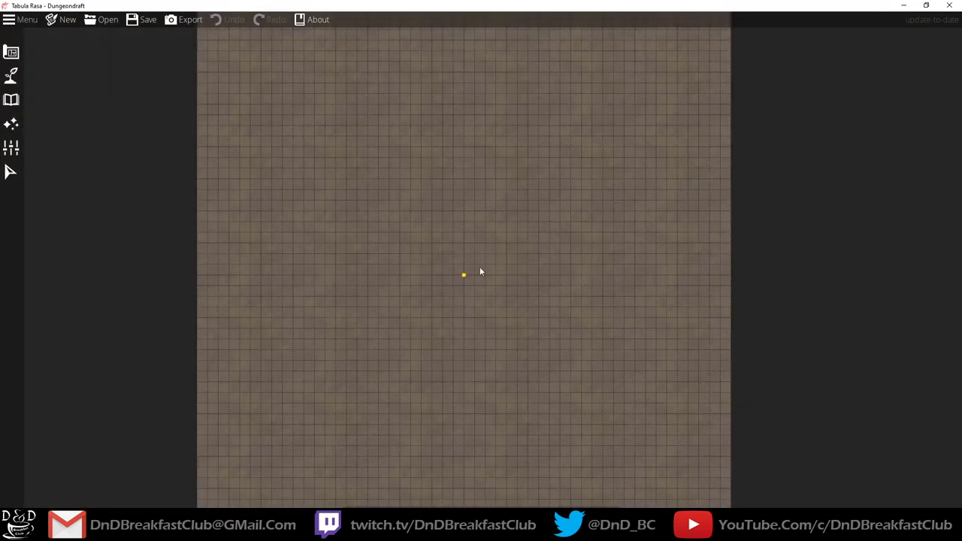
left_click_drag(622, 233, 515, 185)
scroll(313, 224, "up", 3)
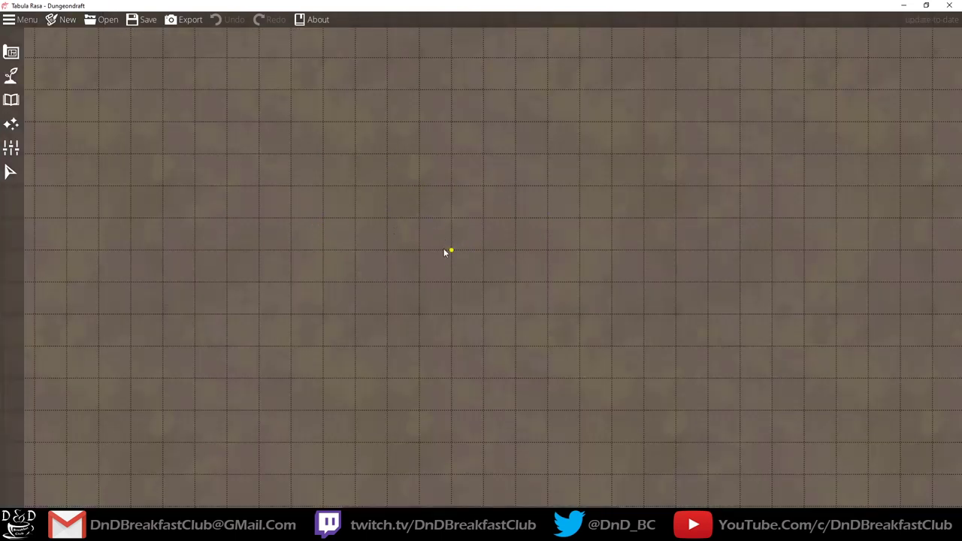
scroll(382, 213, "up", 3)
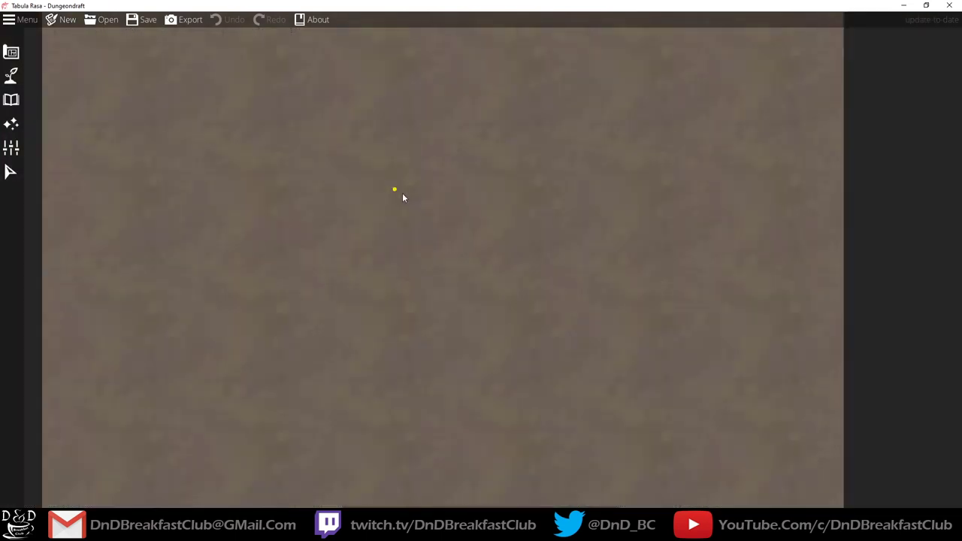
scroll(521, 457, "down", 3)
scroll(426, 239, "up", 3)
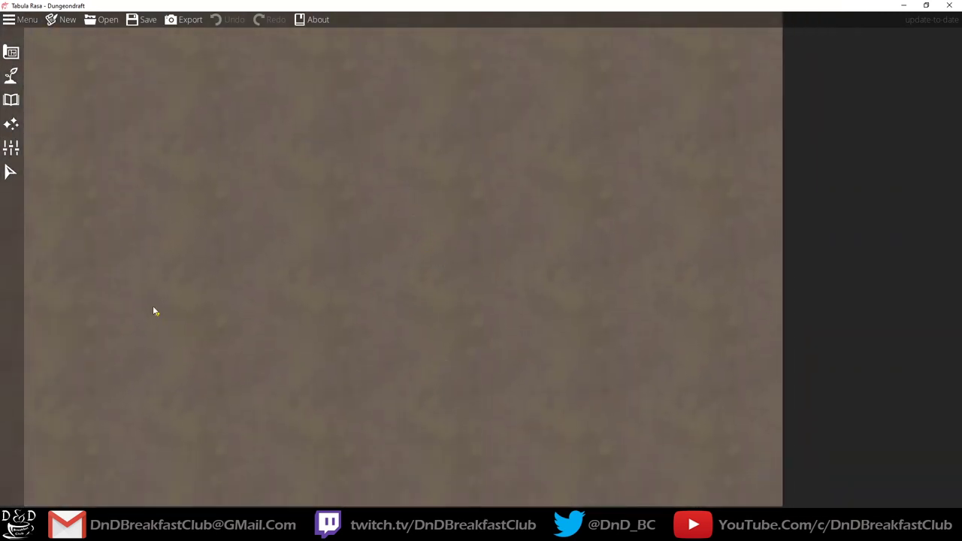
left_click_drag(111, 286, 212, 290)
scroll(391, 277, "down", 2)
left_click_drag(469, 189, 440, 286)
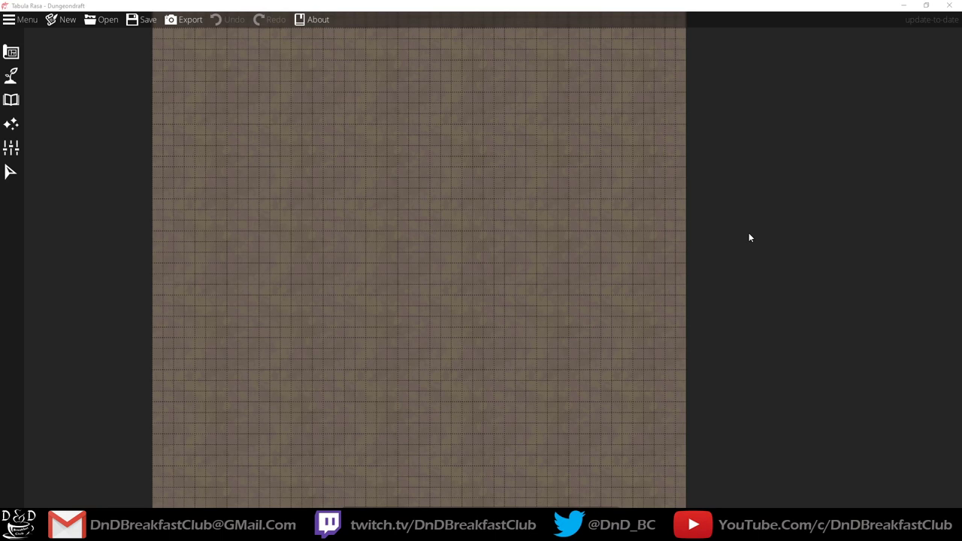
Create a new map 20 tiles wide, keeping the 40" TV preset's height of 20 tiles.
left_click(64, 20)
left_click(423, 238)
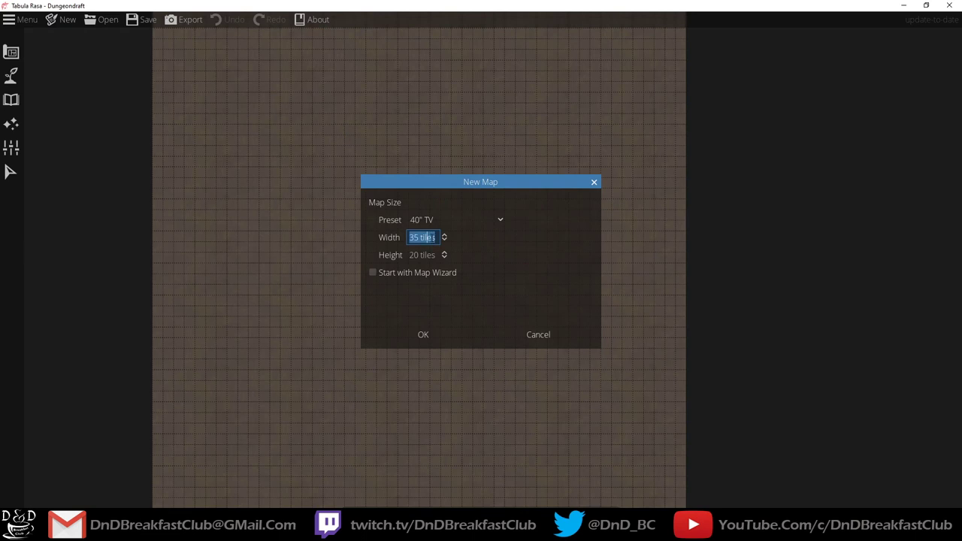
type("20")
key("Tab")
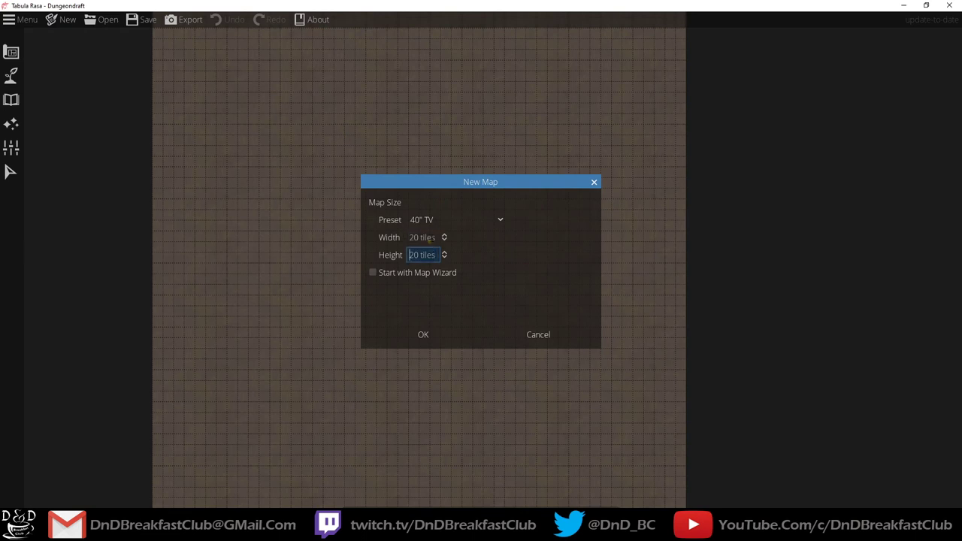
left_click(434, 336)
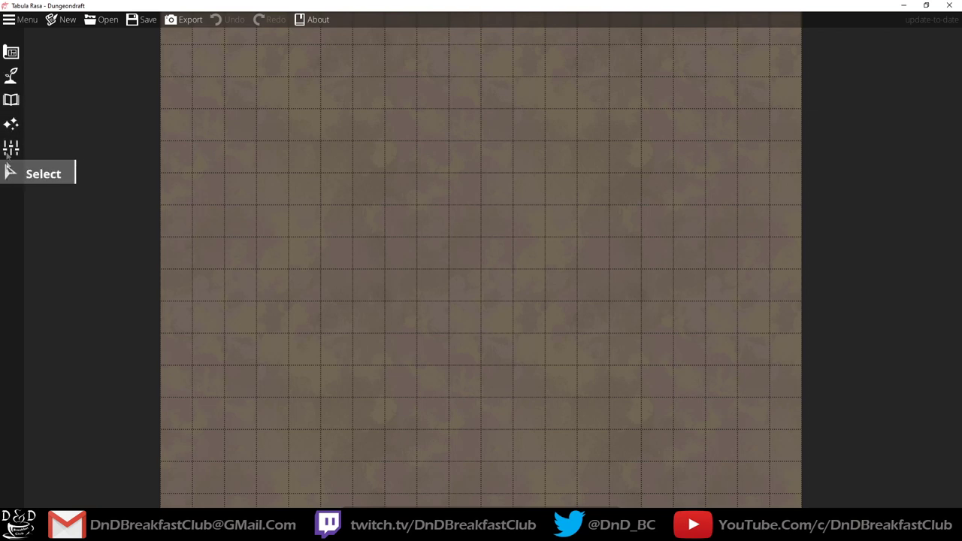
Open the Wall Tool and preview the available wall styles, including Concrete, Cobble and Wood.
left_click(13, 54)
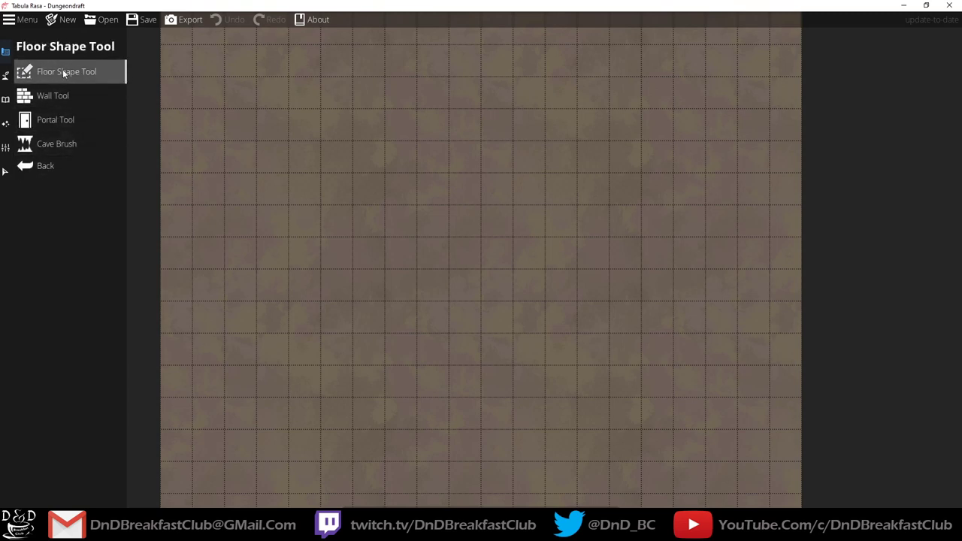
left_click(58, 96)
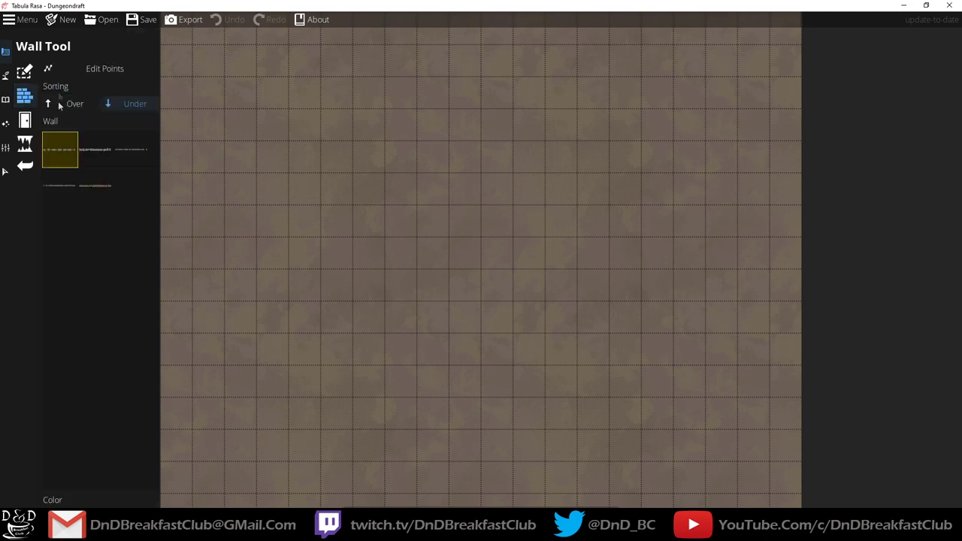
mouse_move(139, 150)
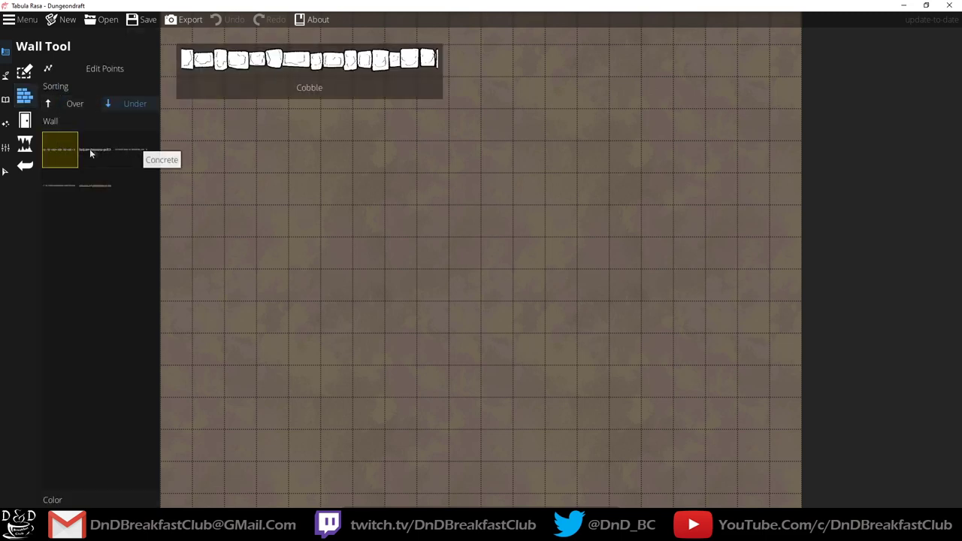
mouse_move(103, 153)
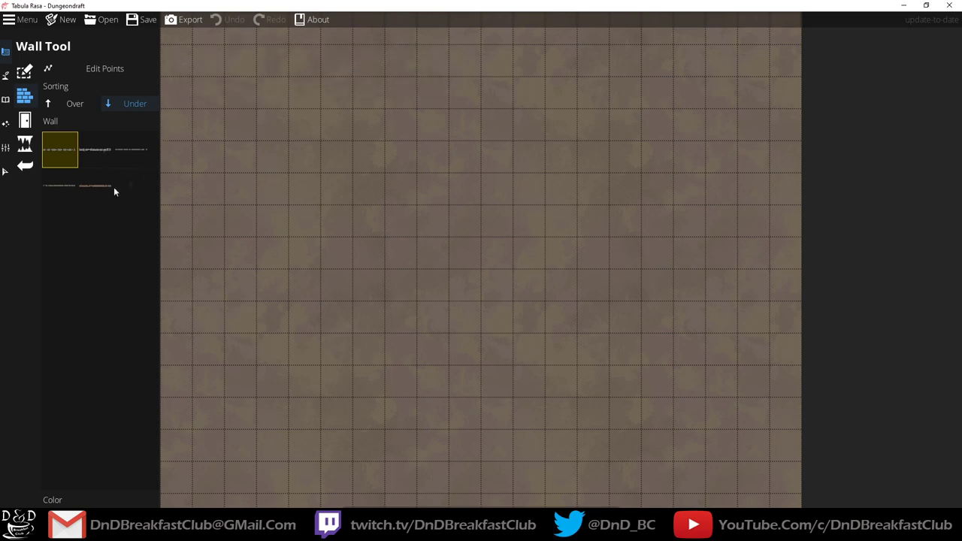
mouse_move(80, 198)
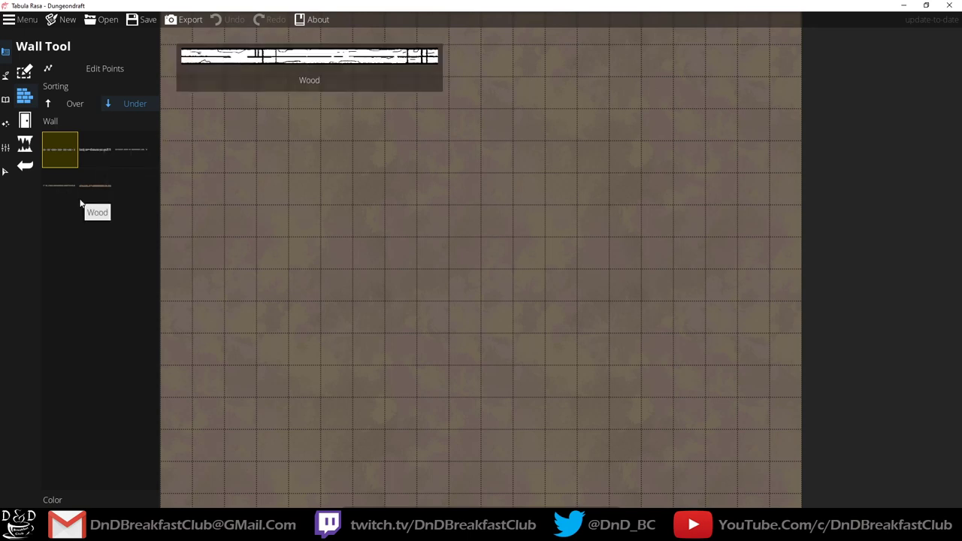
Try drawing a rectangular walled room of about 14 by 9 tiles with the red circular star-pattern floor, and undo it.
left_click(33, 75)
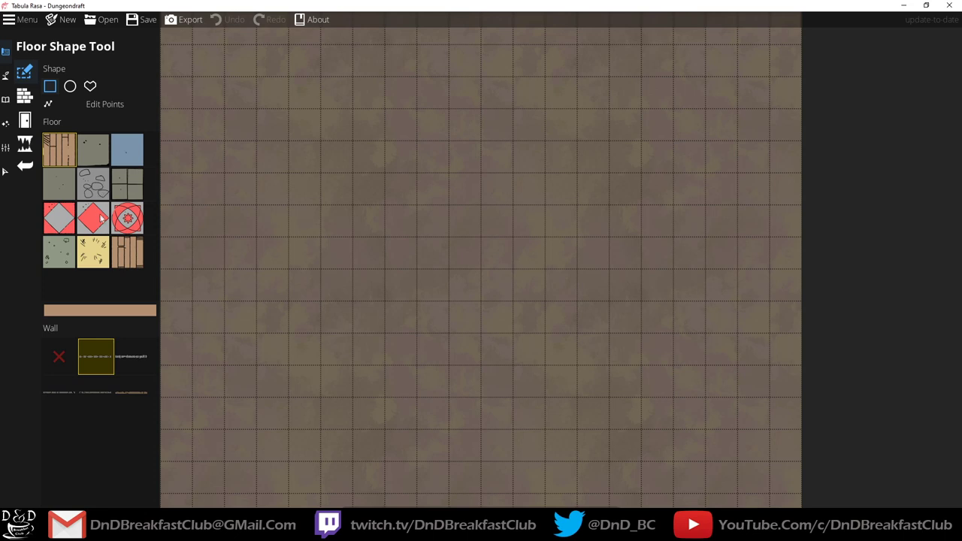
left_click(134, 220)
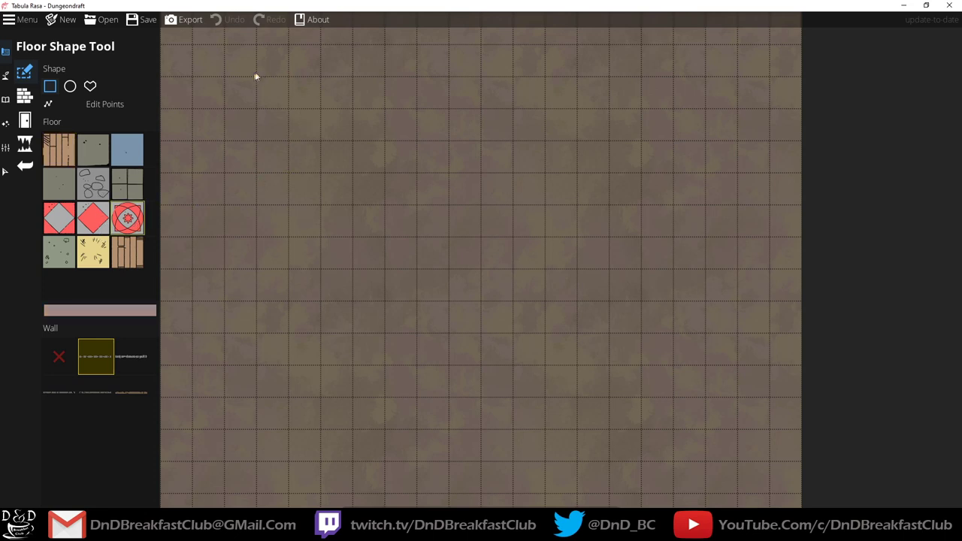
left_click_drag(257, 76, 715, 360)
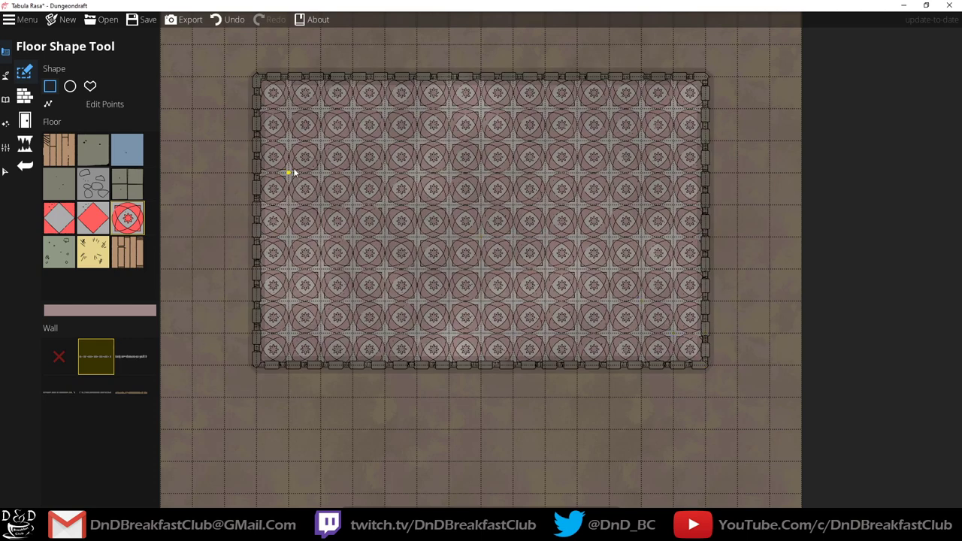
key("ctrl+z")
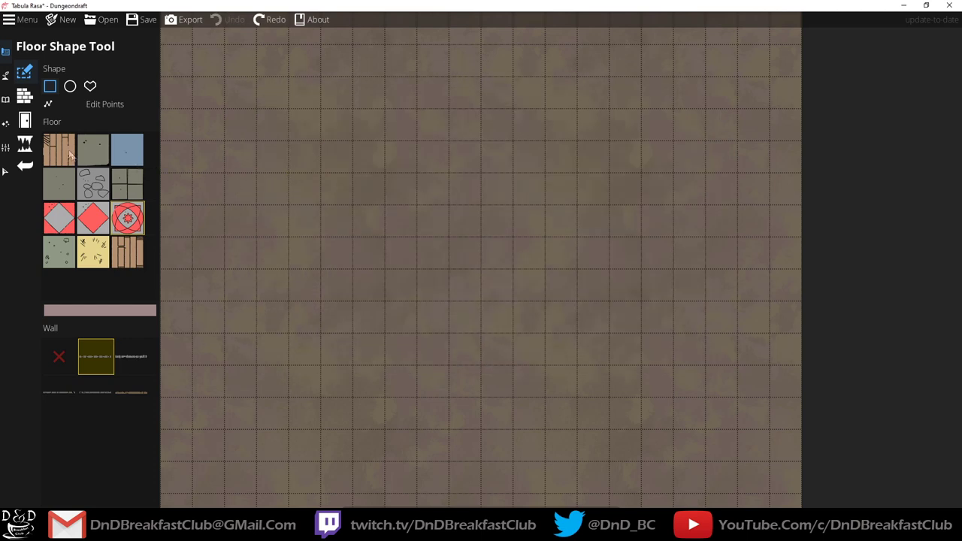
Browse the Object Tool's full library of objects and switch the library to browsing by tags.
left_click(5, 98)
left_click(46, 77)
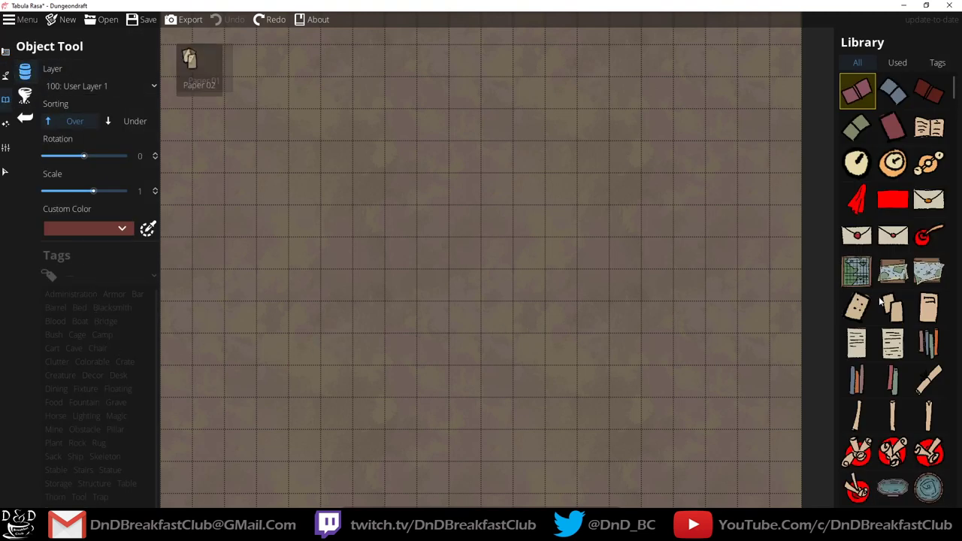
scroll(871, 300, "down", 10)
left_click_drag(953, 116, 953, 87)
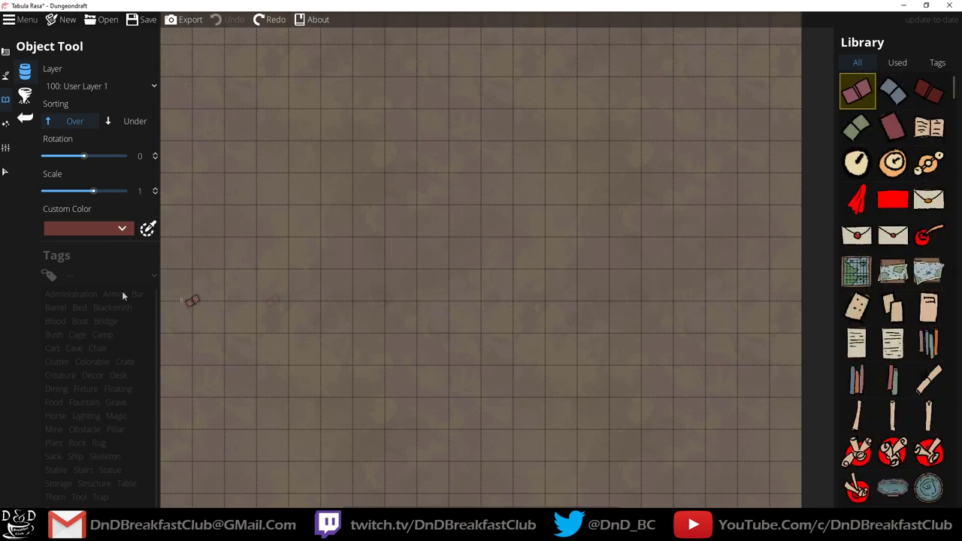
left_click(89, 395)
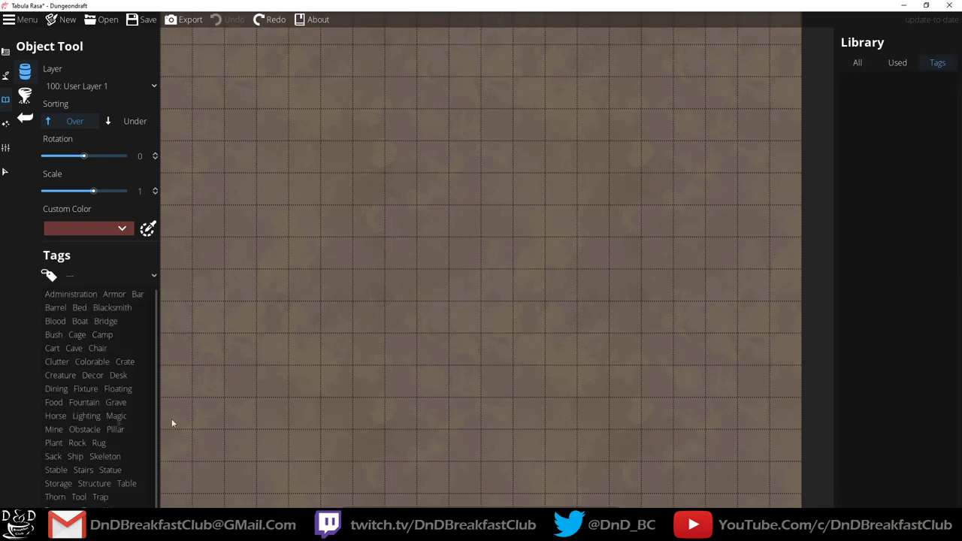
Filter the object library by the Lighting, Obstacle, Boat, Bridge, Desk and Decor tags, and by the range from Blood through Obstacle.
left_click(86, 419)
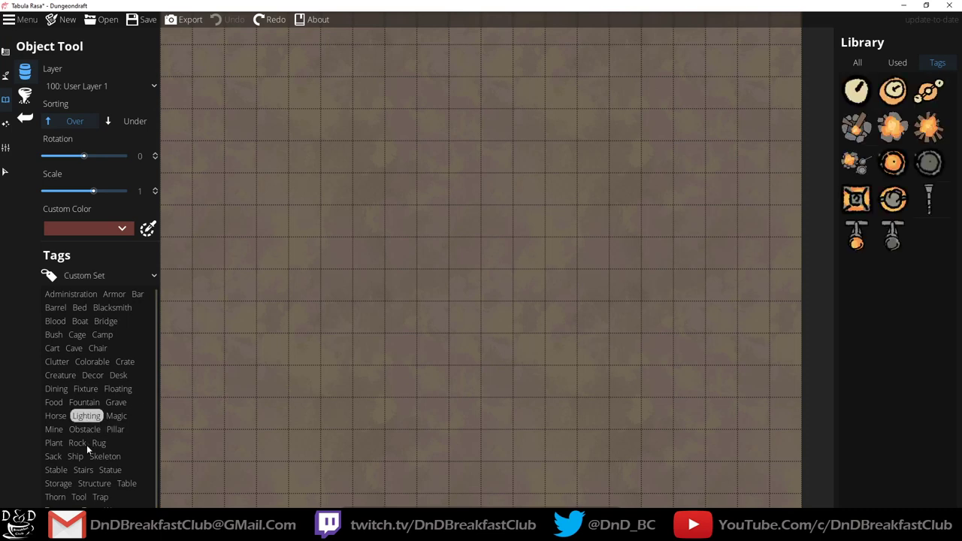
left_click(85, 430)
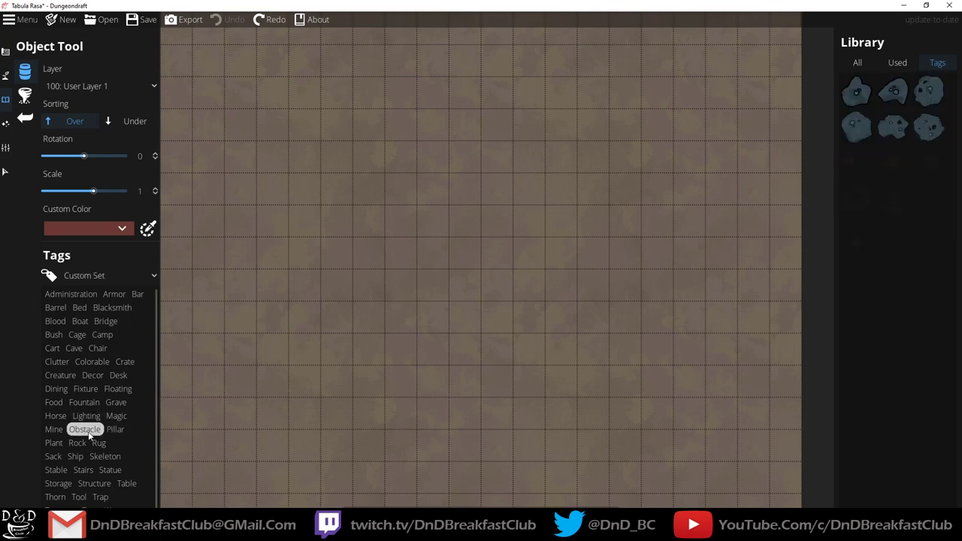
left_click(88, 323)
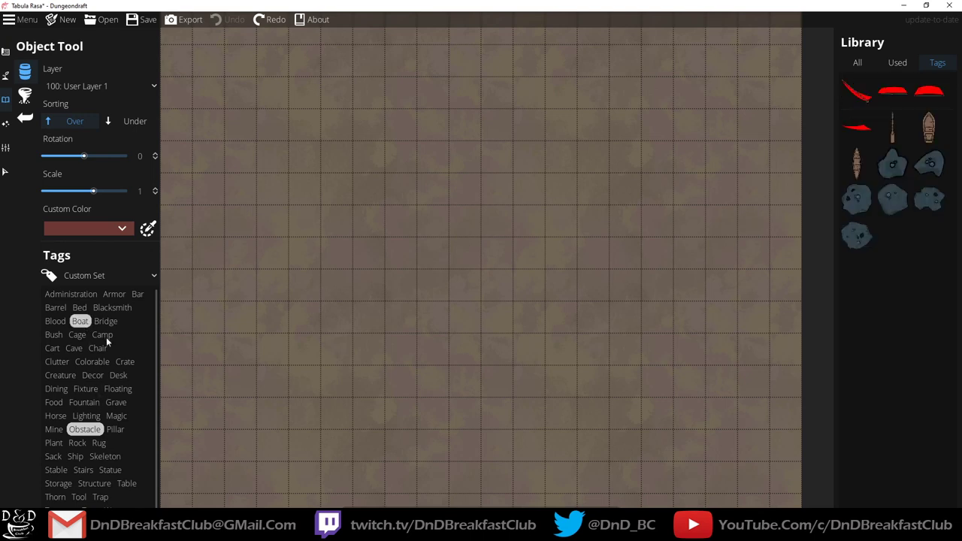
left_click(103, 324)
left_click(118, 376)
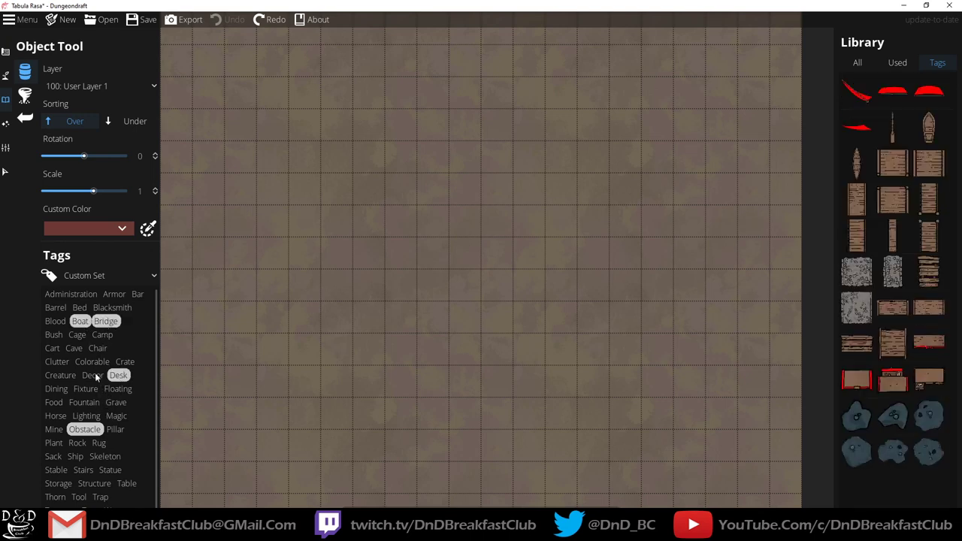
left_click(93, 376)
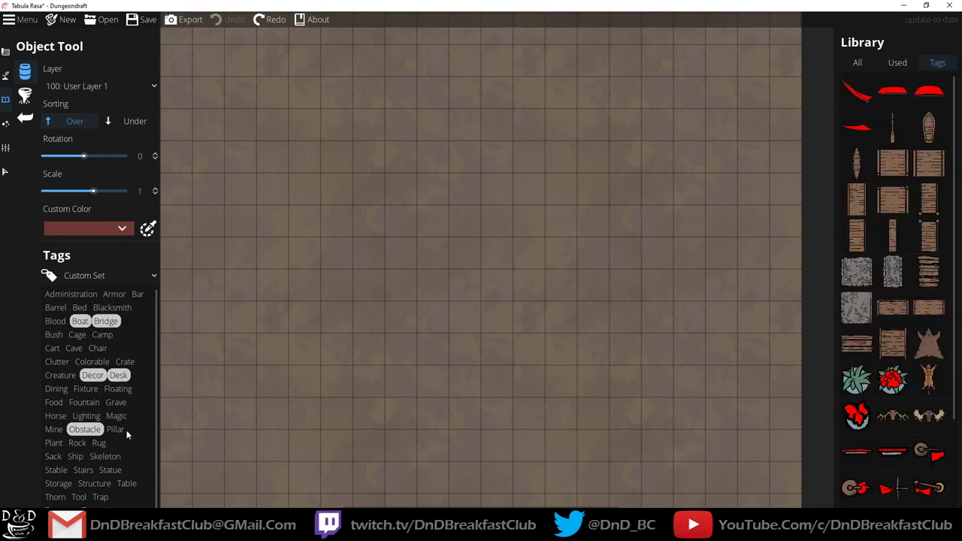
left_click(55, 322, "shift")
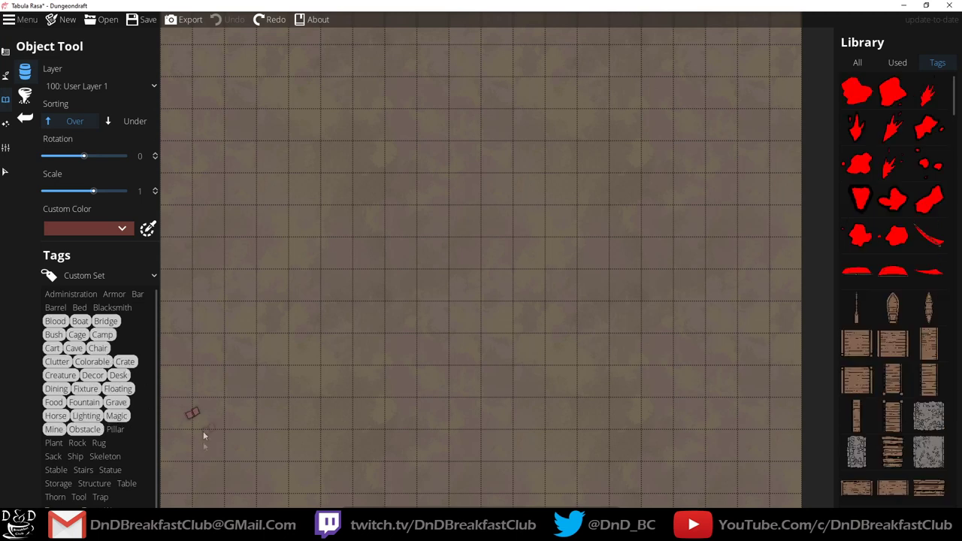
left_click(930, 237)
Open the Scatter Tool and browse its objects by tag, including Rug, Cave, Chair, Camp and Bridge.
left_click(24, 95)
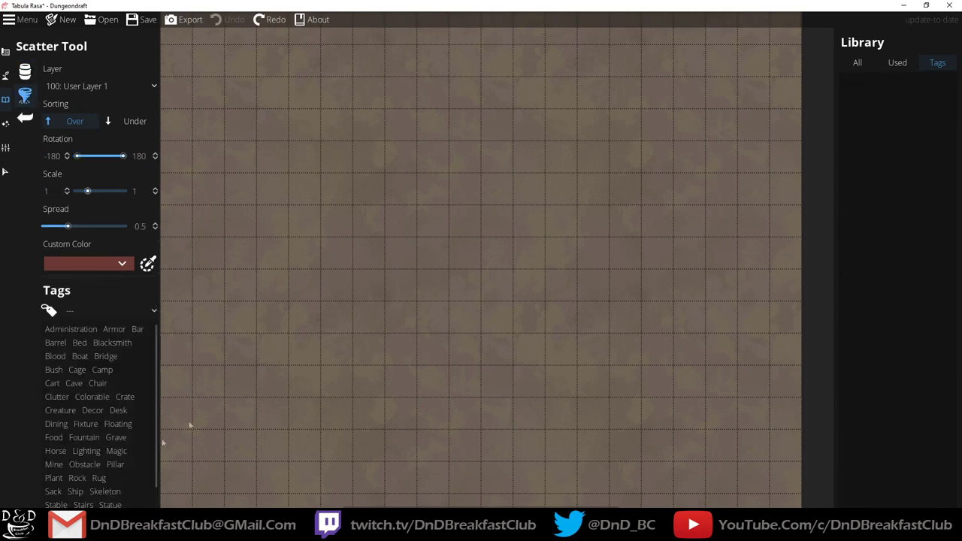
left_click(99, 478)
left_click(76, 383)
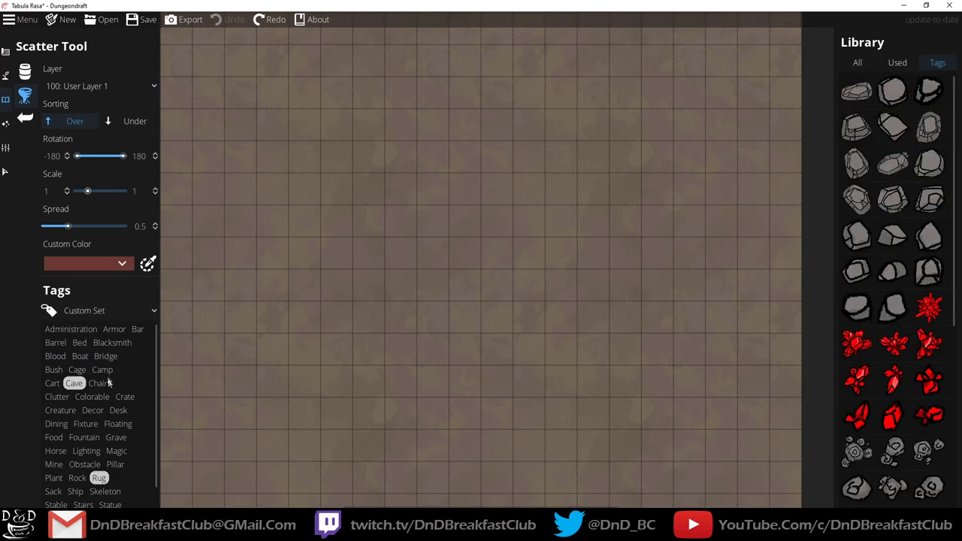
left_click(98, 384)
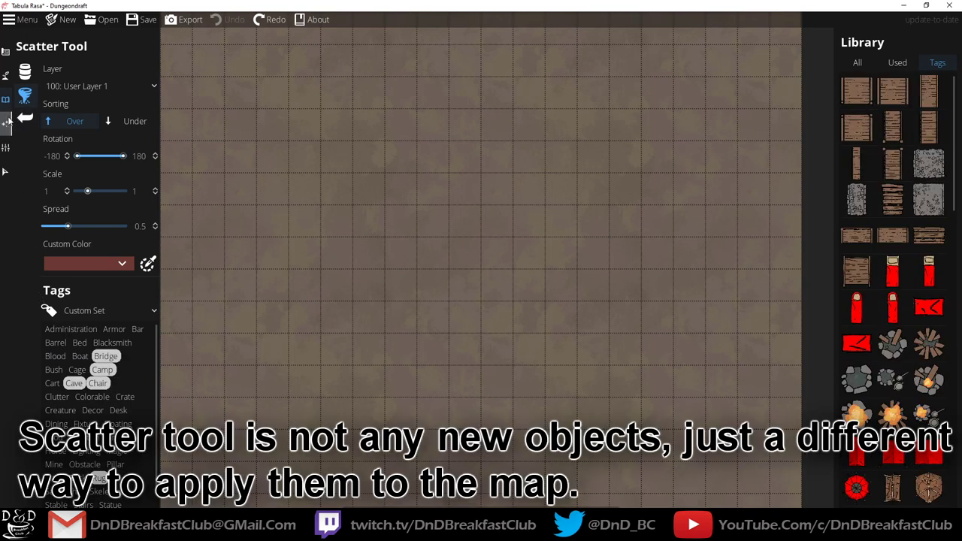
Adjust the environment's Ambient Light color by lowering its alpha value.
left_click(6, 121)
left_click(60, 78)
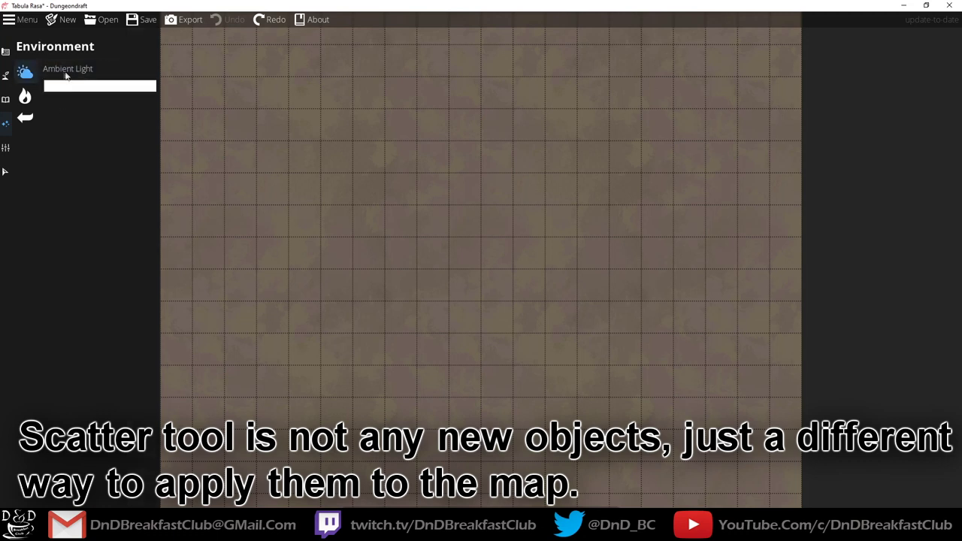
left_click(73, 87)
left_click_drag(70, 82, 3, 5)
left_click_drag(37, 41, 2, 4)
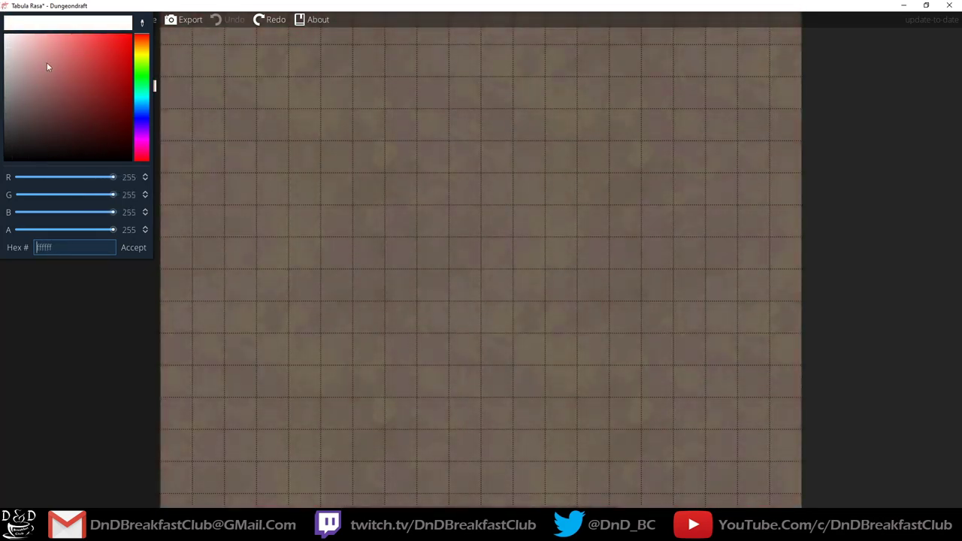
left_click(76, 84)
left_click_drag(115, 228, 39, 224)
left_click(90, 325)
Try placing a light with a range of 8.4 on the map, undo it, and reduce the light range to 3.4.
left_click(29, 97)
left_click_drag(64, 86, 76, 85)
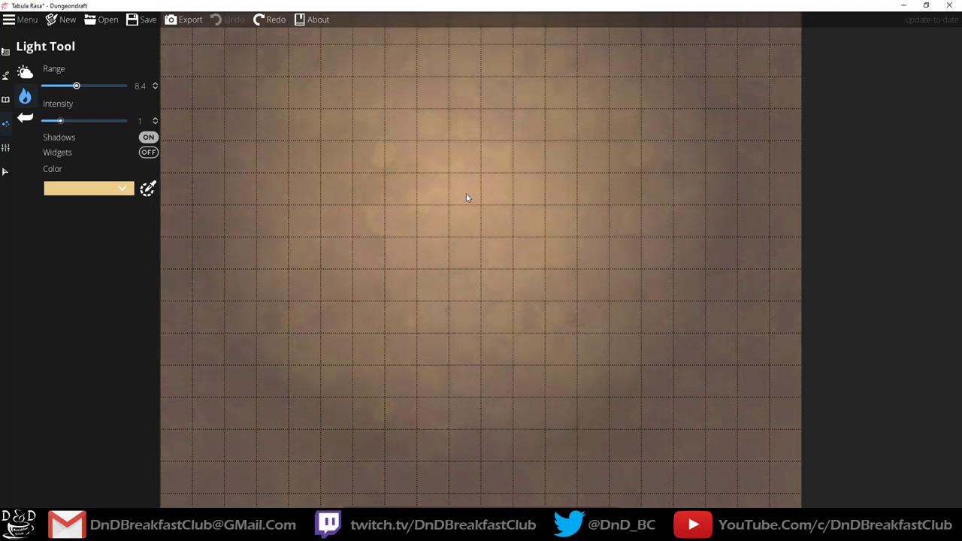
left_click(462, 188)
key("ctrl+z")
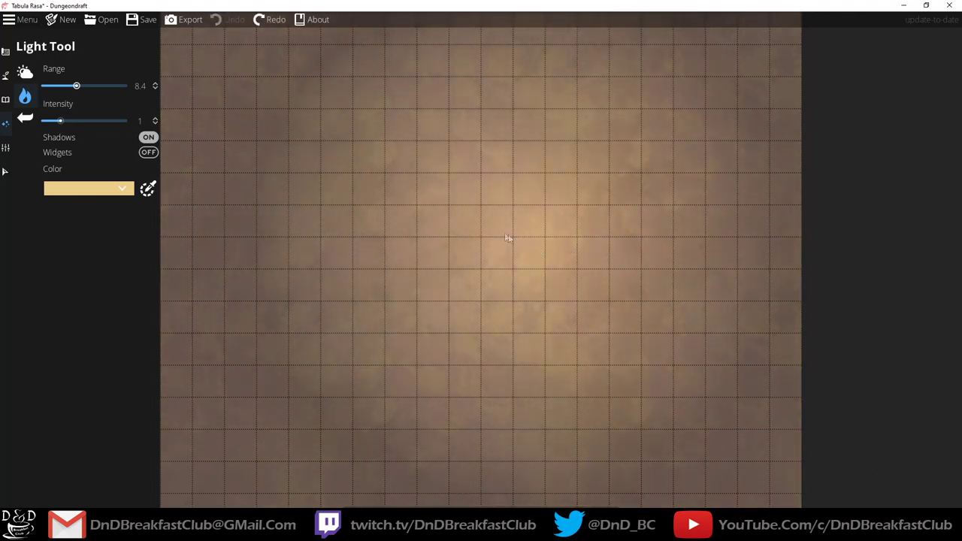
scroll(502, 233, "down", 7)
scroll(547, 304, "up", 3)
scroll(537, 304, "down", 1)
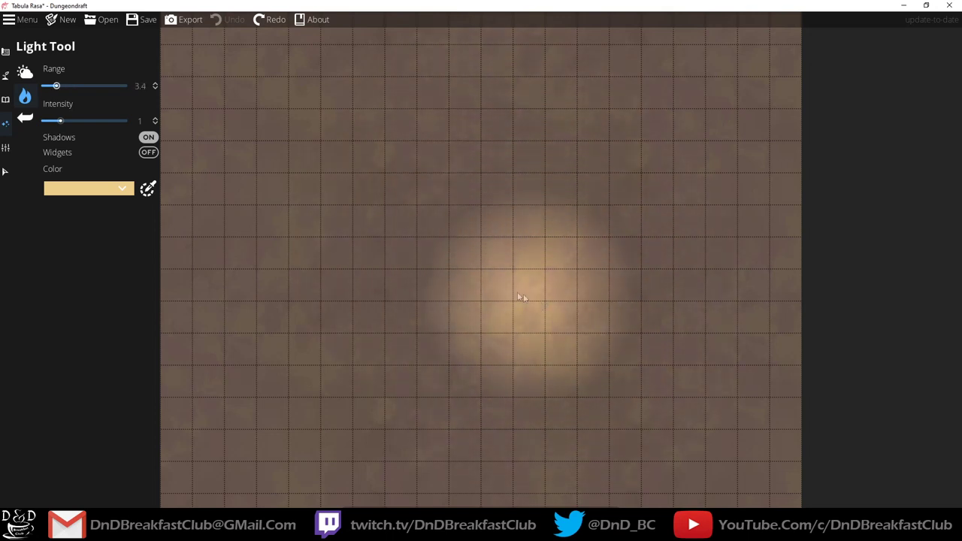
Draw a 5 by 5 tile walled room with the parquet-style wood plank floor and extend its lower-left part by 3 by 1 tiles.
left_click(5, 50)
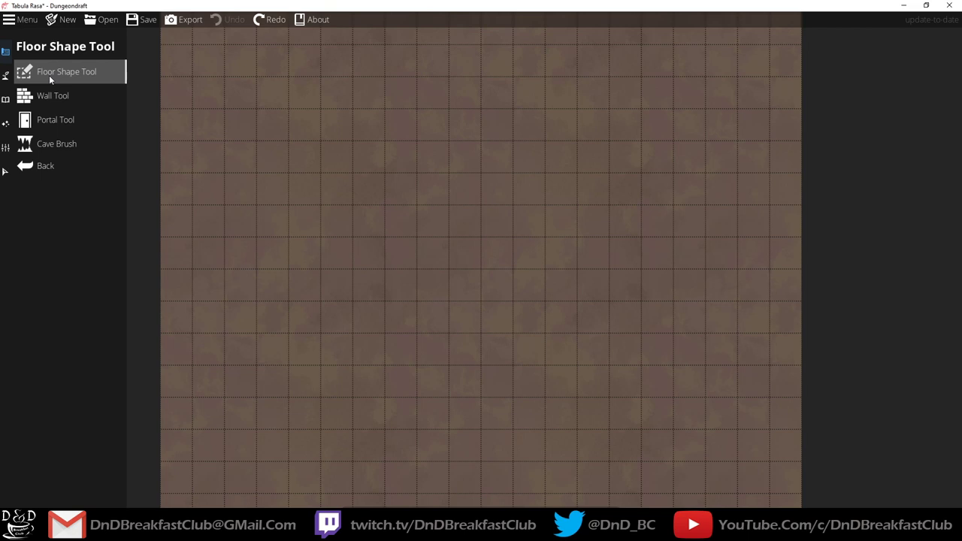
left_click(48, 75)
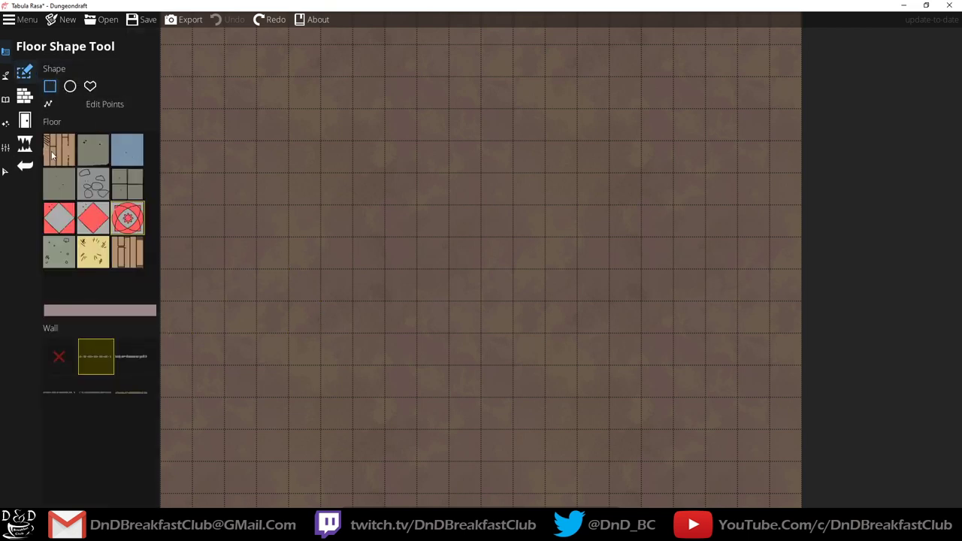
left_click(127, 253)
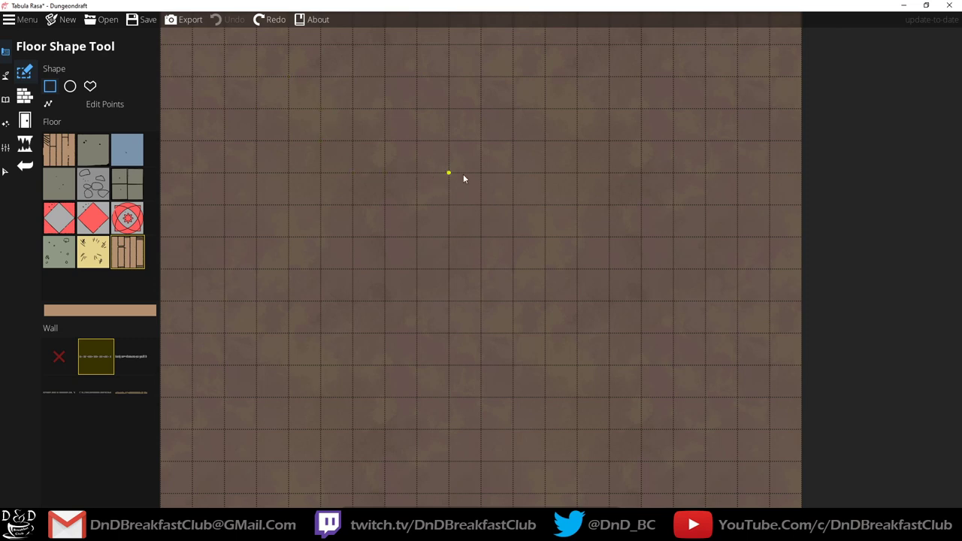
scroll(463, 174, "down", 3)
scroll(463, 174, "up", 2)
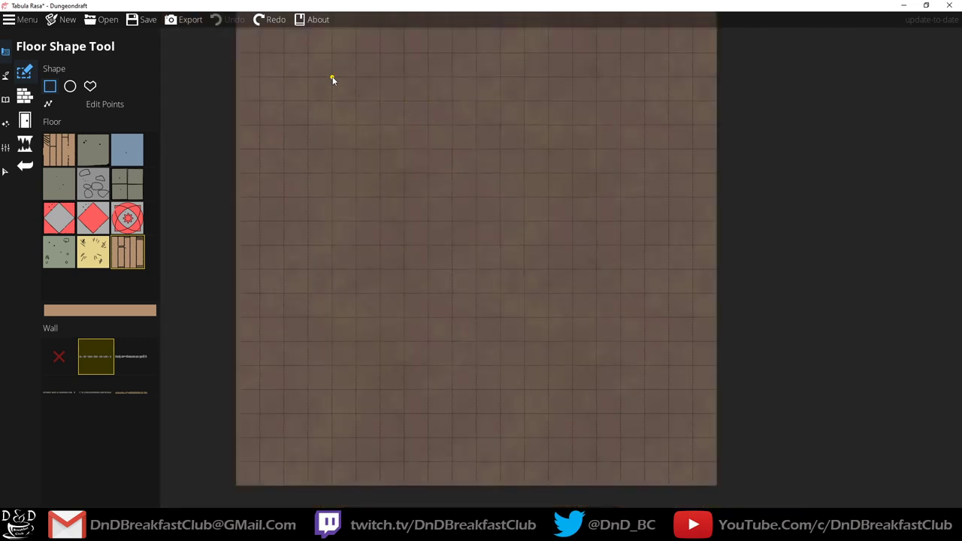
left_click_drag(358, 79, 480, 194)
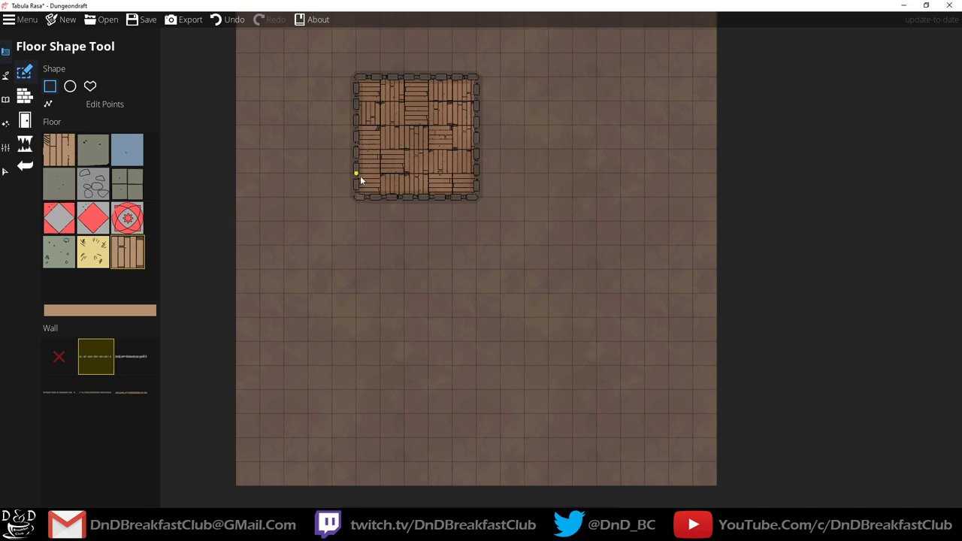
left_click_drag(360, 179, 442, 232)
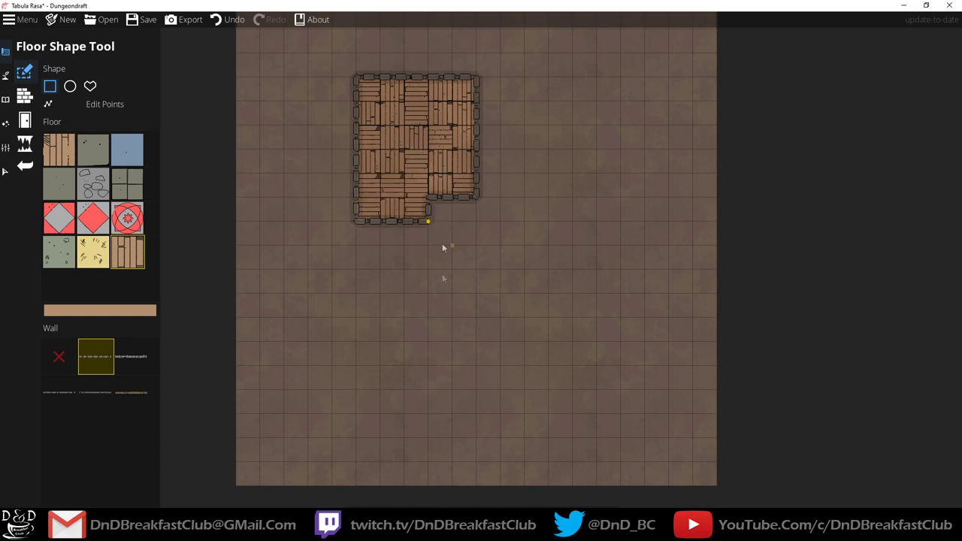
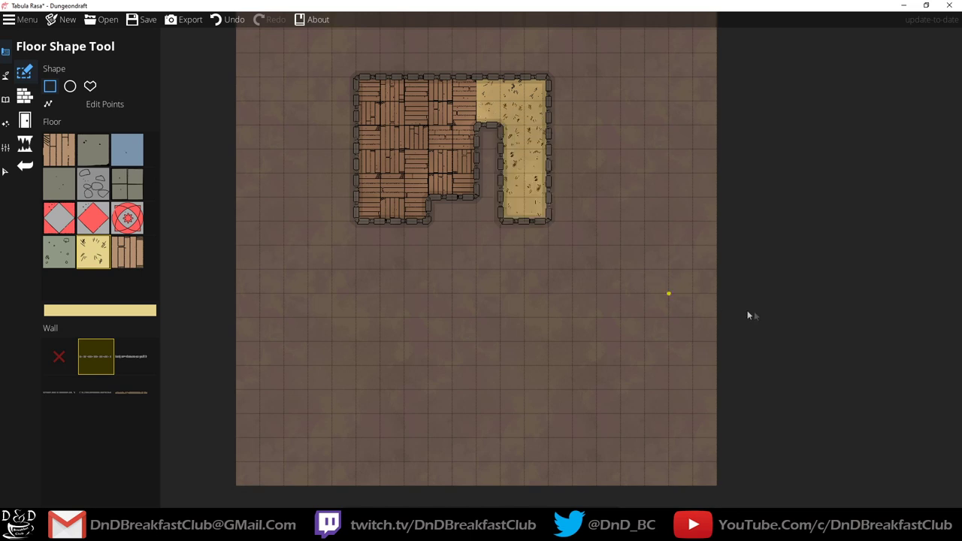
Draw a wooden wall dividing the plank and straw floors, and trace the building's outer outline with the Wall Tool.
left_click(6, 99)
left_click(8, 77)
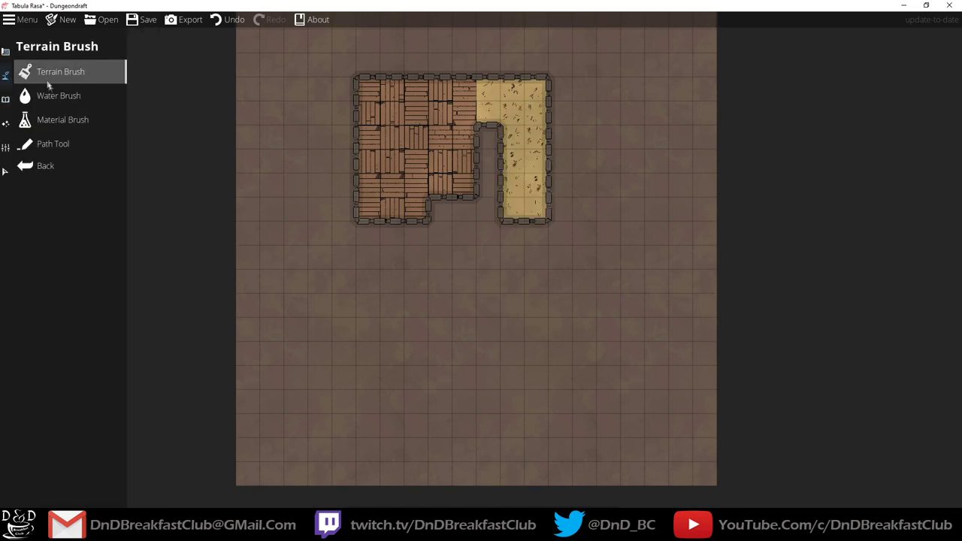
left_click(6, 55)
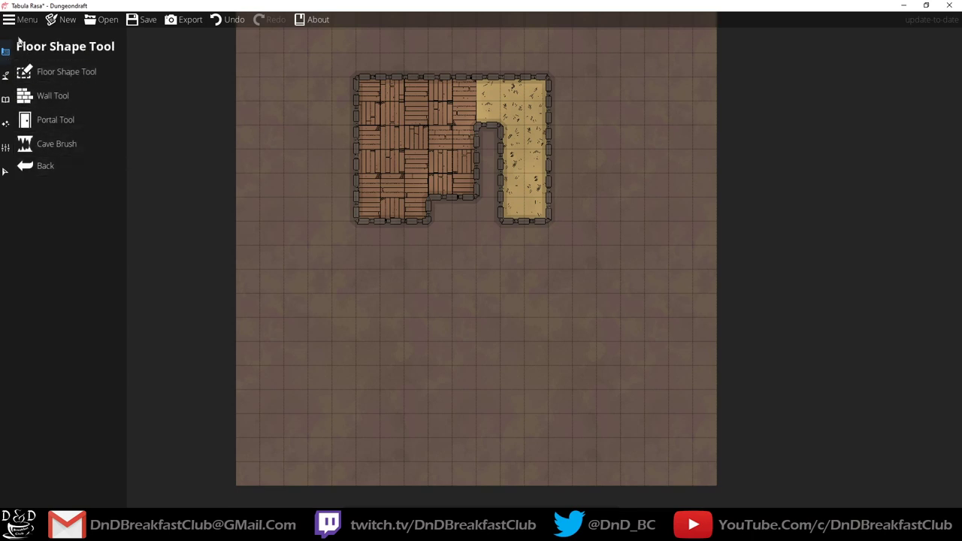
left_click(53, 95)
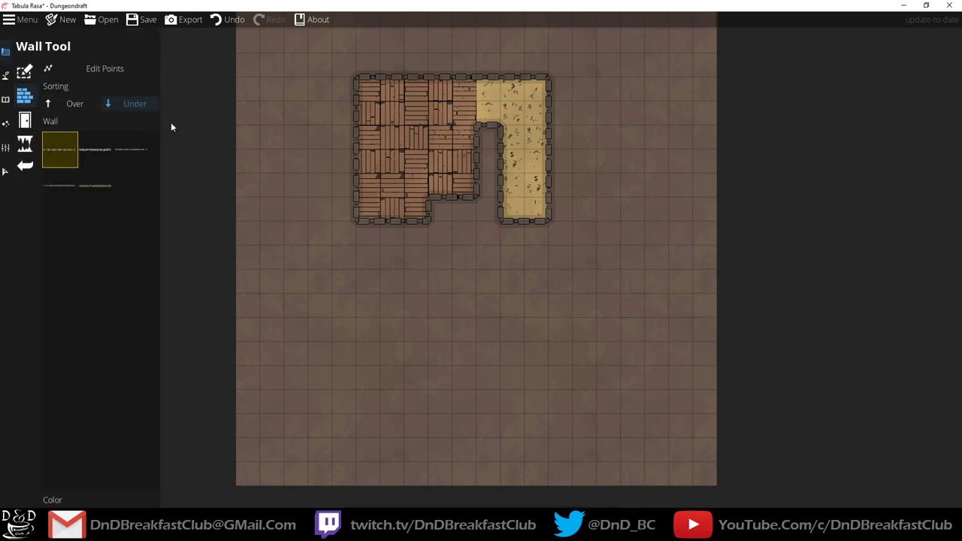
left_click(96, 183)
left_click(476, 76)
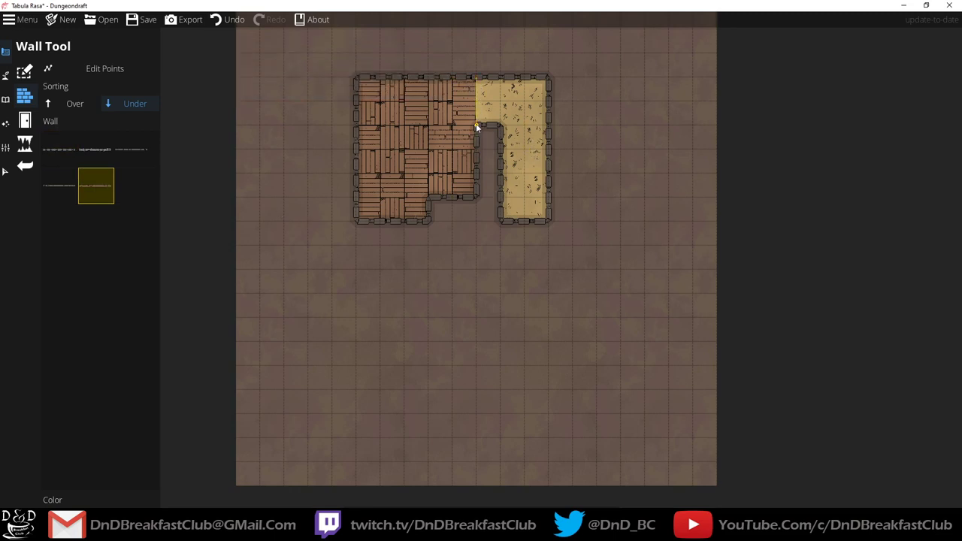
double_click(476, 123)
scroll(482, 88, "up", 3)
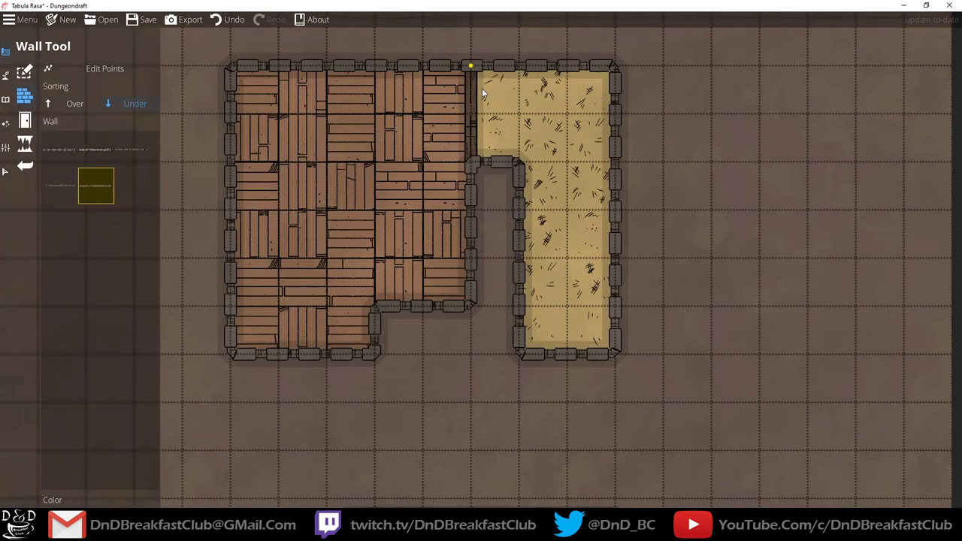
left_click(235, 64)
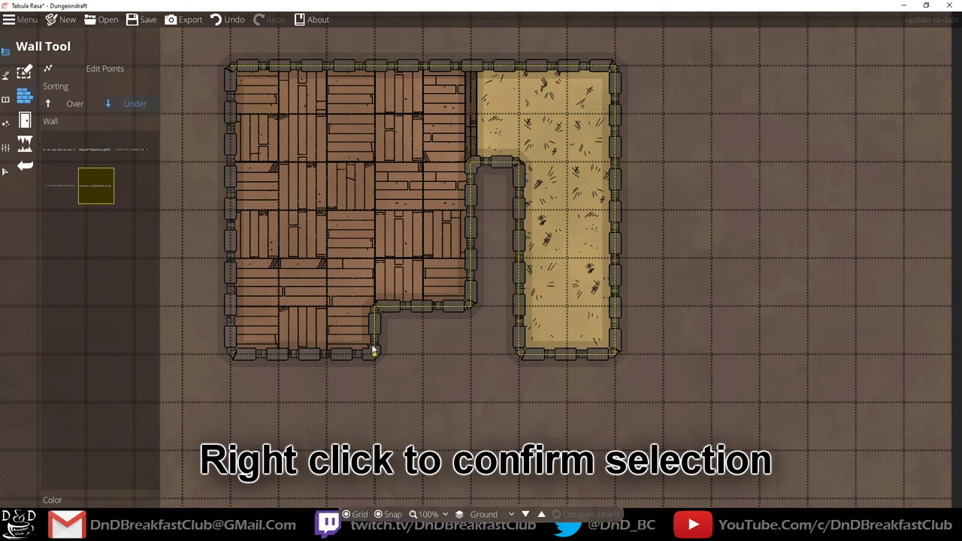
right_click(227, 65)
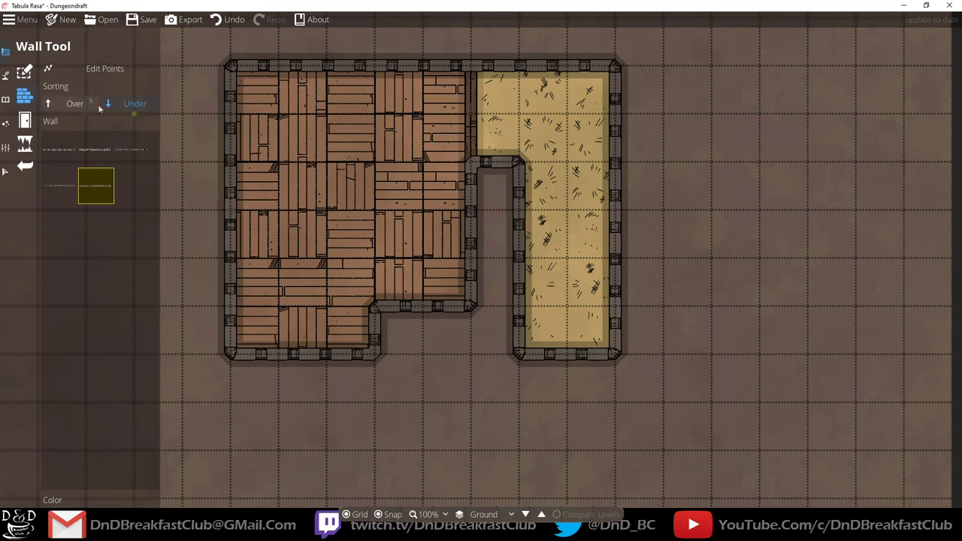
Redraw the plank room's upper 5 by 5 tiles with Wood walls using the straw floor, and undo the last two changes.
left_click(51, 71)
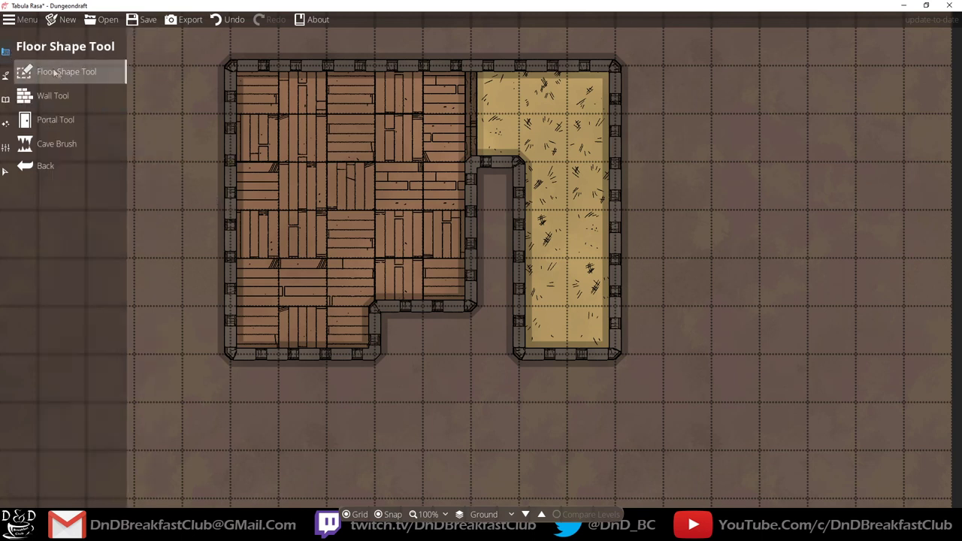
left_click(139, 404)
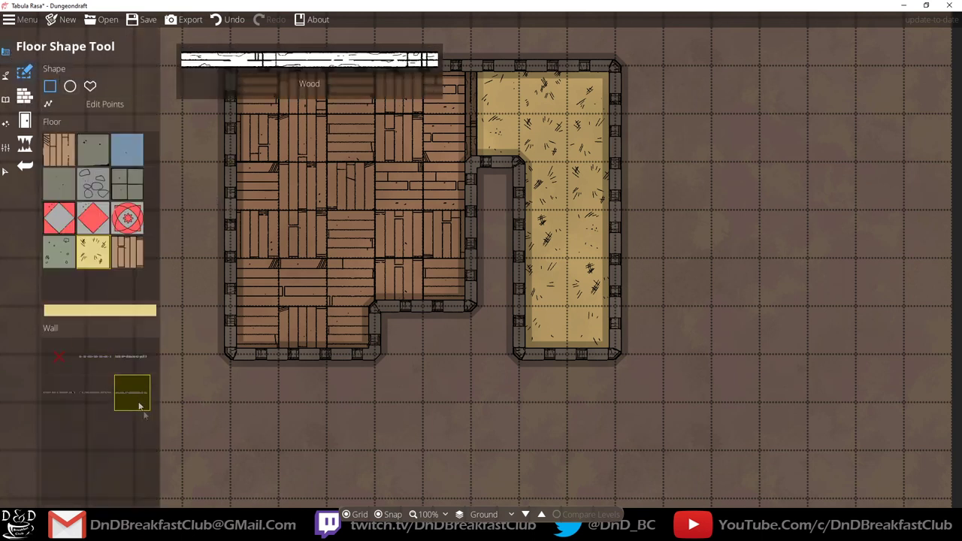
left_click_drag(231, 67, 465, 314)
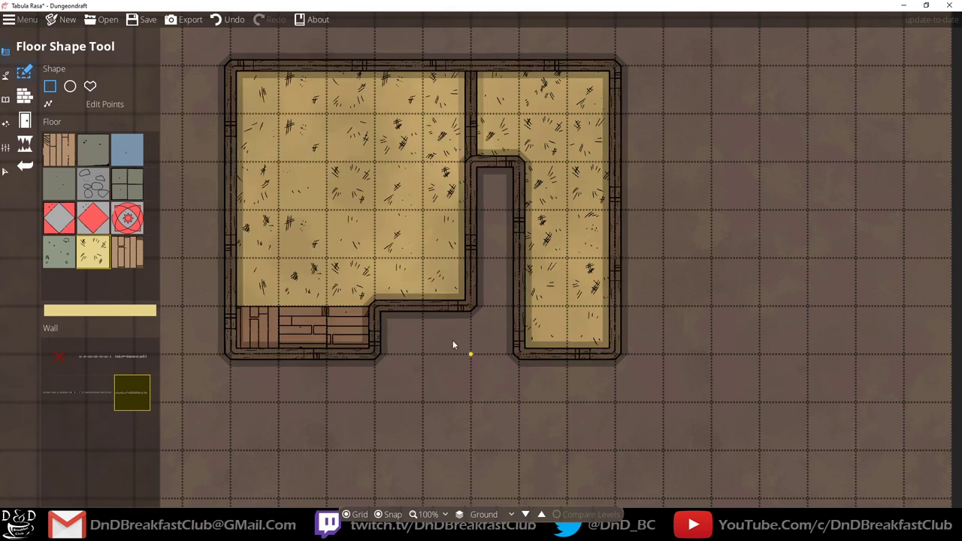
key("ctrl+z")
key("ctrl+z")
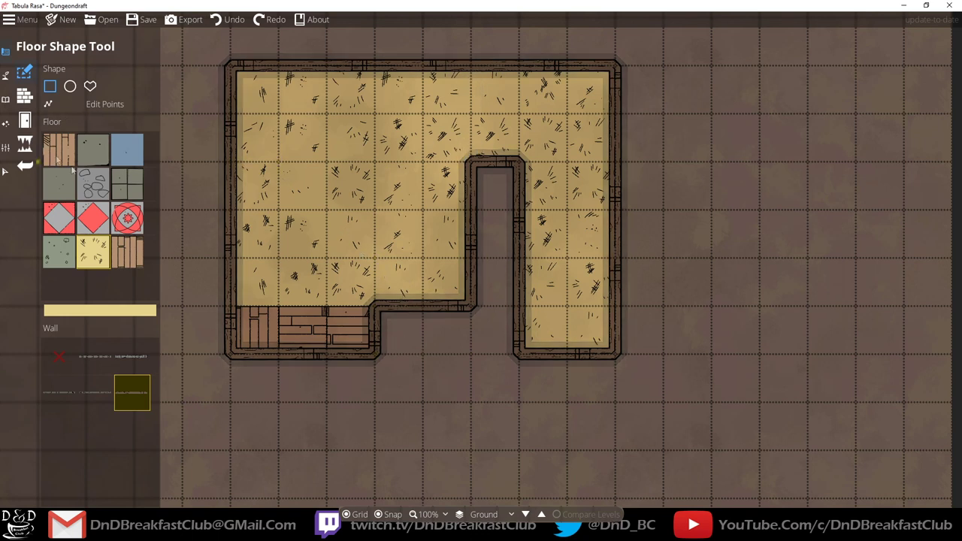
Cover the straw in the main room with the wood plank floor, including a 5 by 5 tile rectangle.
left_click(128, 251)
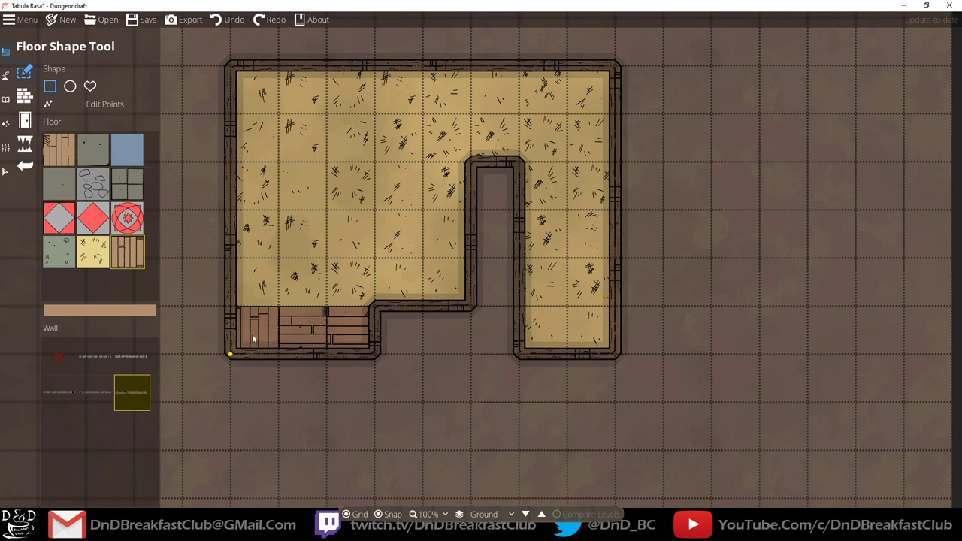
left_click_drag(301, 344, 387, 81)
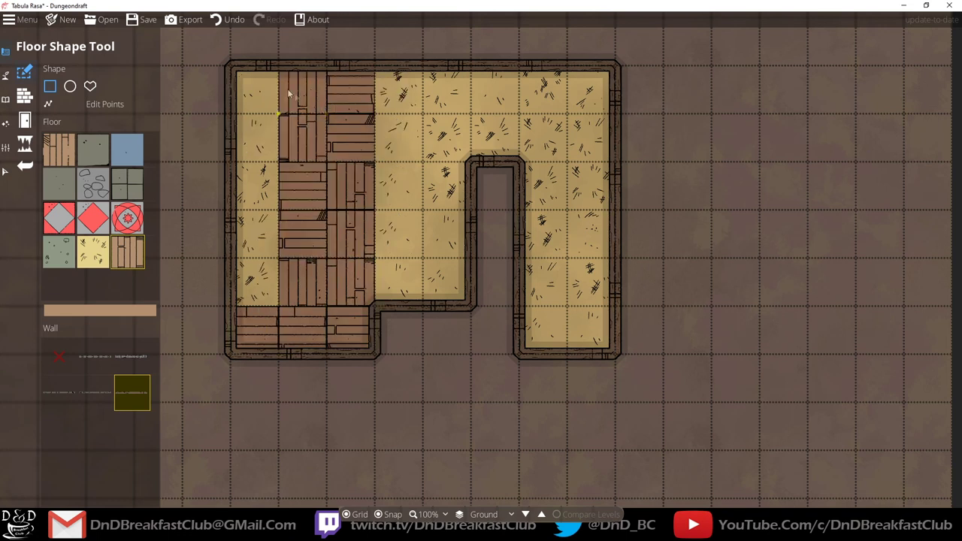
left_click_drag(243, 74, 472, 305)
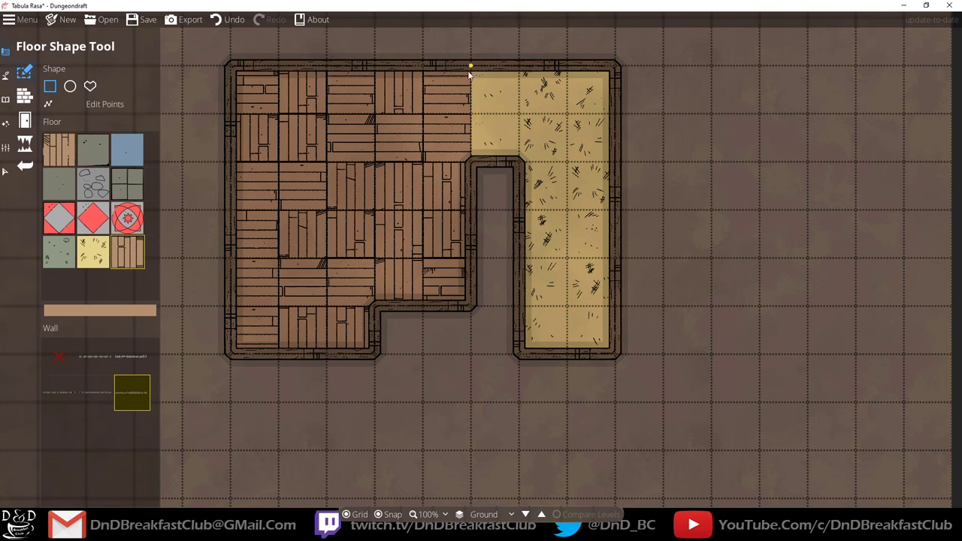
Redraw the main room's 5 by 5 tile plank floor and separate it from the straw room with a two-tile wood wall.
left_click_drag(235, 68, 475, 297)
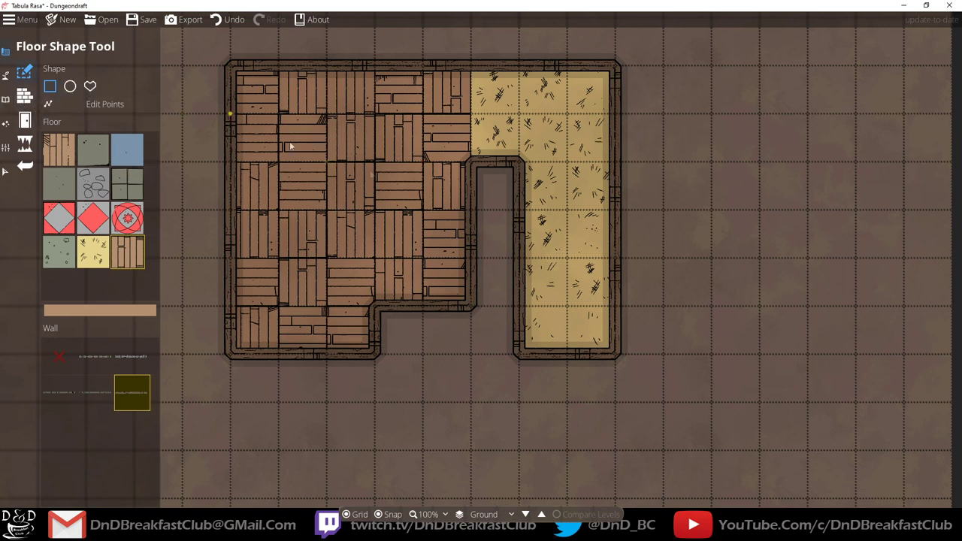
left_click(24, 120)
left_click(25, 95)
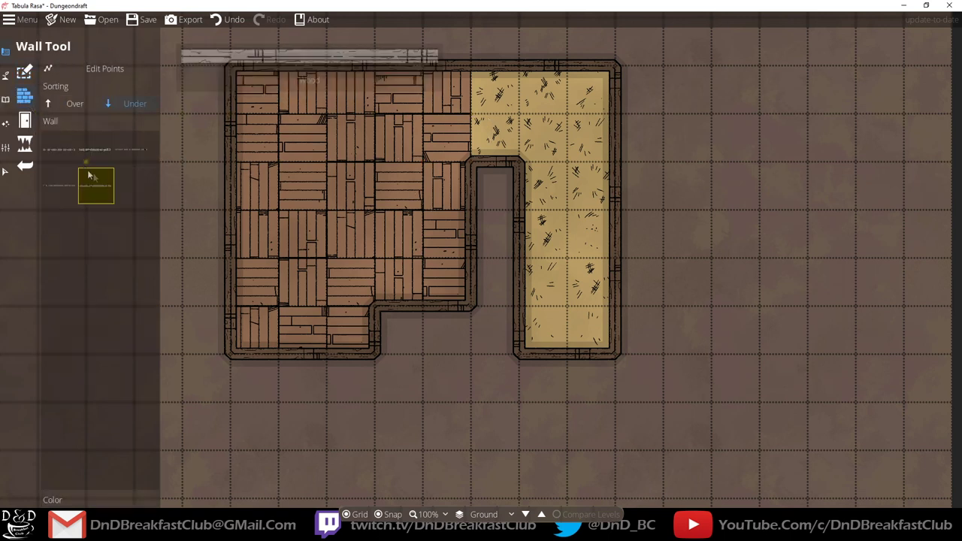
left_click(471, 66)
left_click(471, 159)
left_click(499, 169)
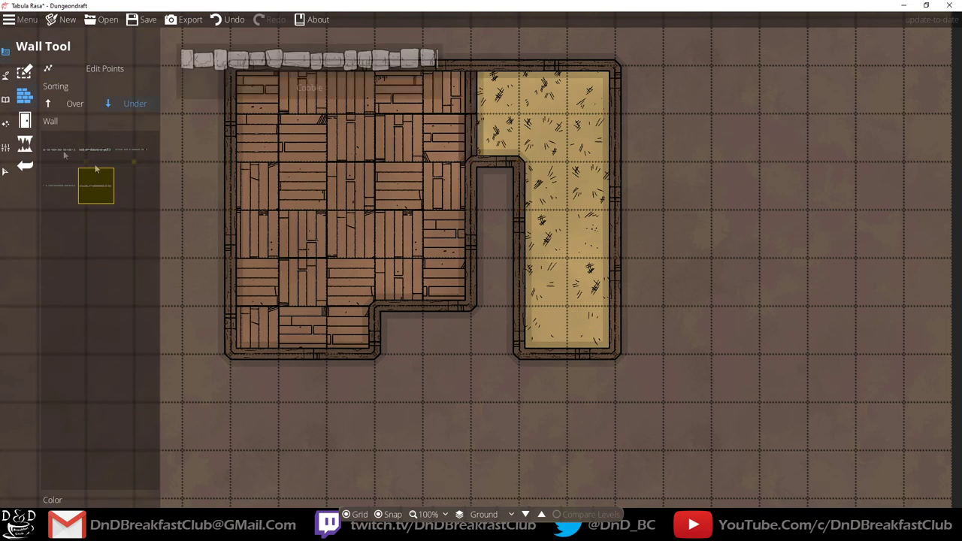
left_click(6, 99)
left_click(6, 73)
left_click(53, 146)
left_click(49, 73)
left_click(53, 147)
left_click(30, 100)
left_click(30, 101)
left_click(5, 100)
left_click(6, 78)
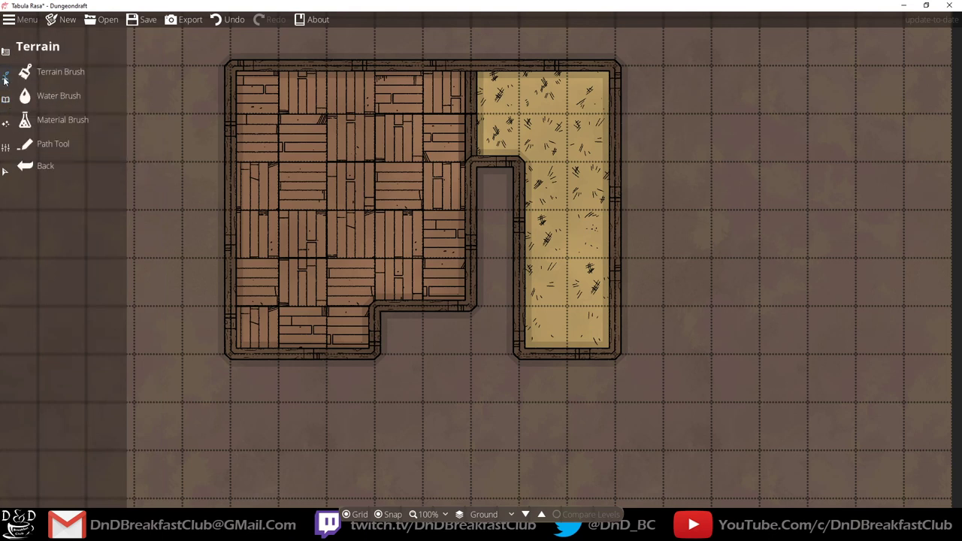
Fit Window 01 in the upper tile of the wall between the plank and straw rooms and swap it for Window 02.
left_click(5, 51)
left_click(64, 121)
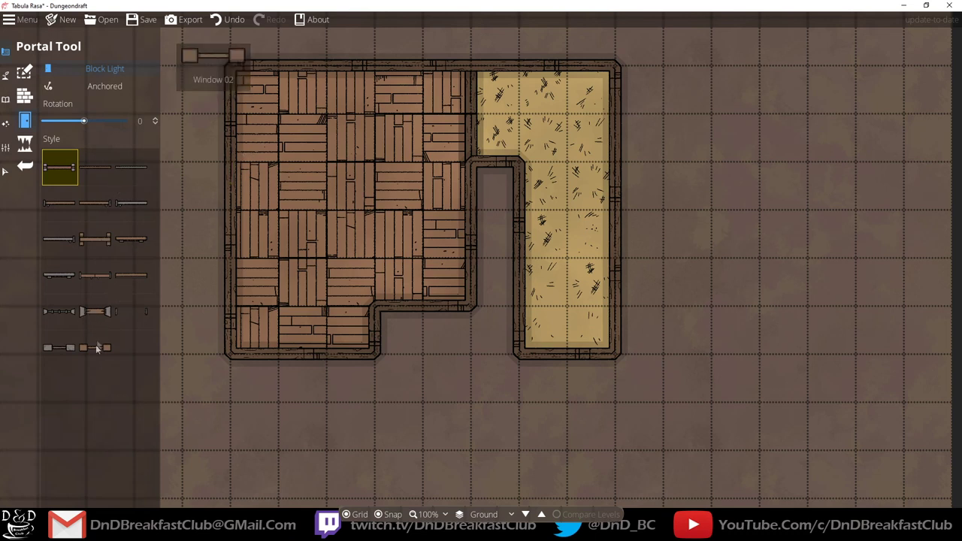
left_click(59, 347)
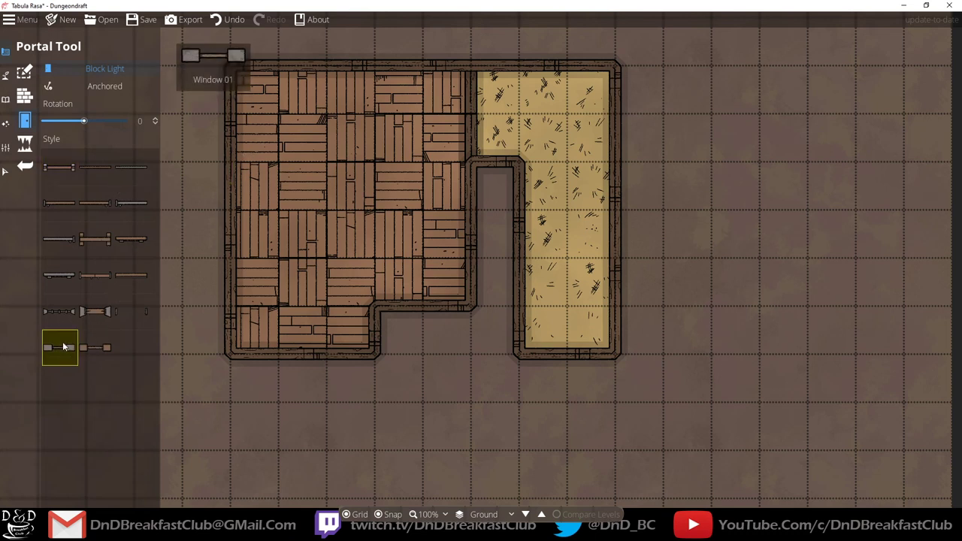
left_click(468, 97)
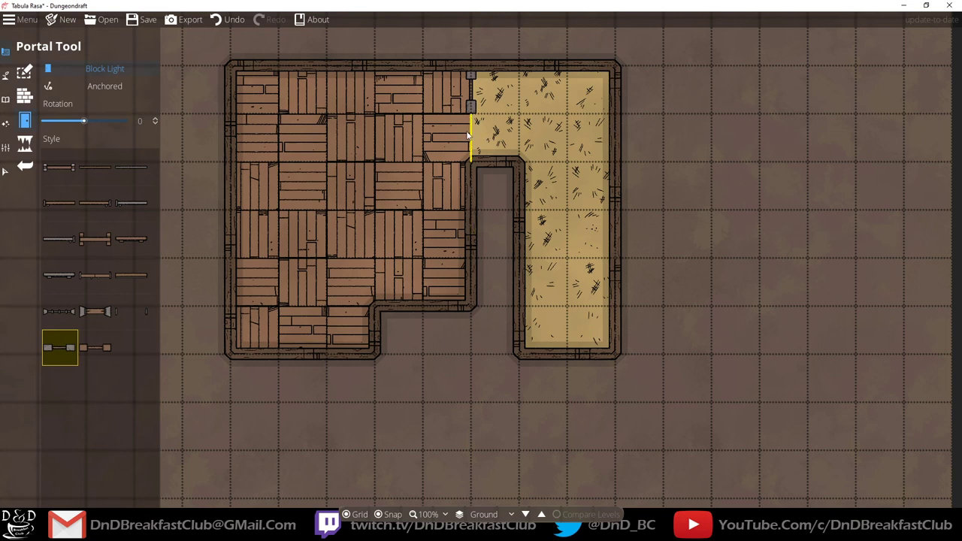
left_click(96, 347)
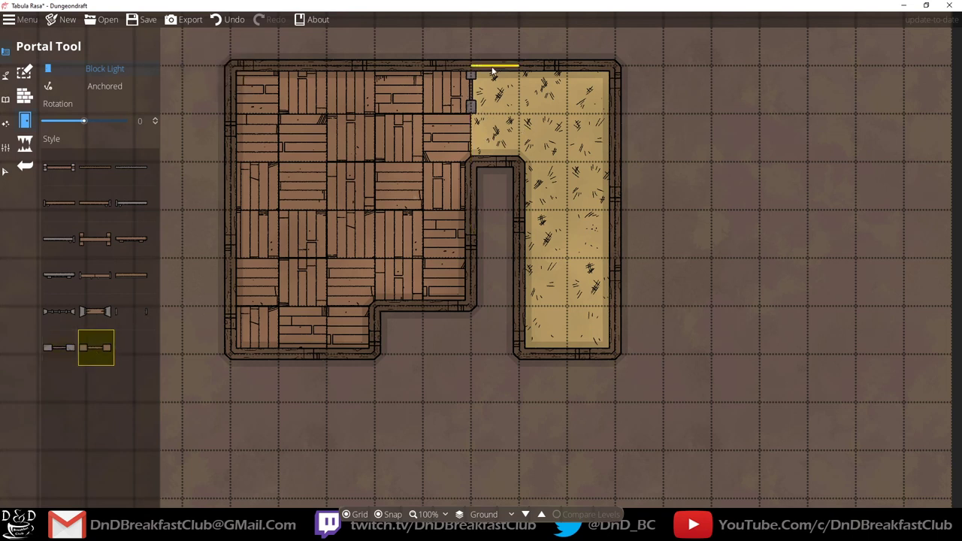
key("ctrl+z")
left_click(471, 97)
Redraw the missing wall tile below the window and outline an upper-left inner room of 3 by 3 tiles plus a one-tile alcove in wood walls.
left_click(25, 95)
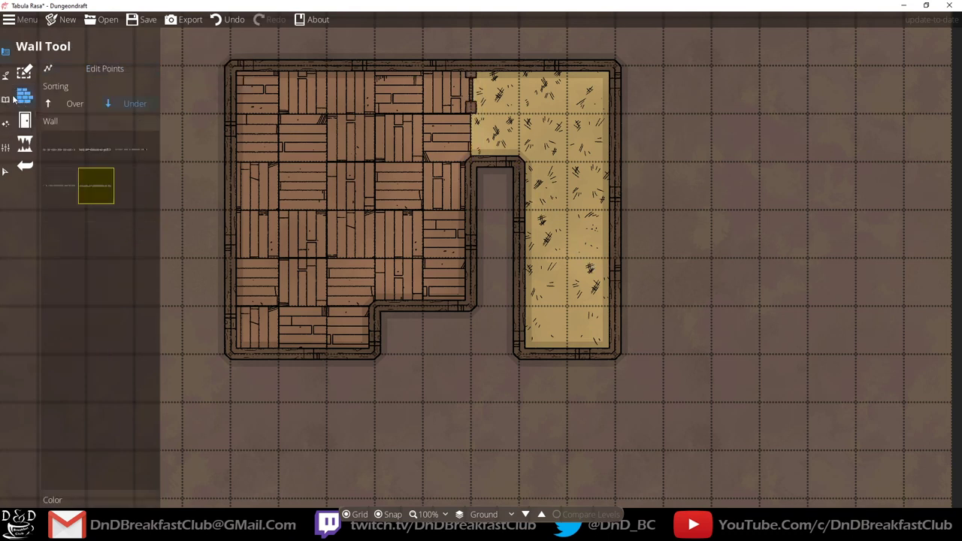
right_click(471, 158)
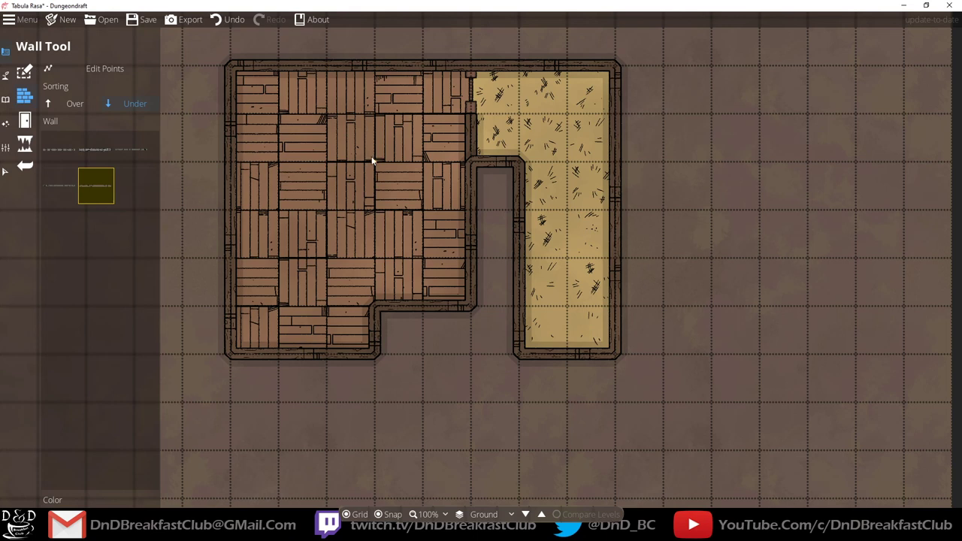
left_click(373, 210)
left_click(230, 210)
left_click(230, 66)
left_click(375, 66)
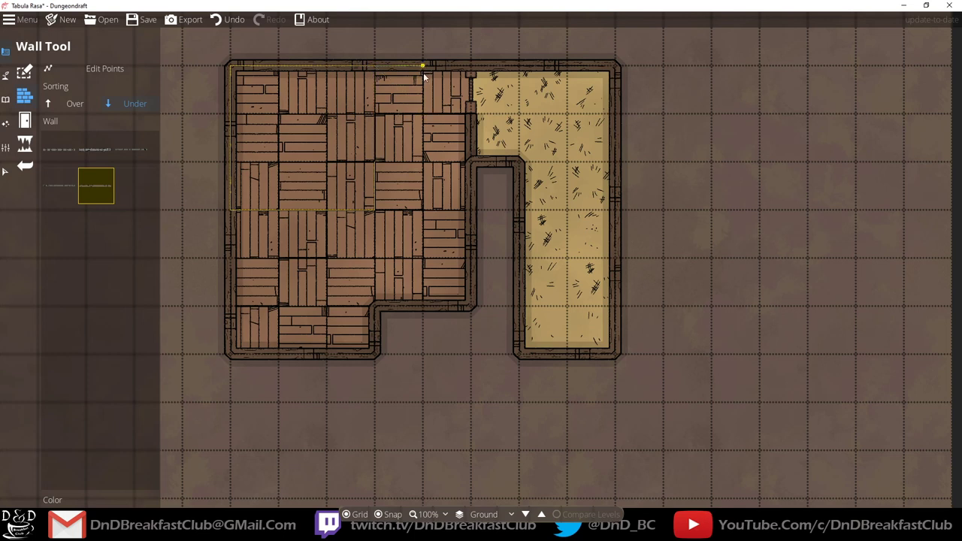
left_click(422, 66)
left_click(423, 112)
left_click(374, 113)
left_click(375, 210)
Place a wooden door in the middle tile of the inner room's lower wall with the Portal Tool.
left_click(25, 120)
left_click(25, 96)
left_click(25, 120)
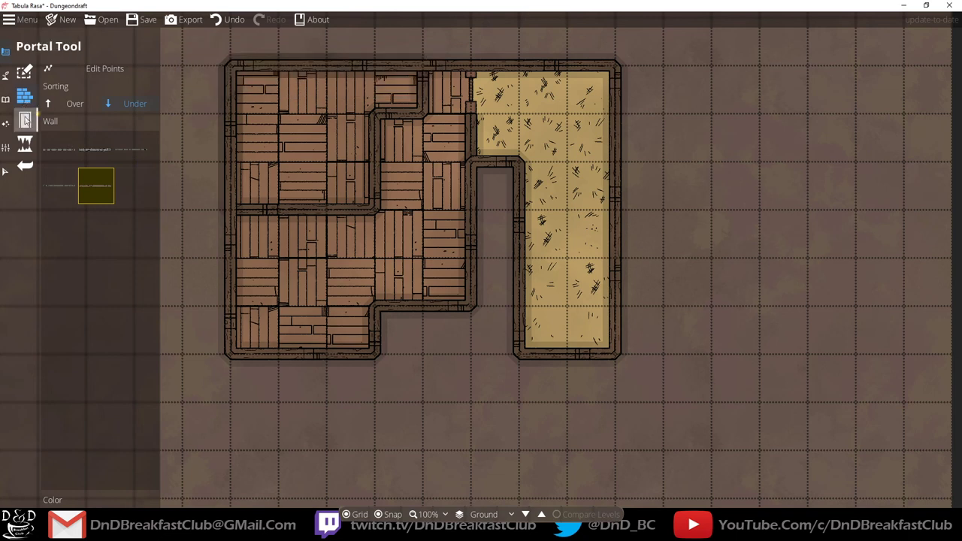
left_click(132, 239)
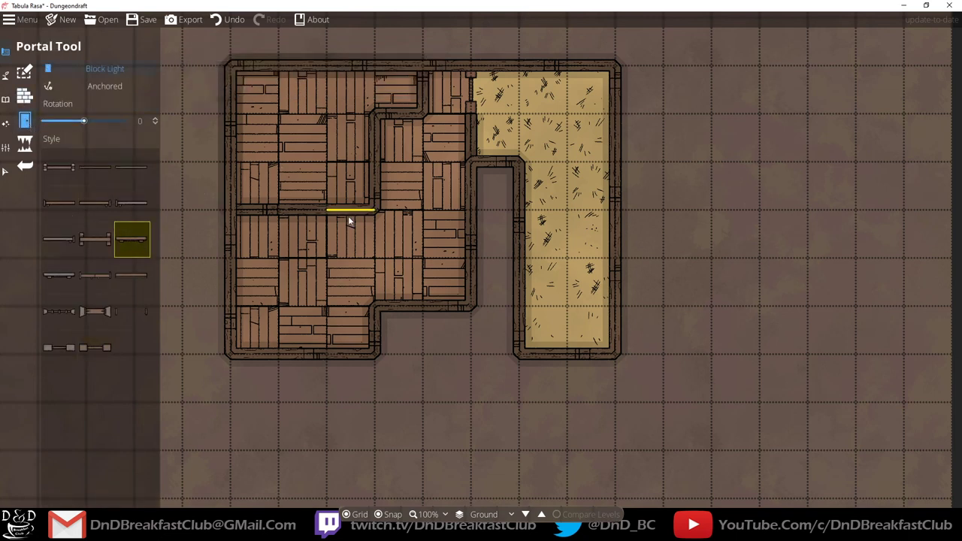
left_click(301, 211)
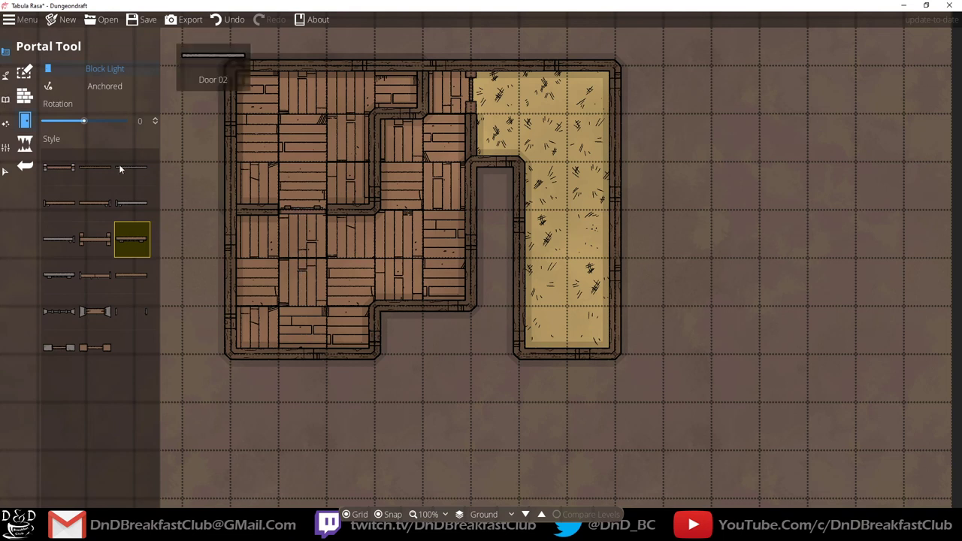
Place a freestanding door with rotation 28 just below the middle of the inner room's lower wall, undoing the misplaced tries.
mouse_move(84, 125)
left_mouse_down()
mouse_move(122, 124)
mouse_move(90, 121)
left_mouse_up()
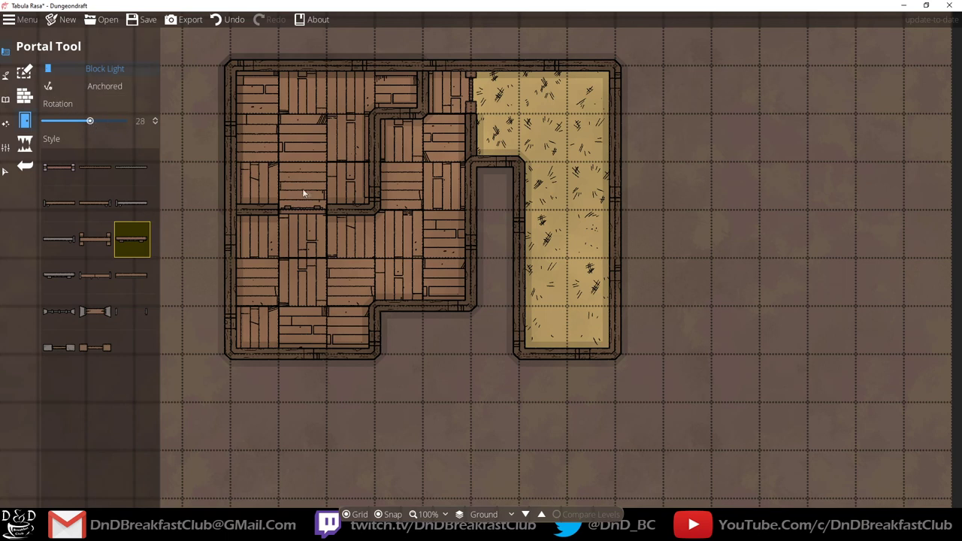
left_click(90, 85)
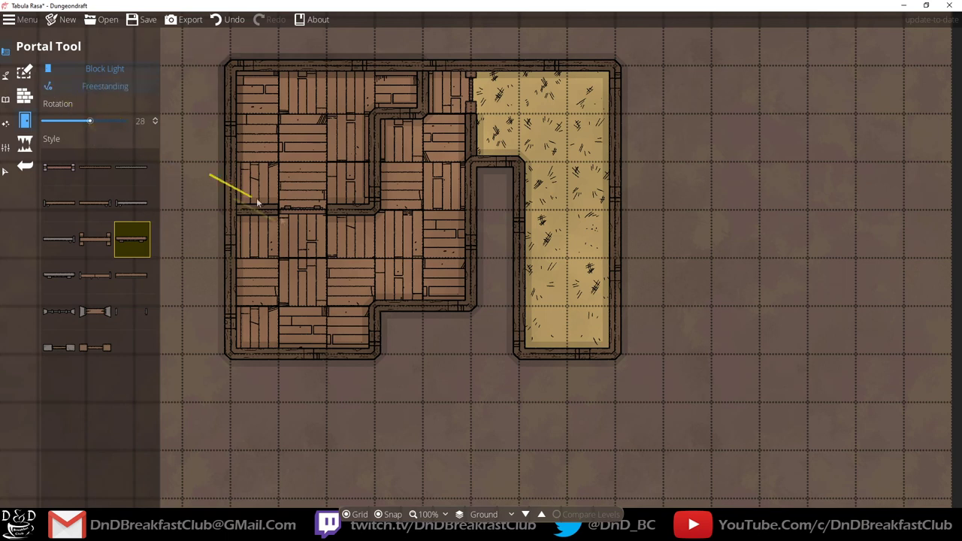
left_click(300, 221)
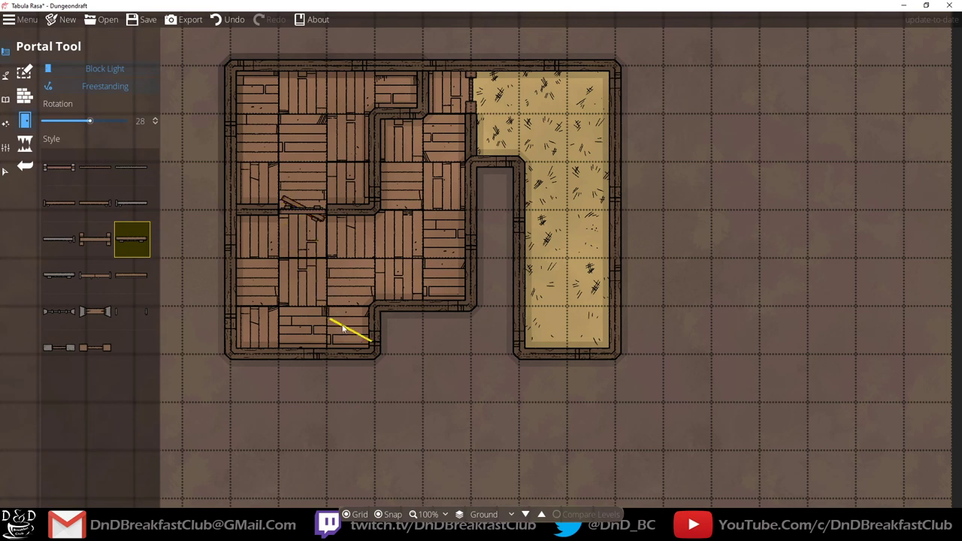
key("ctrl+z")
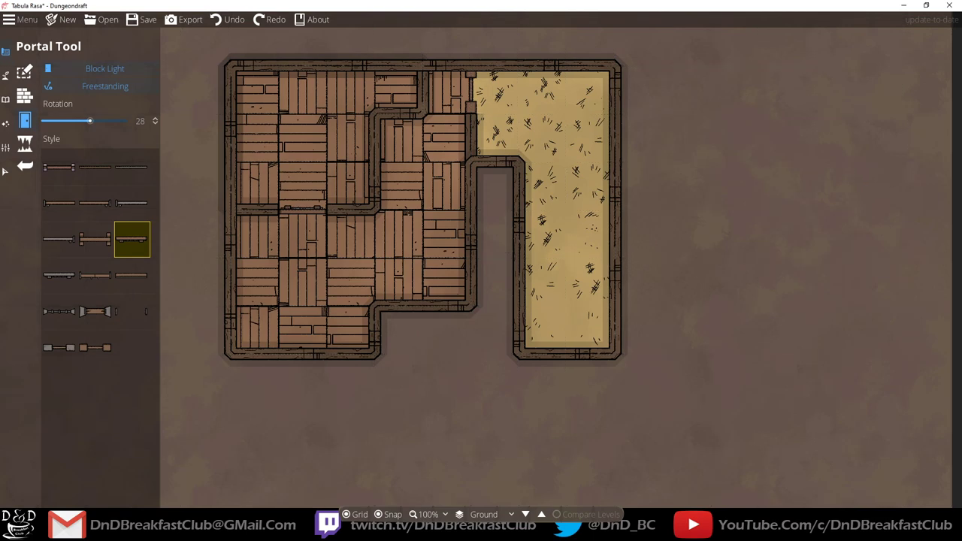
left_click(300, 226)
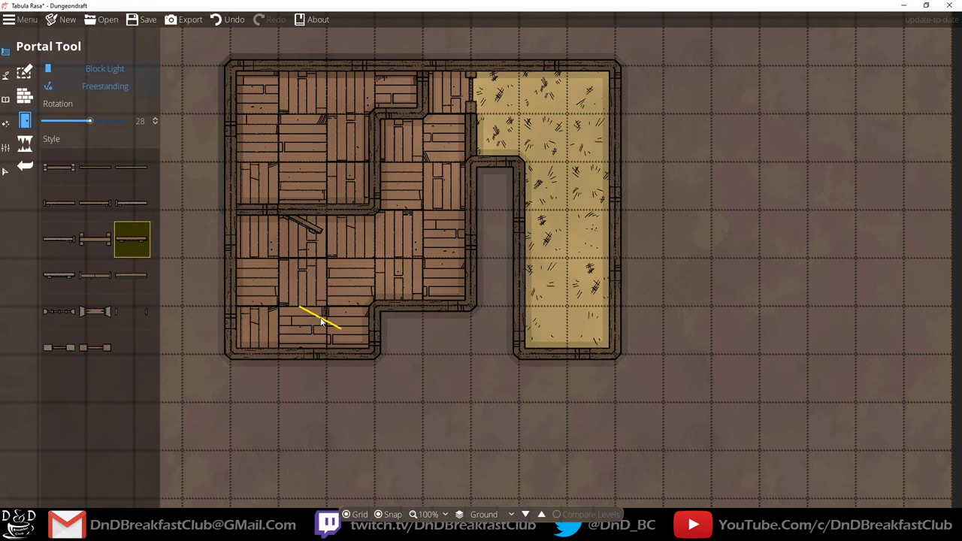
key("ctrl+z")
left_click(19, 72)
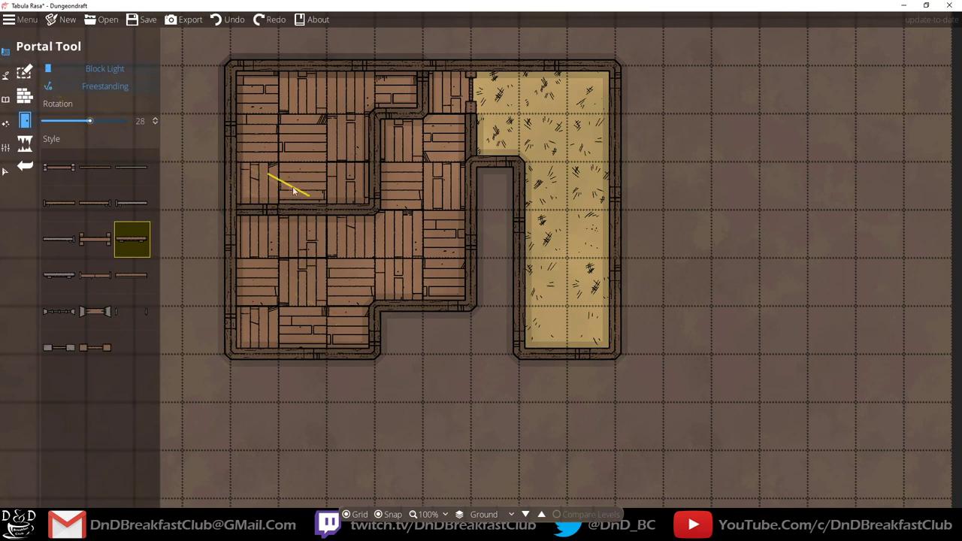
left_click(301, 224)
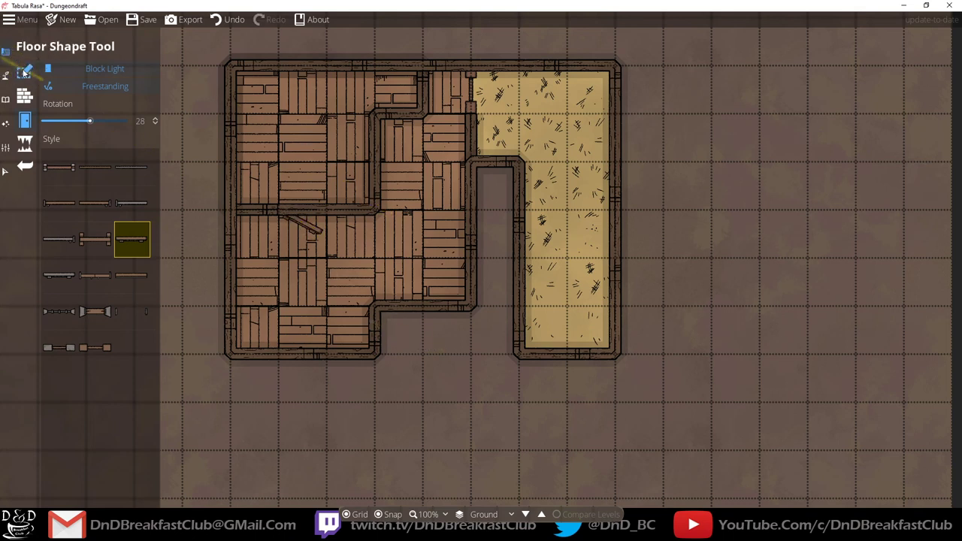
Redraw the wood plank floor without walls in small rectangles over the angled door and the adjoining wall section.
left_click(24, 71)
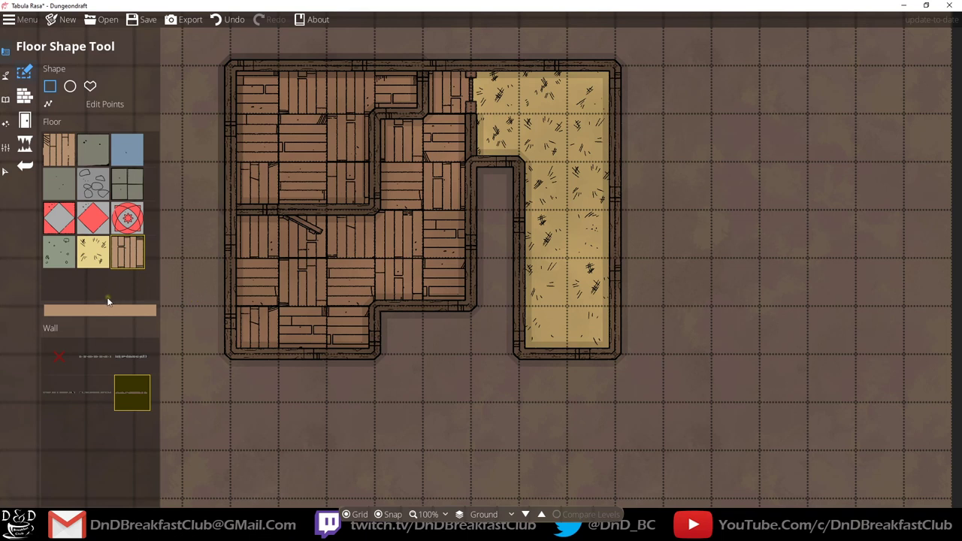
left_click(59, 358)
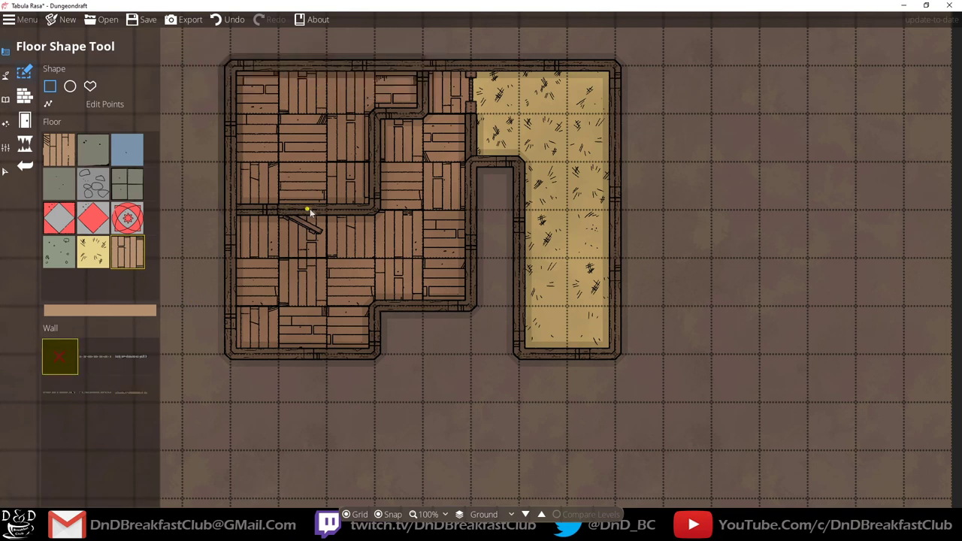
left_click_drag(276, 215, 326, 232)
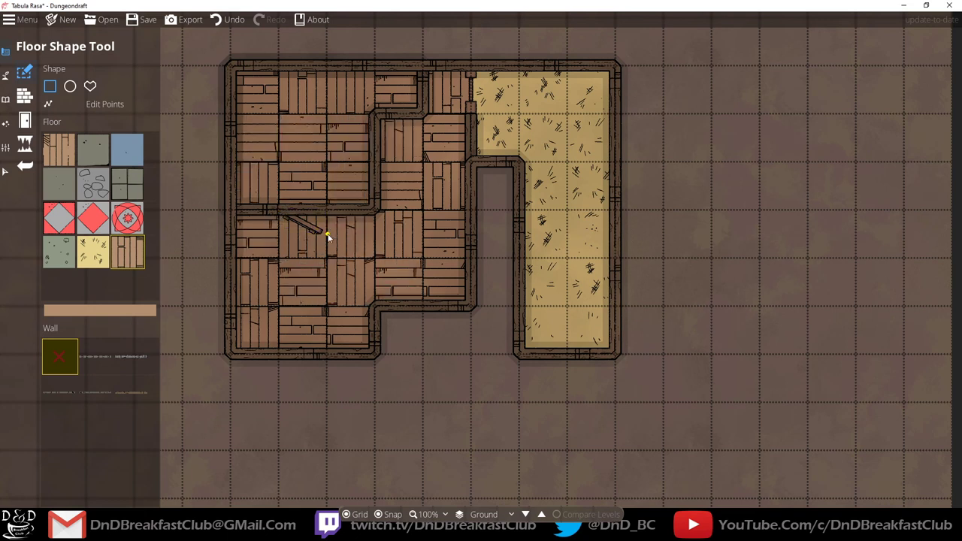
left_click_drag(276, 193, 361, 247)
left_click_drag(279, 191, 326, 236)
left_click(350, 242)
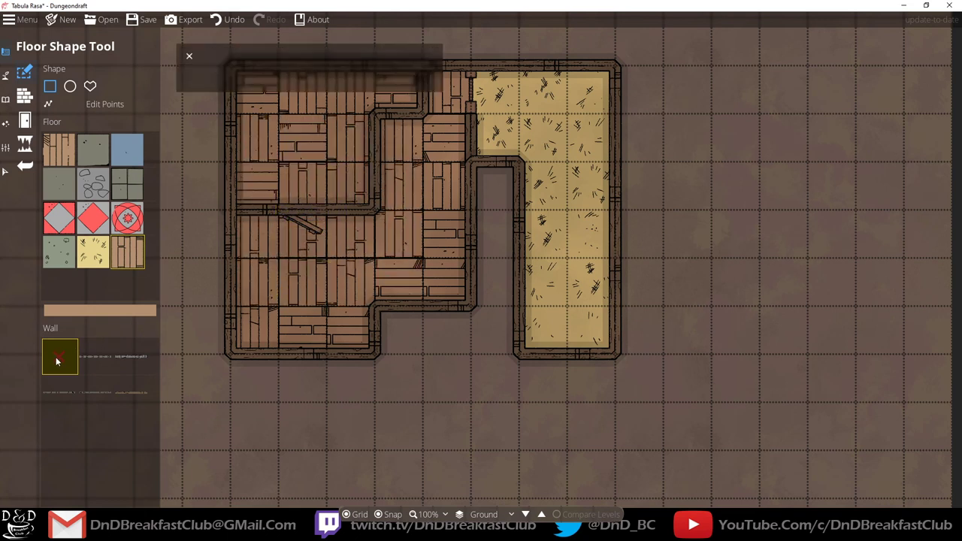
Redraw the plank floor without walls in large rectangles across the inner room and the main room.
left_click(286, 140)
left_click(304, 190)
left_click_drag(245, 73, 364, 214)
left_click_drag(254, 344, 406, 85)
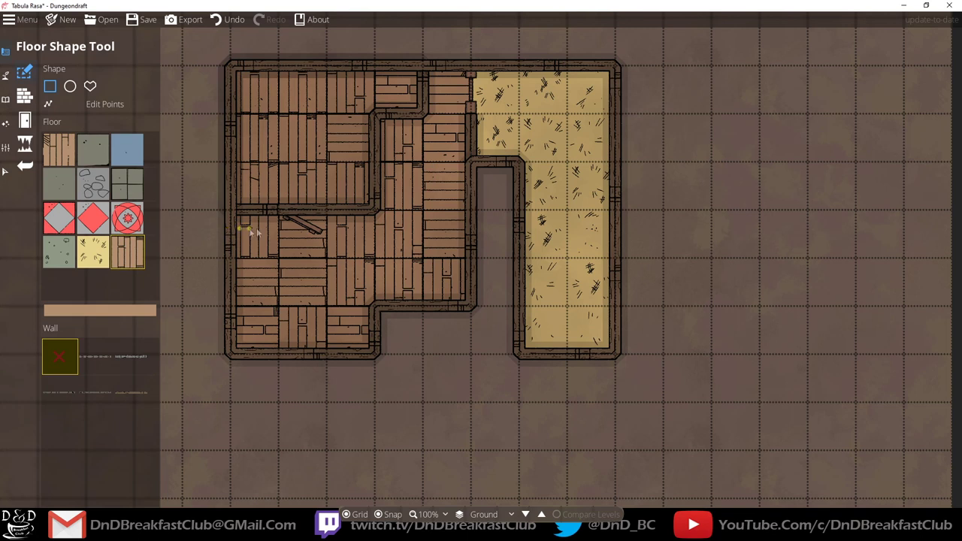
Turn on wall point editing, try moving the inner room's lower-right corner down about one tile, and restore the corner.
left_click(25, 95)
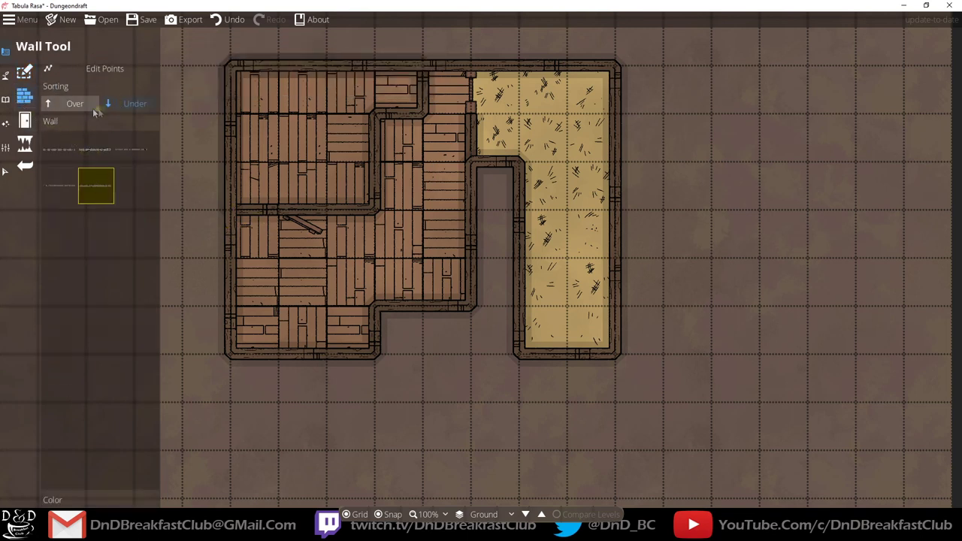
left_click(97, 72)
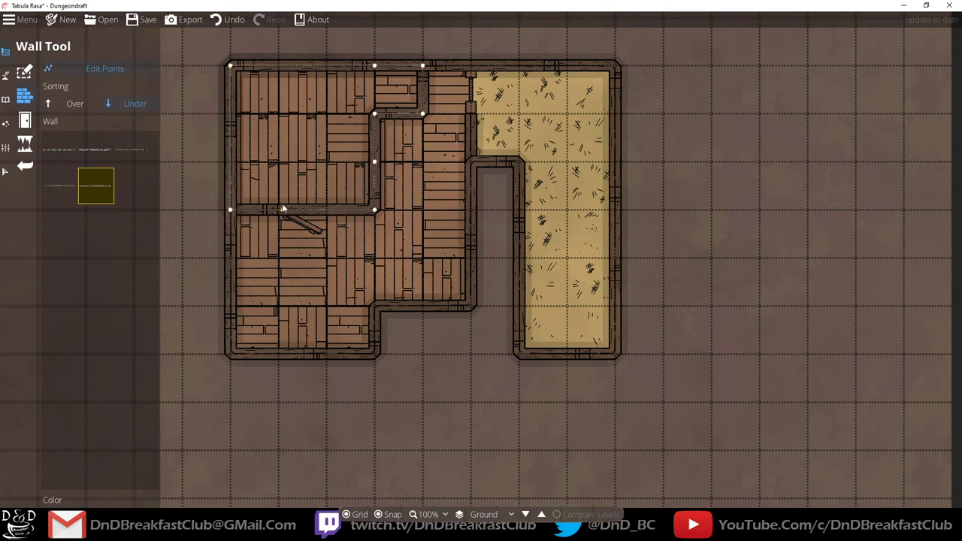
left_click_drag(374, 213, 381, 252)
key("ctrl+z")
left_click_drag(382, 252, 376, 206)
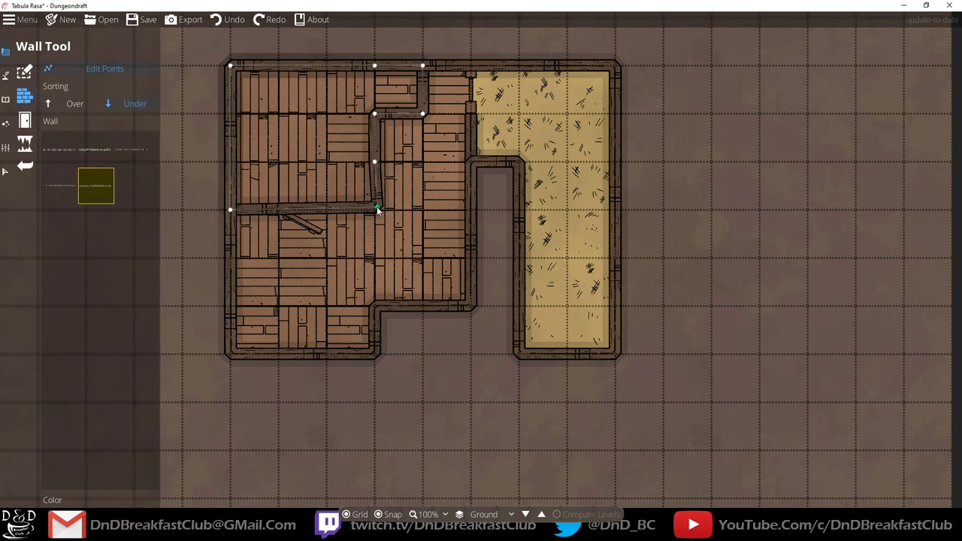
mouse_move(376, 208)
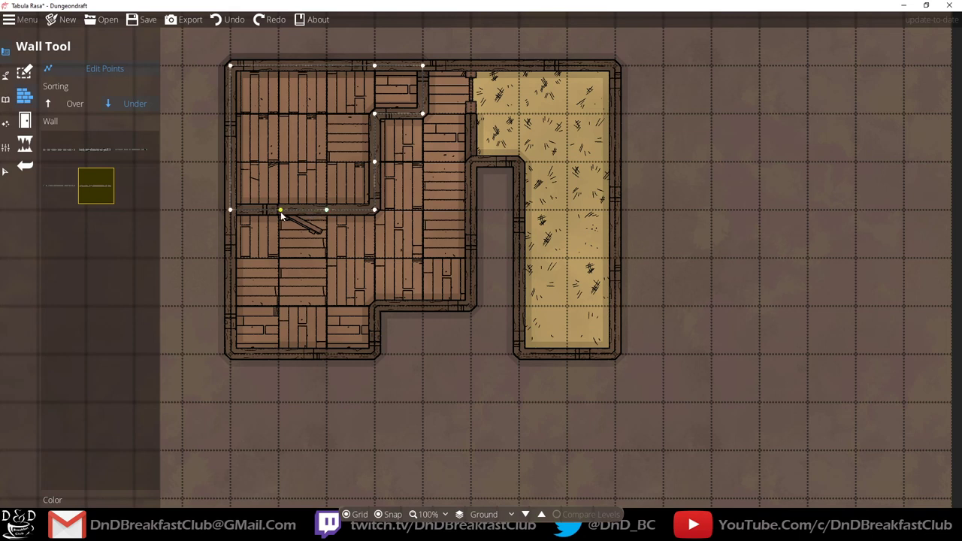
Open a gap in the inner room's lower wall by moving its middle points up toward the room's upper-left corner.
left_click_drag(327, 214, 377, 114)
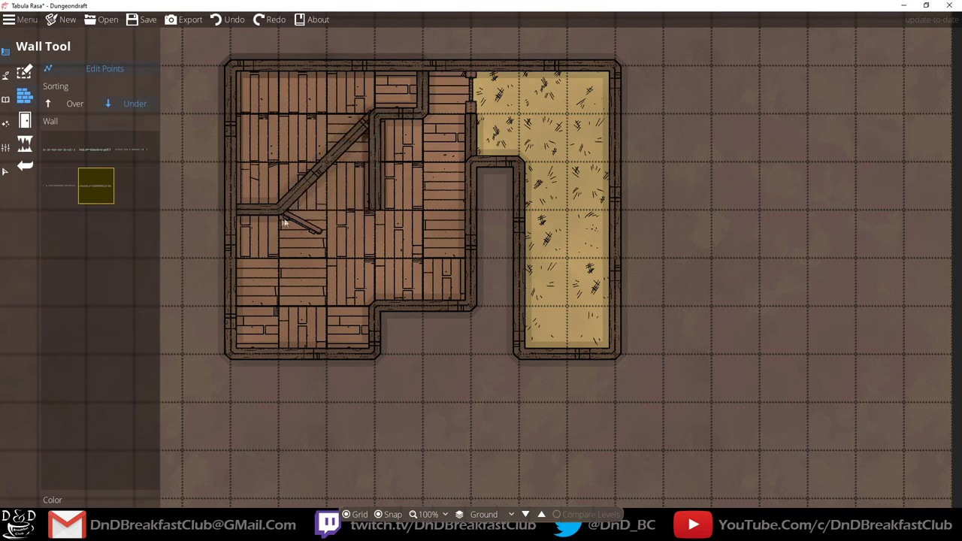
mouse_move(280, 213)
left_mouse_down()
mouse_move(277, 118)
mouse_move(243, 70)
mouse_move(253, 177)
mouse_move(271, 212)
left_mouse_up()
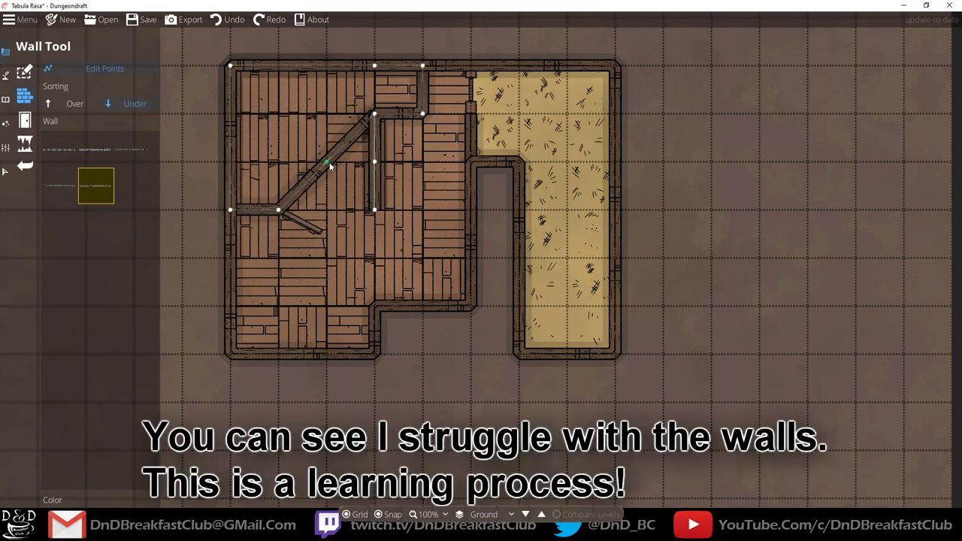
left_click_drag(278, 208, 239, 210)
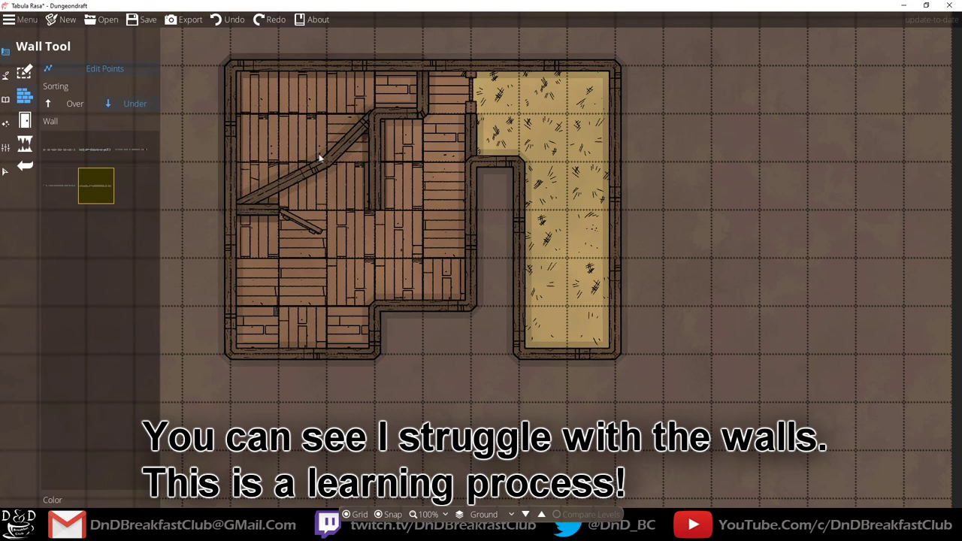
left_click_drag(326, 161, 246, 90)
Reshape the leftover diagonal wall into a one-tile vertical segment between the inner room and its alcove.
left_click_drag(376, 114, 425, 114)
left_click(354, 99)
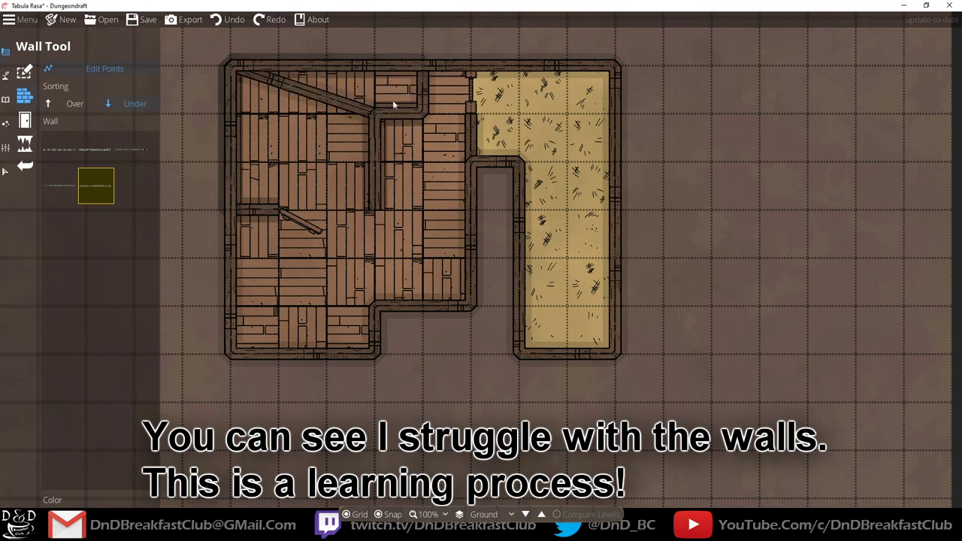
left_click(328, 106)
left_click_drag(325, 114, 383, 70)
left_click_drag(377, 114, 379, 77)
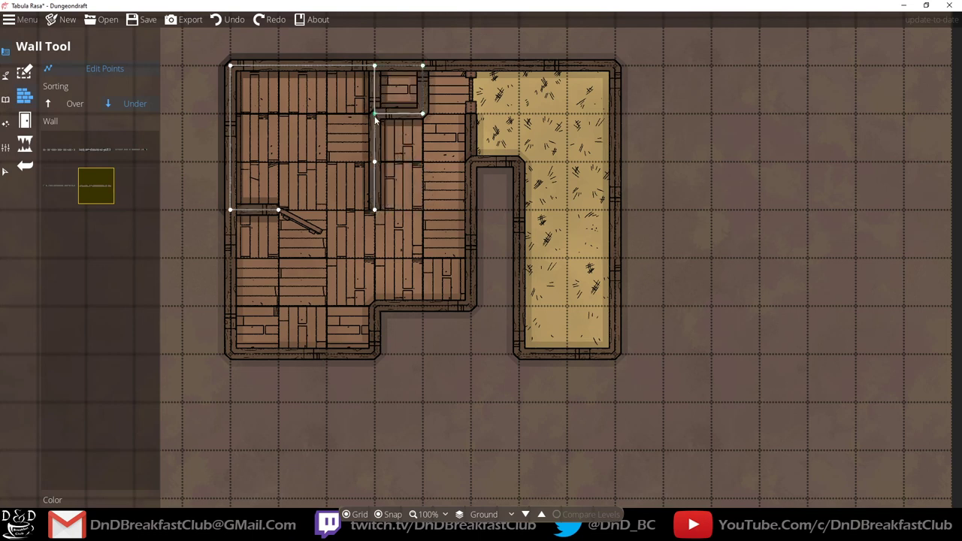
Try moving the alcove's lower-left wall point down two tiles and right one, then undo back until the inner rooms' walls are gone.
left_click_drag(375, 111, 427, 210)
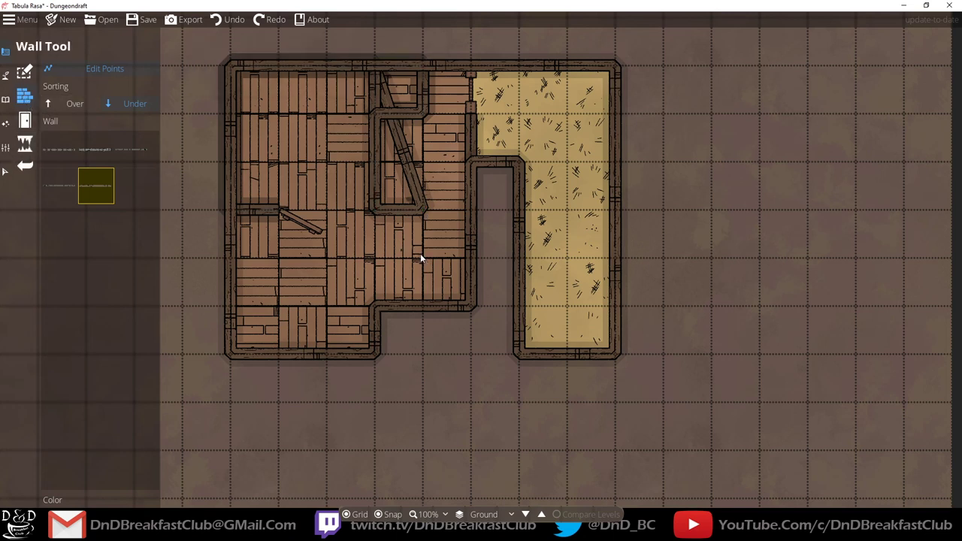
left_click(229, 22)
left_click(228, 21)
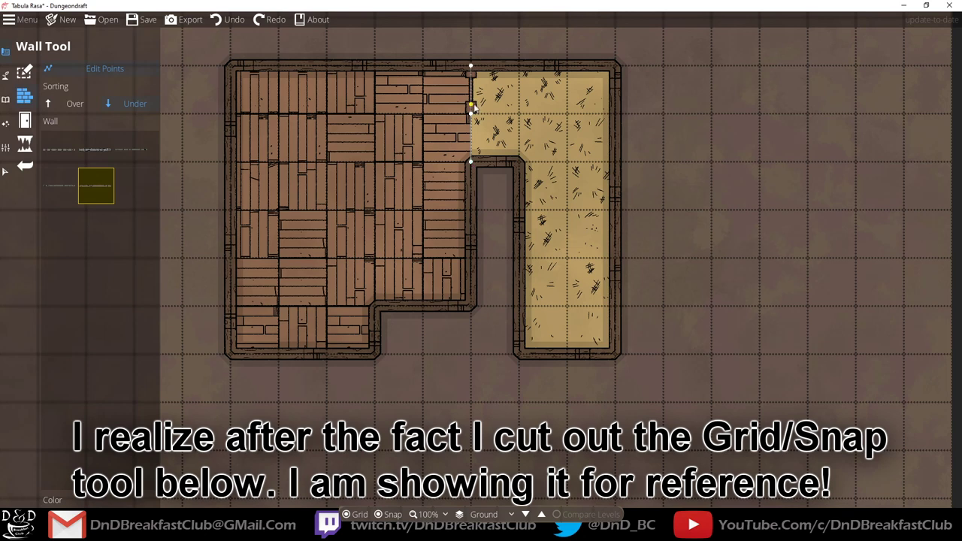
Try placing an anchored door in the wall dividing the plank room from the straw room, then undo it.
left_click(25, 121)
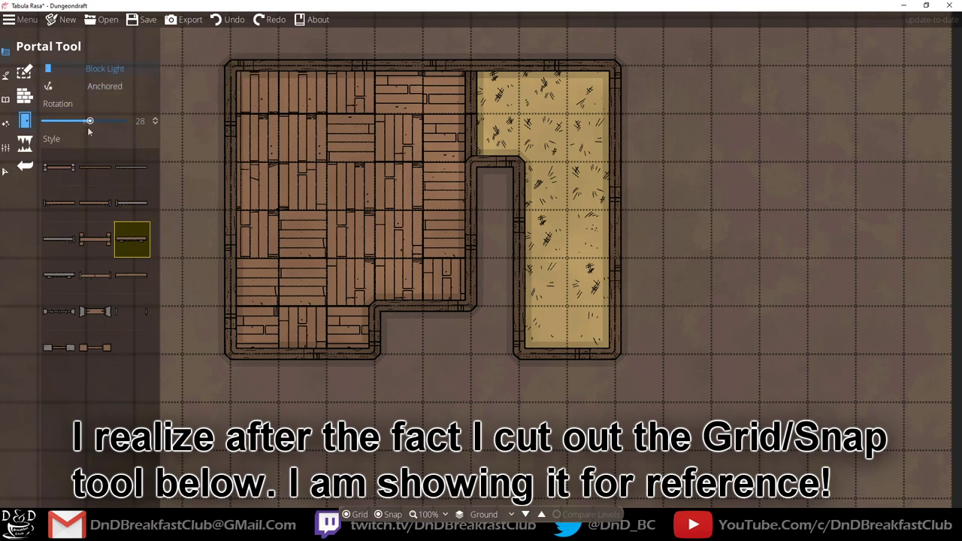
left_click(96, 86)
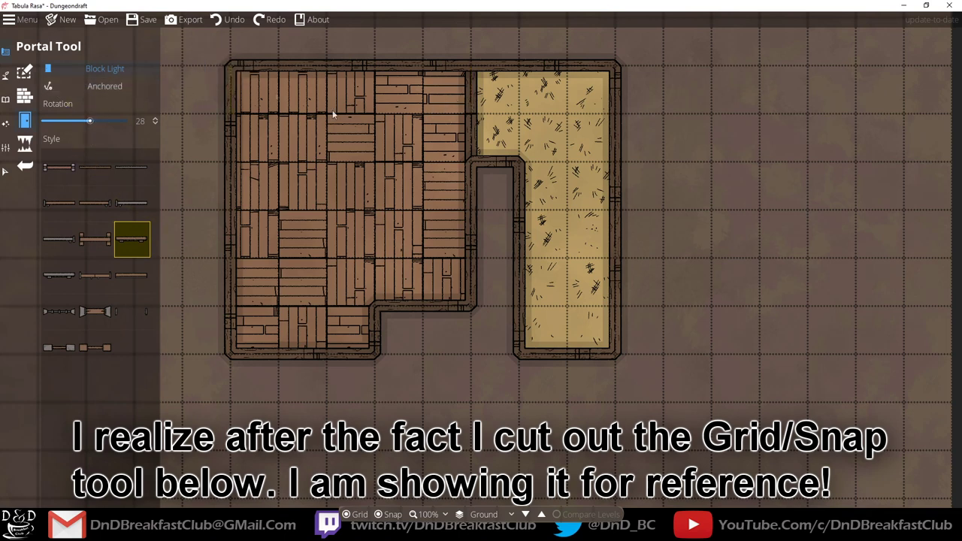
left_click(474, 96)
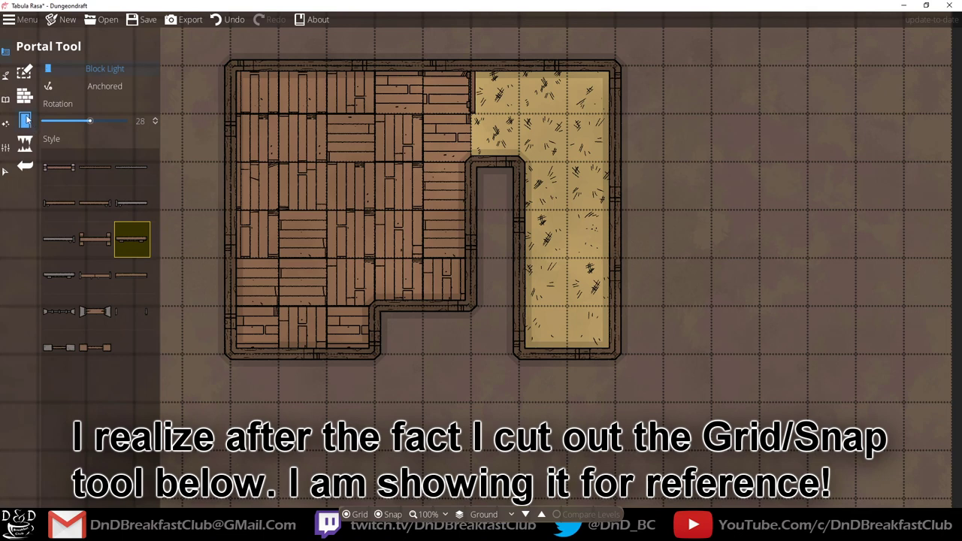
left_click(25, 96)
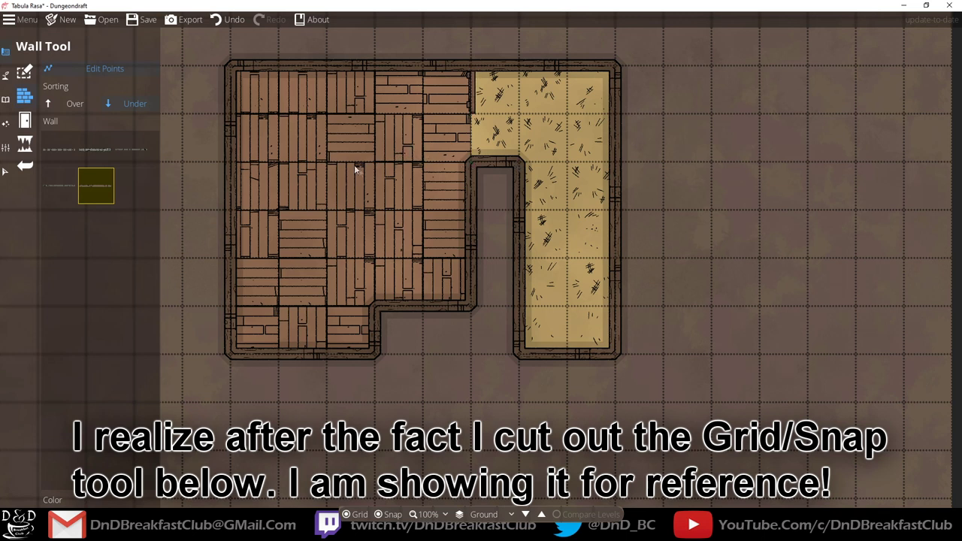
mouse_move(106, 188)
key("ctrl+z")
key("ctrl+z")
key("ctrl+z")
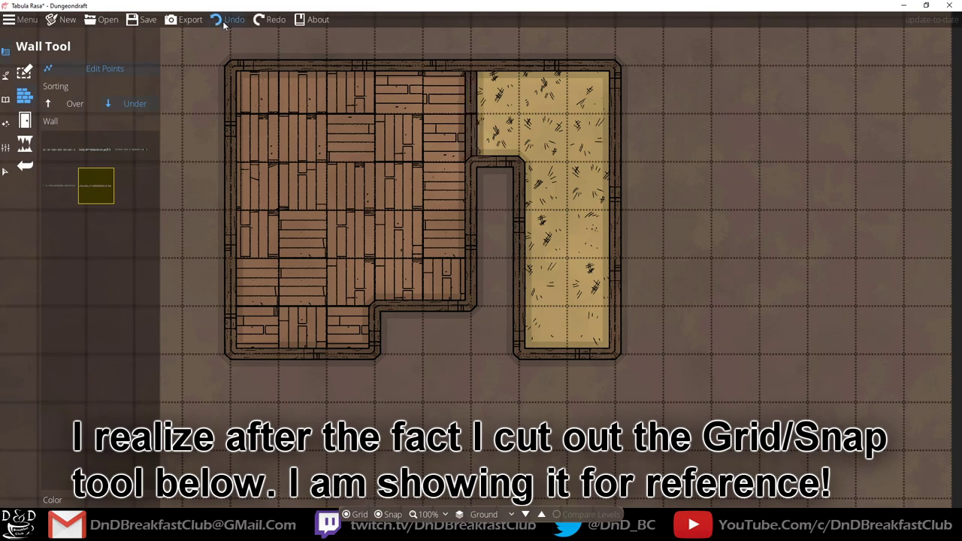
Redraw the plank floor without walls in the main room's upper-right part, up to the straw floor.
mouse_move(6, 53)
left_click(58, 77)
left_click(60, 72)
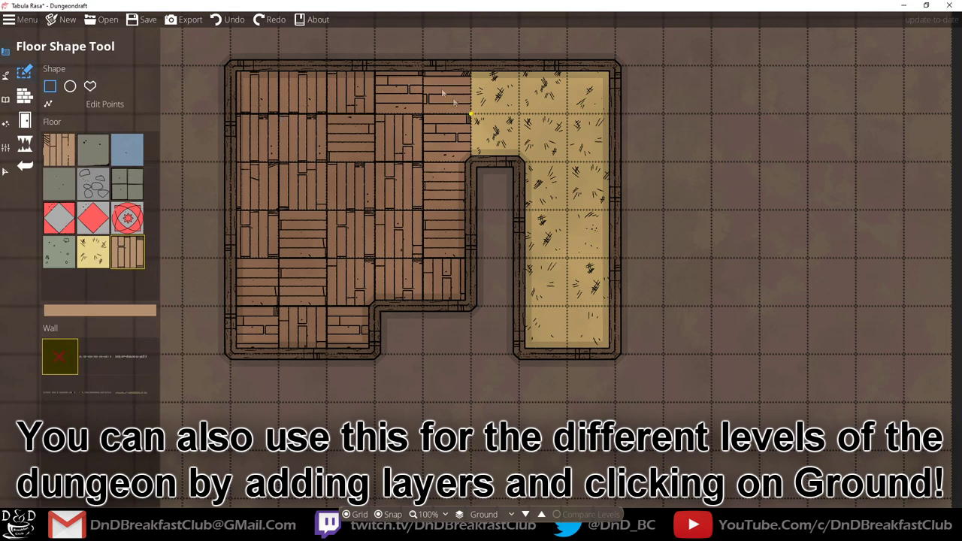
left_click_drag(453, 101, 439, 118)
Draw a two-tile dividing wall sorted Over between the plank and straw floors, and place a door in its upper tile.
left_click(24, 95)
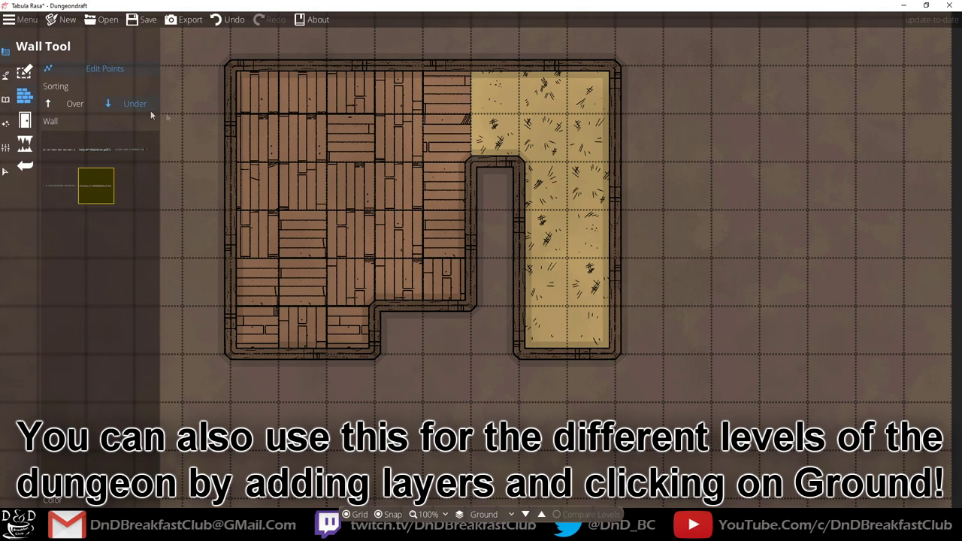
left_click(74, 102)
double_click(470, 154)
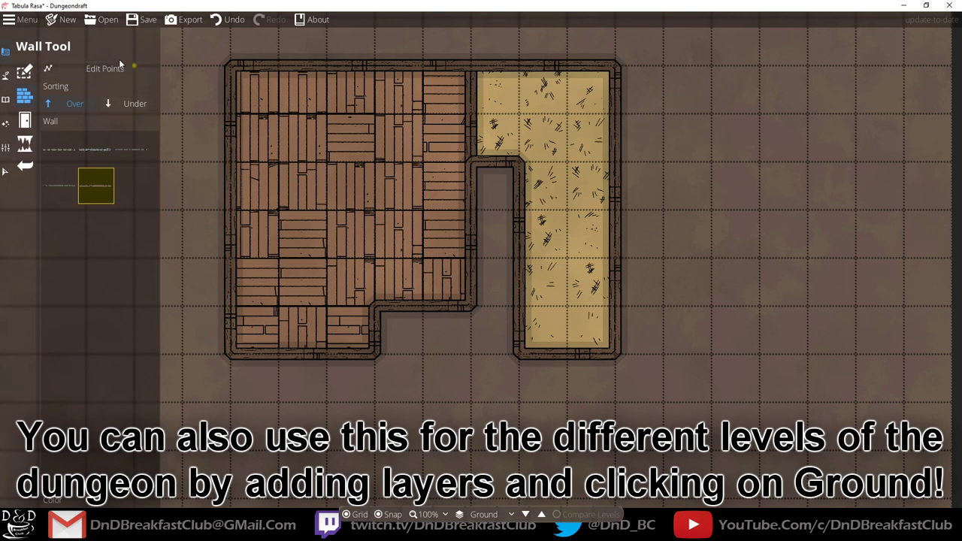
key("ctrl+z")
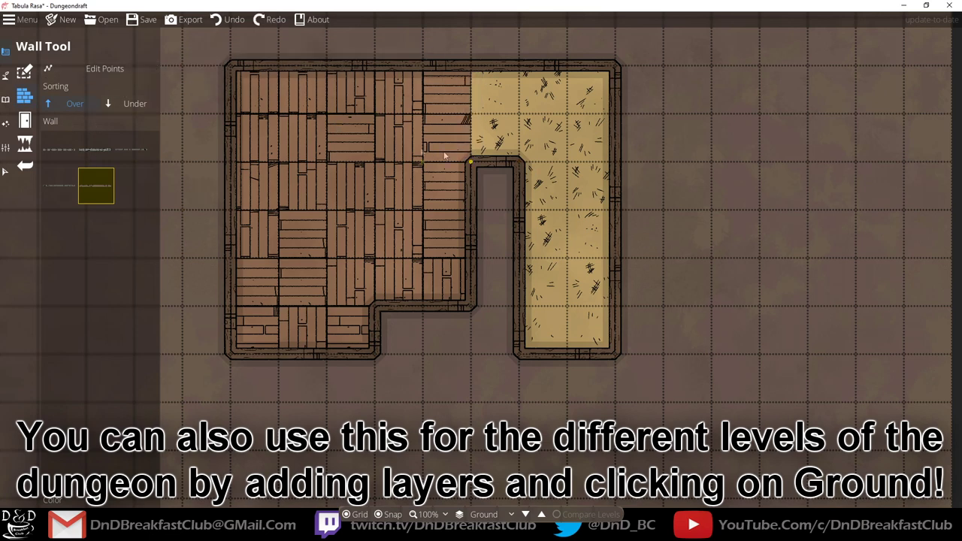
left_click(471, 66)
double_click(471, 160)
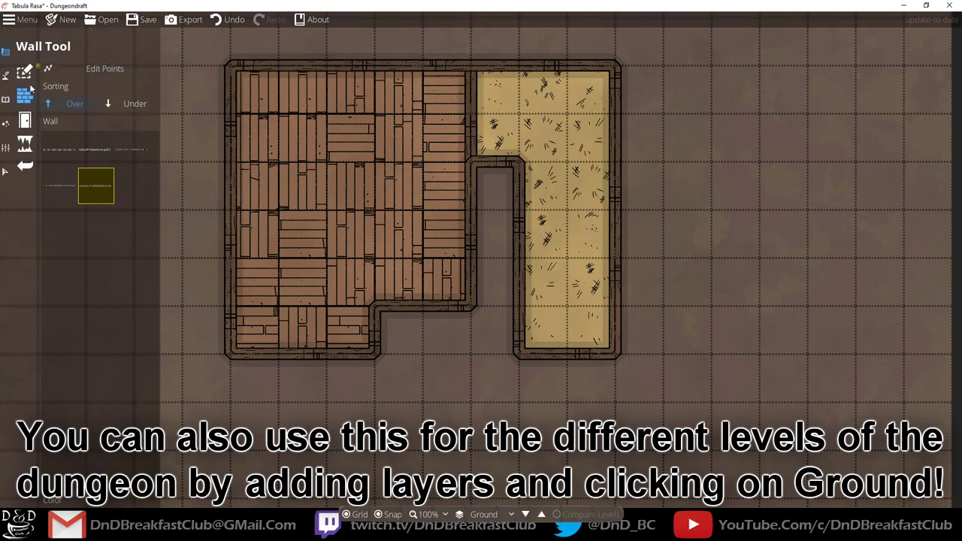
left_click(25, 120)
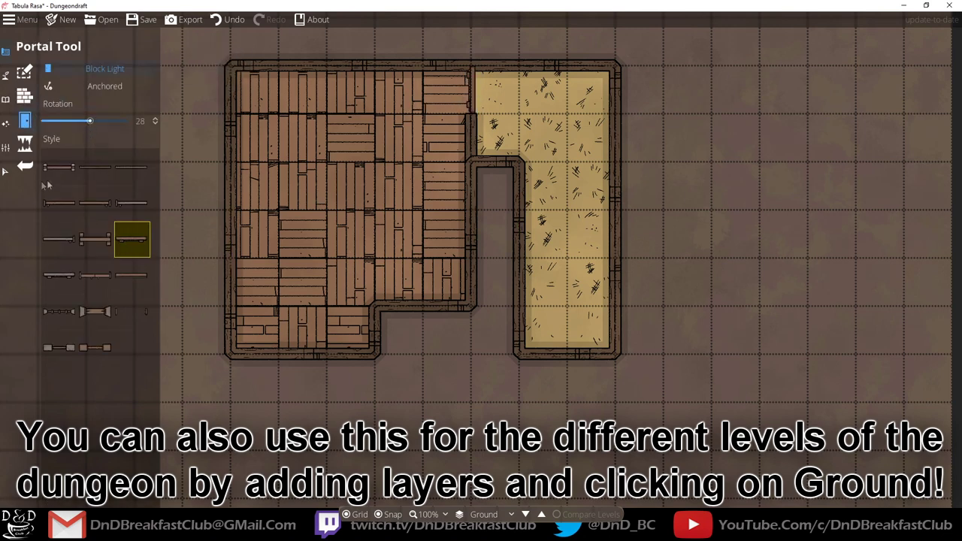
Draw three-tile-square inner room walls in the main room's upper-left corner, leaving a one-tile gap in the middle of the lower wall.
left_click(25, 96)
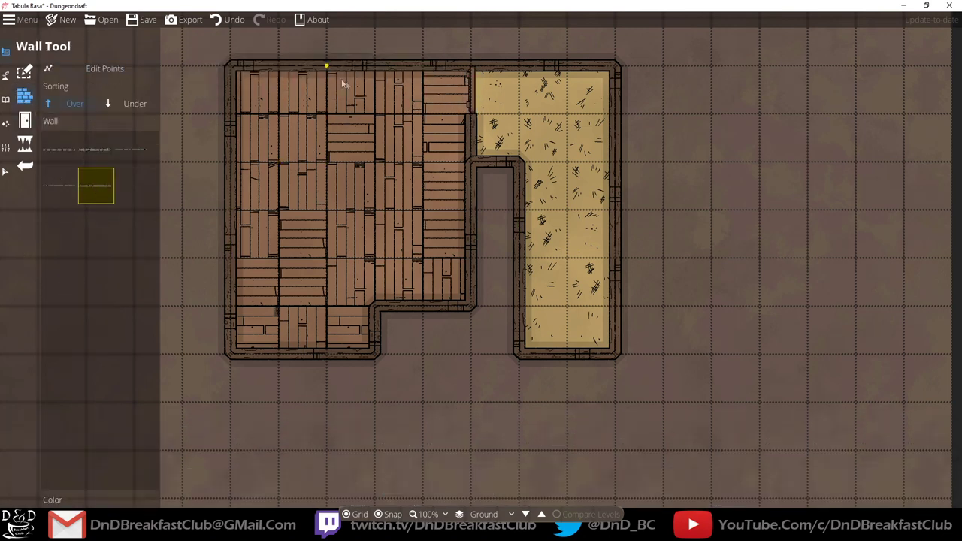
left_click(377, 77)
left_click(374, 211)
double_click(327, 211)
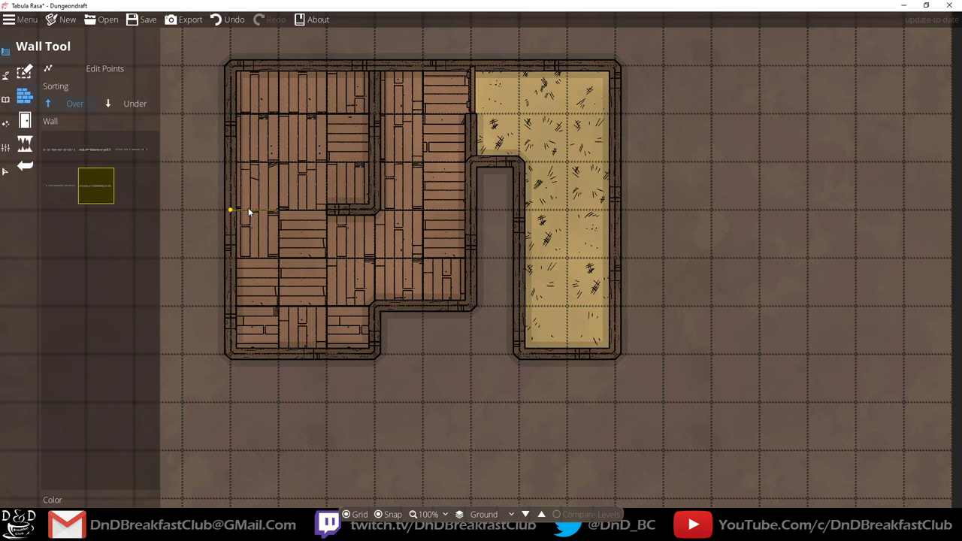
left_click(24, 72)
left_click(25, 96)
Place a freestanding door at rotation 28 in the gap of the inner room's lower wall.
left_click(26, 118)
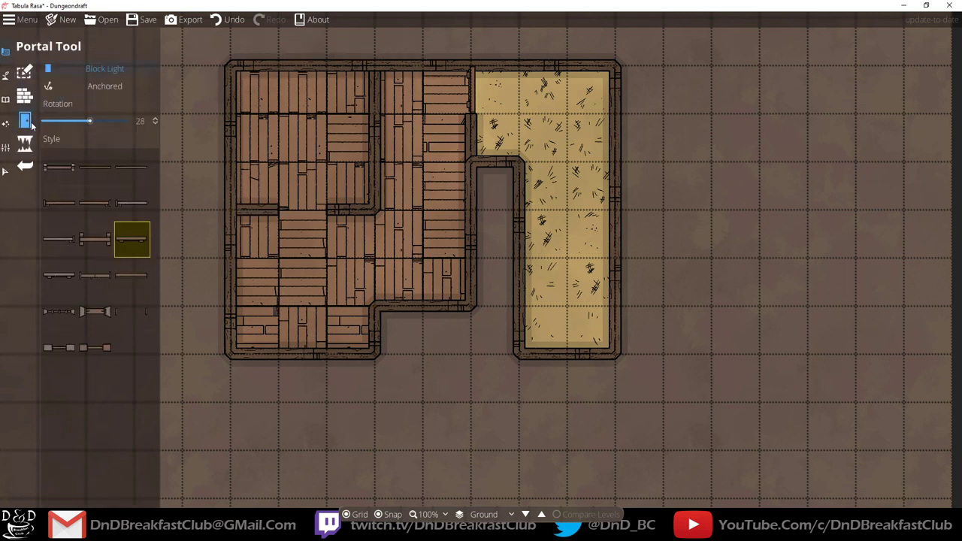
left_click(67, 85)
left_click(300, 221)
scroll(313, 220, "down", 1)
scroll(312, 218, "down", 3)
scroll(309, 216, "up", 2)
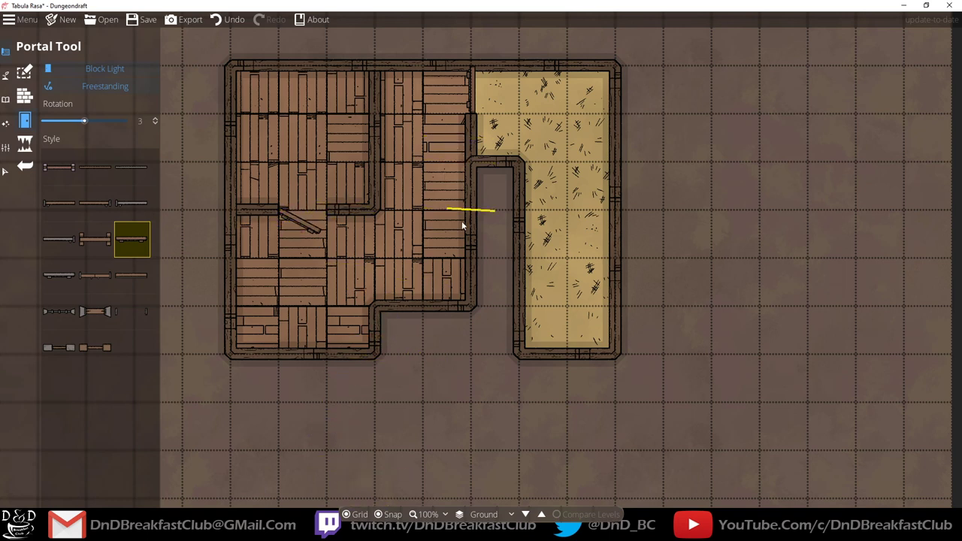
Try placing an anchored door in the straw room's wall beside the outdoor notch, then undo it.
left_click(19, 69)
left_click(518, 194)
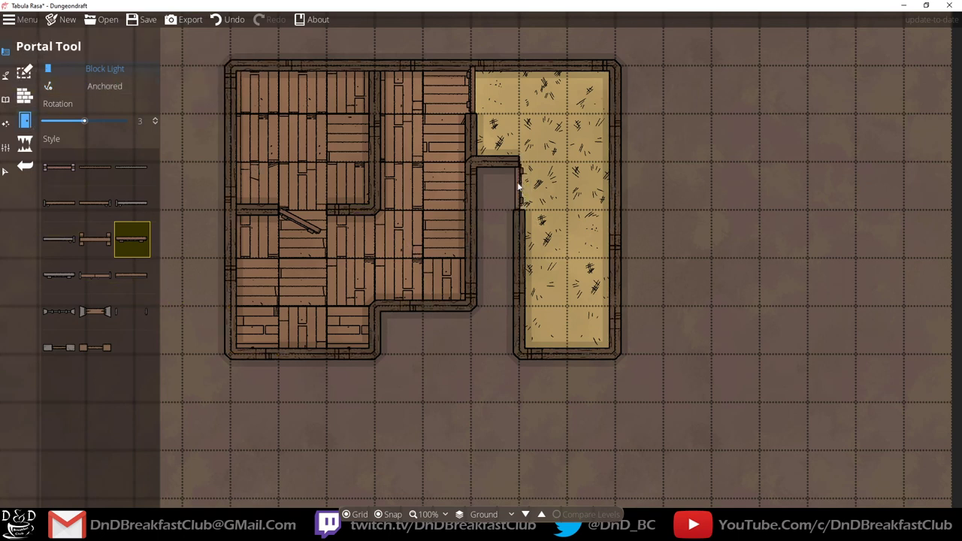
key("ctrl+z")
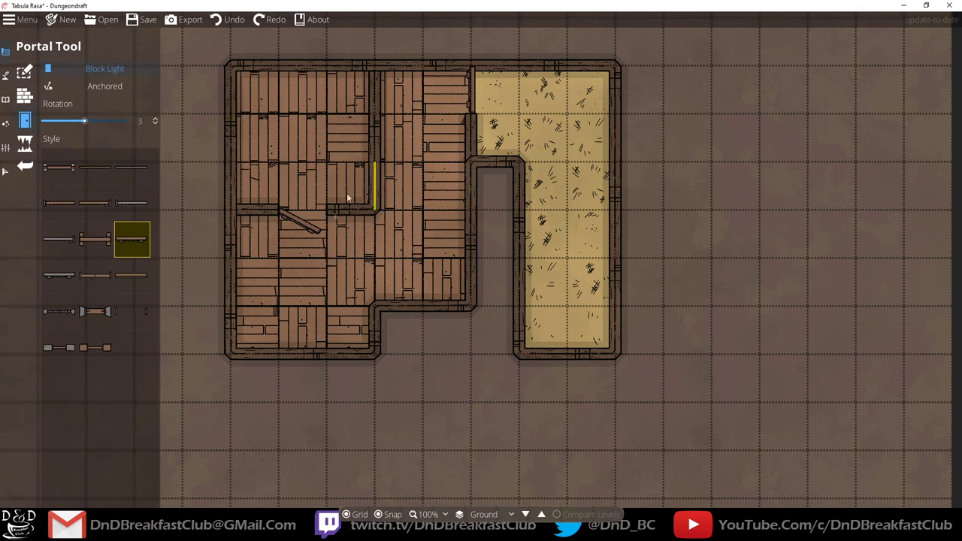
left_click(7, 77)
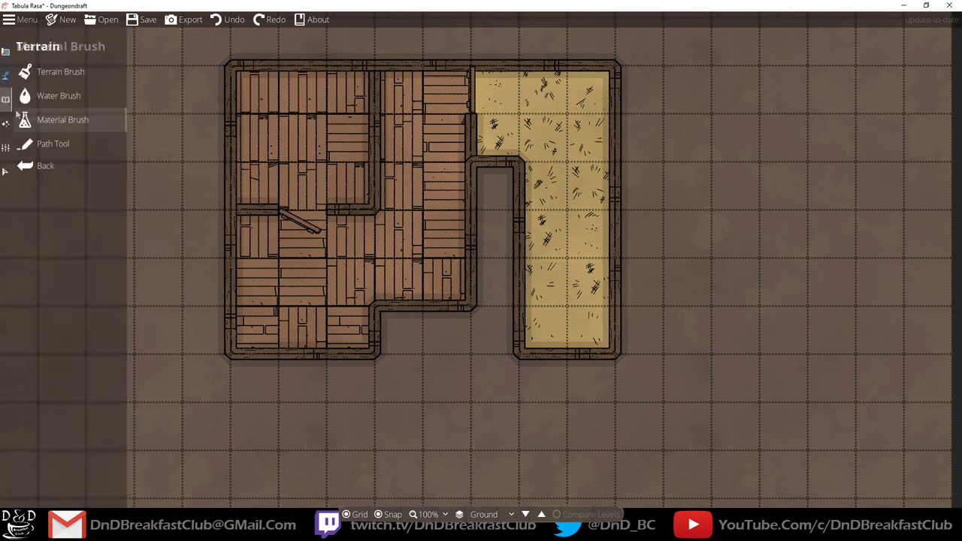
left_click(63, 74)
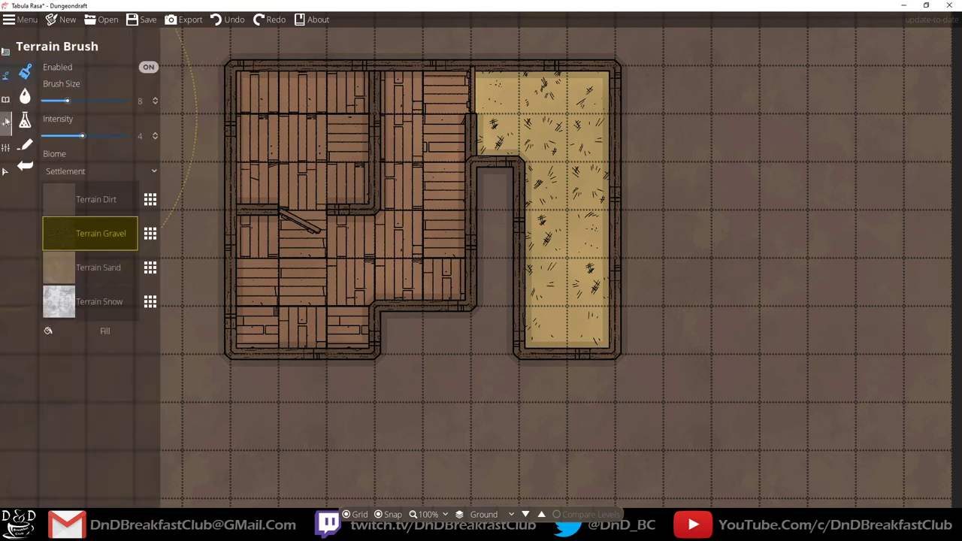
left_click(6, 75)
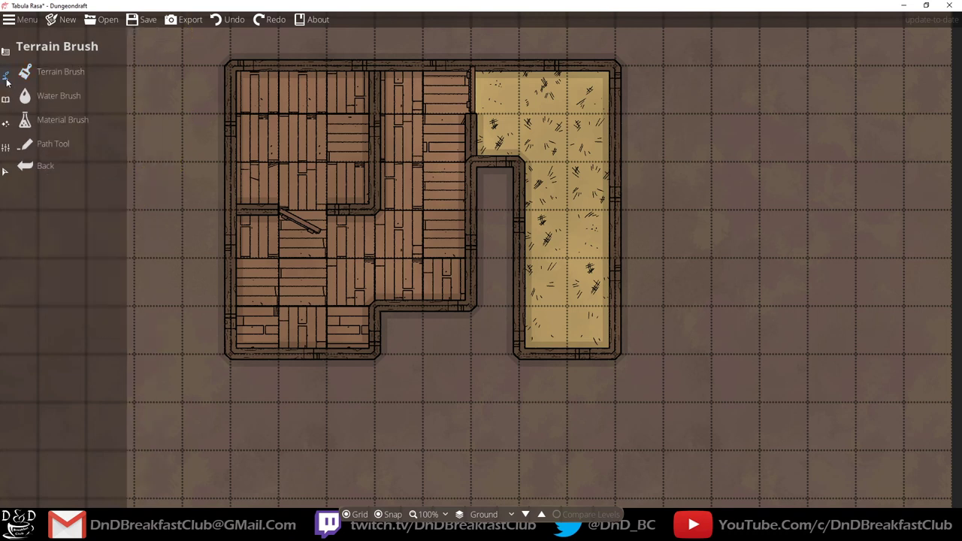
left_click(6, 52)
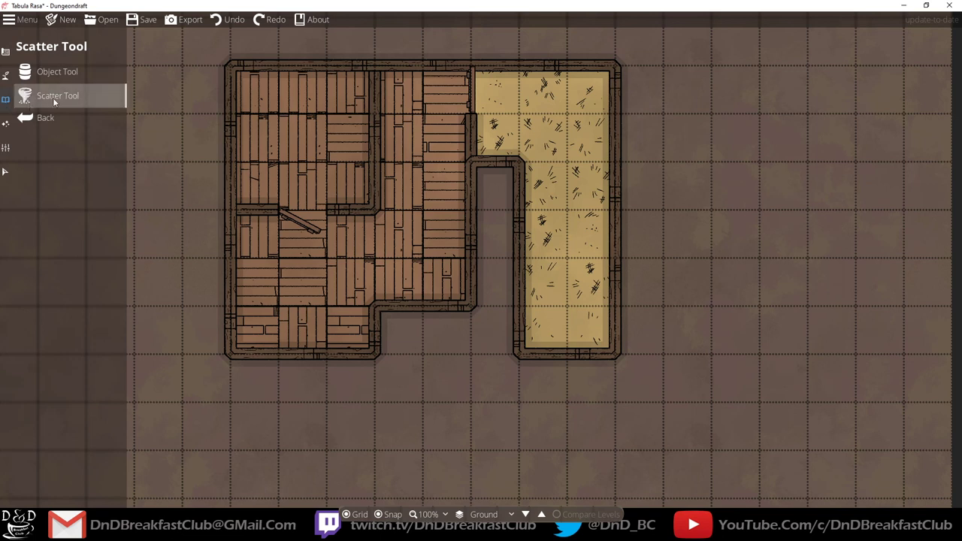
Browse the Object Tool's library by the Skeleton tag and as the full object list, and return to the tag filter.
left_click(54, 73)
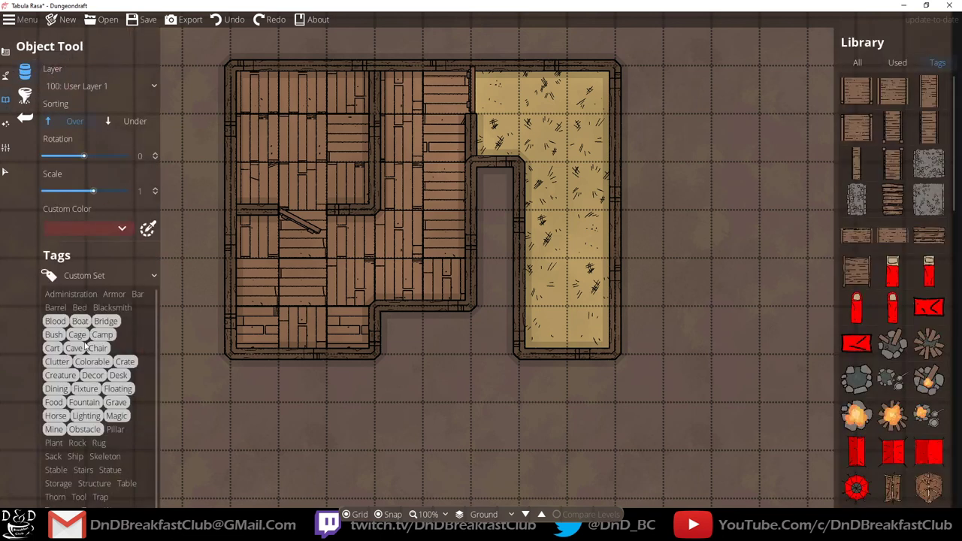
scroll(88, 380, "down", 1)
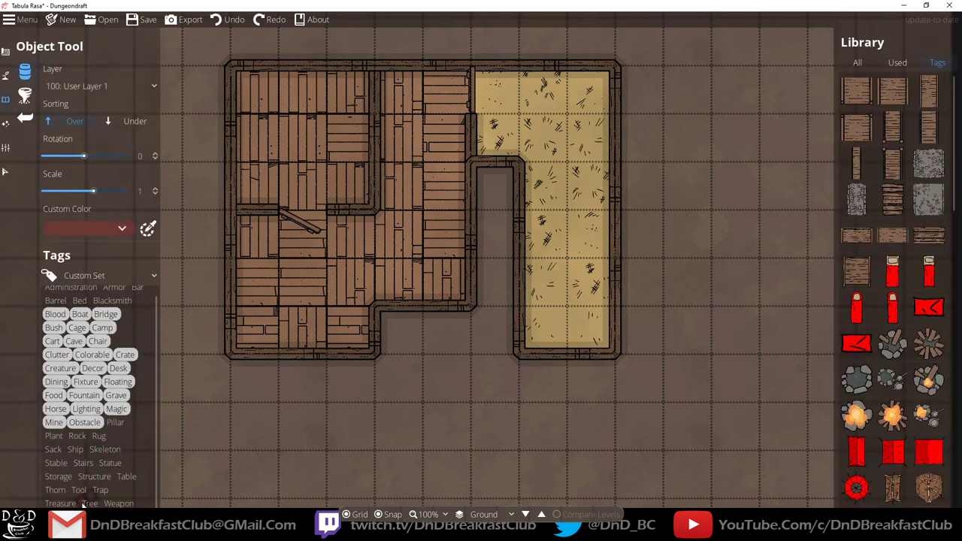
left_click(106, 449)
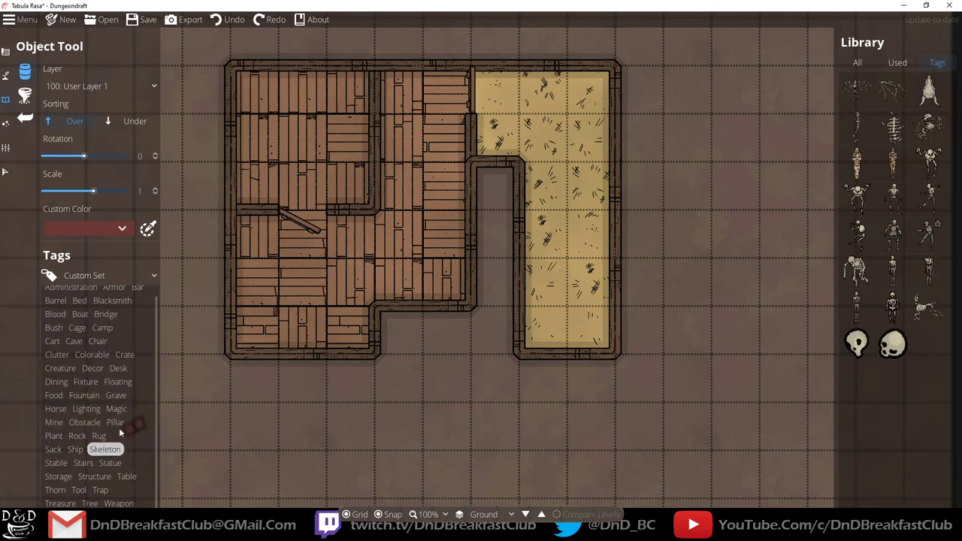
left_click(858, 61)
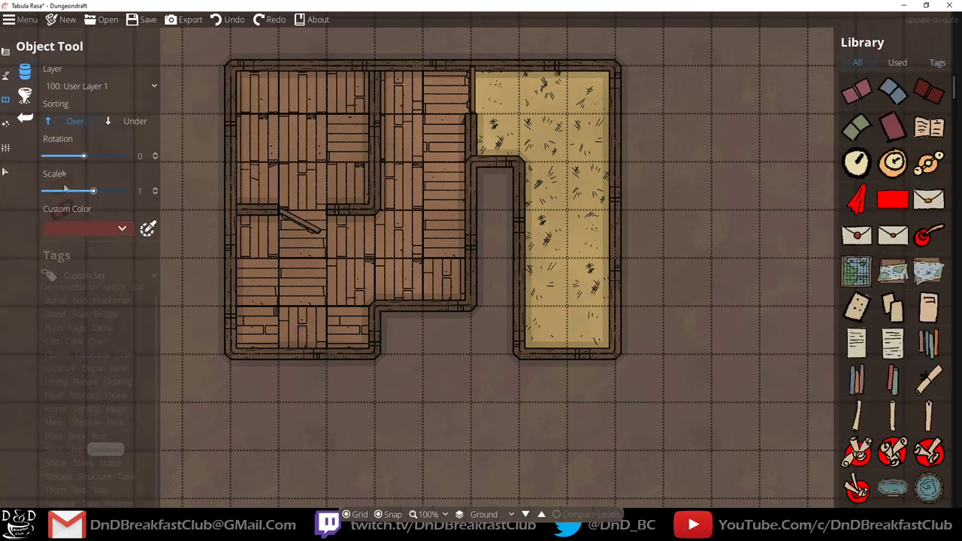
left_click(96, 398)
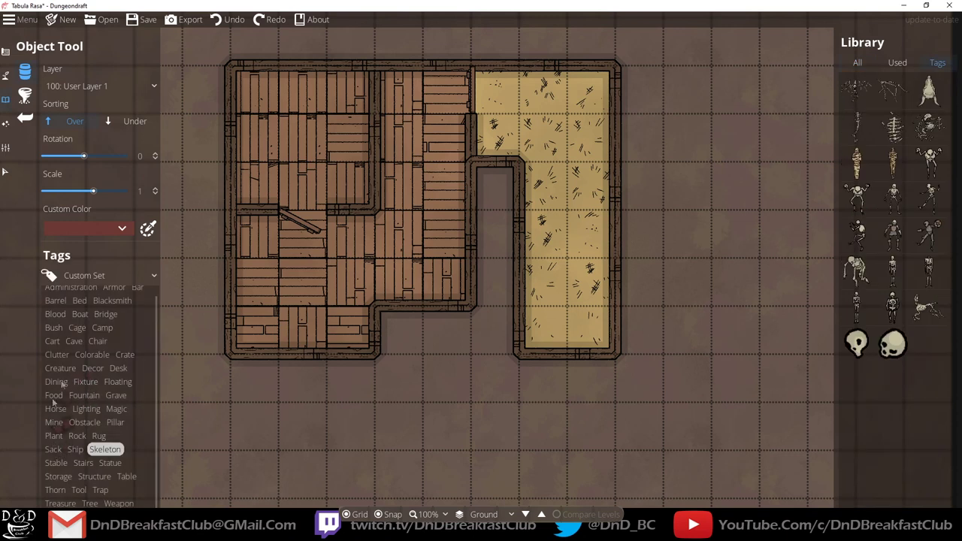
scroll(108, 418, "up", 1)
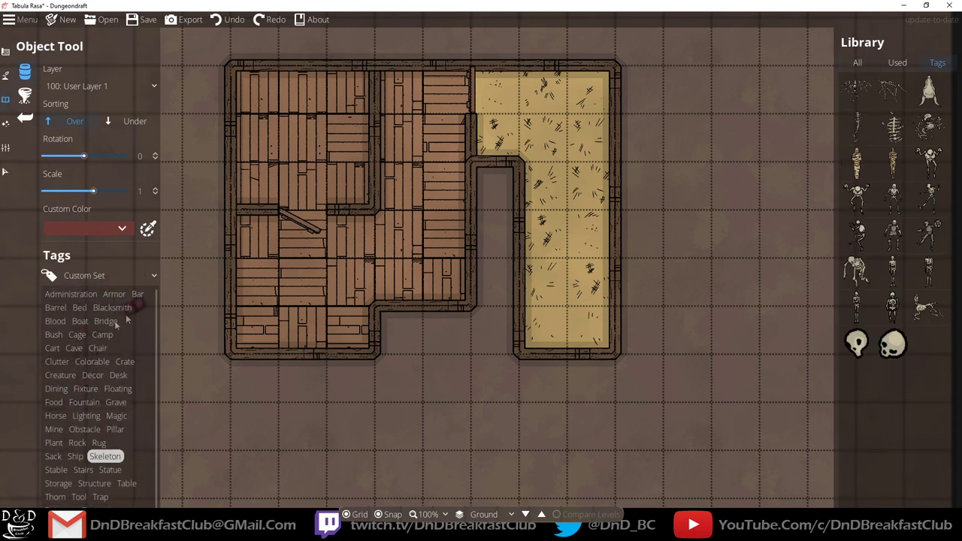
Place a throne from the Chair tag at rotation -30 against the main room's left wall, just below the inner room.
left_click(91, 349)
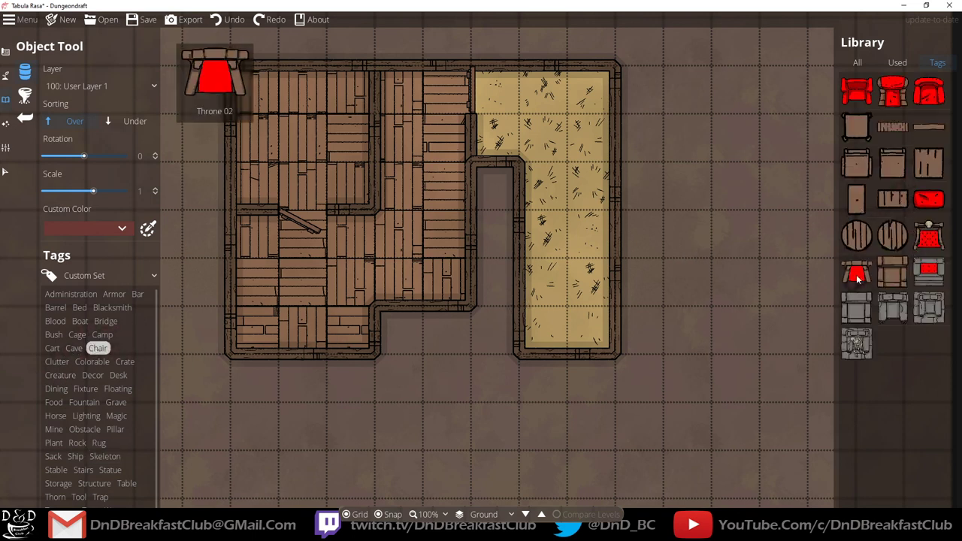
left_click(929, 235)
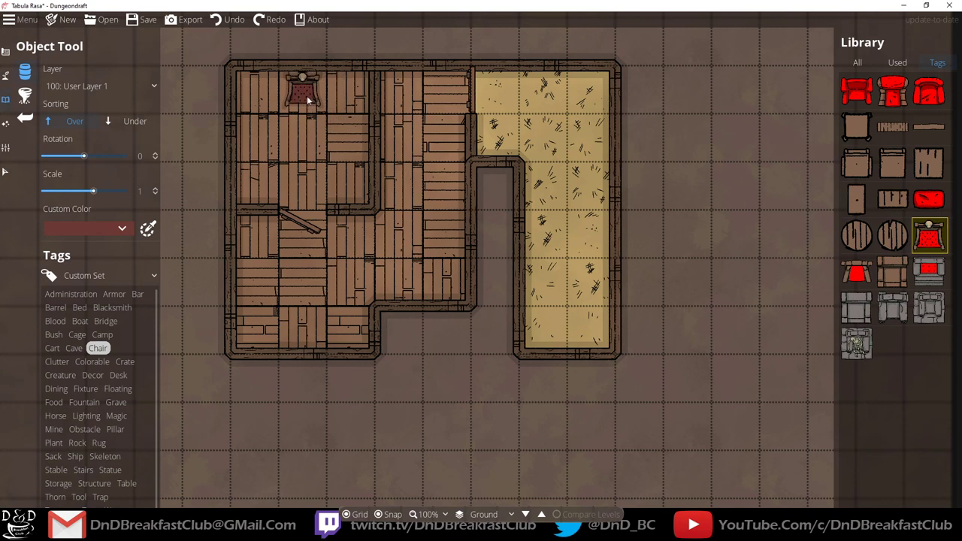
scroll(283, 105, "down", 7)
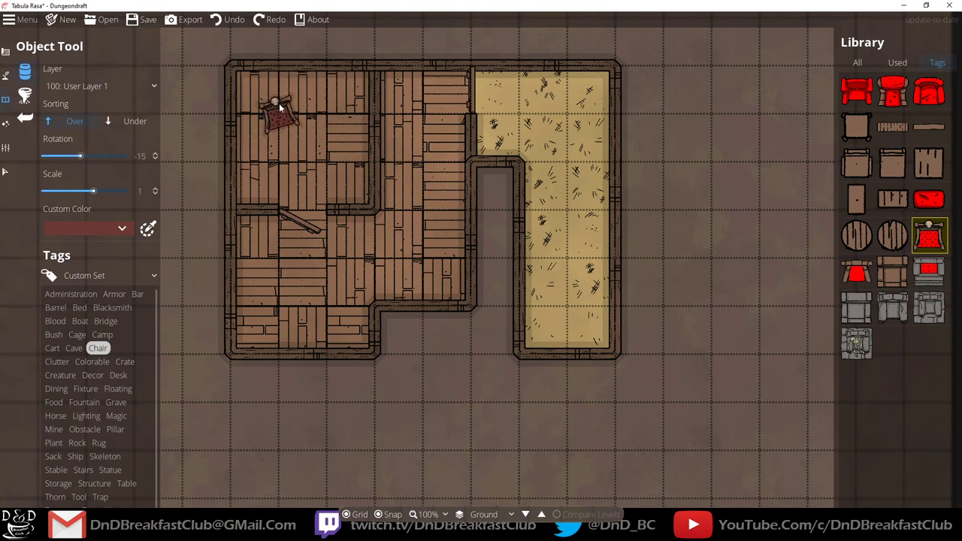
scroll(279, 108, "up", 1)
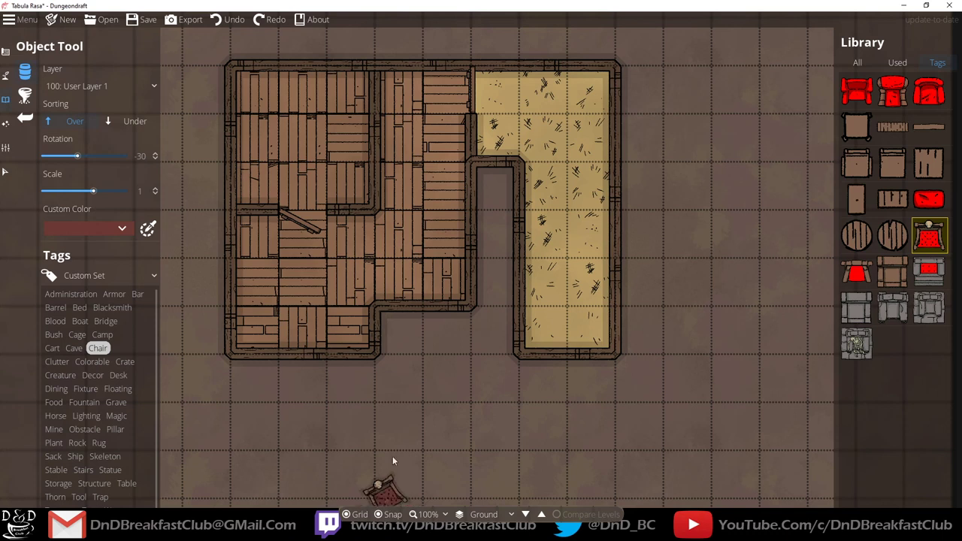
scroll(428, 237, "down", 2)
scroll(425, 219, "up", 11)
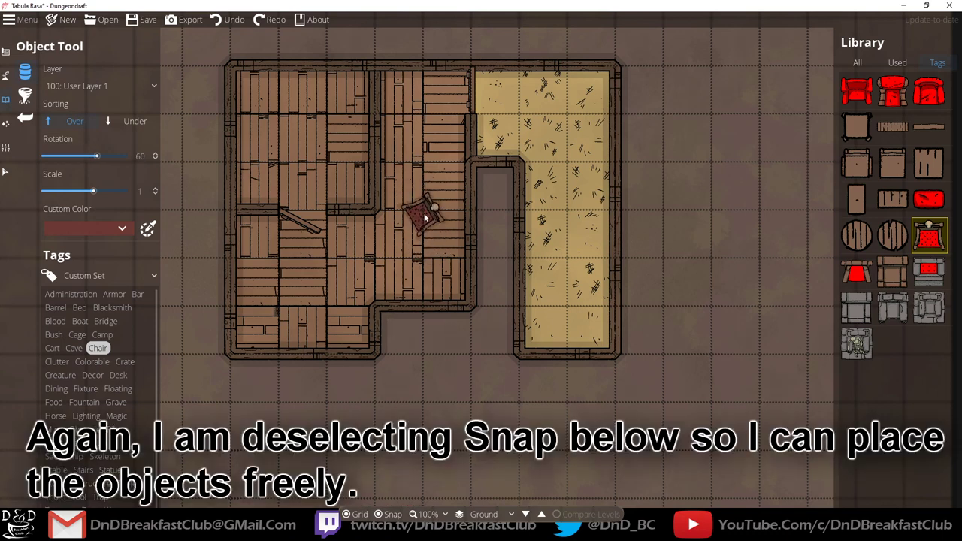
scroll(425, 188, "down", 6)
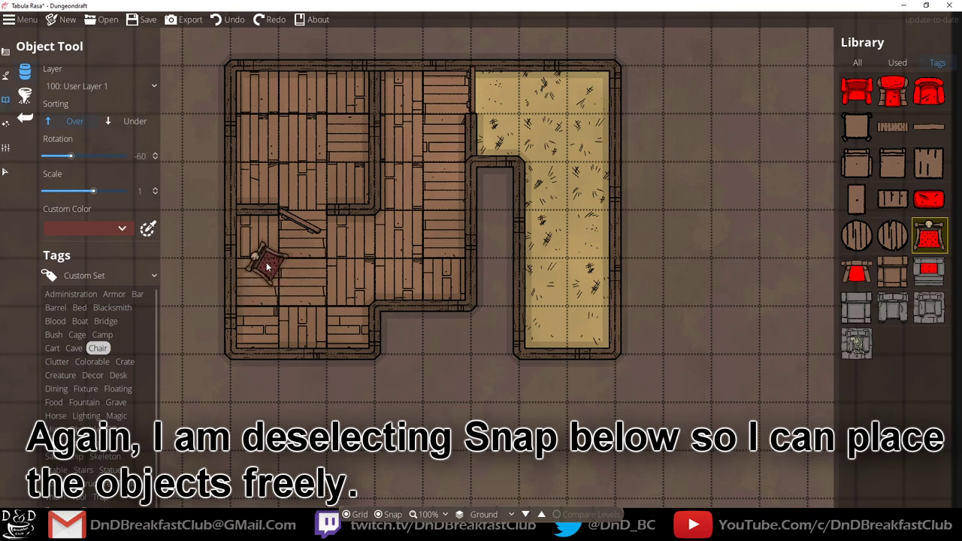
scroll(264, 263, "up", 2)
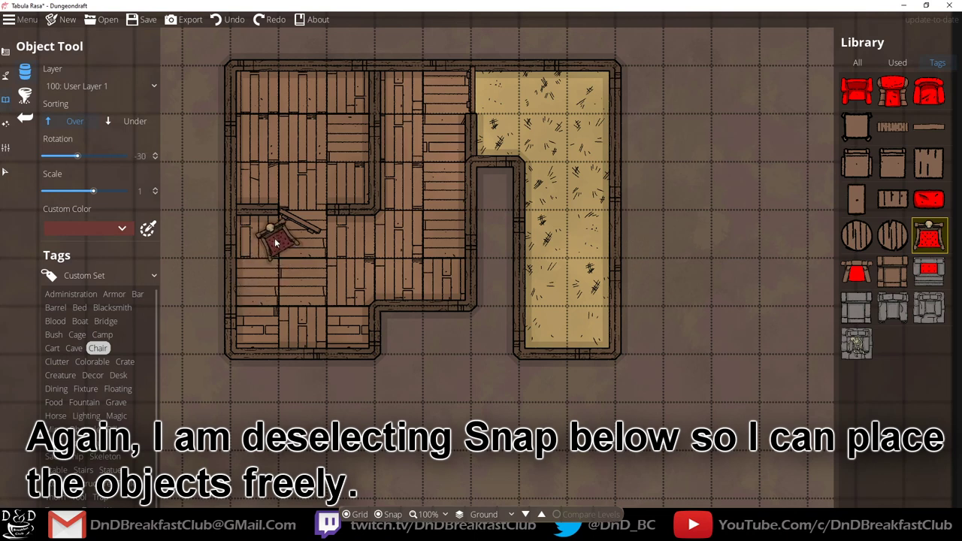
left_click(264, 249)
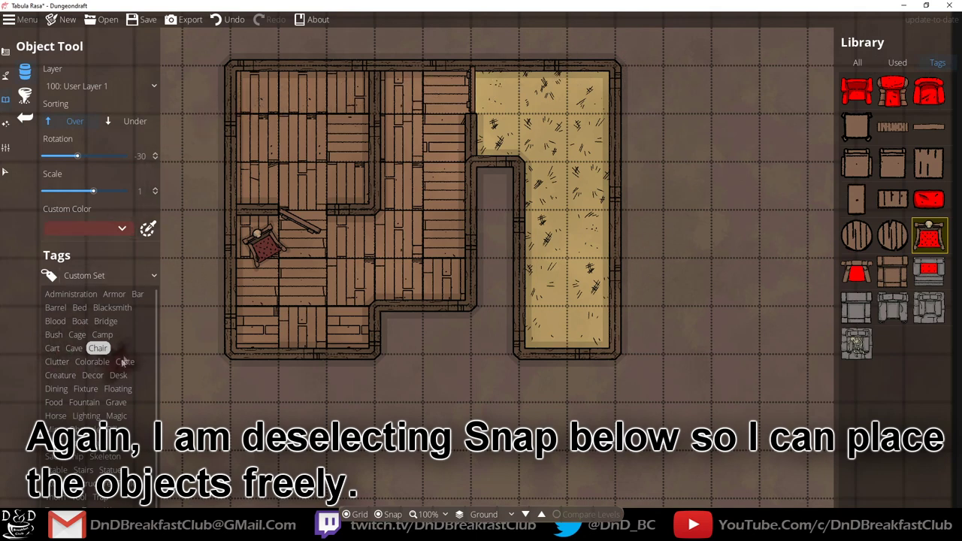
Examine the library objects included in the Tavern tag set and reopen the list of tag sets.
left_click(97, 277)
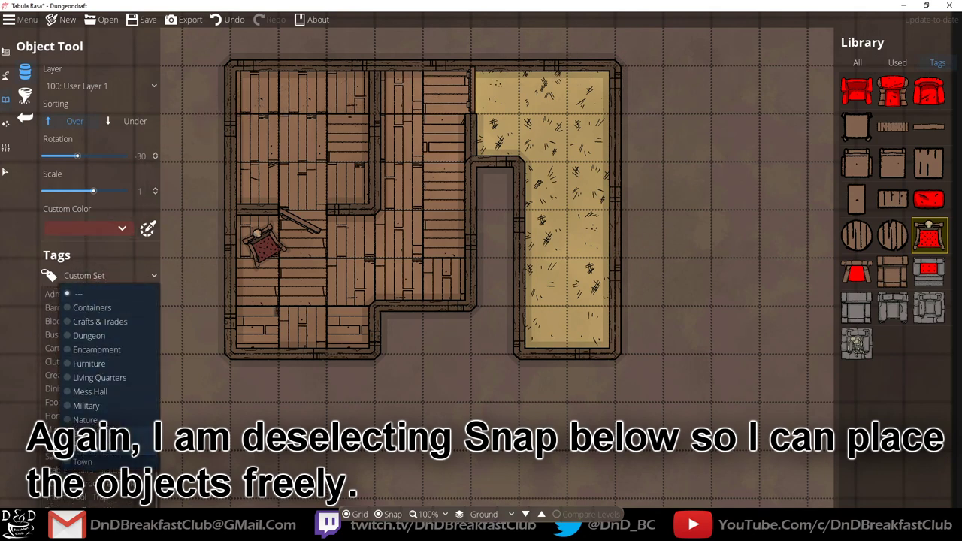
left_click(90, 448)
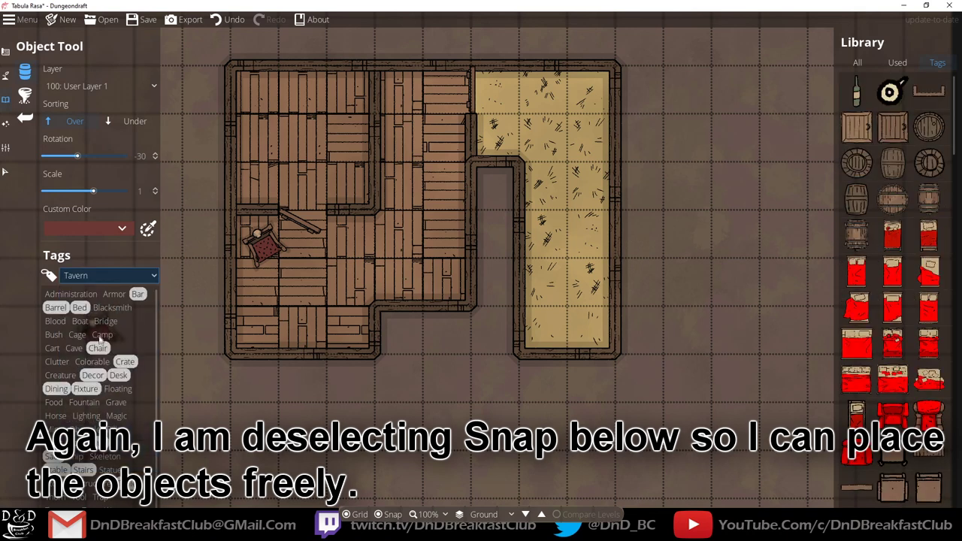
left_click(108, 275)
left_click(105, 277)
Place a campfire with cooking pans from the Lighting tag at rotation -30 in the main room's lower-left area, below the throne.
scroll(96, 421, "down", 1)
left_click(85, 409)
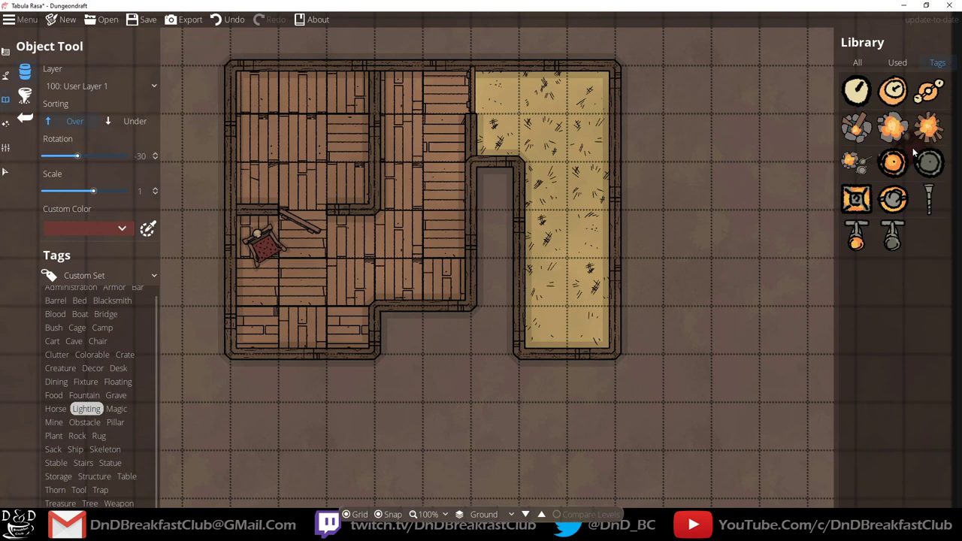
left_click(857, 162)
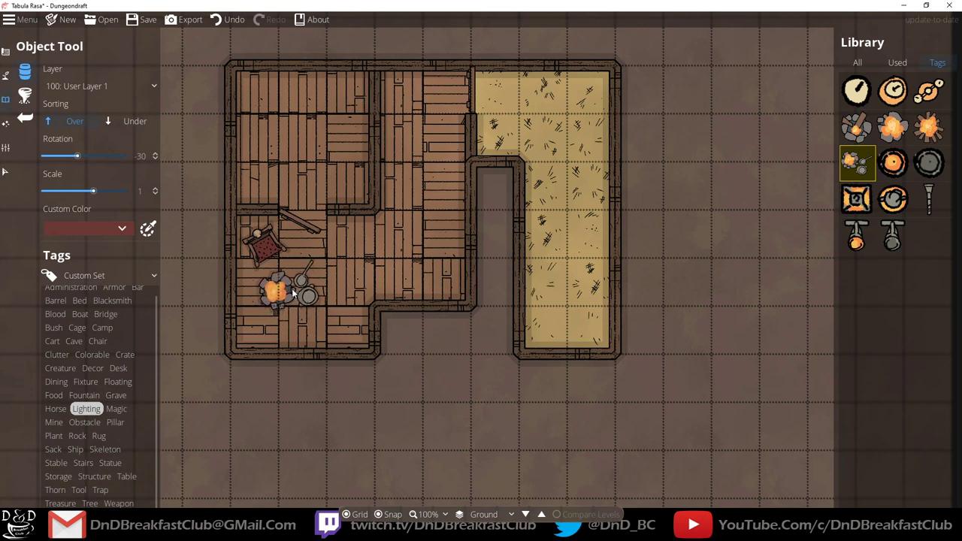
left_click(288, 310)
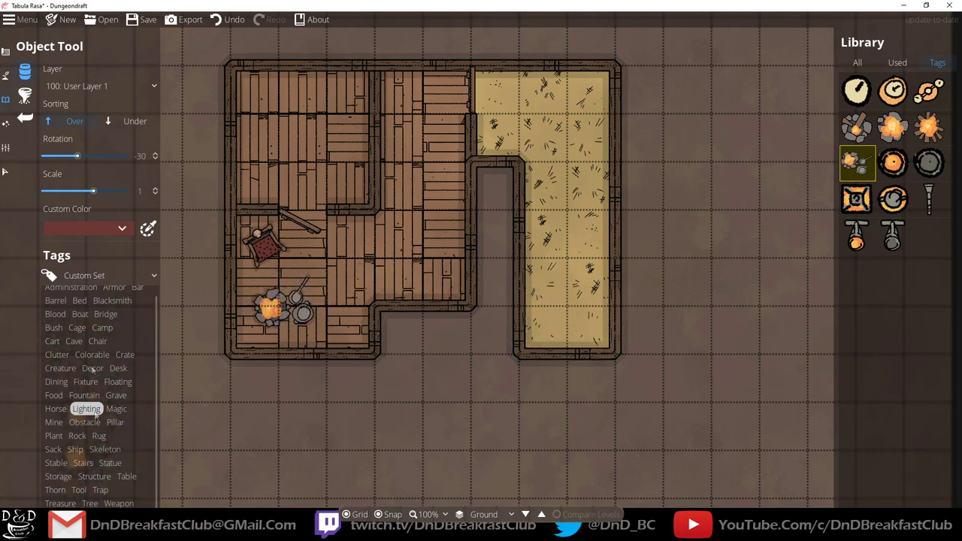
Compare the Scatter Tool with the Object Tool, filtering the scatter library by Lighting and the object library by Fountain.
left_click(24, 94)
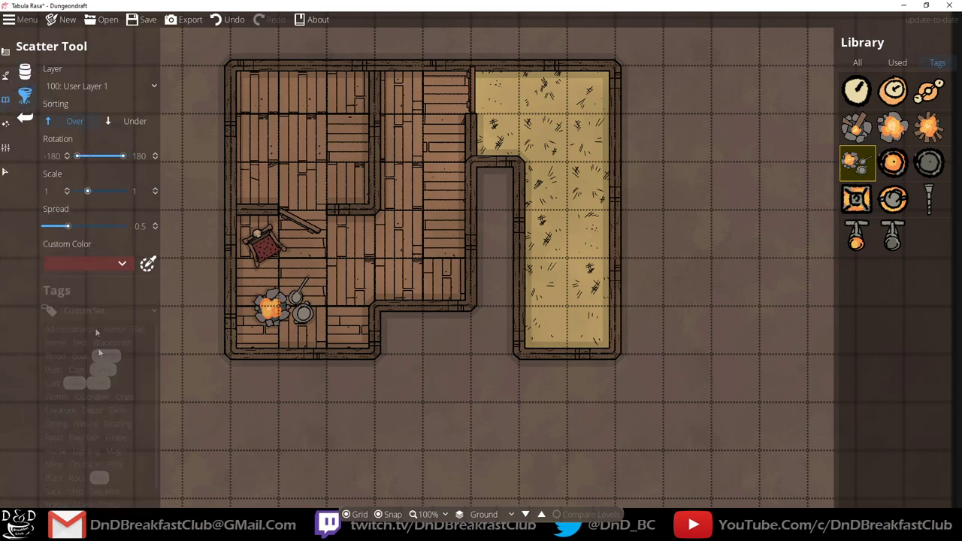
left_click(87, 451)
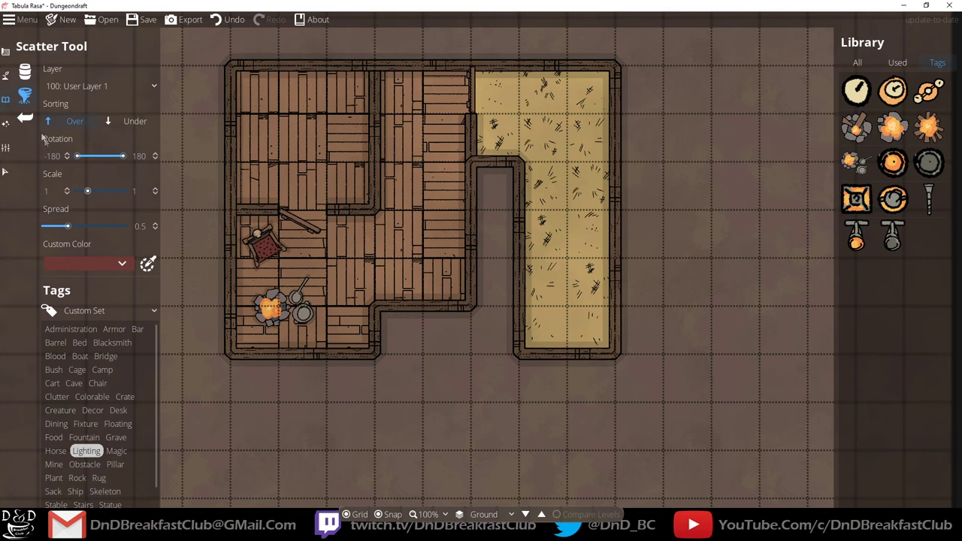
left_click(25, 72)
left_click(25, 95)
left_click(24, 71)
left_click(26, 94)
left_click(25, 72)
left_click(84, 394)
left_click(24, 96)
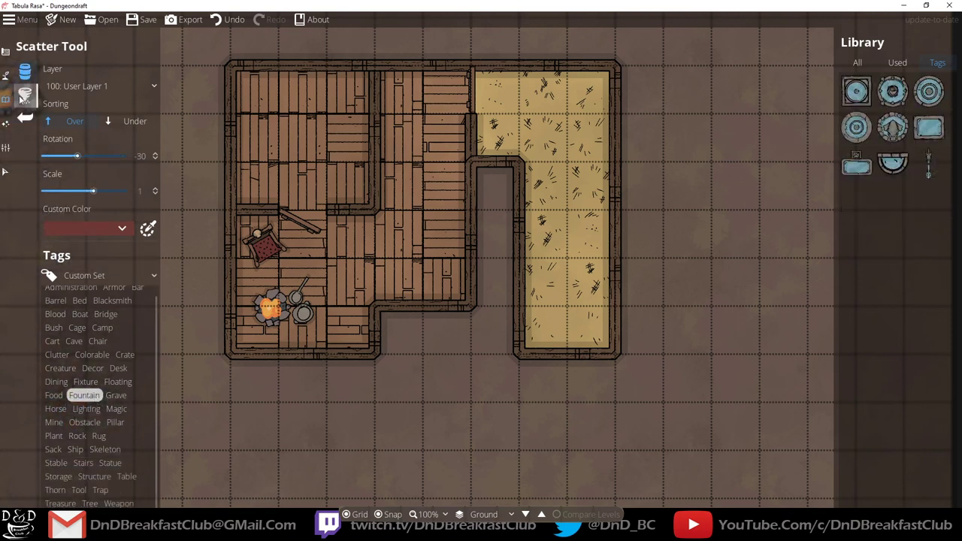
Filter the Scatter Tool's library by the Administration tag and set the scatter spread to 1.05.
left_click(93, 331)
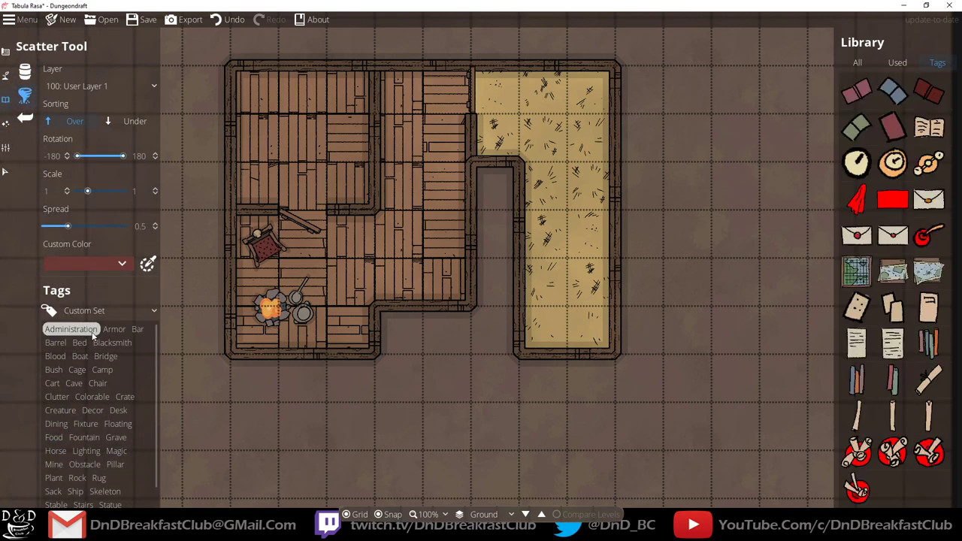
left_click(86, 314)
left_click(99, 324)
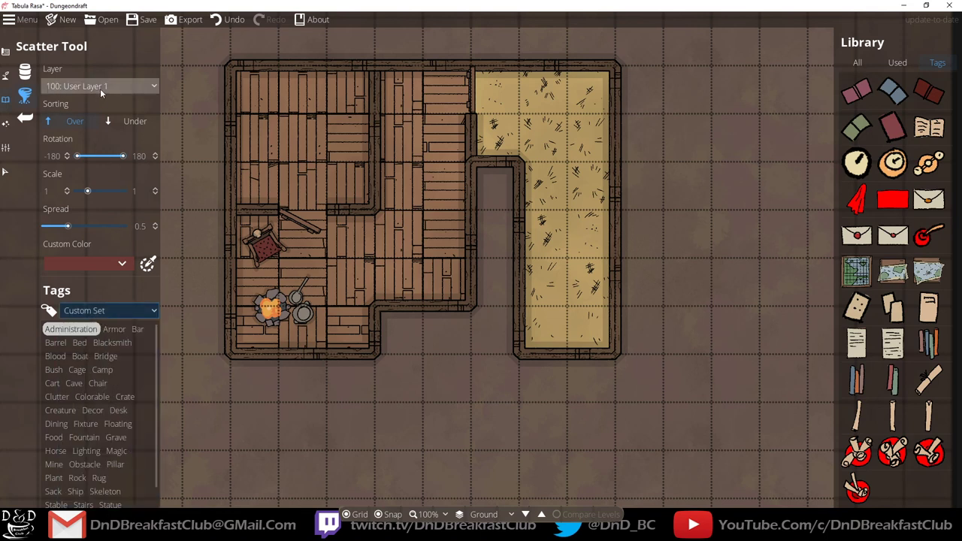
left_click(25, 71)
left_click(25, 95)
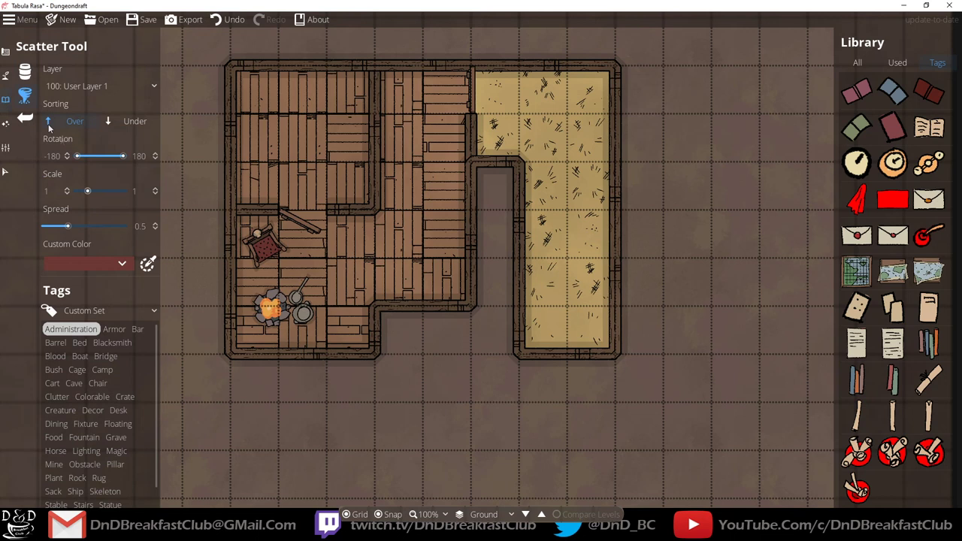
left_click(25, 71)
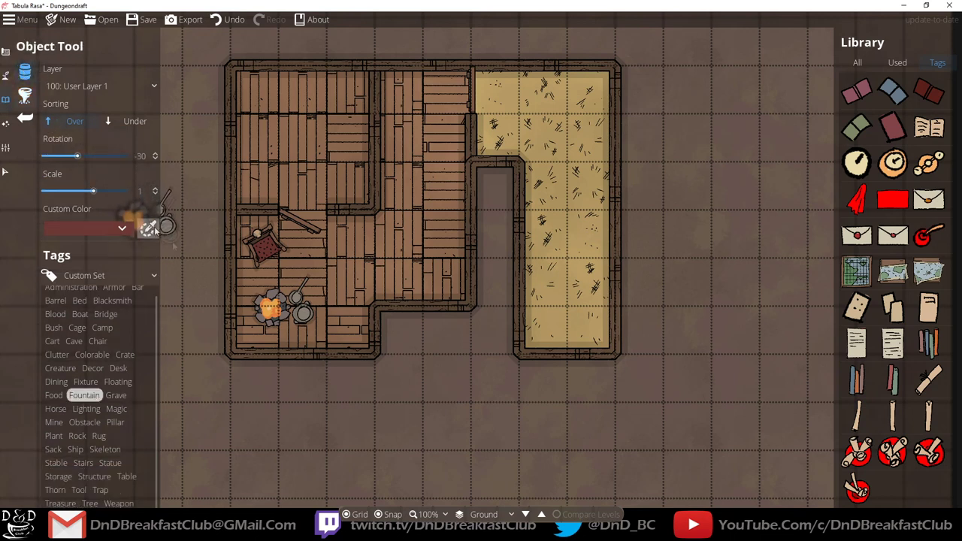
left_click(25, 95)
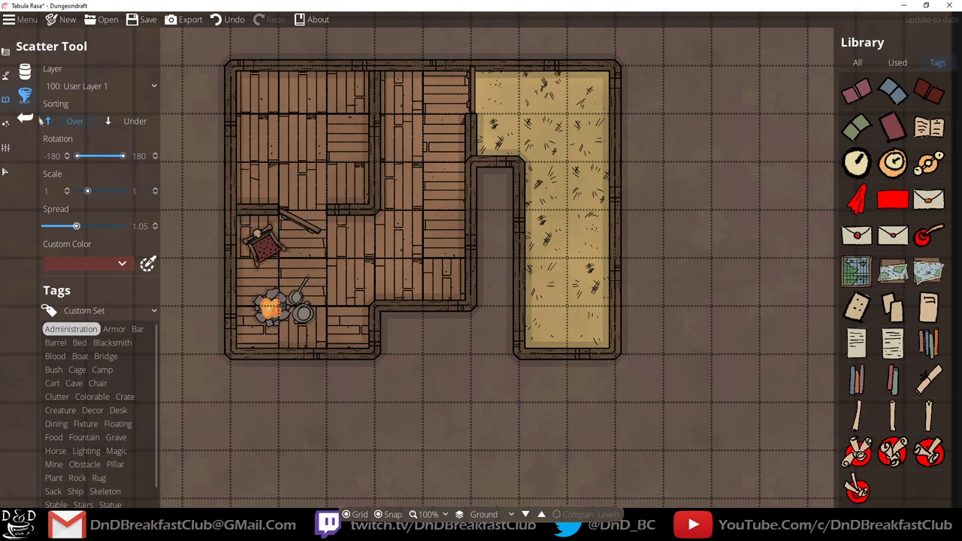
Browse the Object Tool's library by the Dining, Decor and Bar tags.
left_click(25, 71)
left_click(55, 384)
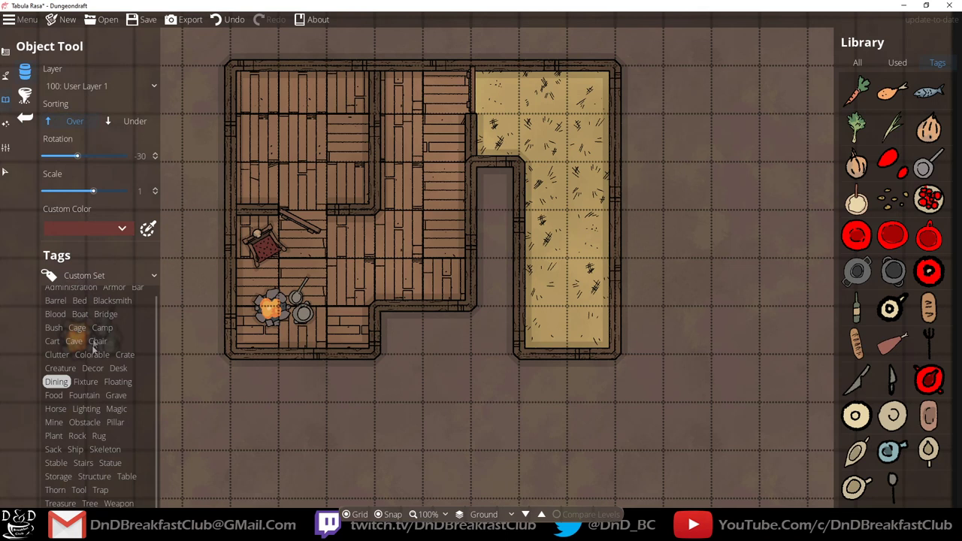
left_click(89, 368)
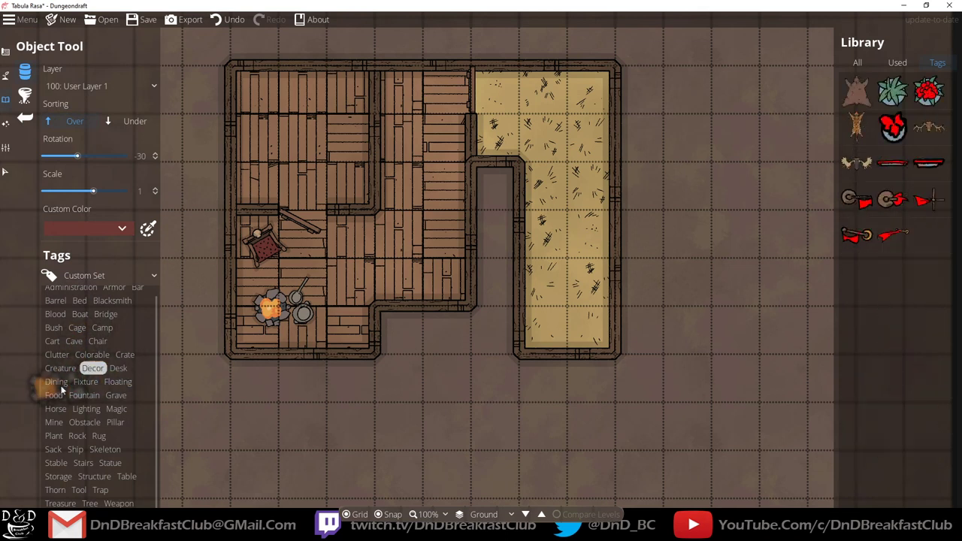
left_click(58, 383)
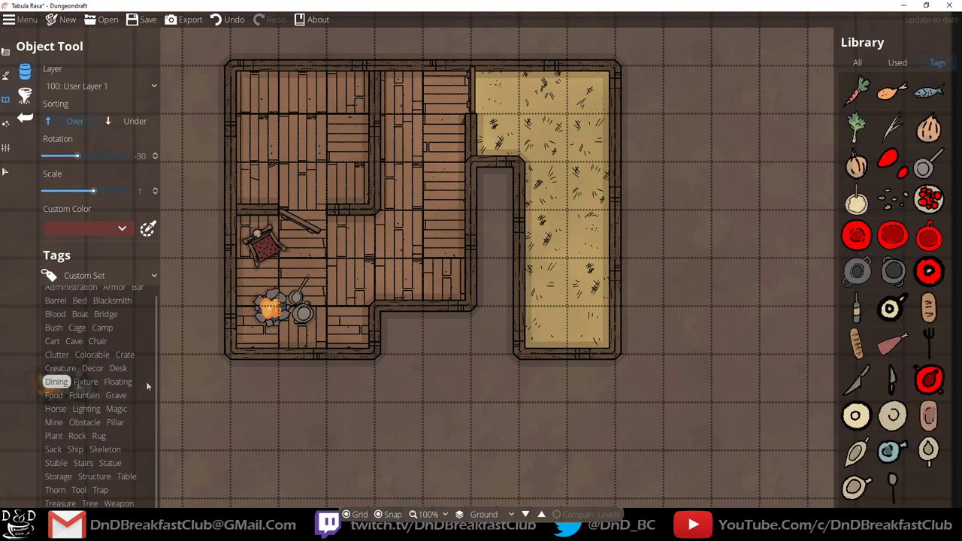
scroll(93, 297, "up", 1)
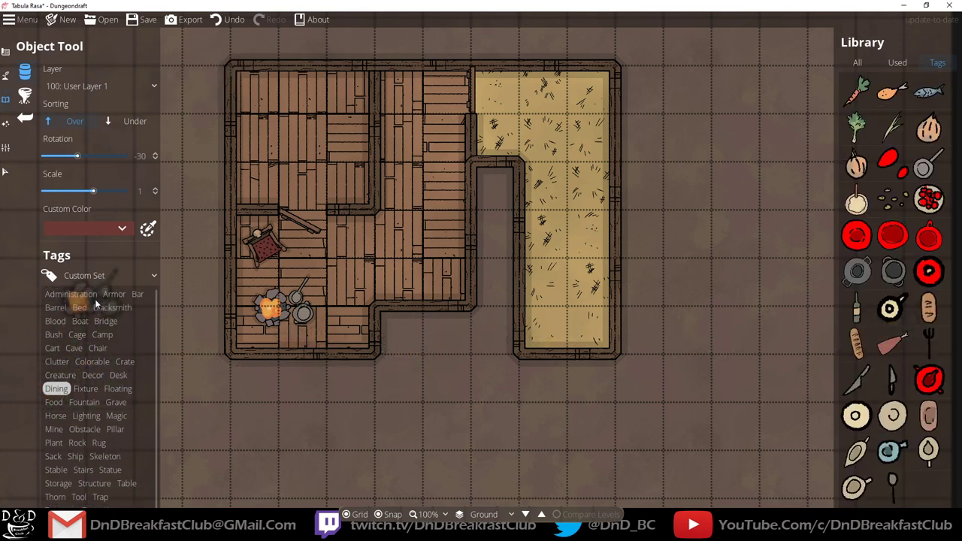
left_click(137, 296)
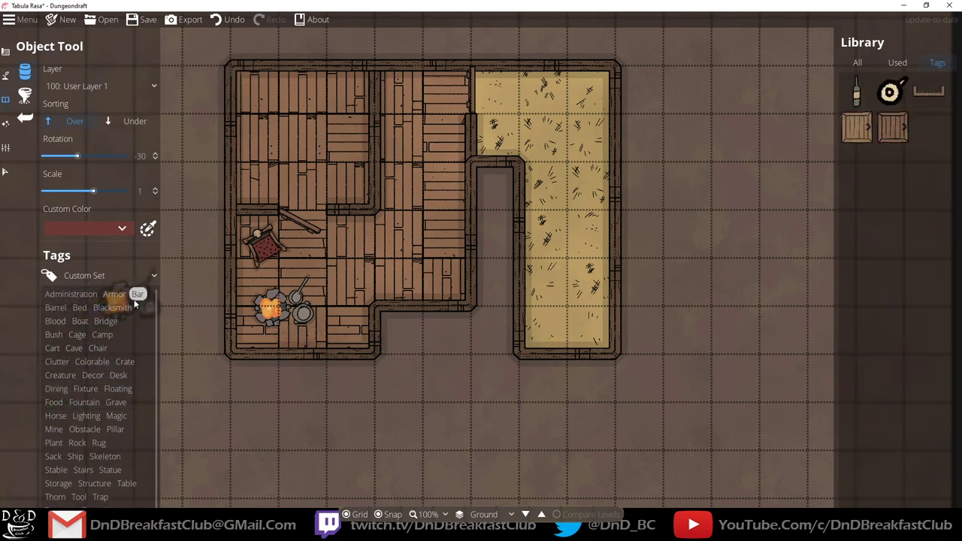
Place Bed 02 at scale 0.76 and rotation -90 in the inner room's upper-left corner.
left_click(80, 308)
mouse_move(893, 92)
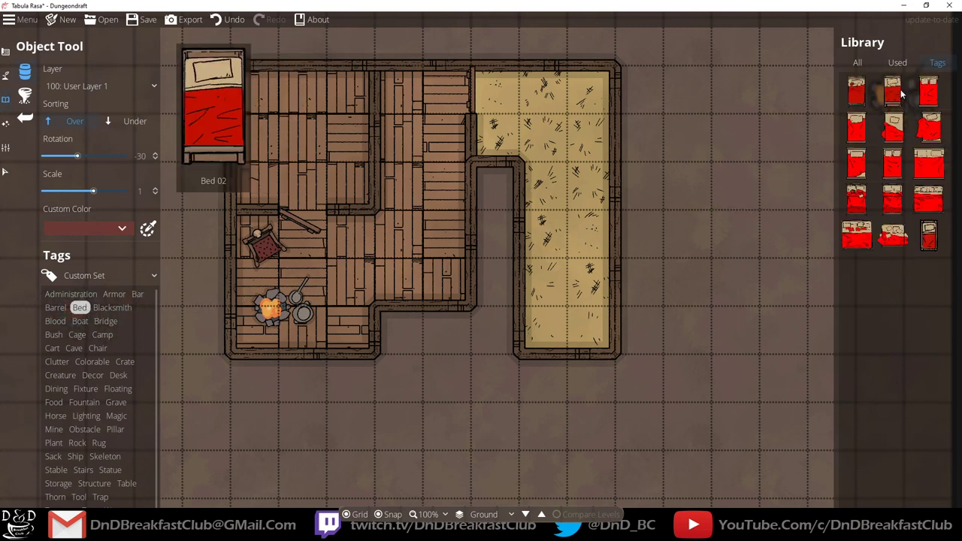
left_click(894, 92)
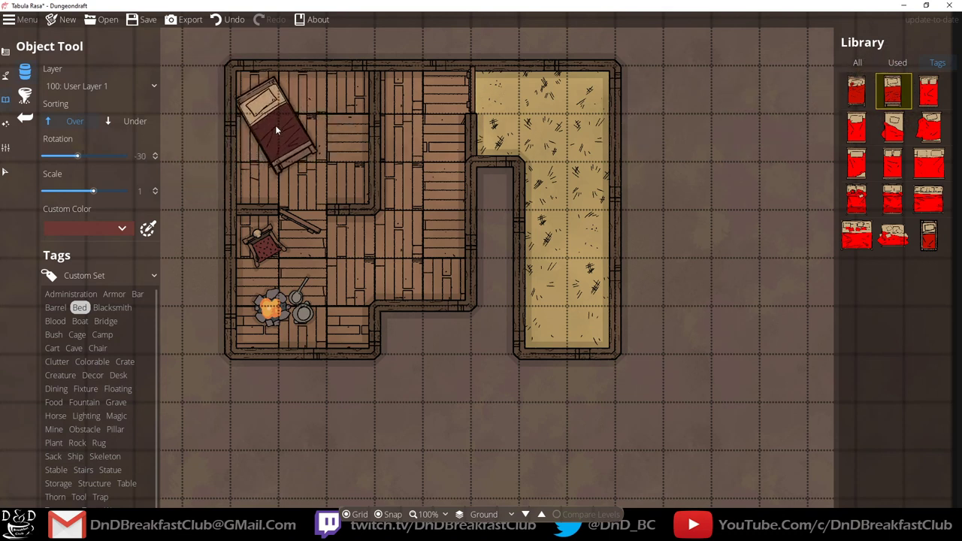
left_click_drag(93, 190, 87, 193)
scroll(315, 117, "down", 3)
scroll(278, 114, "up", 1)
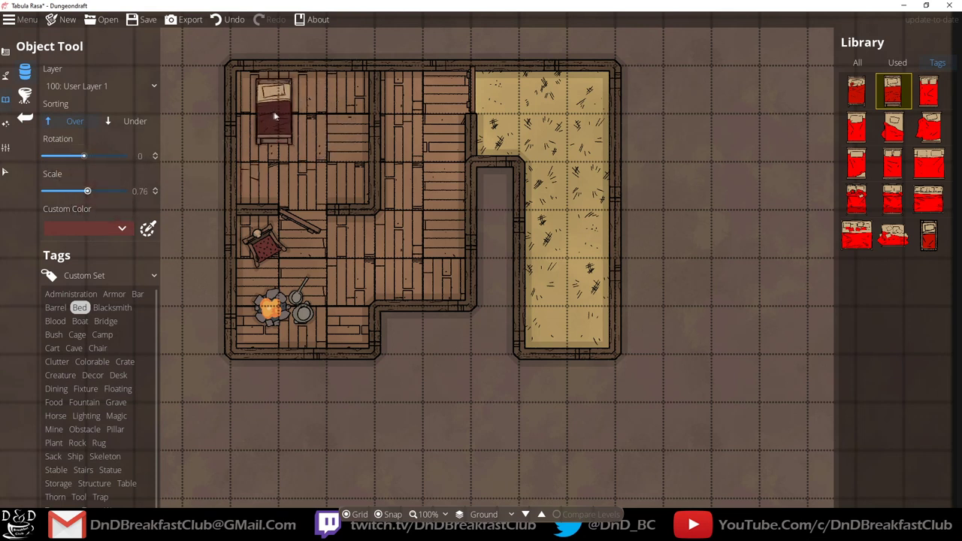
scroll(274, 112, "up", 6)
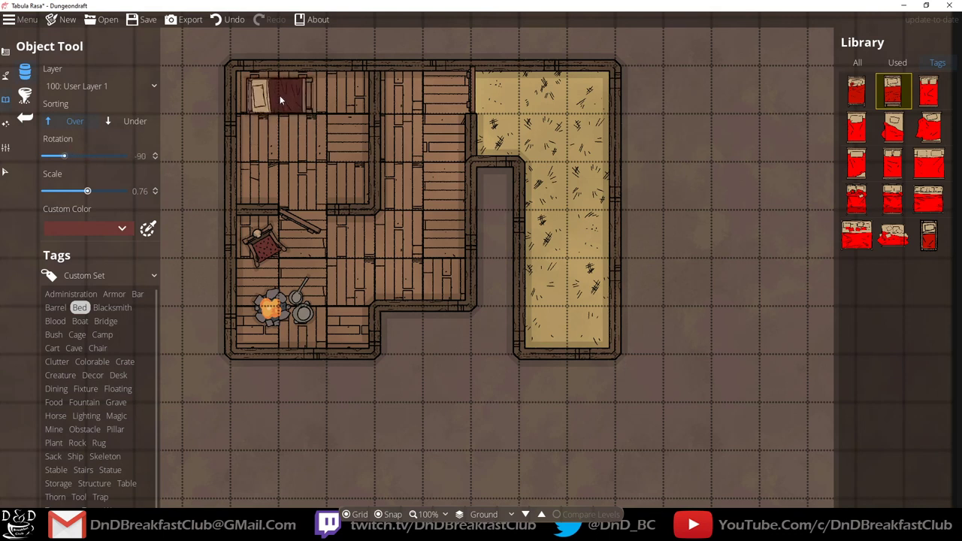
left_click(277, 94)
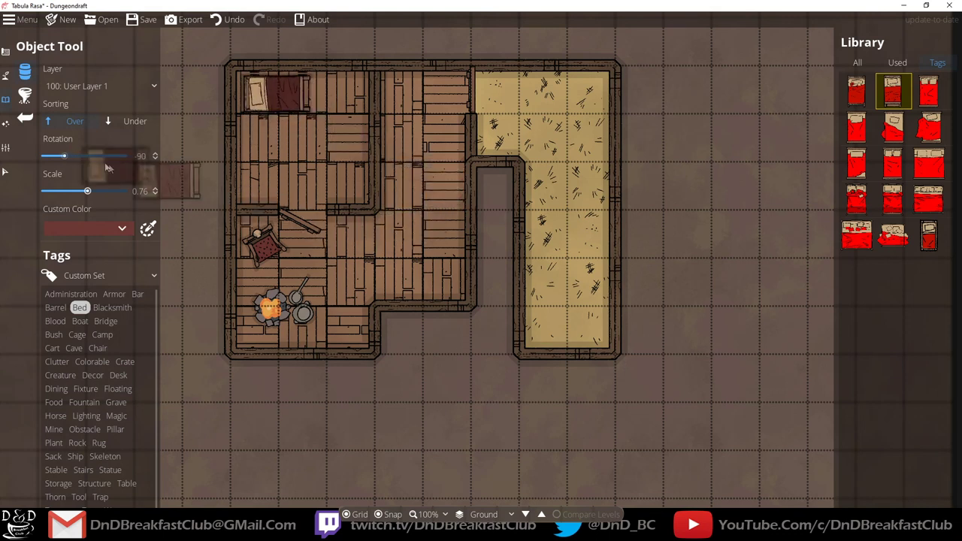
Pick Bed 14 as the object to place, check the used objects and return to the Bed tag.
mouse_move(894, 239)
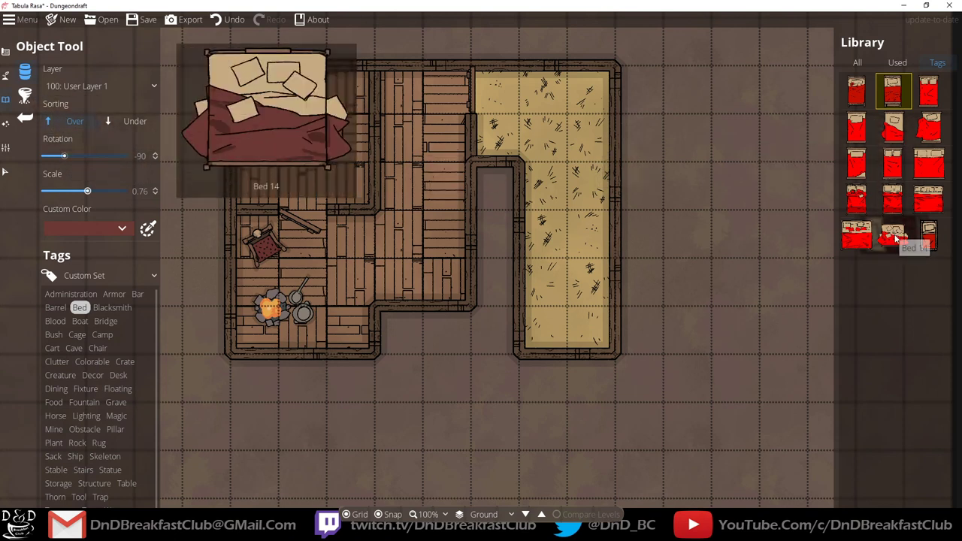
left_click(895, 239)
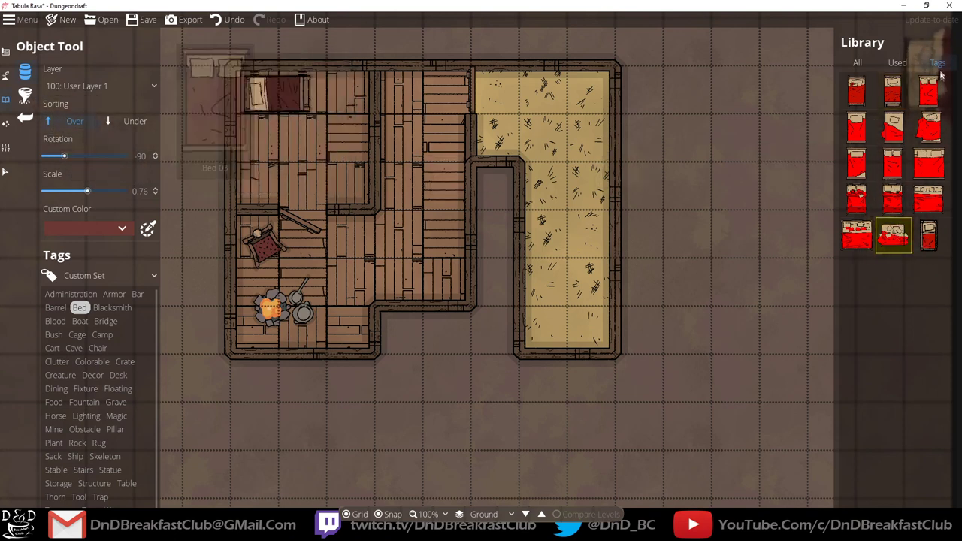
left_click(899, 63)
mouse_move(921, 83)
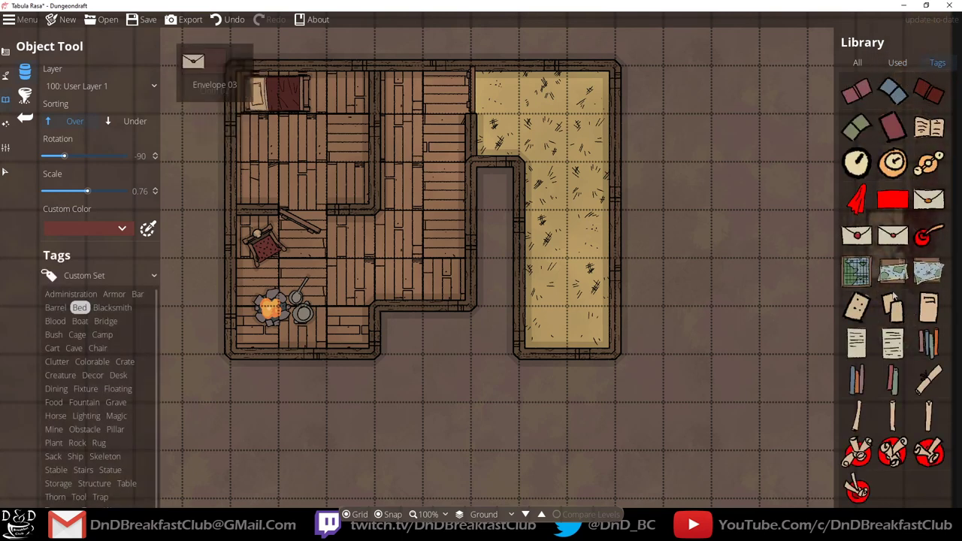
left_click(79, 308)
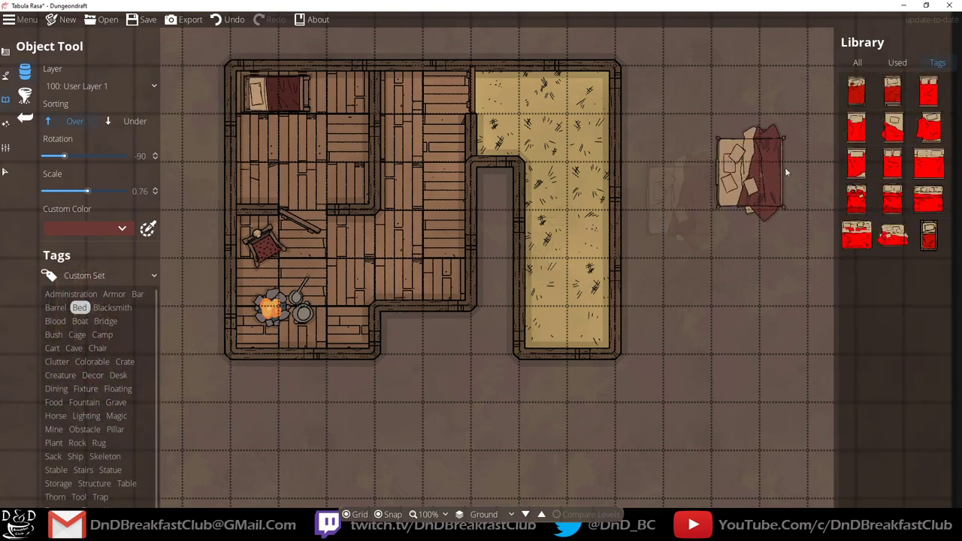
Choose the double bed with two pillows, set its custom color to green, and undo the last bed placement.
mouse_move(859, 202)
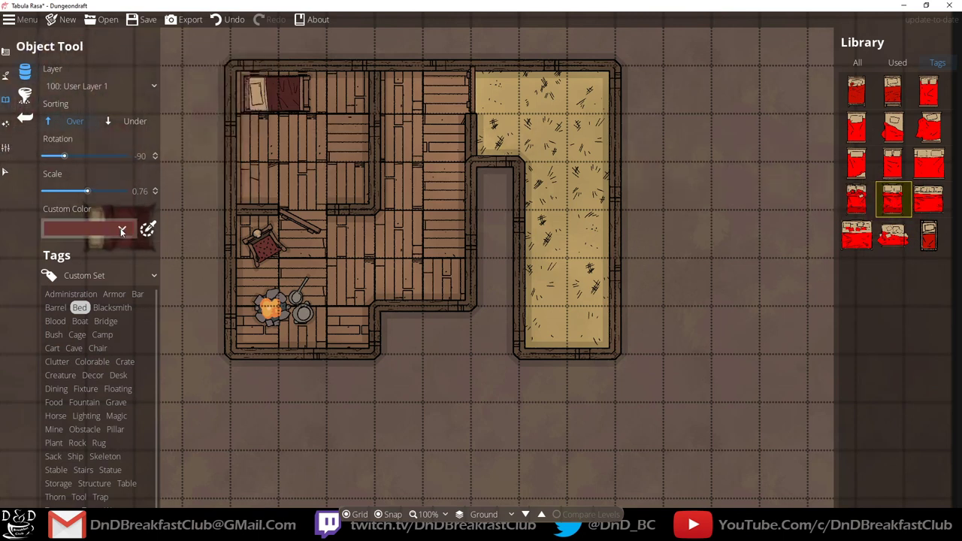
left_click(121, 229)
left_click(71, 283)
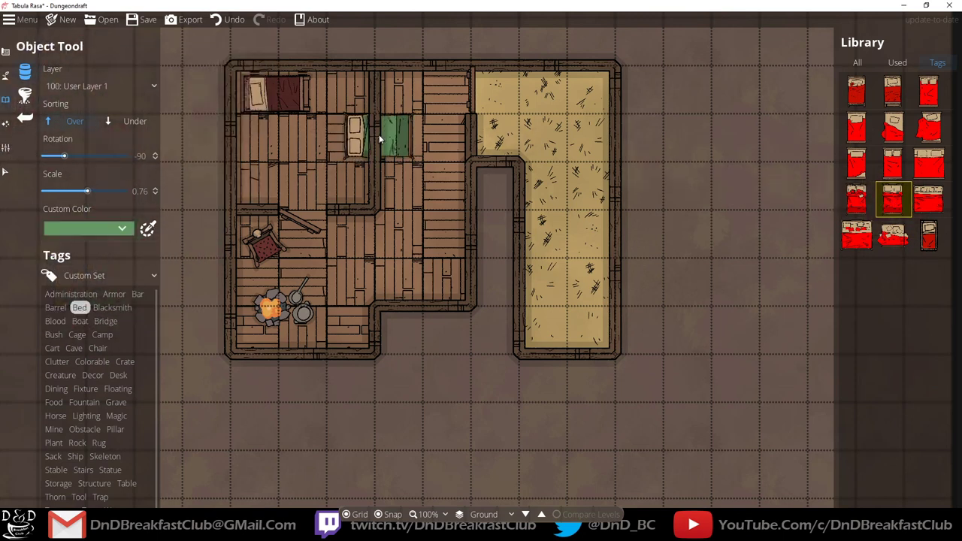
key("ctrl+z")
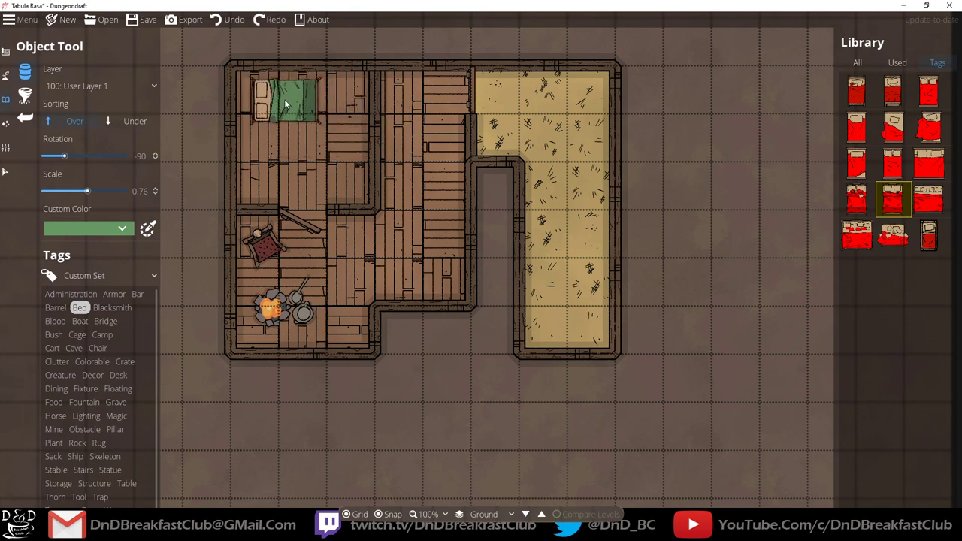
Place the green double bed in the inner room's upper-left corner at rotation -90 and scale 0.63.
scroll(277, 98, "down", 2)
scroll(283, 116, "down", 3)
scroll(283, 116, "up", 3)
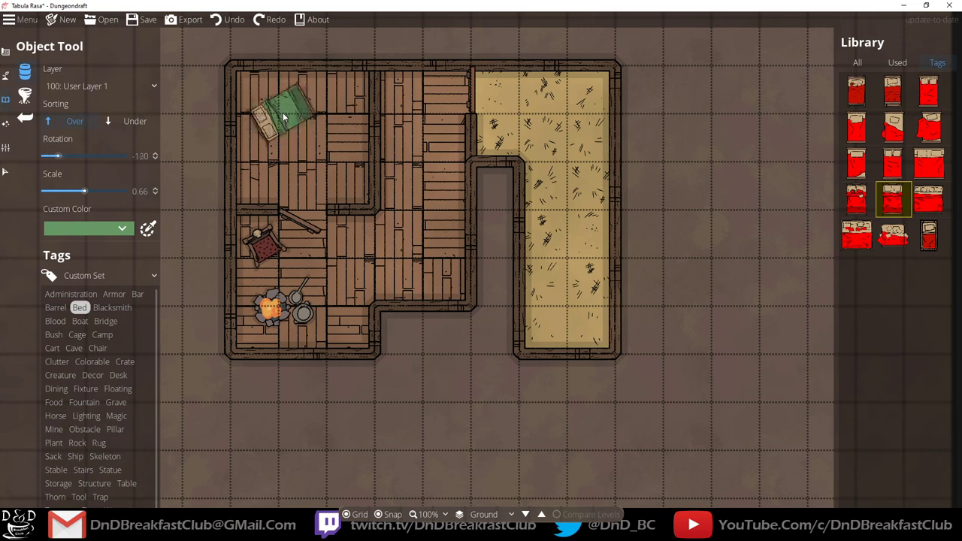
scroll(283, 117, "up", 5)
scroll(284, 116, "down", 5)
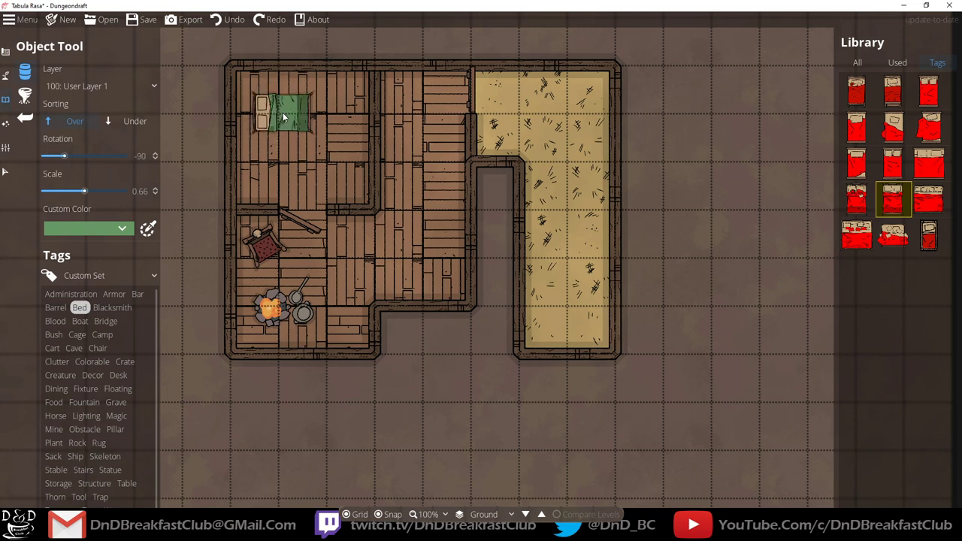
scroll(284, 113, "down", 4)
scroll(280, 105, "up", 2)
scroll(278, 101, "up", 1)
scroll(278, 100, "down", 1)
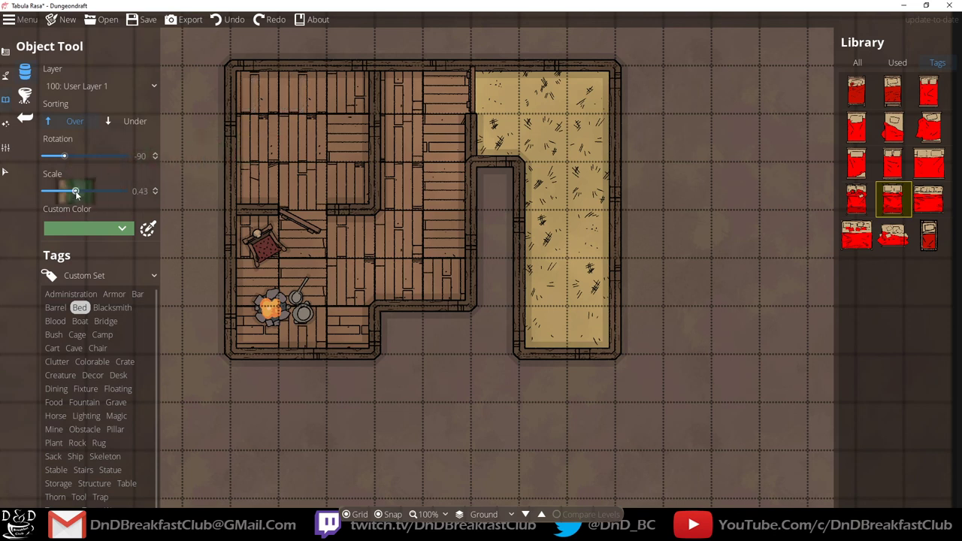
scroll(273, 101, "up", 2)
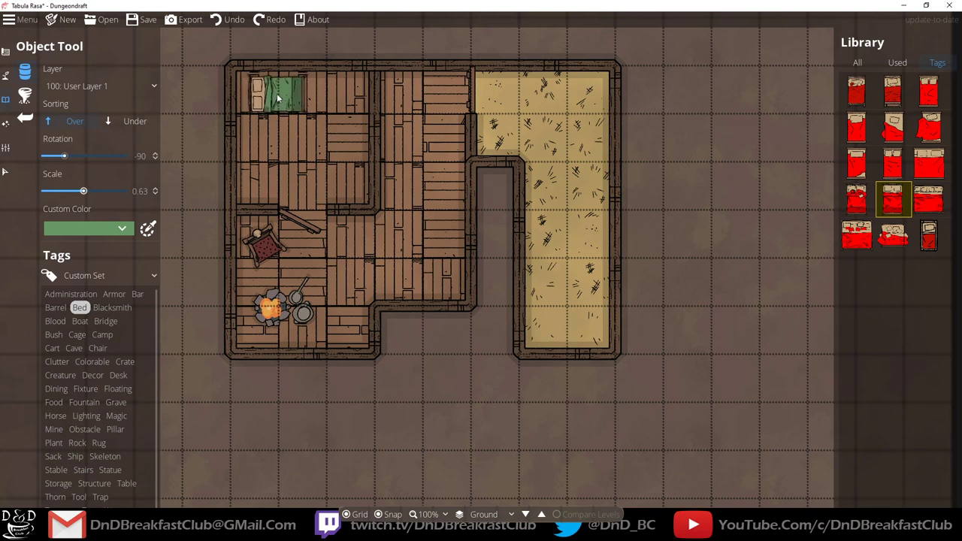
left_click(275, 93)
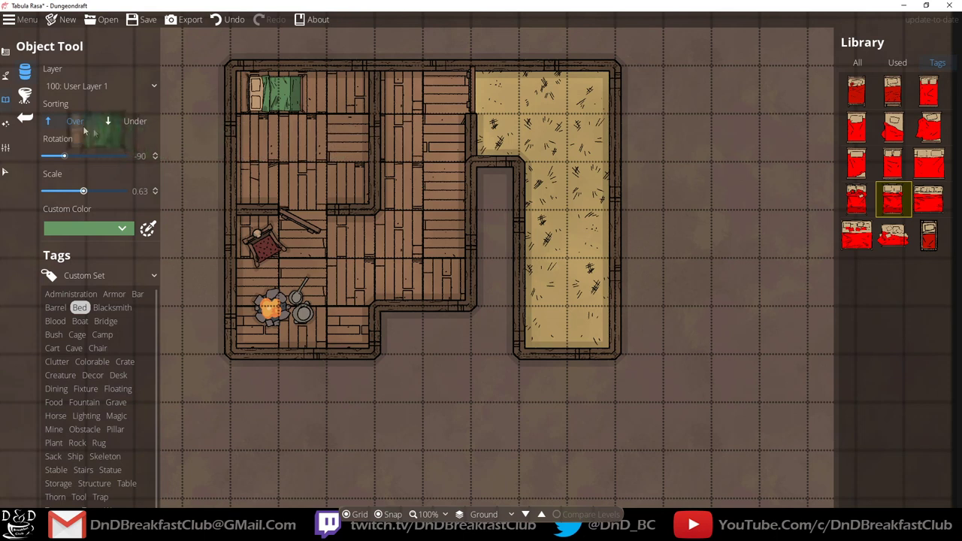
Filter the object library by the Barrel tag and place two Barrel 02 objects in the main room's lower-right corner.
mouse_move(915, 197)
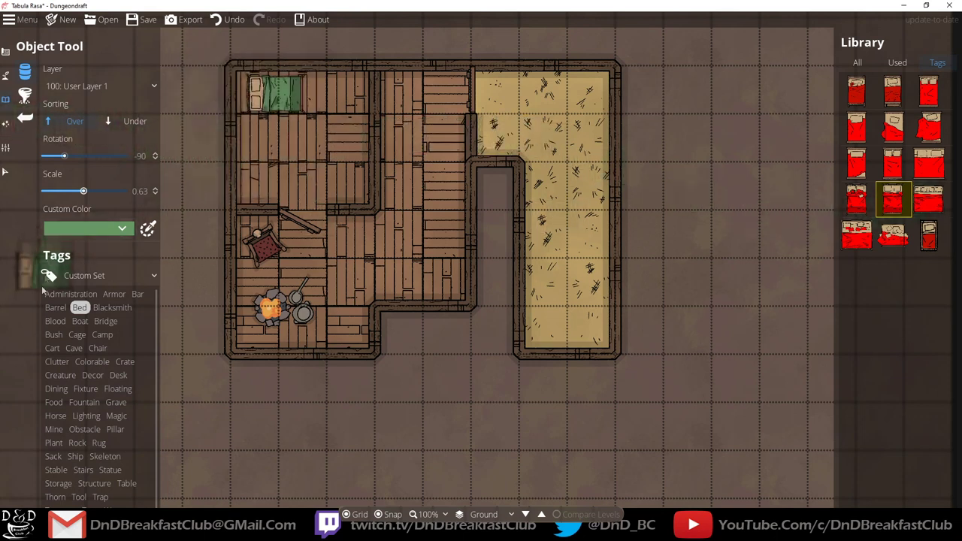
left_click(55, 308)
left_click(894, 91)
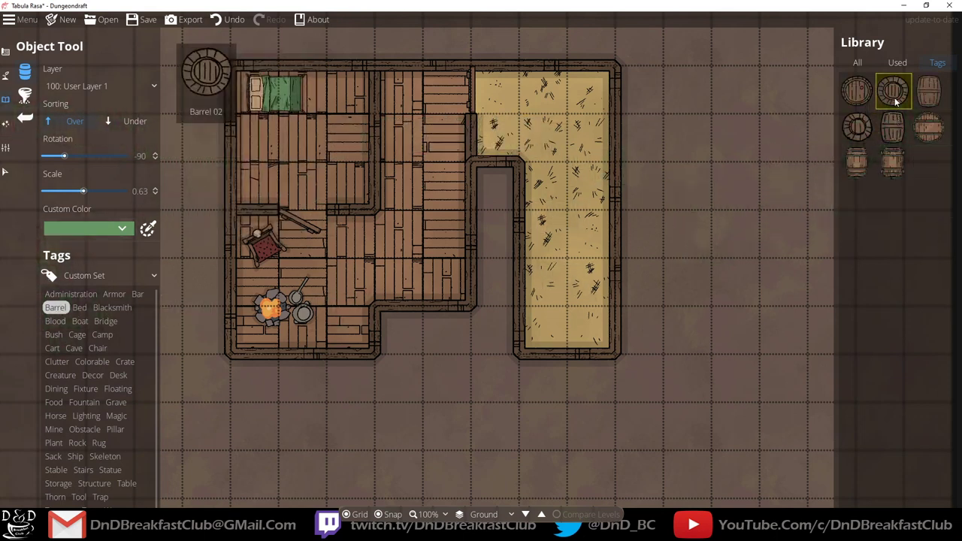
left_click(456, 272)
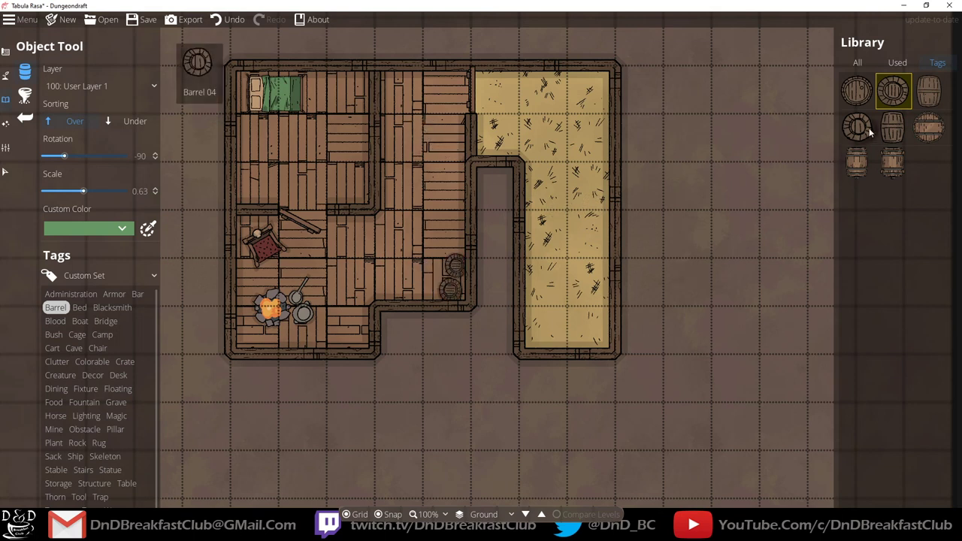
Complete the barrel cluster with a Barrel 04 and a lidded round barrel at rotation -75 and scale 0.73.
left_click(891, 168)
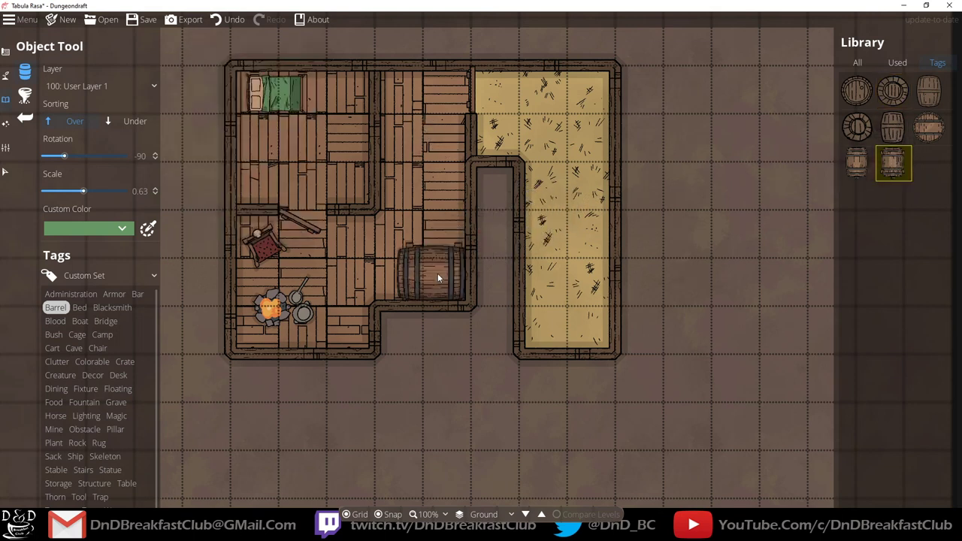
left_click(857, 163)
left_click(857, 126)
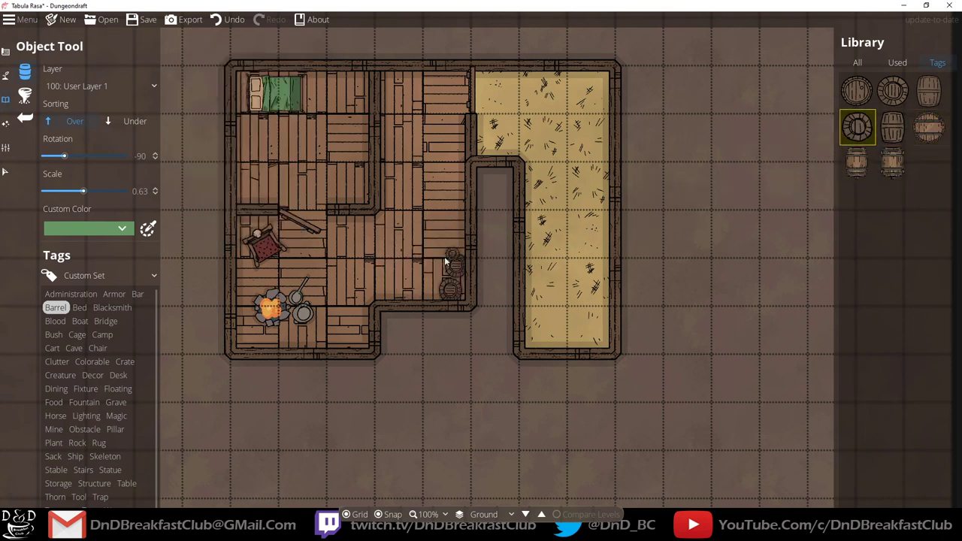
left_click(857, 90)
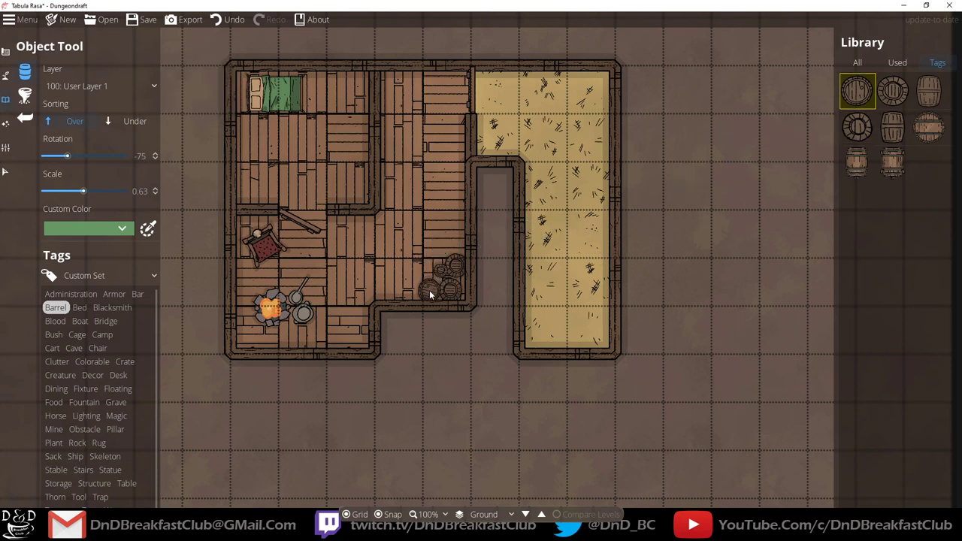
scroll(430, 293, "up", 1)
left_click(430, 292)
Filter the object library by the Fixture tag and look over the bathtubs and fireplaces.
left_click(86, 388)
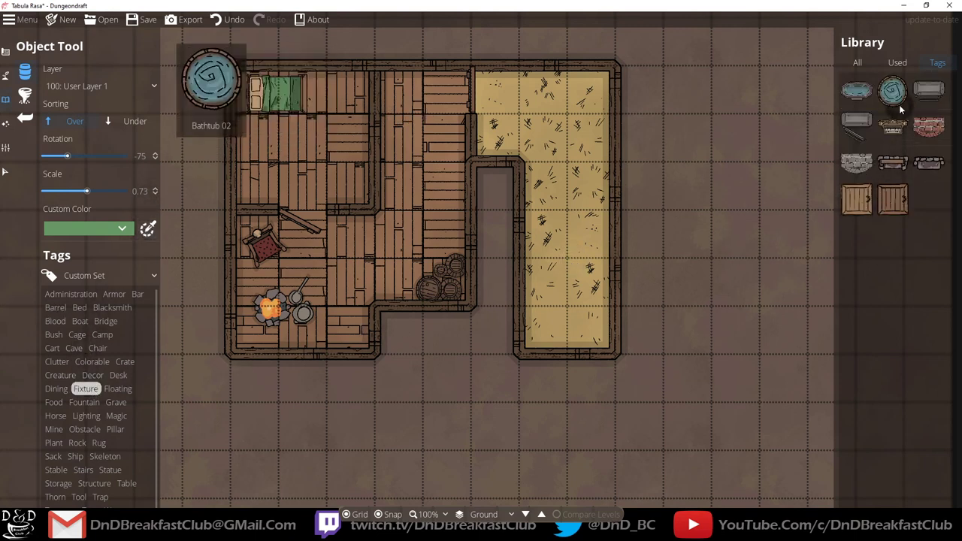
mouse_move(938, 131)
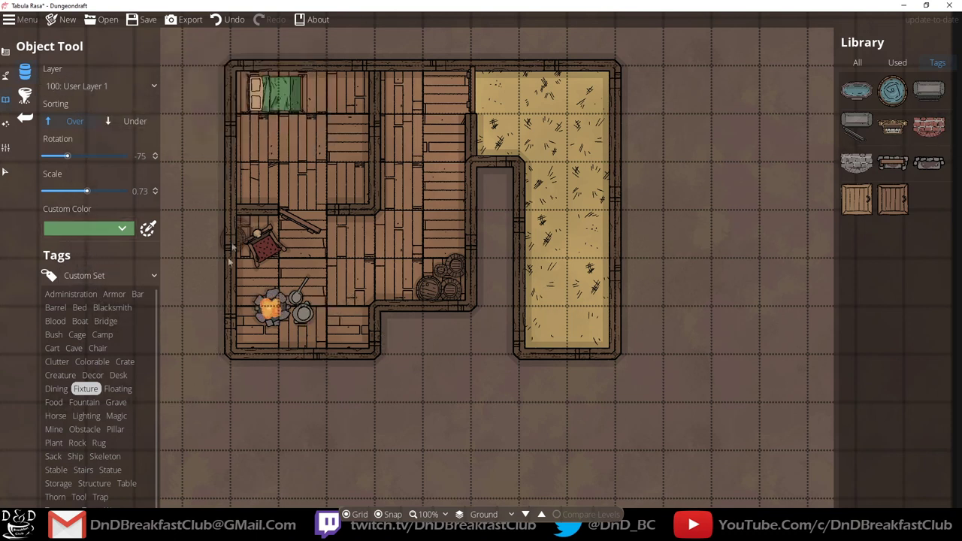
scroll(279, 313, "up", 5)
scroll(275, 308, "down", 6)
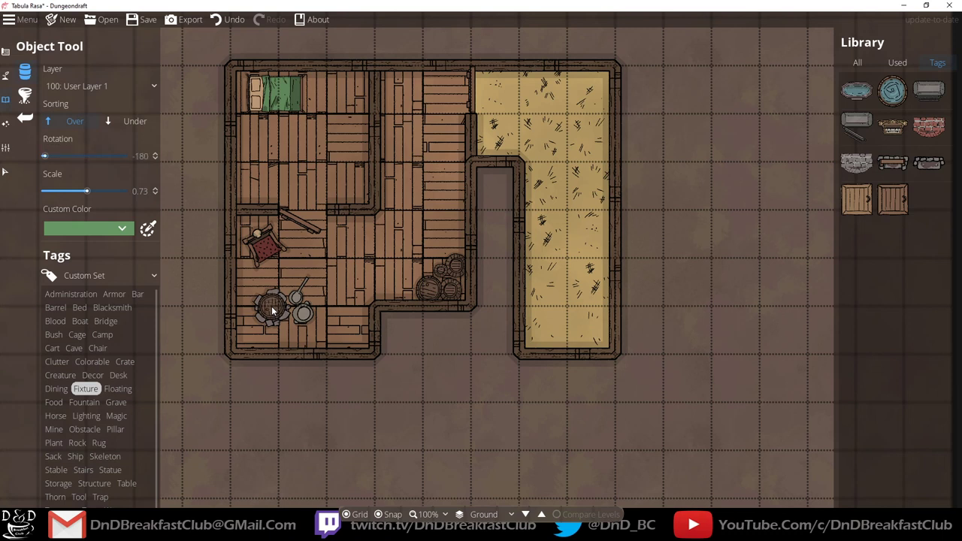
left_click(281, 303)
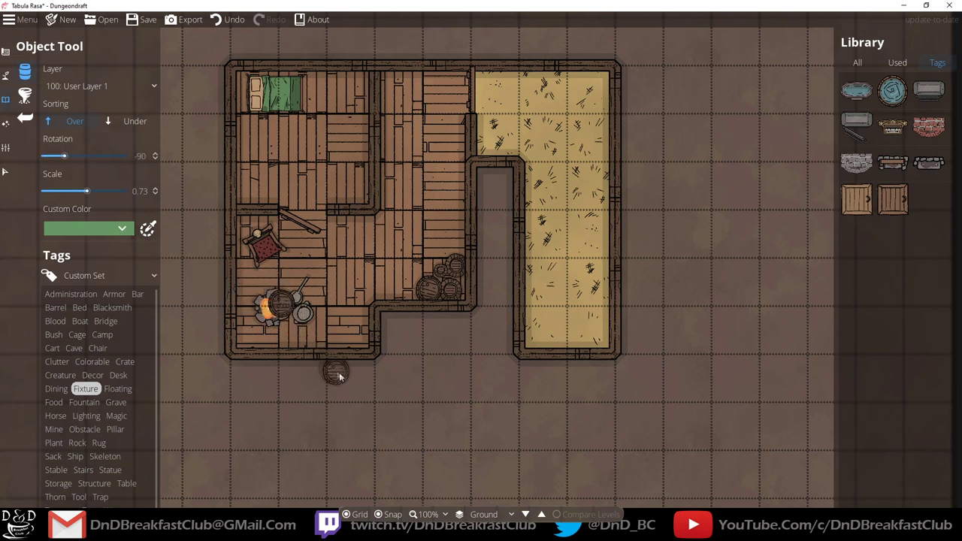
key("ctrl+z")
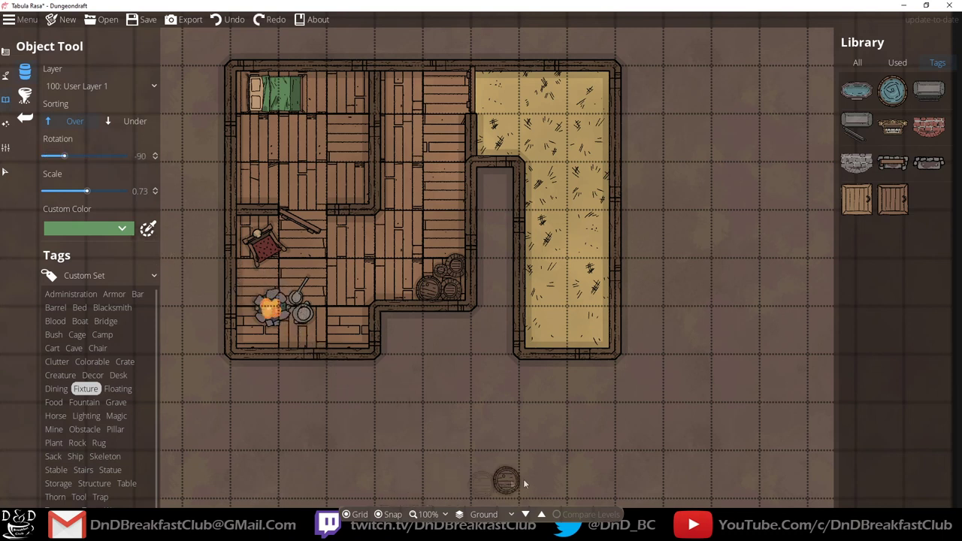
left_click(149, 229)
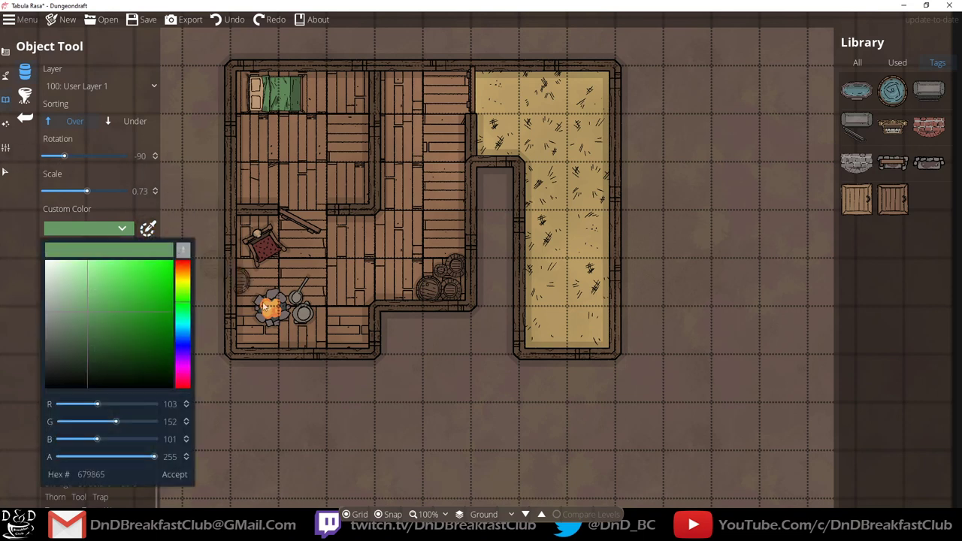
left_click(285, 308)
key("ctrl+z")
Delete the campfire with its cooking pots from the main room's lower-left area.
left_click(25, 94)
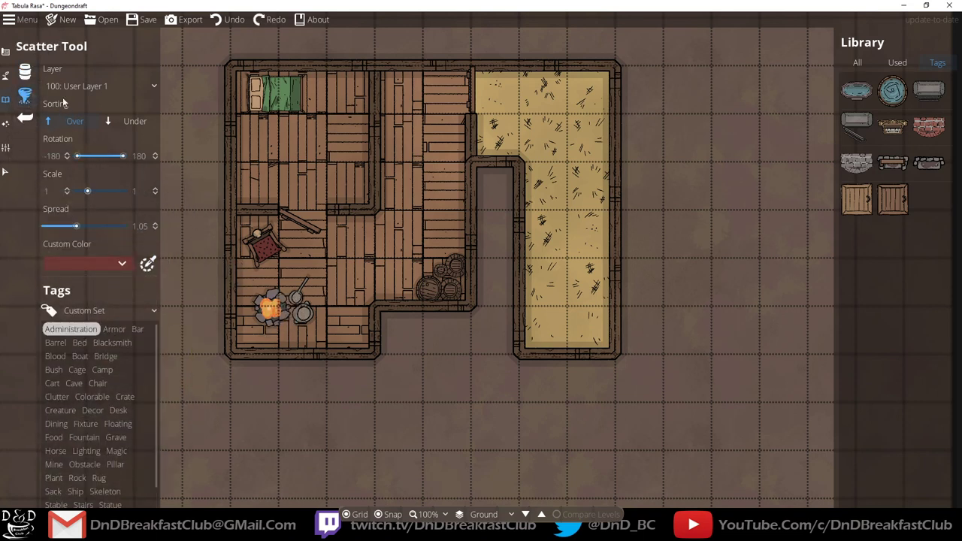
left_click(7, 124)
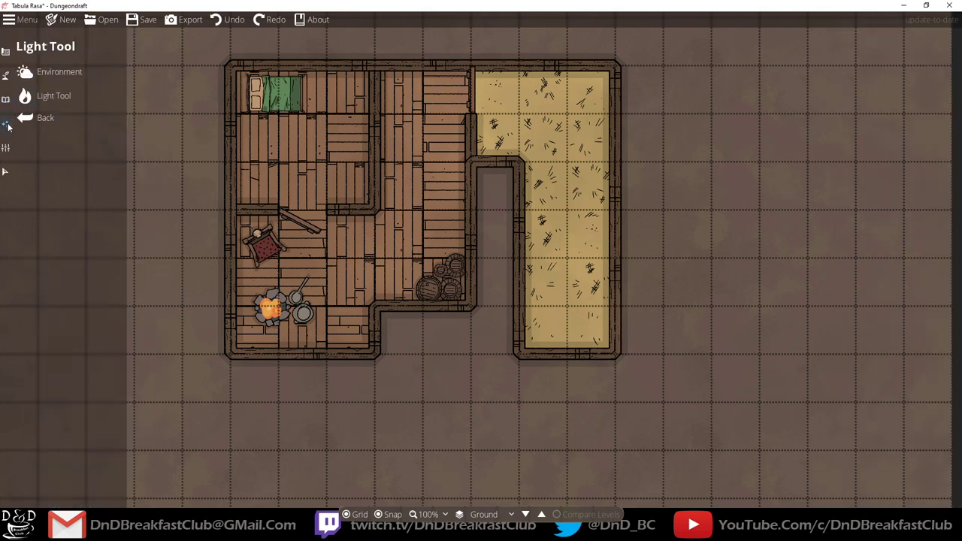
left_click(5, 148)
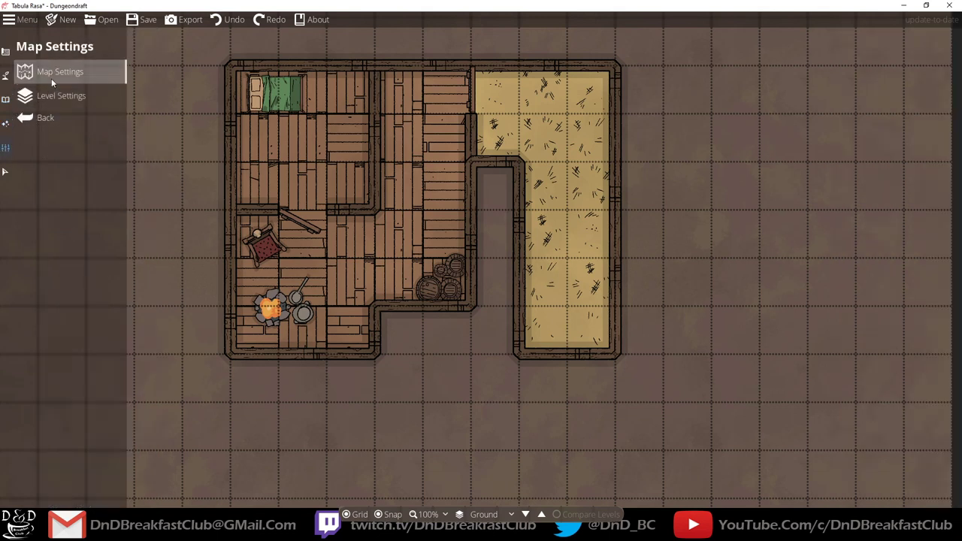
left_click(4, 172)
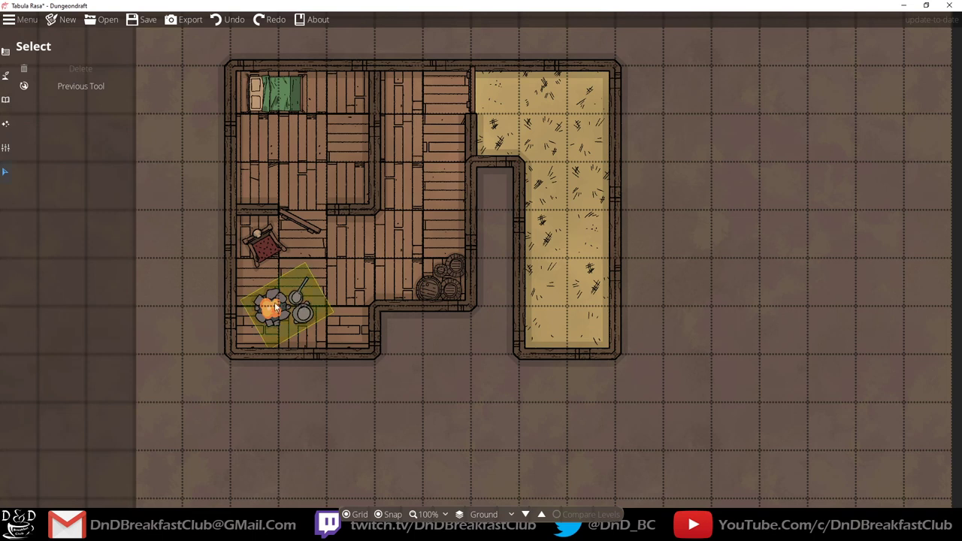
left_click(284, 304)
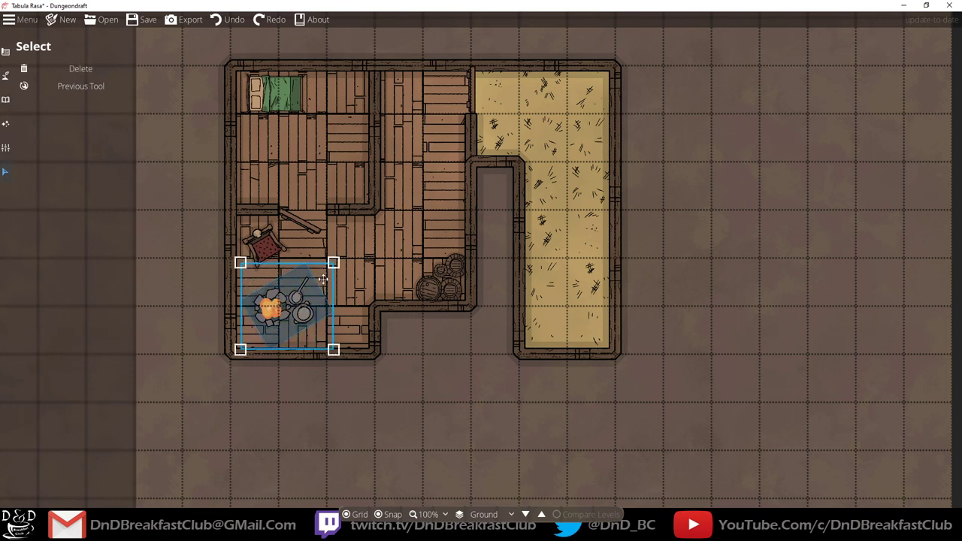
key("Delete")
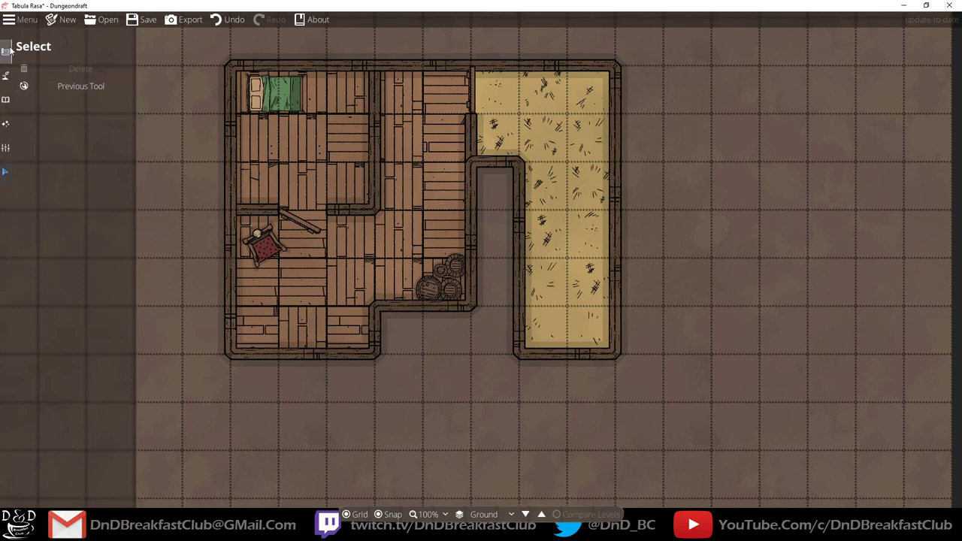
Place the red brick fireplace at rotation -180 and scale 0.73 against the bottom wall in the main room's lower-left corner.
left_click(6, 76)
left_click(6, 99)
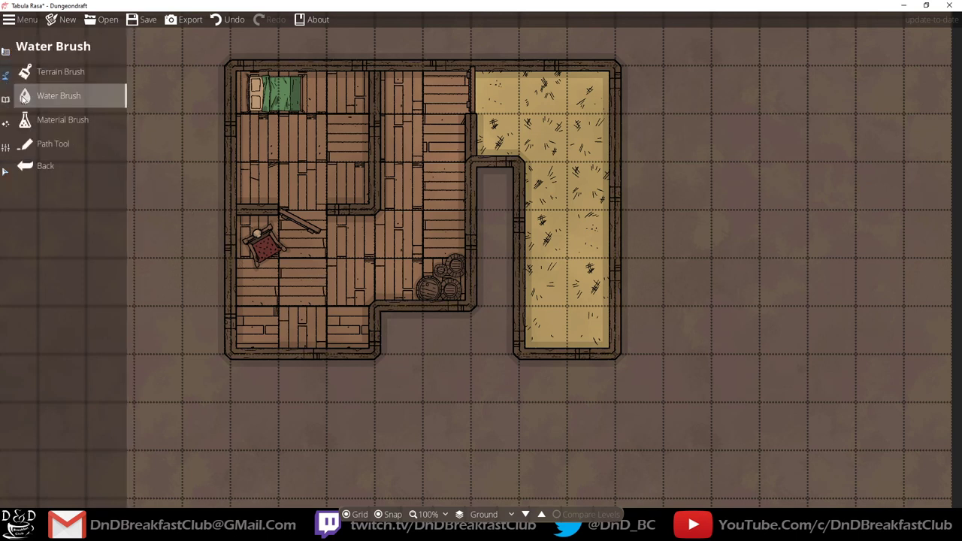
left_click(6, 122)
left_click(56, 69)
left_click(929, 125)
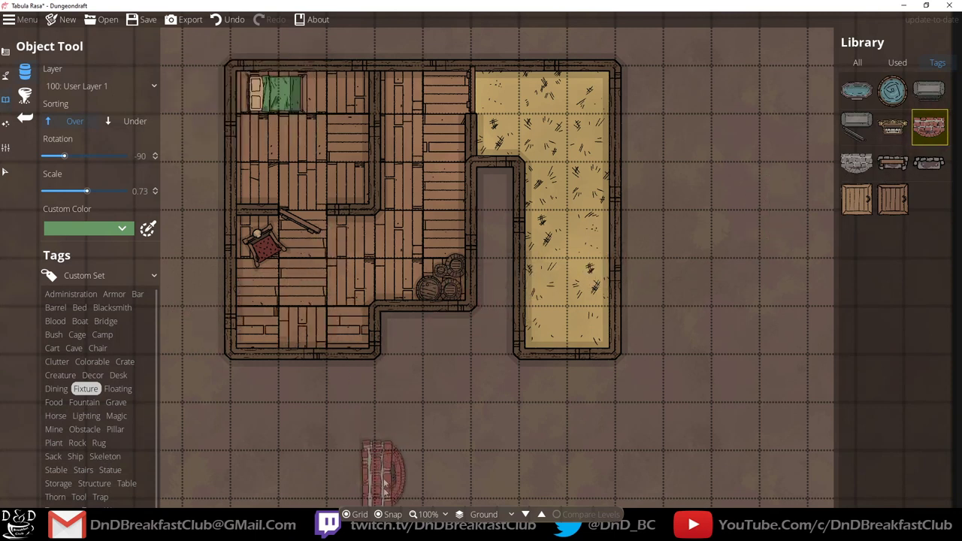
left_click(249, 307)
scroll(248, 307, "down", 6)
left_click(272, 327)
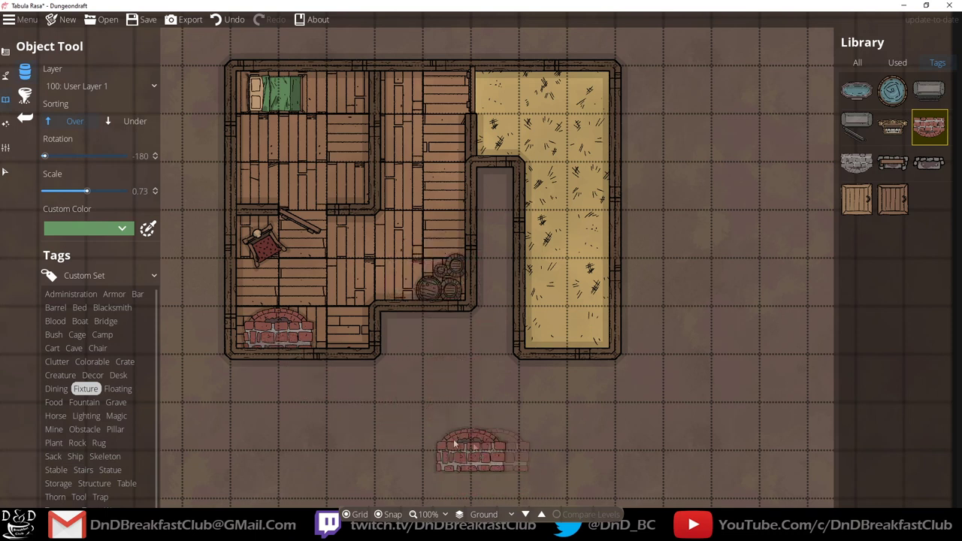
Add a door to the building's bottom wall, just right of the brick fireplace.
left_click(60, 122)
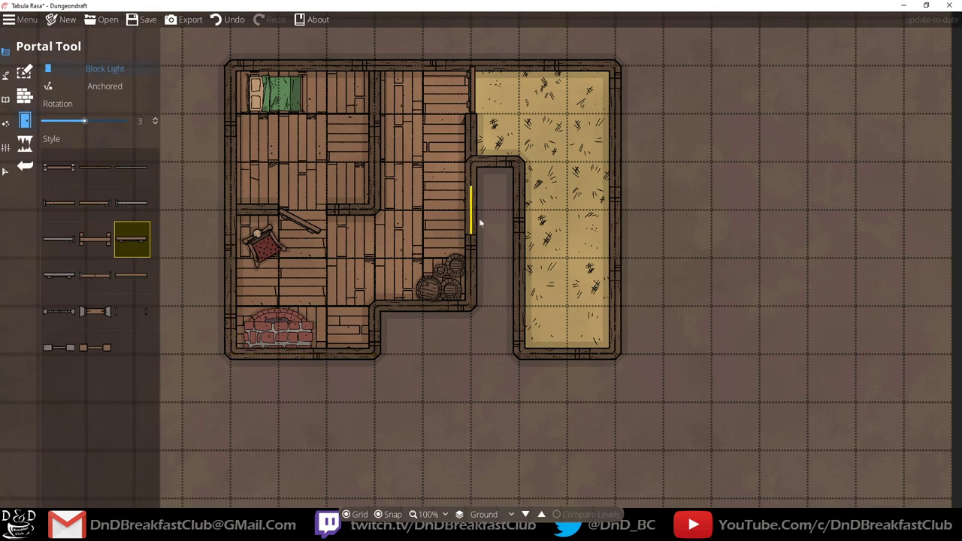
left_click(340, 354)
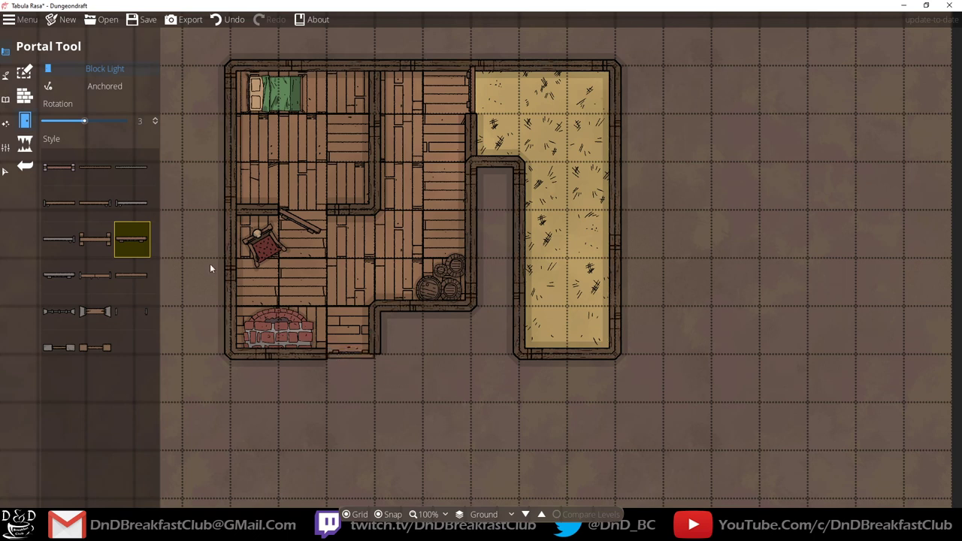
Draw an L-shaped Wood wall enclosing the one-square outdoor space beside the new bottom door.
left_click(25, 98)
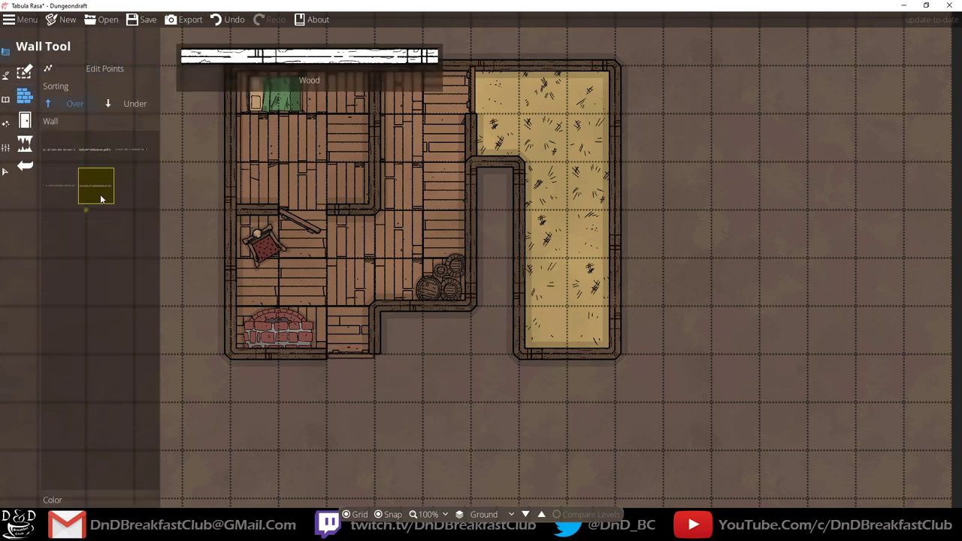
double_click(424, 314)
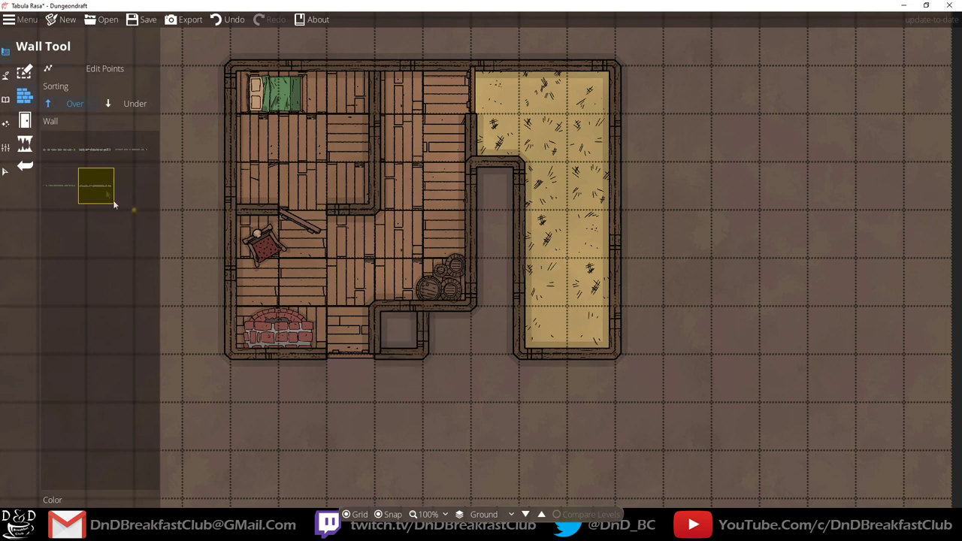
Select the new L-shaped wall and try to pick the building's wall section at the one-square alcove.
left_click(6, 172)
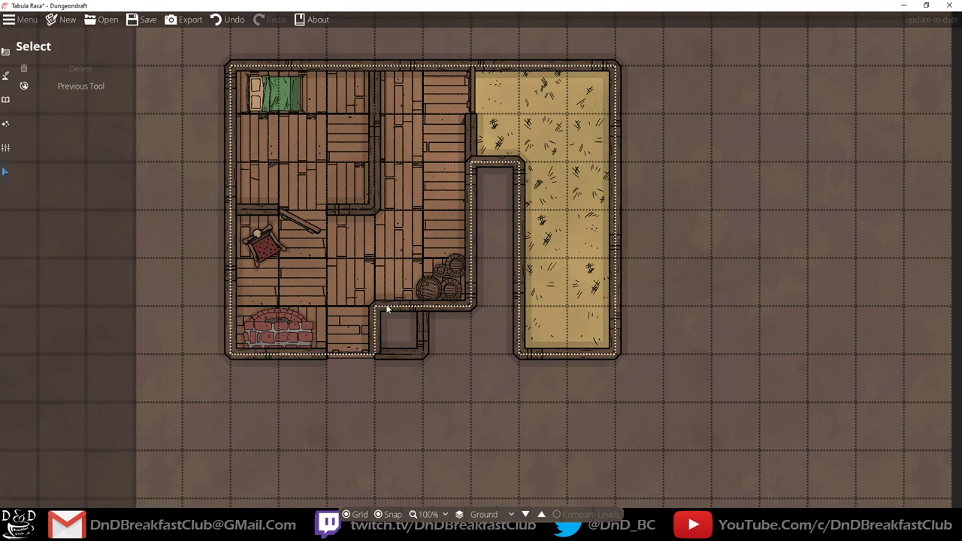
left_click(422, 356)
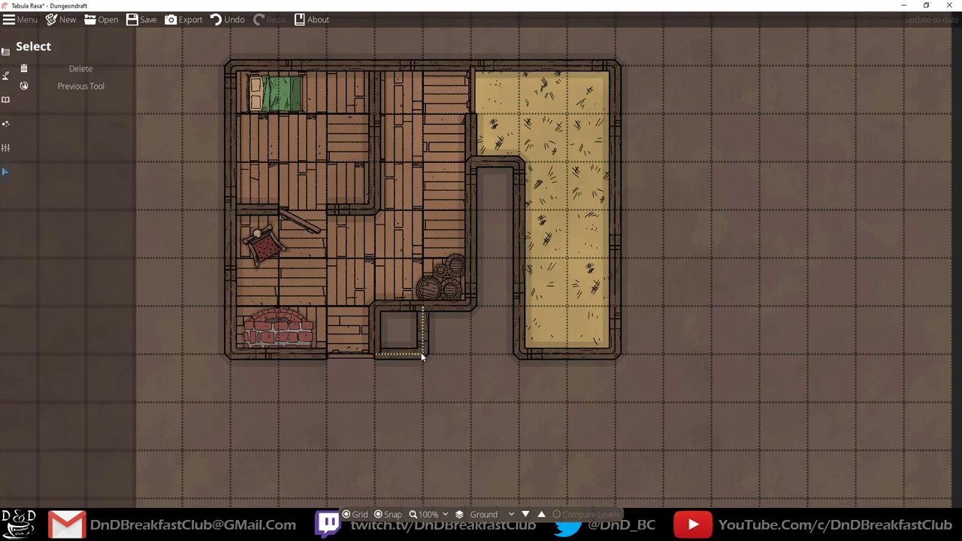
left_click(374, 308)
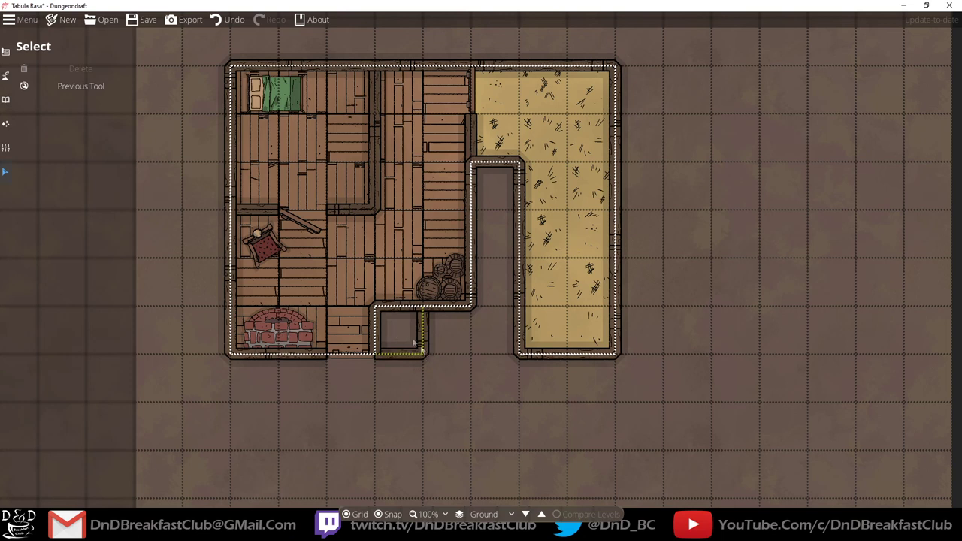
Fill the one-square alcove beside the bottom door with wood plank floor, using no wall.
left_click(45, 70)
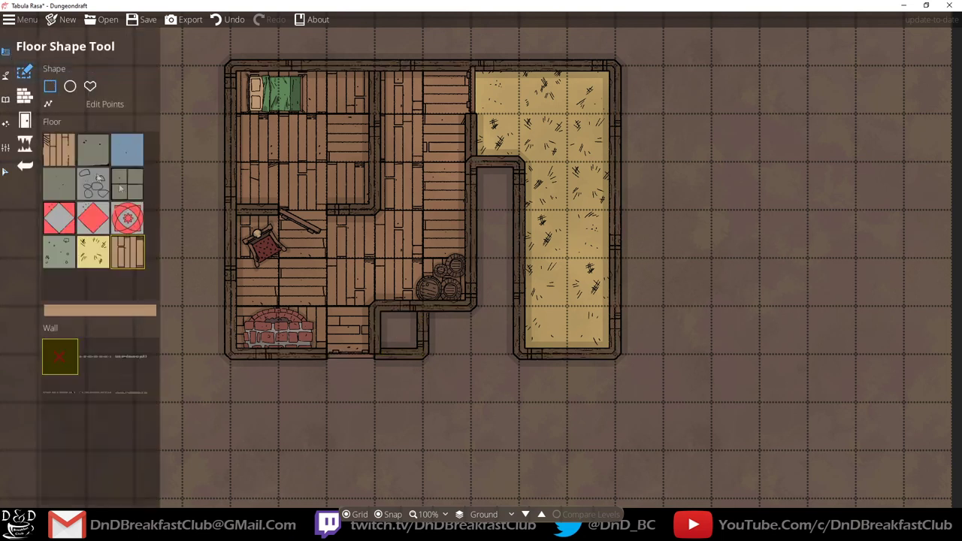
left_click(134, 250)
left_click_drag(382, 310, 416, 338)
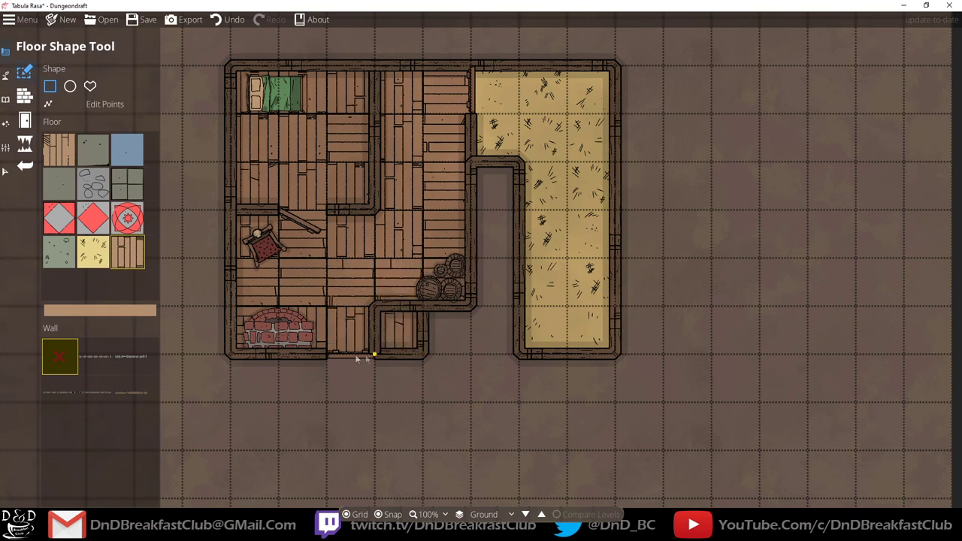
left_click(26, 98)
left_click(24, 71)
left_click(26, 122)
left_click(5, 172)
left_click(376, 309)
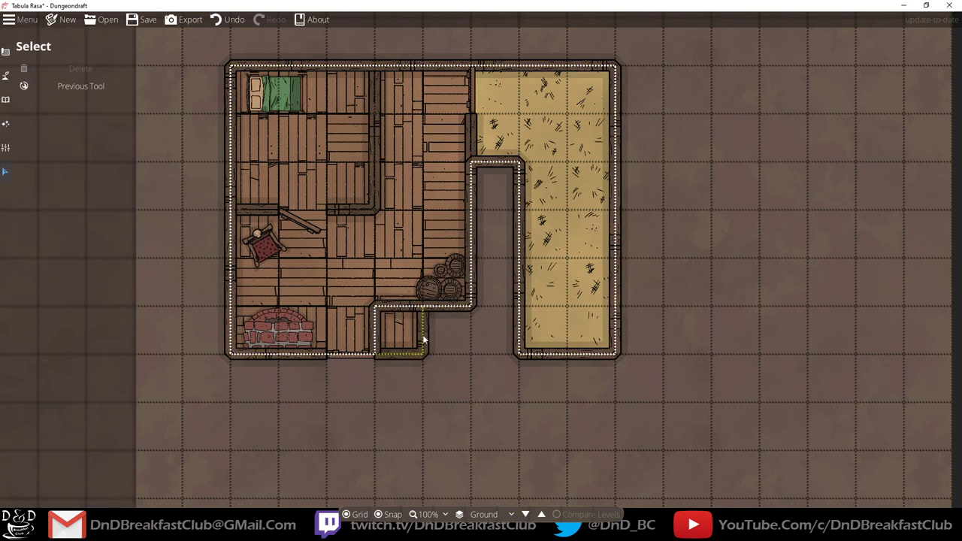
left_click(5, 100)
left_click(4, 173)
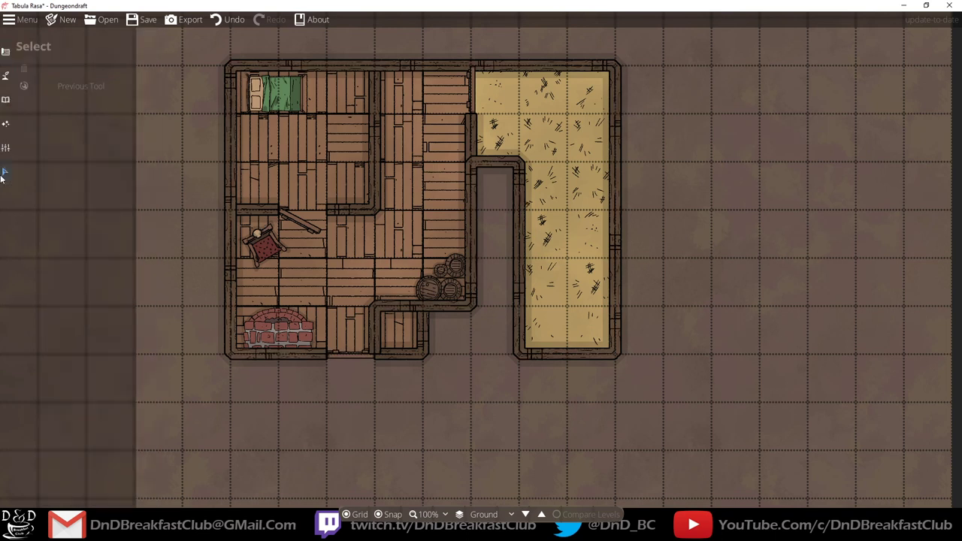
Try to edit the wall points at the top of the one-square alcove, and undo the change.
left_click(34, 87)
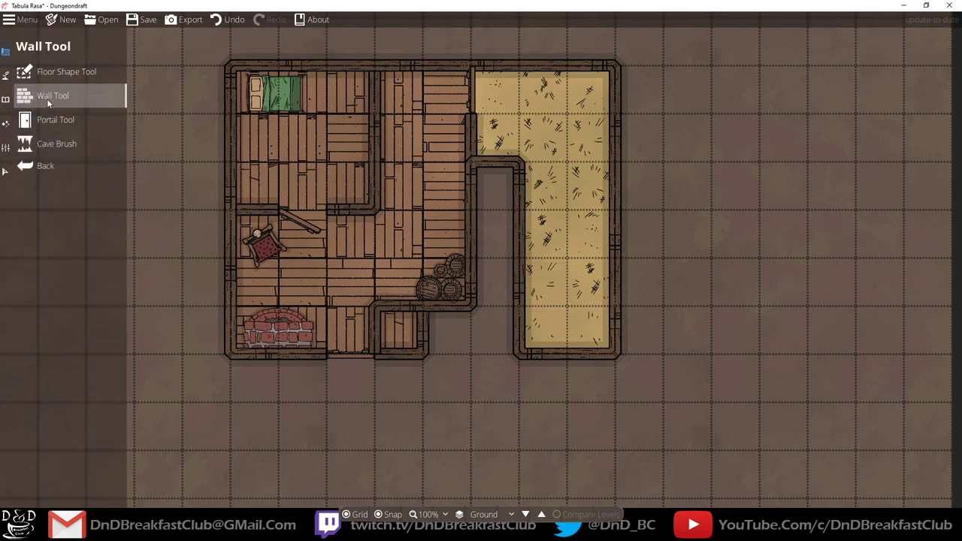
left_click(46, 97)
left_click(104, 70)
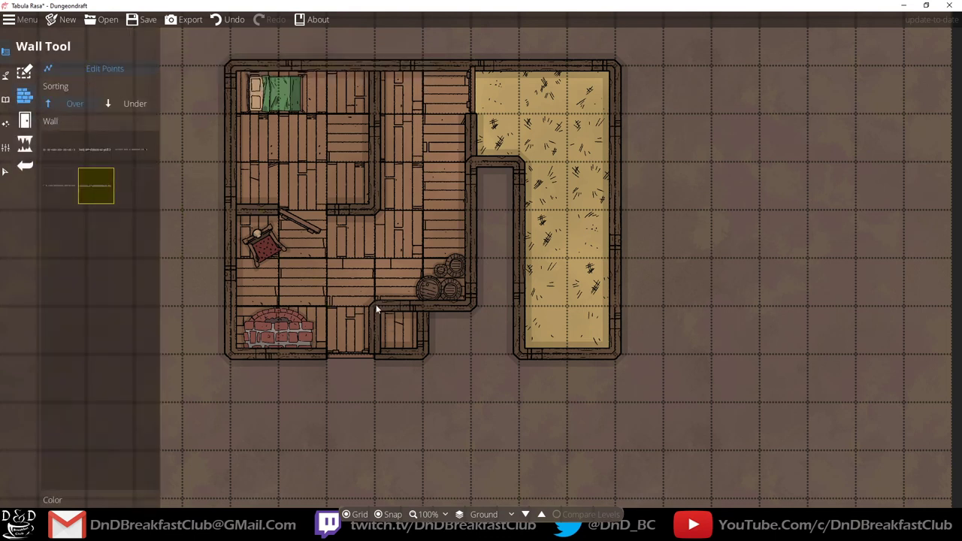
right_click(424, 306)
key("ctrl+z")
Redraw the wall-less wood plank floor over the alcove and retry editing its wall points.
left_click(24, 72)
left_click_drag(380, 305, 421, 347)
key("ctrl+z")
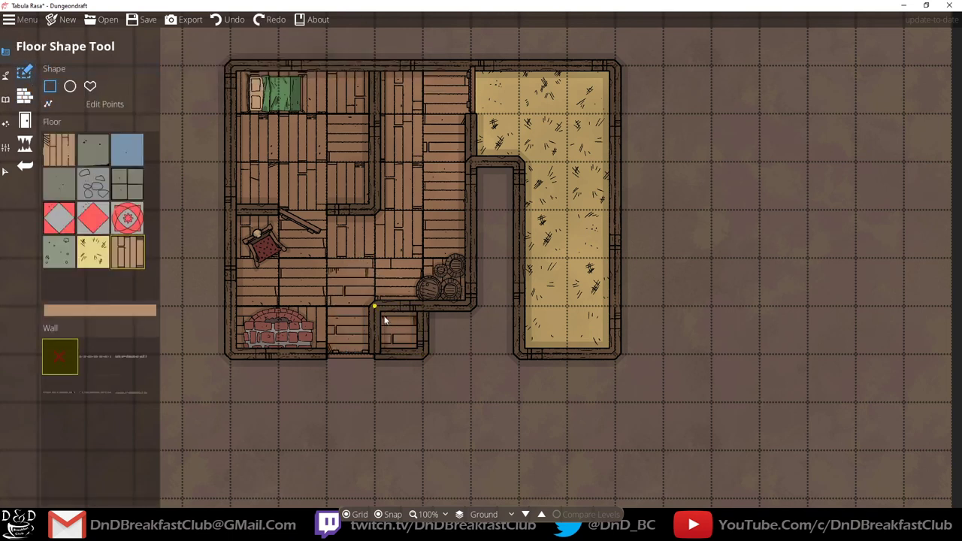
left_click_drag(375, 306, 422, 351)
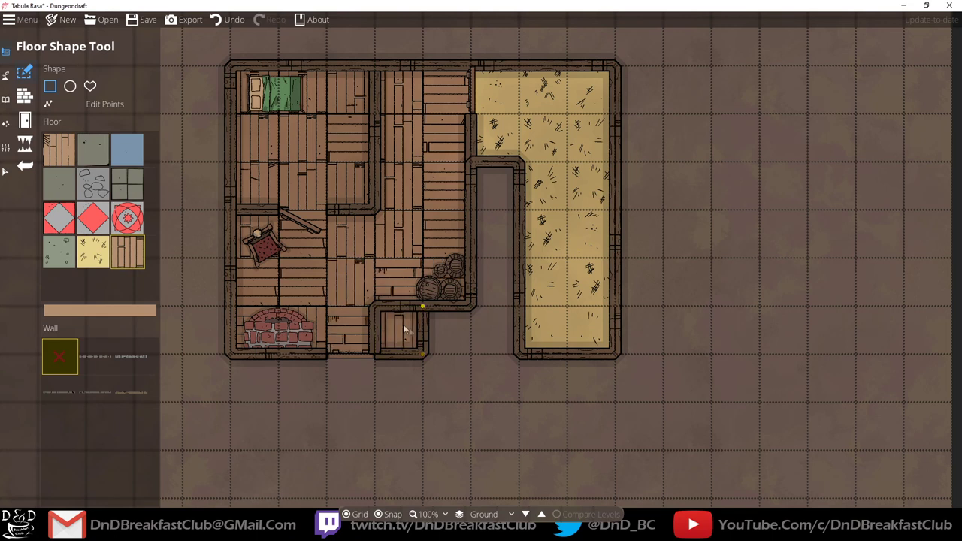
left_click(27, 101)
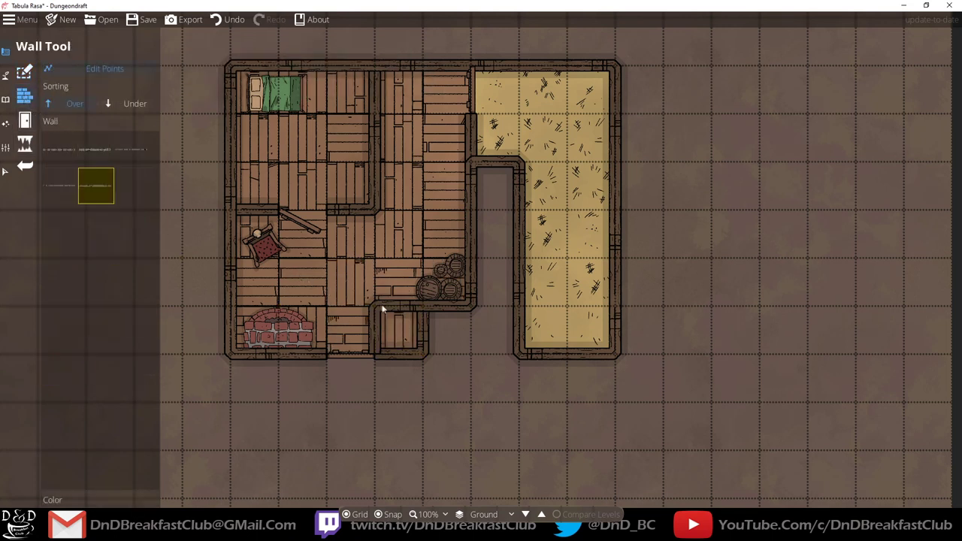
left_click(418, 355)
Draw a one-square wood plank floor with the Wood wall style over the alcove to merge it into the main room.
left_click(25, 72)
left_click(435, 334)
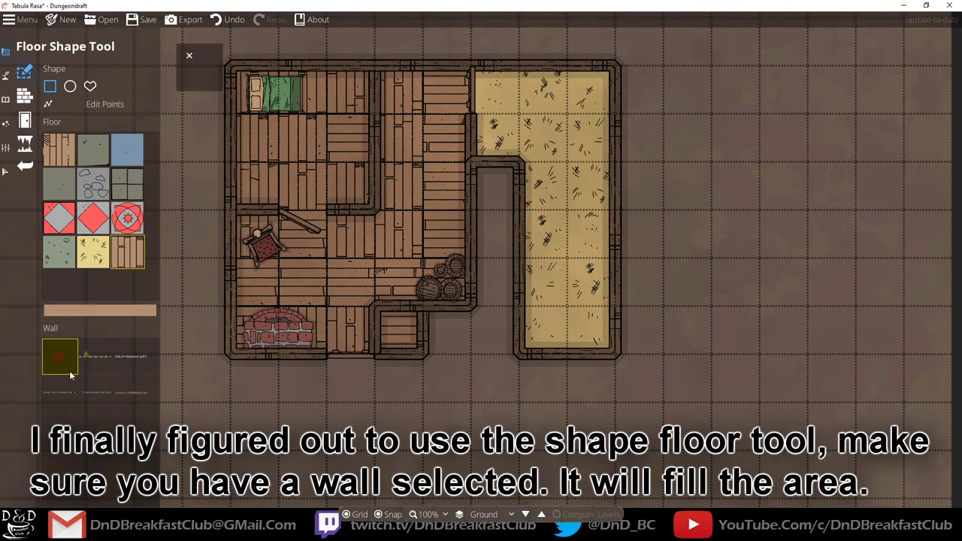
left_click(124, 390)
left_click_drag(373, 309, 424, 356)
key("ctrl+z")
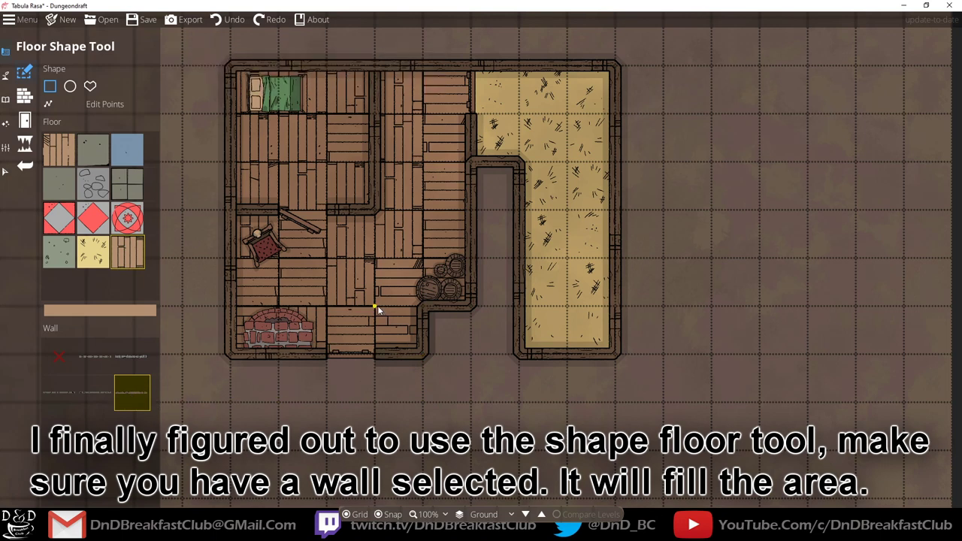
left_click_drag(377, 307, 421, 355)
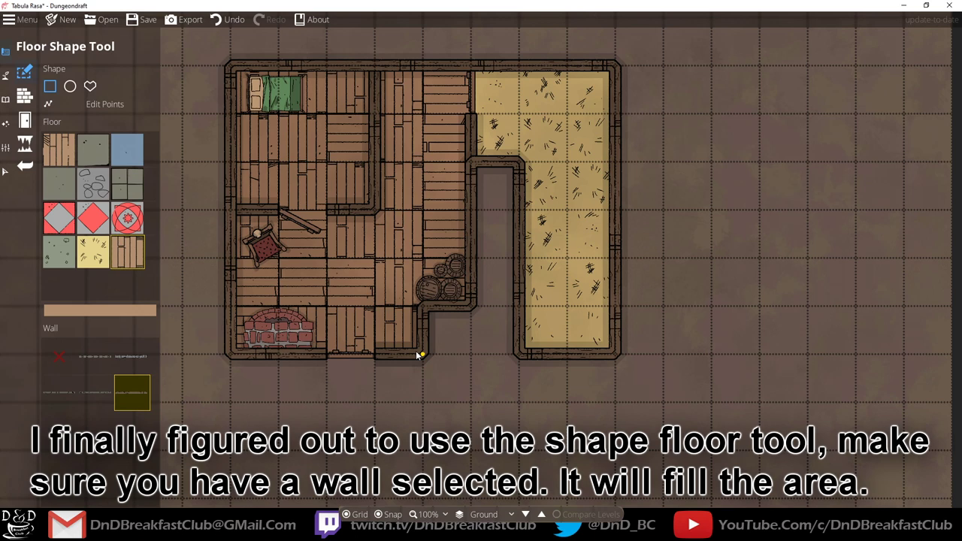
Place the brown animal hide rug above the bottom door at rotation -180 and scale 0.73.
left_click(24, 96)
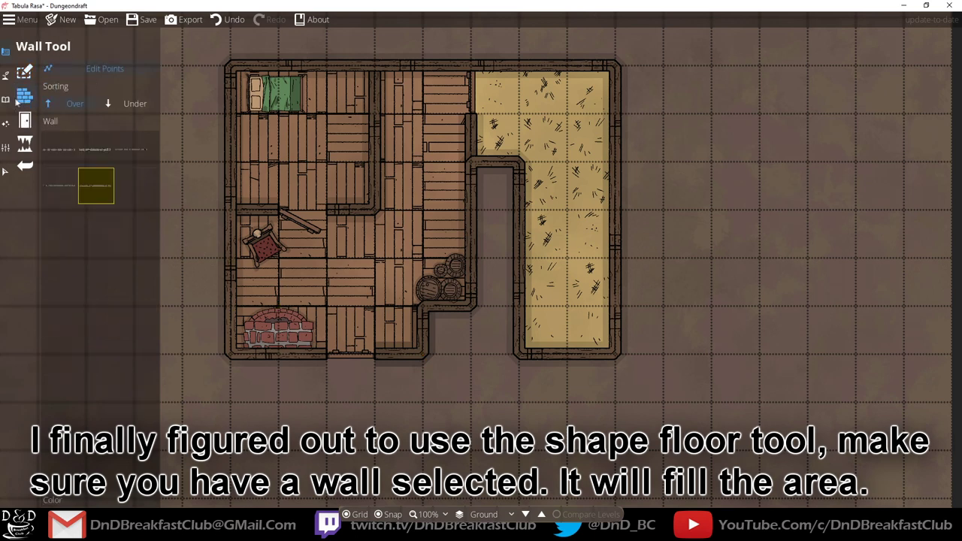
left_click(5, 104)
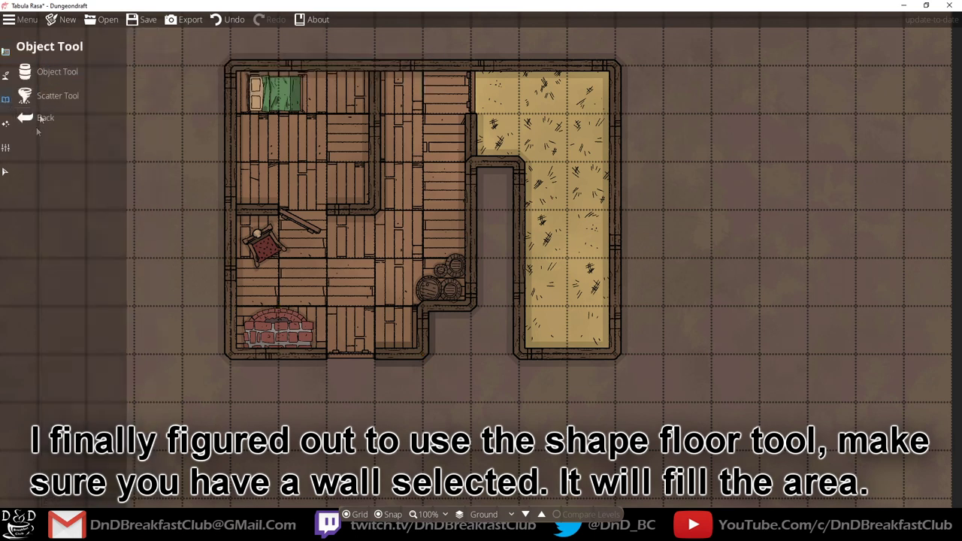
left_click(52, 71)
mouse_move(891, 131)
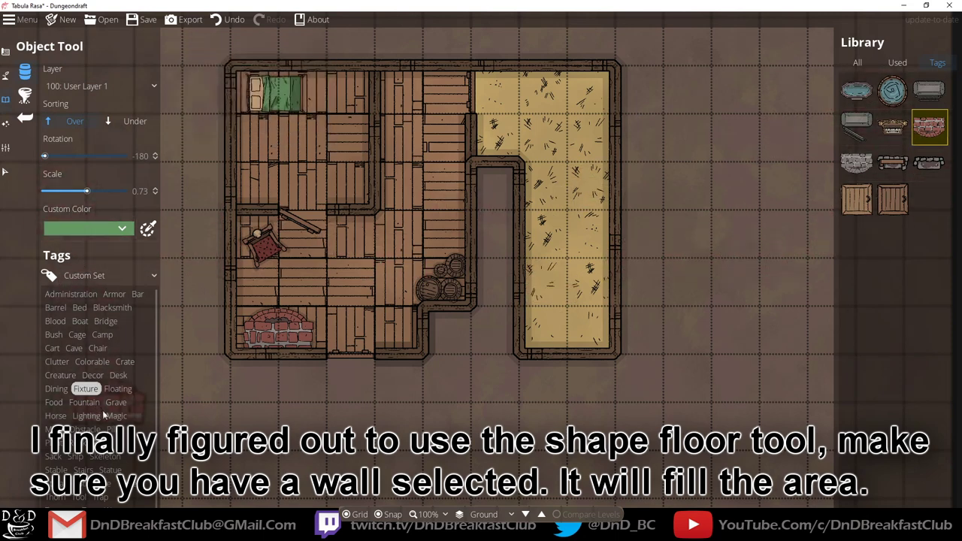
left_click(60, 442)
left_click(87, 444)
left_click(118, 443)
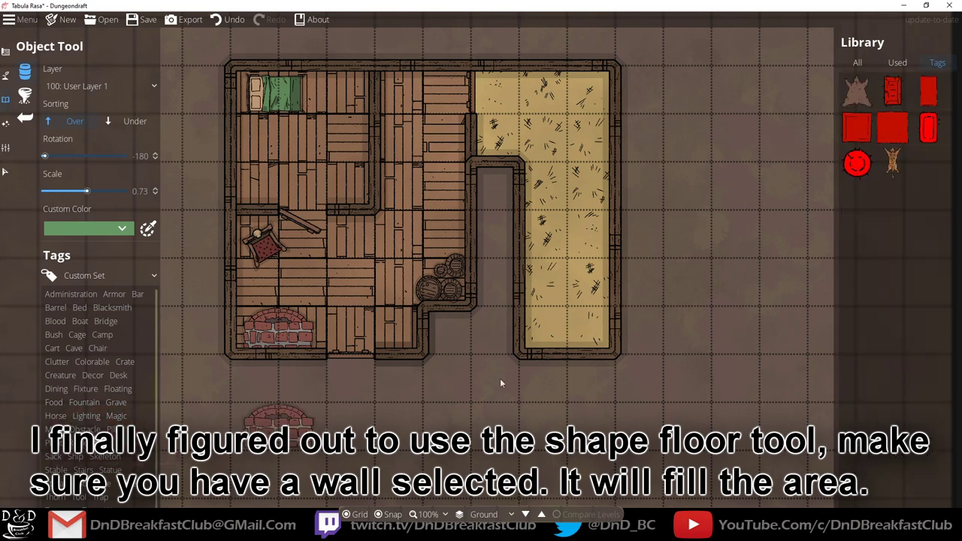
left_click(857, 90)
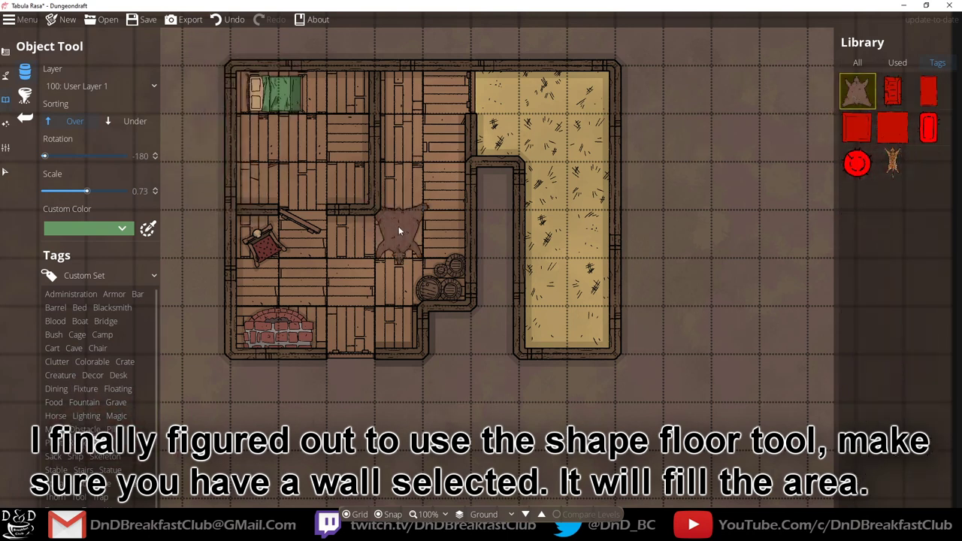
left_click(353, 275)
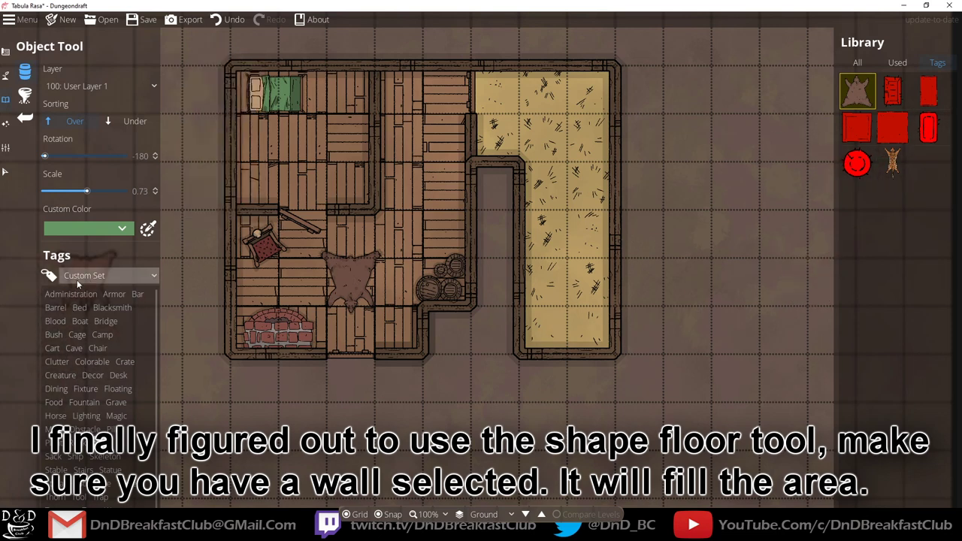
Place a wooden table between the chair and the brick fireplace at rotation -30 and scale 1.03.
left_click(858, 63)
scroll(895, 353, "down", 15)
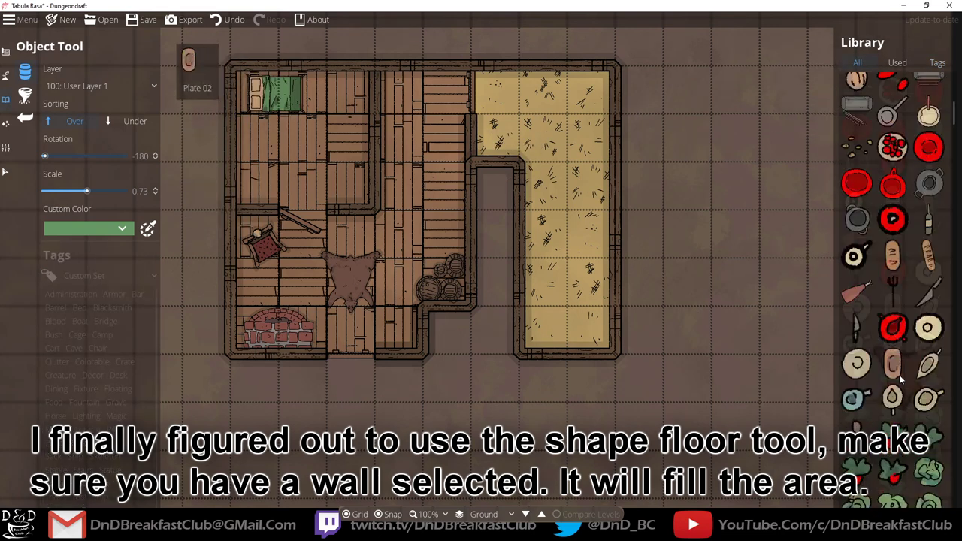
scroll(895, 338, "up", 5)
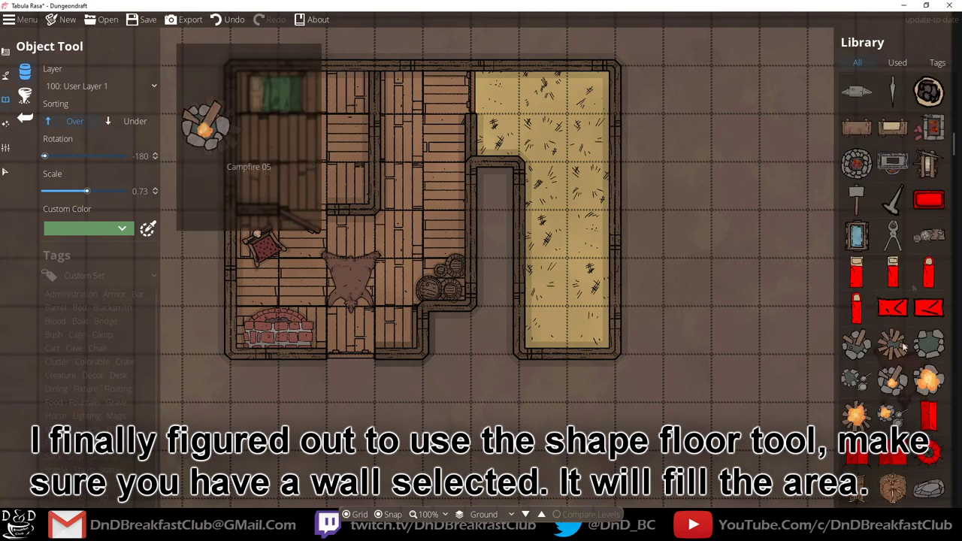
left_click(868, 131)
scroll(417, 135, "up", 3)
scroll(416, 133, "up", 1)
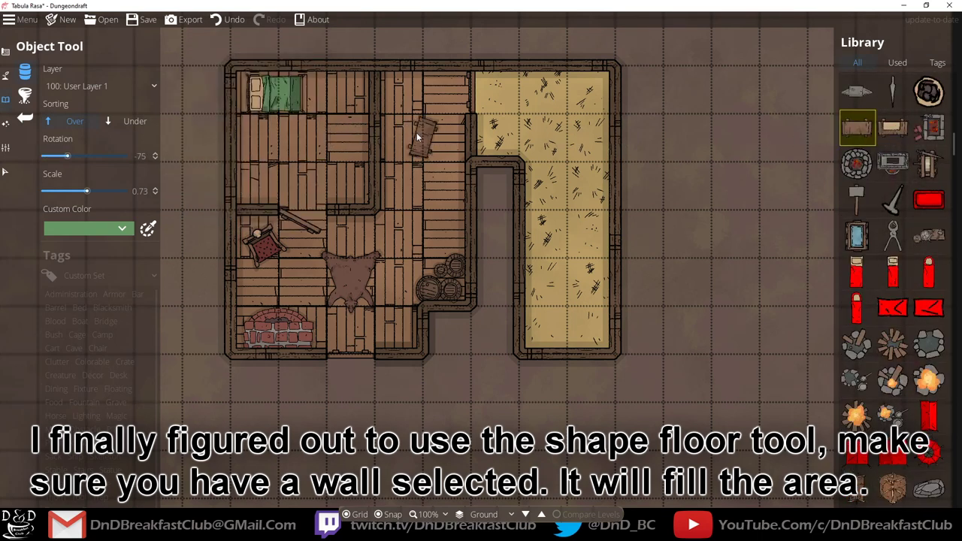
scroll(416, 133, "up", 3)
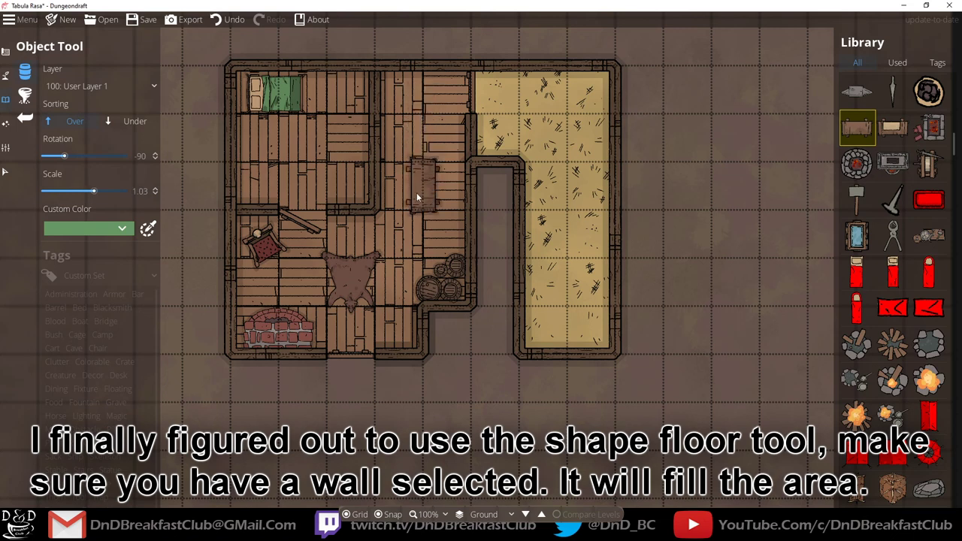
scroll(352, 259, "up", 1)
scroll(352, 259, "down", 1)
scroll(299, 277, "up", 4)
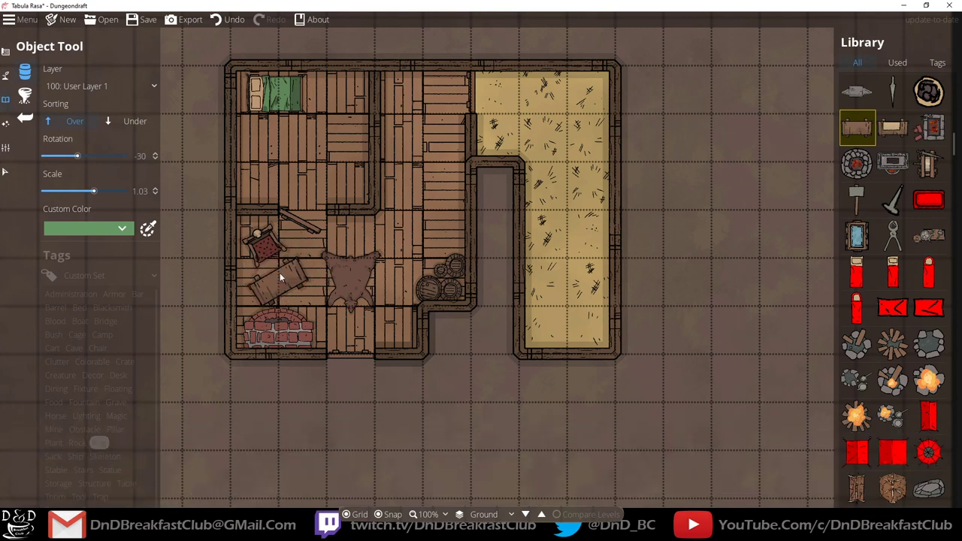
left_click(284, 278)
Place a small orange cluster object from the library on the wooden table at rotation -45 and scale 1.03.
scroll(915, 372, "down", 4)
scroll(915, 372, "down", 5)
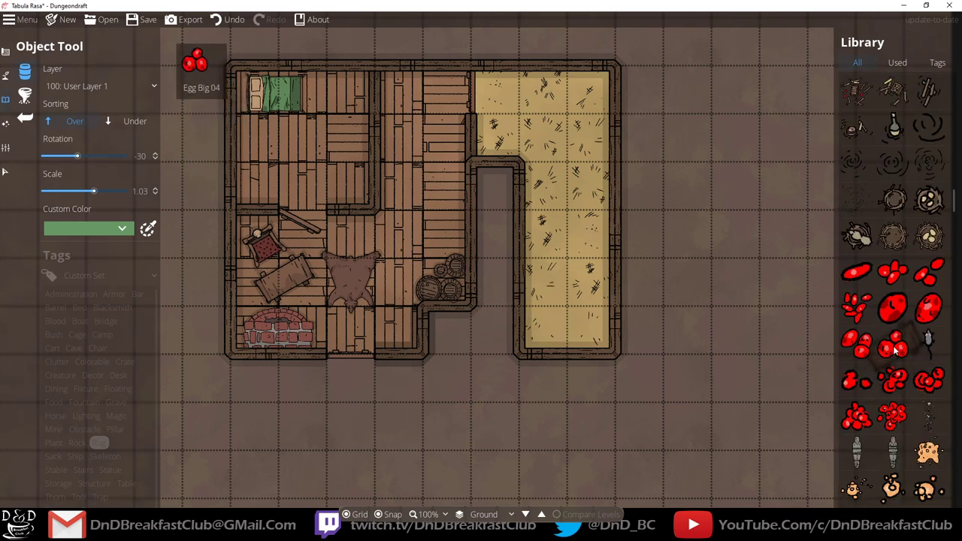
left_click(895, 350)
scroll(299, 275, "up", 3)
scroll(299, 274, "down", 4)
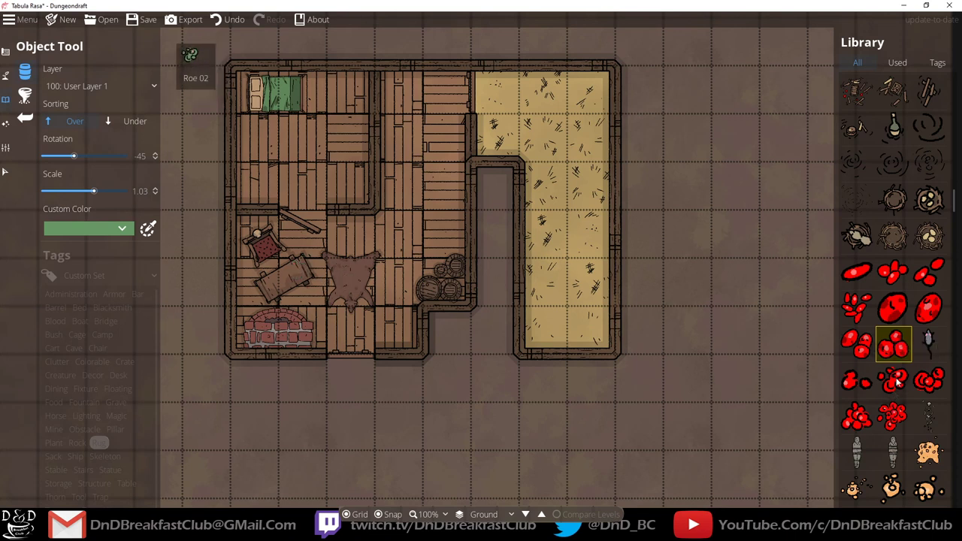
scroll(895, 431, "down", 3)
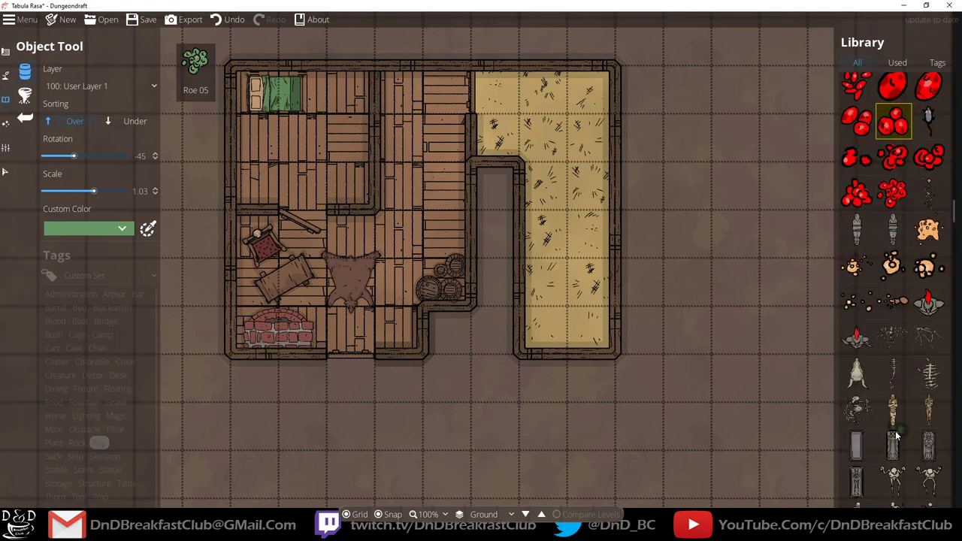
left_click(930, 269)
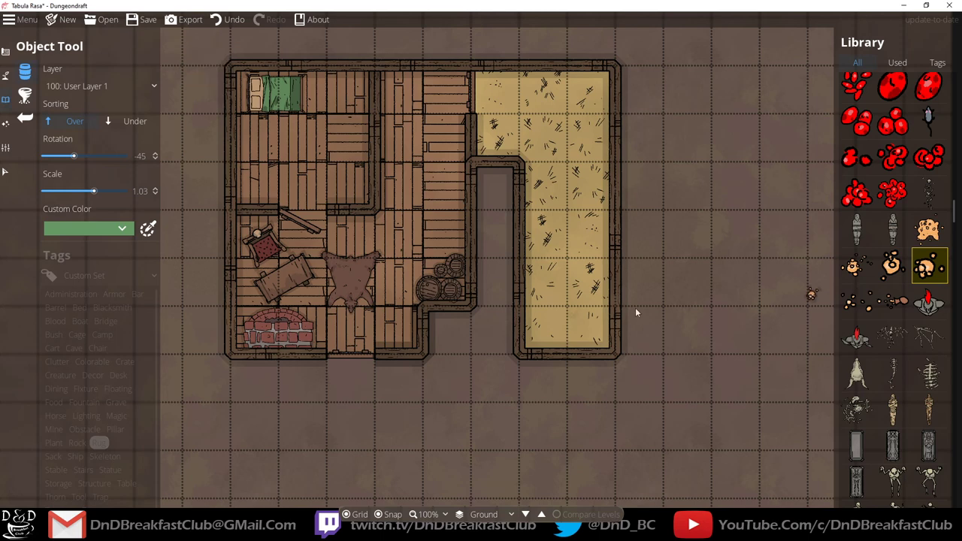
left_click(298, 272)
Place Monster Bones 05 in the upper part of the straw-floored room at rotation -45 and scale 1.03.
mouse_move(930, 380)
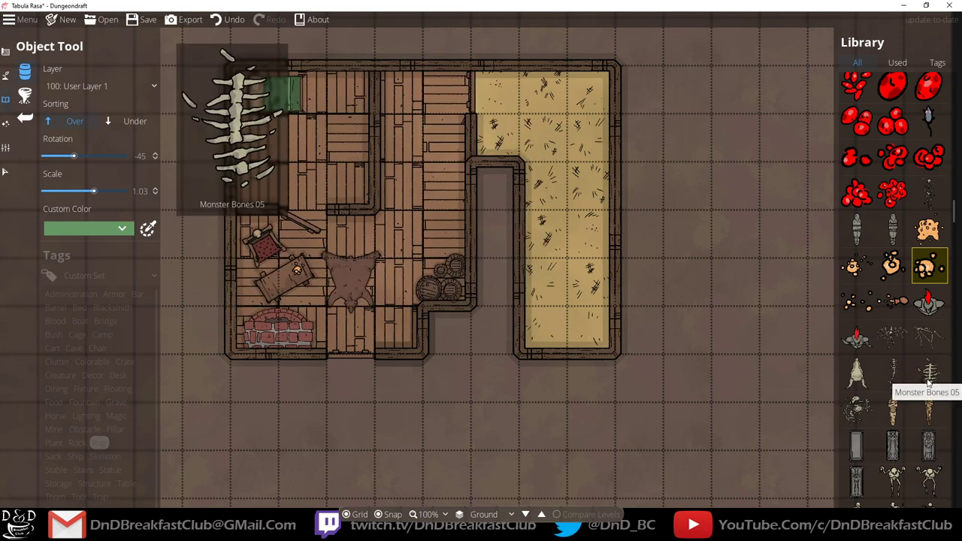
left_click(930, 380)
left_click(554, 120)
left_click(664, 300)
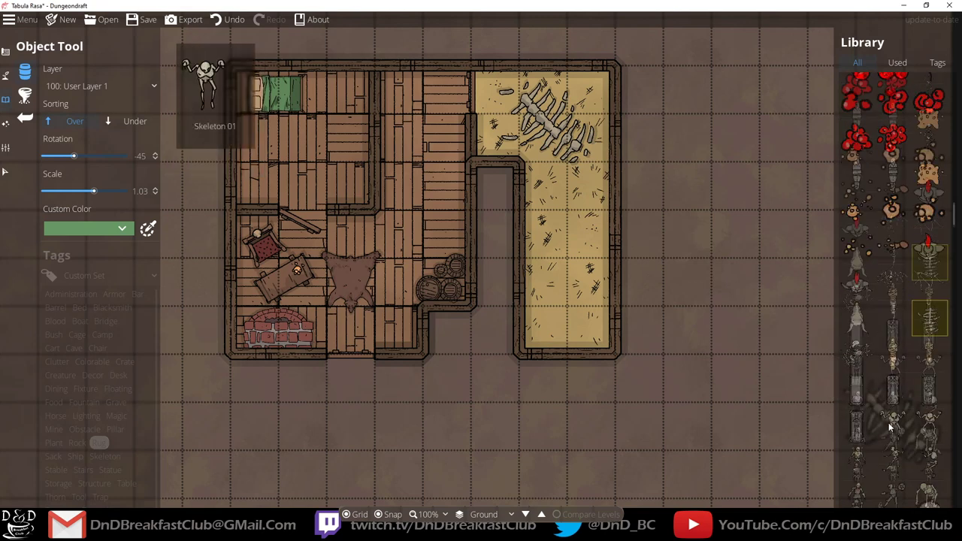
Place Treasure Chest 01 against the corridor's right wall, above the barrels, at rotation 90 and scale 1.03.
scroll(890, 434, "down", 5)
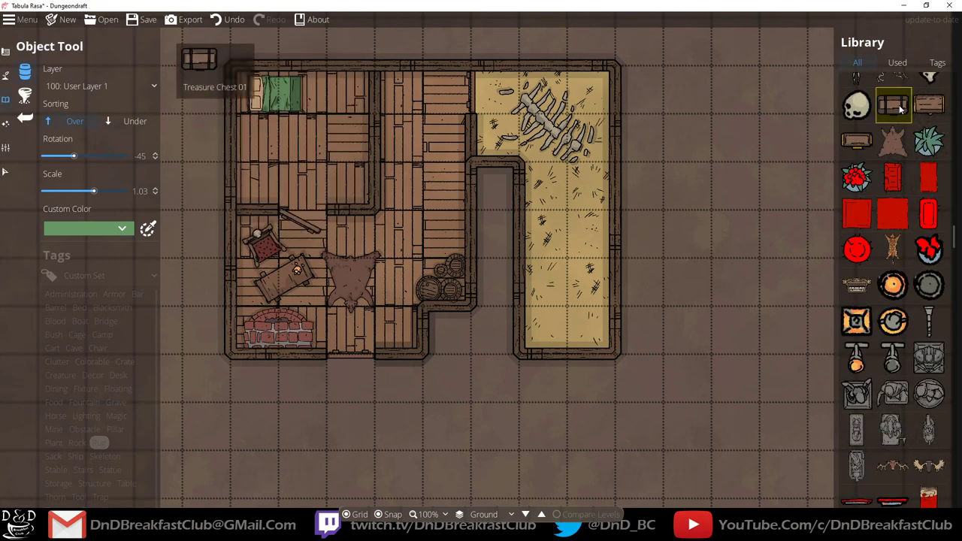
left_click(900, 111)
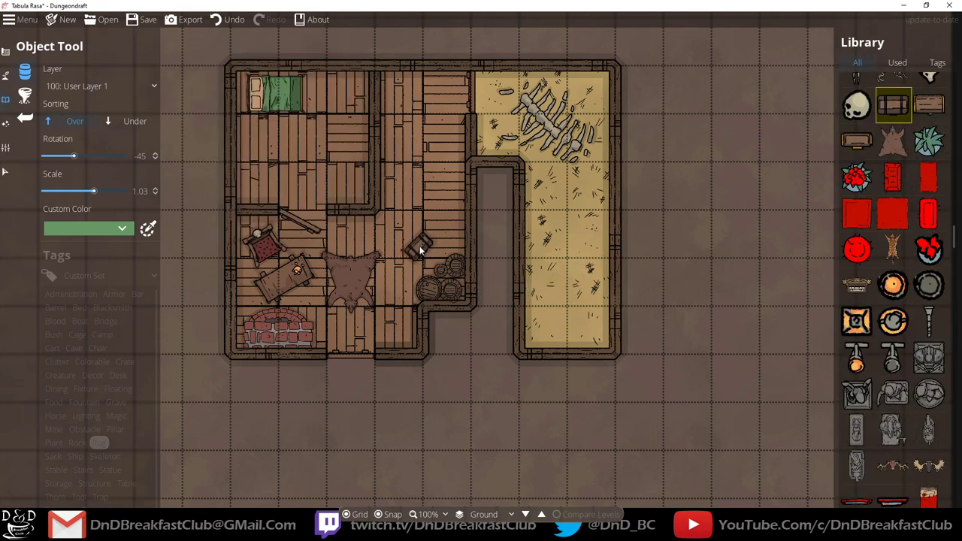
scroll(447, 138, "up", 1)
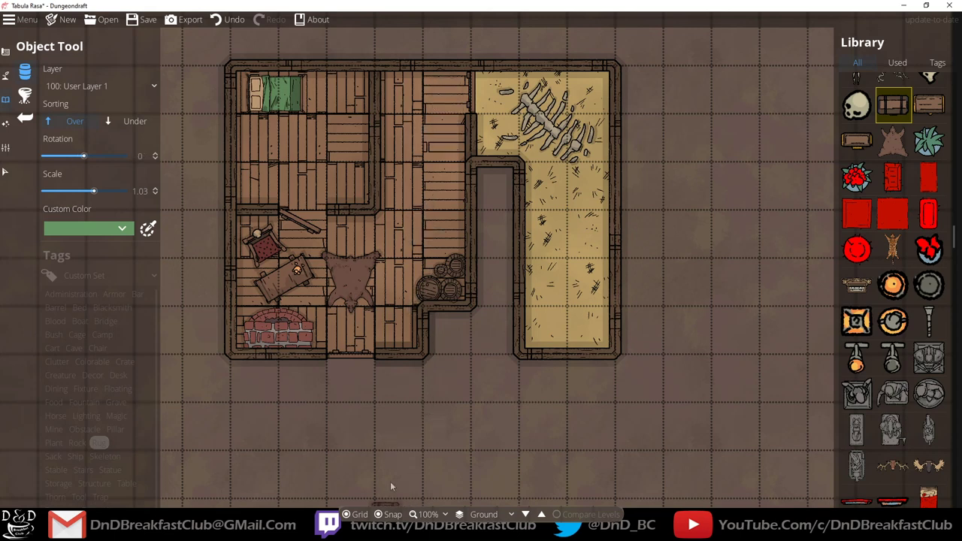
scroll(453, 188, "up", 6)
Browse further through the object library, from tables and magic portals to stable troughs and stone pillars.
scroll(902, 402, "down", 10)
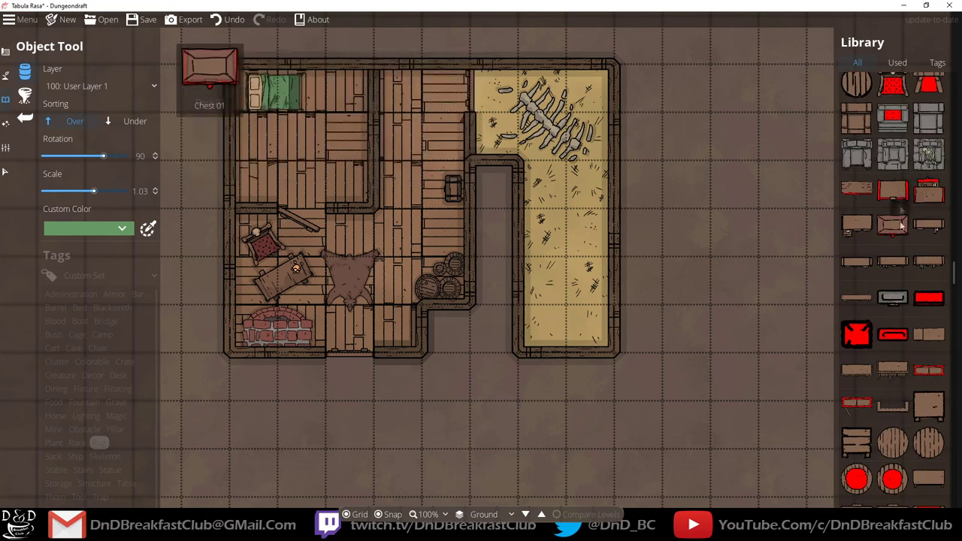
scroll(902, 356, "down", 15)
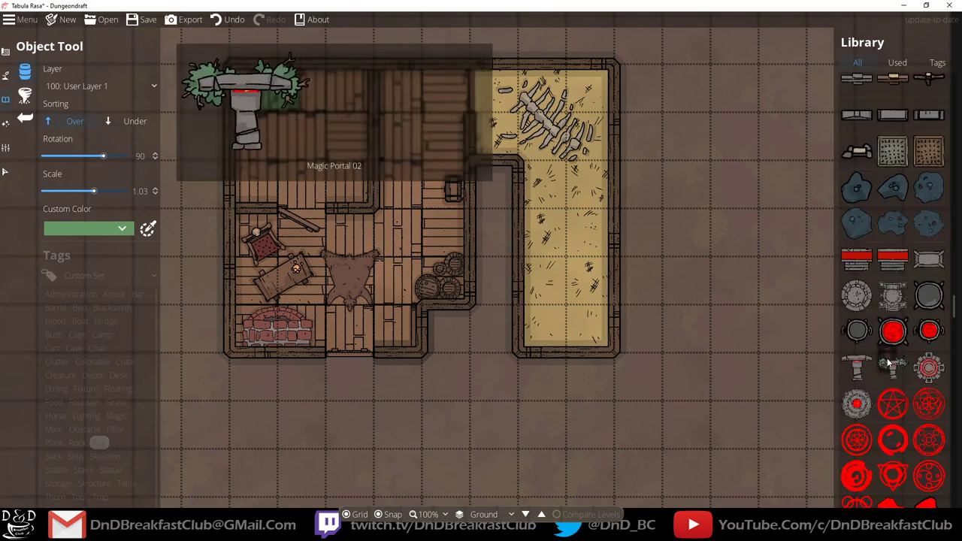
scroll(894, 374, "down", 10)
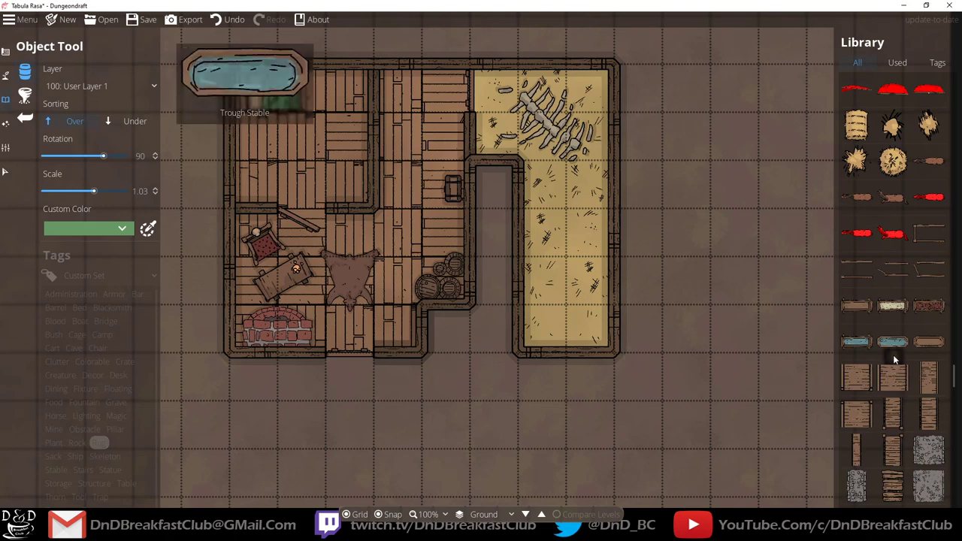
scroll(887, 456, "down", 8)
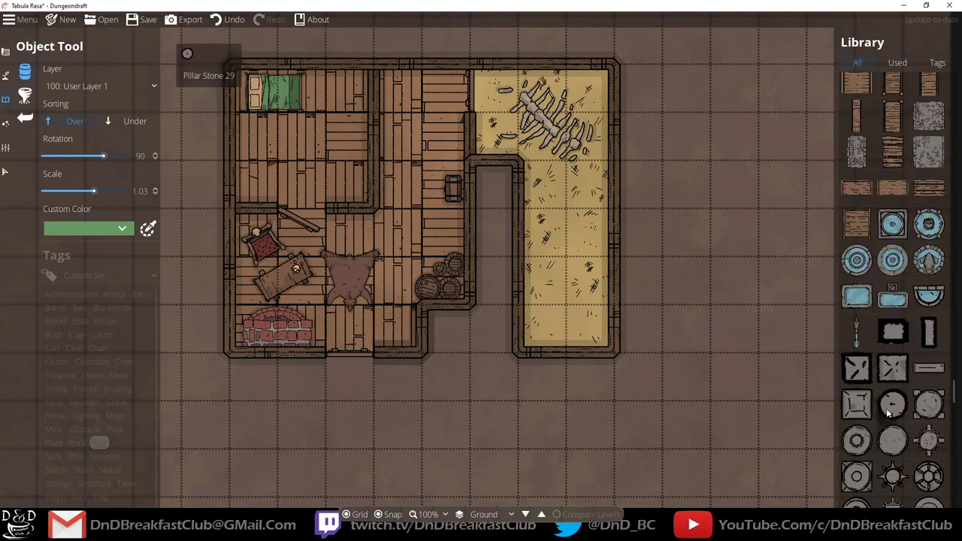
left_click_drag(705, 296, 703, 307)
scroll(703, 306, "down", 3)
scroll(691, 319, "up", 1)
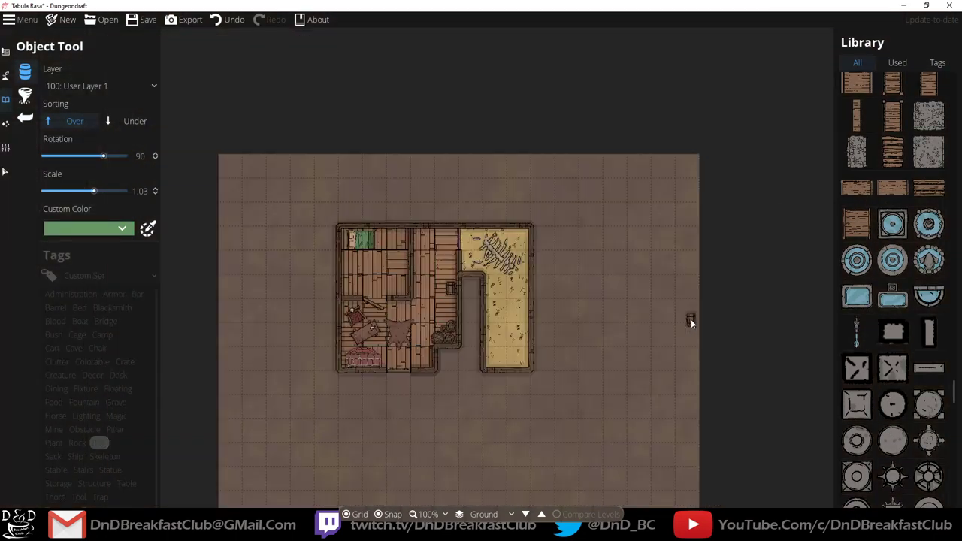
left_click_drag(655, 182, 633, 202)
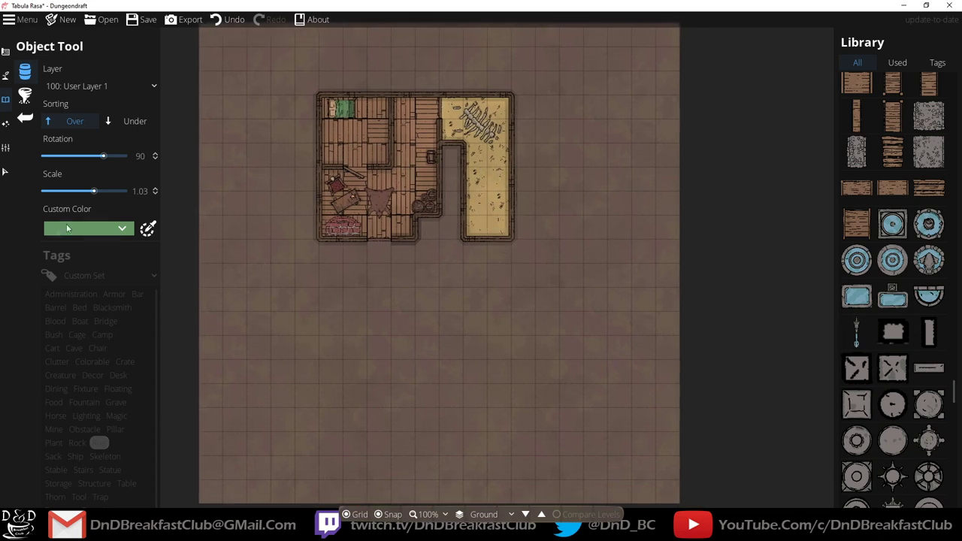
Try drawing a wooden wall along the straw room's bottom edge and three squares down from its lower-right corner, and undo it.
left_click(5, 72)
left_click(5, 51)
left_click(49, 97)
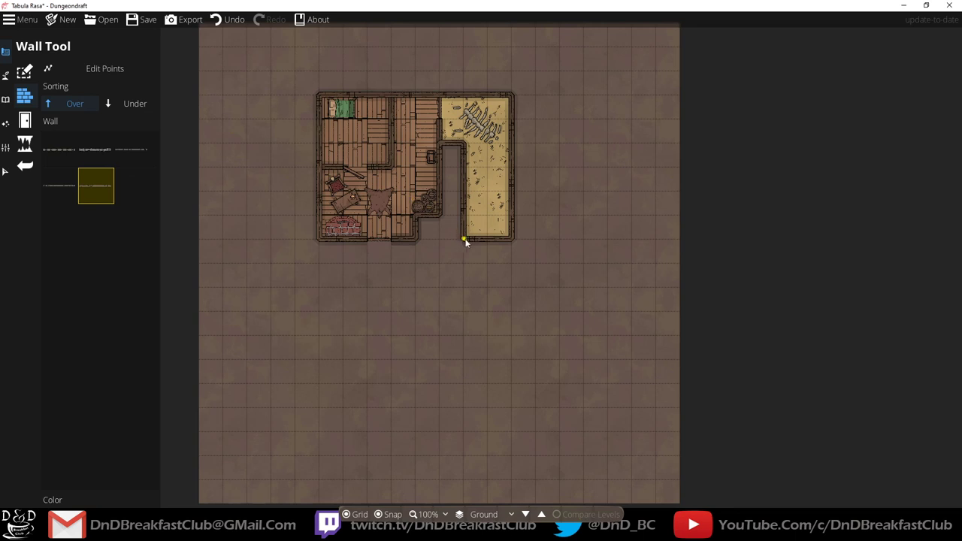
left_click(465, 238)
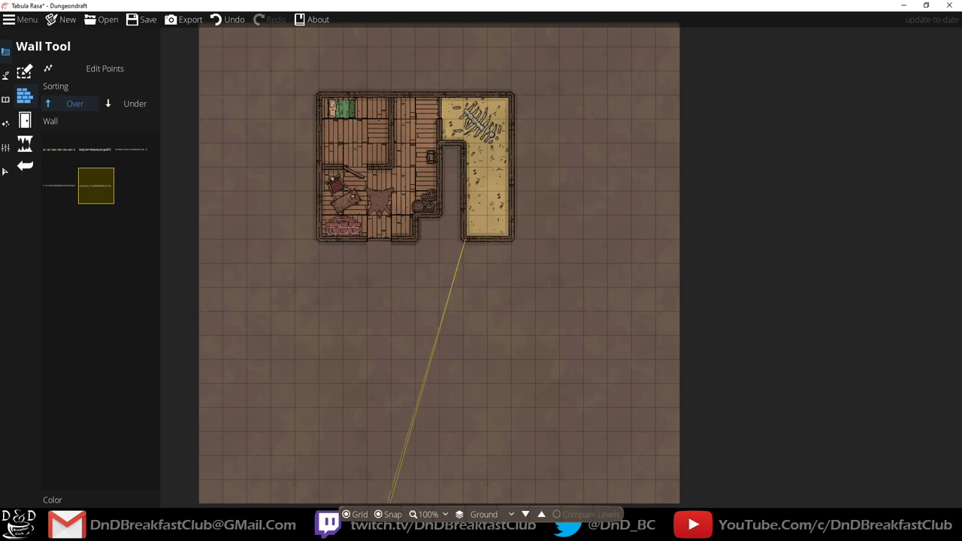
left_click(508, 239)
double_click(508, 312)
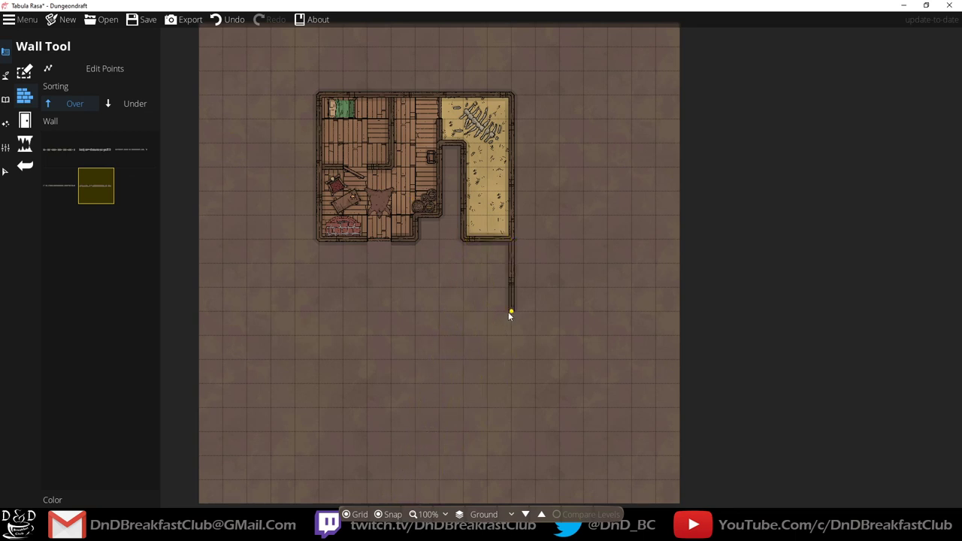
key("ctrl+z")
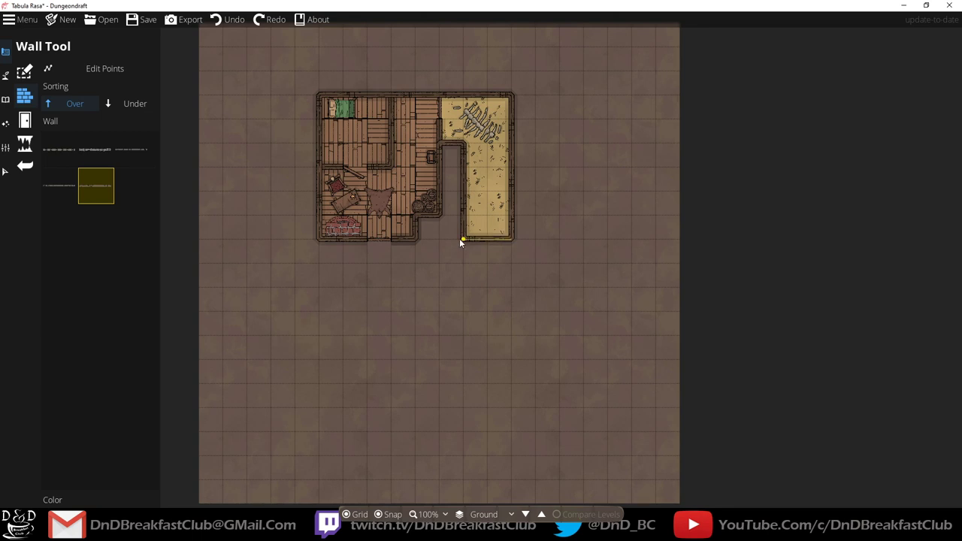
Trace a wooden wall over the straw room's outer edges, from its lower-left corner through its upper-right corner to its upper-left corner.
double_click(461, 240)
left_click(511, 95)
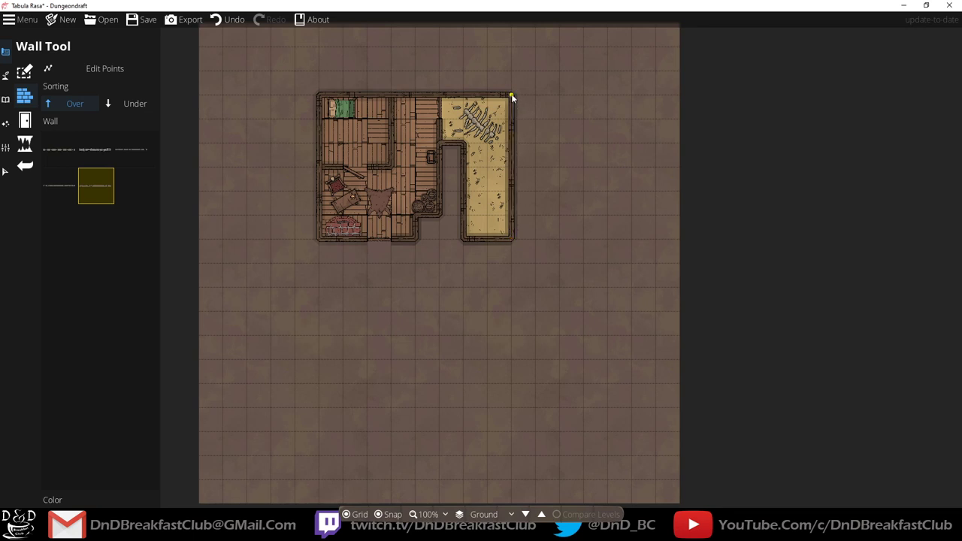
double_click(441, 96)
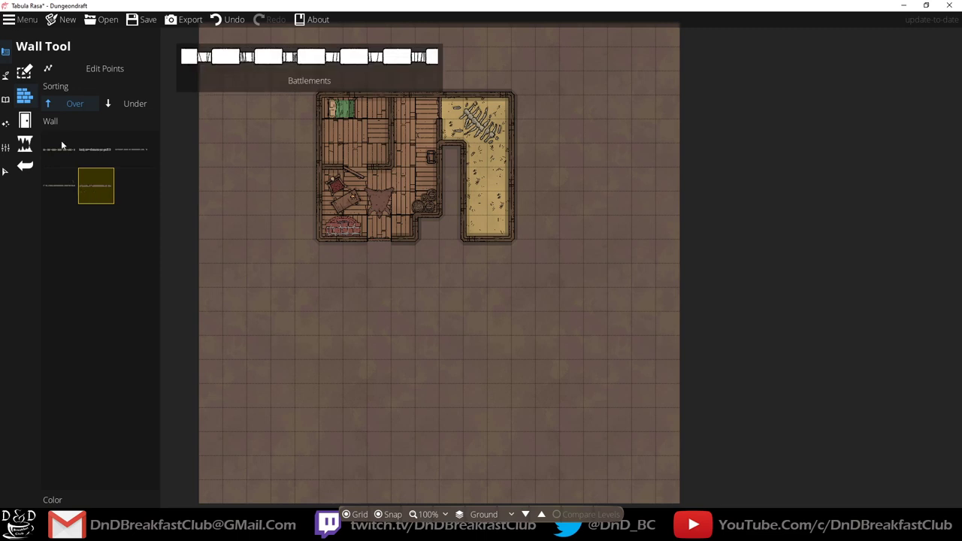
Add a rectangular straw floor without a wall over the lower part of the straw room.
left_click(22, 74)
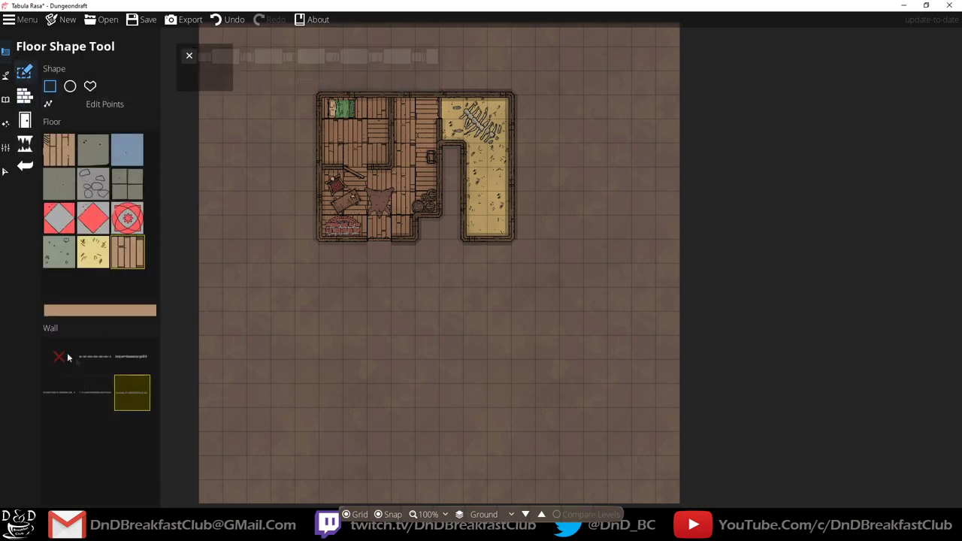
left_click(99, 254)
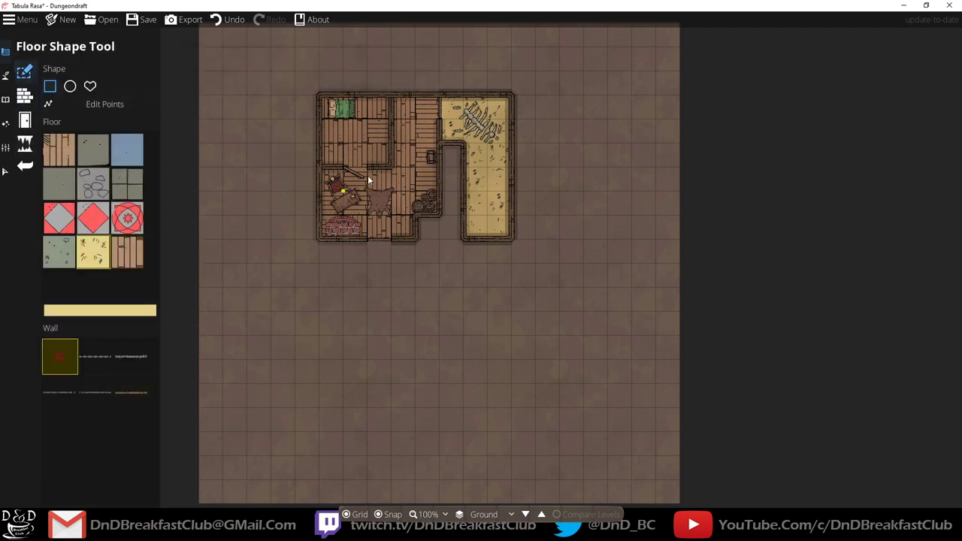
left_click_drag(475, 143, 505, 236)
Add another rectangular straw floor along the straw room's long strip, using the wooden wall style.
left_click(128, 388)
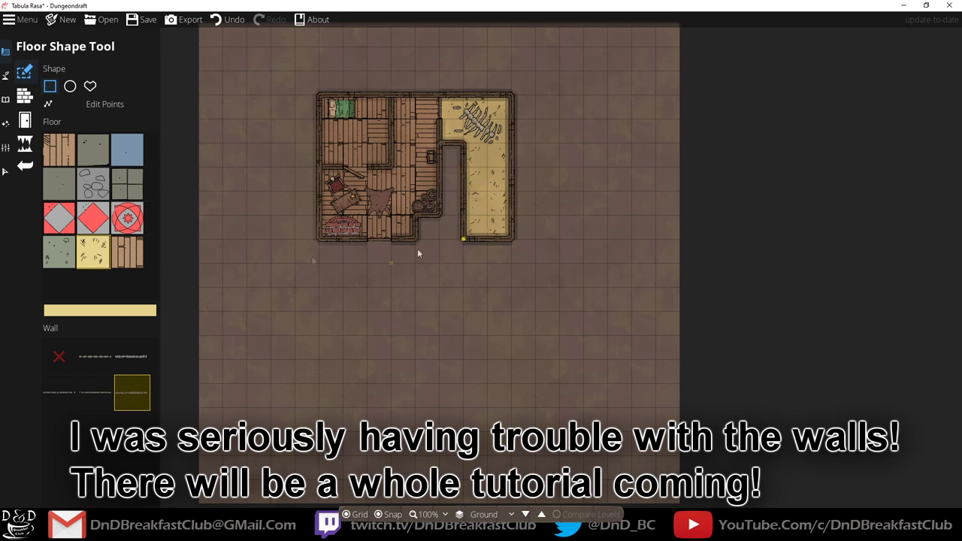
left_click(25, 104)
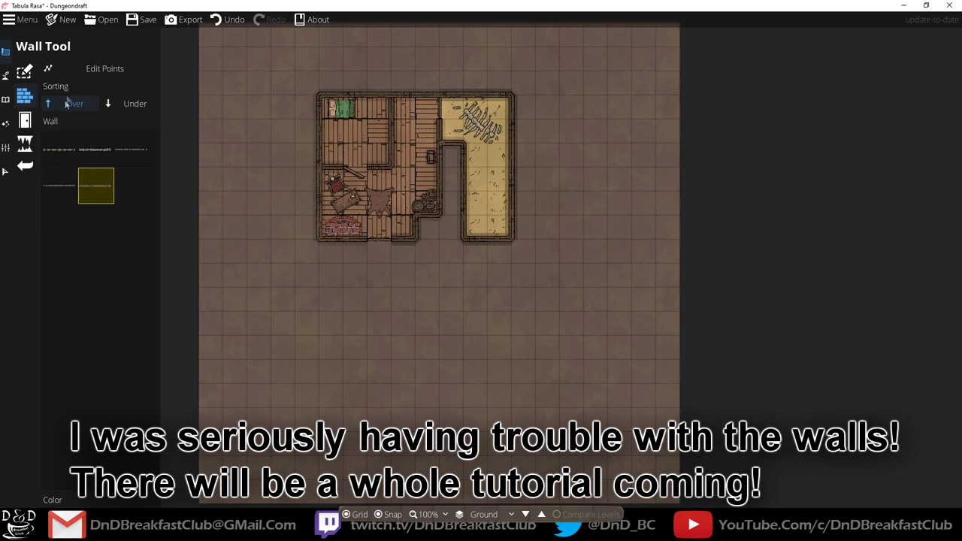
left_click(100, 71)
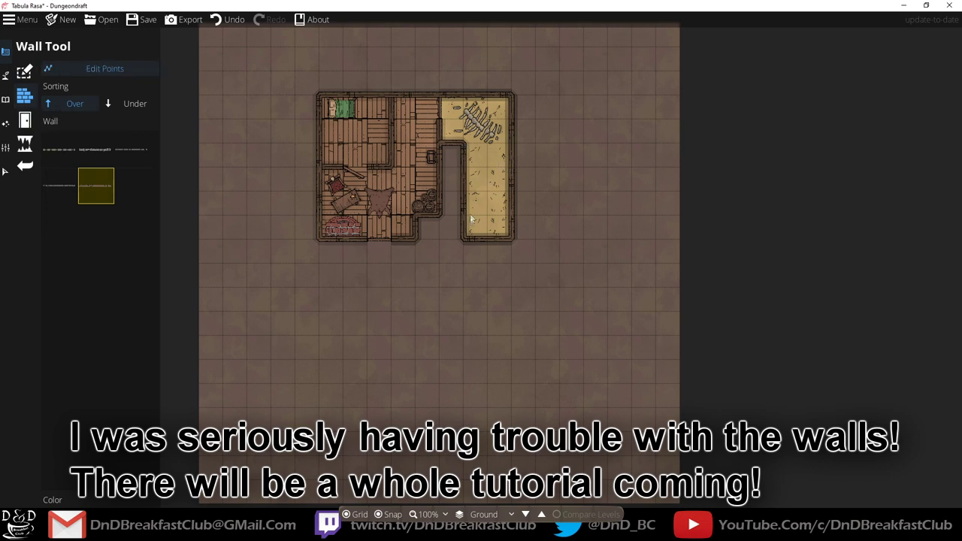
left_click(24, 73)
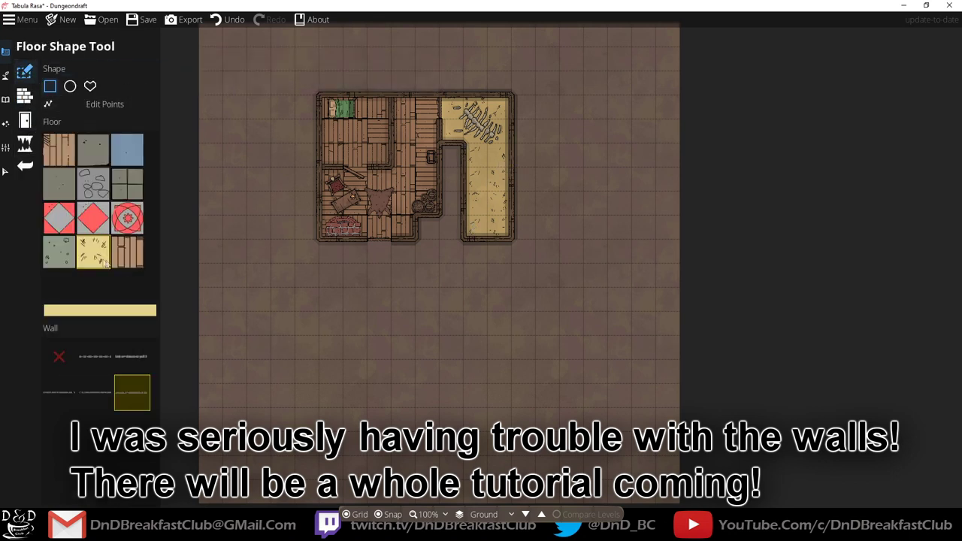
left_click_drag(471, 98, 505, 236)
Overlay straw floor rectangles without walls on the room's long strip and its upper-left part.
left_click(59, 357)
left_click_drag(464, 96, 502, 235)
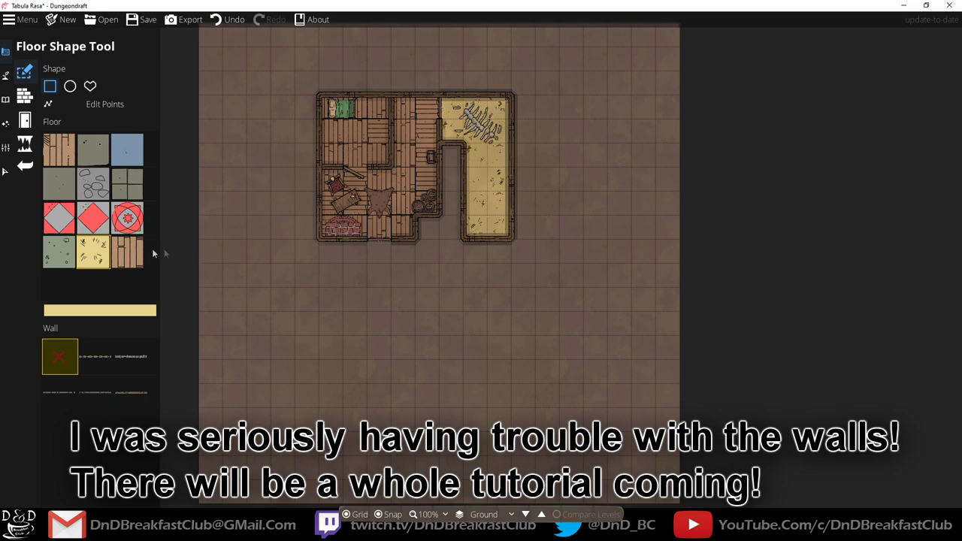
left_click_drag(449, 101, 470, 146)
scroll(494, 219, "up", 1)
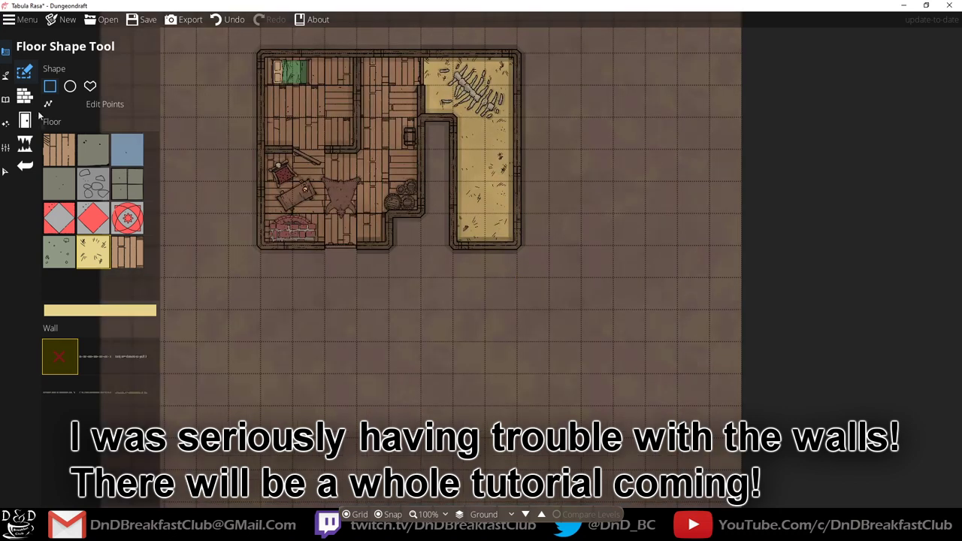
Switch to the Terrain Brush and set its brush size to 9.
left_click(6, 100)
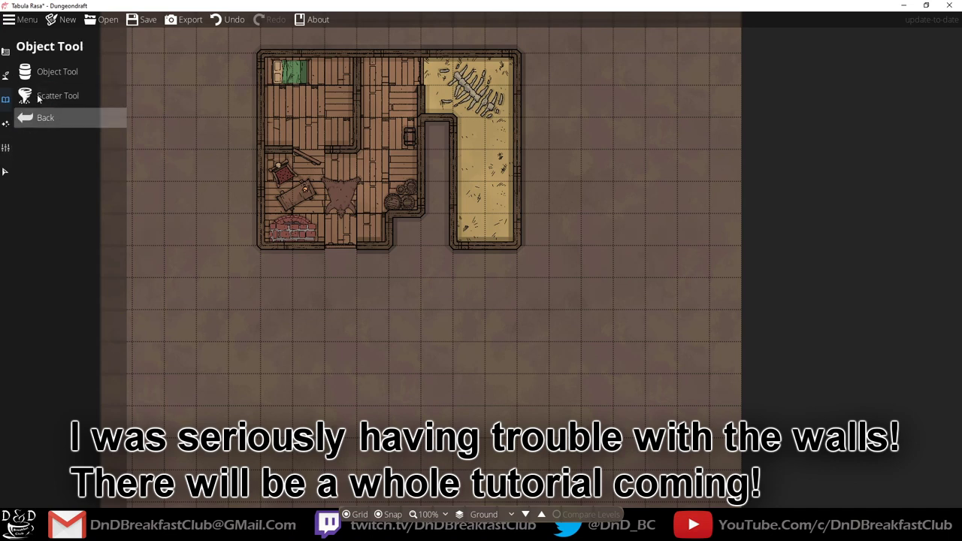
left_click(52, 71)
left_click(6, 75)
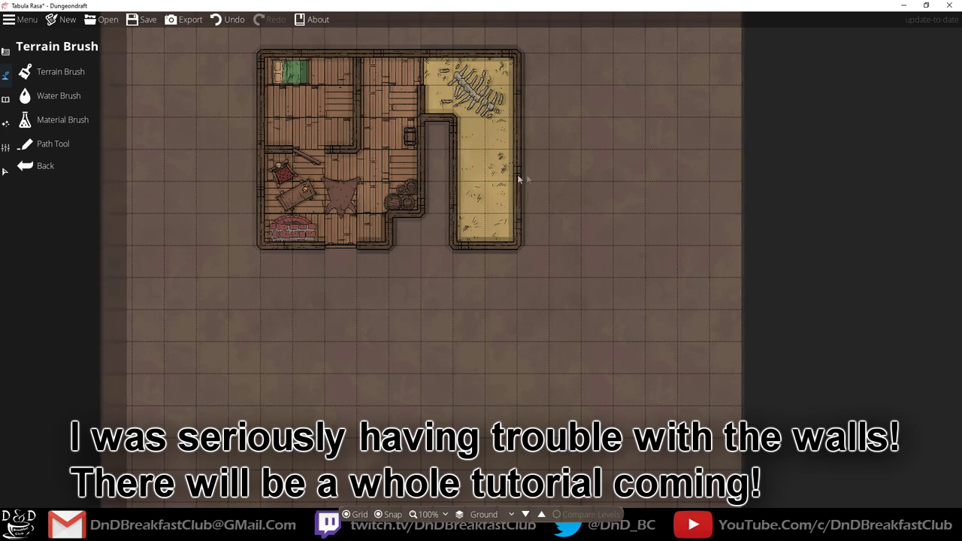
left_click_drag(503, 170, 571, 106)
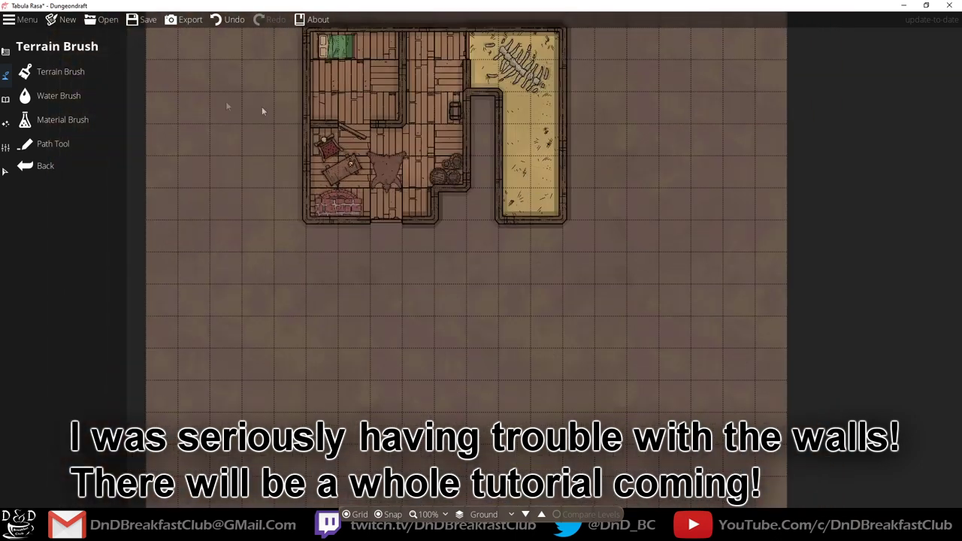
left_click(60, 73)
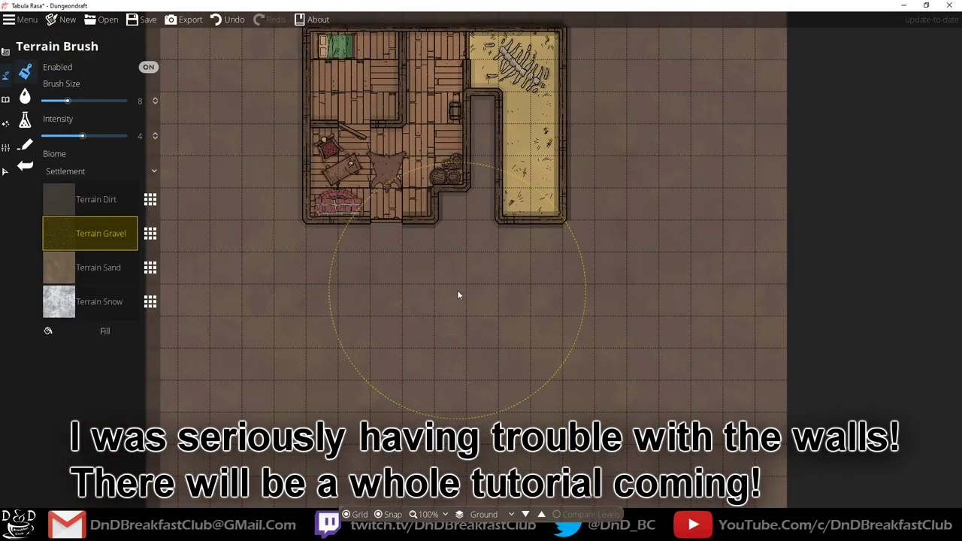
scroll(525, 225, "down", 5)
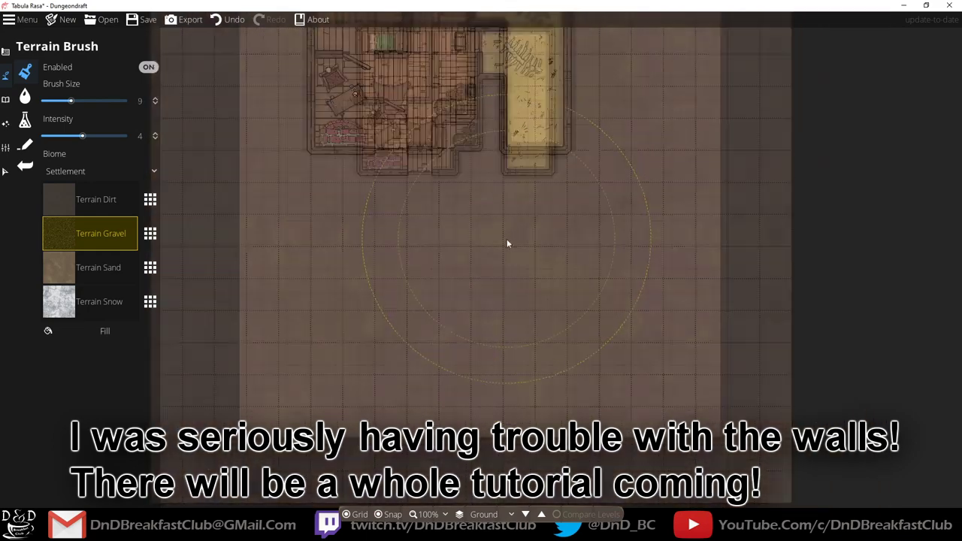
scroll(507, 245, "up", 2)
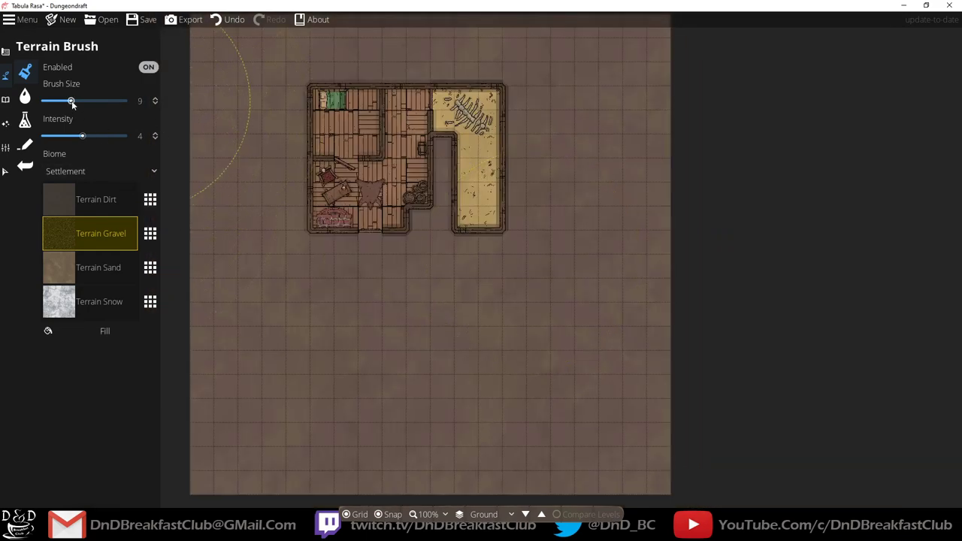
Review the options of the Water Brush, Material Brush and Path Tool, and return to the Terrain Brush.
left_click(25, 95)
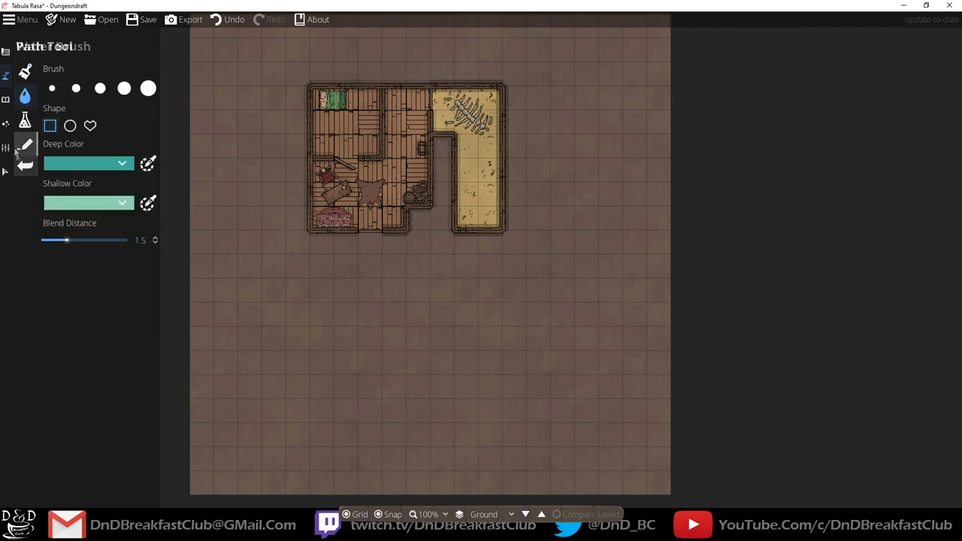
left_click(24, 125)
left_click(131, 174)
left_click(70, 174)
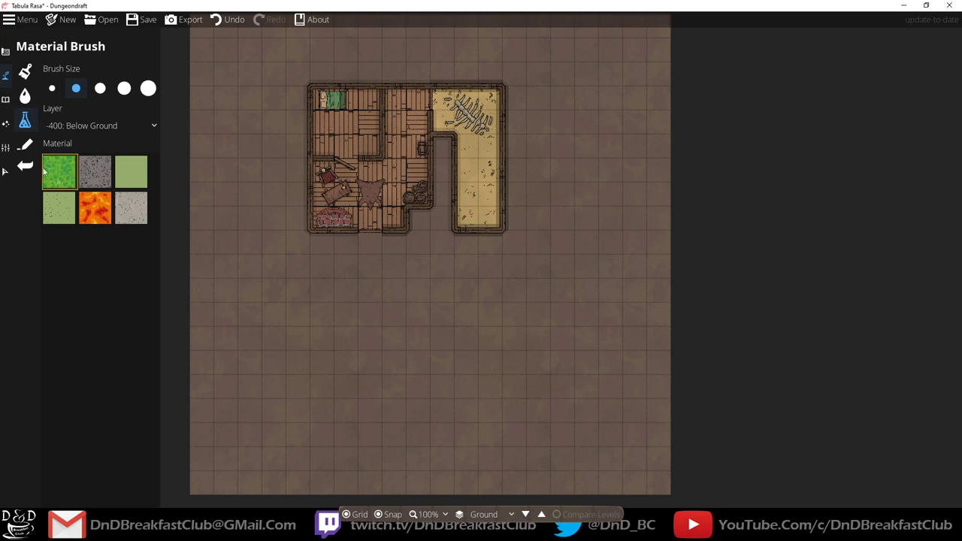
left_click(25, 144)
left_click(24, 71)
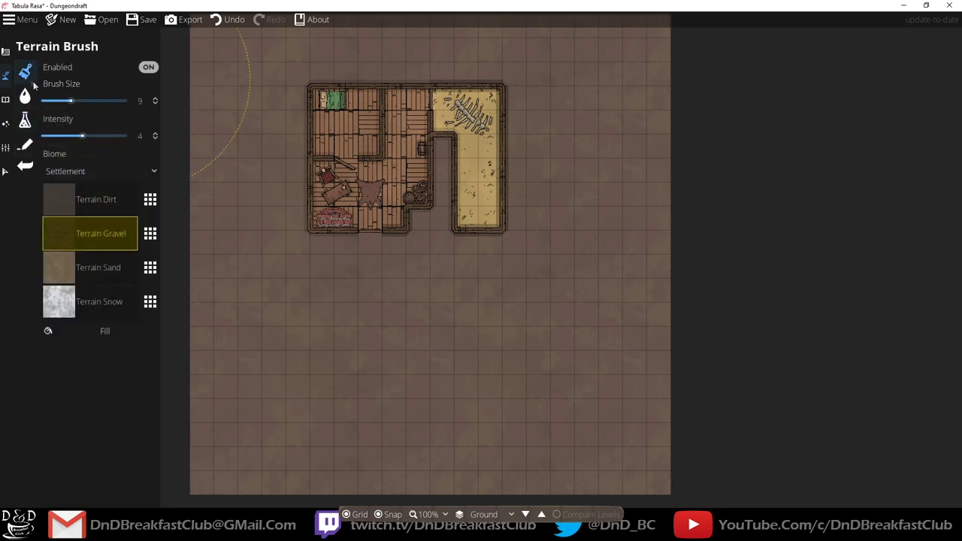
Select Terrain Dirt for the Terrain Brush and set the intensity to 3.8.
left_click(95, 268)
left_click(92, 298)
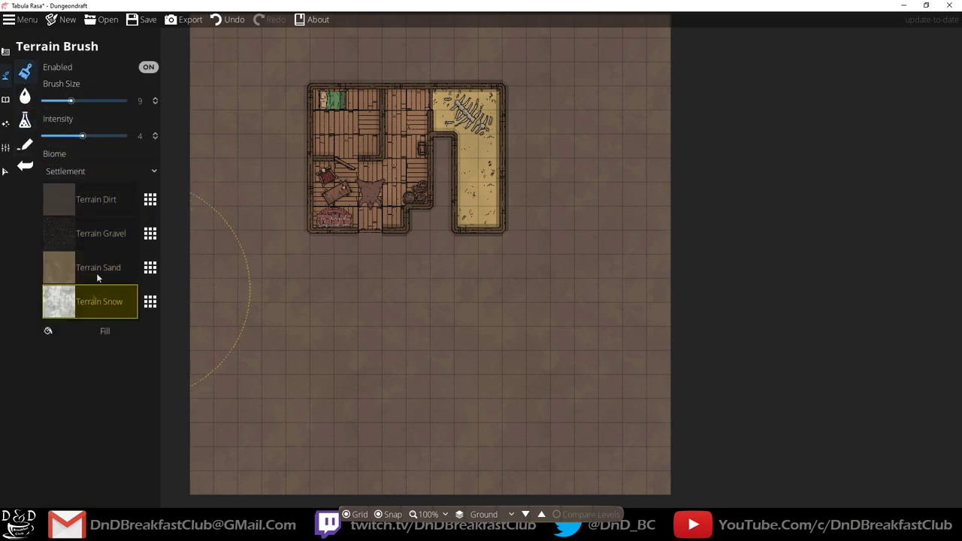
left_click(94, 202)
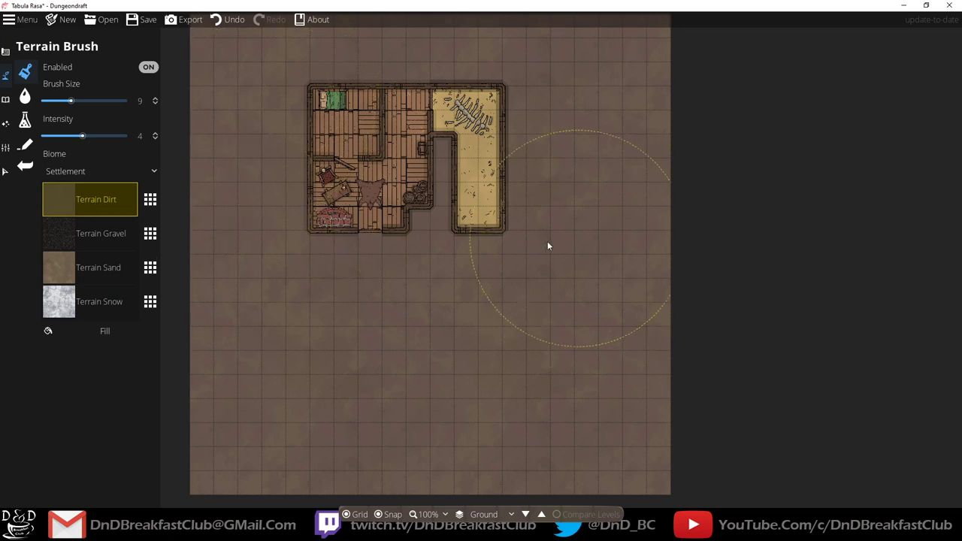
mouse_move(70, 101)
left_mouse_down()
mouse_move(91, 102)
mouse_move(70, 100)
left_mouse_up()
left_click(80, 137)
Try a Terrain Gravel stroke on the ground by the building's upper-left corner, and undo it.
left_click(63, 237)
mouse_move(279, 123)
left_mouse_down()
mouse_move(269, 92)
mouse_move(498, 127)
mouse_move(553, 225)
mouse_move(597, 143)
mouse_move(532, 65)
mouse_move(413, 32)
mouse_move(256, 52)
mouse_move(167, 165)
mouse_move(211, 30)
mouse_move(213, 121)
mouse_move(186, 361)
mouse_move(204, 456)
mouse_move(240, 252)
mouse_move(278, 131)
mouse_move(389, 75)
mouse_move(624, 72)
mouse_move(338, 25)
left_mouse_up()
key("ctrl+z")
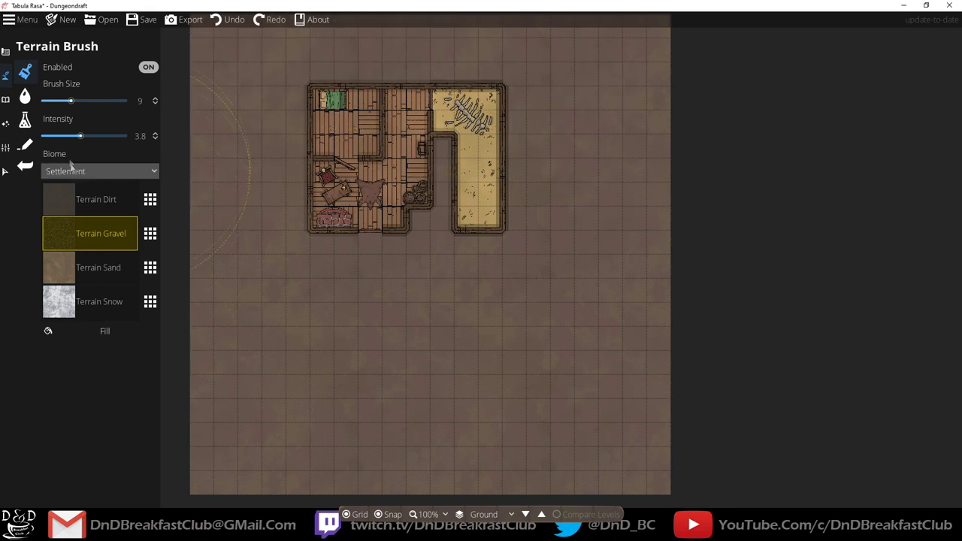
left_click(25, 145)
left_click(25, 71)
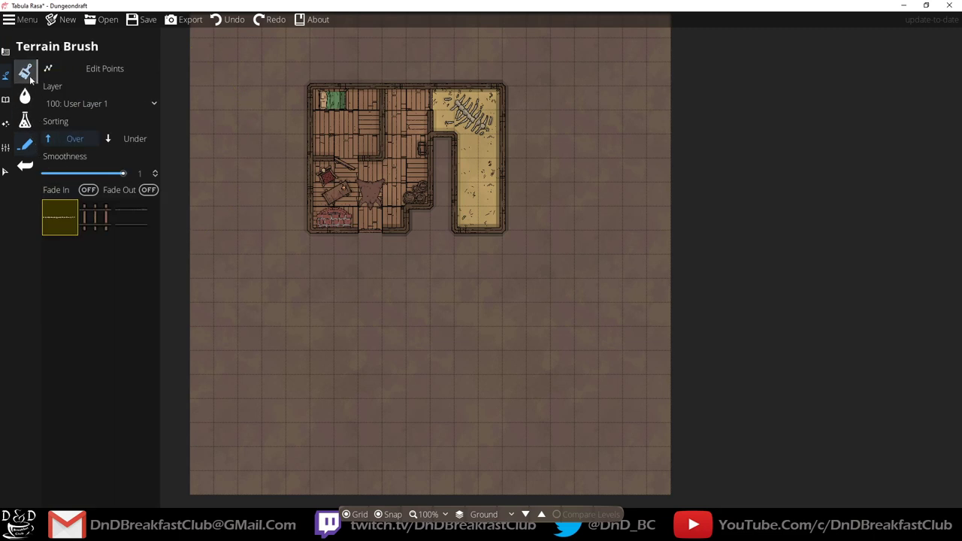
Switch the terrain biome to Prarie.
left_click(81, 170)
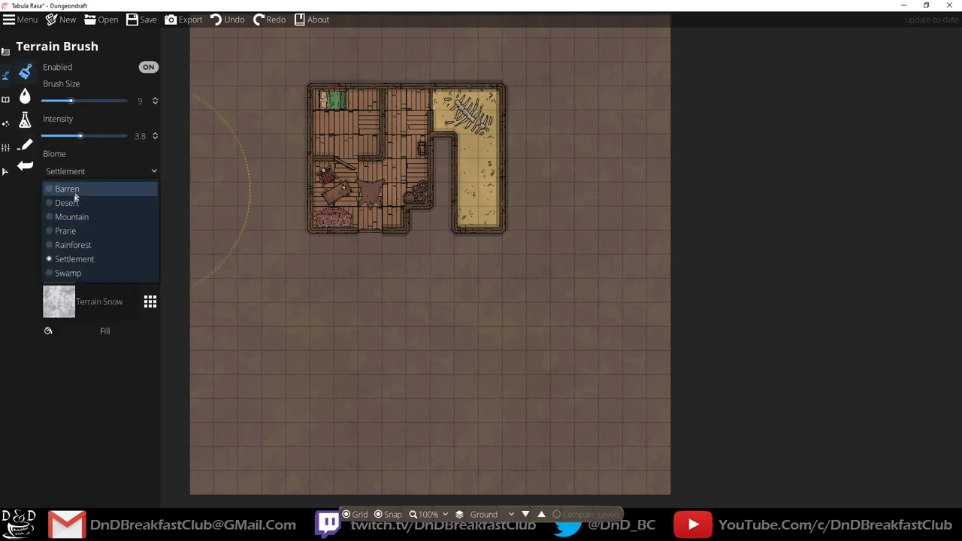
left_click(72, 232)
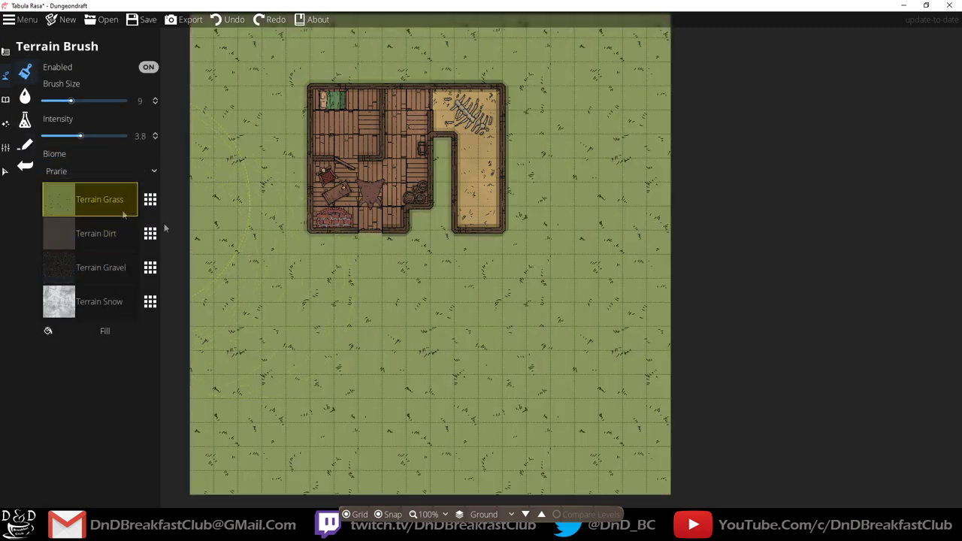
Preview the Rainforest, Settlement and Swamp biomes on the map and return to the Prarie biome.
left_click(60, 171)
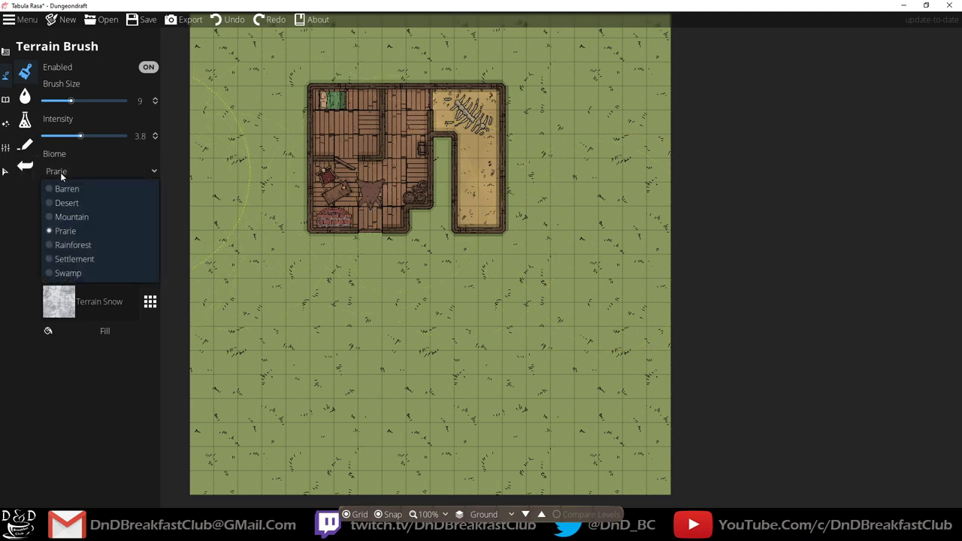
left_click(61, 245)
left_click(103, 172)
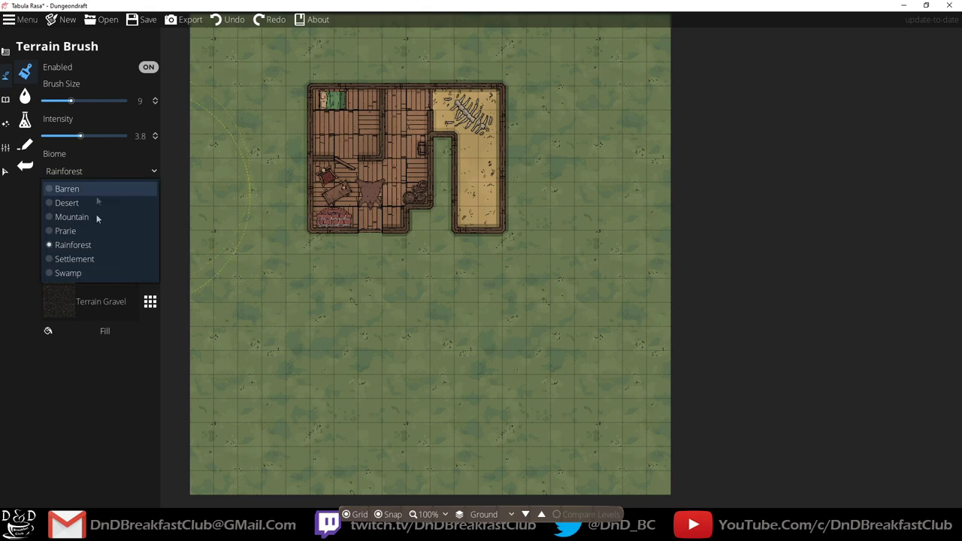
left_click(88, 262)
left_click(98, 172)
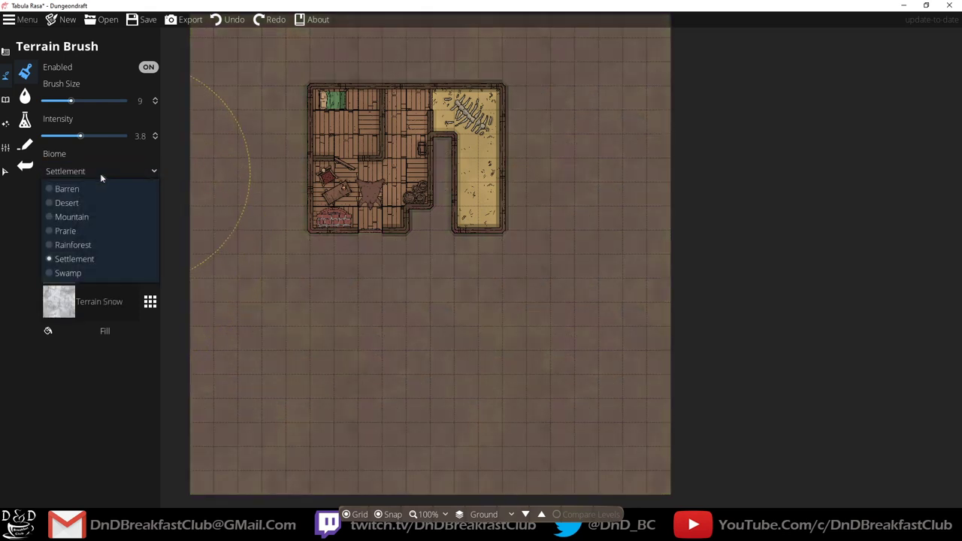
left_click(85, 273)
left_click(85, 173)
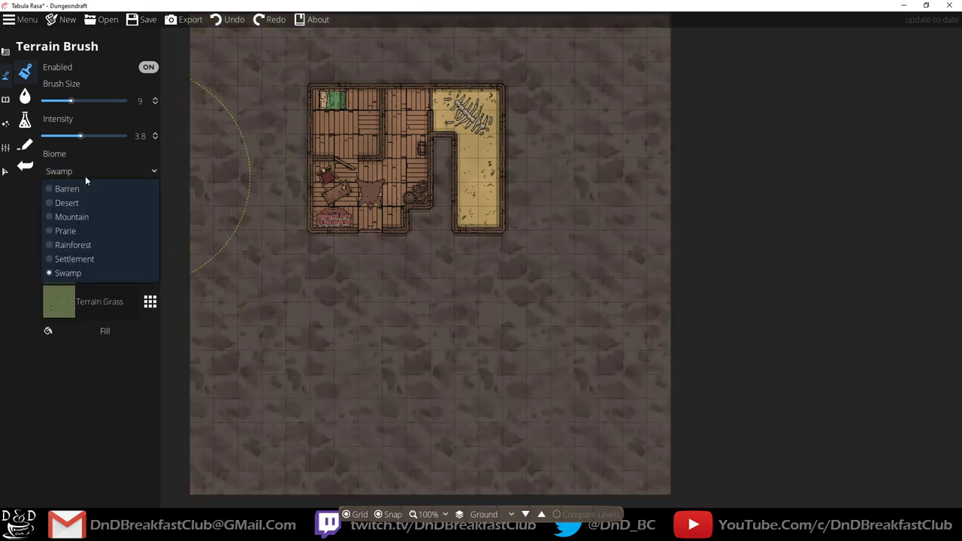
left_click(75, 231)
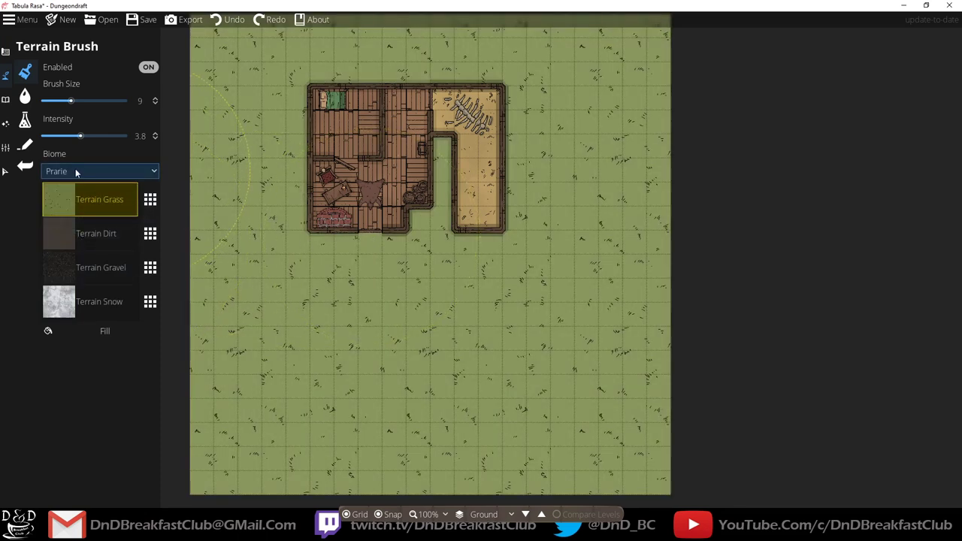
Select Terrain Gravel, lower the brush intensity to 3.1 and paint gravel over the map's upper-left corner.
left_click(83, 274)
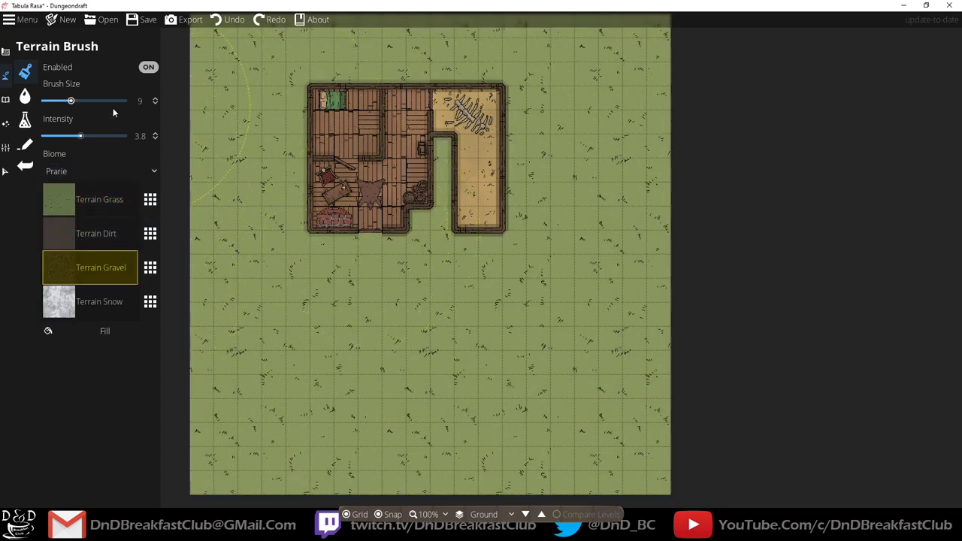
left_click_drag(81, 137, 39, 139)
left_click_drag(254, 286, 291, 90)
mouse_move(281, 112)
left_mouse_down()
mouse_move(261, 112)
mouse_move(248, 88)
left_mouse_up()
key("ctrl+z")
left_click_drag(286, 35, 279, 75)
left_click_drag(198, 145, 297, 41)
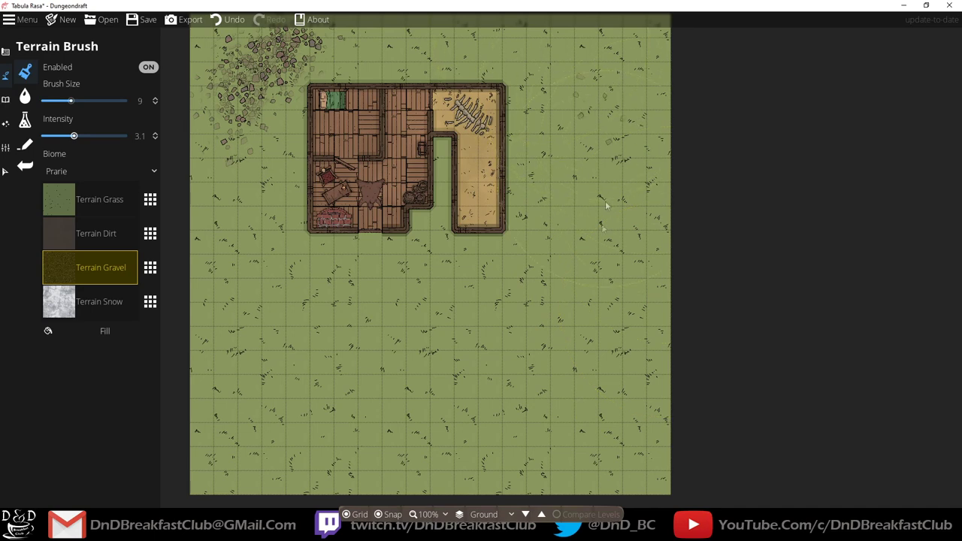
Try filling the whole map with Terrain Gravel and painting heavier gravel in the upper-left corner, undoing each attempt.
left_click(83, 333)
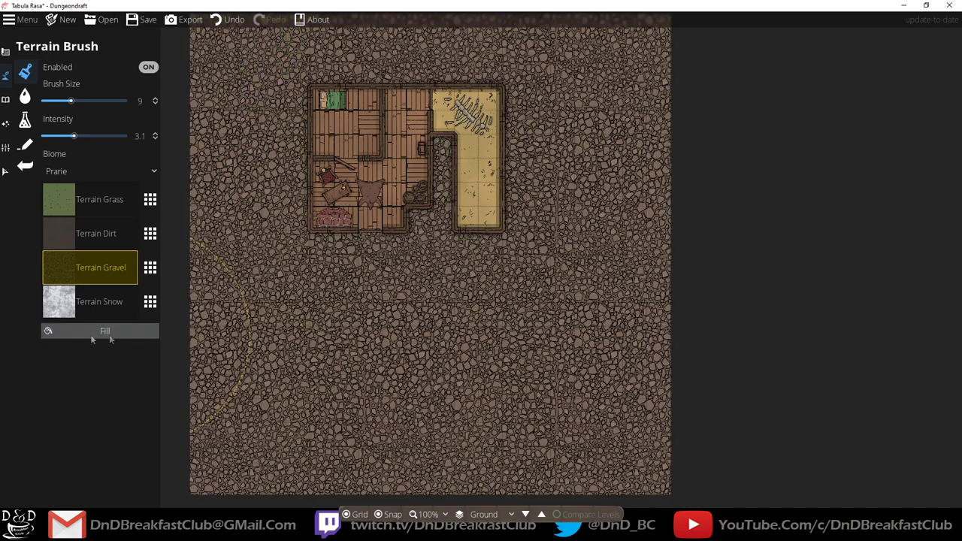
key("ctrl+z")
mouse_move(247, 152)
left_mouse_down()
mouse_move(192, 128)
mouse_move(277, 18)
left_mouse_up()
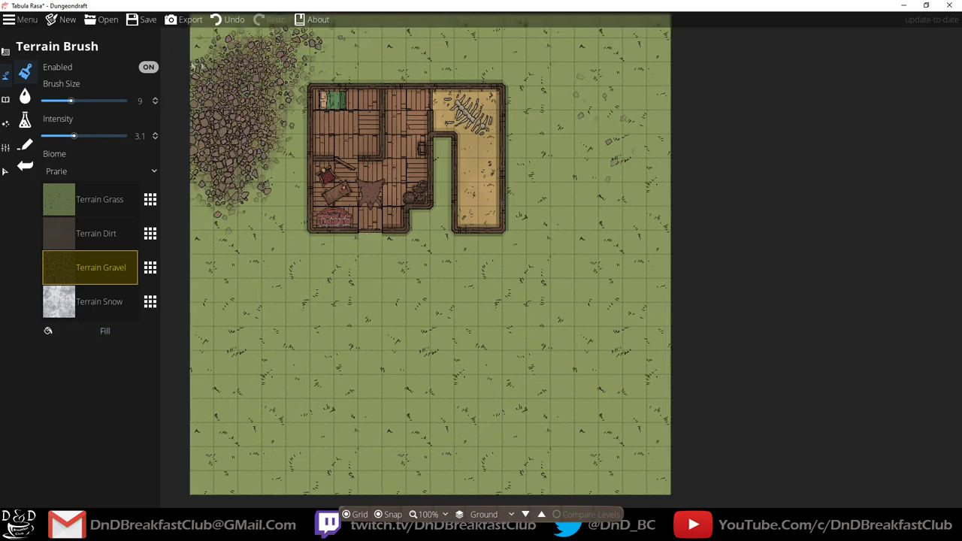
key("ctrl+z")
mouse_move(199, 56)
left_mouse_down()
mouse_move(472, 56)
mouse_move(614, 112)
mouse_move(623, 213)
mouse_move(513, 71)
mouse_move(326, 44)
mouse_move(248, 128)
left_mouse_up()
key("ctrl+z")
Lower the brush intensity to 1.6, test a gravel stroke in the upper-left corner and undo all the painted gravel.
left_click_drag(74, 136, 30, 137)
left_click(59, 136)
mouse_move(226, 150)
left_mouse_down()
mouse_move(221, 200)
mouse_move(210, 64)
mouse_move(339, 24)
left_mouse_up()
key("ctrl+z")
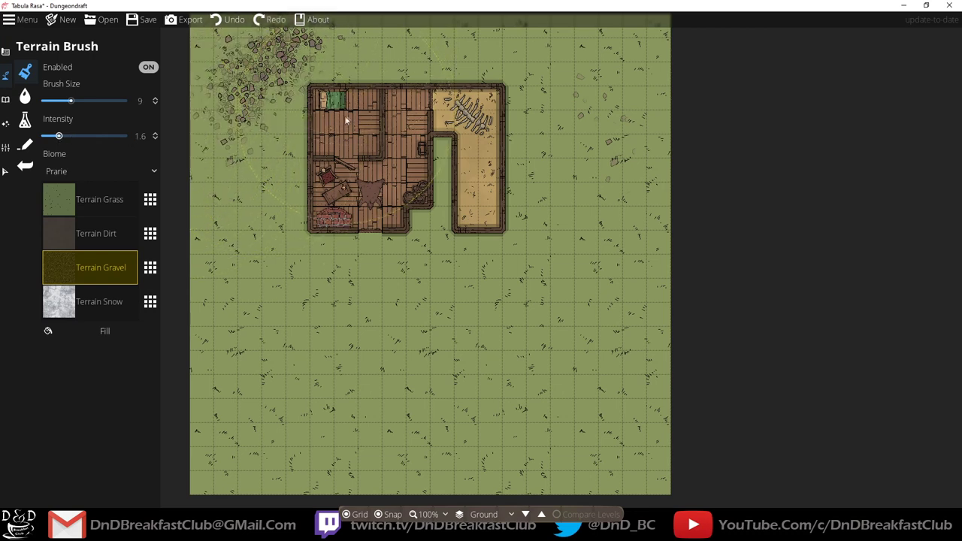
key("ctrl+z")
key("ctrl+z")
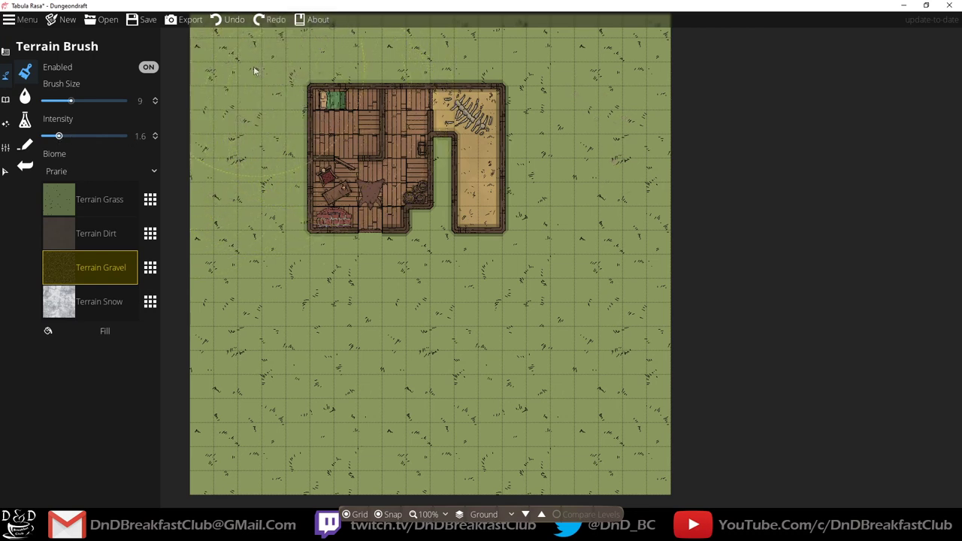
Try light gravel strokes on the grass around the building and undo them.
mouse_move(249, 253)
left_mouse_down()
mouse_move(255, 147)
mouse_move(277, 81)
mouse_move(319, 66)
mouse_move(178, 33)
mouse_move(168, 60)
mouse_move(168, 181)
mouse_move(182, 282)
left_mouse_up()
mouse_move(247, 284)
left_mouse_down()
mouse_move(238, 92)
mouse_move(191, 286)
mouse_move(296, 382)
mouse_move(243, 112)
mouse_move(494, 47)
mouse_move(331, 38)
mouse_move(513, 38)
mouse_move(552, 56)
left_mouse_up()
key("ctrl+z")
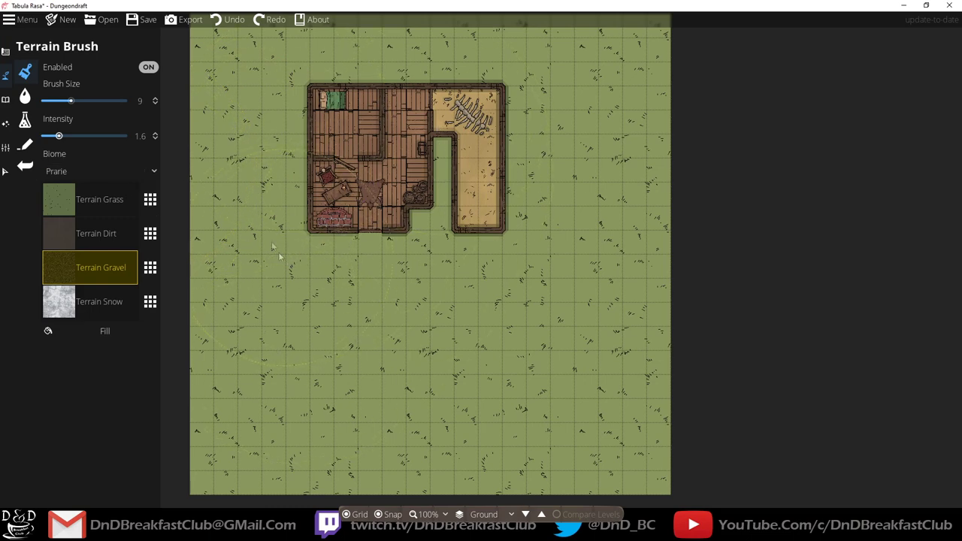
mouse_move(268, 110)
left_mouse_down()
mouse_move(303, 155)
mouse_move(294, 168)
left_mouse_up()
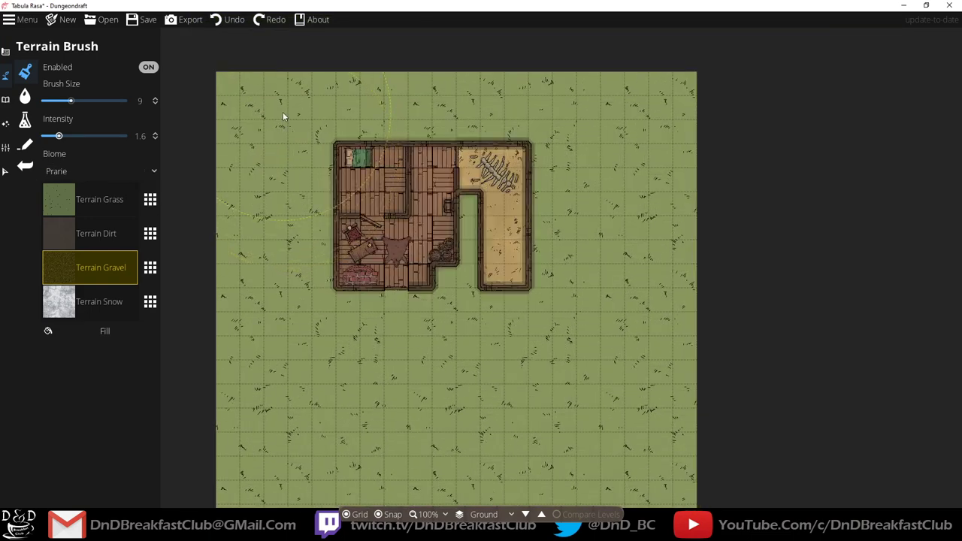
mouse_move(275, 135)
left_mouse_down()
mouse_move(296, 118)
mouse_move(349, 108)
mouse_move(473, 109)
mouse_move(300, 114)
mouse_move(273, 126)
left_mouse_up()
key("ctrl+z")
Paint a light gravel patch on the grass along the building's left side, undoing the extra stroke.
left_click_drag(246, 273, 256, 124)
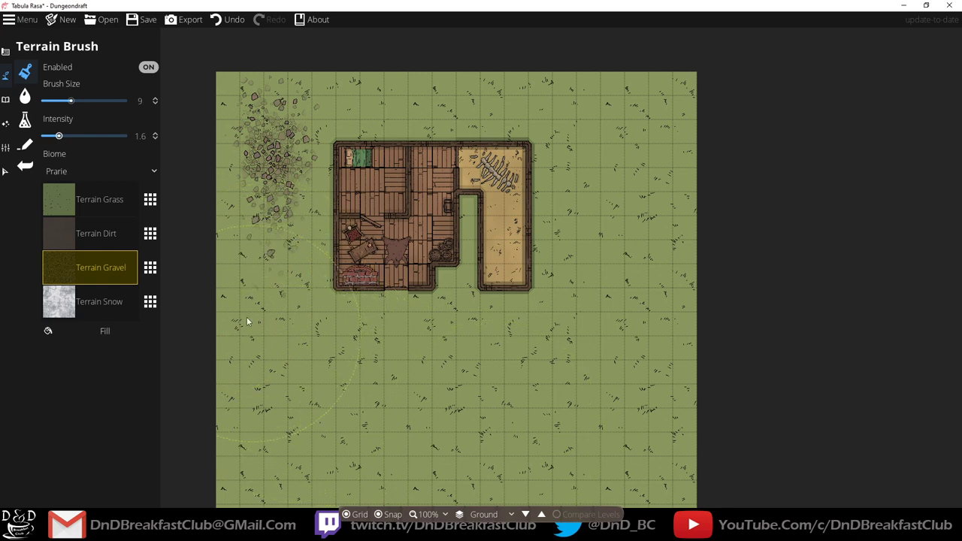
mouse_move(247, 322)
left_mouse_down()
mouse_move(229, 220)
mouse_move(236, 188)
left_mouse_up()
key("ctrl+z")
Try several gravel strokes on the grass below the building and undo them.
left_click_drag(277, 348, 340, 415)
key("ctrl+z")
mouse_move(370, 395)
left_mouse_down()
mouse_move(336, 391)
mouse_move(289, 325)
mouse_move(276, 232)
mouse_move(294, 264)
left_mouse_up()
key("ctrl+z")
key("ctrl+z")
left_click_drag(365, 396, 325, 374)
key("ctrl+z")
mouse_move(308, 336)
left_mouse_down()
mouse_move(312, 388)
mouse_move(376, 414)
left_mouse_up()
key("ctrl+z")
key("ctrl+z")
key("ctrl+z")
Paint more gravel strokes along the map's left side, undoing and then redoing the last one.
left_click_drag(252, 169, 209, 322)
key("ctrl+z")
left_click(225, 454)
mouse_move(254, 382)
left_mouse_down()
mouse_move(216, 224)
mouse_move(218, 110)
mouse_move(199, 82)
mouse_move(128, 60)
left_mouse_up()
key("ctrl+z")
key("ctrl+y")
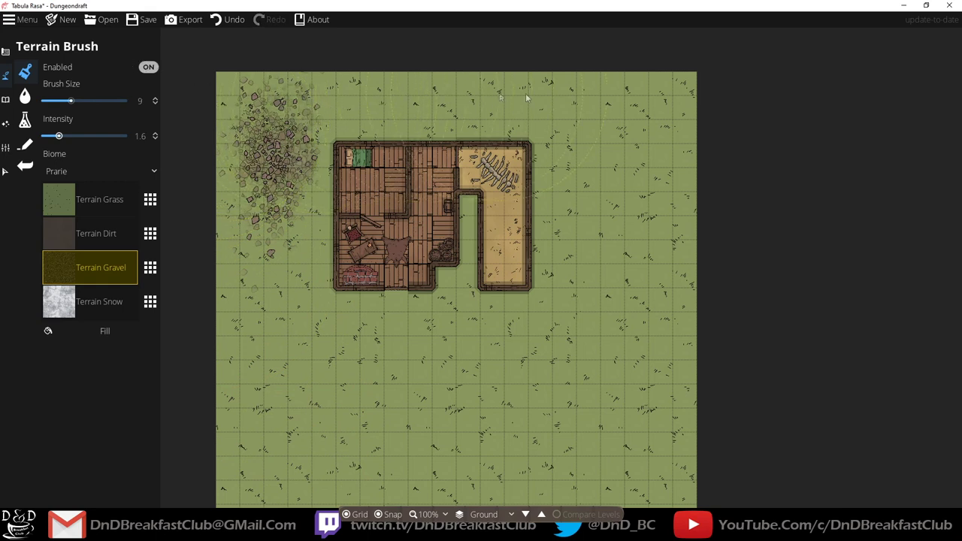
Try thickening the gravel patch and swapping its texture to Terrain Cracked Earth, then undo the strokes and restore Terrain Gravel.
mouse_move(373, 126)
left_mouse_down()
mouse_move(94, 245)
mouse_move(46, 277)
left_mouse_up()
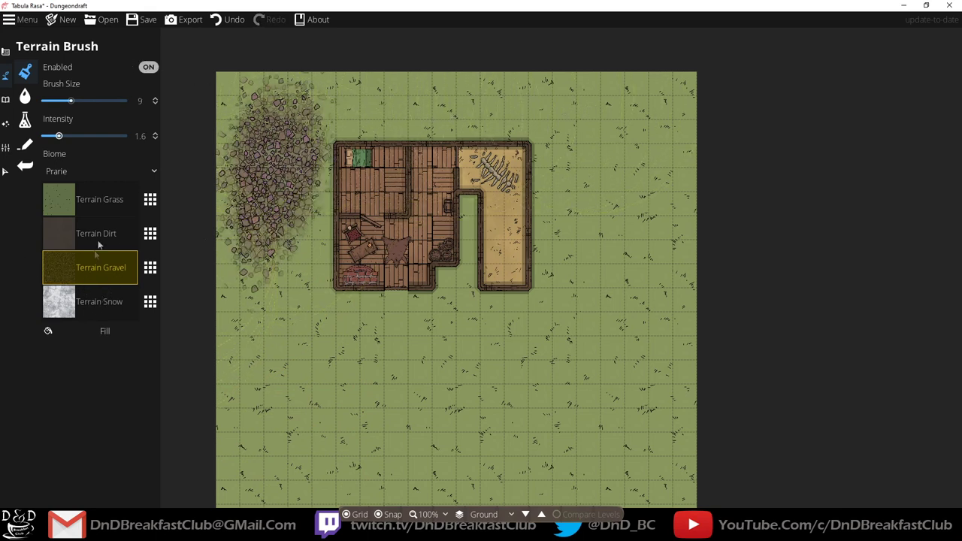
left_click(150, 268)
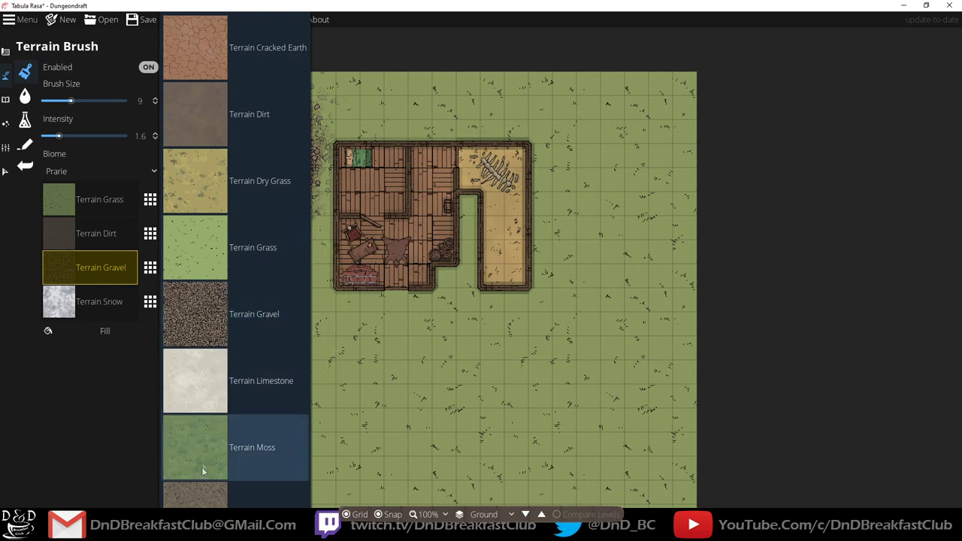
left_click(197, 64)
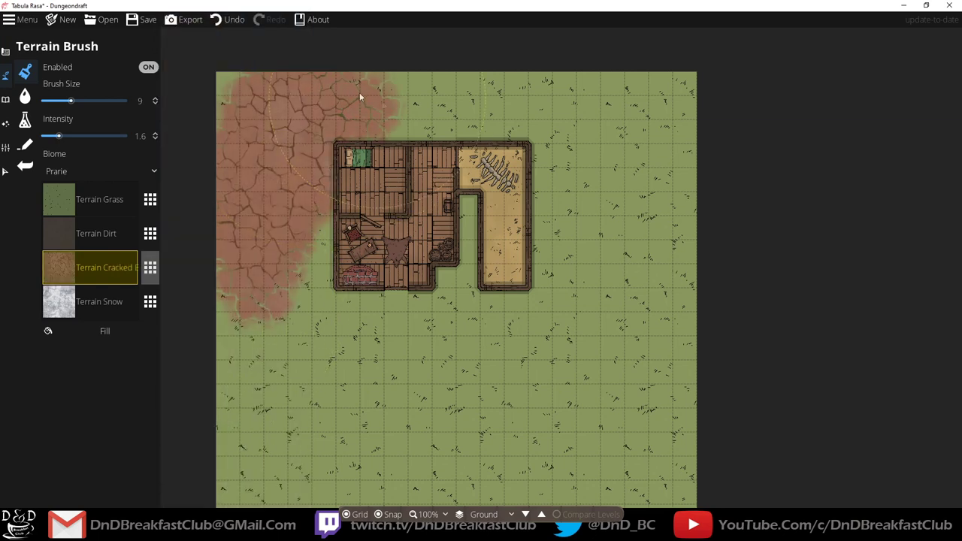
key("ctrl+z")
key("ctrl+z")
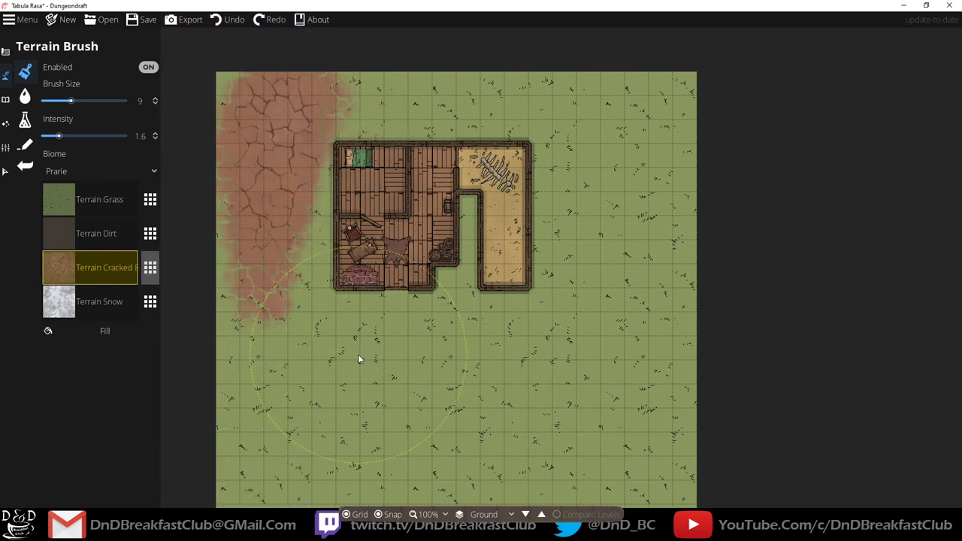
left_click(149, 268)
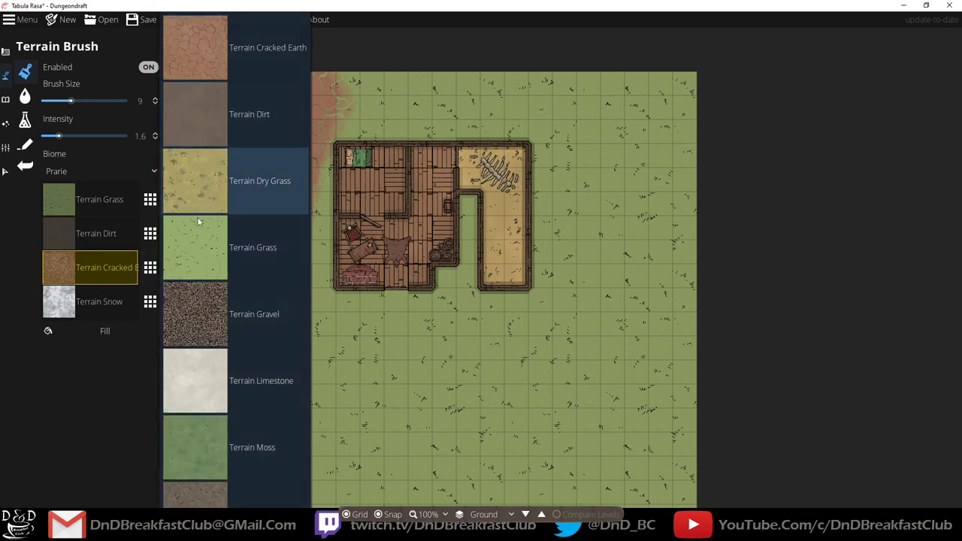
left_click(234, 332)
left_click(150, 268)
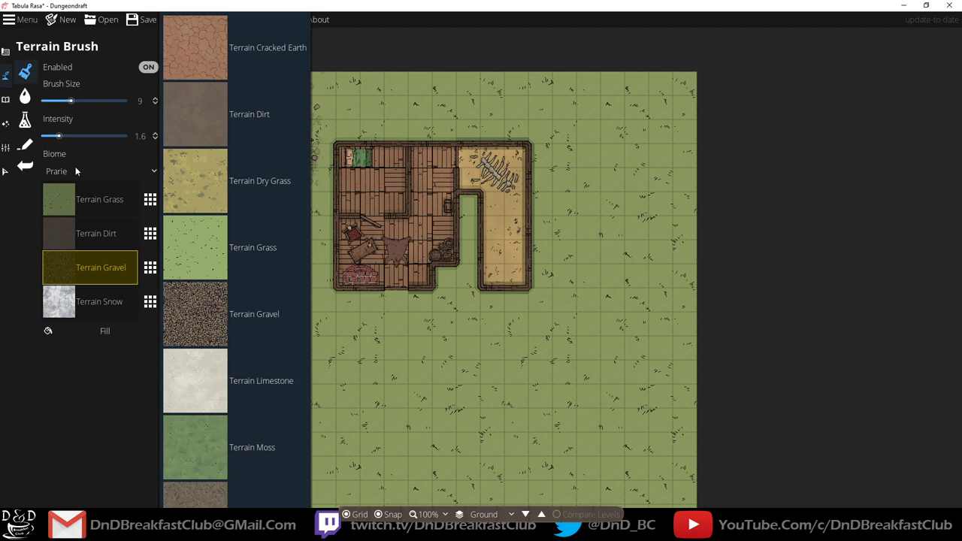
left_click(103, 171)
left_click(121, 147)
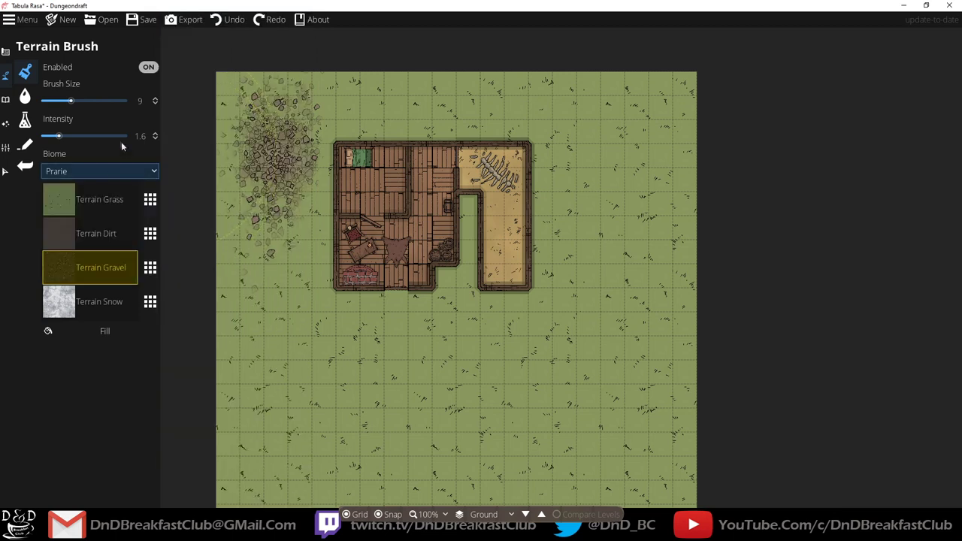
Try a larger brush size, return it to 9, and switch the terrain off and on again.
mouse_move(73, 104)
left_mouse_down()
mouse_move(109, 103)
mouse_move(73, 104)
mouse_move(92, 105)
left_mouse_up()
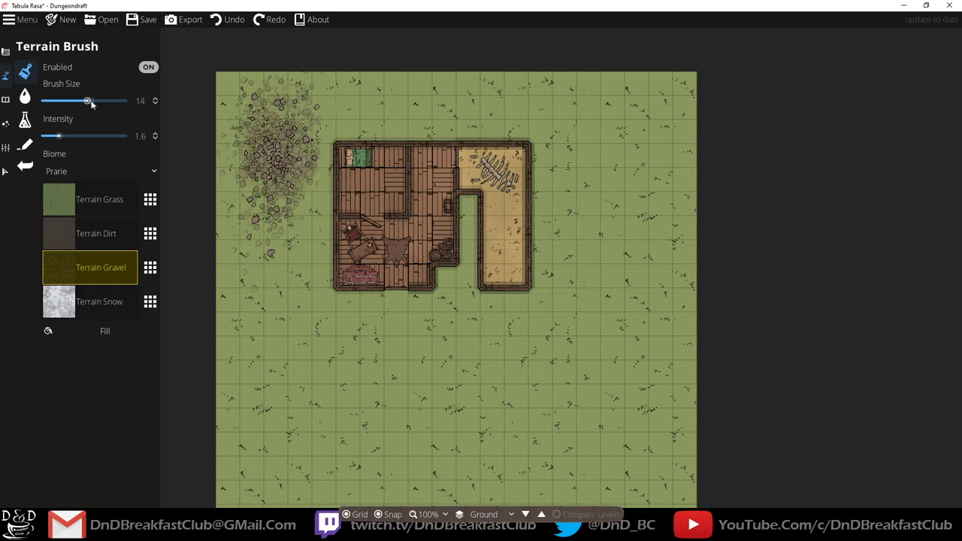
left_click(148, 68)
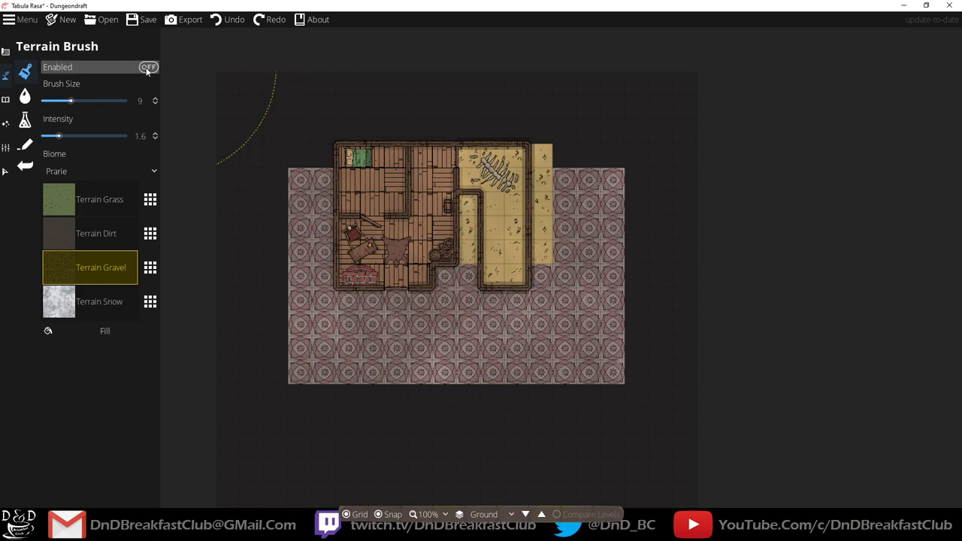
left_click(147, 67)
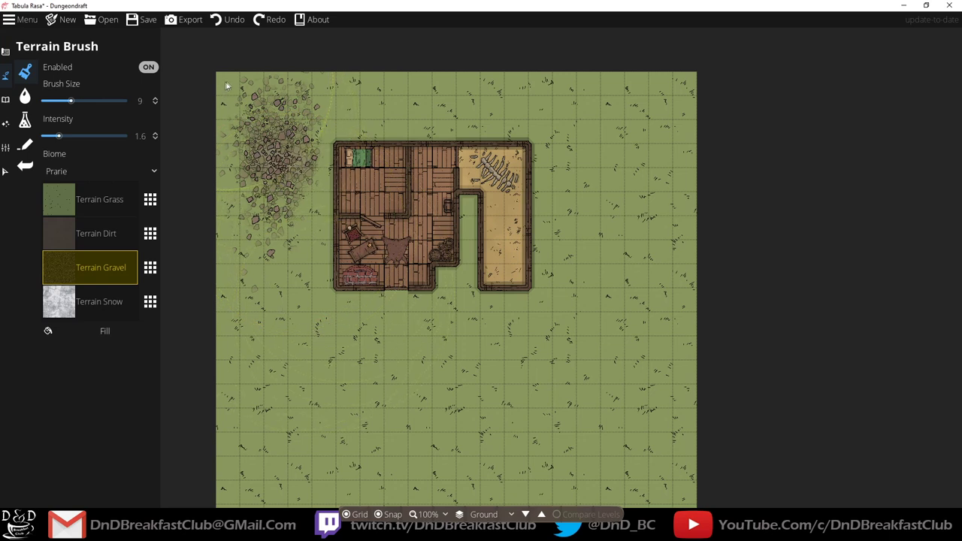
Try extending the gravel patch with strokes along its left and lower sides, undoing the unwanted ones.
left_click_drag(225, 86, 242, 86)
key("ctrl+z")
left_click_drag(264, 248, 278, 299)
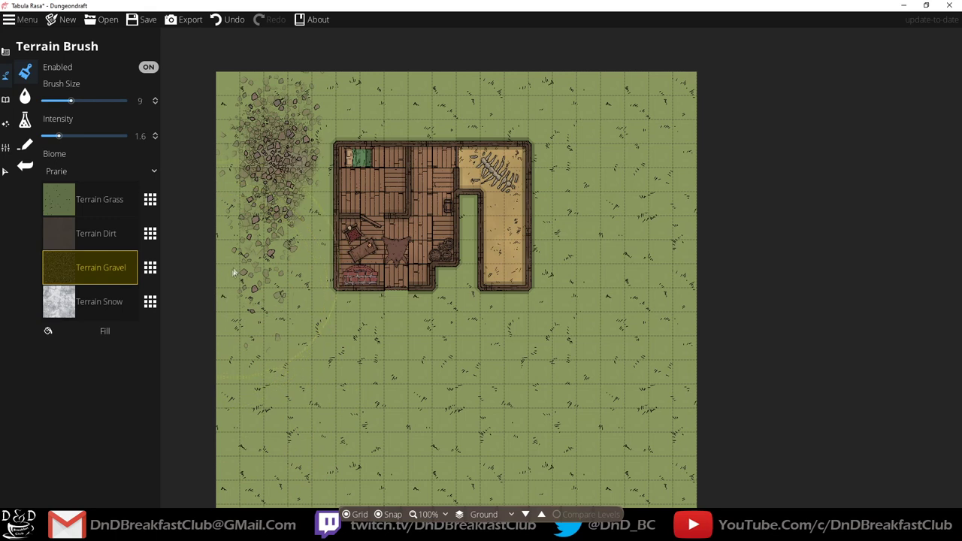
mouse_move(233, 161)
left_mouse_down()
mouse_move(163, 54)
mouse_move(137, 98)
mouse_move(56, 175)
left_mouse_up()
key("ctrl+z")
Set the brush size to 5, test a dense gravel stroke on the map's left edge and undo the recent gravel strokes.
scroll(223, 187, "down", 2)
scroll(233, 174, "up", 1)
mouse_move(230, 189)
left_mouse_down()
mouse_move(148, 259)
mouse_move(113, 323)
mouse_move(227, 198)
mouse_move(175, 296)
left_mouse_up()
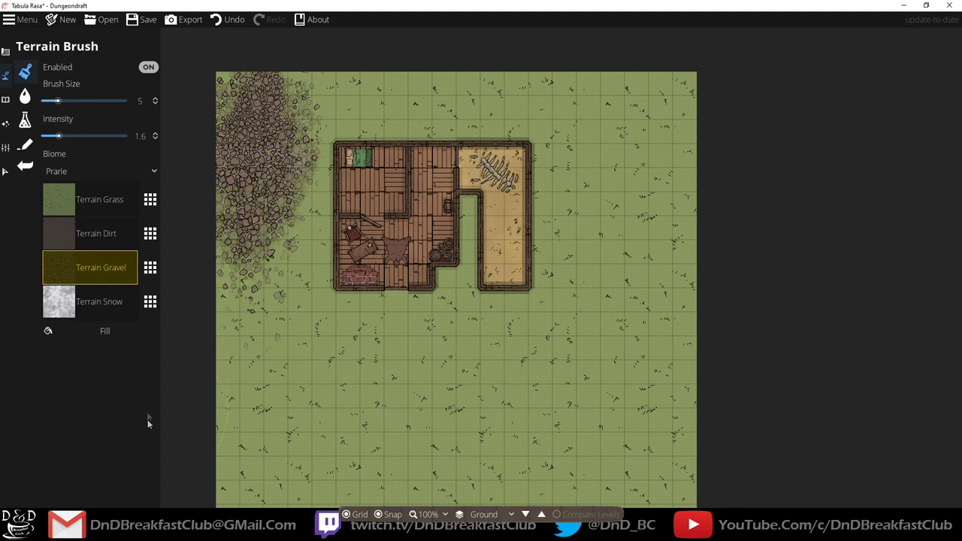
key("ctrl+z")
key("ctrl+z")
key("ctrl+z")
key("ctrl+z")
key("ctrl+z")
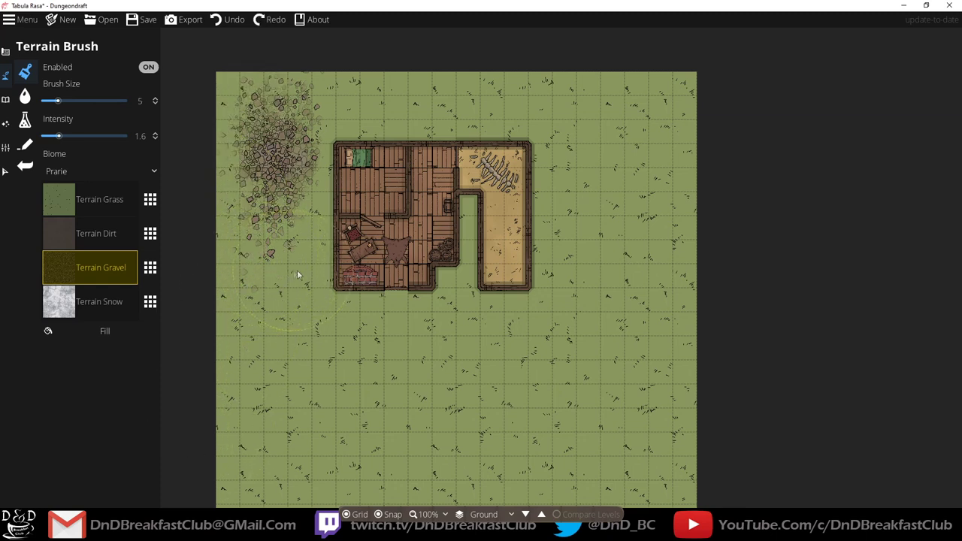
key("ctrl+z")
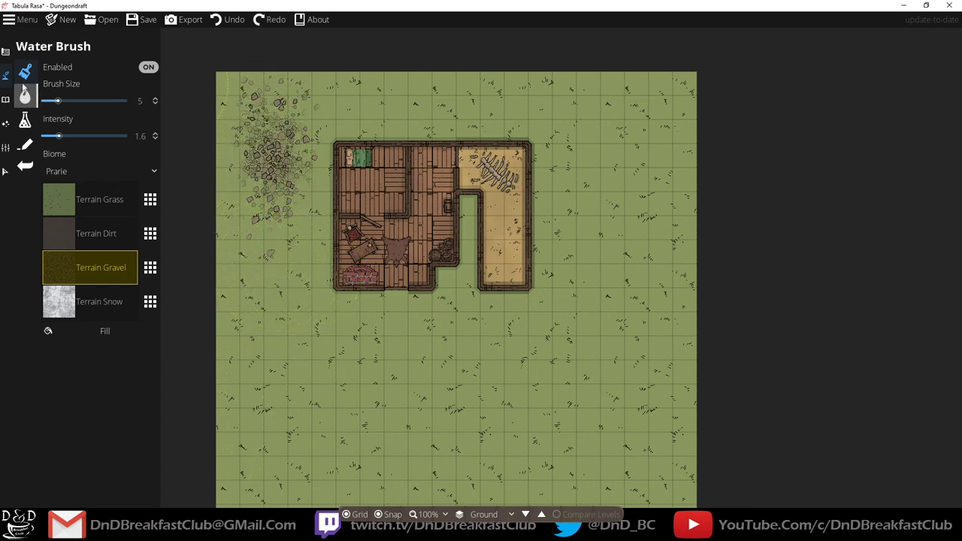
Draw a looping railway track below the building with the Path Tool, using the track style with wooden ties.
left_click(32, 99)
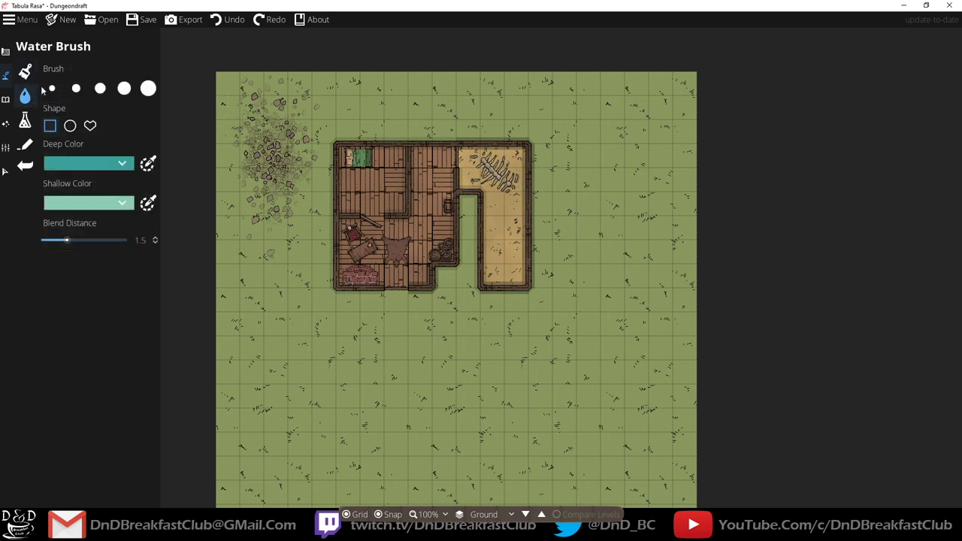
left_click(31, 124)
left_click(27, 143)
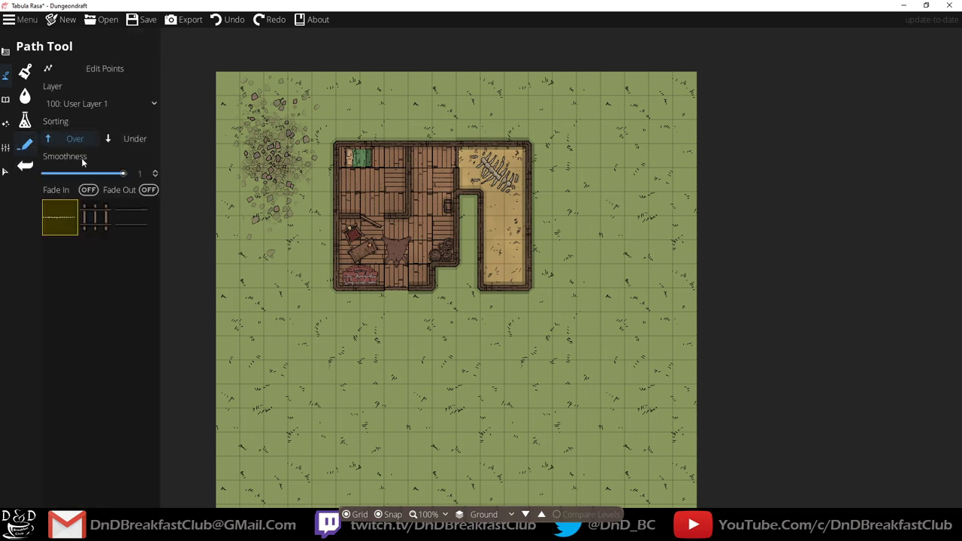
left_click(109, 223)
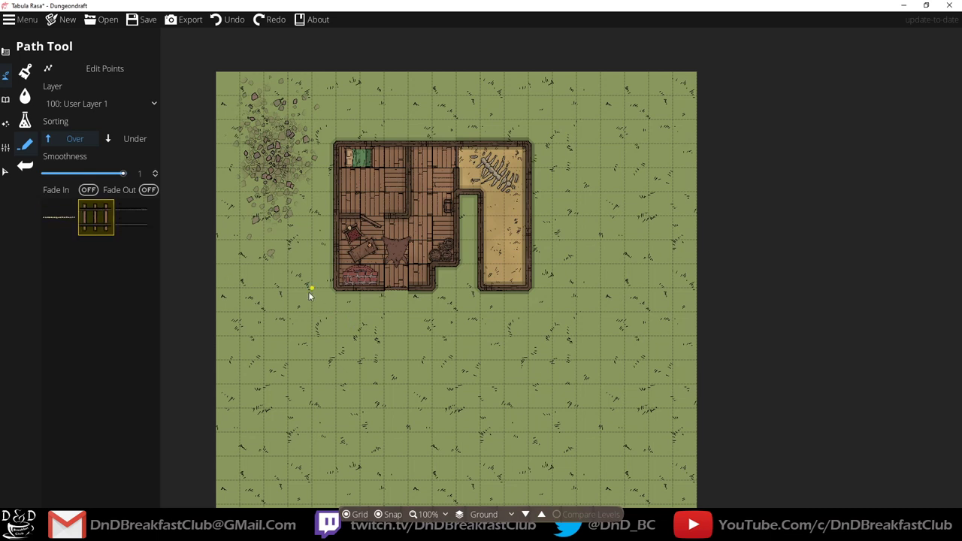
mouse_move(308, 295)
left_mouse_down()
mouse_move(333, 392)
mouse_move(431, 406)
mouse_move(559, 398)
mouse_move(613, 369)
mouse_move(533, 438)
mouse_move(358, 413)
mouse_move(332, 348)
mouse_move(419, 431)
mouse_move(454, 446)
mouse_move(373, 399)
mouse_move(406, 324)
left_mouse_up()
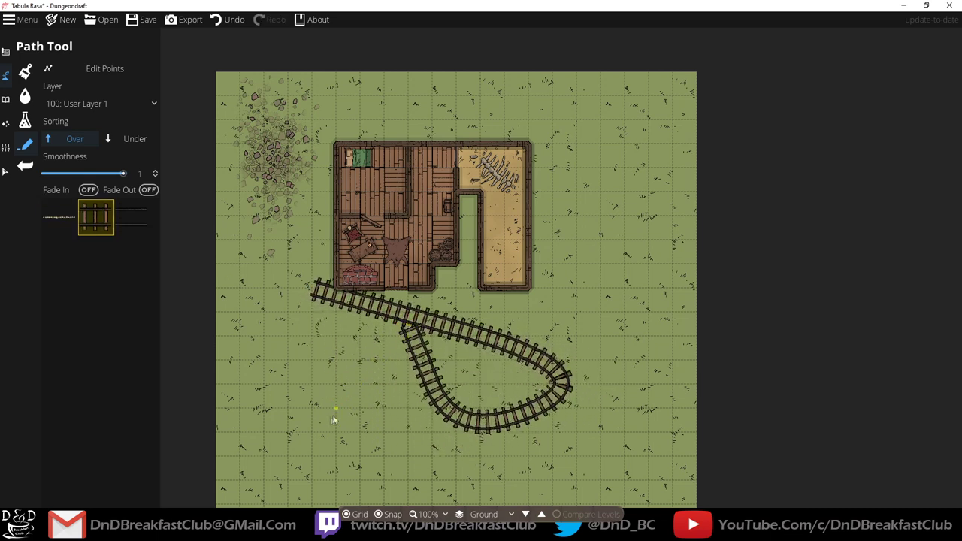
Undo the railway track below the building and switch to the Scatter Tool for placing objects.
key("ctrl+z")
left_click(24, 120)
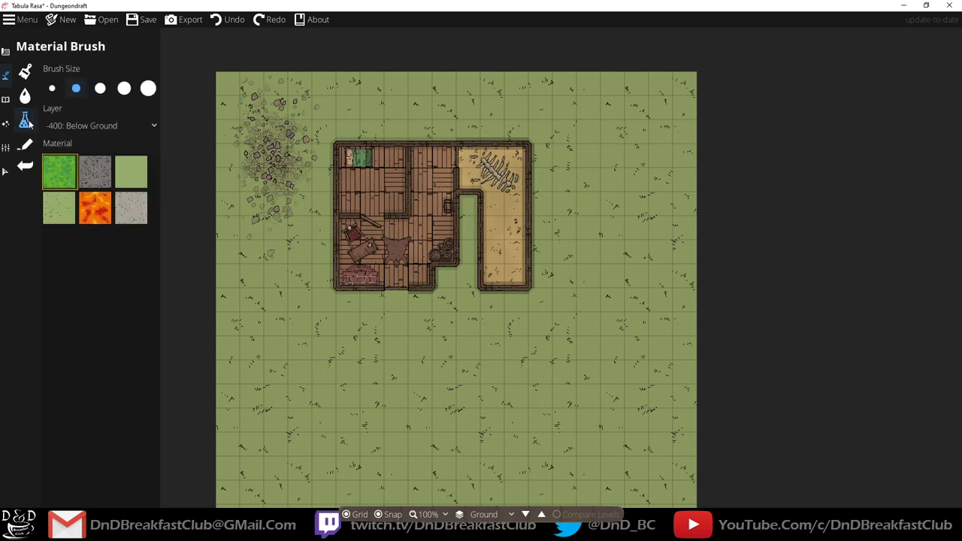
left_click(6, 102)
left_click(57, 95)
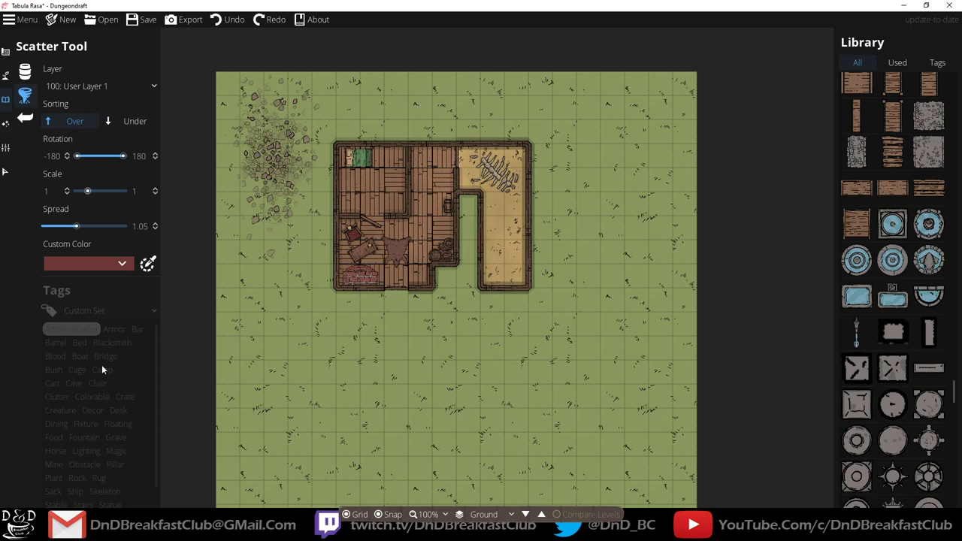
Filter the scatter library to the Tree tag and select the leafy green tree cluster.
left_click(76, 491)
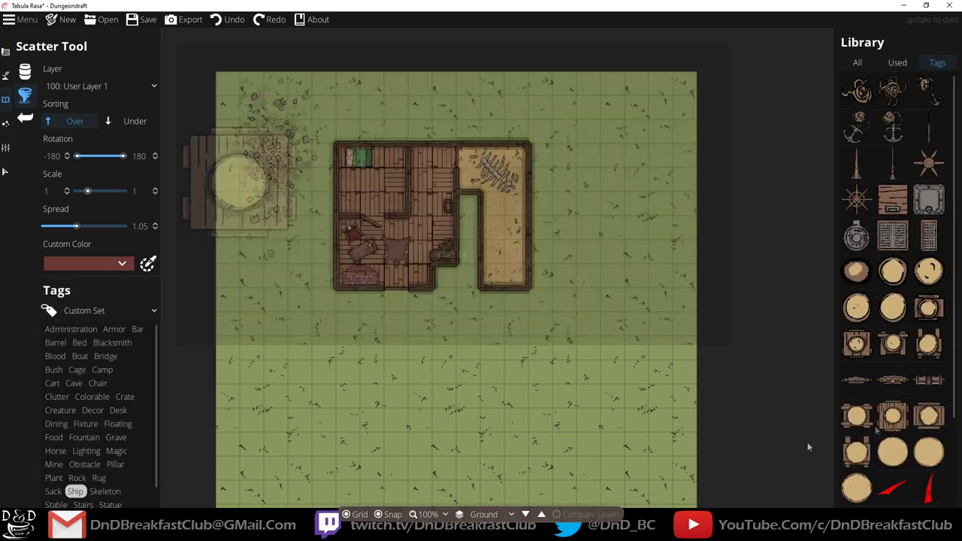
left_click(104, 492)
left_click(84, 503)
scroll(132, 500, "down", 1)
left_click(90, 504)
left_click(893, 380)
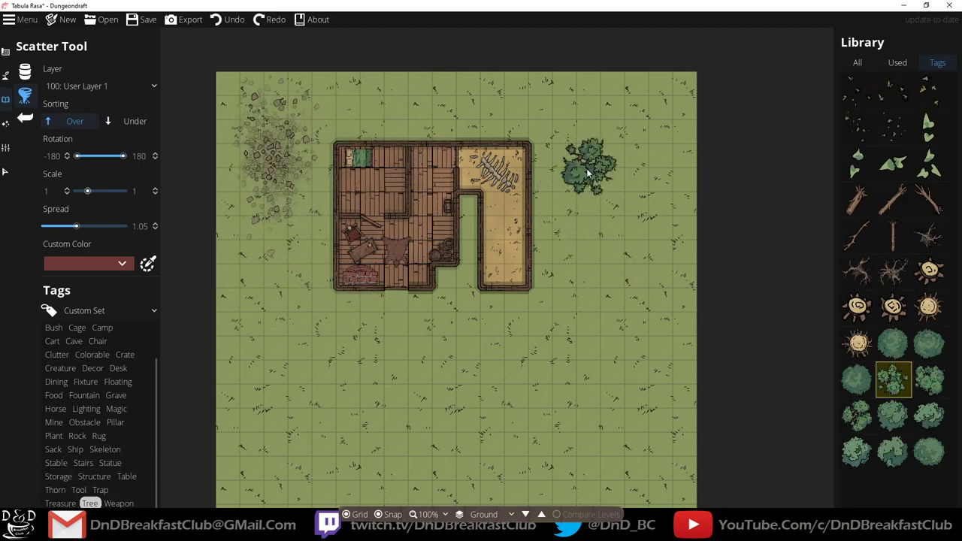
Set the scatter scale range to 0.1–4 and choose the first dense round green tree.
scroll(588, 172, "down", 5)
scroll(587, 171, "up", 5)
left_click_drag(378, 350, 592, 184)
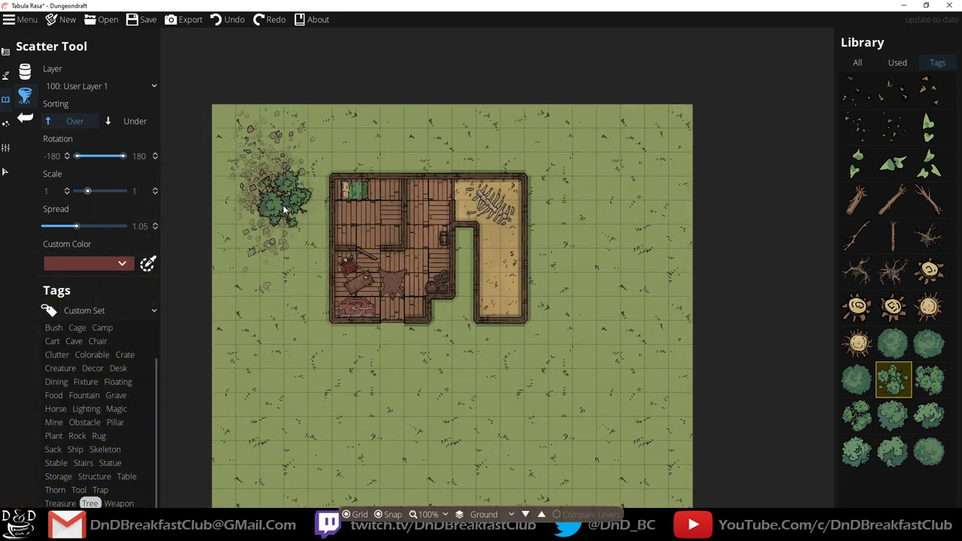
left_click_drag(87, 192, 90, 194)
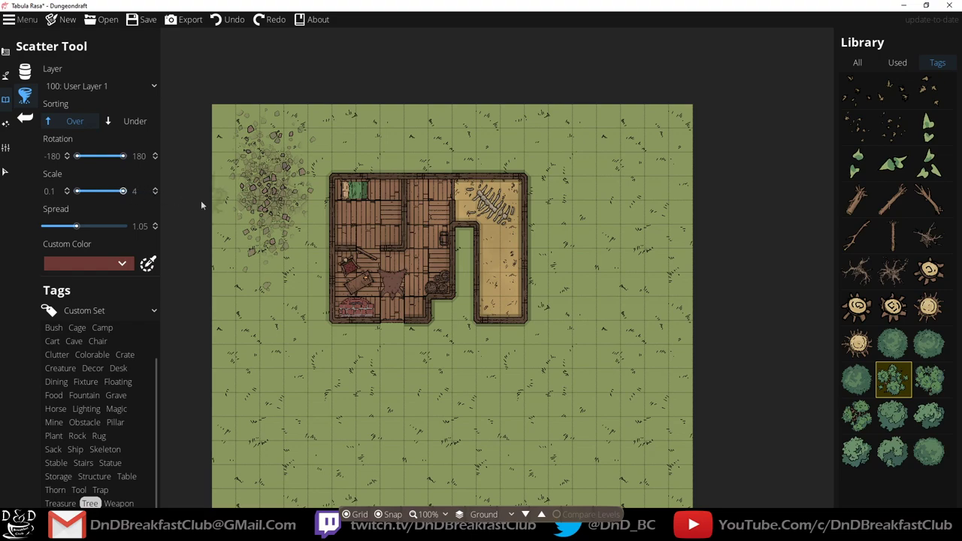
scroll(614, 235, "up", 3)
scroll(601, 218, "down", 2)
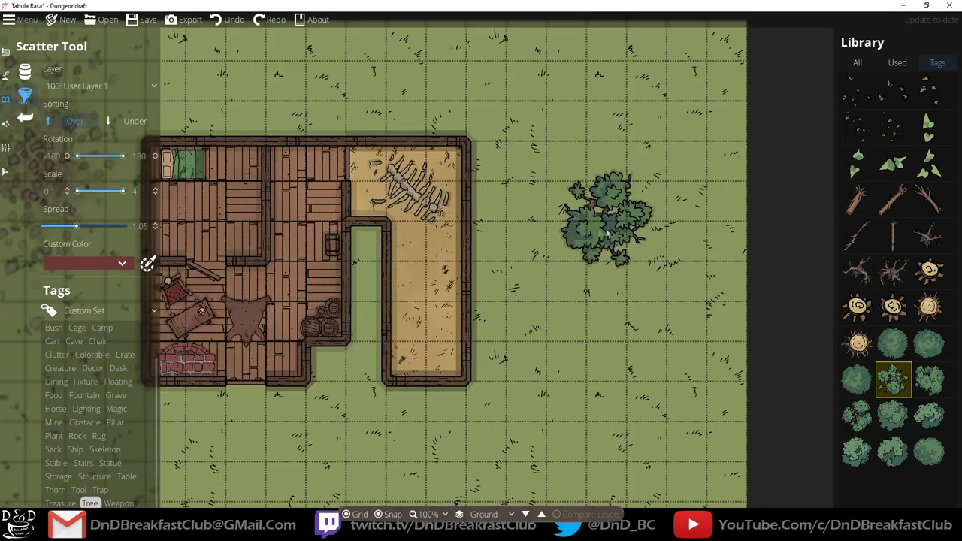
left_click_drag(571, 196, 639, 251)
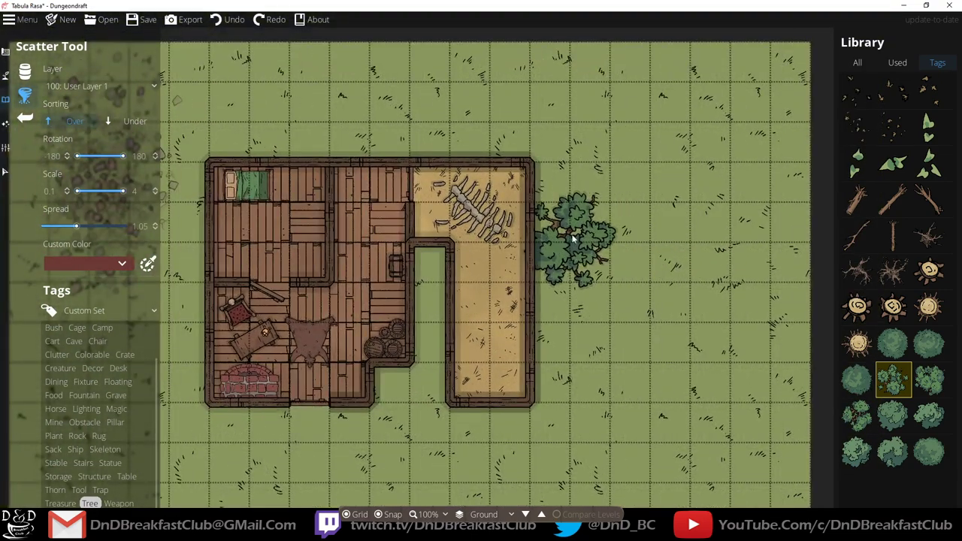
left_click(894, 344)
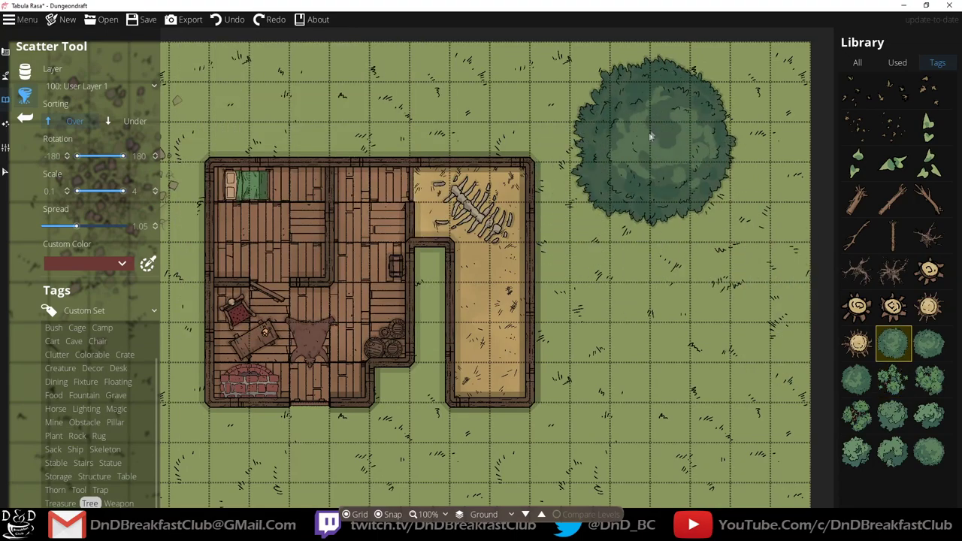
Try scattering round trees along the map's right, bottom and left edges, and reduce the maximum scale to 1.59.
left_click(693, 121)
left_click(722, 301)
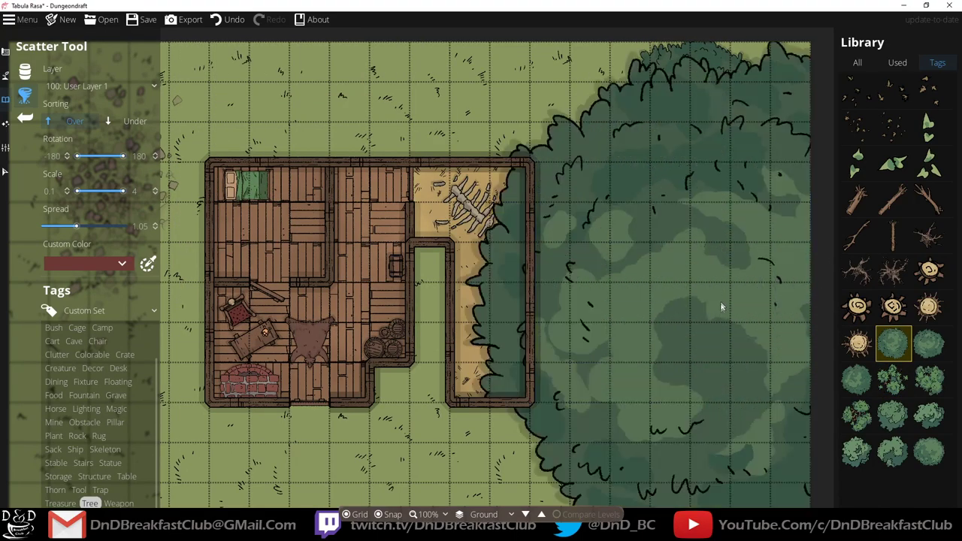
scroll(703, 318, "down", 5)
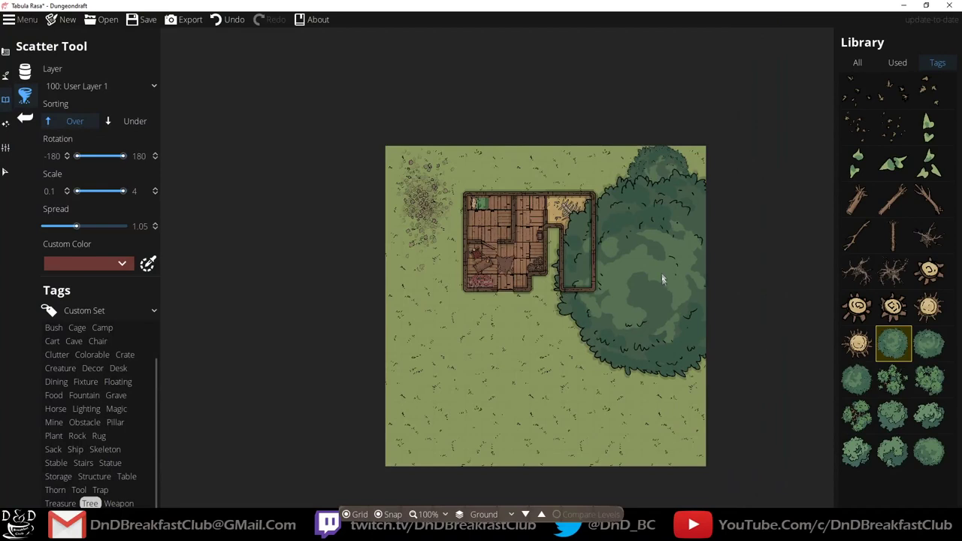
left_click(558, 454)
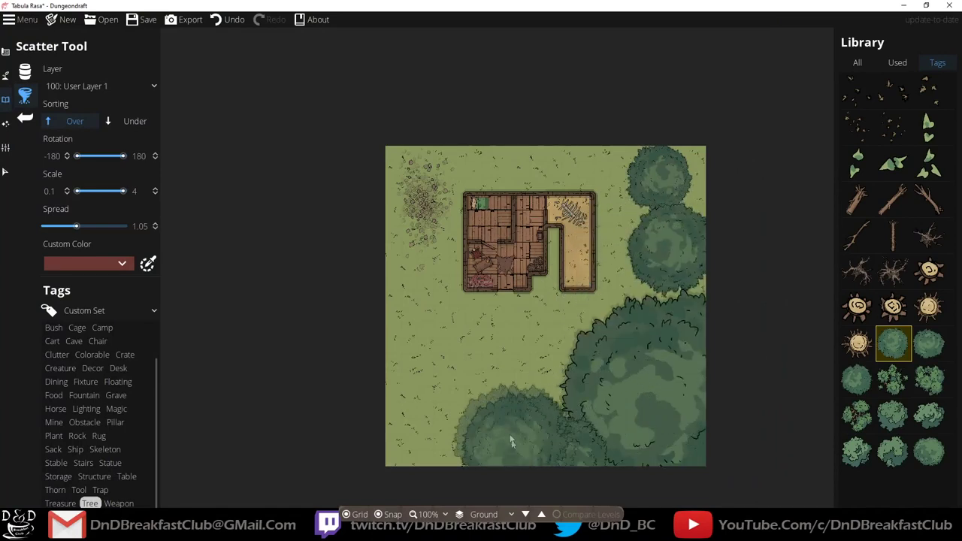
left_click(490, 451)
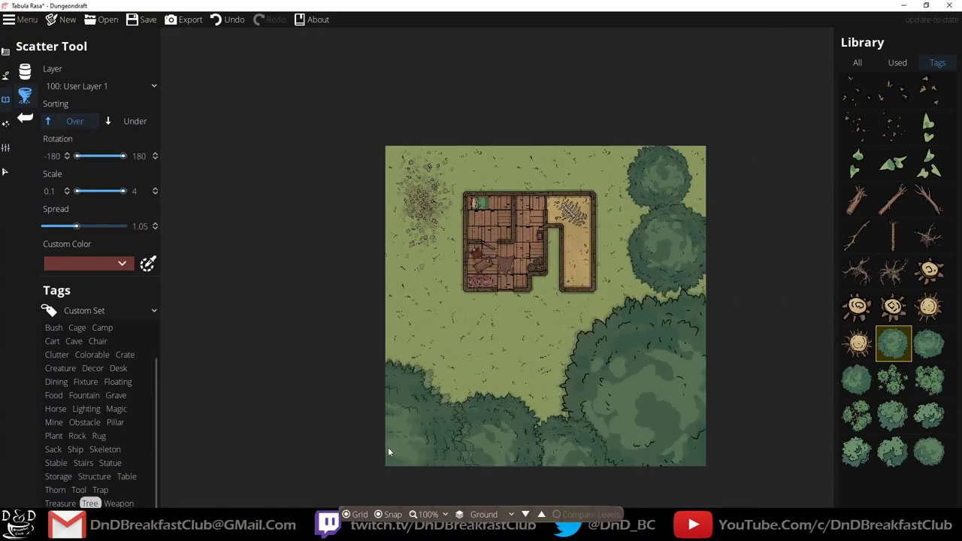
left_click_drag(121, 192, 95, 191)
left_click(399, 359)
left_click(397, 284)
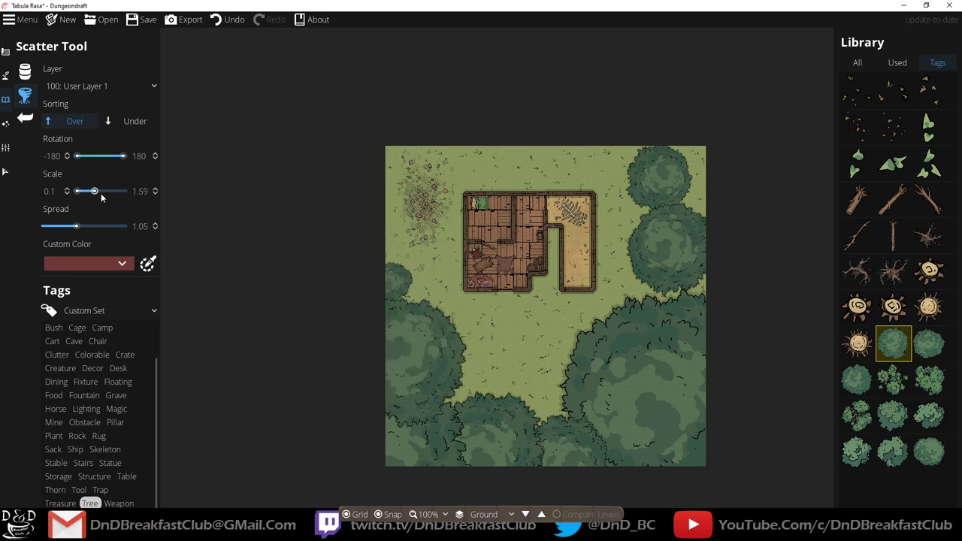
Set the scatter scale range to 1.5–3.58 and undo all the scattered trees.
left_click_drag(75, 194, 92, 194)
key("ctrl+z")
key("ctrl+z")
key("ctrl+z")
key("ctrl+z")
key("ctrl+z")
key("ctrl+z")
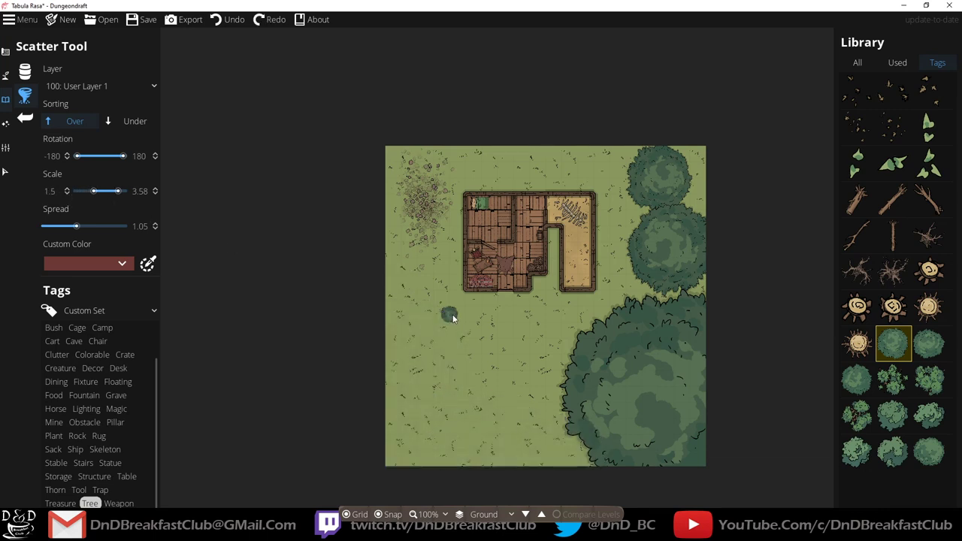
key("ctrl+z")
key("ctrl+z")
Try scattering large trees from the map's upper-right corner down the right edge, and undo them.
left_click(690, 160)
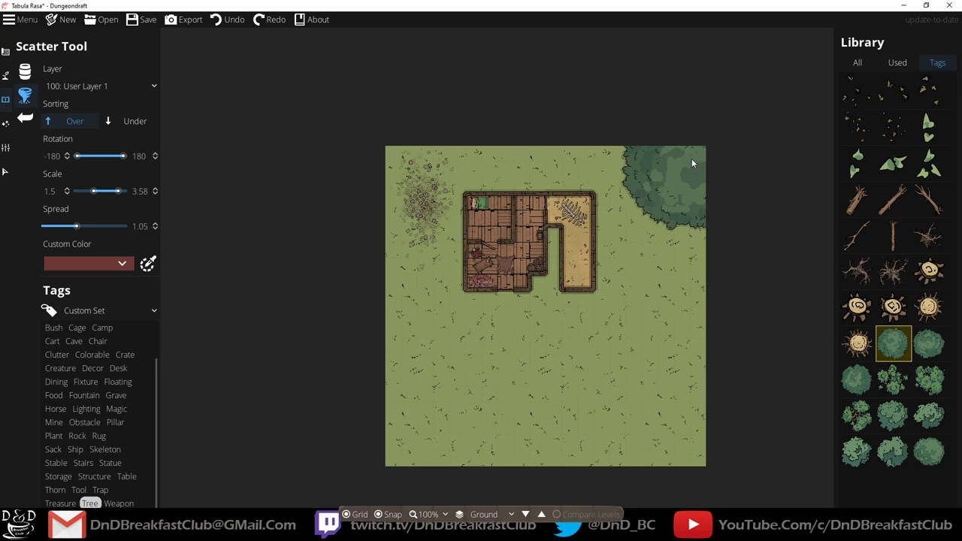
mouse_move(700, 251)
left_mouse_down()
mouse_move(706, 343)
mouse_move(677, 455)
left_mouse_up()
key("ctrl+z")
key("ctrl+z")
key("ctrl+z")
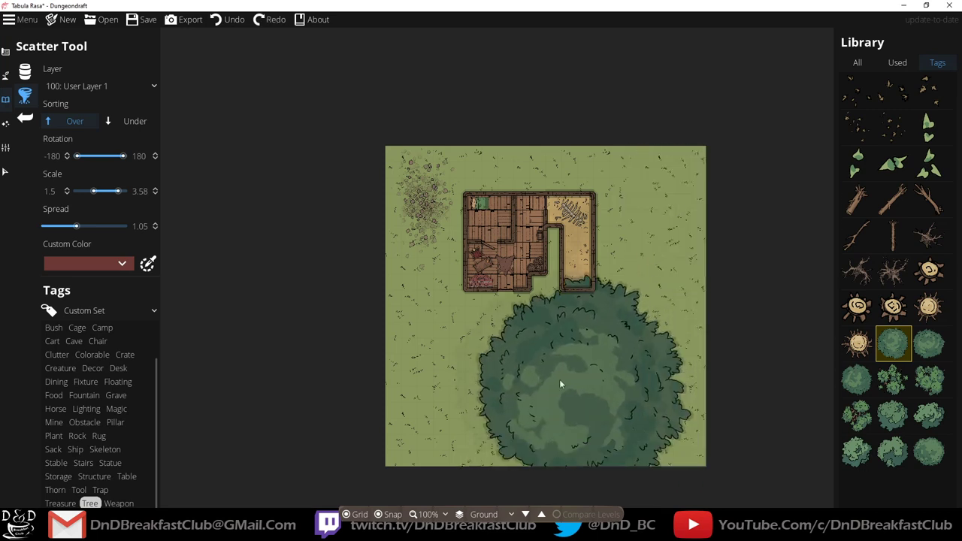
key("ctrl+z")
Set the scatter scale range to 1.97–4, test a stroke of oversized trees across the map and undo it.
left_click_drag(93, 191, 94, 194)
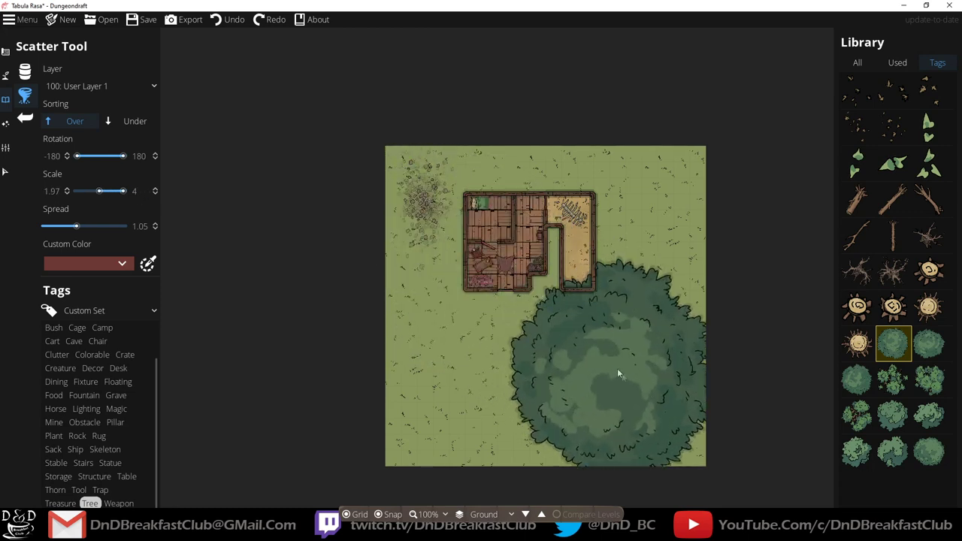
mouse_move(674, 419)
left_mouse_down()
mouse_move(694, 468)
mouse_move(580, 500)
mouse_move(507, 484)
mouse_move(419, 436)
mouse_move(347, 439)
mouse_move(356, 351)
mouse_move(326, 233)
left_mouse_up()
key("ctrl+z")
key("ctrl+z")
key("ctrl+z")
key("ctrl+z")
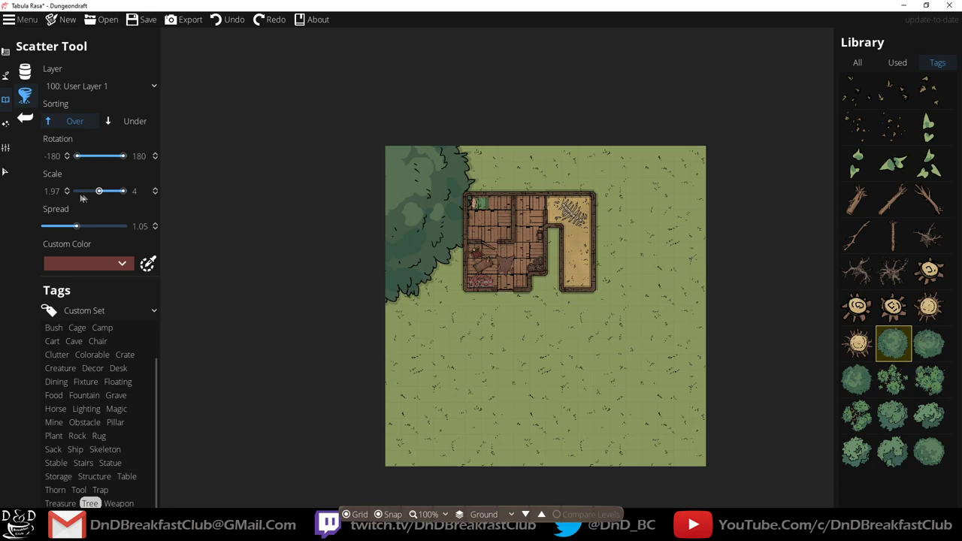
Set the scatter scale range to 0.1–1.24 and scatter round trees around the map's lower-right corner.
mouse_move(95, 191)
left_mouse_down()
mouse_move(76, 192)
mouse_move(102, 193)
left_mouse_up()
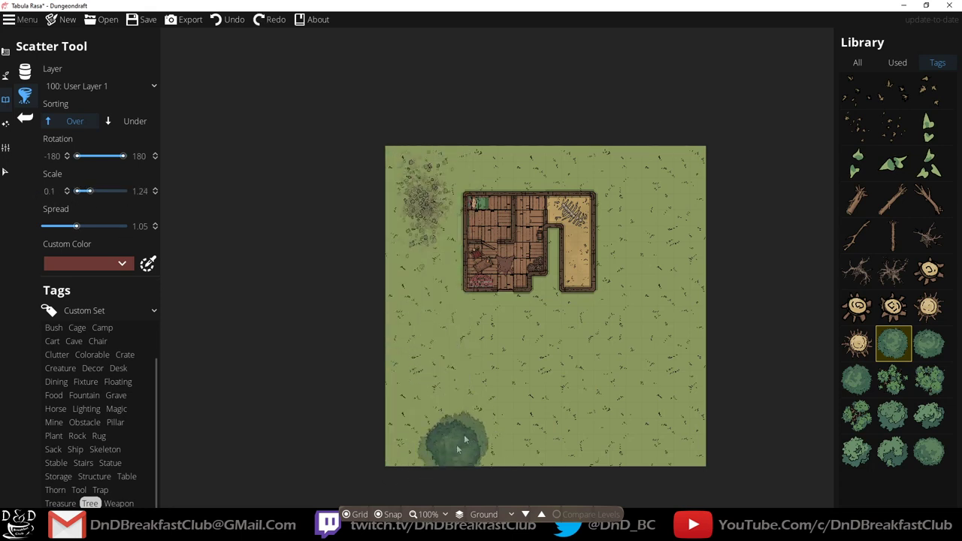
mouse_move(571, 418)
left_mouse_down()
mouse_move(613, 423)
mouse_move(654, 457)
mouse_move(695, 409)
mouse_move(689, 291)
left_mouse_up()
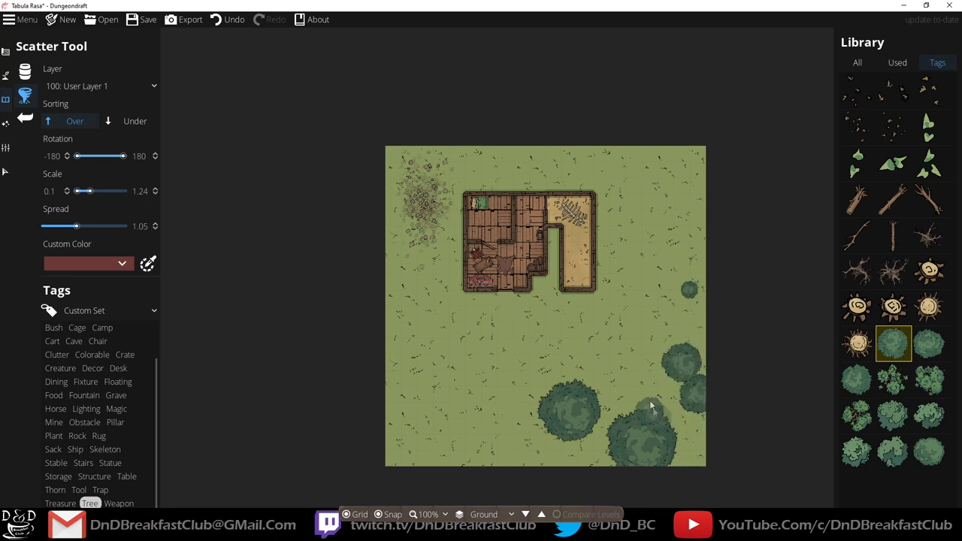
mouse_move(650, 398)
left_mouse_down()
mouse_move(662, 403)
mouse_move(691, 475)
mouse_move(679, 395)
mouse_move(646, 370)
left_mouse_up()
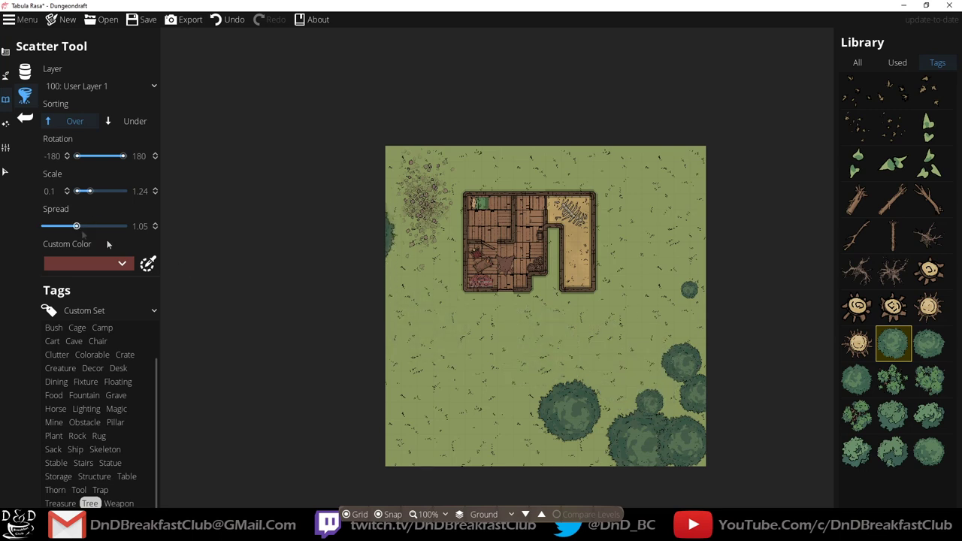
Scatter round trees along the map's bottom edge to the lower-left corner to form a continuous tree line.
mouse_move(581, 436)
left_mouse_down()
mouse_move(529, 453)
mouse_move(528, 401)
left_mouse_up()
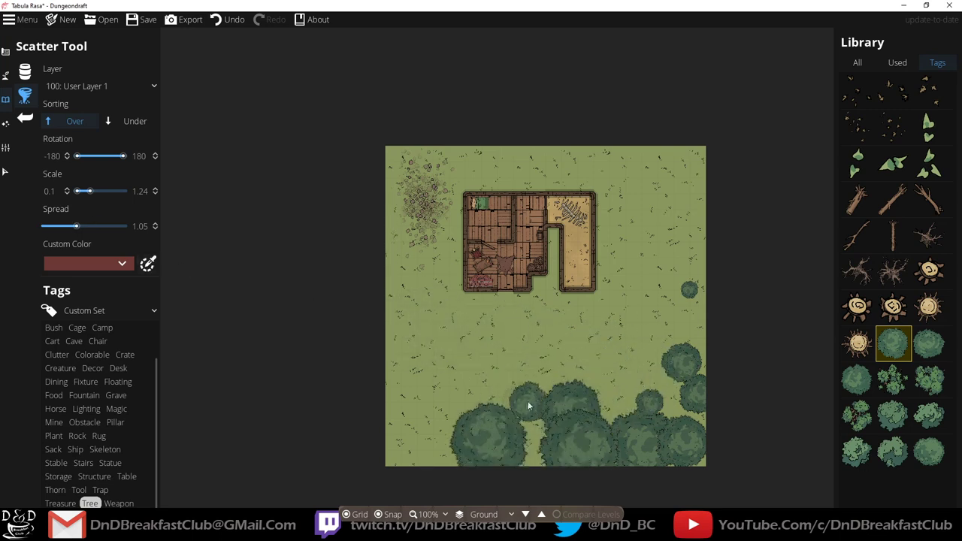
left_click_drag(425, 382, 396, 447)
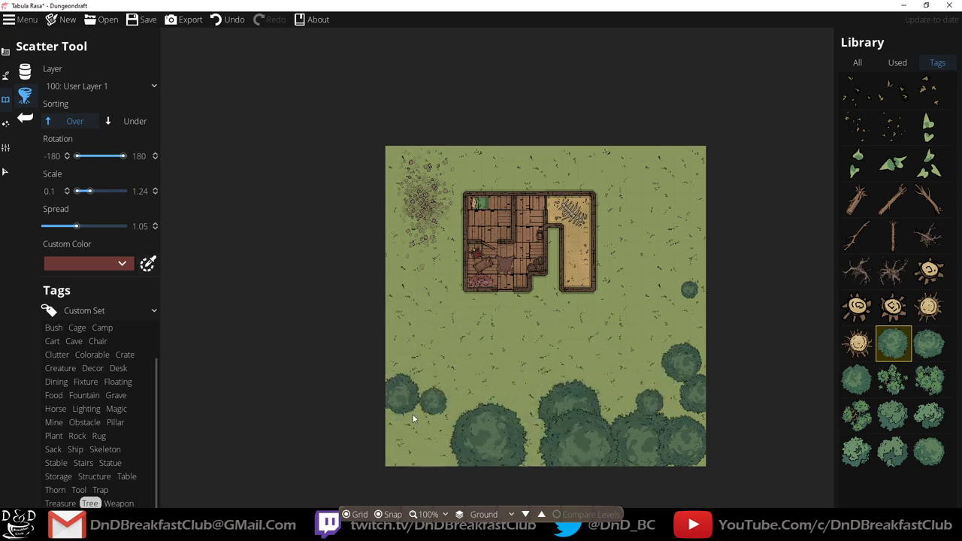
mouse_move(532, 409)
left_mouse_down()
mouse_move(535, 468)
mouse_move(469, 475)
mouse_move(425, 442)
left_mouse_up()
mouse_move(391, 478)
left_mouse_down()
mouse_move(388, 409)
mouse_move(447, 474)
mouse_move(406, 472)
left_mouse_up()
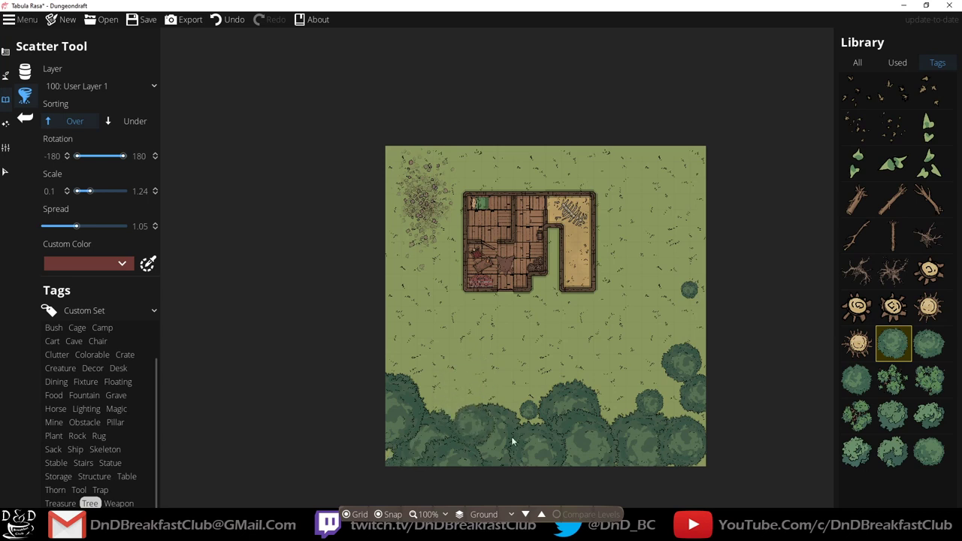
Try other tree styles, scatter Tree Green Simple 04 among the lower trees and undo those additions.
left_click(899, 384)
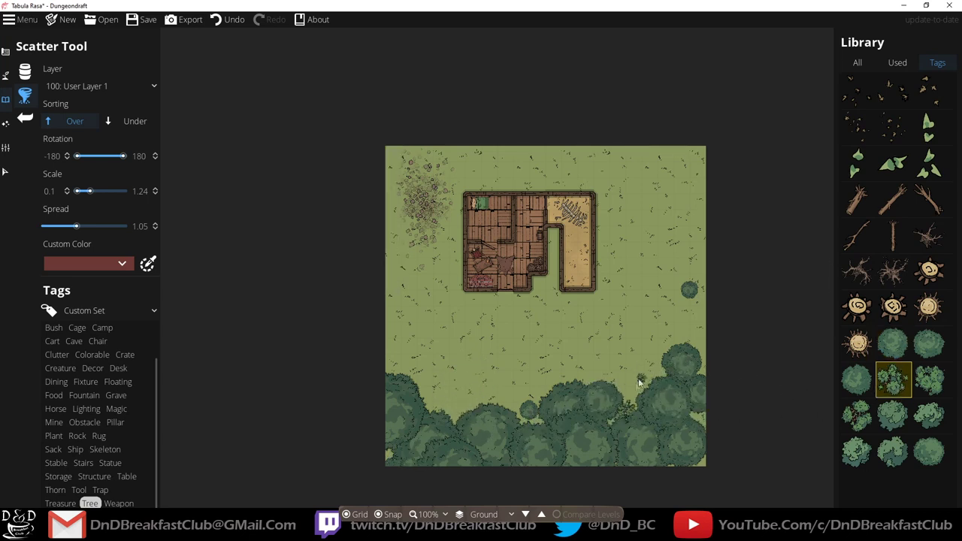
left_click(893, 416)
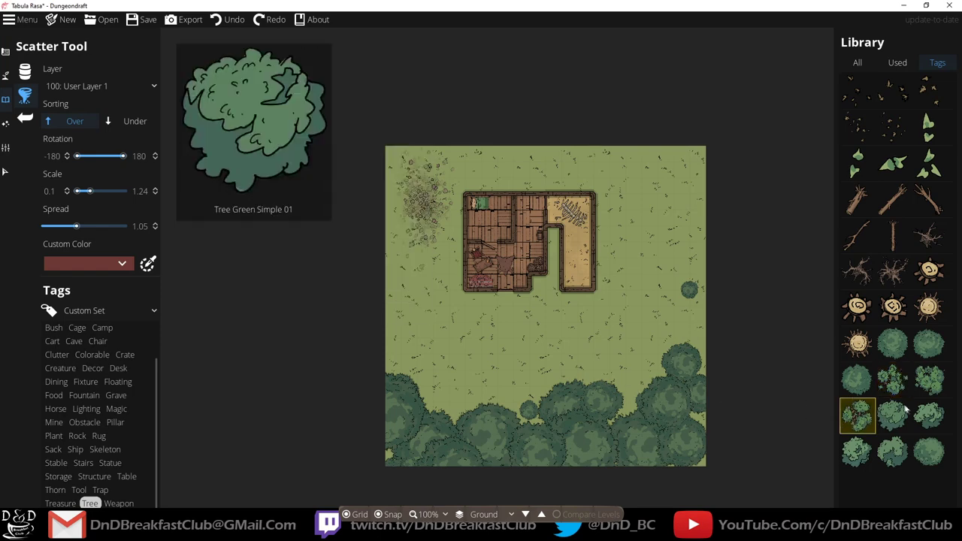
left_click(857, 451)
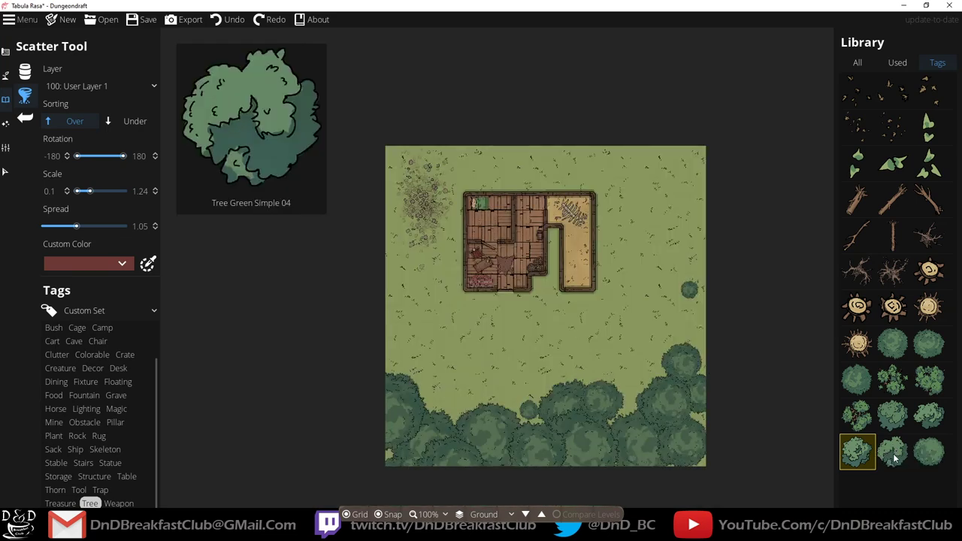
left_click(895, 457)
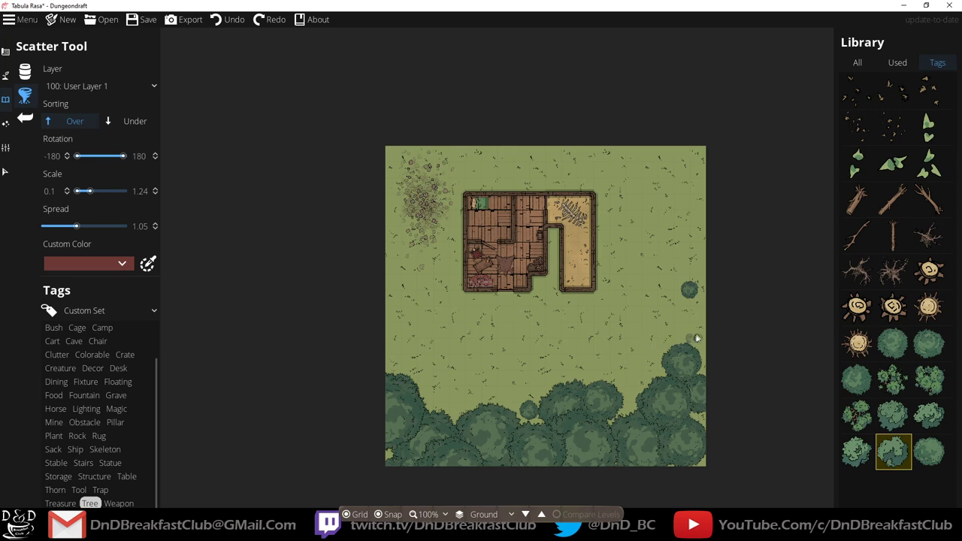
left_click_drag(673, 345, 643, 410)
mouse_move(644, 500)
left_mouse_down()
mouse_move(670, 437)
mouse_move(606, 459)
mouse_move(578, 416)
left_mouse_up()
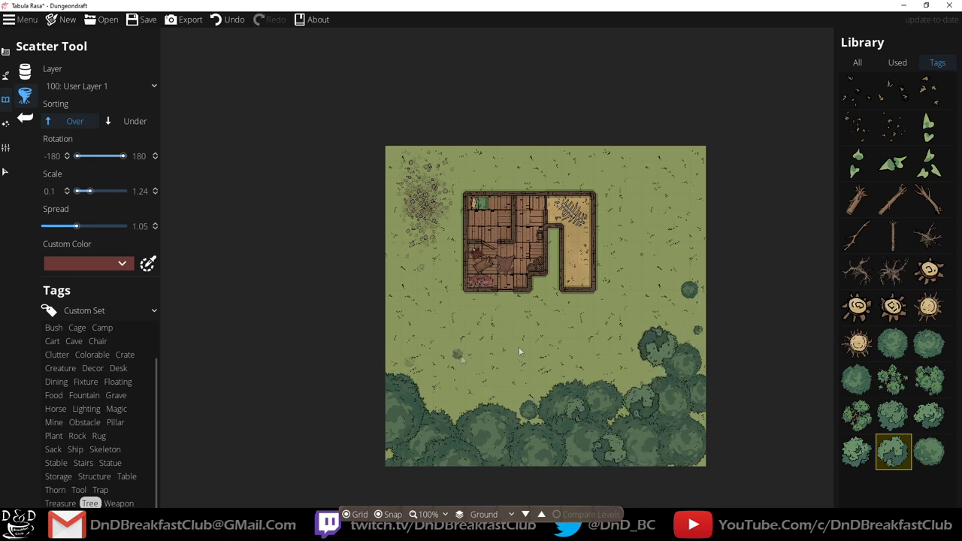
key("ctrl+z")
key("ctrl+z")
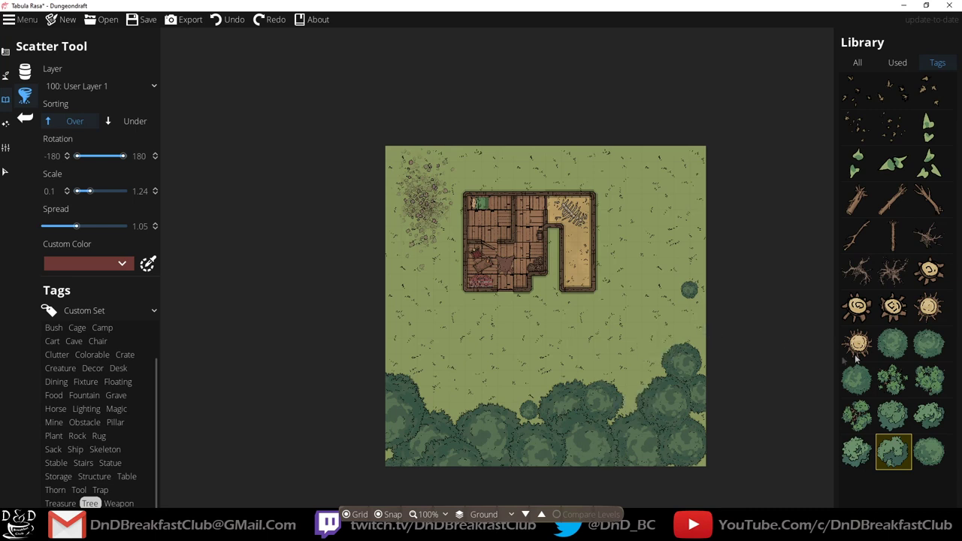
Fill in the bottom tree line and extend it up the map's right edge with the second round green tree.
left_click(930, 344)
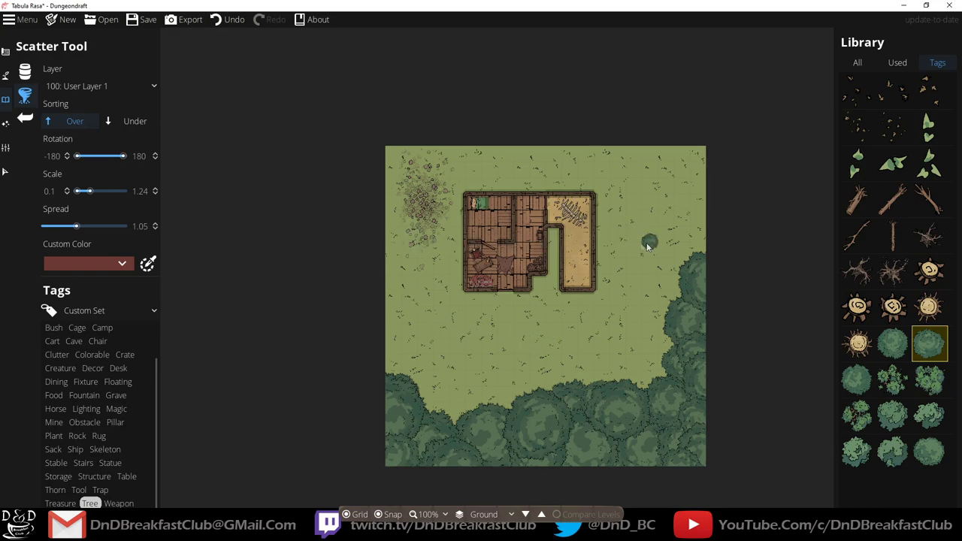
Place two forked logs of different sizes in the open grass between the building and the bottom tree line.
scroll(648, 247, "up", 3)
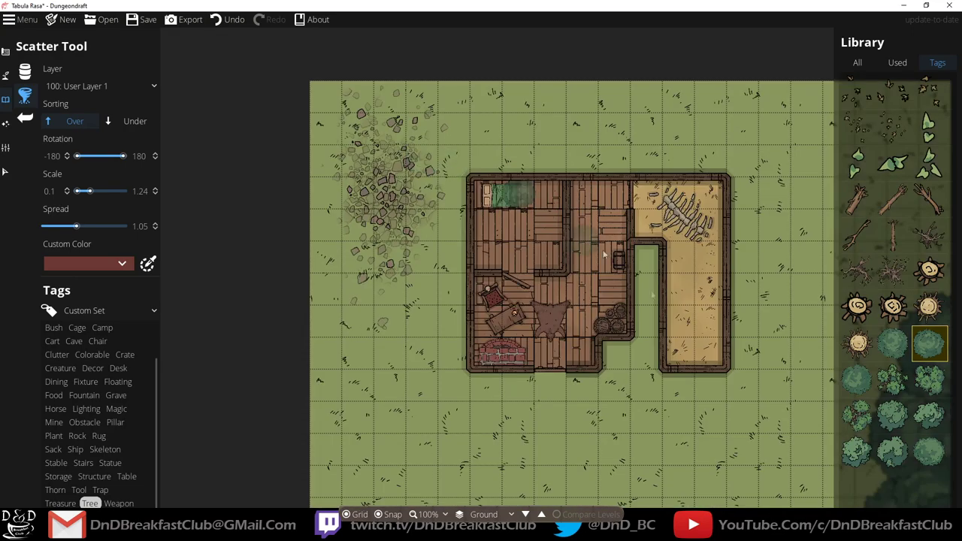
left_click_drag(650, 257, 465, 152)
left_click(893, 235)
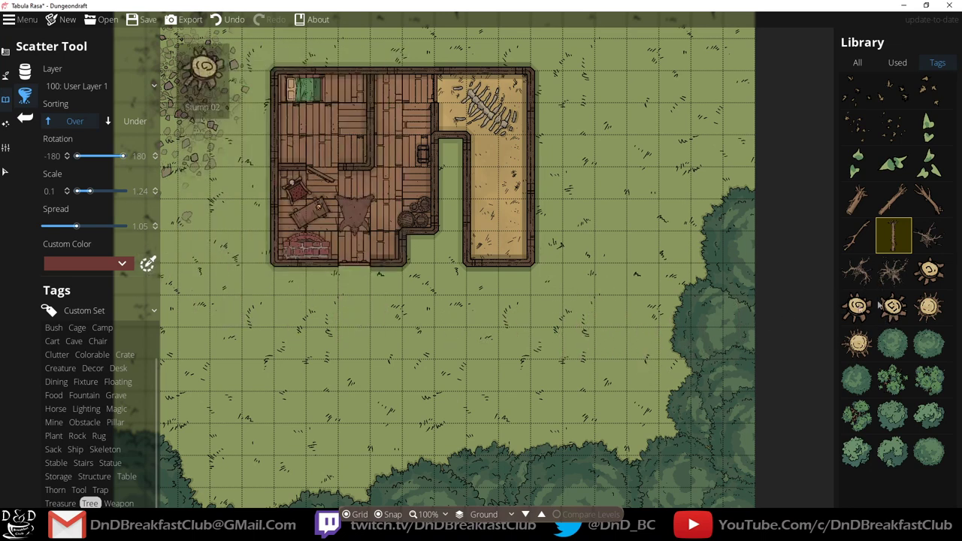
left_click(893, 202)
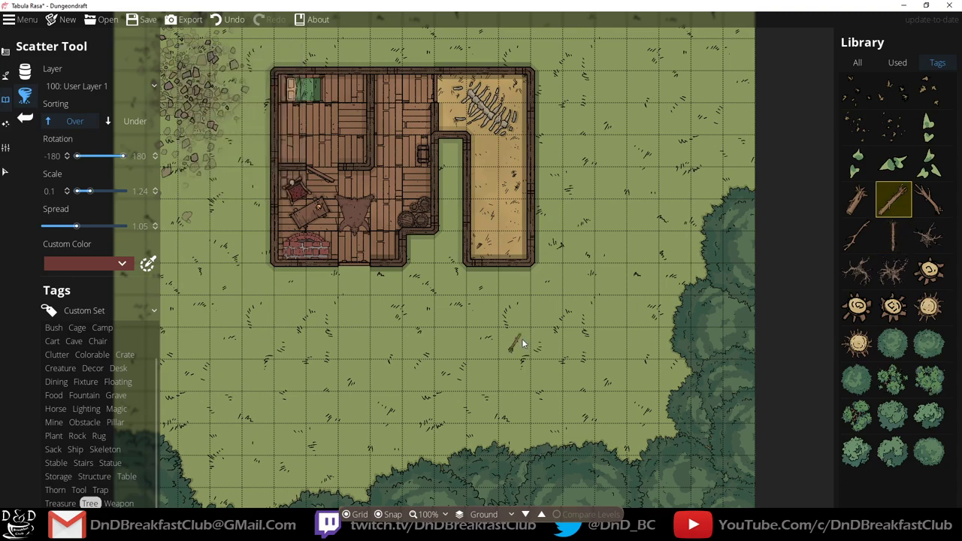
scroll(522, 338, "up", 5)
scroll(522, 338, "down", 5)
scroll(522, 339, "up", 3)
left_click_drag(479, 353, 502, 209)
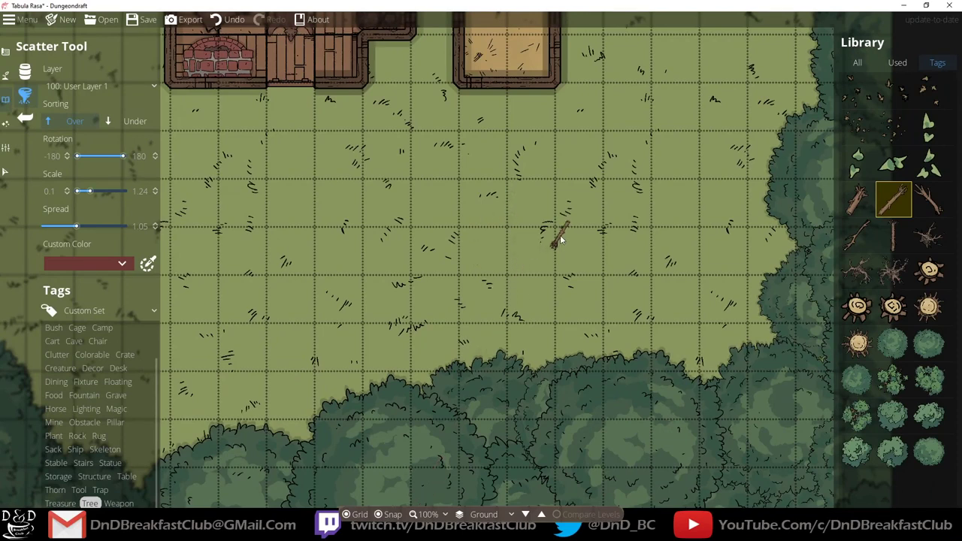
left_click(557, 235)
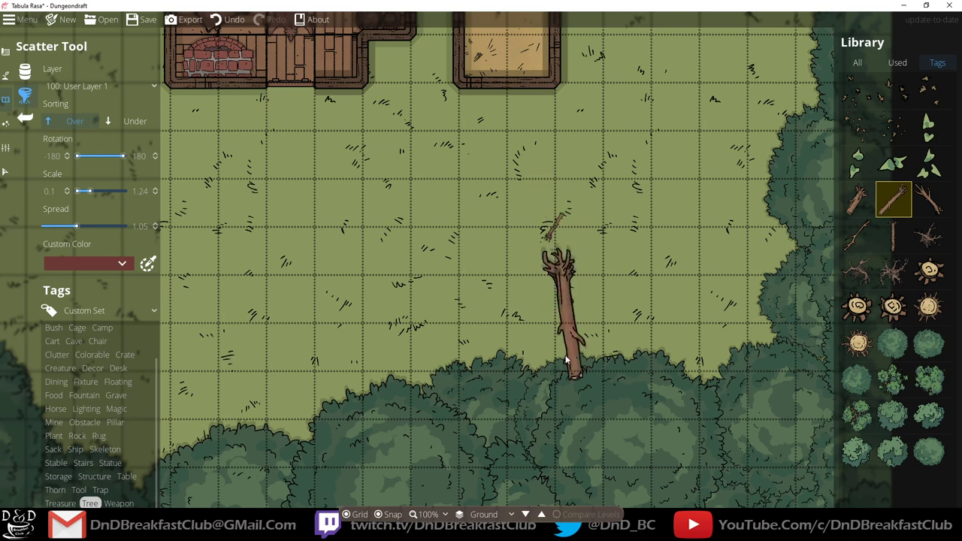
key("ctrl+z")
left_click(583, 255)
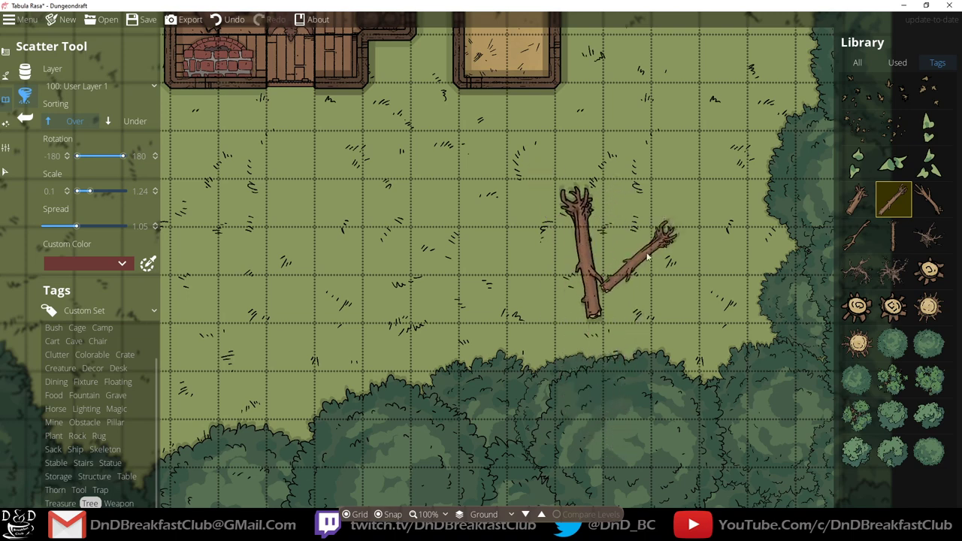
left_click_drag(703, 283, 583, 385)
Try placing Stump 01 on the grass between the building and the right tree line, and undo each placement.
left_click_drag(615, 198, 608, 307)
left_click(930, 270)
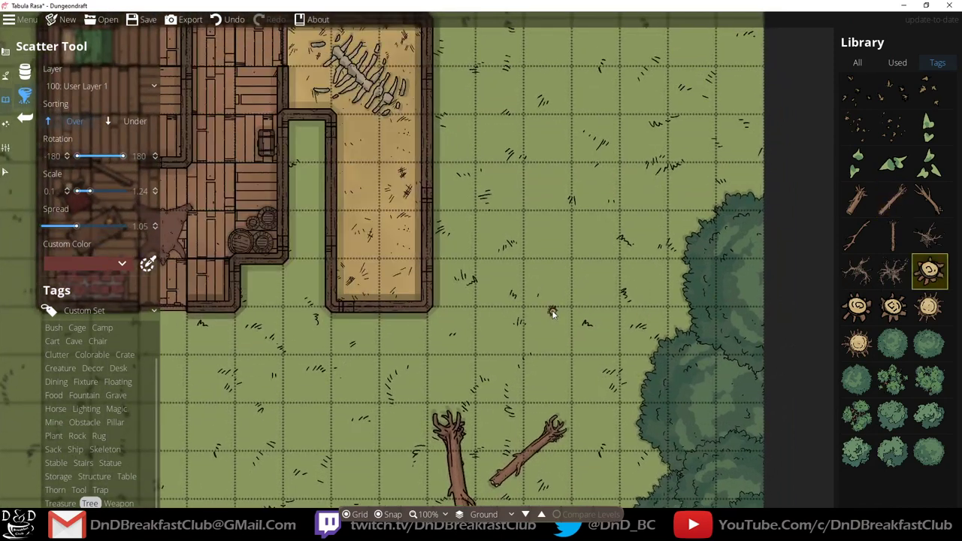
left_click(599, 227)
key("ctrl+z")
left_click(585, 212)
left_click(584, 126)
key("ctrl+z")
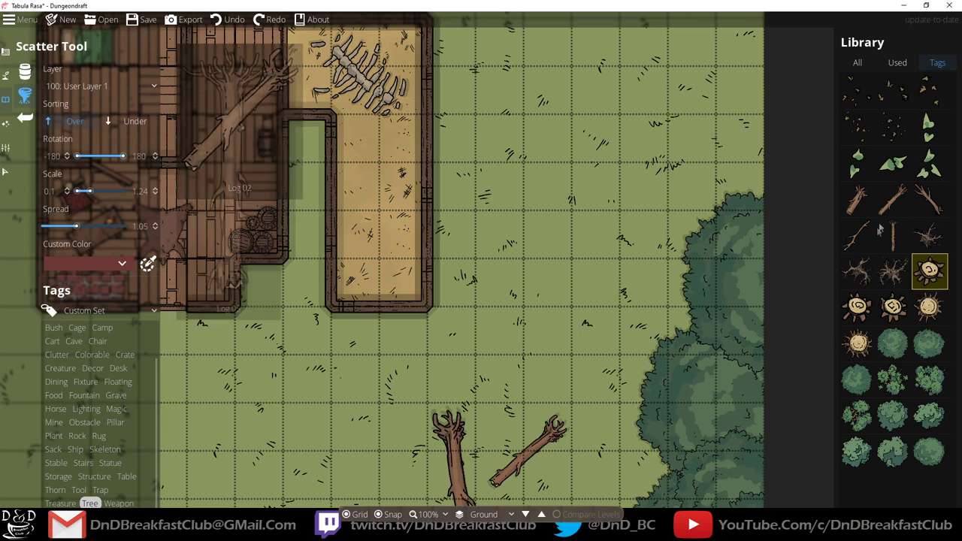
Try scattering several Stump 04 objects on the grass right of the building, and undo all of them.
left_click(928, 351)
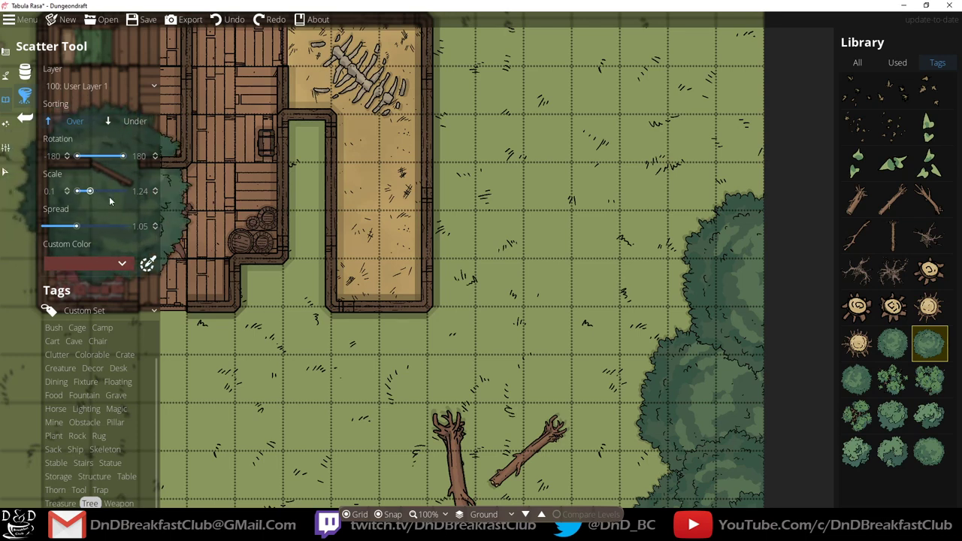
left_click(930, 307)
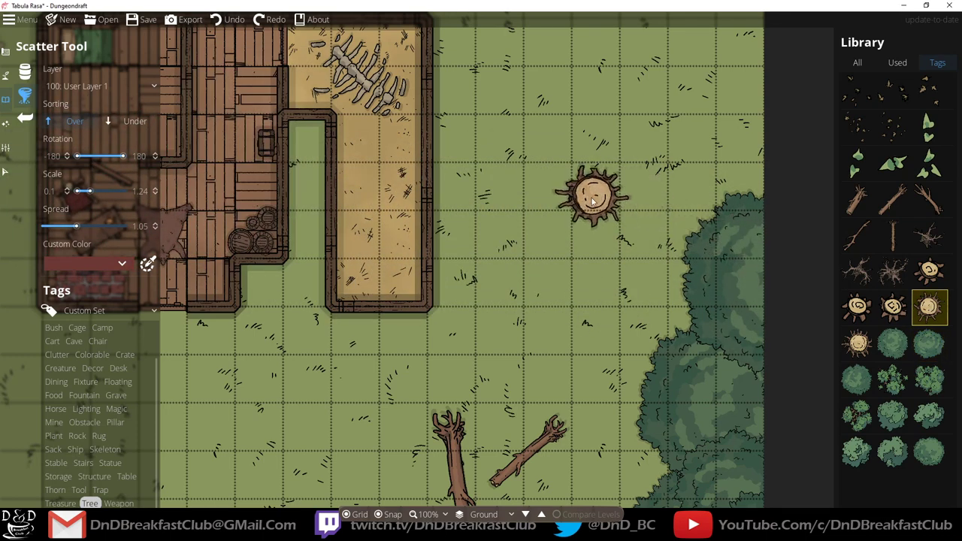
left_click(599, 300)
left_click(539, 364)
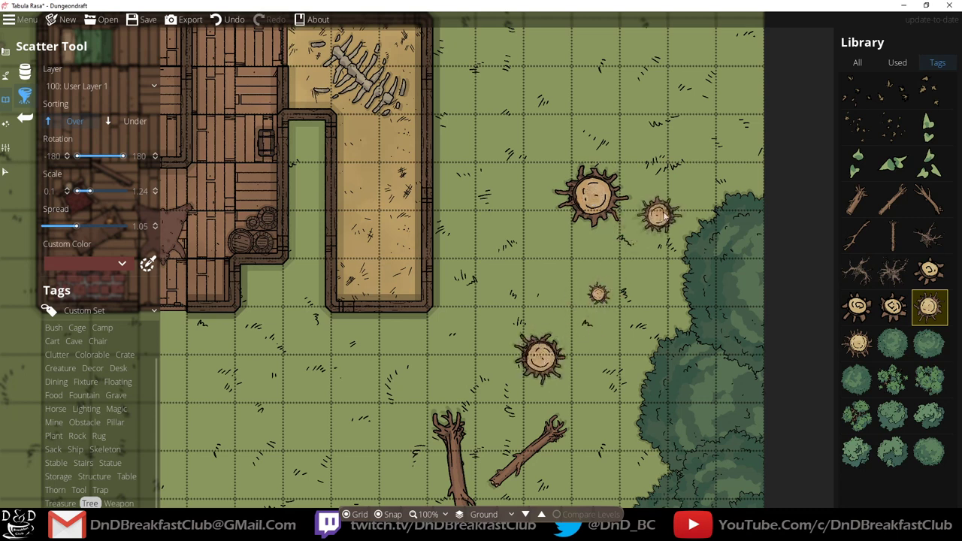
left_click(575, 116)
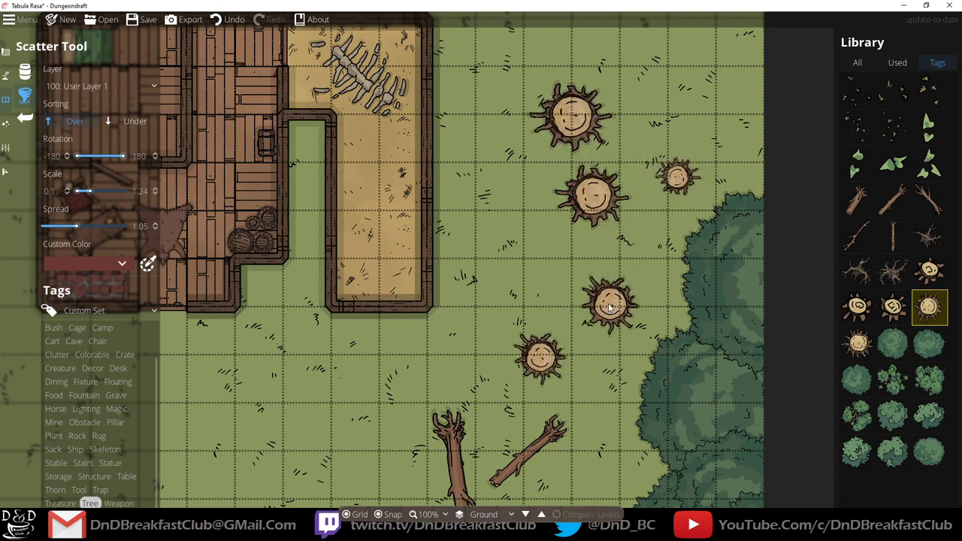
key("ctrl+z")
key("ctrl+z")
key("ctrl+z")
key("ctrl+z")
key("ctrl+z")
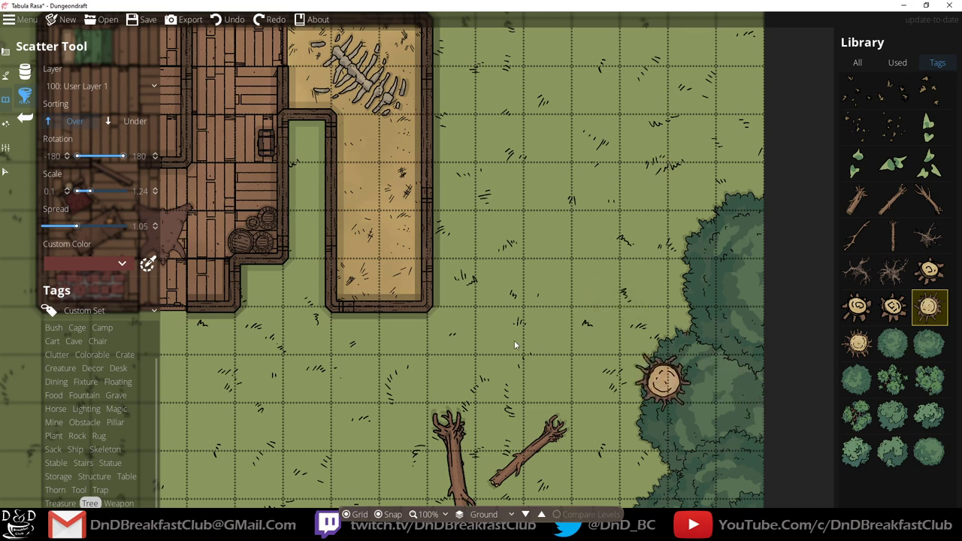
Try scattering Stump 03 right of the building with both scale limits raised to 4, and undo the placements.
left_click_drag(89, 191, 208, 201)
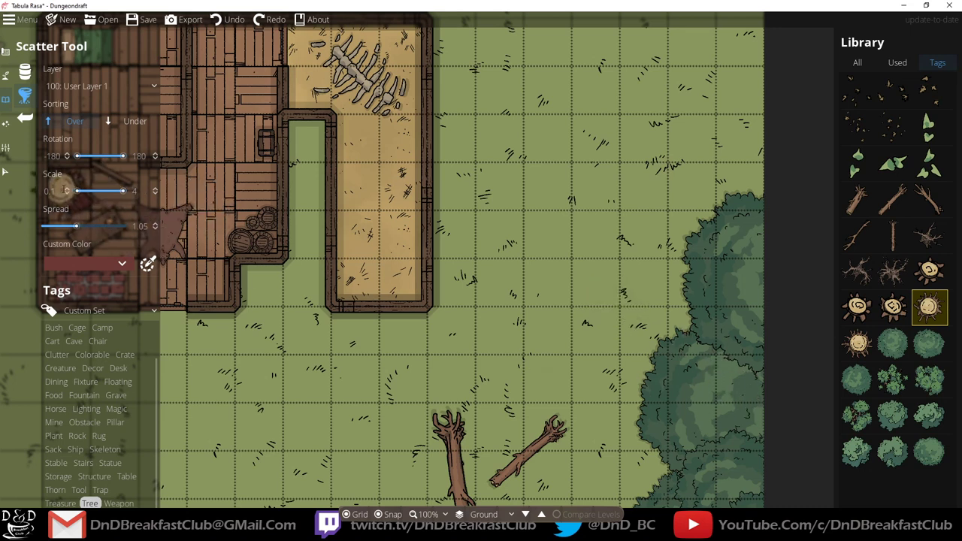
left_click_drag(76, 191, 124, 191)
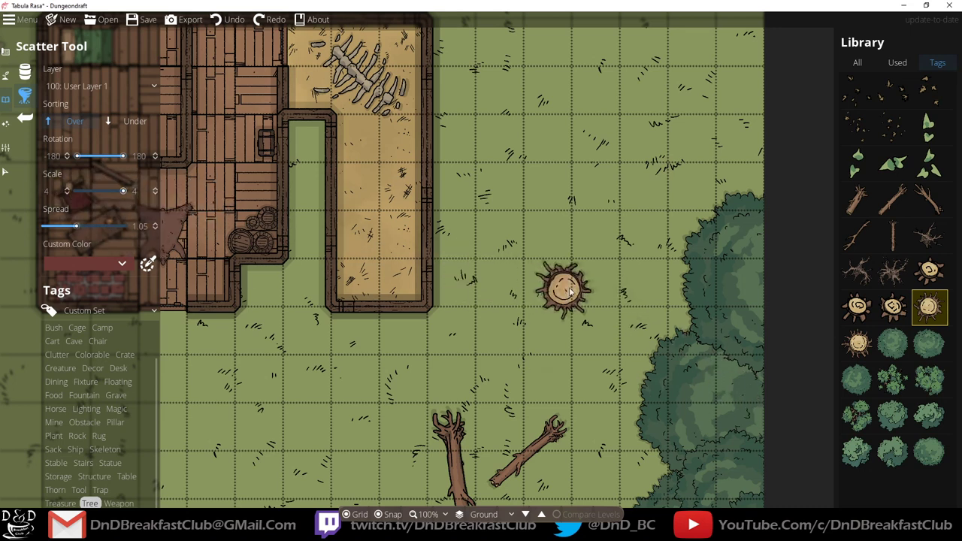
left_click(894, 307)
left_click(552, 155)
left_click(571, 323)
left_click(637, 174)
left_click(686, 100)
key("ctrl+z")
key("ctrl+z")
key("ctrl+z")
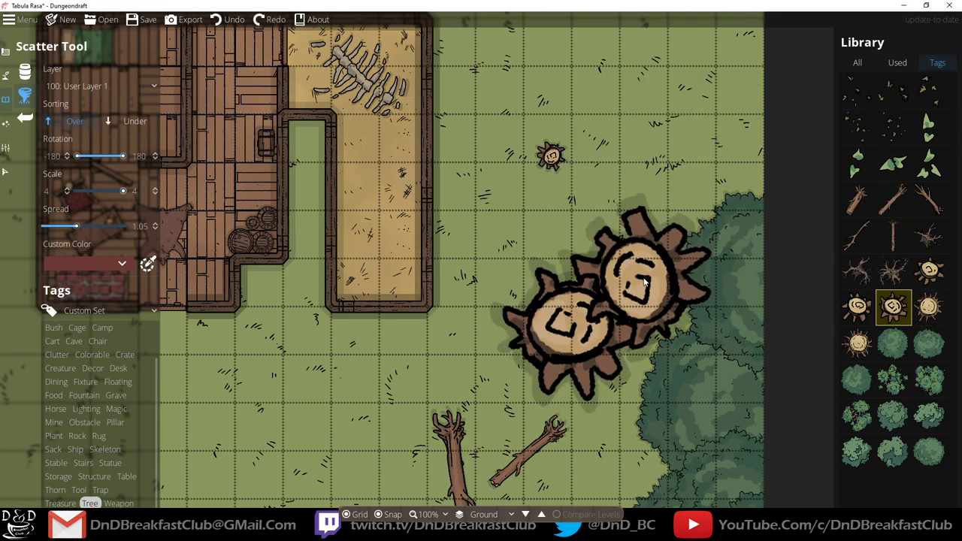
key("ctrl+z")
Try stumps with both scale limits lowered to 0.1, and undo the placements.
left_click_drag(123, 191, 63, 193)
left_click_drag(123, 192, 69, 193)
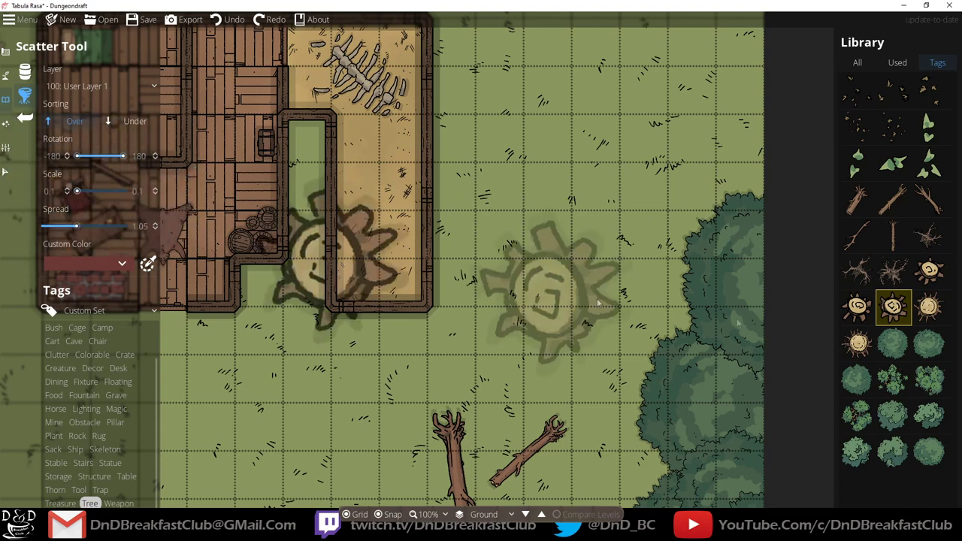
left_click(937, 317)
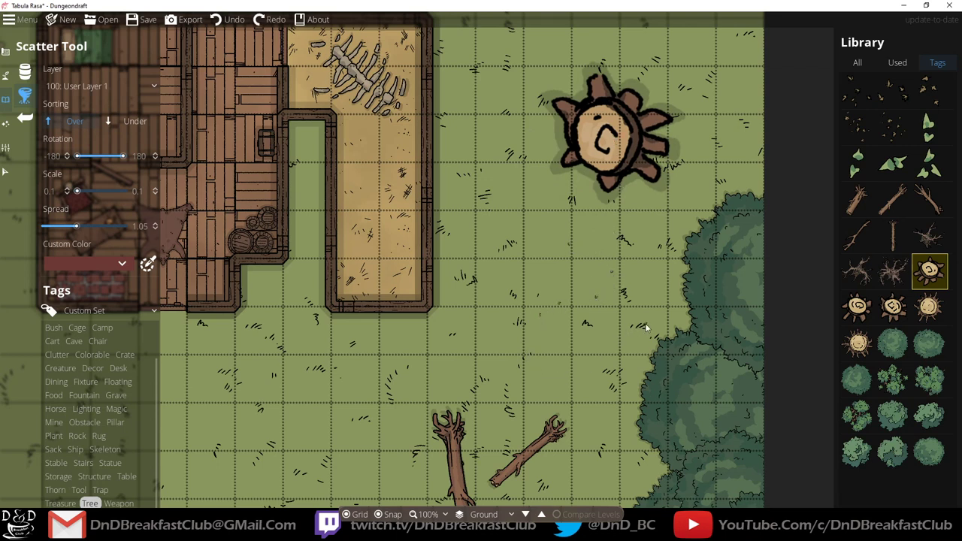
key("ctrl+z")
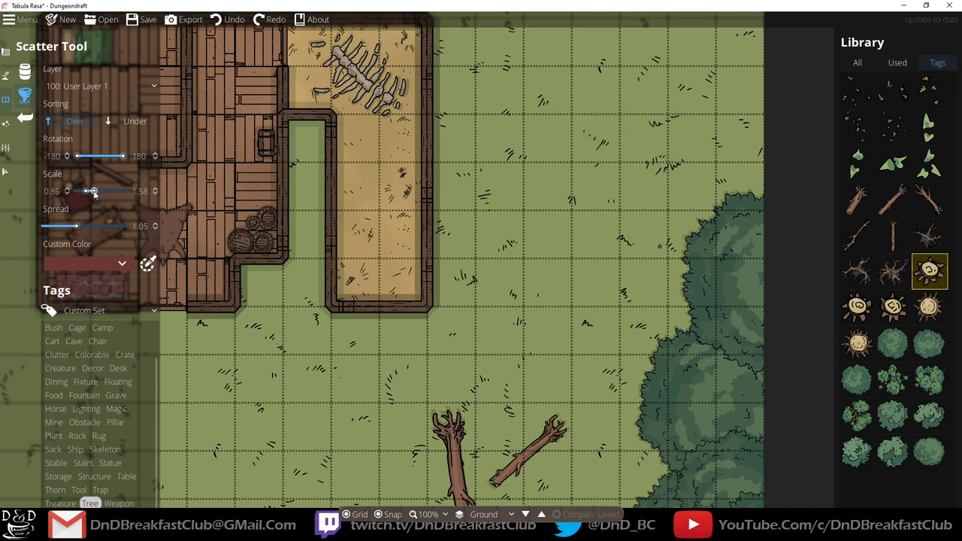
Set the scatter scale range to 0.86–1.96, test Stump 02 on the grass right of the building and undo it.
mouse_move(929, 308)
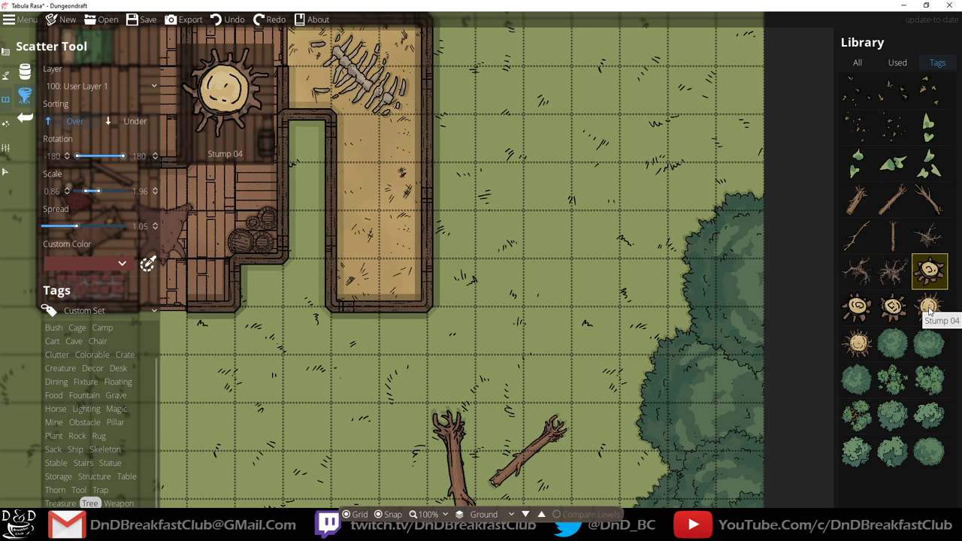
left_click(930, 309)
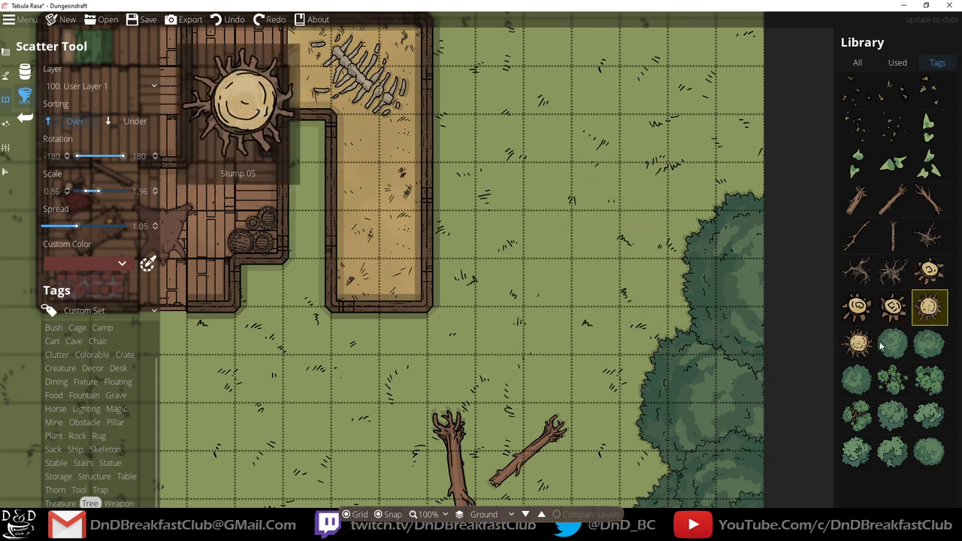
mouse_move(899, 305)
left_click(857, 306)
left_click(543, 214)
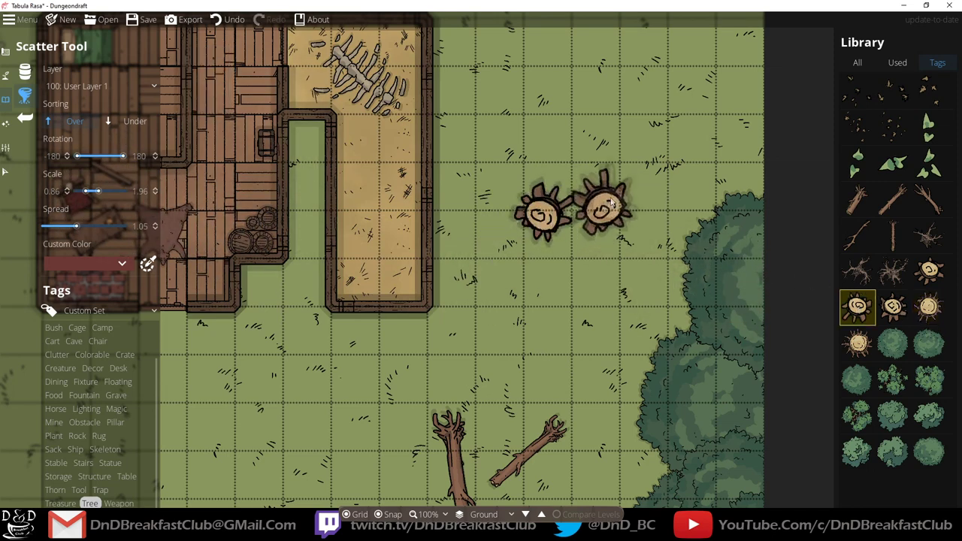
key("ctrl+z")
Try placing Dead Tree 03 on the grass right of the building, undo it and pick another dead tree.
left_click(894, 271)
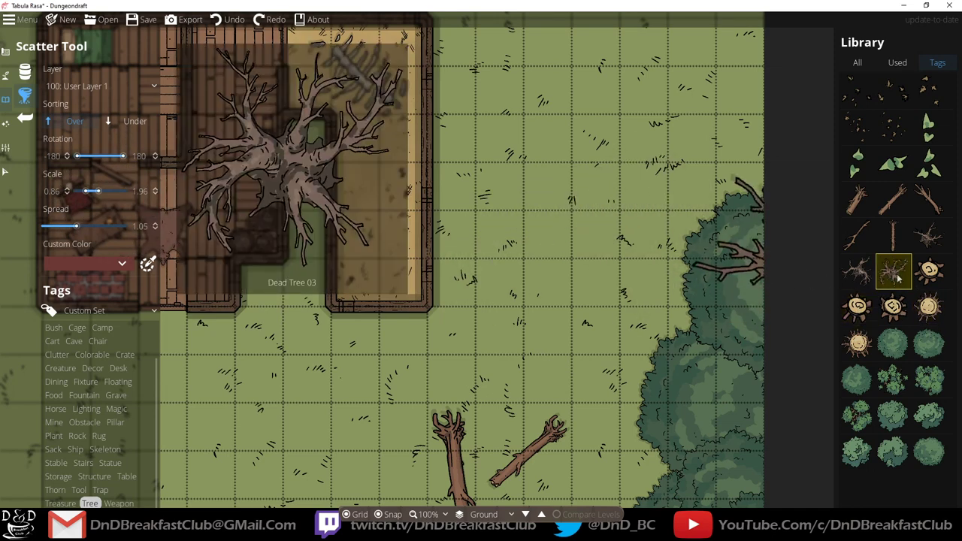
left_click(602, 215)
key("ctrl+z")
left_click(930, 245)
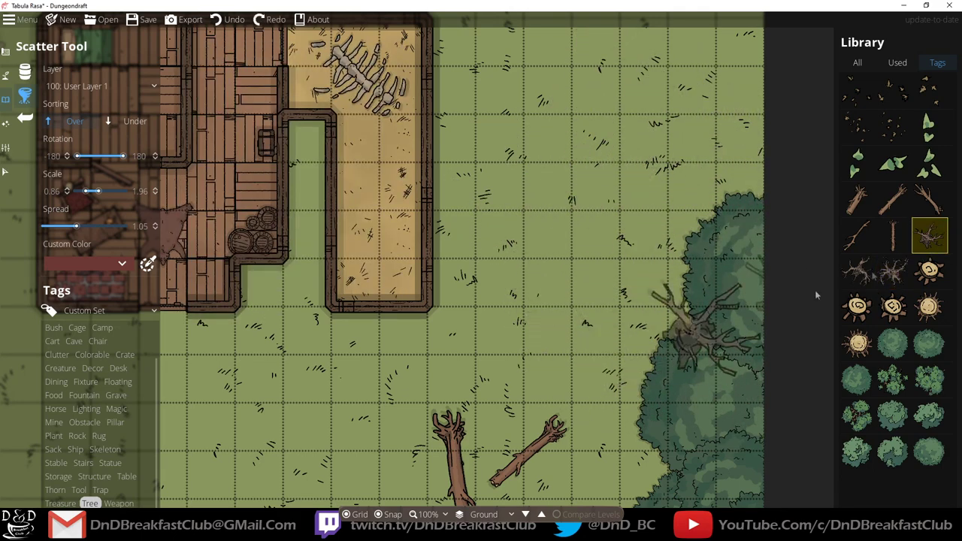
Undo the first dead leaves, set sorting to Under and scatter dead leaves along the edge of the right tree line.
left_click(858, 126)
left_click(582, 161)
left_click(574, 301)
key("ctrl+z")
key("ctrl+z")
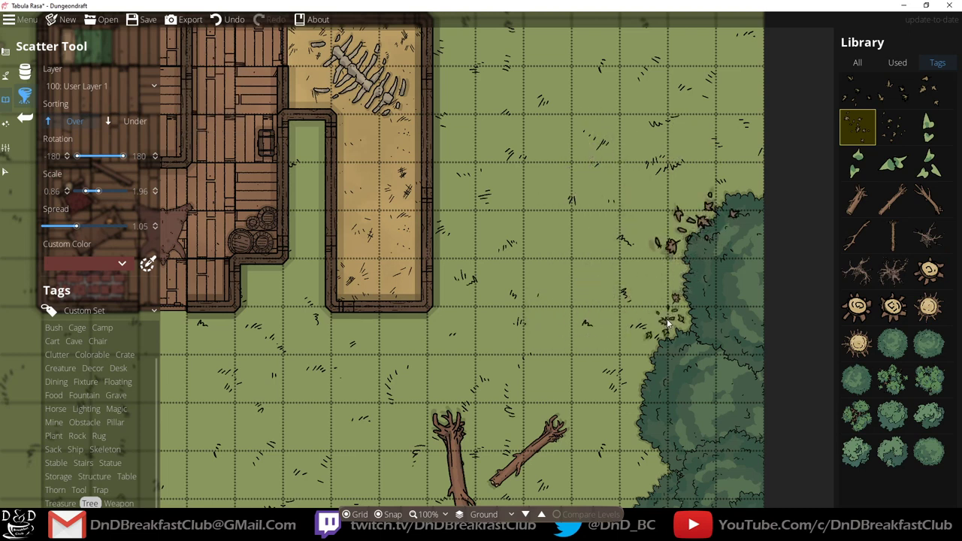
left_click(135, 121)
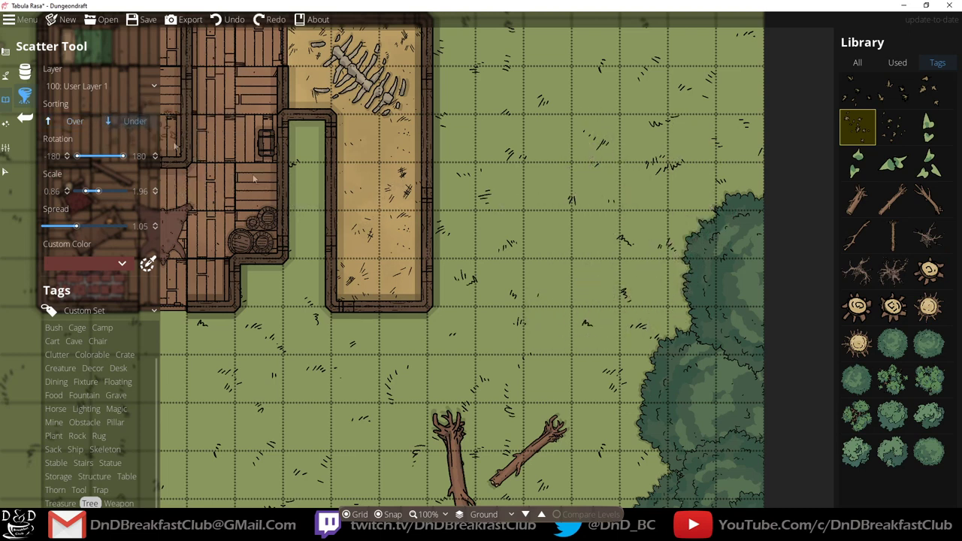
left_click(670, 362)
left_click_drag(651, 350, 672, 182)
left_click(666, 276)
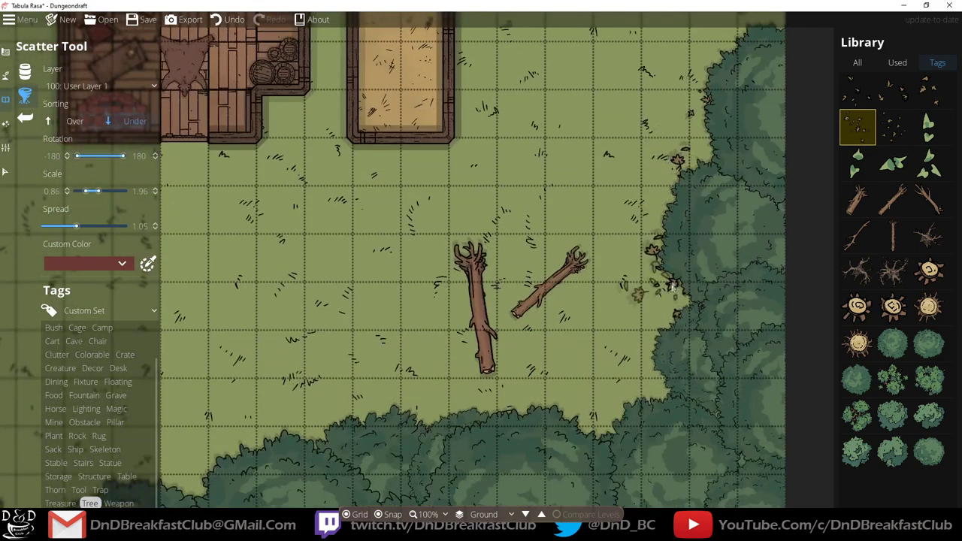
Scatter dead leaves along the bottom tree line while changing the custom color to a lighter red-brown and to green.
left_click(122, 263)
left_click(542, 396)
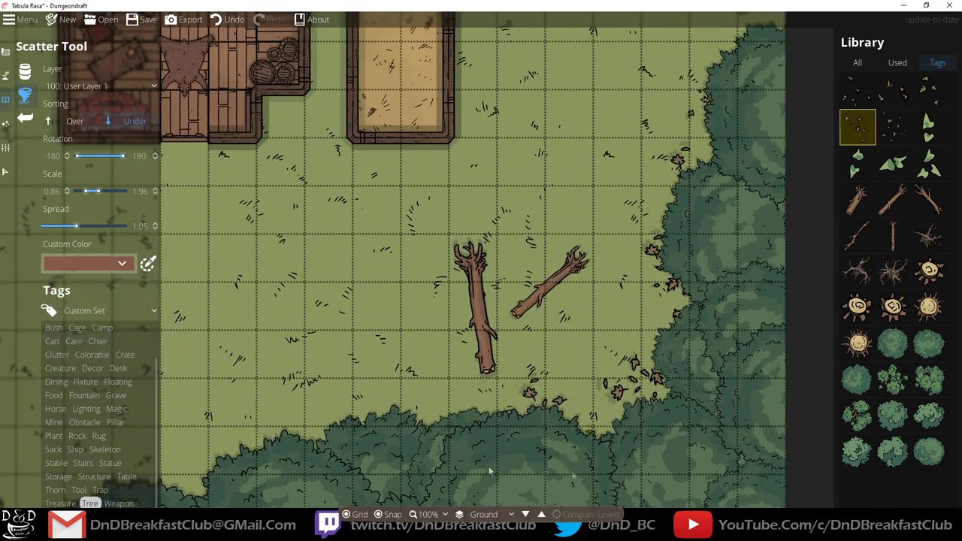
left_click(125, 261)
left_click(86, 320)
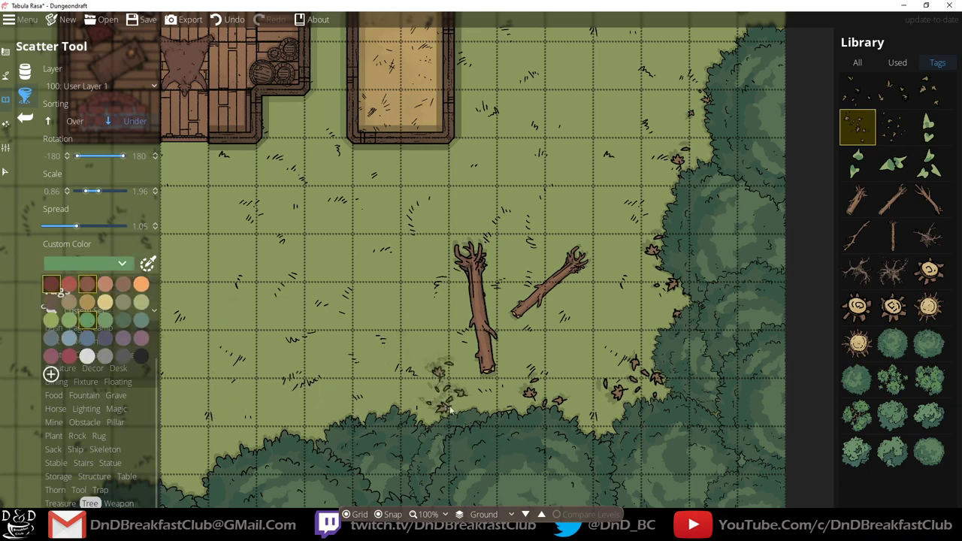
left_click_drag(363, 331, 481, 248)
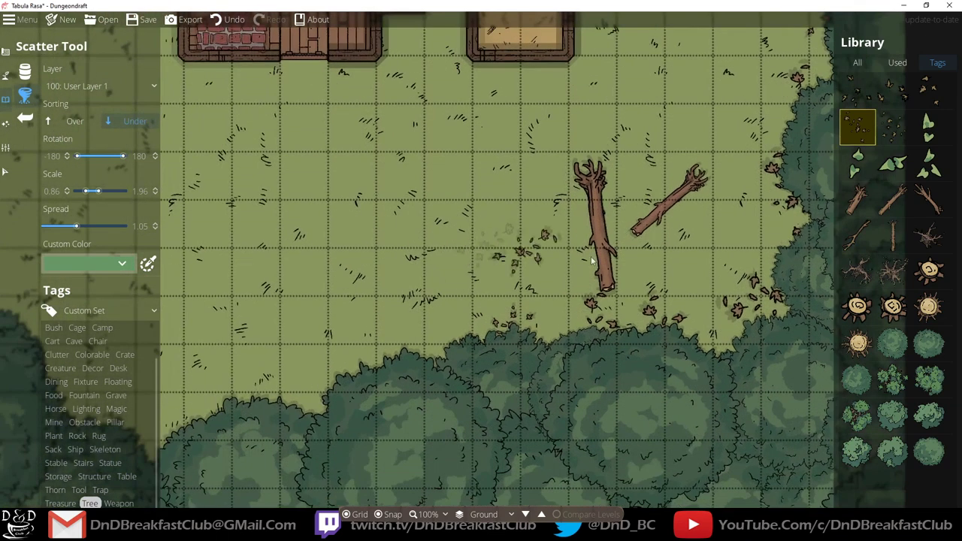
Scatter other dead leaf styles over the grass beside the lower-left trees.
left_click(901, 143)
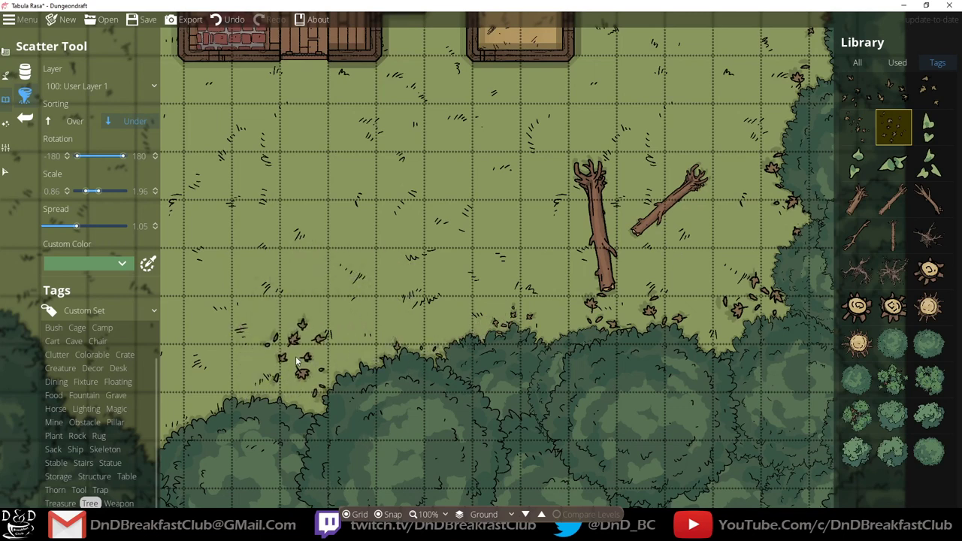
mouse_move(897, 227)
left_click(930, 90)
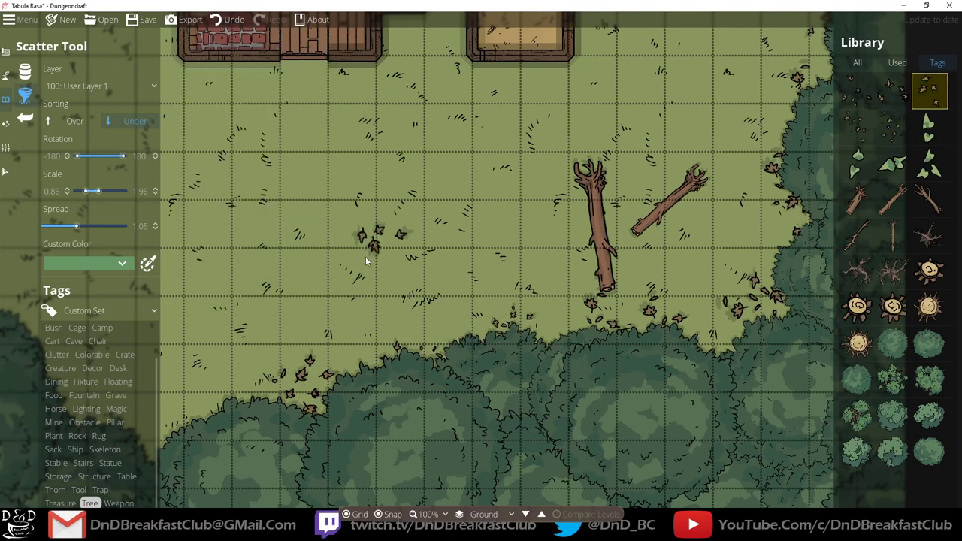
left_click(220, 282)
left_click(234, 375)
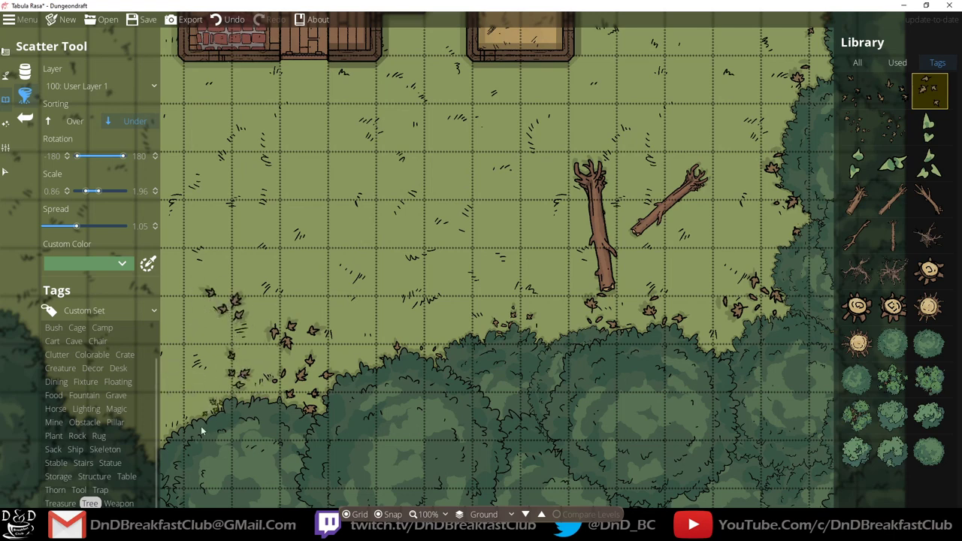
left_click_drag(318, 310, 618, 131)
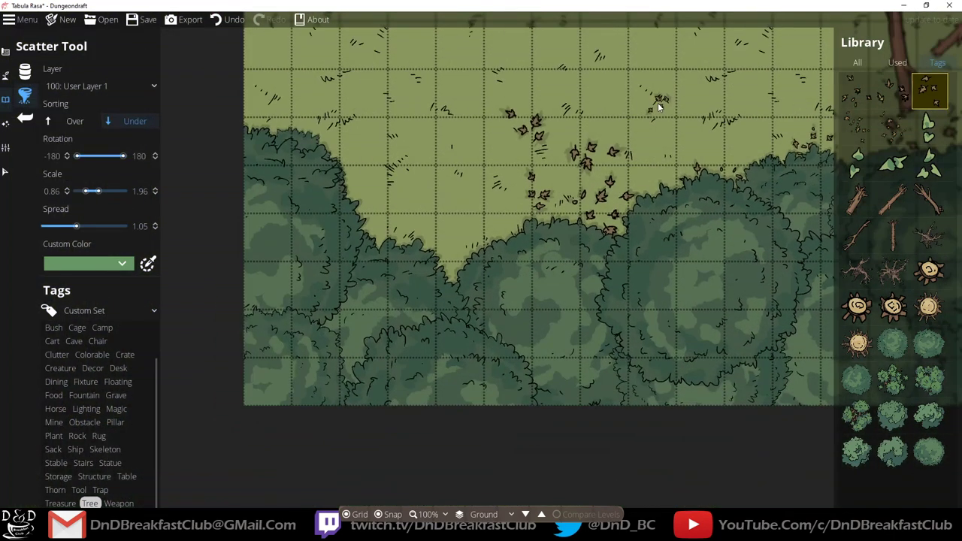
left_click(853, 127)
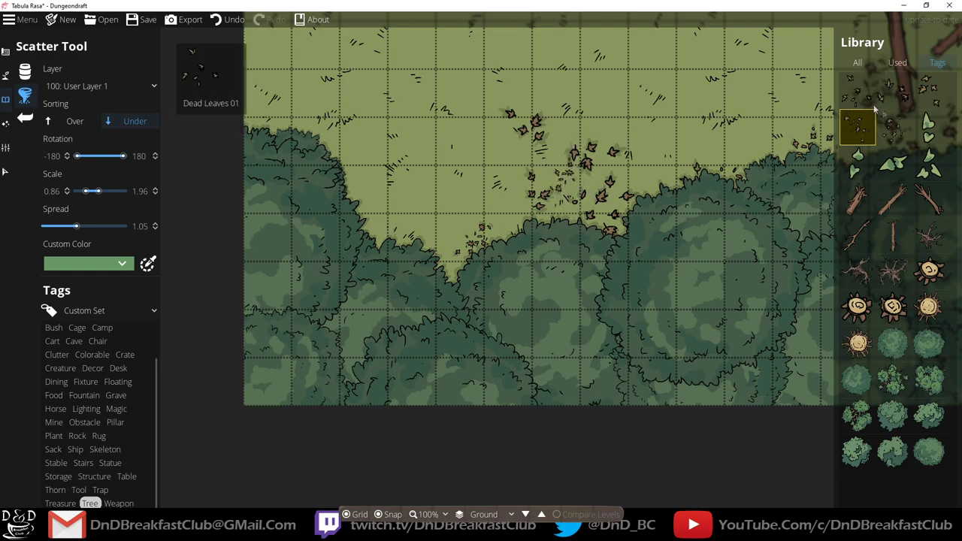
Scatter another dead leaf style beside the notch in the lower-left trees and touch up the edge of the right tree line.
left_click(893, 126)
left_click(432, 241)
left_click_drag(413, 147, 269, 274)
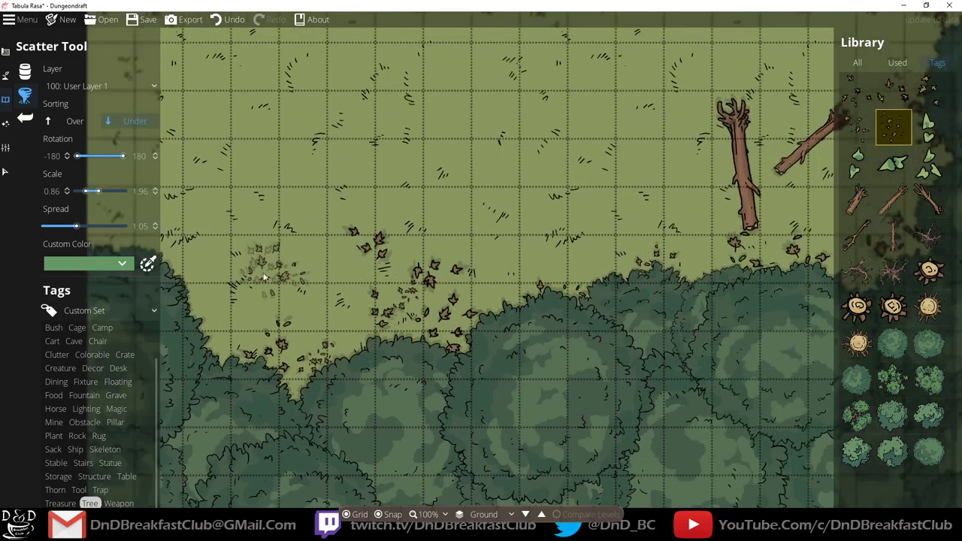
scroll(562, 260, "down", 2)
scroll(562, 257, "down", 1)
left_click_drag(585, 224, 424, 355)
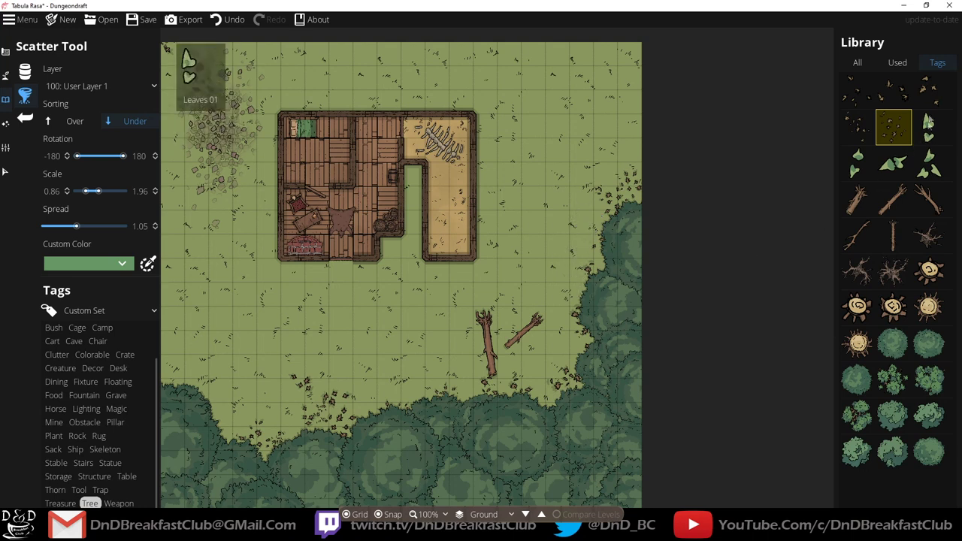
left_click(929, 127)
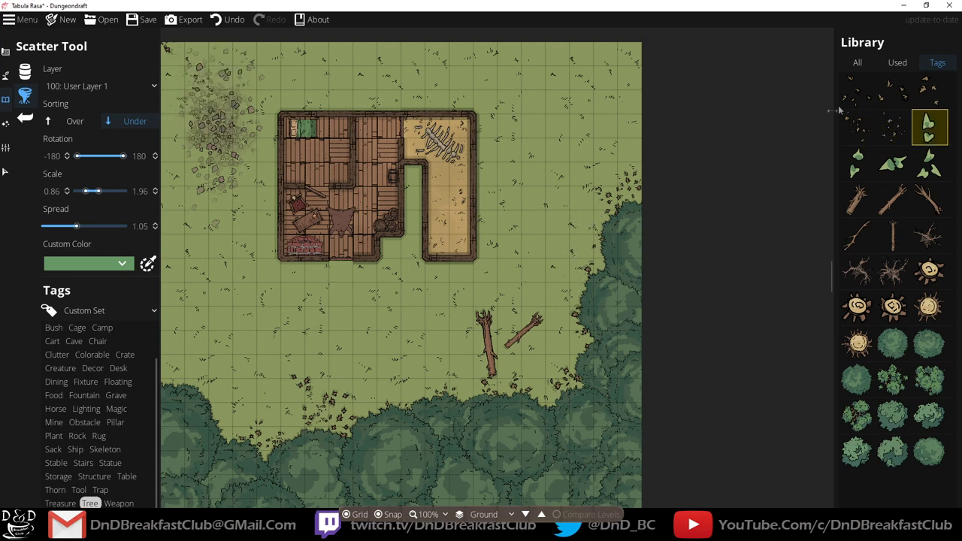
left_click(858, 90)
left_click_drag(582, 284, 582, 242)
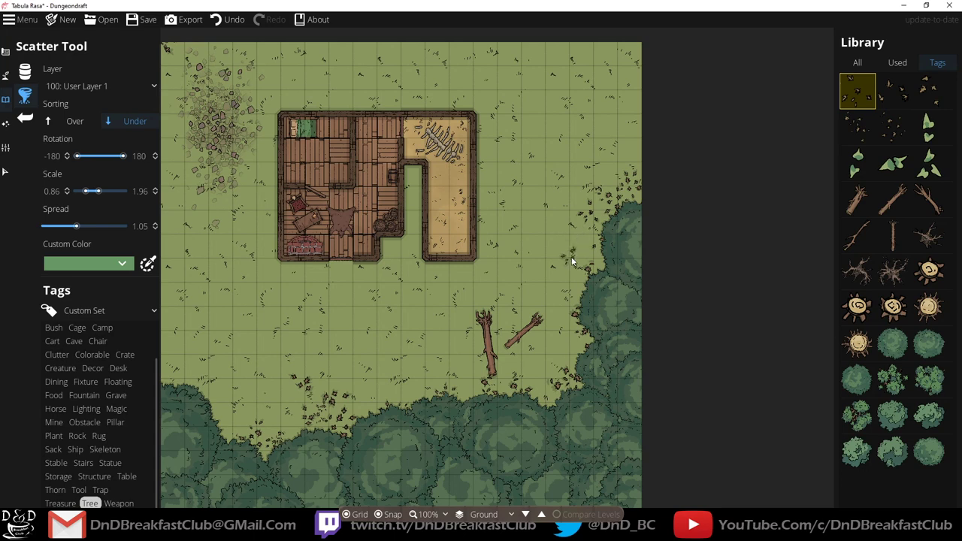
left_click_drag(305, 309, 504, 267)
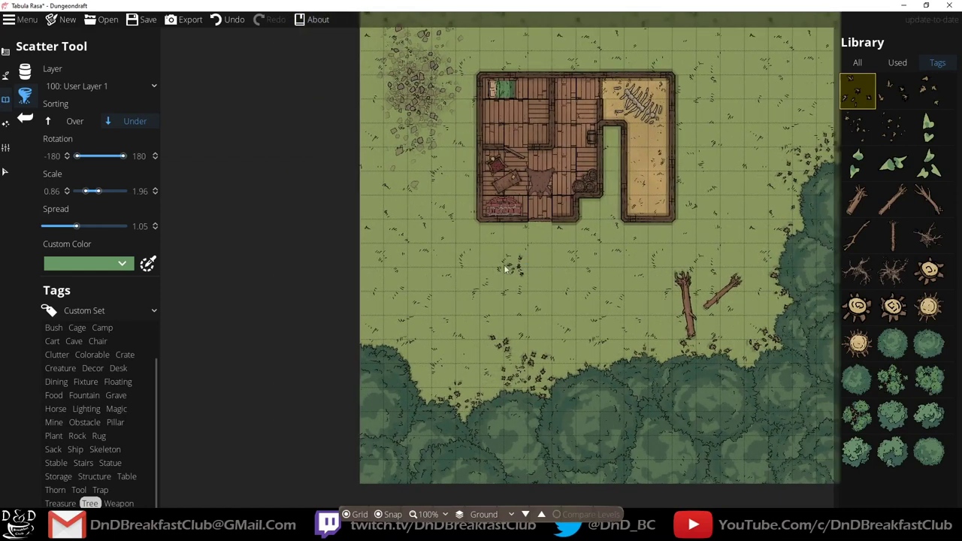
left_click(5, 124)
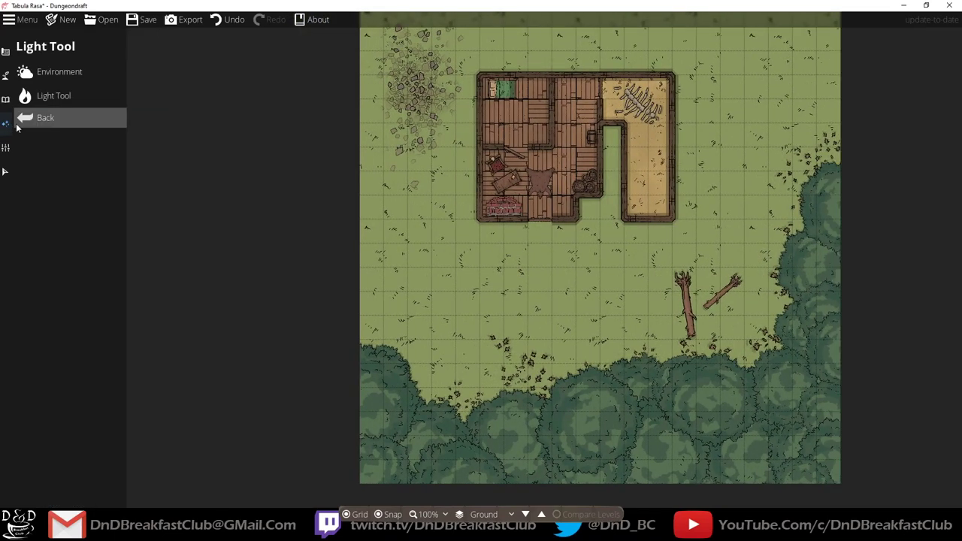
left_click(50, 101)
left_click(481, 202)
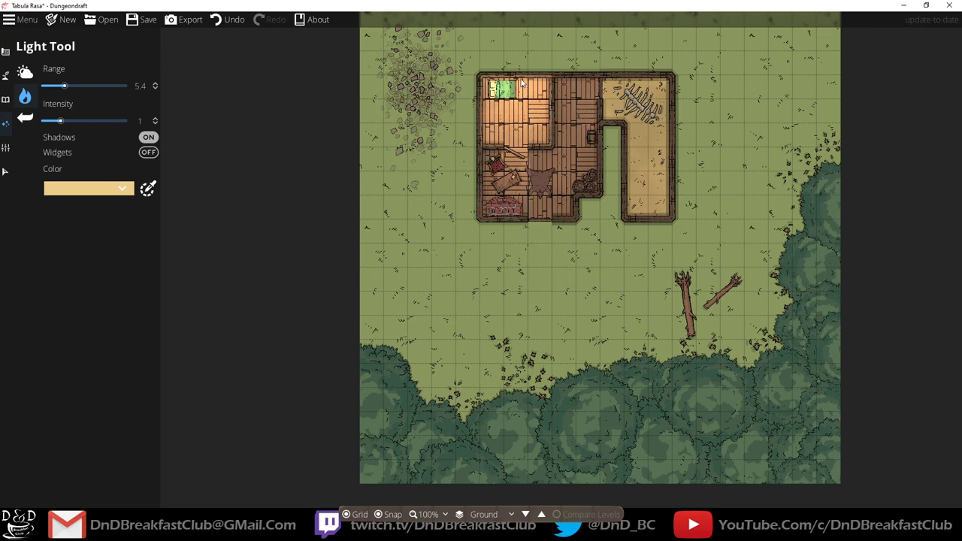
left_click(6, 76)
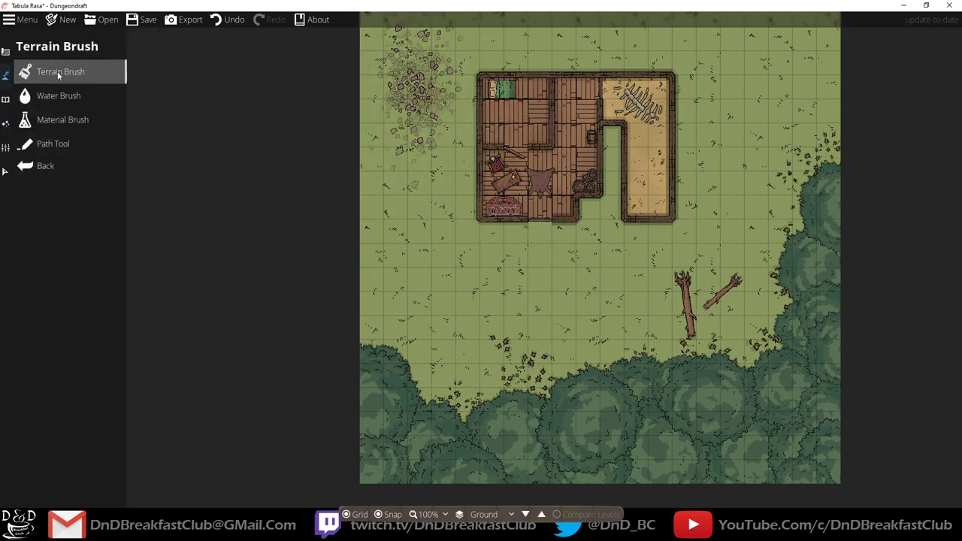
Select the lit wall torch from the Lighting objects for placement with the Object Tool.
scroll(442, 222, "up", 3)
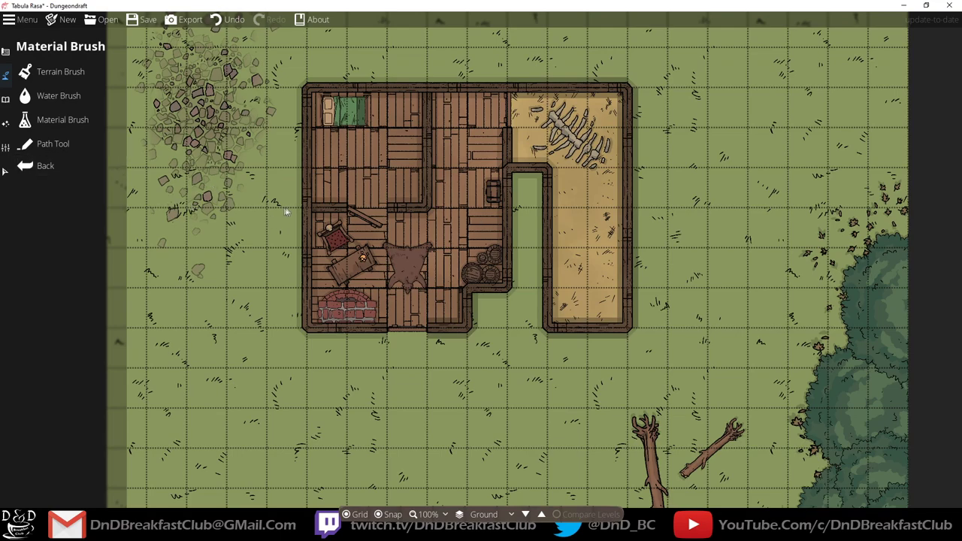
left_click_drag(302, 183, 425, 263)
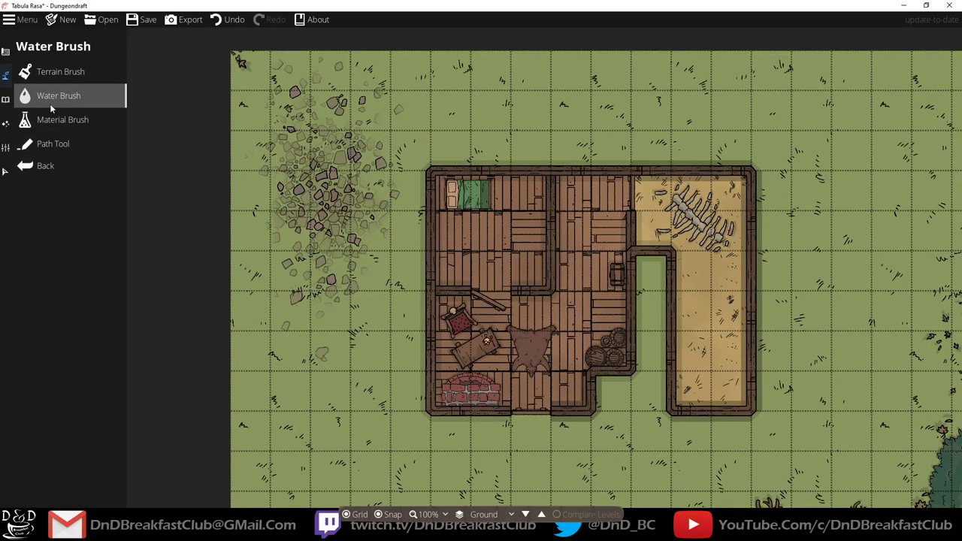
left_click(5, 102)
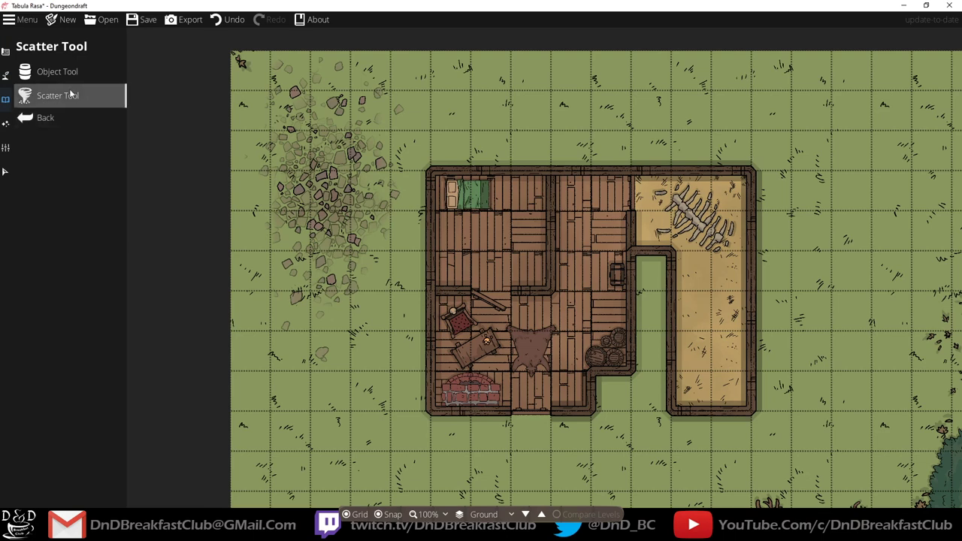
left_click(60, 73)
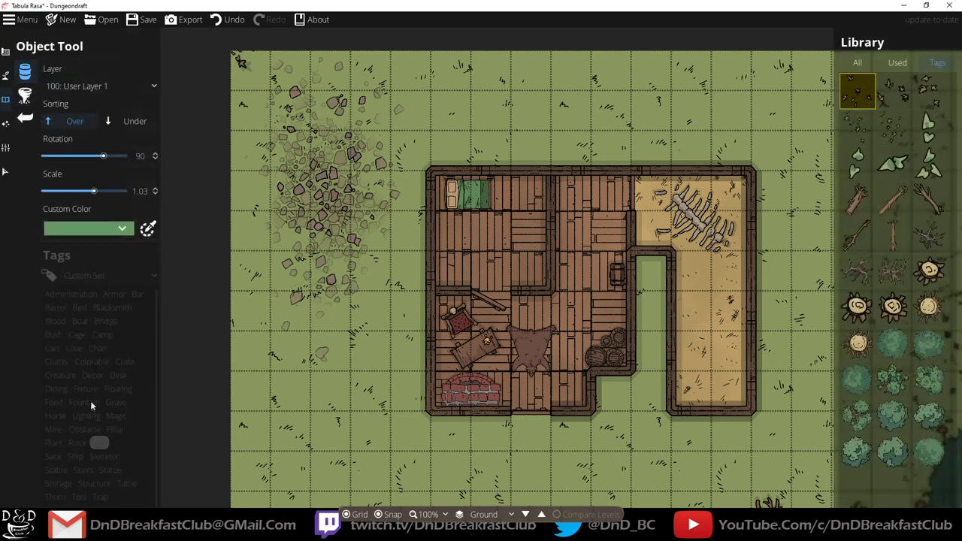
left_click(86, 417)
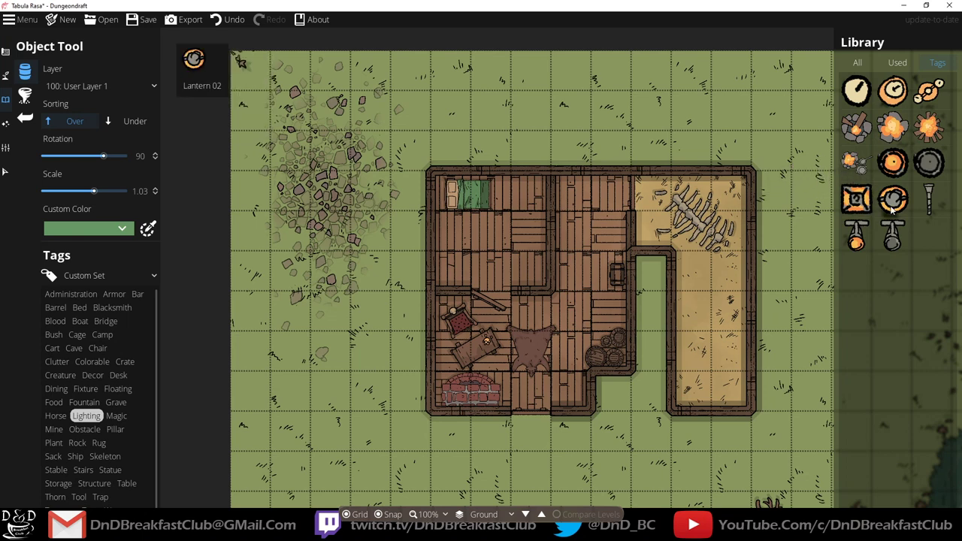
left_click(857, 234)
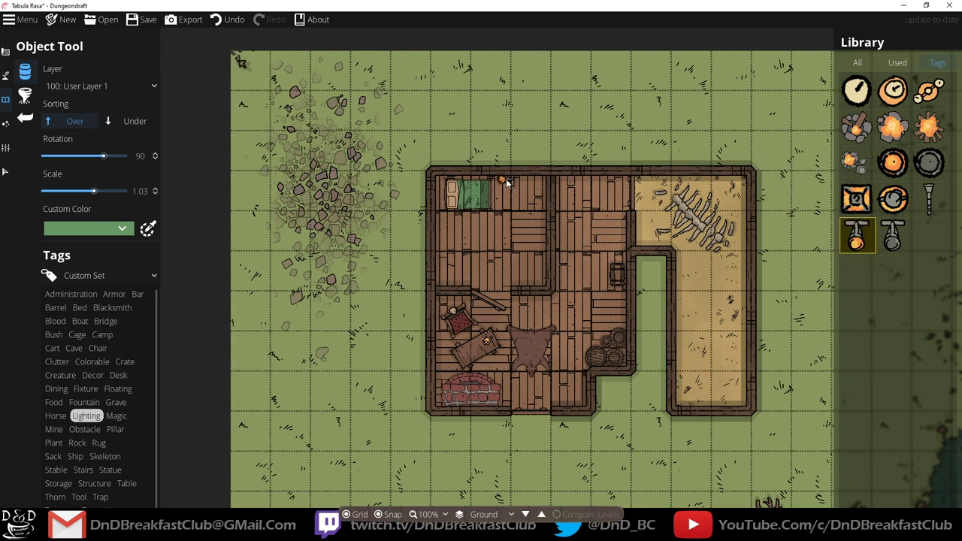
Try placing the wall torch on the bedroom's upper wall near the bed, and undo it.
scroll(507, 188, "down", 3)
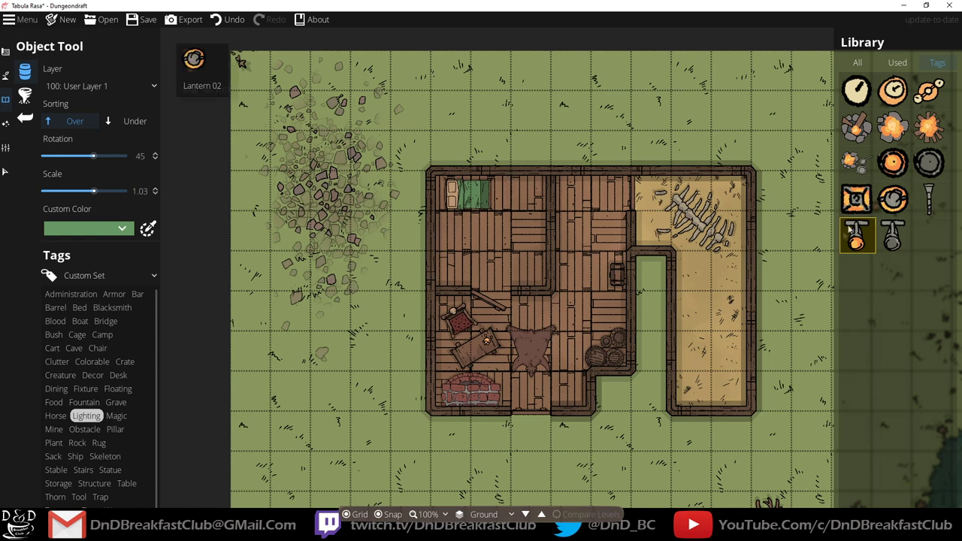
scroll(481, 188, "down", 3)
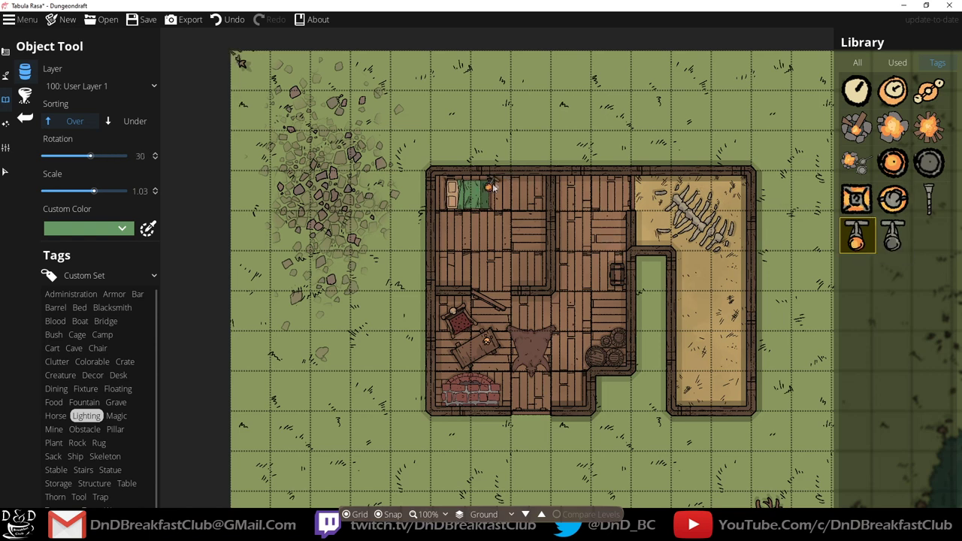
left_click(512, 178)
key("ctrl+z")
Place the torch at scale 0.73 and rotation 90 on the bedroom's right wall, and Lantern 02 on the table.
scroll(514, 193, "down", 2)
scroll(514, 193, "down", 2)
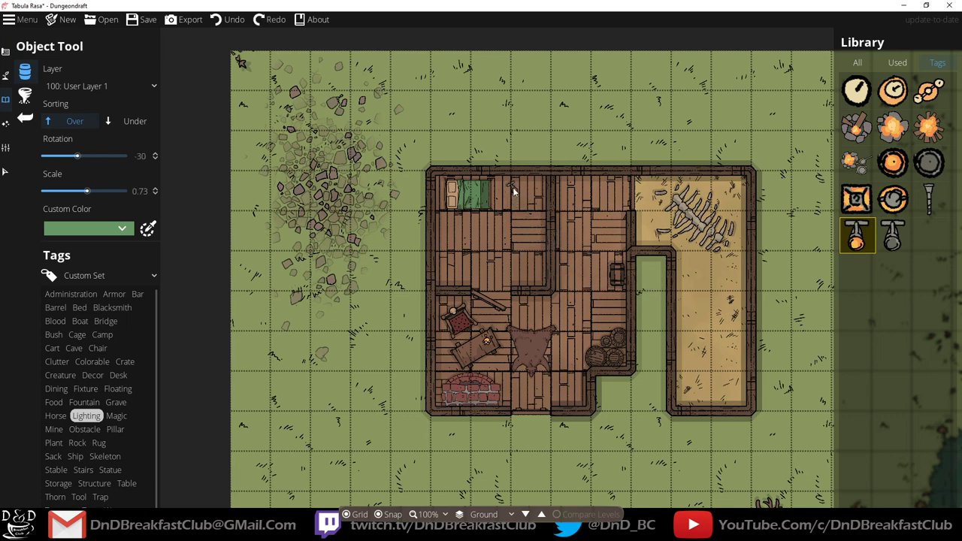
scroll(544, 264, "down", 2)
left_click(540, 266)
left_click(899, 214)
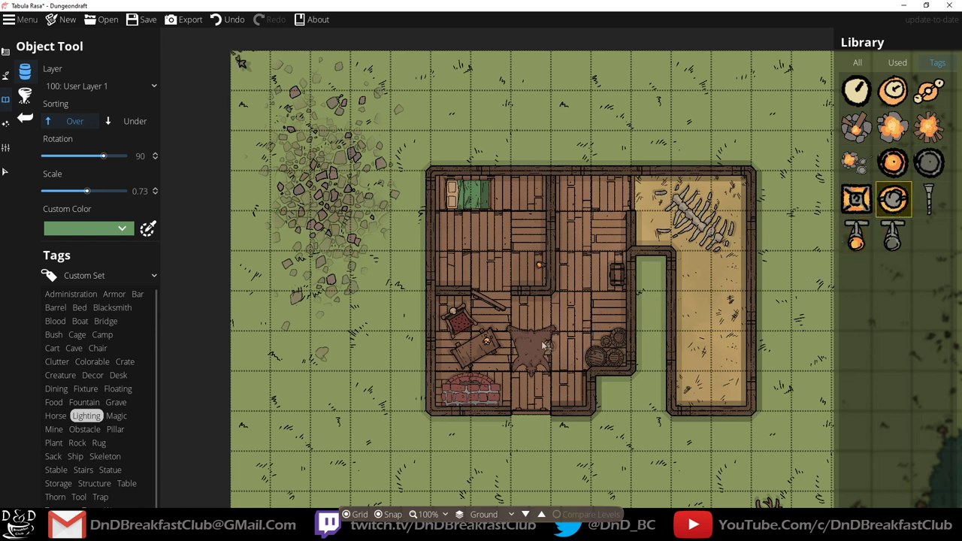
left_click(467, 354)
Undo the first torch in the middle room, set sorting to Under and place it on the upper wall at rotation 0.
left_click(857, 235)
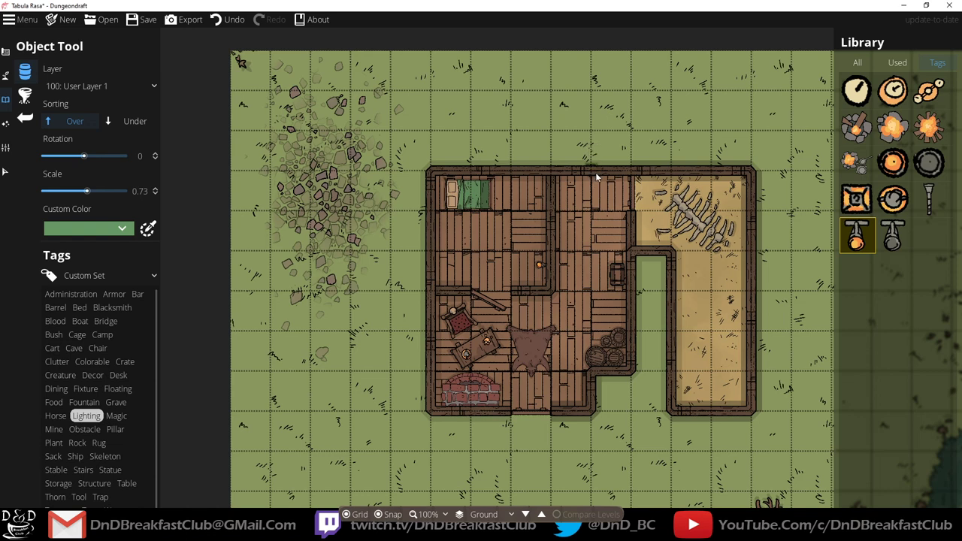
key("ctrl+z")
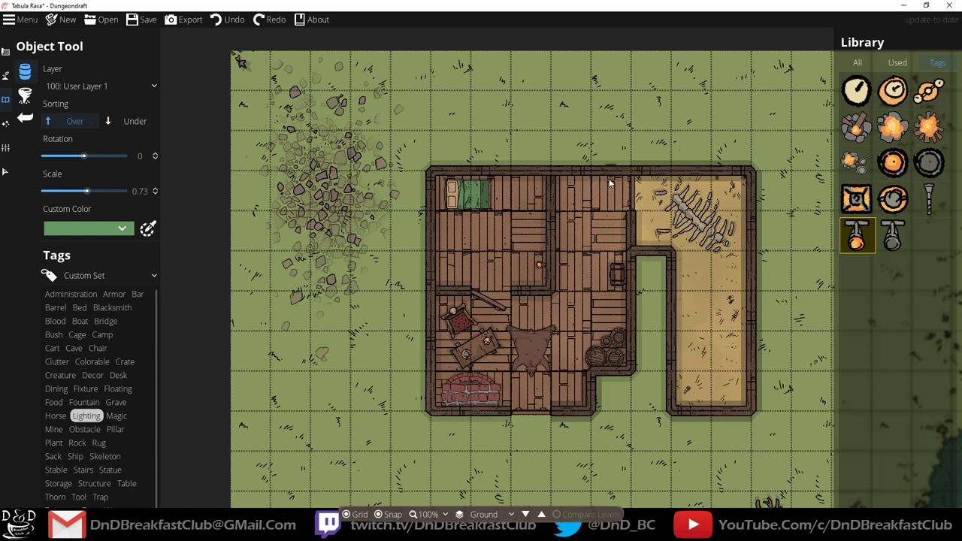
left_click(124, 123)
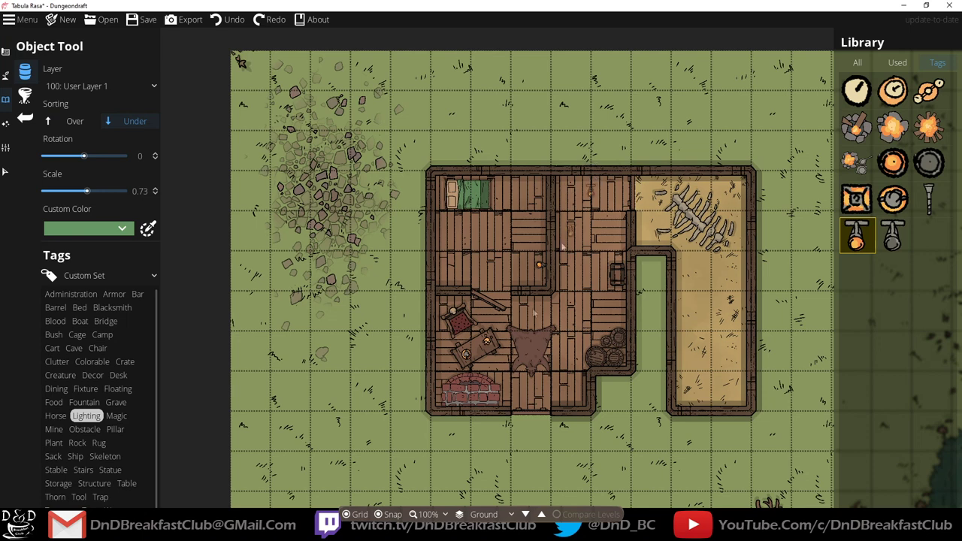
left_click(603, 179)
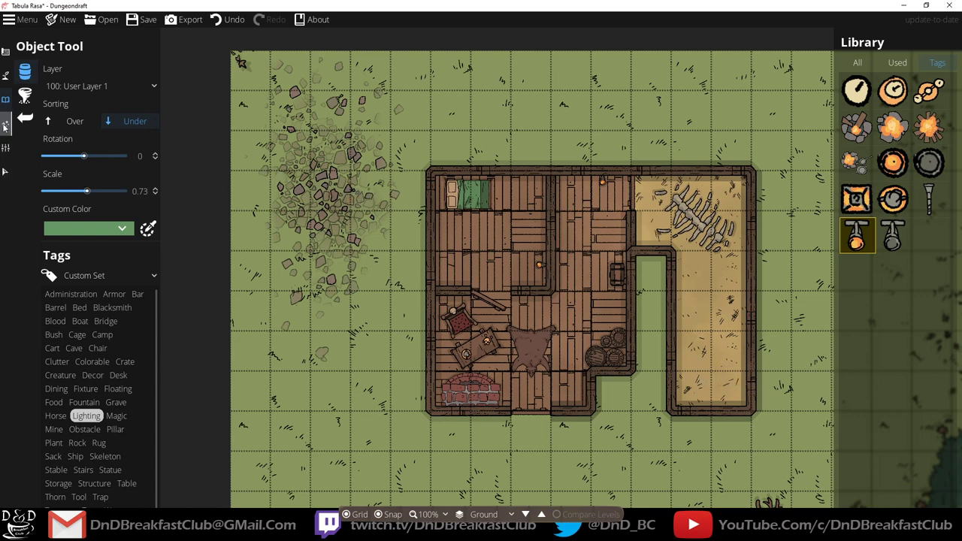
Try placing a light with range 5.4 in the fireplace room, and undo it.
left_click(7, 147)
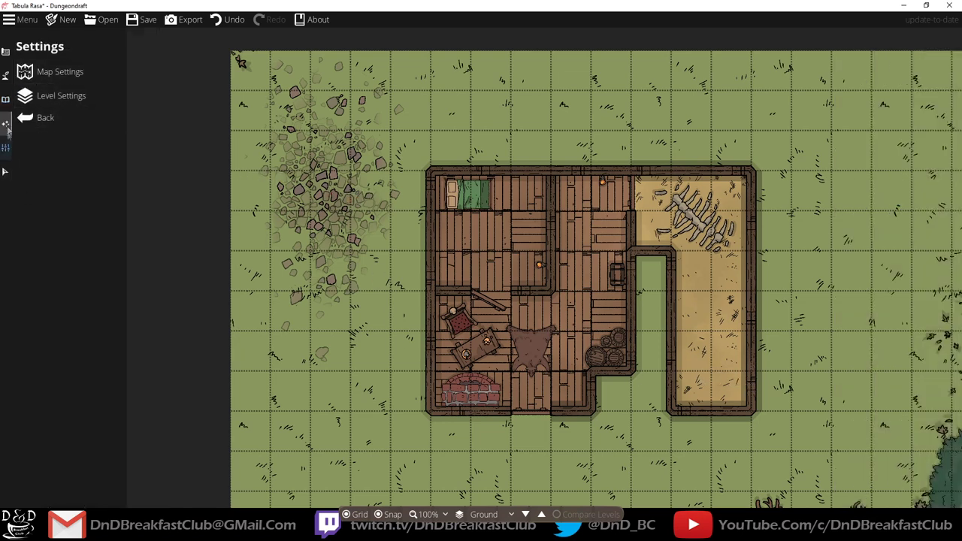
left_click(7, 124)
left_click(45, 95)
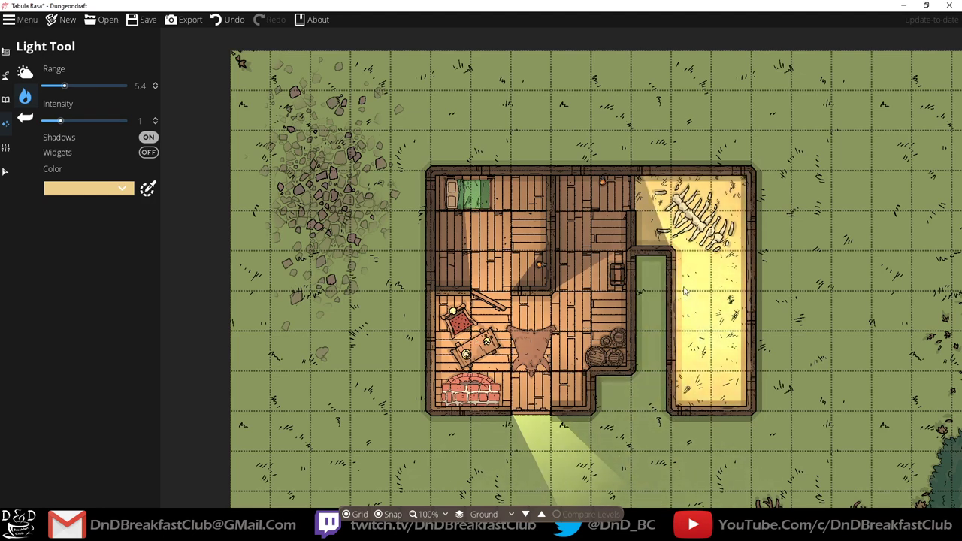
scroll(602, 192, "down", 7, "ctrl")
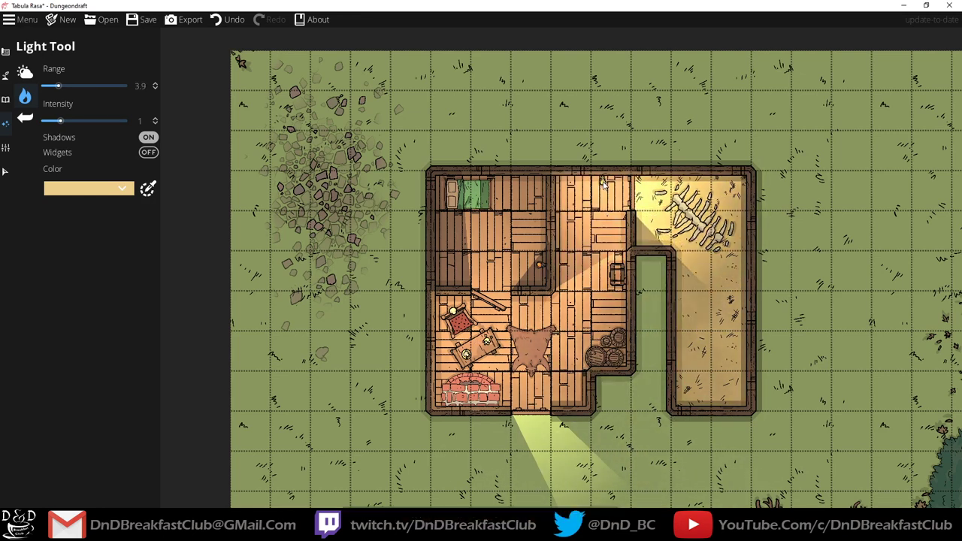
key("ctrl+z")
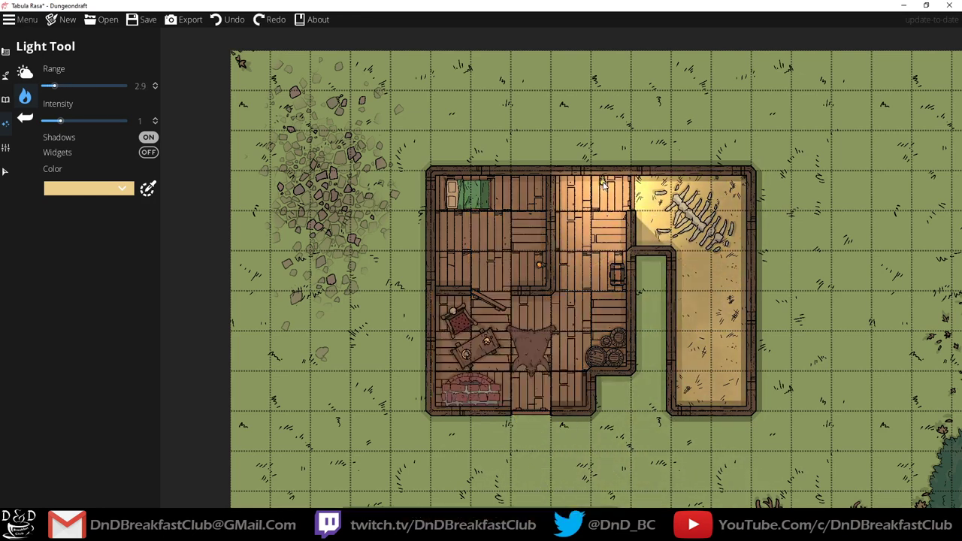
Place a light with range 1 on the torch at the middle room's upper wall.
scroll(602, 194, "down", 1, "ctrl")
scroll(603, 194, "up", 2, "ctrl")
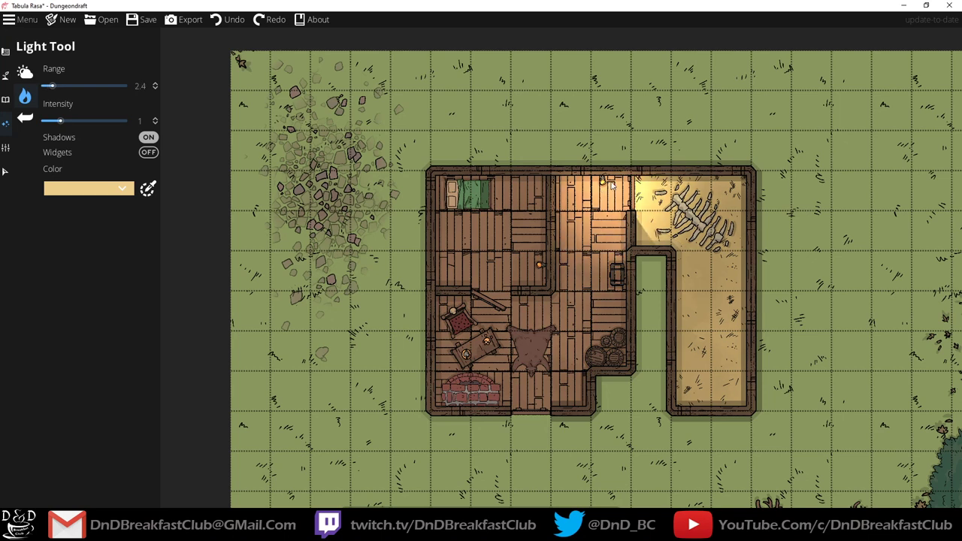
scroll(603, 191, "down", 2, "ctrl")
scroll(603, 192, "up", 2, "ctrl")
scroll(603, 192, "down", 2, "ctrl")
scroll(603, 192, "down", 1, "ctrl")
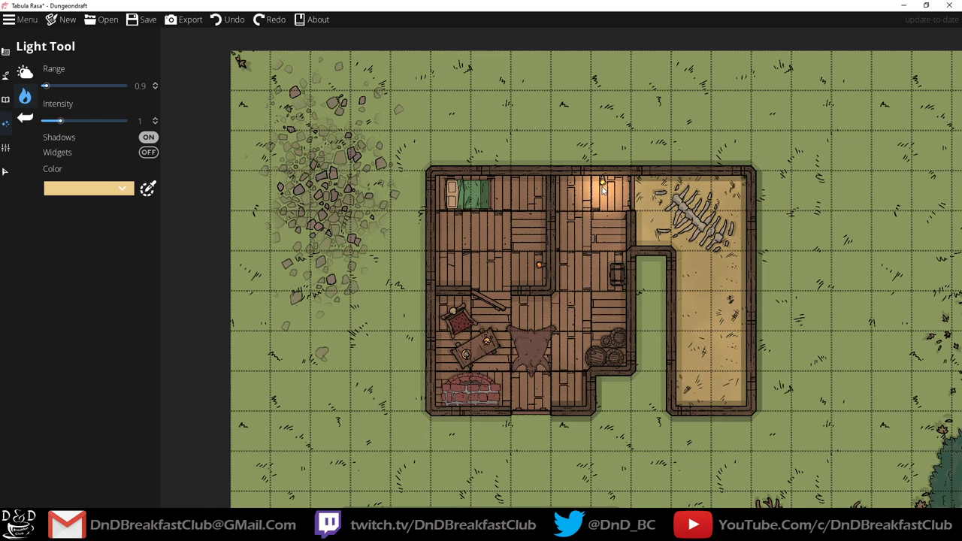
scroll(603, 192, "up", 1, "ctrl")
scroll(603, 192, "down", 1)
scroll(602, 193, "up", 1)
scroll(600, 190, "down", 1)
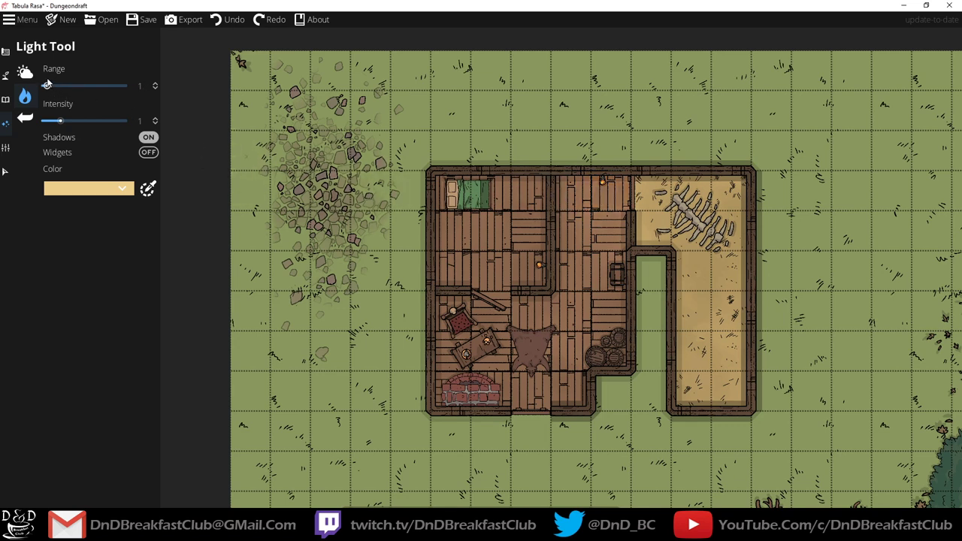
left_click(603, 186)
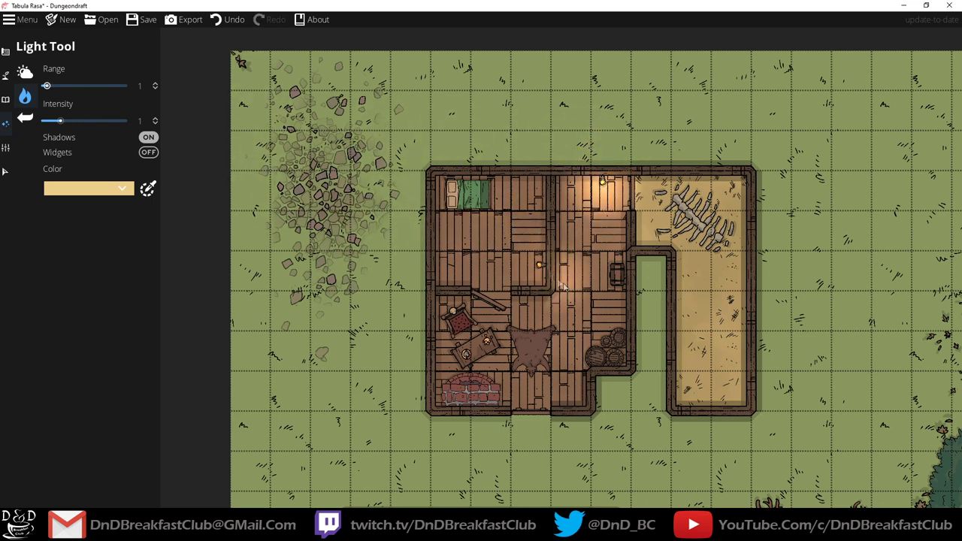
Place a light with range 3 on the brick fireplace and leave the Light Tool.
scroll(573, 288, "up", 5)
scroll(572, 290, "down", 2)
scroll(572, 294, "down", 1)
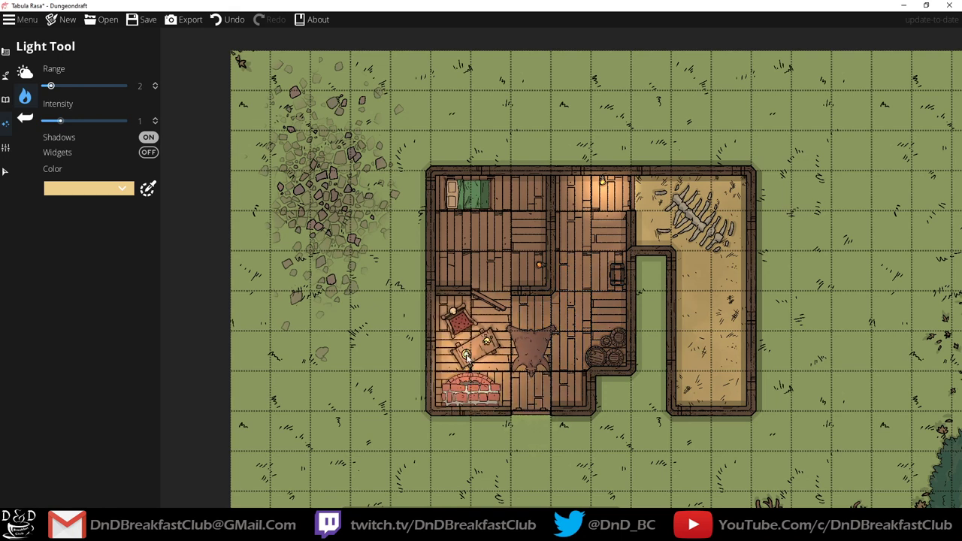
scroll(484, 391, "up", 3)
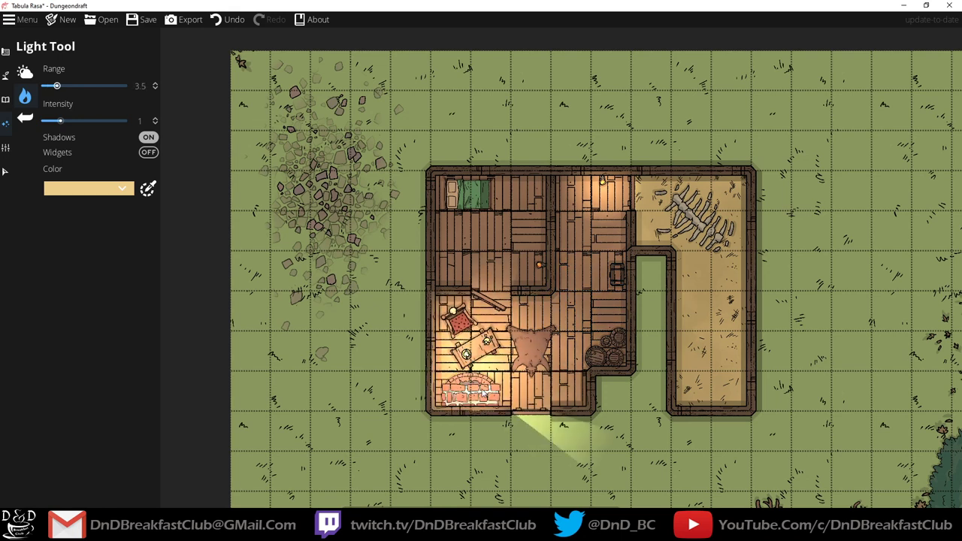
scroll(481, 385, "down", 1)
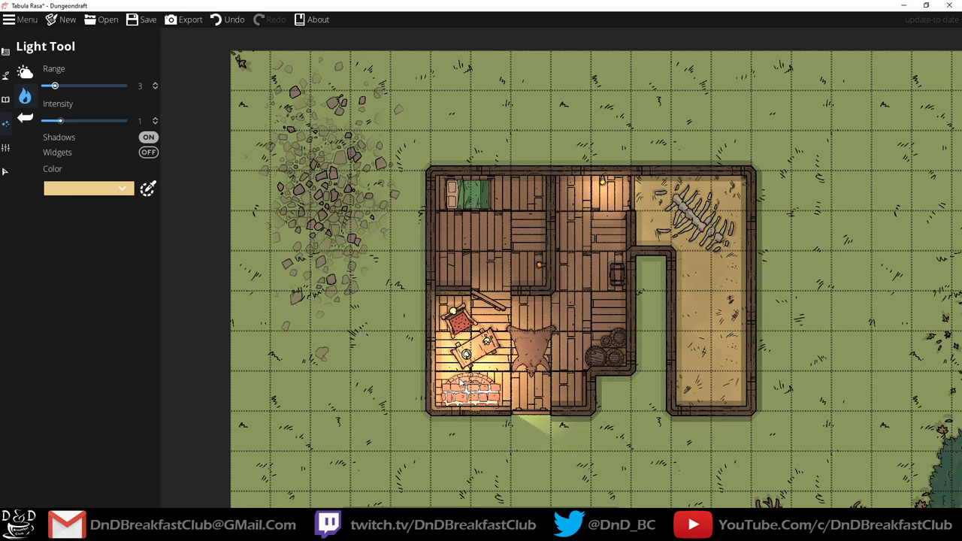
left_click(463, 384)
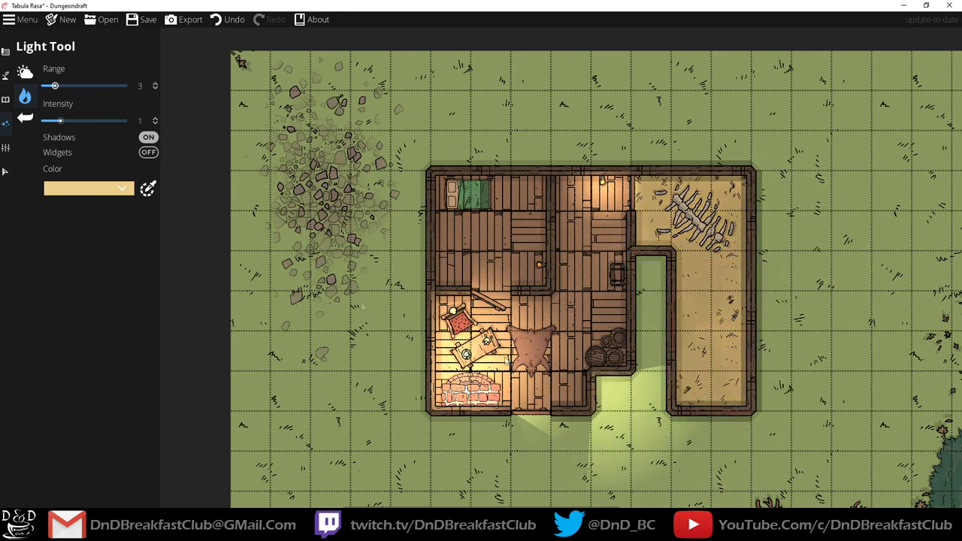
left_click(27, 116)
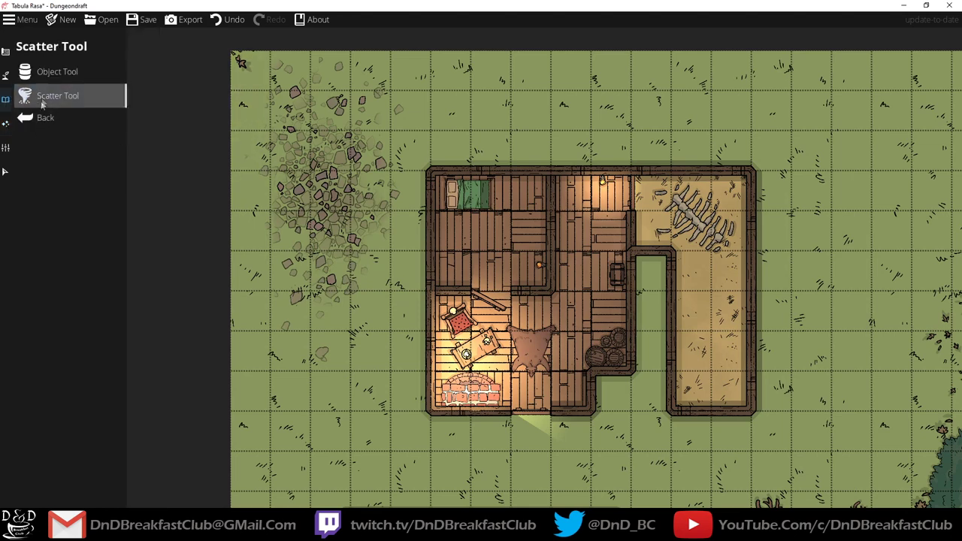
With the Scatter Tool, pick the stacked wood pile from the full object library and place it at the sandy room's lower end.
left_click(41, 106)
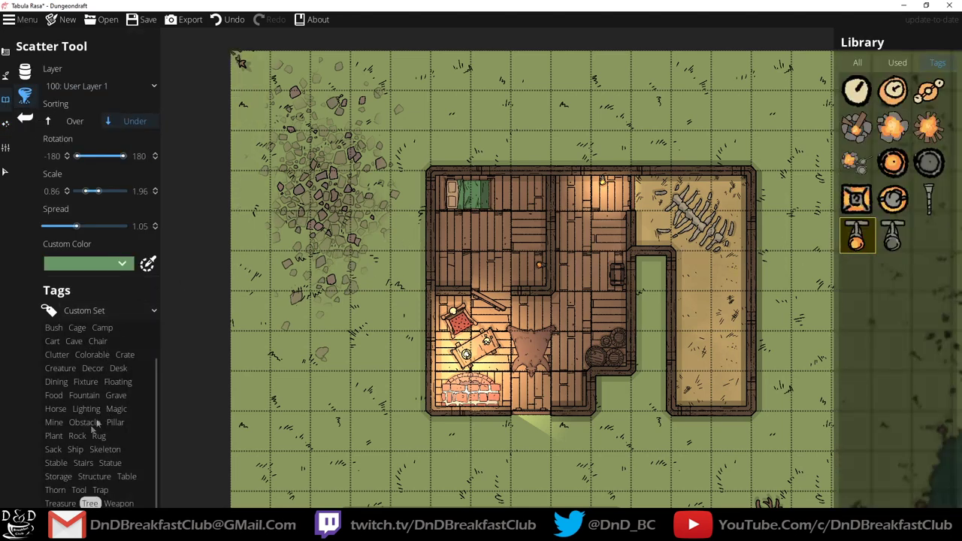
left_click(89, 503)
left_click(60, 503)
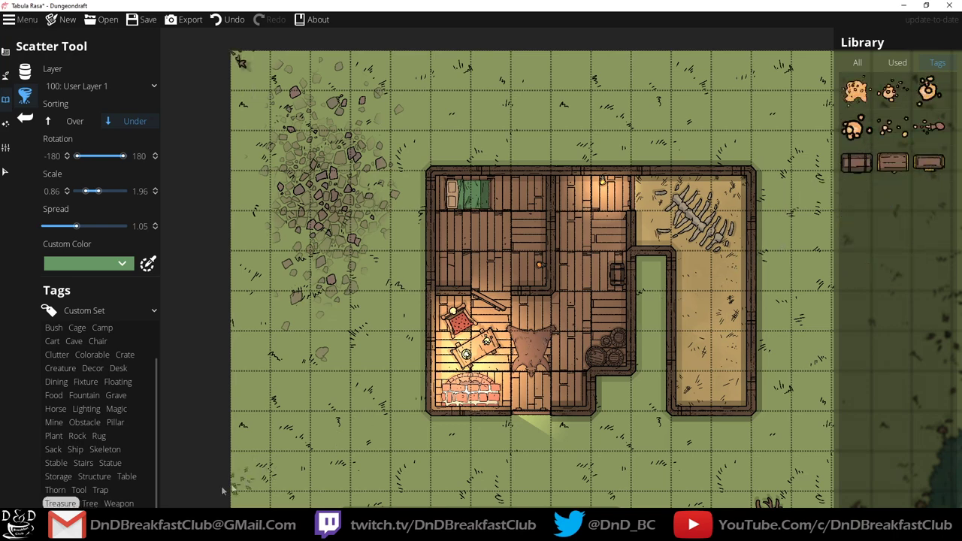
left_click(858, 62)
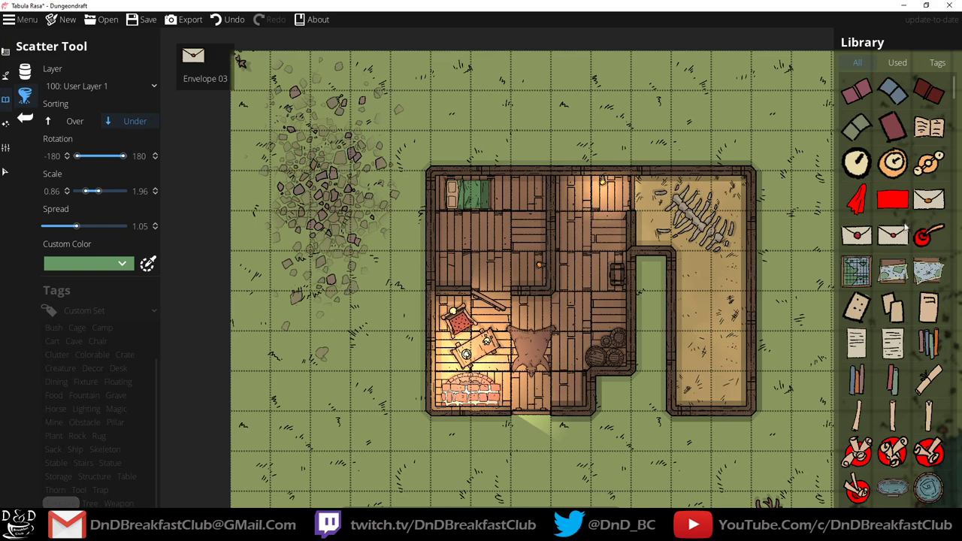
scroll(895, 284, "down", 10)
scroll(896, 286, "down", 10)
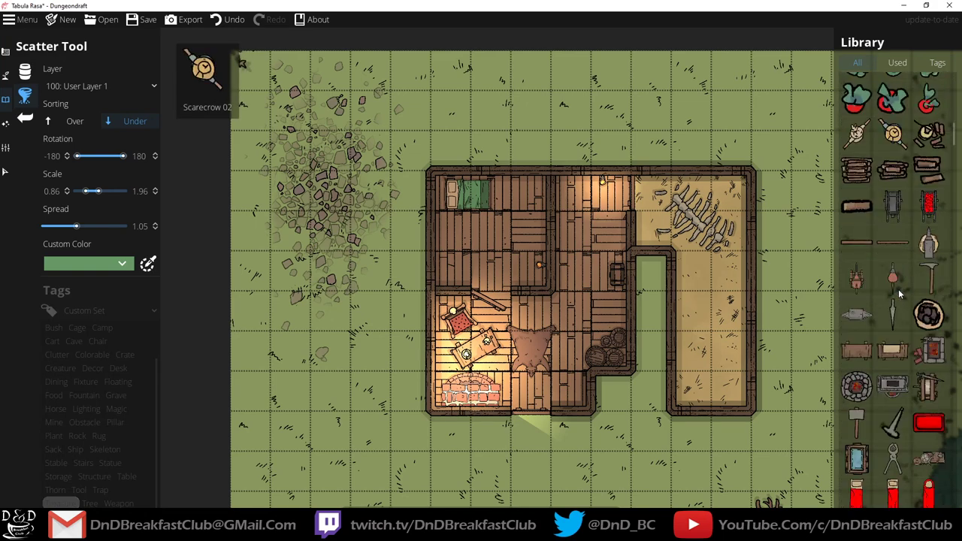
left_click(857, 170)
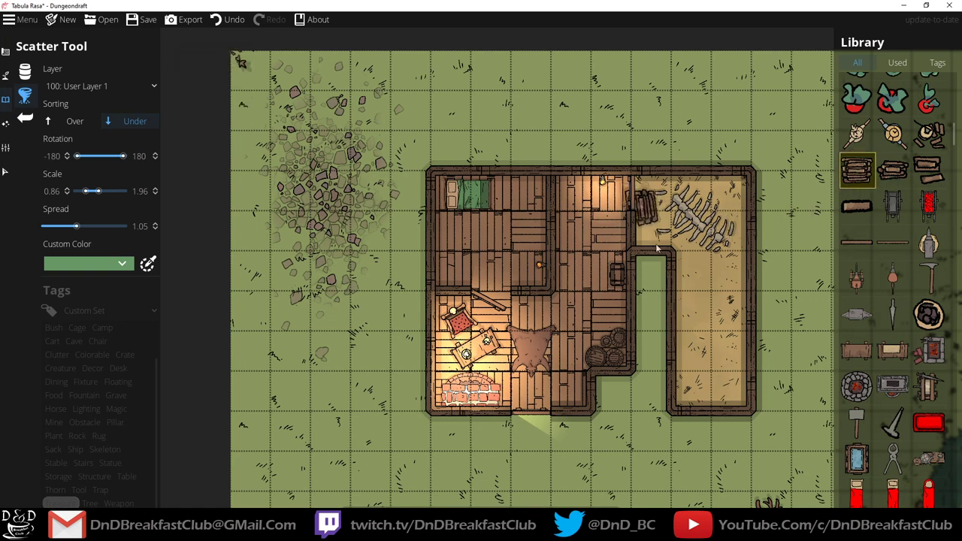
left_click(692, 386)
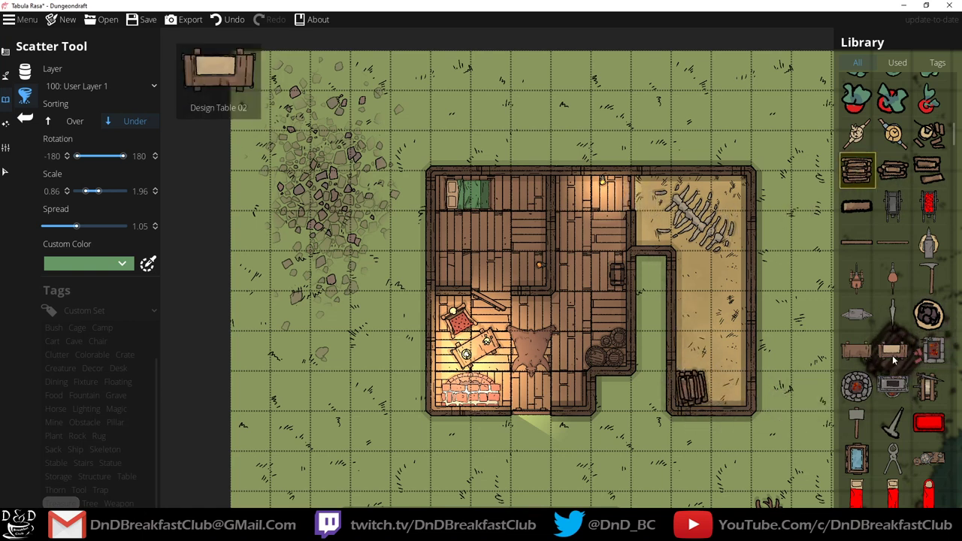
Browse the object library past the workbench, tents and rubble, and select the shovel and the broom in turn for scattering.
scroll(893, 365, "down", 3)
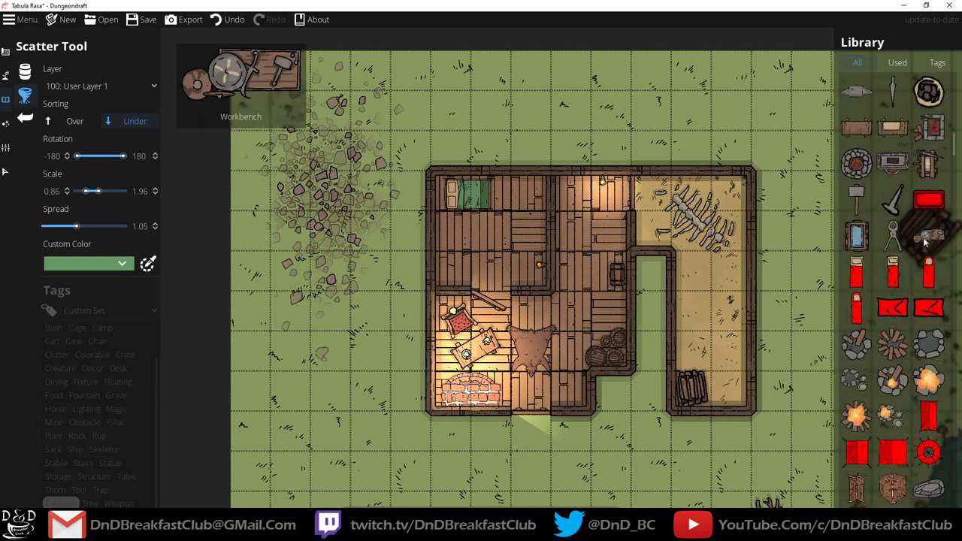
scroll(902, 285, "down", 5)
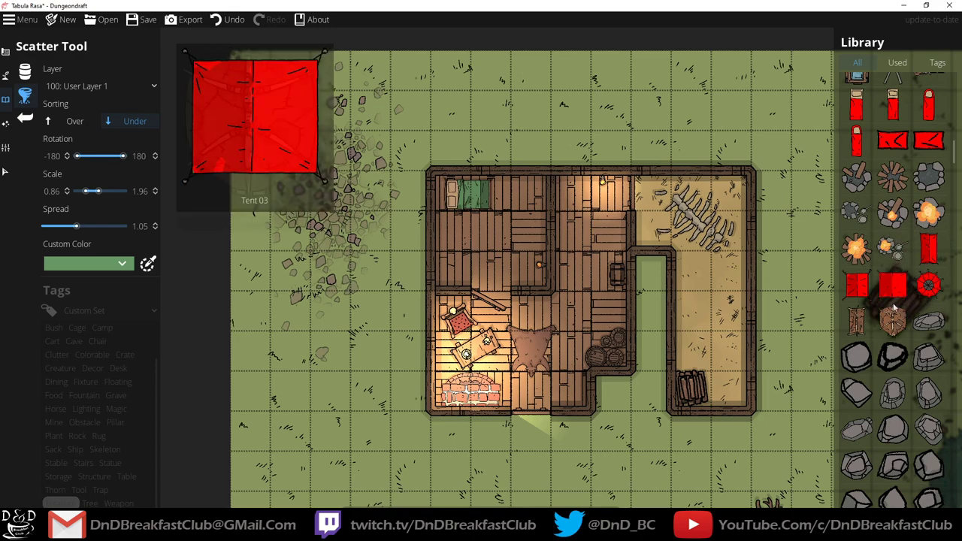
scroll(869, 335, "down", 3)
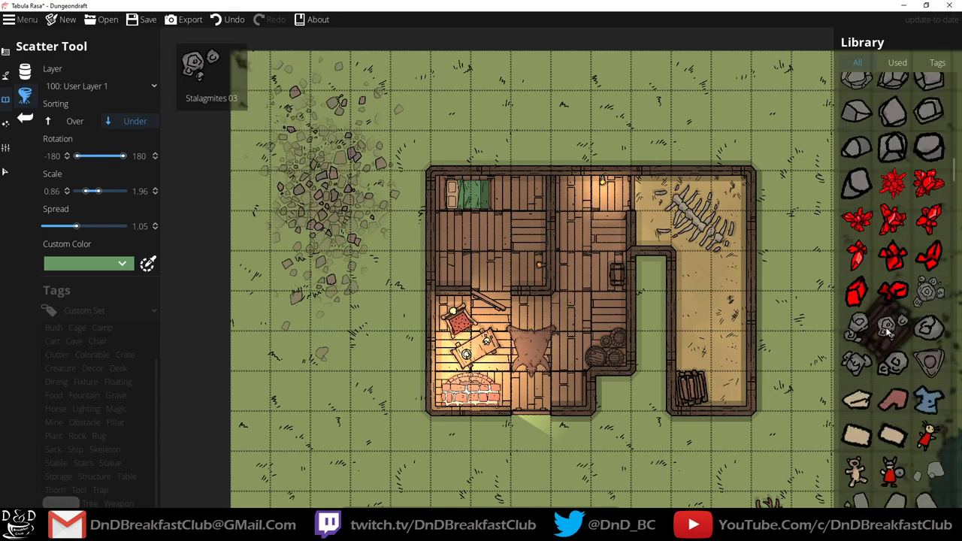
scroll(887, 360, "down", 3)
scroll(891, 379, "down", 2)
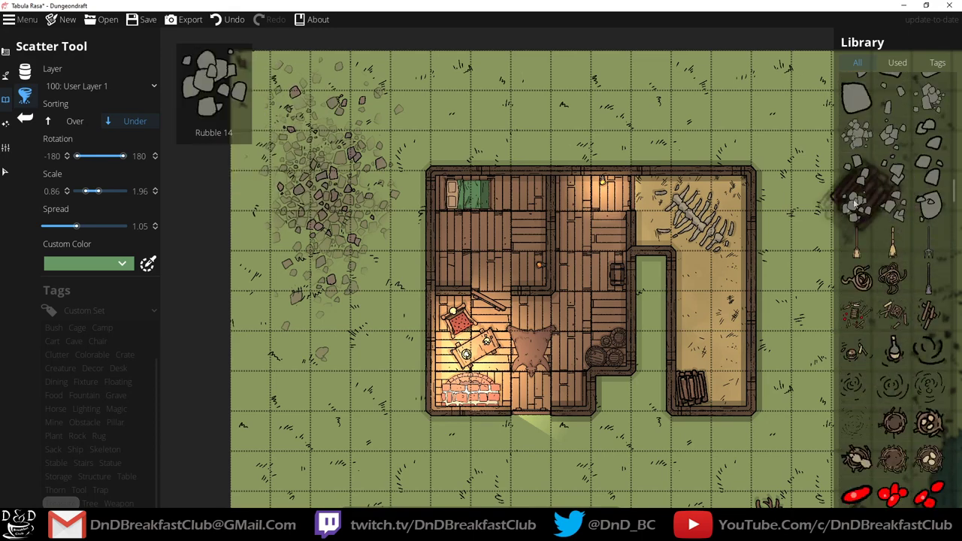
left_click(870, 247)
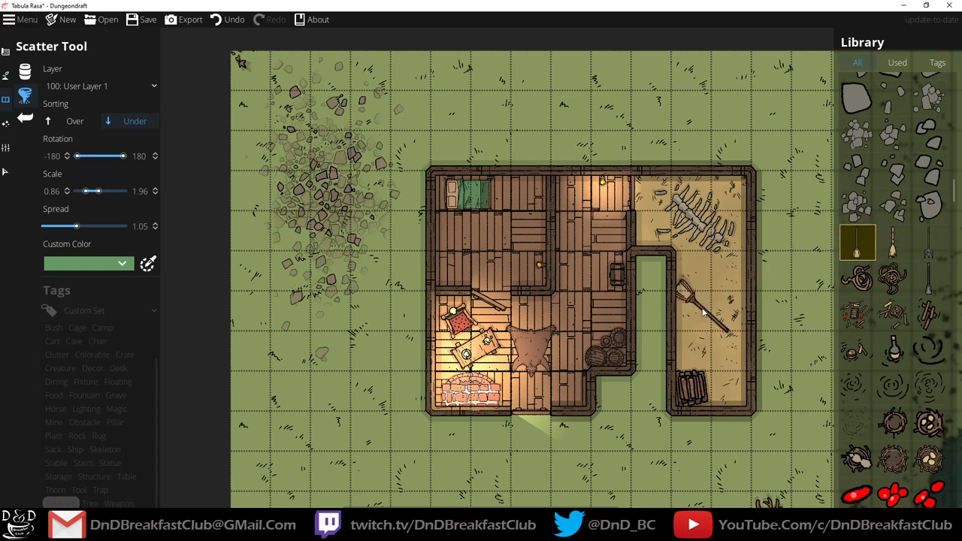
left_click(893, 244)
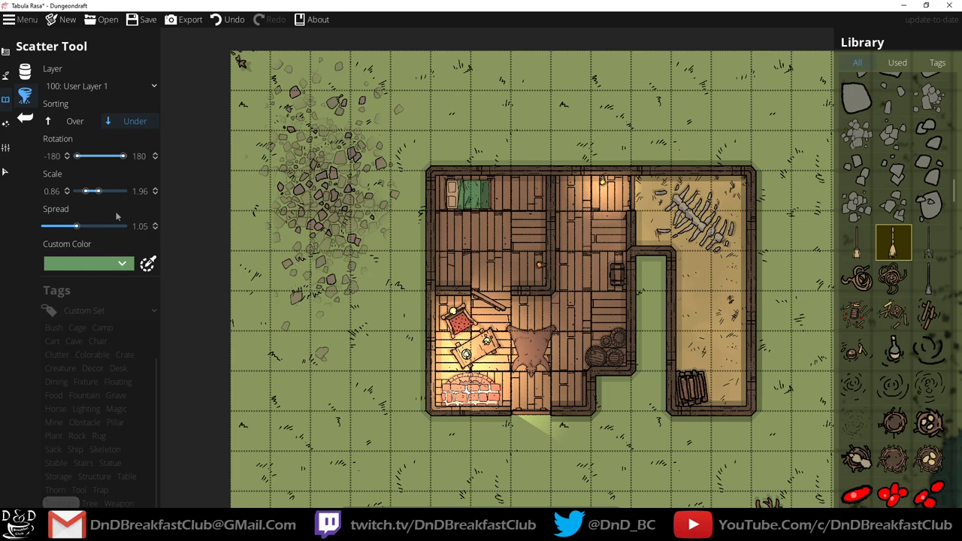
Try scattering brooms on the grass east of the building with the maximum rotation at -23, and undo them.
left_click_drag(113, 156, 123, 156)
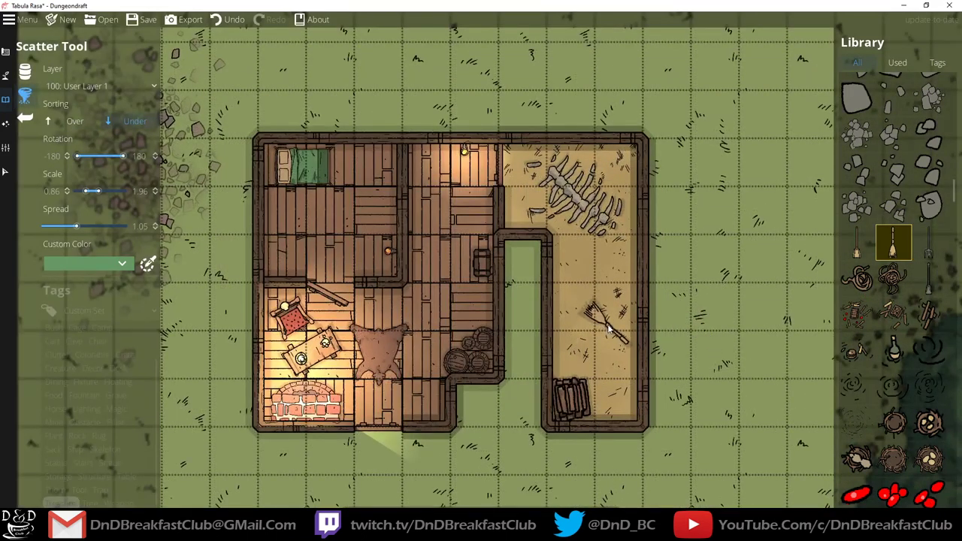
left_click_drag(123, 156, 98, 156)
left_click(759, 272)
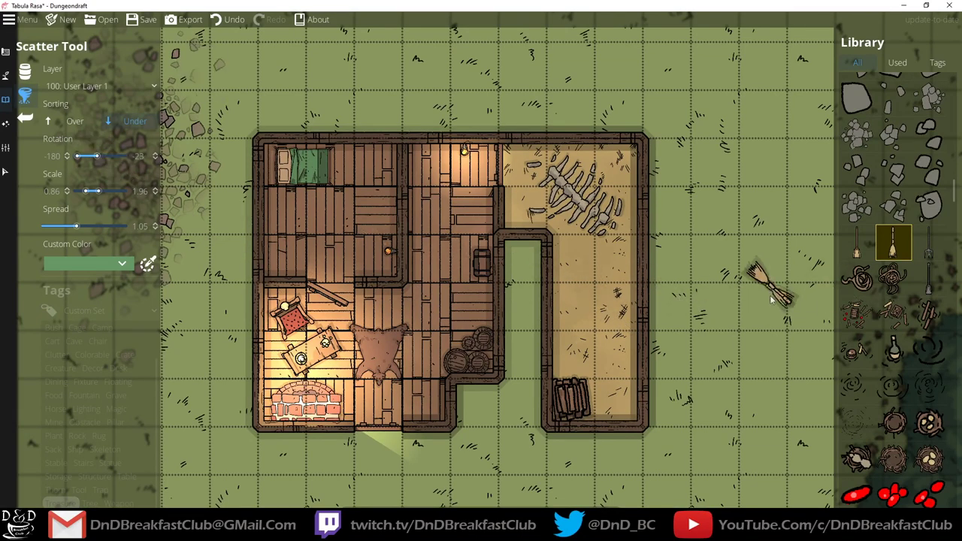
left_click(725, 308)
key("ctrl+z")
key("ctrl+z")
key("ctrl+z")
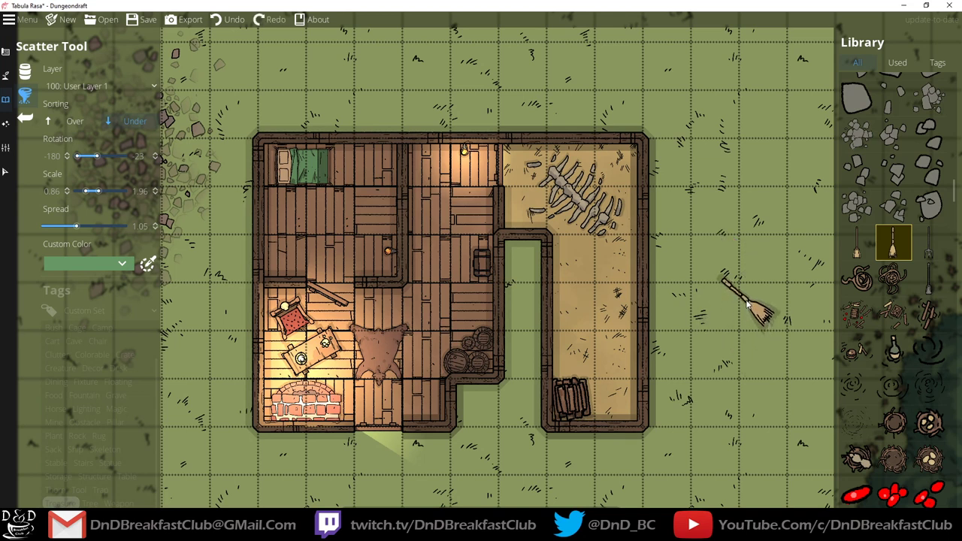
Look through the skeletons, statues, chairs and tables in the library and select the wooden grave frame.
left_click(930, 278)
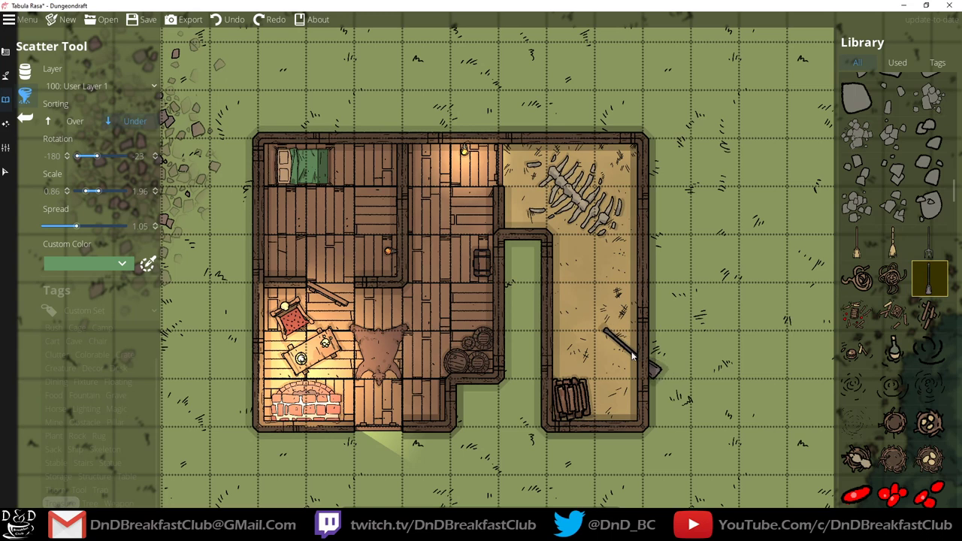
scroll(899, 361, "down", 10)
scroll(902, 383, "down", 5)
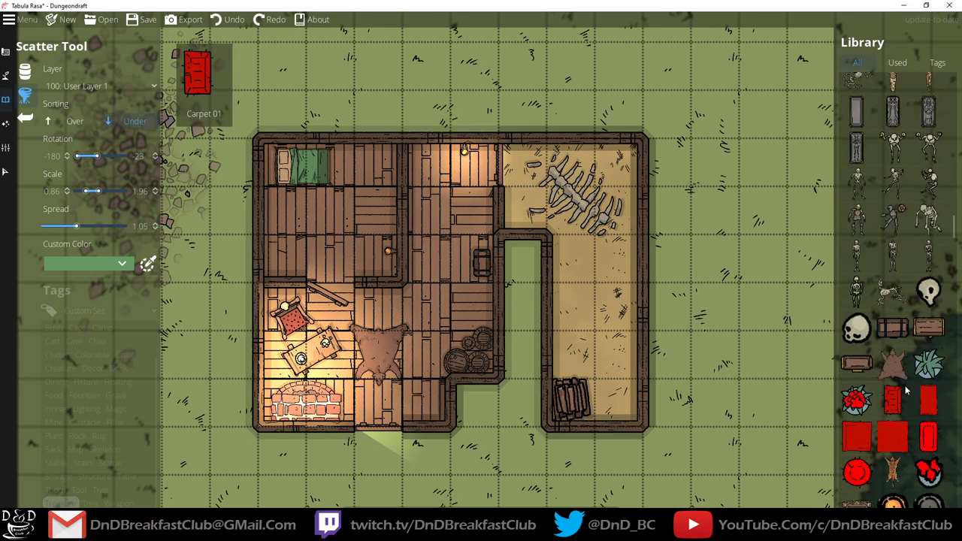
scroll(917, 446, "down", 3)
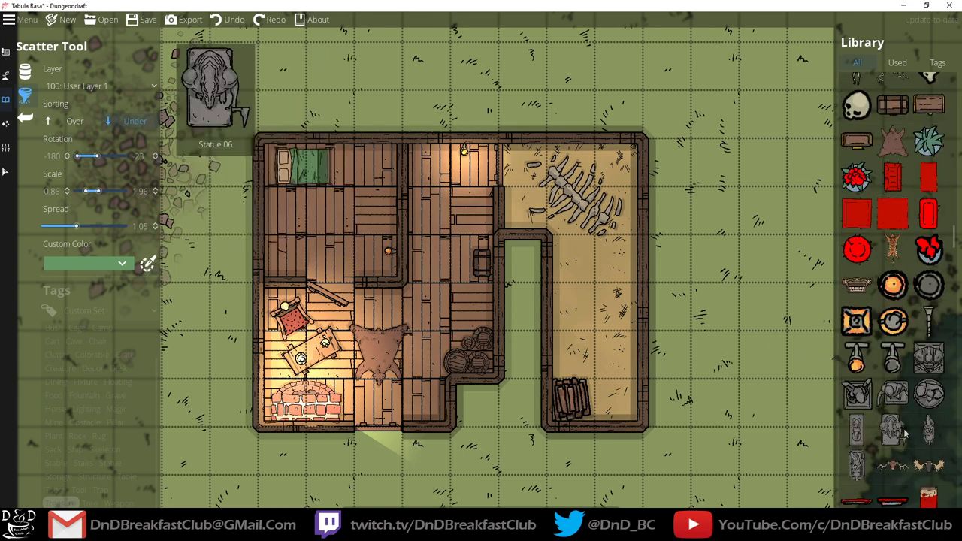
scroll(862, 288, "down", 10)
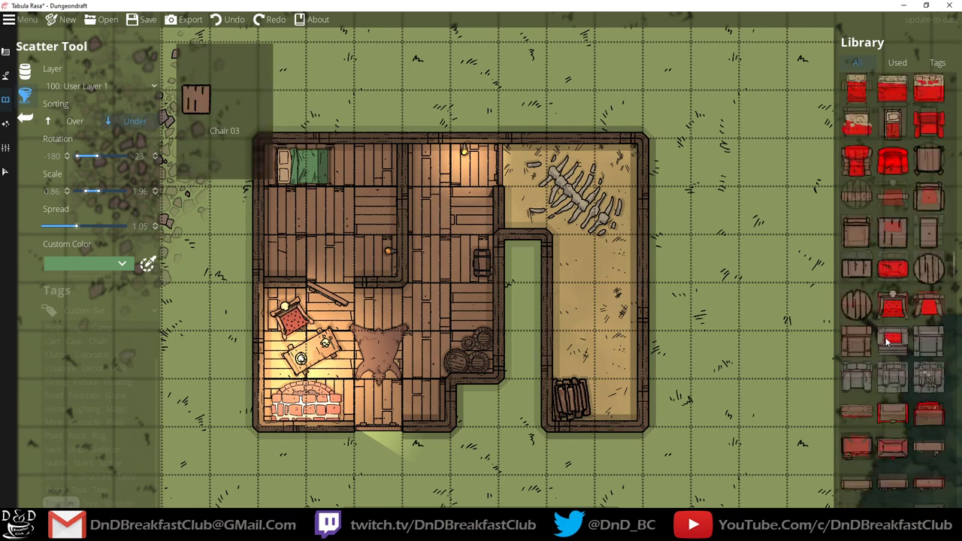
scroll(857, 297, "down", 8)
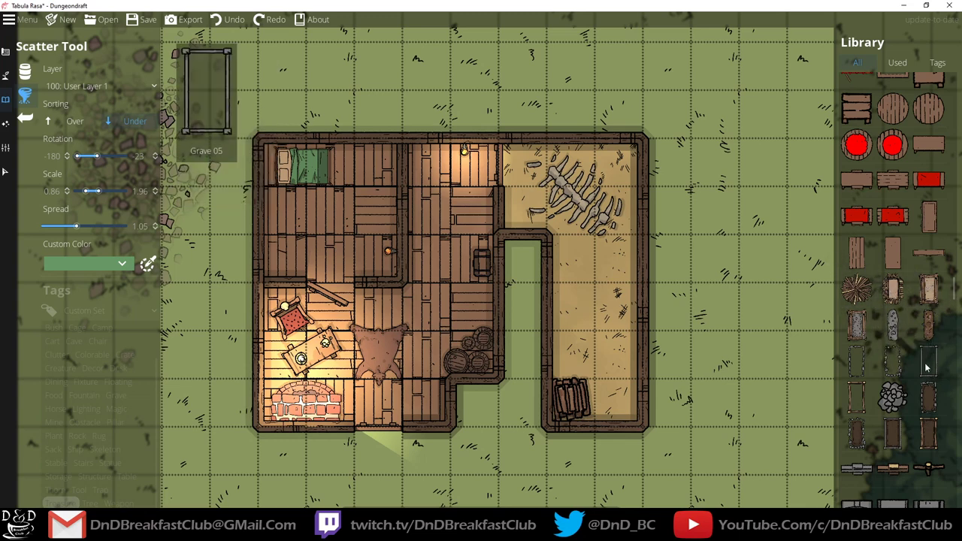
left_click(857, 404)
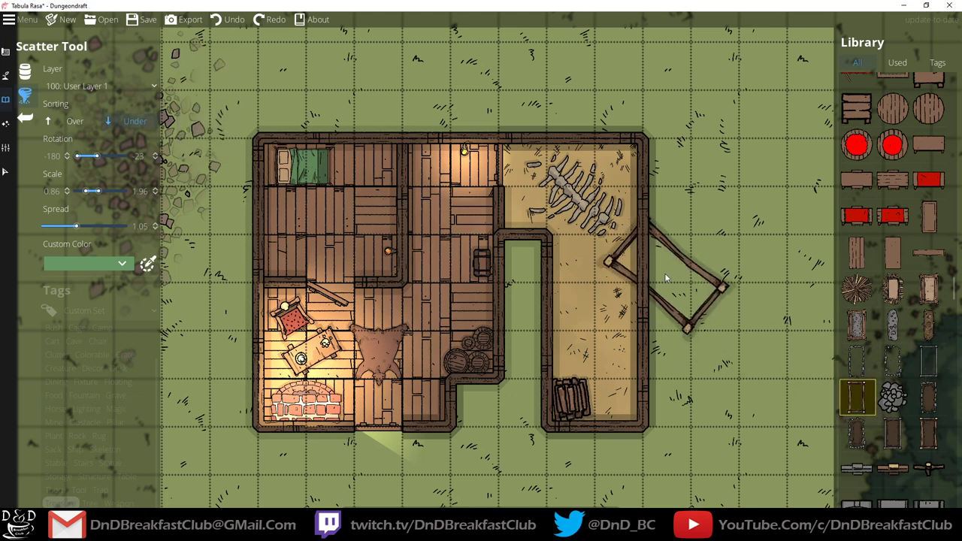
Set the scatter's minimum rotation to -23.
left_click(70, 157)
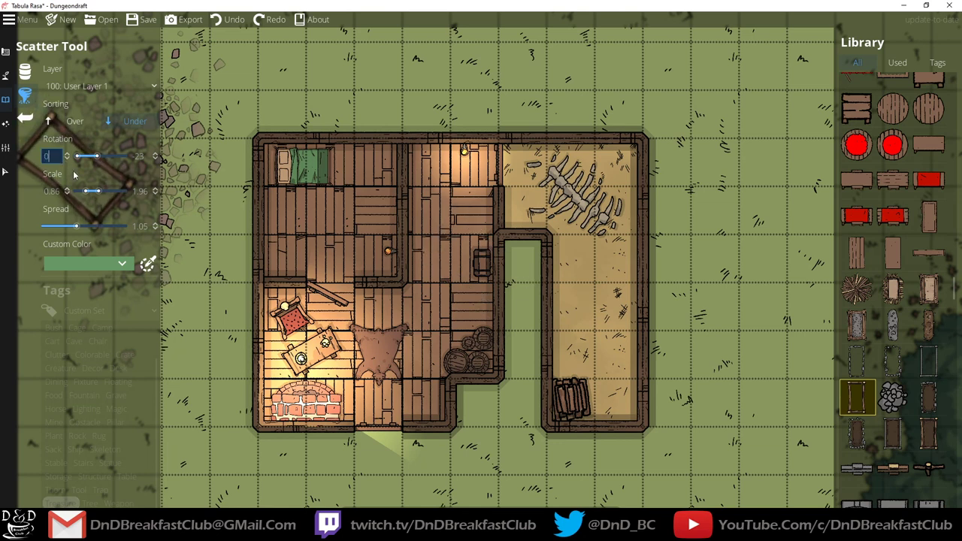
type("-23")
key("Return")
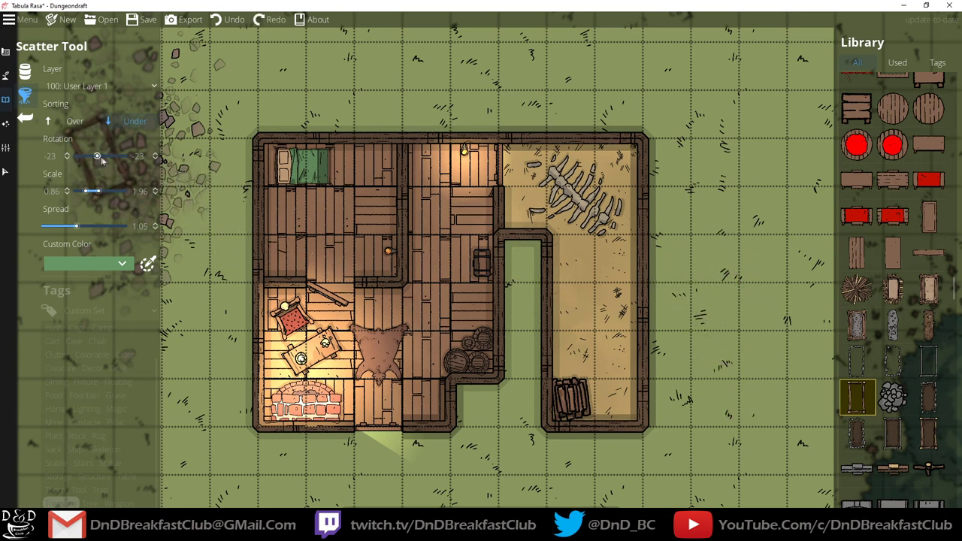
double_click(49, 155)
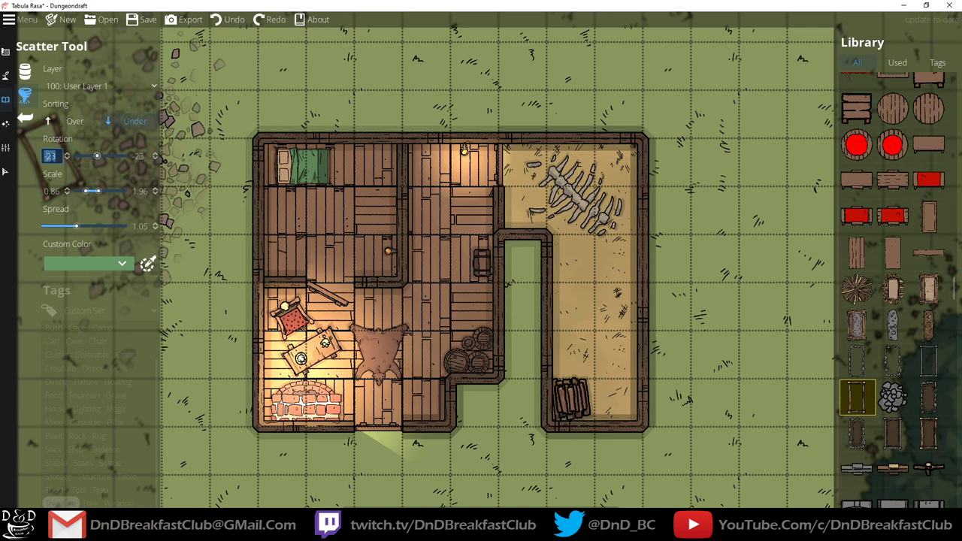
key("BackSpace")
type("-23")
key("Return")
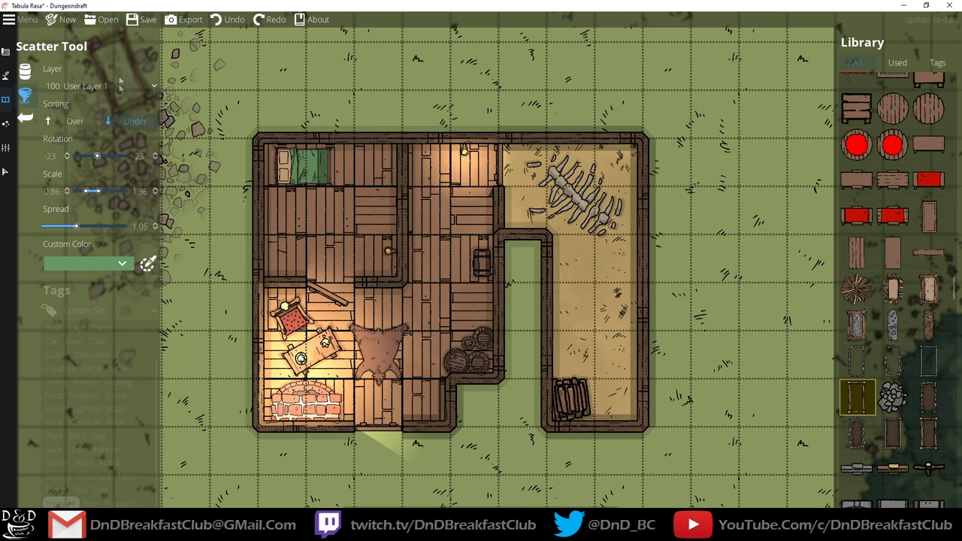
Try different limits for the scatter's rotation range and set both minimum and maximum to 0.
left_click_drag(98, 157, 109, 159)
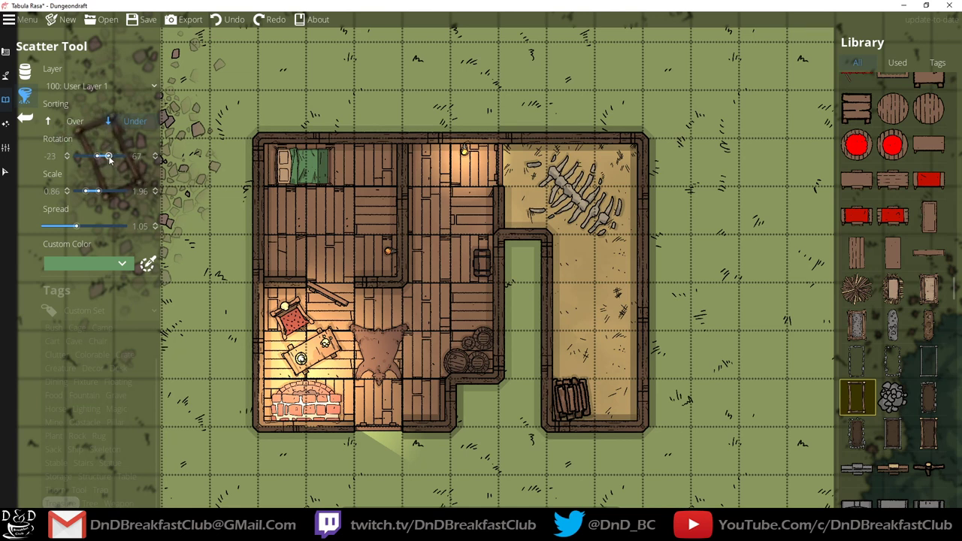
double_click(51, 157)
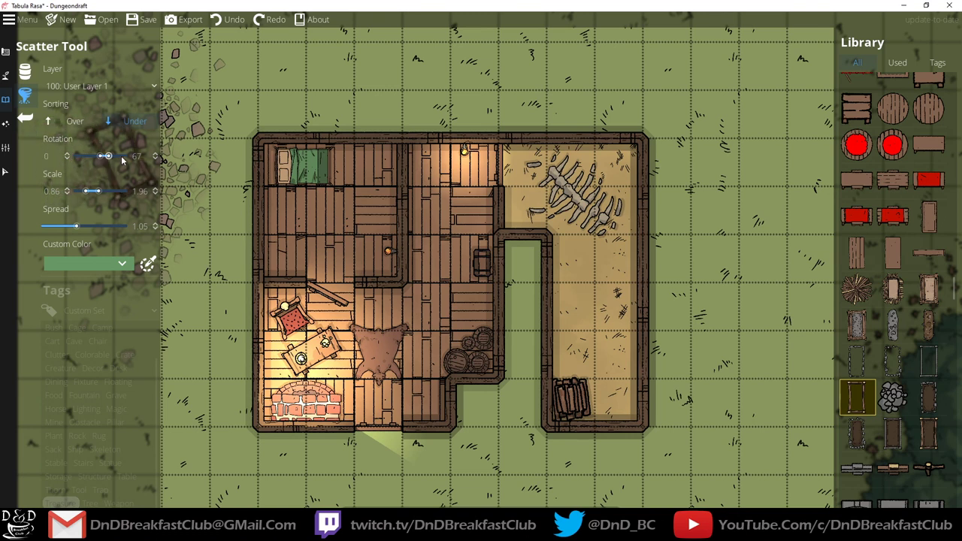
left_click_drag(101, 157, 102, 156)
scroll(101, 158, "down", 4)
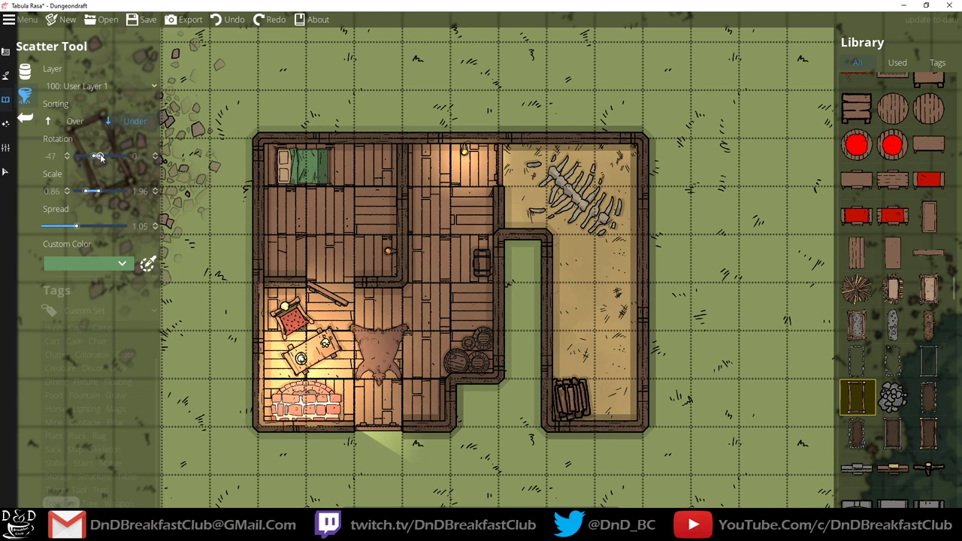
scroll(100, 158, "up", 4)
left_click_drag(98, 158, 100, 160)
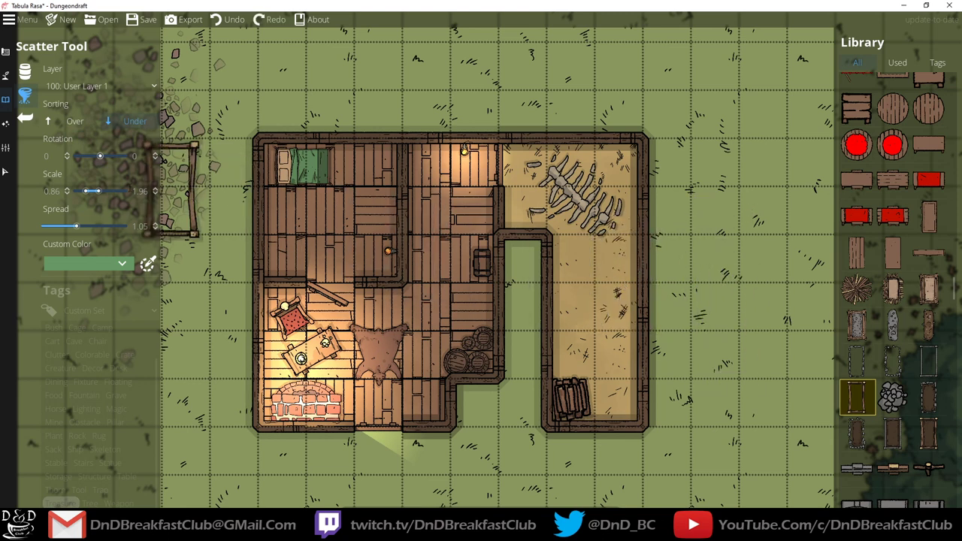
Set both scale limits to 0.7 and place two wooden frames, one above the other, along the sandy room's east wall.
left_click(90, 191)
left_click_drag(90, 191, 84, 191)
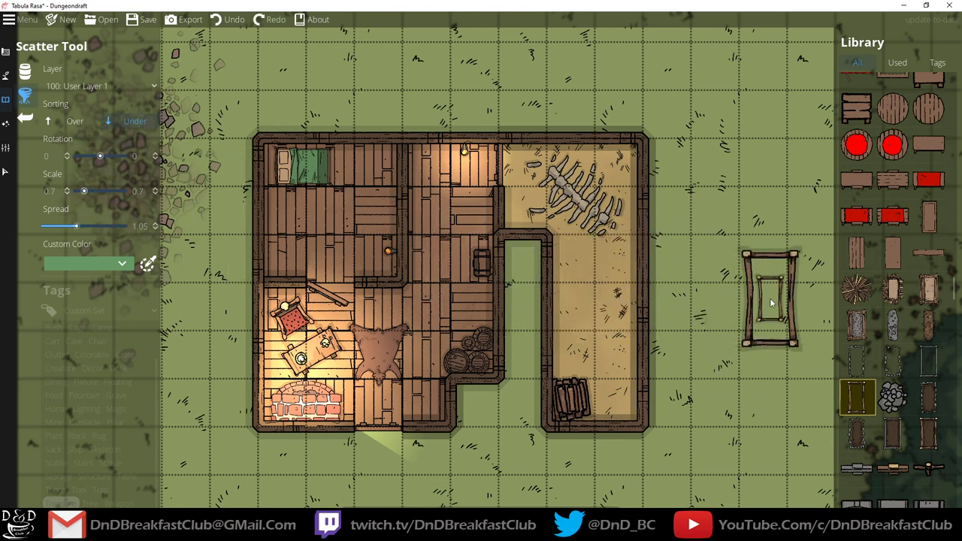
left_click(626, 273)
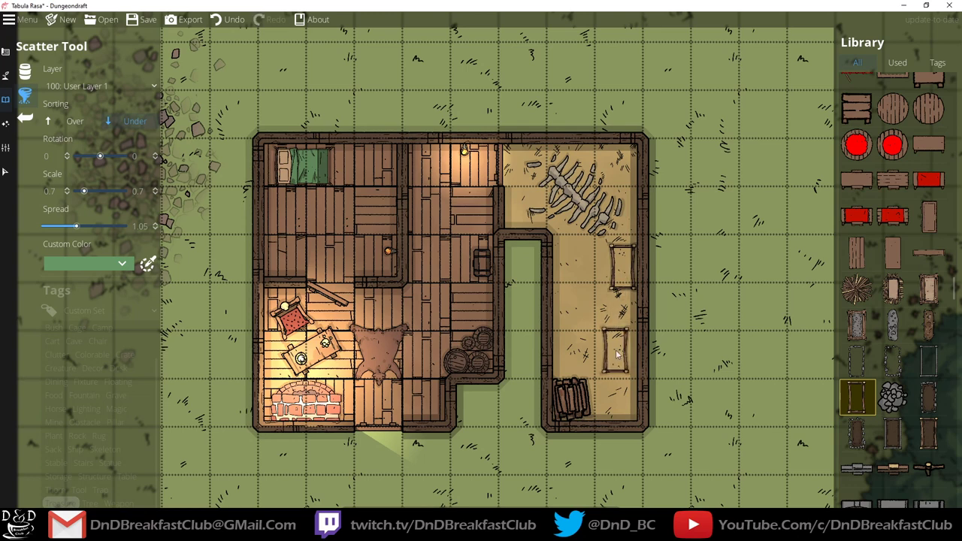
left_click(624, 330)
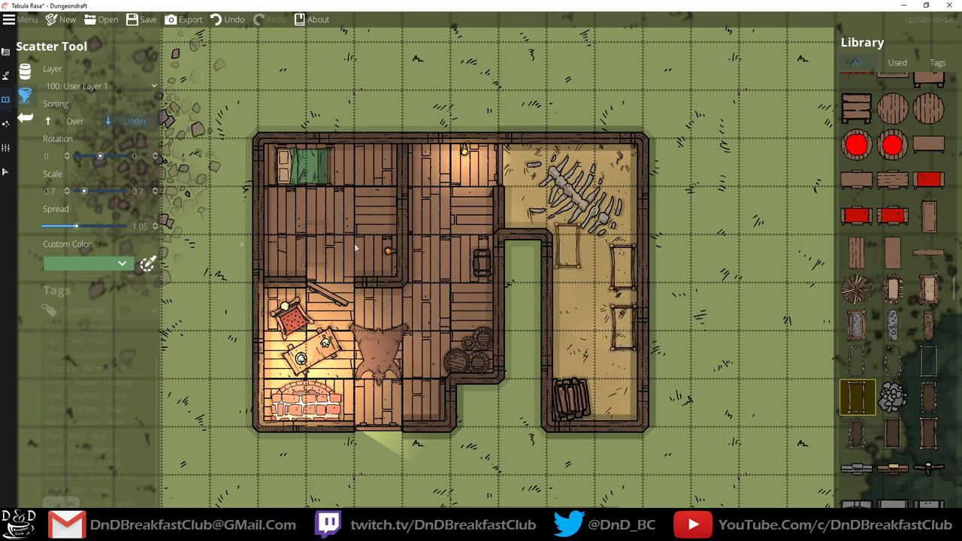
Switch to the Water Brush with the smallest brush size.
left_click(5, 76)
left_click(55, 93)
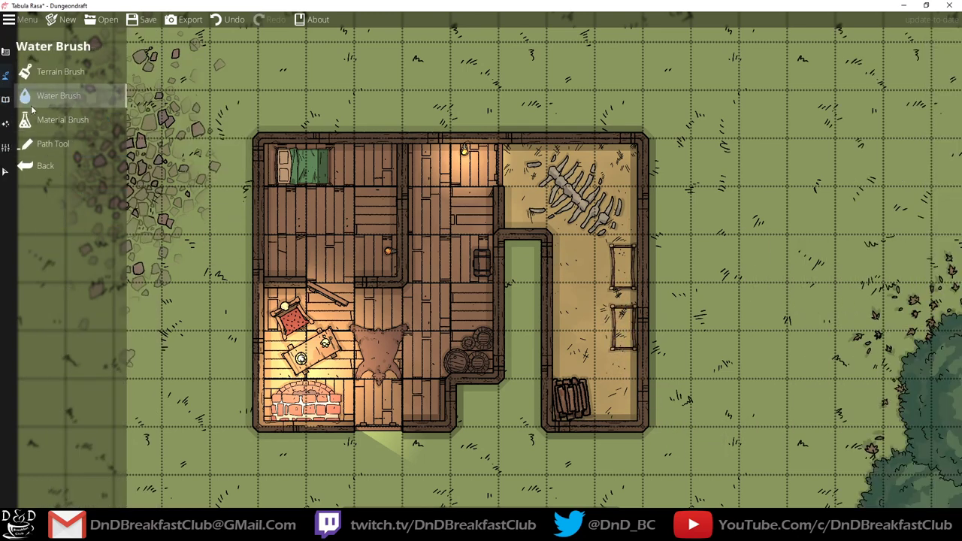
left_click(54, 89)
Try painting water inside the upper wooden frame in the sandy room, and undo it.
mouse_move(623, 264)
left_mouse_down()
mouse_move(615, 260)
mouse_move(628, 272)
left_mouse_up()
key("ctrl+z")
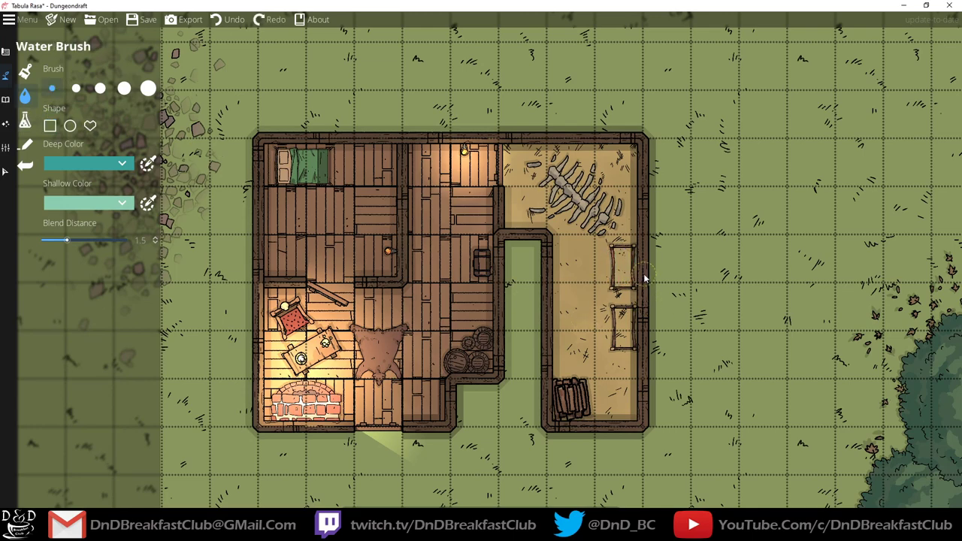
scroll(643, 274, "up", 5)
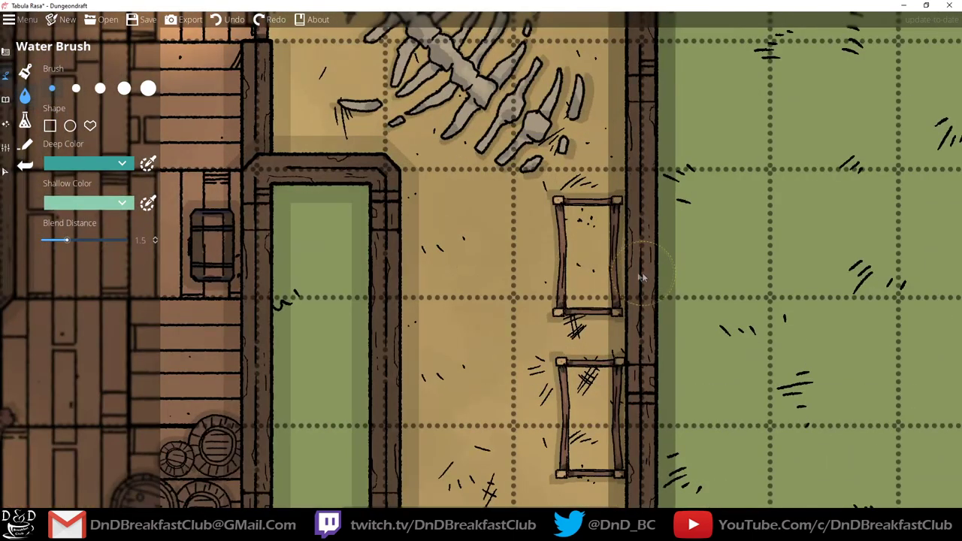
Switch the Water Brush to the rectangle shape and fill both wooden frames in the sandy room with water.
left_click(53, 127)
left_click_drag(601, 284, 619, 318)
left_click_drag(569, 370, 621, 476)
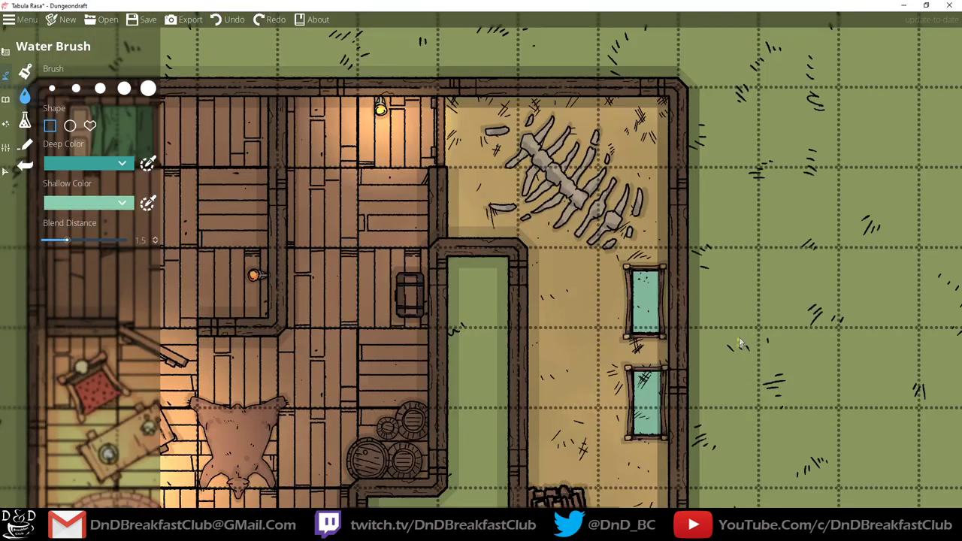
Extend the water in both wooden frames with larger rectangles reaching from corner to corner of each frame.
left_click_drag(740, 376, 713, 175)
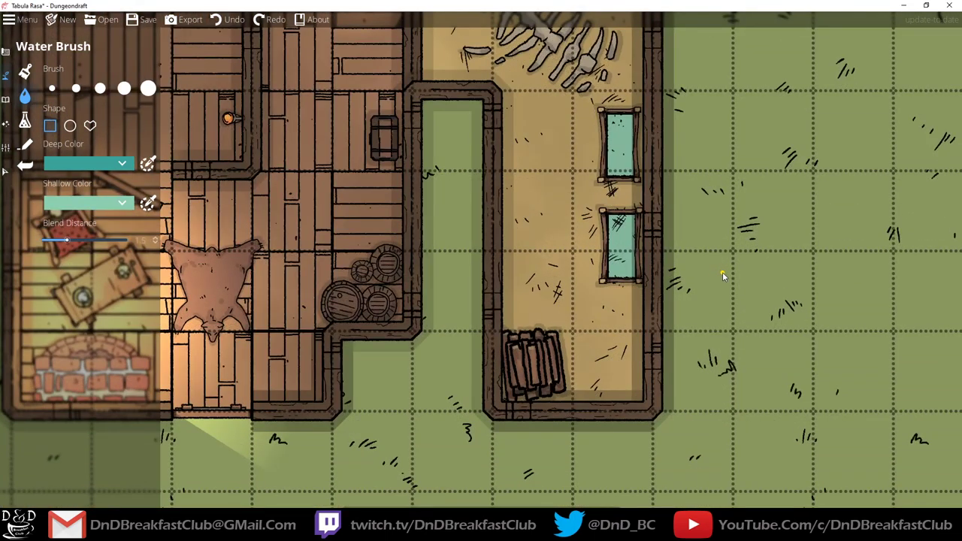
left_click_drag(700, 212, 684, 281)
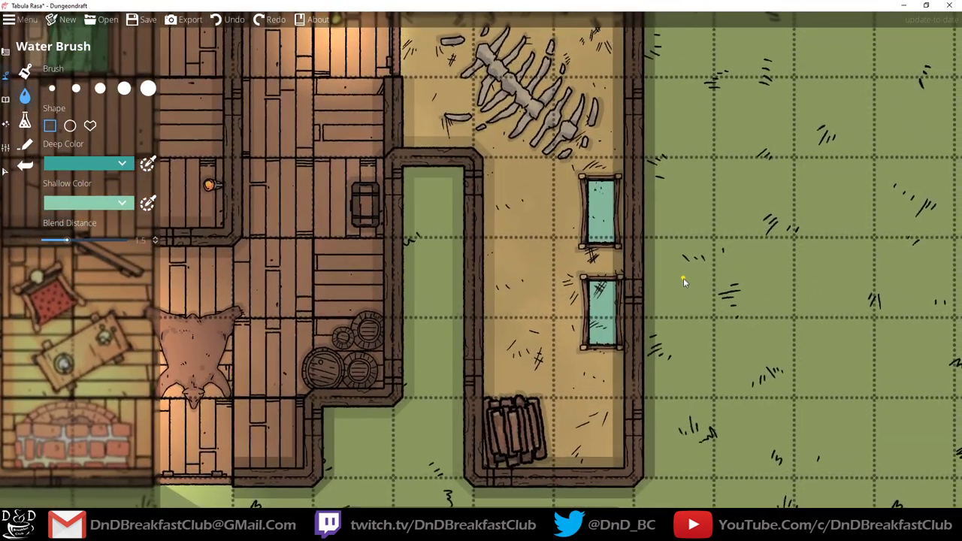
scroll(690, 299, "down", 2)
scroll(677, 264, "up", 2)
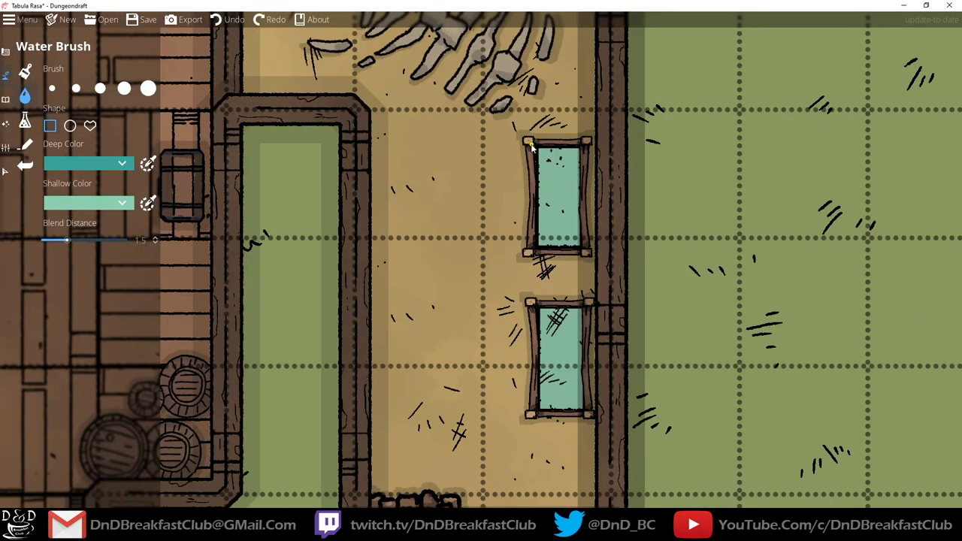
left_click_drag(530, 143, 585, 254)
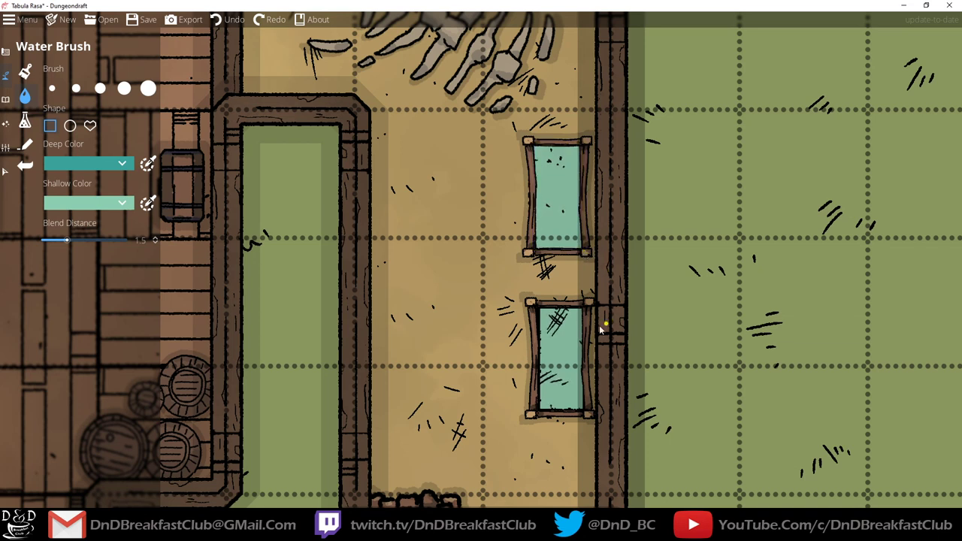
left_click_drag(534, 305, 587, 417)
Try a blue deep color for the water, then set the deep color to the green 3f9b70.
scroll(757, 219, "down", 5)
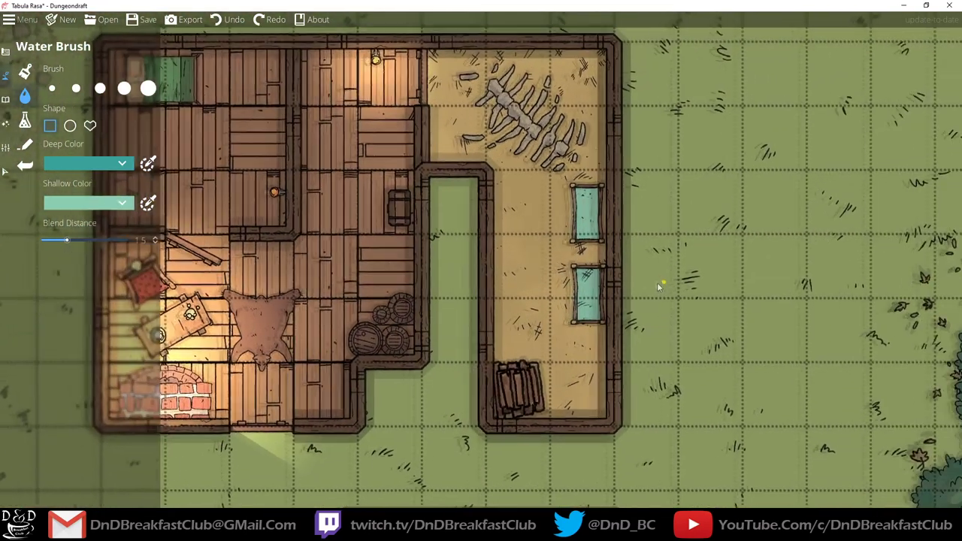
left_click_drag(658, 287, 646, 263)
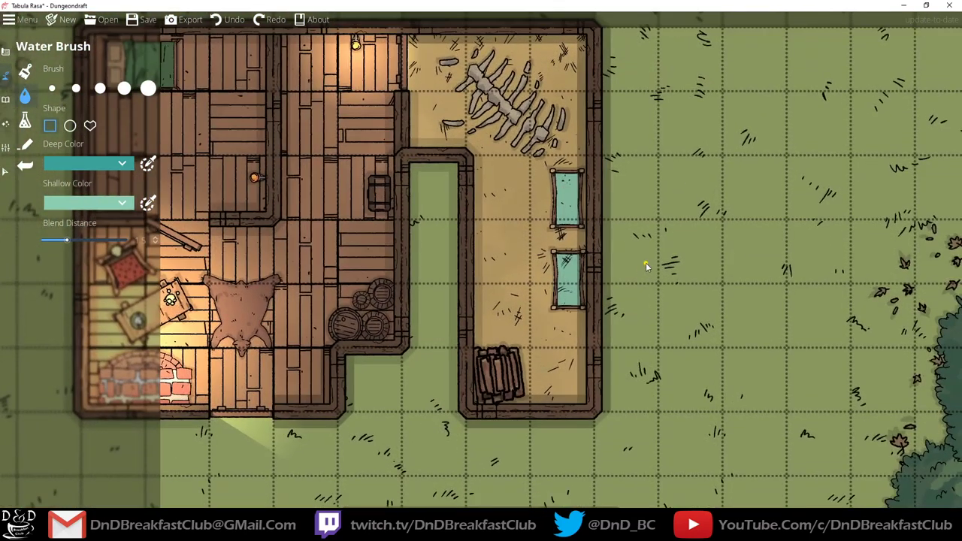
scroll(645, 263, "down", 2)
left_click_drag(709, 258, 688, 182)
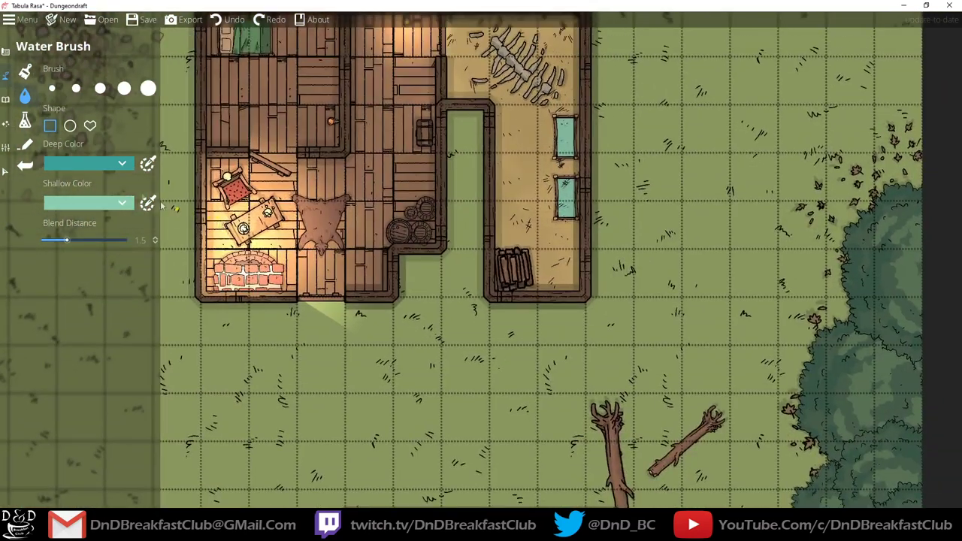
left_click(122, 166)
left_click(109, 187)
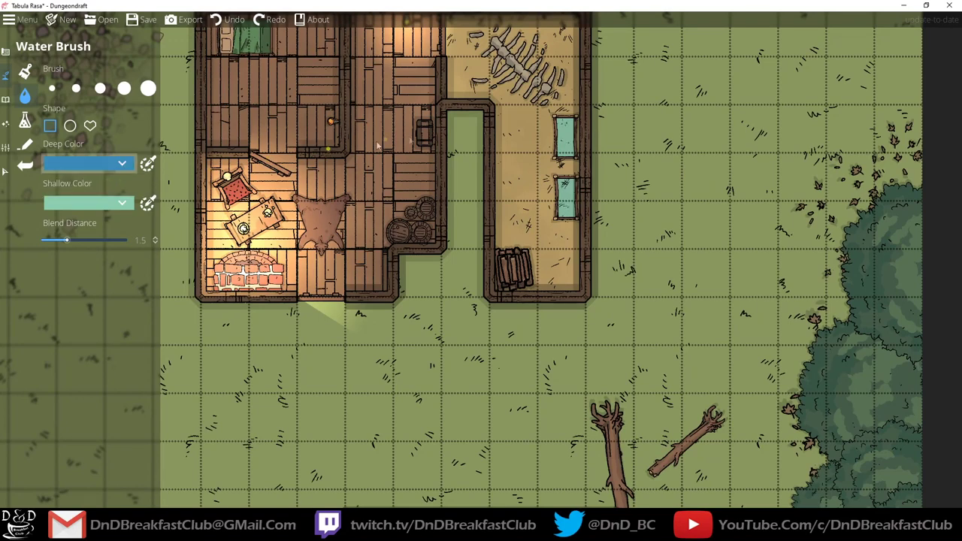
left_click(83, 164)
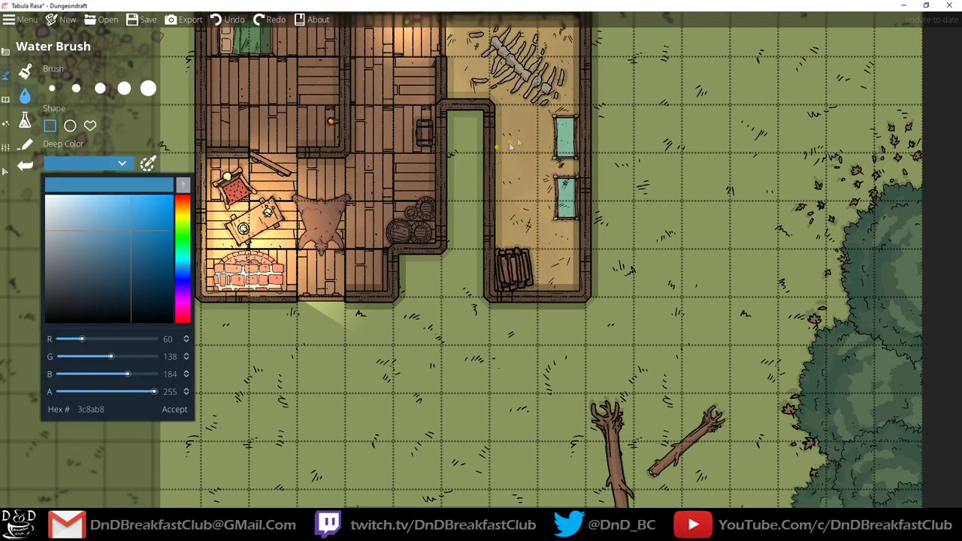
mouse_move(134, 239)
left_mouse_down()
mouse_move(157, 237)
mouse_move(121, 245)
left_mouse_up()
left_click(185, 236)
left_click(185, 255)
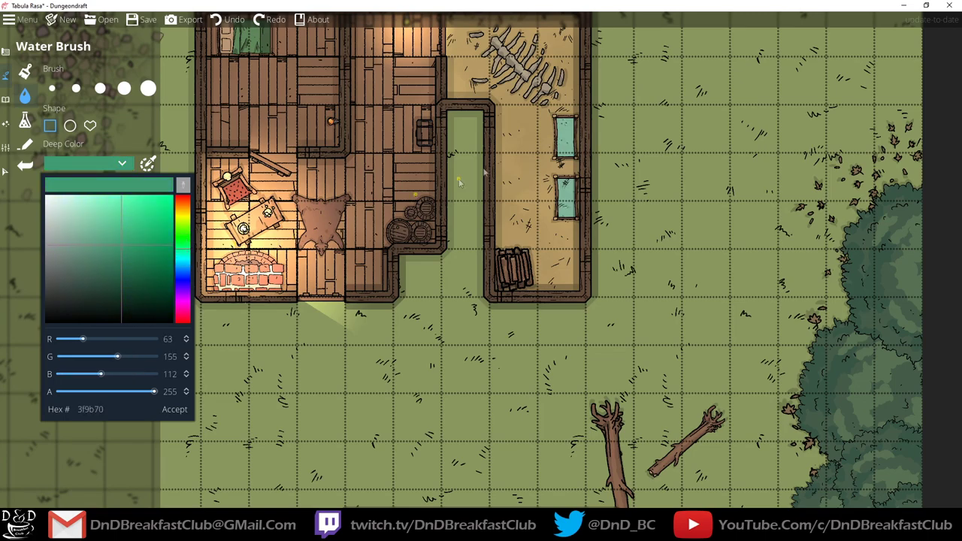
left_click(460, 182)
Try repainting the water in the upper trough with the green deep color, and undo it.
scroll(554, 192, "up", 5)
left_click_drag(485, 180, 542, 292)
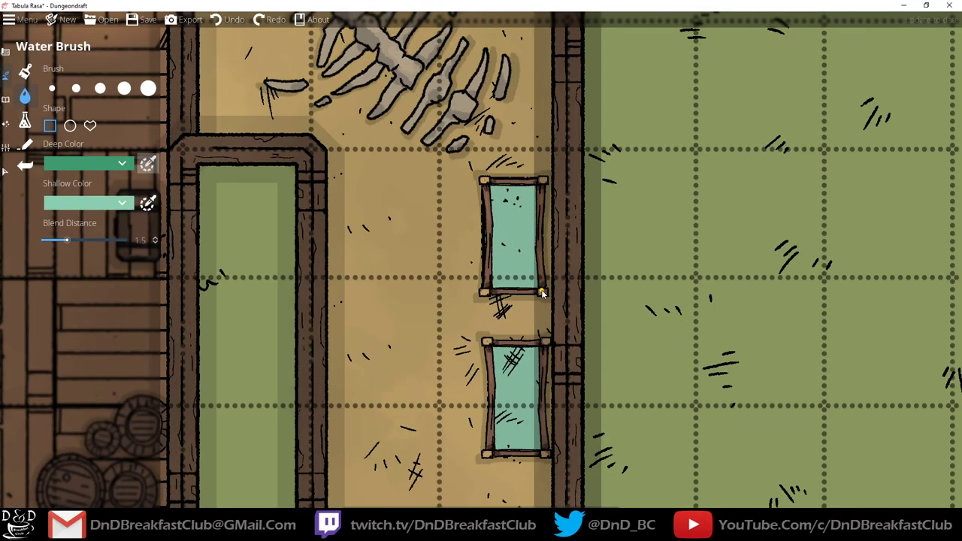
key("ctrl+z")
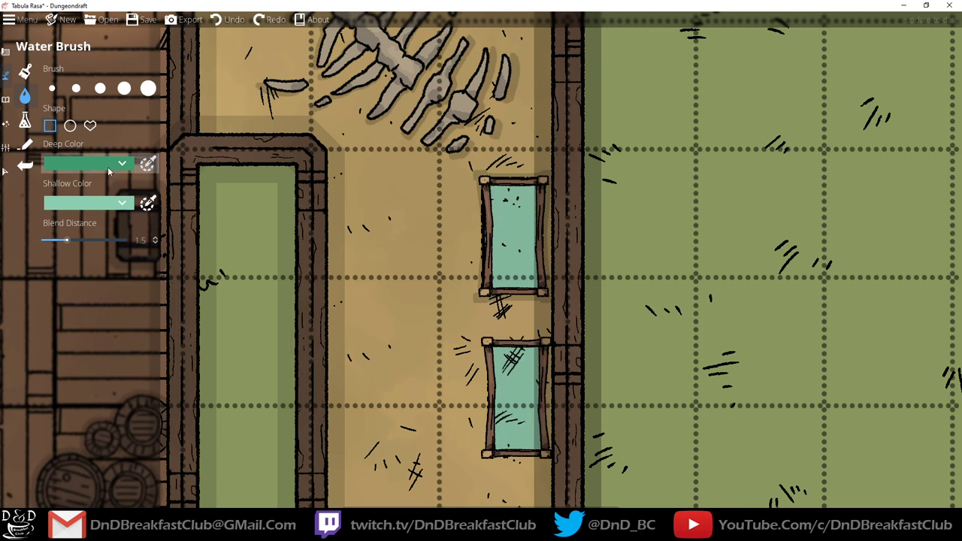
left_click(124, 204)
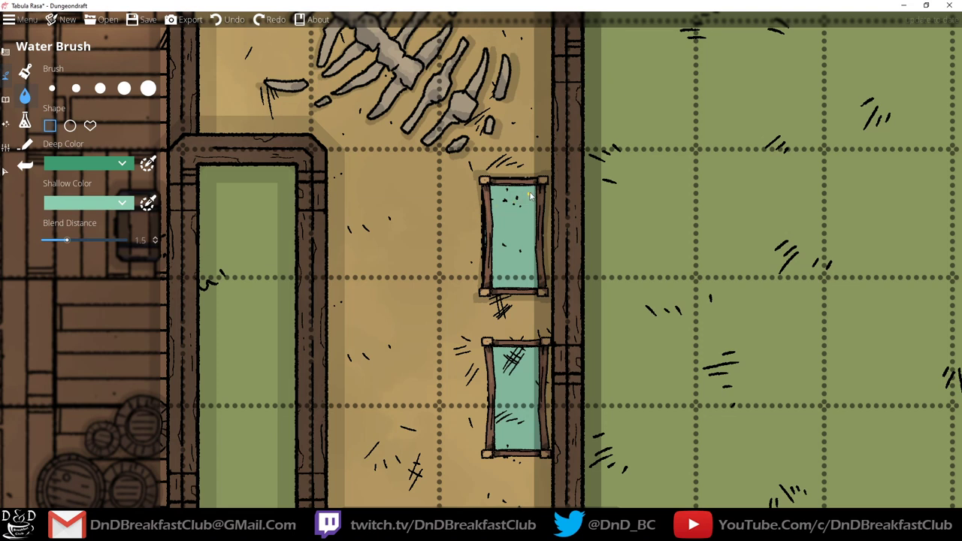
left_click_drag(529, 273, 543, 293)
mouse_move(488, 201)
left_mouse_down()
mouse_move(519, 216)
mouse_move(466, 271)
mouse_move(504, 289)
left_mouse_up()
key("ctrl+z")
Paint an irregular pond outside the sandy room's east wall with the smallest water brush, and try brushing Terrain Grass over it.
mouse_move(610, 328)
left_mouse_down()
mouse_move(752, 323)
mouse_move(720, 366)
left_mouse_up()
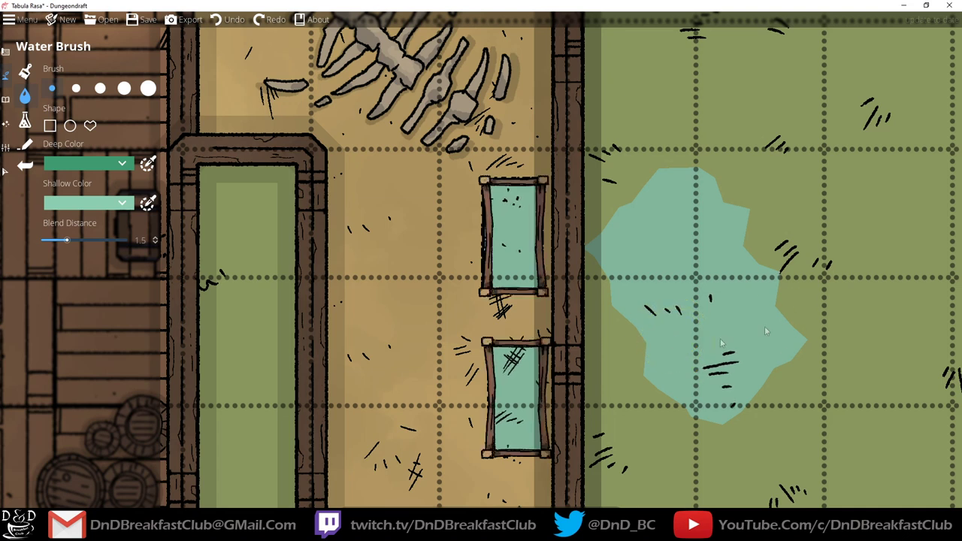
left_click(25, 72)
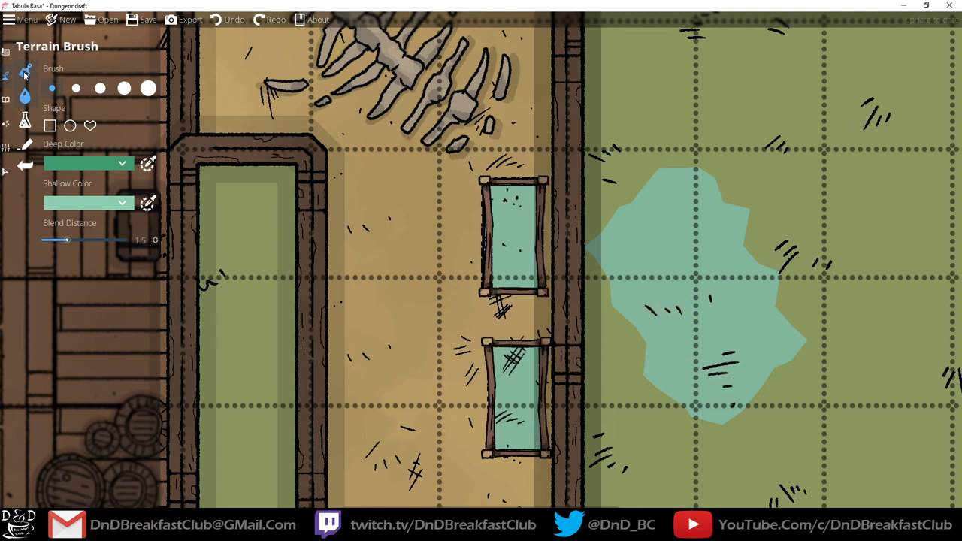
left_click(73, 214)
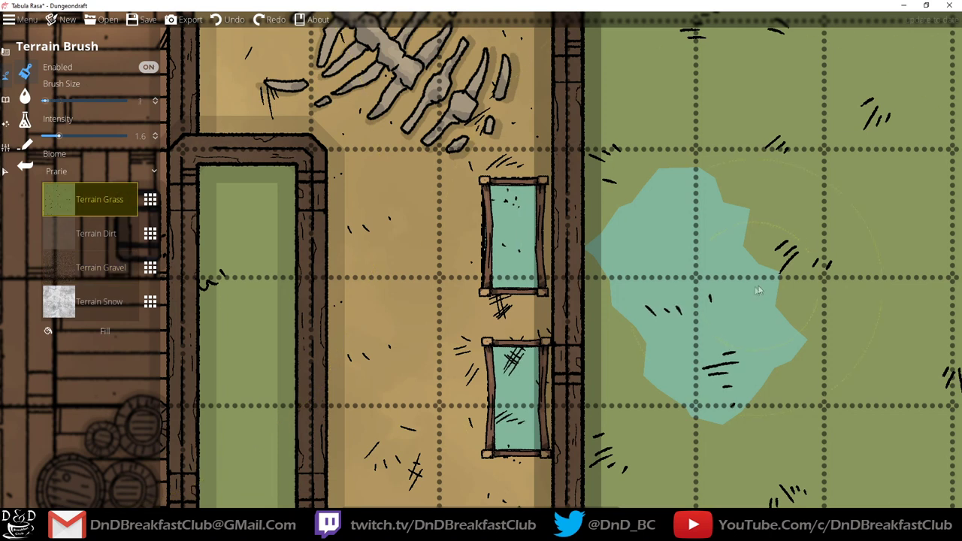
left_click(726, 223)
scroll(728, 226, "down", 2)
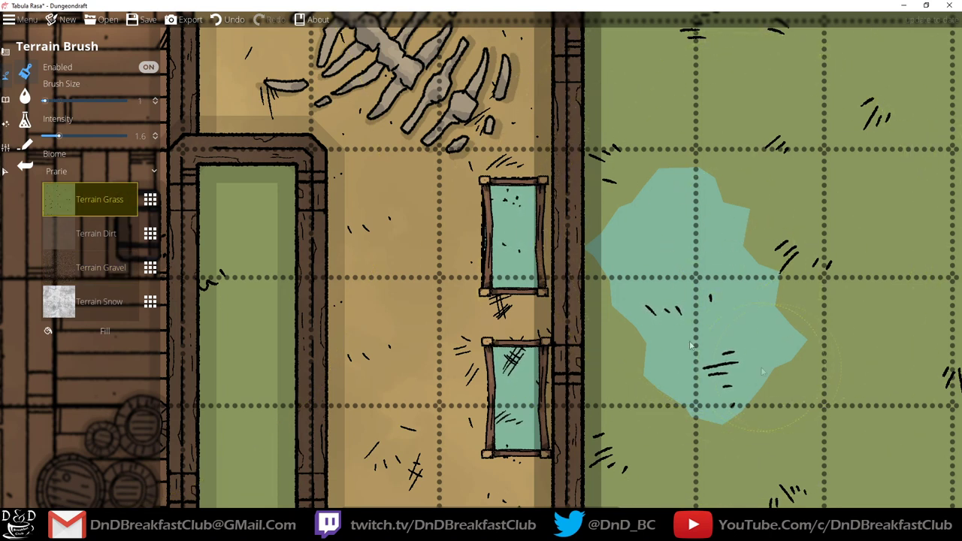
Return to the Terrain Brush and raise its intensity to 5.1.
left_click(25, 95)
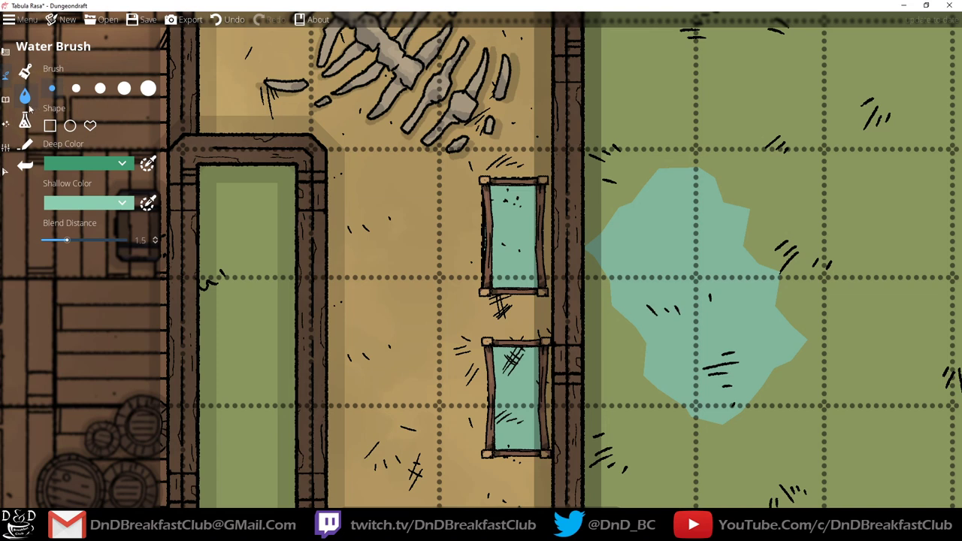
left_click(25, 71)
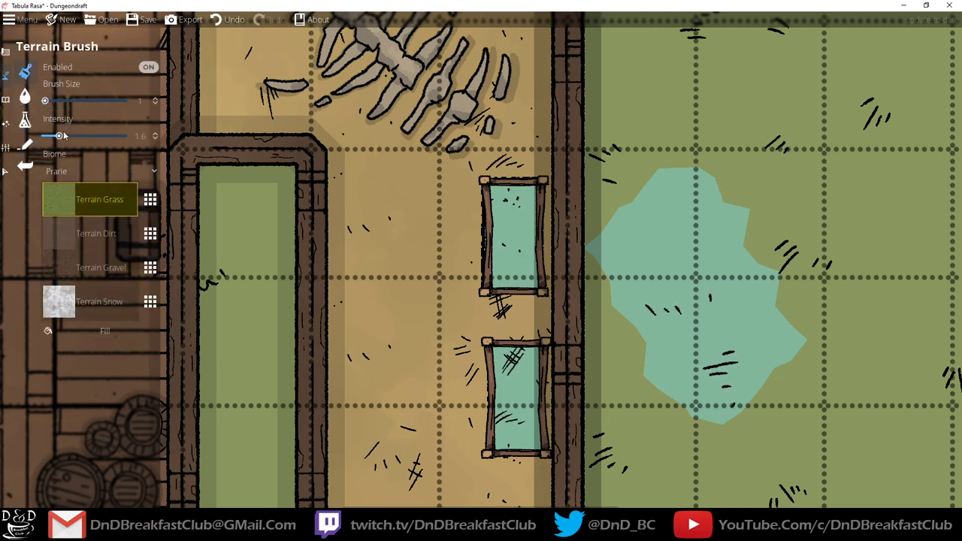
left_click_drag(79, 139, 94, 136)
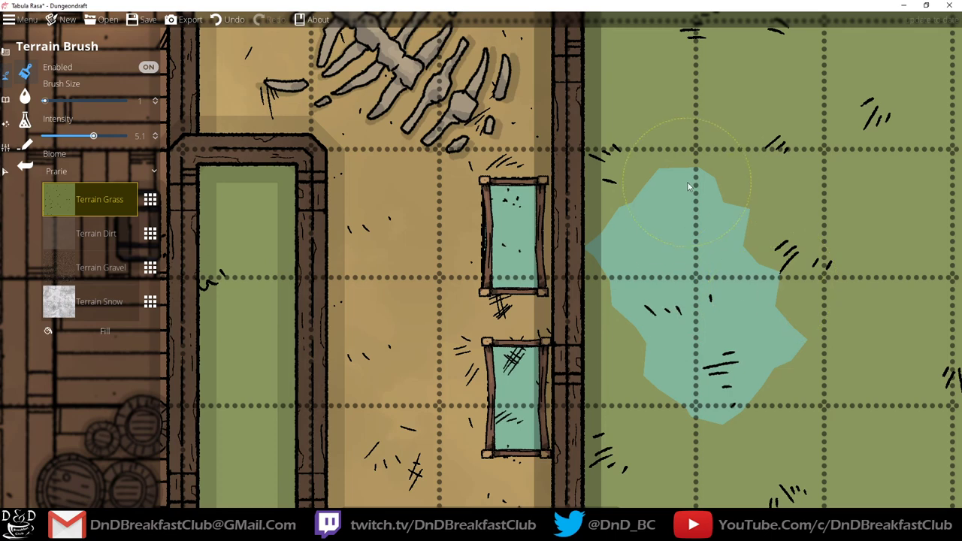
left_click(5, 51)
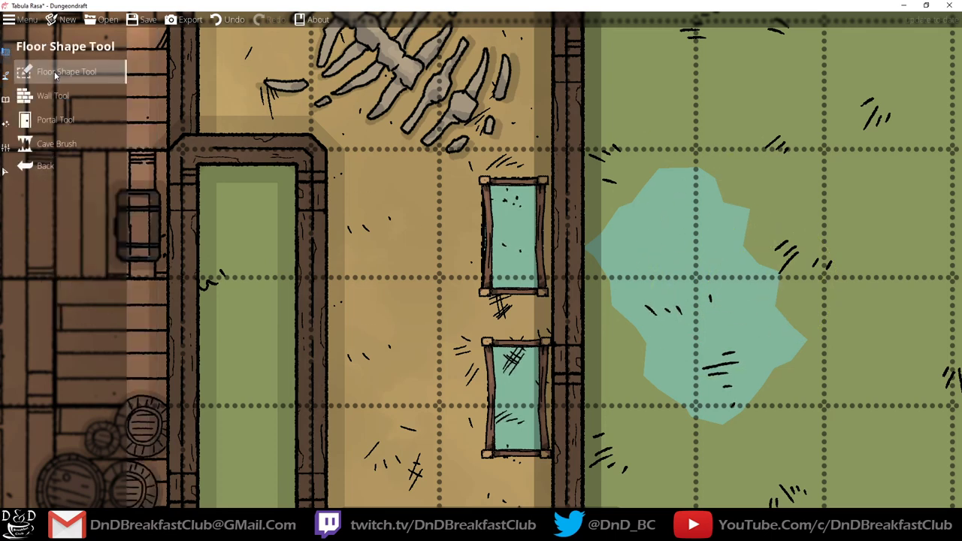
left_click(55, 73)
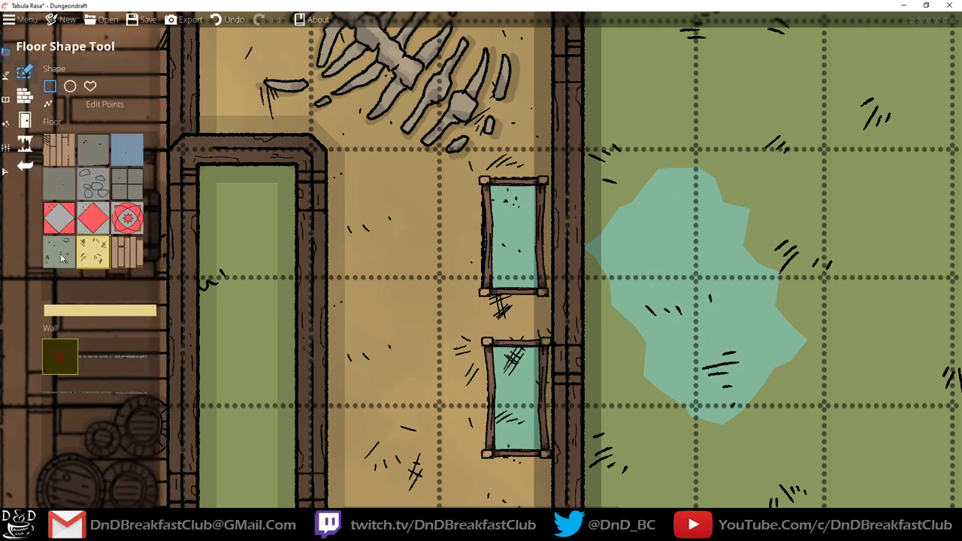
left_click(6, 75)
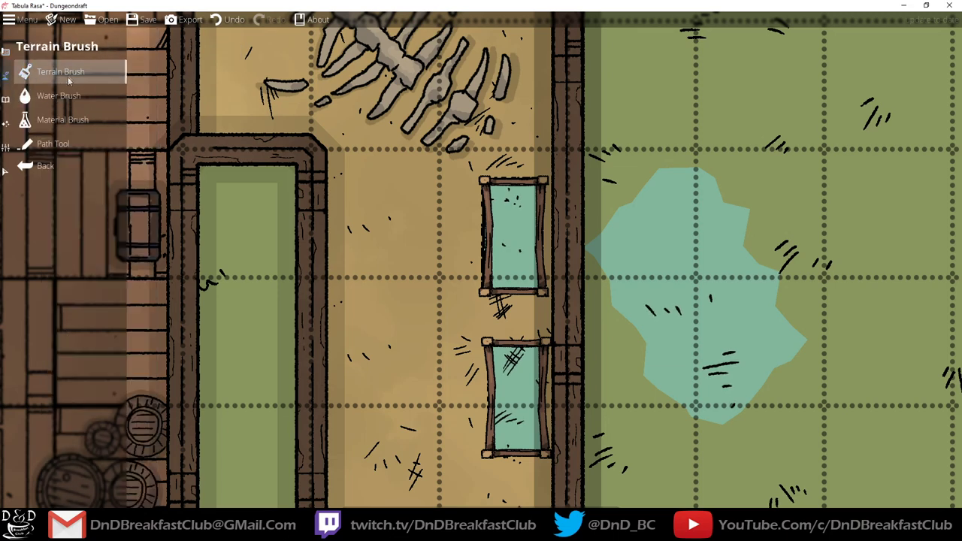
left_click(68, 75)
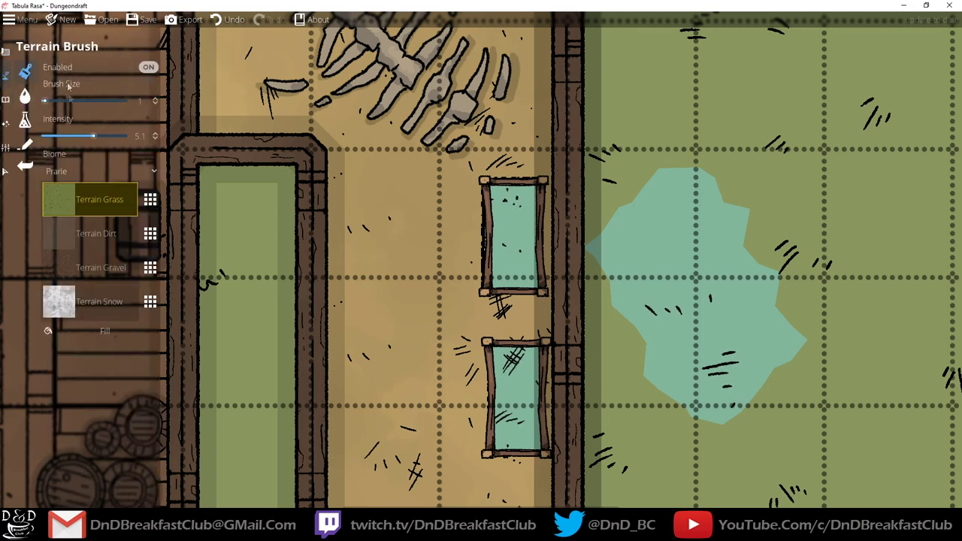
left_click(76, 171)
left_click(62, 232)
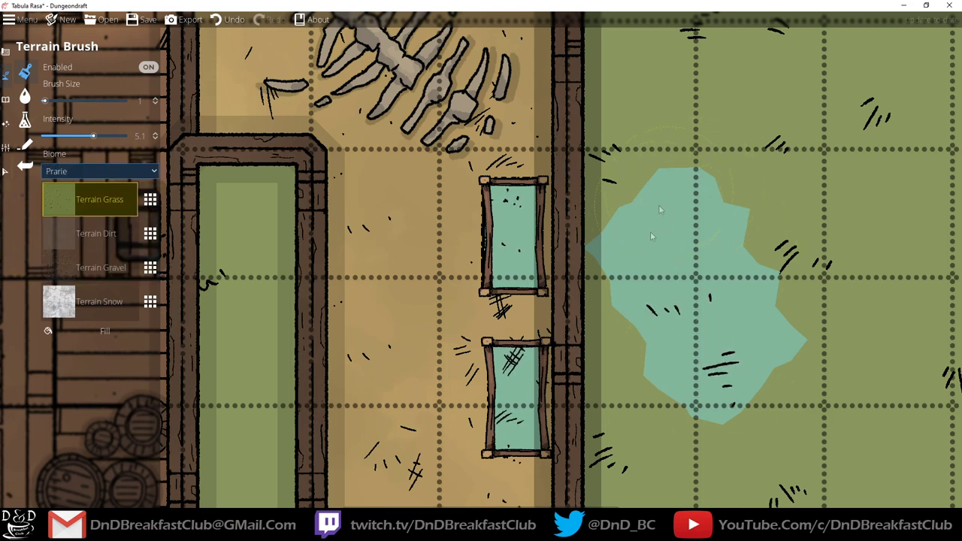
left_click(25, 95)
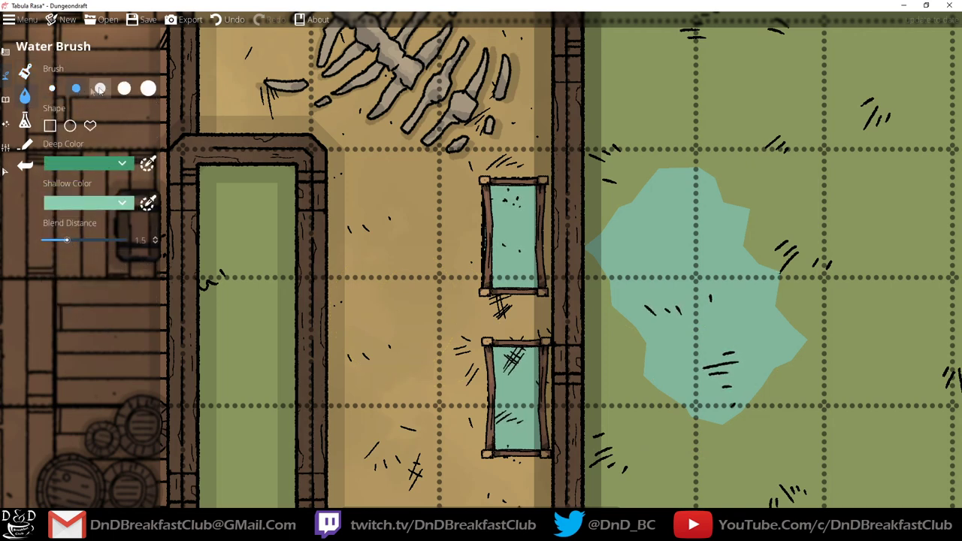
Paint Terrain Grass over the gravel patch west of the building, using a terrain brush size of 6.
scroll(697, 286, "down", 4)
left_click_drag(751, 311, 656, 143)
scroll(582, 285, "down", 1)
scroll(650, 161, "down", 2)
scroll(651, 165, "down", 2)
left_click_drag(610, 217, 564, 244)
scroll(584, 230, "down", 2)
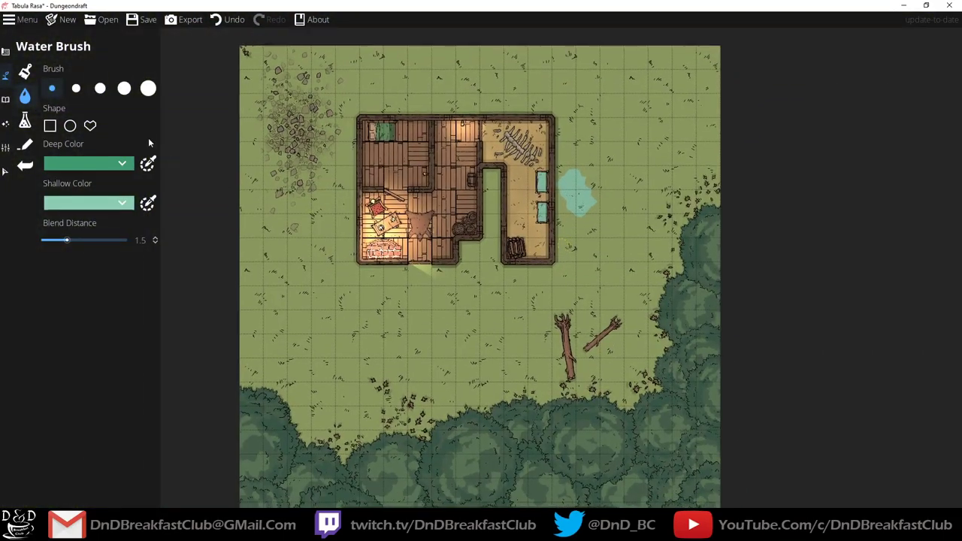
left_click(25, 72)
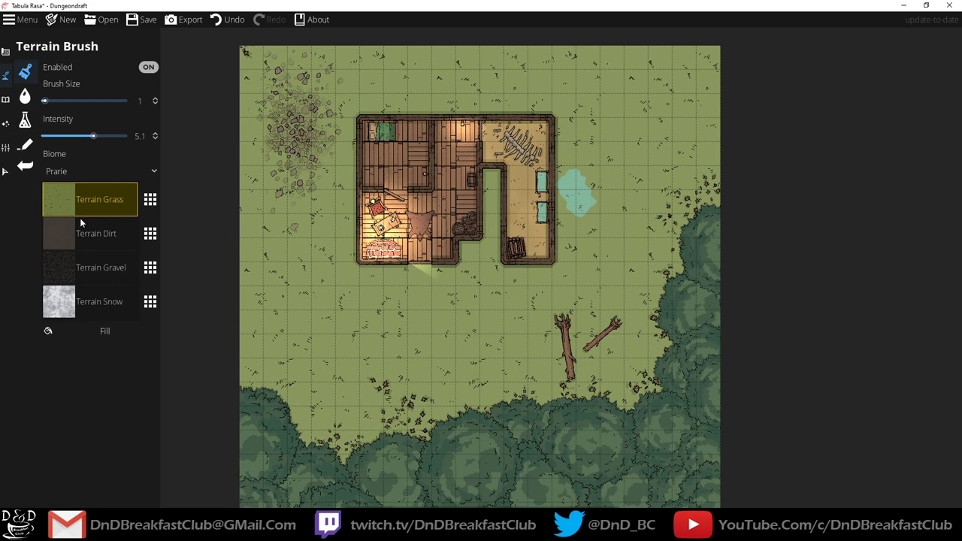
left_click(94, 273)
left_click(93, 199)
mouse_move(282, 153)
left_mouse_down()
mouse_move(280, 119)
mouse_move(265, 153)
left_mouse_up()
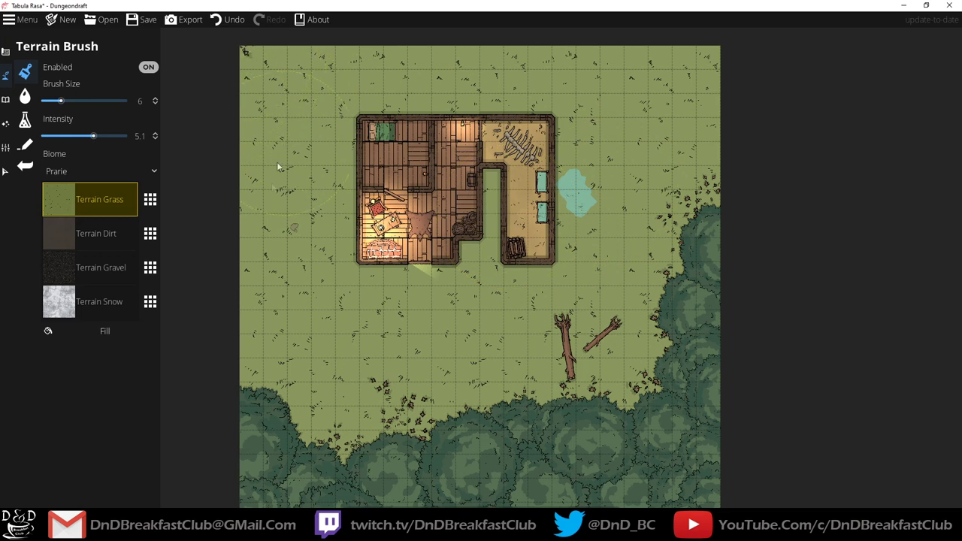
Select Terrain Gravel, try strokes west of the building while lowering the intensity to 1.6, and undo the strokes.
left_click(94, 267)
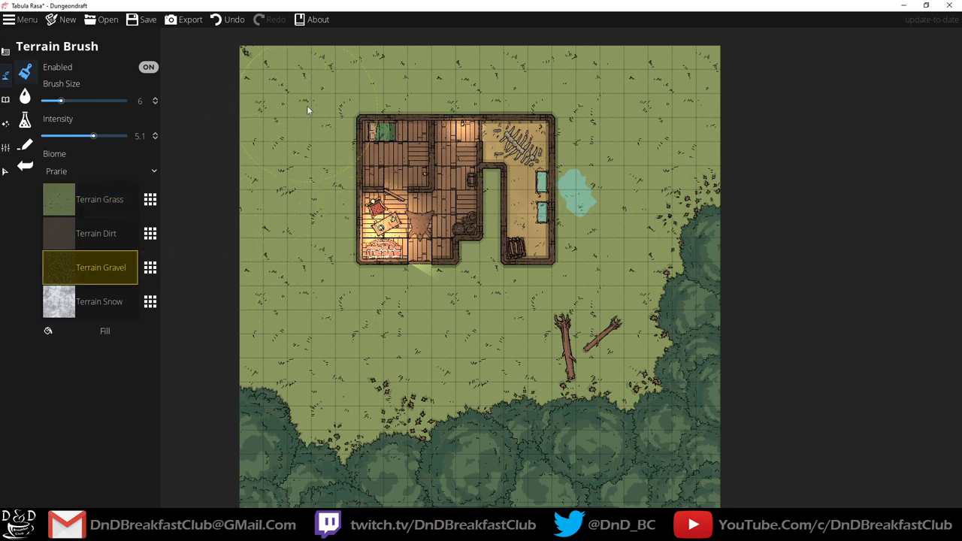
mouse_move(274, 162)
left_mouse_down()
mouse_move(285, 233)
mouse_move(299, 139)
left_mouse_up()
key("ctrl+z")
left_click_drag(93, 137, 66, 138)
left_click_drag(359, 65, 299, 97)
left_click_drag(259, 214, 290, 302)
key("ctrl+z")
Try painting a gravel patch on the grass beside the building's west wall at intensity 1.6, and undo it.
scroll(279, 121, "up", 4)
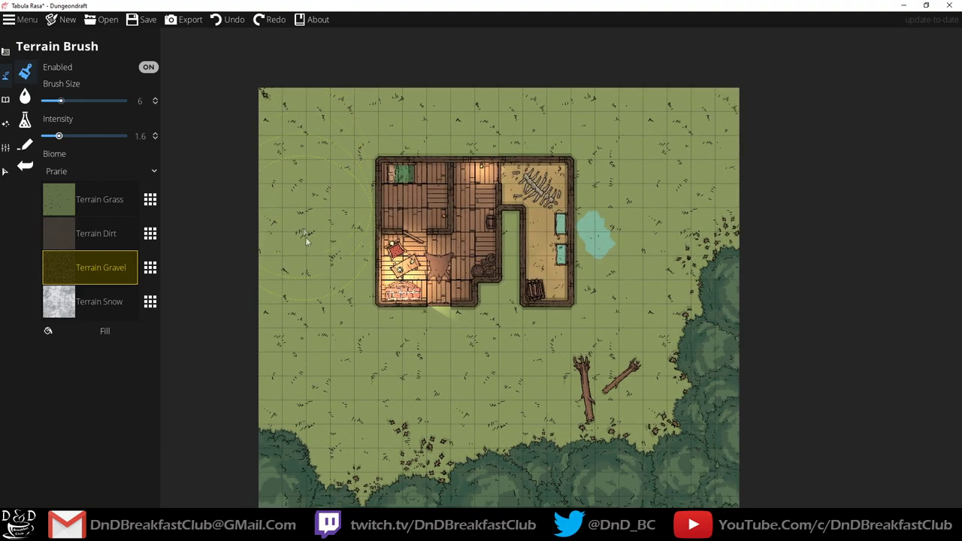
mouse_move(300, 232)
left_mouse_down()
mouse_move(285, 276)
mouse_move(288, 337)
mouse_move(327, 405)
mouse_move(389, 420)
left_mouse_up()
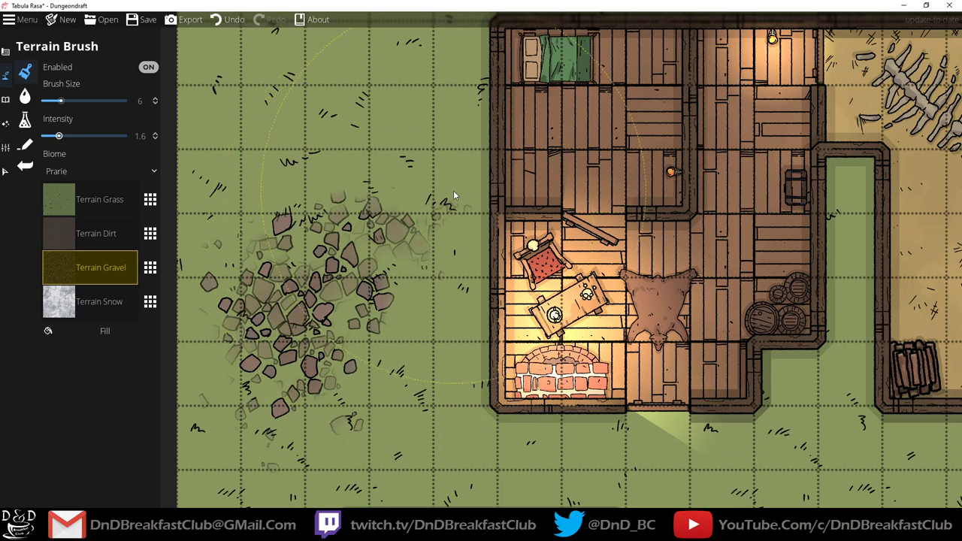
key("ctrl+z")
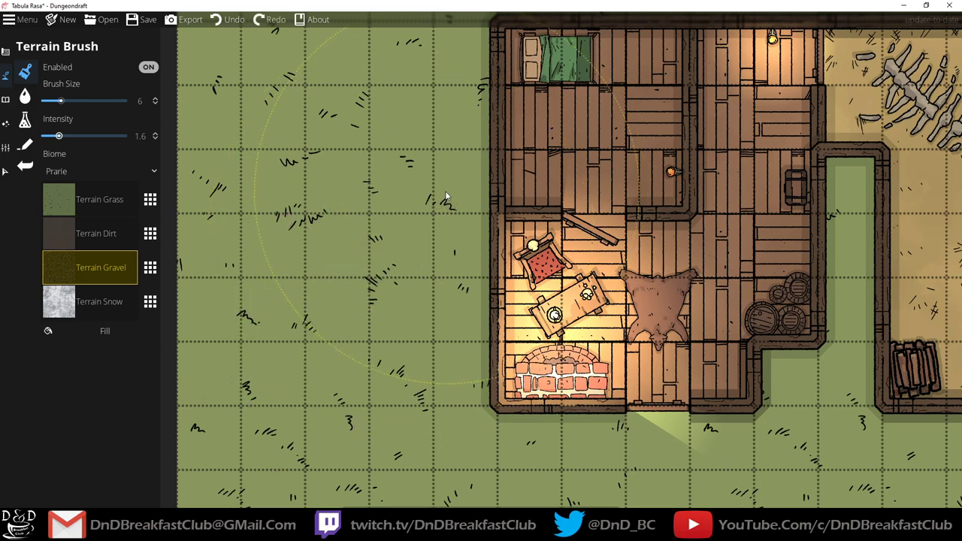
scroll(398, 173, "down", 4)
scroll(402, 175, "up", 2)
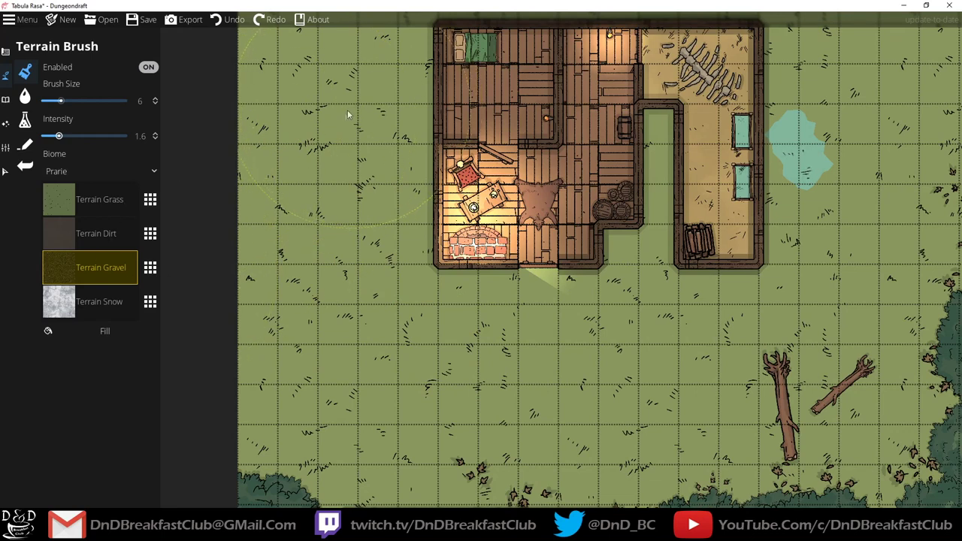
Try gravel strokes west of the building while raising the terrain intensity to 3.4, and undo the strokes.
mouse_move(297, 181)
left_mouse_down()
mouse_move(286, 251)
mouse_move(297, 260)
left_mouse_up()
key("ctrl+z")
mouse_move(381, 342)
left_mouse_down()
mouse_move(318, 237)
mouse_move(308, 115)
mouse_move(331, 113)
mouse_move(273, 172)
mouse_move(222, 286)
mouse_move(277, 366)
mouse_move(292, 353)
mouse_move(208, 294)
mouse_move(183, 253)
mouse_move(190, 223)
mouse_move(216, 292)
mouse_move(226, 404)
left_mouse_up()
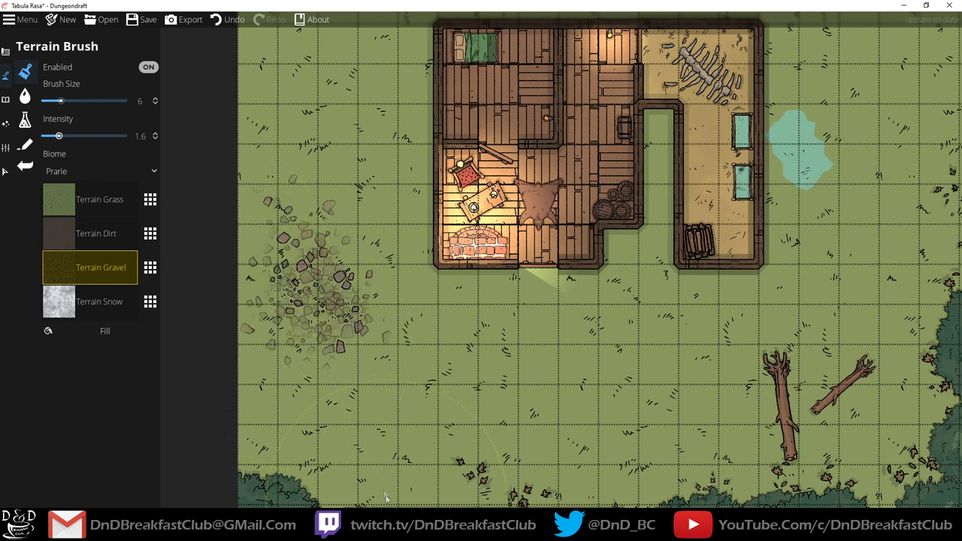
key("ctrl+z")
key("ctrl+y")
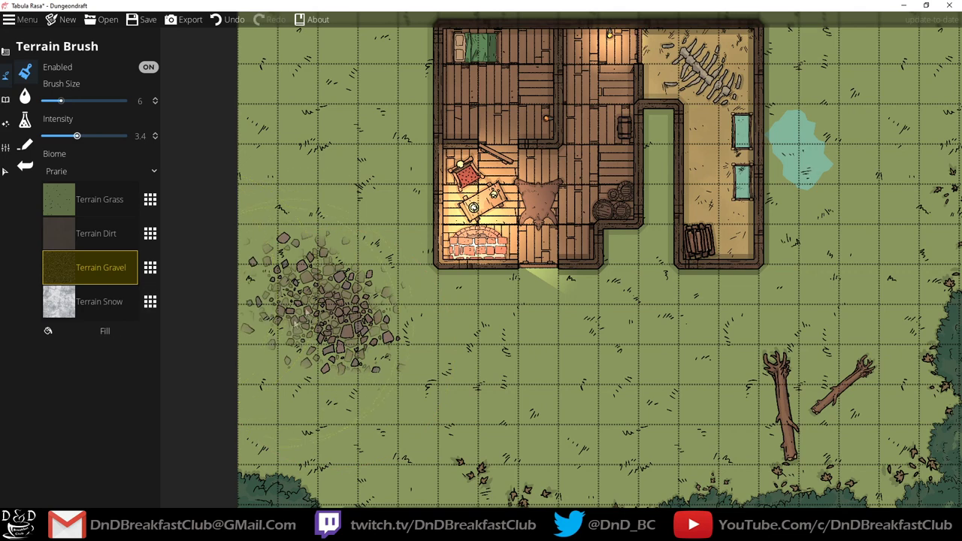
key("ctrl+z")
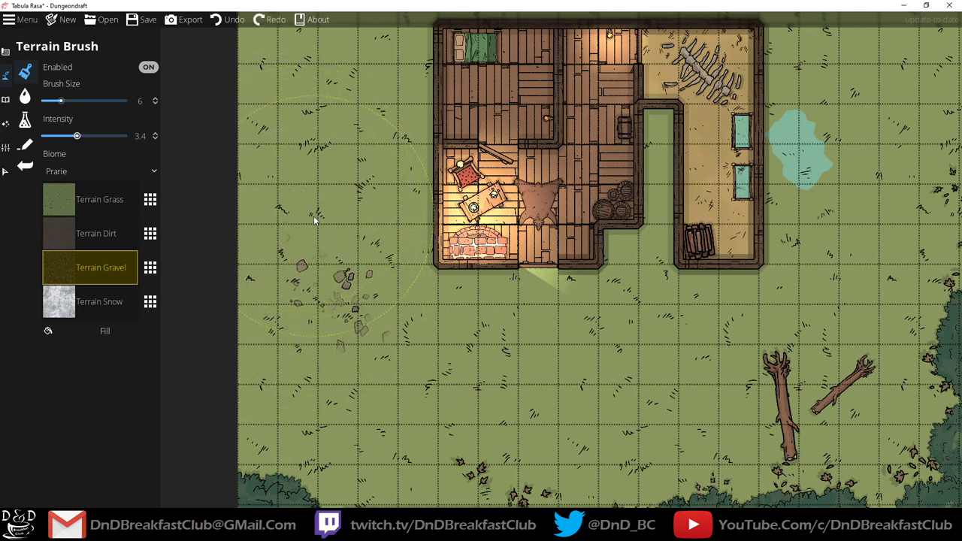
Replace the Terrain Gravel slot with Terrain Rocky, try a stroke west of the building, and undo it.
left_click(150, 268)
scroll(242, 330, "down", 3)
left_click(252, 376)
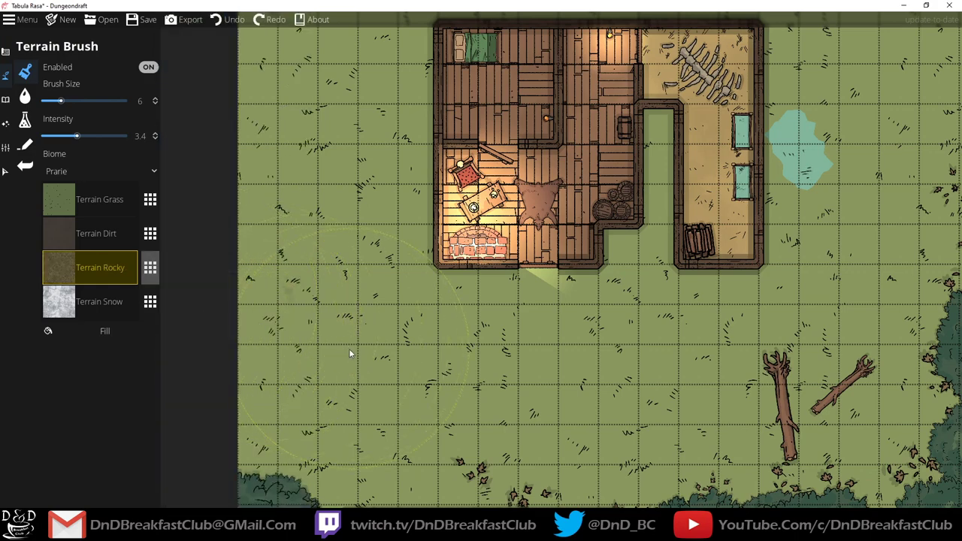
left_click_drag(347, 348, 285, 196)
key("ctrl+z")
Try painting Terrain Rocky west of the building with a brush size of 12, and undo the strokes.
scroll(325, 192, "up", 3)
scroll(310, 153, "down", 4)
mouse_move(320, 87)
left_mouse_down()
mouse_move(271, 180)
mouse_move(314, 302)
left_mouse_up()
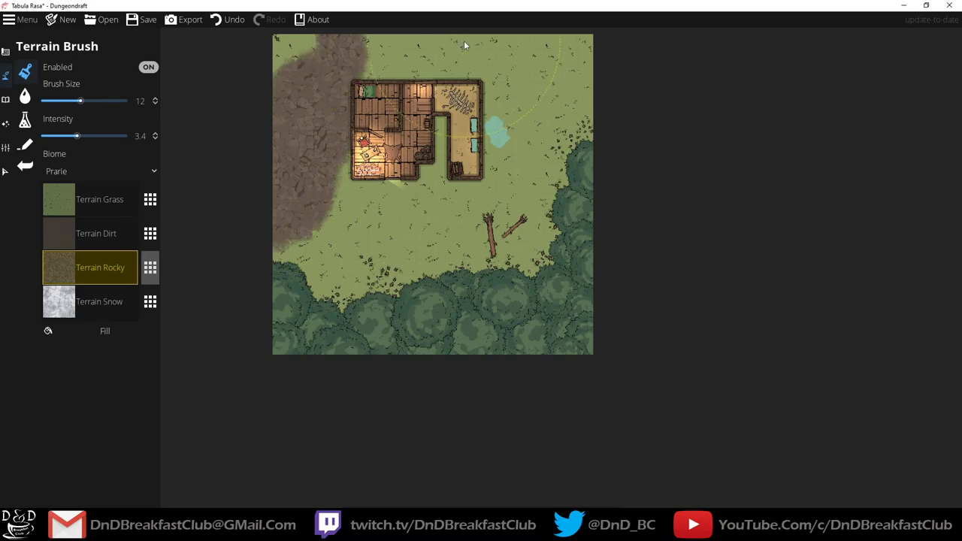
scroll(334, 189, "up", 3)
mouse_move(322, 207)
left_mouse_down()
mouse_move(280, 190)
mouse_move(364, 248)
left_mouse_up()
left_click_drag(340, 206, 399, 363)
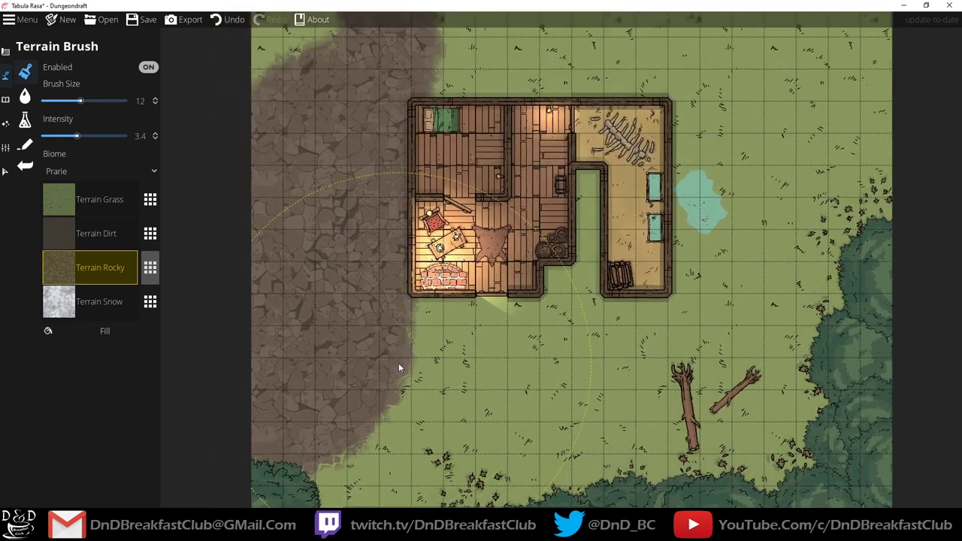
key("ctrl+z")
key("ctrl+z")
left_click_drag(337, 171, 367, 268)
key("ctrl+z")
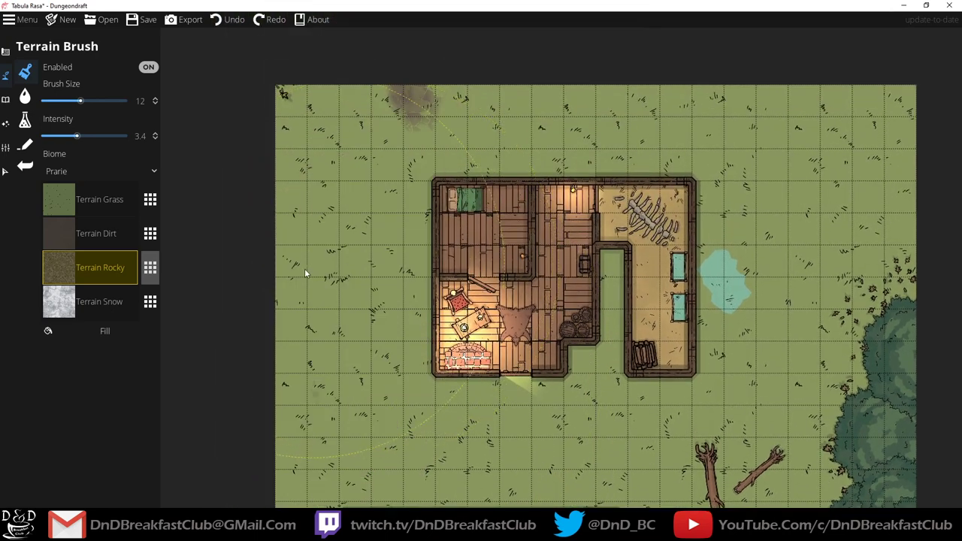
Browse the available terrain textures and set the Terrain Rocky slot back to Terrain Gravel.
left_click(150, 272)
scroll(210, 365, "down", 5)
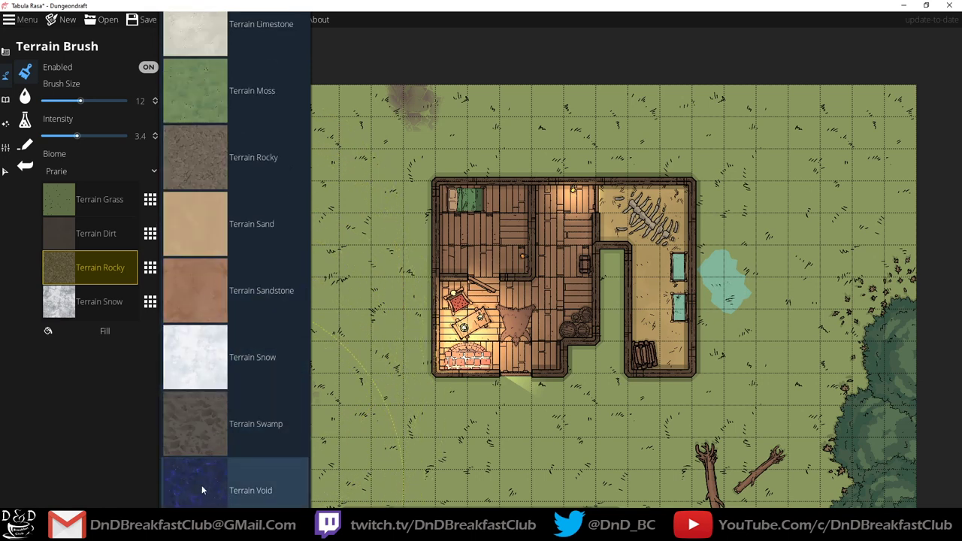
scroll(215, 321, "up", 5)
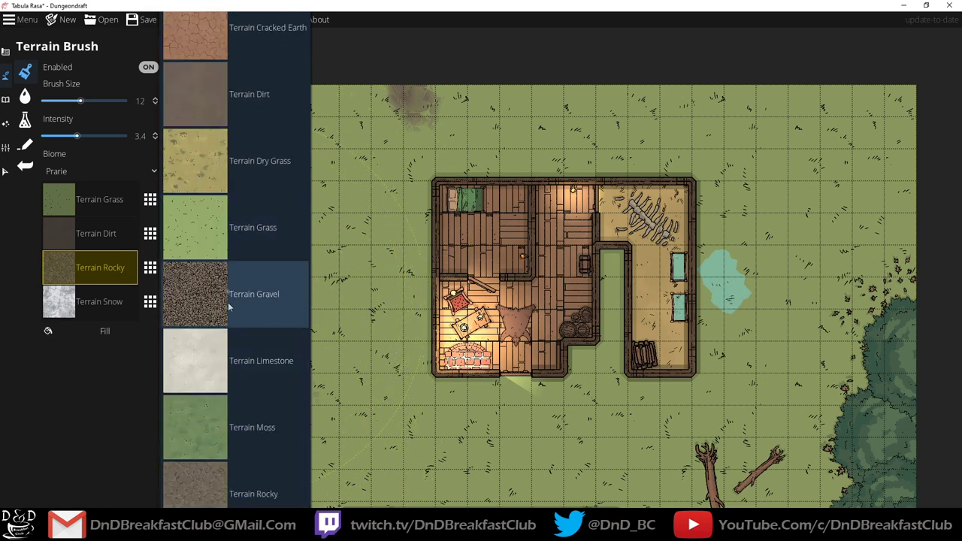
left_click(215, 300)
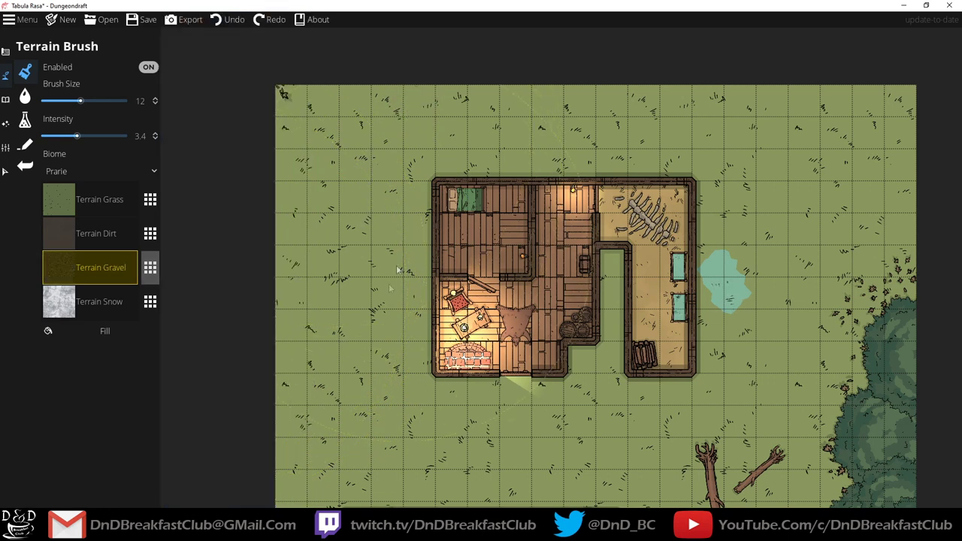
Try a gravel stroke on the grass east of the building, and undo it.
left_click_drag(699, 194, 473, 141)
mouse_move(581, 184)
left_mouse_down()
mouse_move(596, 288)
mouse_move(542, 119)
left_mouse_up()
key("ctrl+z")
Try gravel strokes northeast of the pond with a brush size of 3, and undo them.
scroll(596, 200, "down", 5)
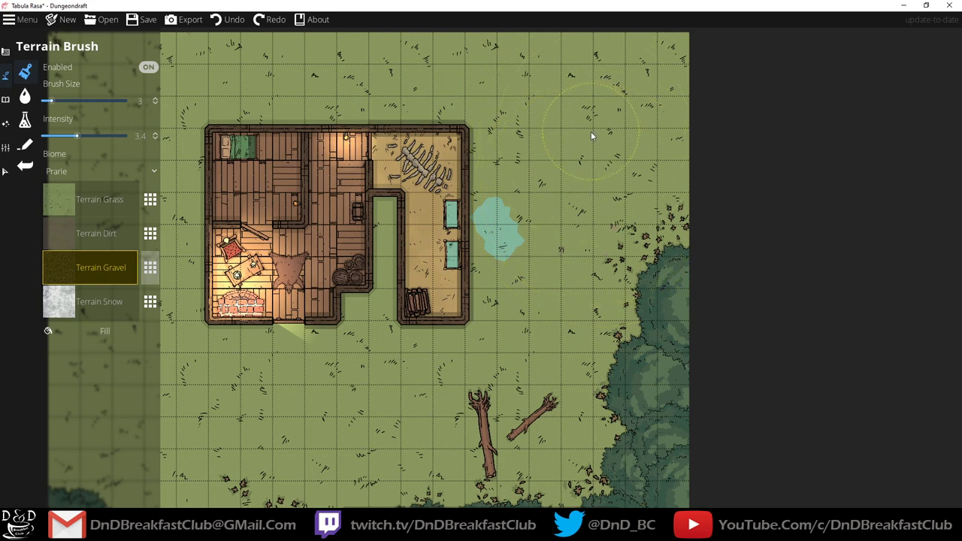
left_click_drag(629, 86, 618, 111)
mouse_move(591, 170)
left_mouse_down()
mouse_move(552, 283)
mouse_move(577, 280)
left_mouse_up()
key("ctrl+z")
mouse_move(615, 96)
left_mouse_down()
mouse_move(589, 105)
mouse_move(564, 188)
mouse_move(558, 290)
mouse_move(569, 225)
mouse_move(633, 138)
mouse_move(665, 116)
mouse_move(604, 211)
mouse_move(645, 131)
mouse_move(565, 127)
mouse_move(594, 139)
left_mouse_up()
key("ctrl+z")
key("ctrl+z")
key("ctrl+y")
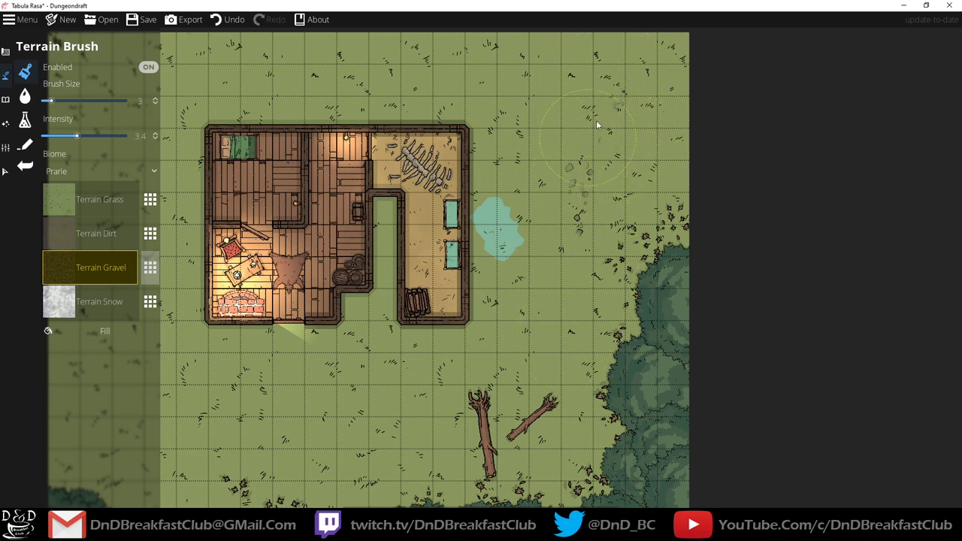
key("ctrl+z")
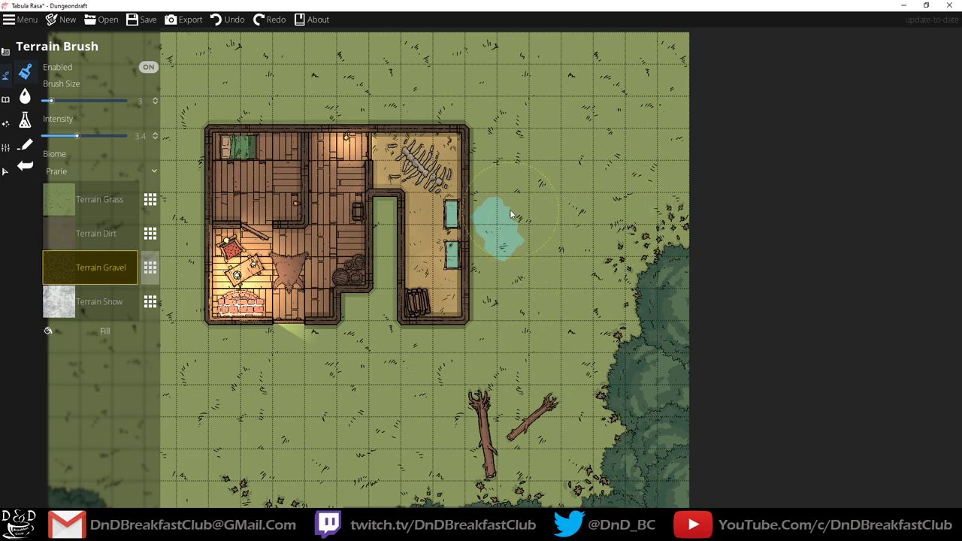
Try painting gravel around the pond's east edge with a brush size of 1, and undo the strokes.
left_click(527, 254)
key("ctrl+z")
left_click(517, 204)
scroll(522, 248, "up", 4)
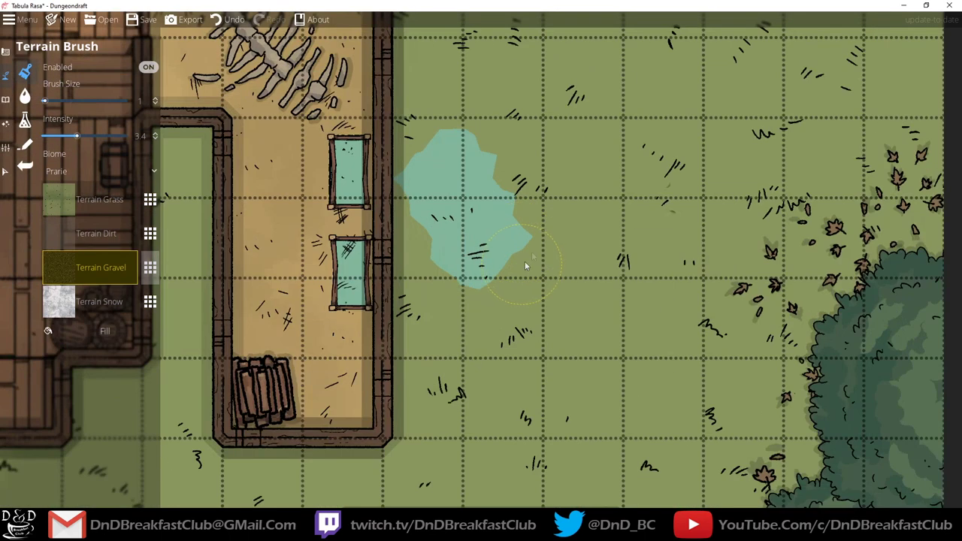
left_click_drag(528, 198, 544, 263)
mouse_move(517, 309)
left_mouse_down()
mouse_move(526, 242)
mouse_move(482, 294)
mouse_move(531, 226)
mouse_move(505, 289)
mouse_move(508, 225)
mouse_move(502, 245)
left_mouse_up()
mouse_move(473, 171)
left_mouse_down()
mouse_move(540, 192)
mouse_move(550, 258)
mouse_move(533, 336)
mouse_move(574, 286)
mouse_move(548, 152)
mouse_move(567, 157)
mouse_move(576, 280)
mouse_move(604, 241)
mouse_move(582, 178)
mouse_move(573, 251)
mouse_move(592, 260)
mouse_move(617, 217)
mouse_move(577, 164)
mouse_move(611, 203)
mouse_move(627, 157)
mouse_move(665, 178)
mouse_move(640, 152)
mouse_move(582, 142)
mouse_move(660, 145)
mouse_move(614, 120)
mouse_move(510, 156)
mouse_move(613, 121)
mouse_move(686, 164)
mouse_move(674, 191)
mouse_move(670, 106)
mouse_move(509, 173)
mouse_move(672, 100)
mouse_move(720, 152)
left_mouse_up()
key("ctrl+z")
key("ctrl+z")
key("ctrl+z")
key("ctrl+z")
key("ctrl+z")
key("ctrl+z")
key("ctrl+z")
key("ctrl+z")
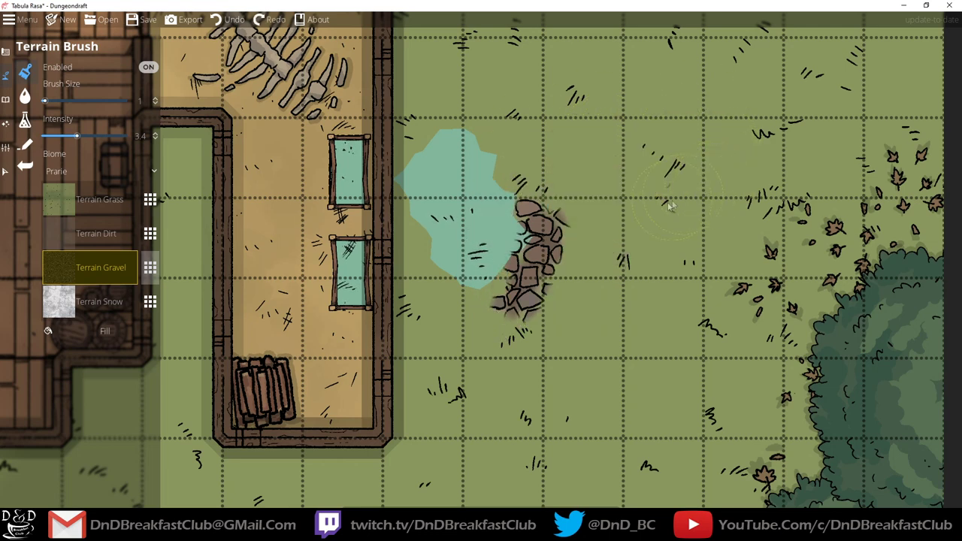
Try gravel strokes beside the pond with a brush size of 5, and undo them.
scroll(602, 206, "up", 4)
mouse_move(600, 205)
left_mouse_down()
mouse_move(675, 135)
mouse_move(727, 157)
mouse_move(460, 448)
mouse_move(574, 345)
mouse_move(676, 210)
mouse_move(578, 344)
mouse_move(509, 353)
mouse_move(540, 200)
mouse_move(668, 204)
mouse_move(606, 356)
mouse_move(584, 354)
left_mouse_up()
key("ctrl+z")
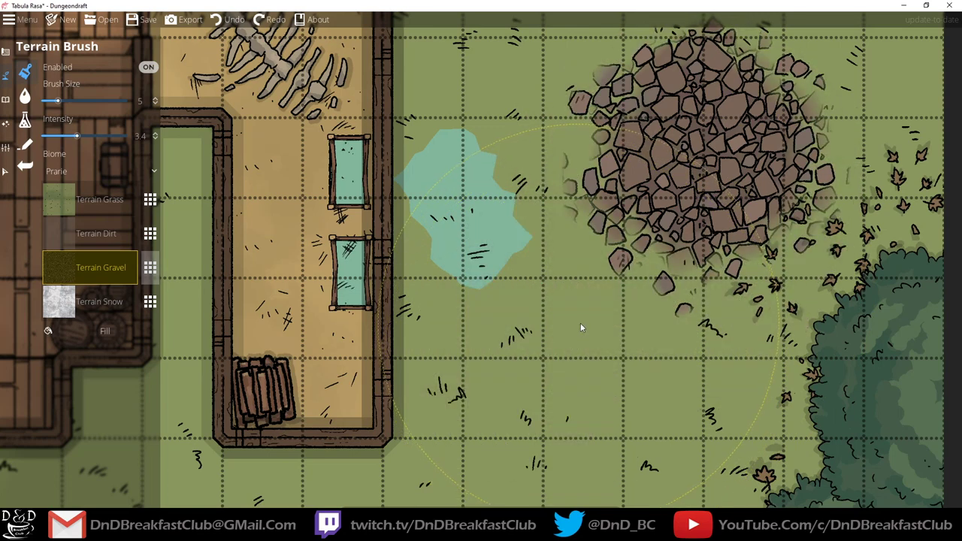
key("ctrl+z")
Paint a strip of gravel along the pond's northeast shore with a brush size of 1, undoing unwanted strokes.
mouse_move(530, 197)
left_mouse_down()
mouse_move(542, 236)
mouse_move(530, 157)
mouse_move(523, 162)
mouse_move(505, 141)
mouse_move(519, 115)
left_mouse_up()
key("ctrl+z")
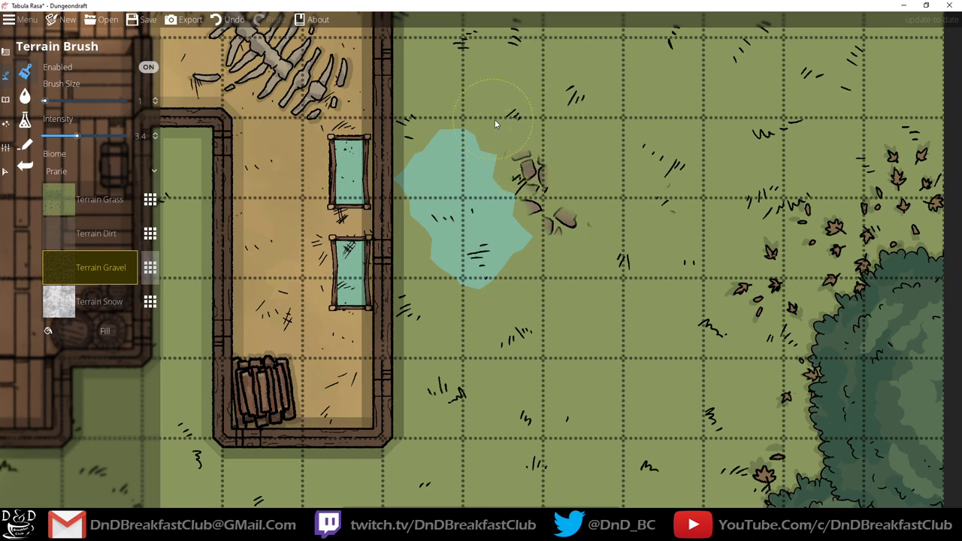
key("ctrl+z")
key("ctrl+z")
mouse_move(567, 231)
left_mouse_down()
mouse_move(540, 214)
mouse_move(537, 186)
mouse_move(549, 164)
mouse_move(515, 161)
mouse_move(506, 134)
mouse_move(467, 95)
mouse_move(451, 93)
mouse_move(492, 122)
mouse_move(476, 139)
mouse_move(525, 164)
mouse_move(501, 176)
mouse_move(482, 226)
mouse_move(526, 243)
mouse_move(536, 215)
mouse_move(516, 203)
left_mouse_up()
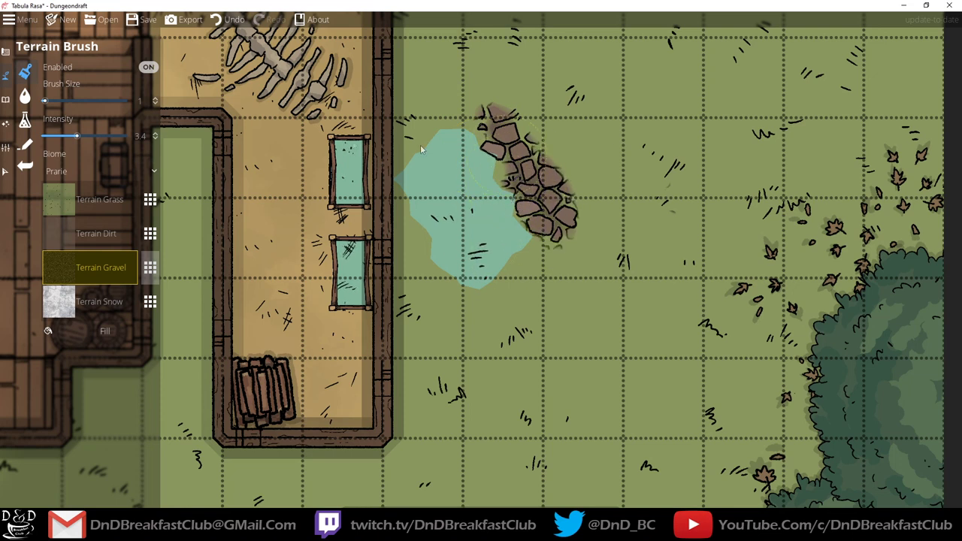
Paint Terrain Grass over parts of the gravel strip, leaving a few scattered stones beside the pond.
left_click(90, 199)
mouse_move(584, 149)
left_mouse_down()
mouse_move(571, 178)
mouse_move(554, 170)
mouse_move(548, 111)
left_mouse_up()
scroll(571, 171, "down", 5)
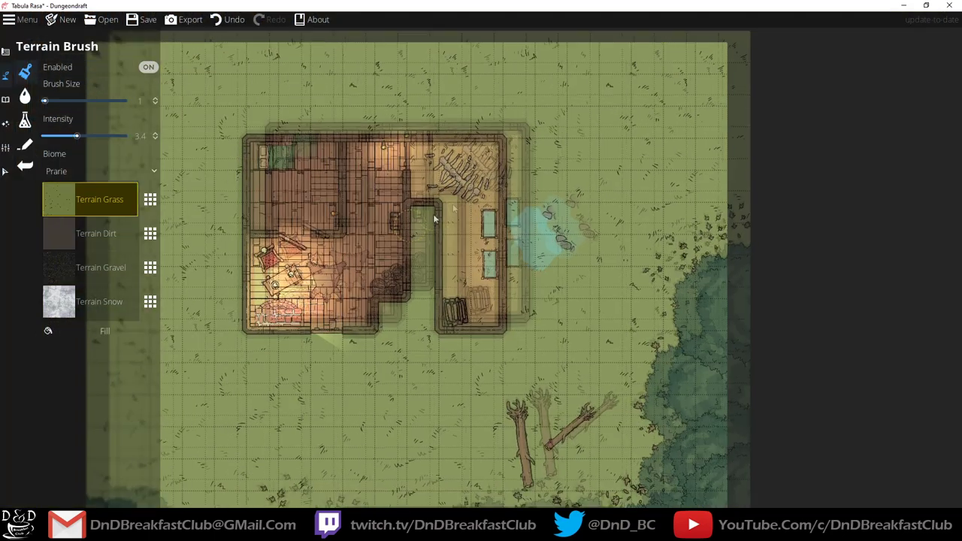
left_click_drag(475, 173, 462, 190)
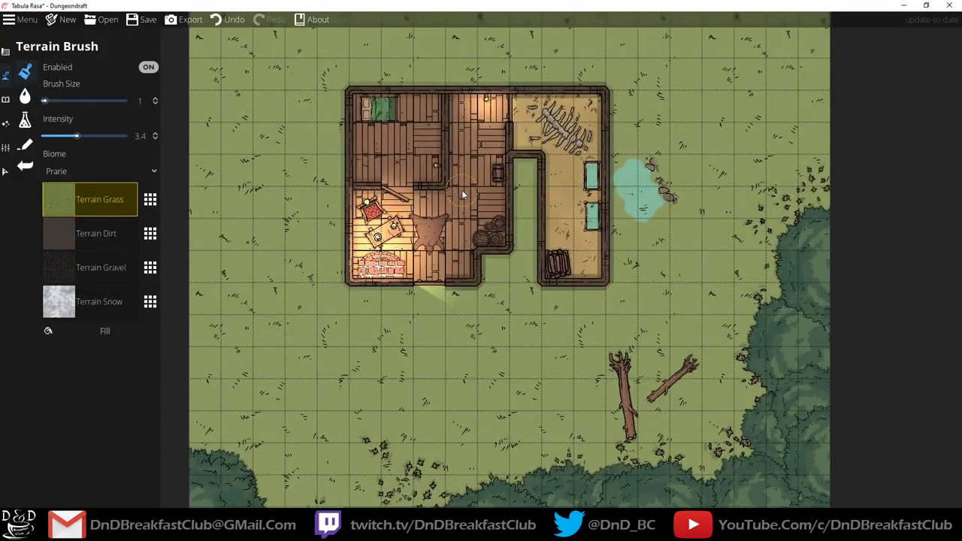
Place lights with range 1 and intensity 1 on the candle in the bedroom corner and the one at the hallway's north wall.
left_click(5, 148)
left_click(48, 96)
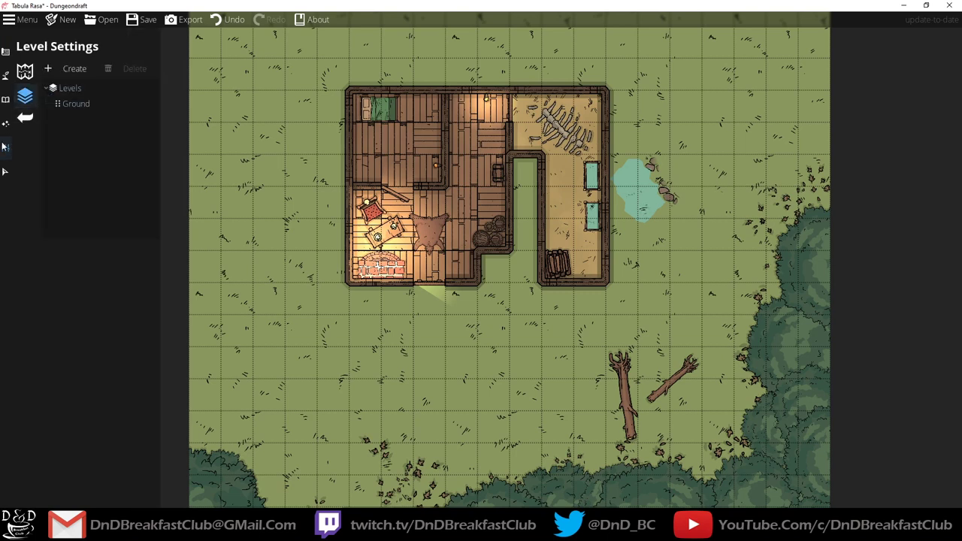
left_click(5, 122)
left_click(52, 96)
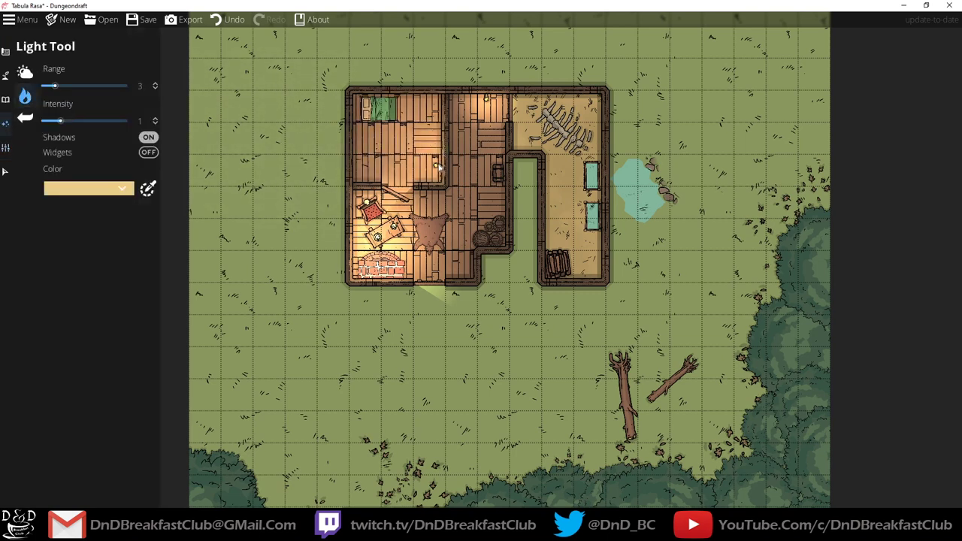
scroll(436, 167, "down", 4)
left_click(436, 167)
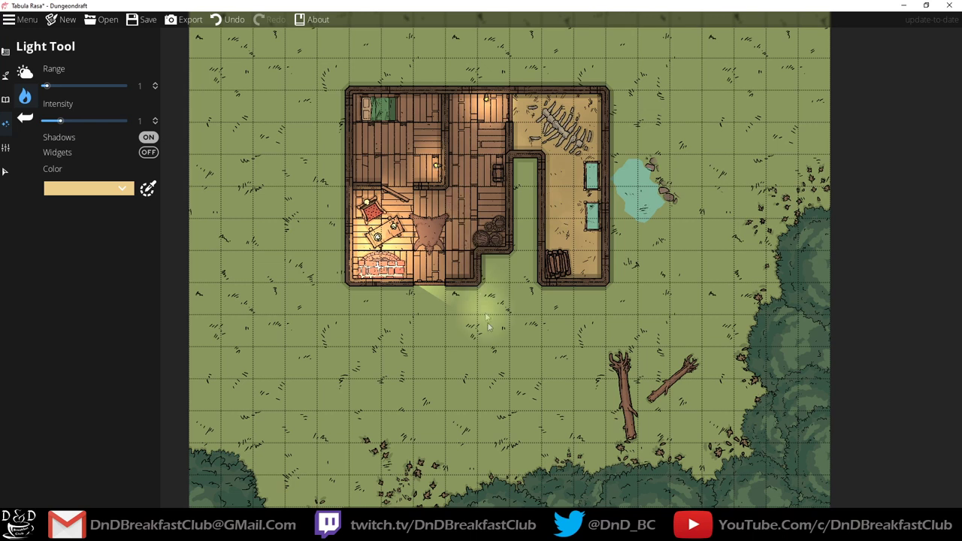
left_click(487, 100)
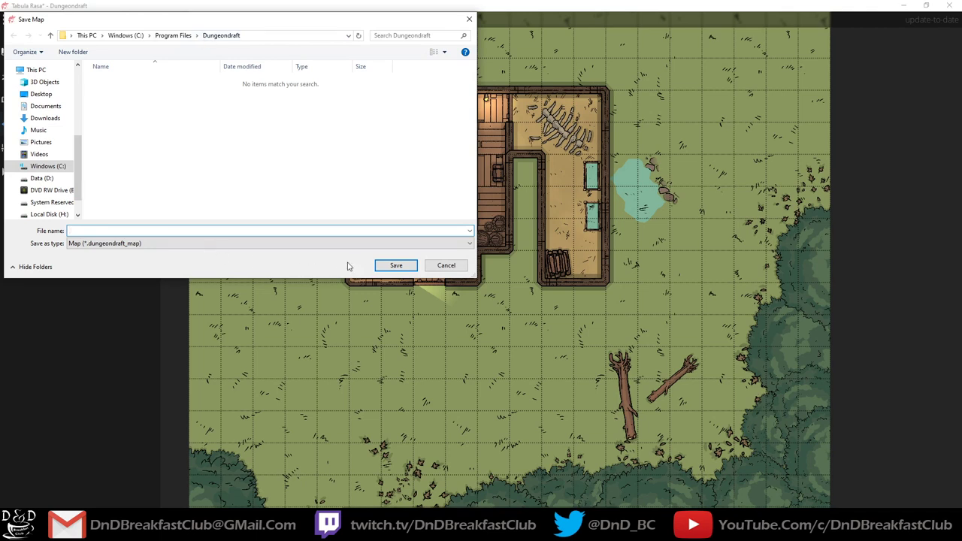
type("e")
key("Return")
key("Return")
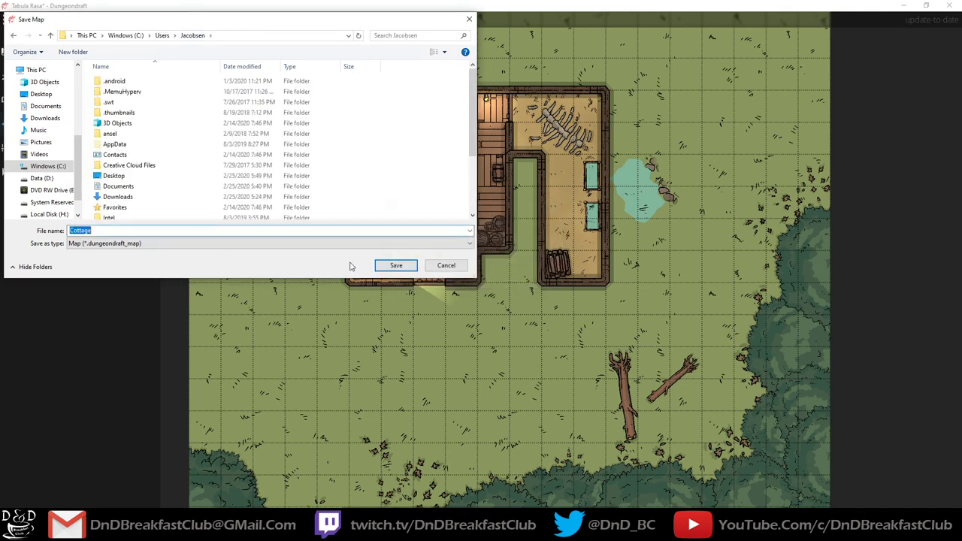
left_click(455, 267)
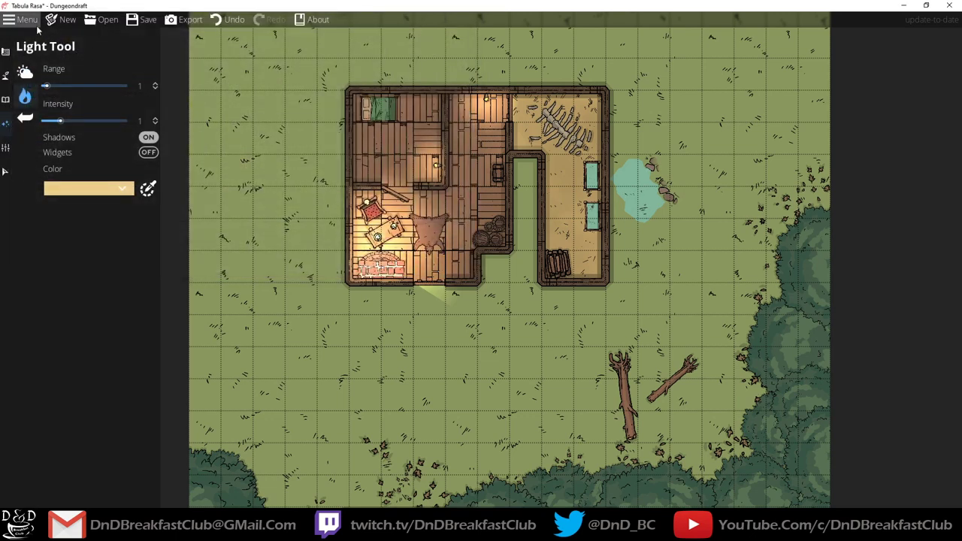
Save the map to the Desktop as Cottage.
left_click(143, 20)
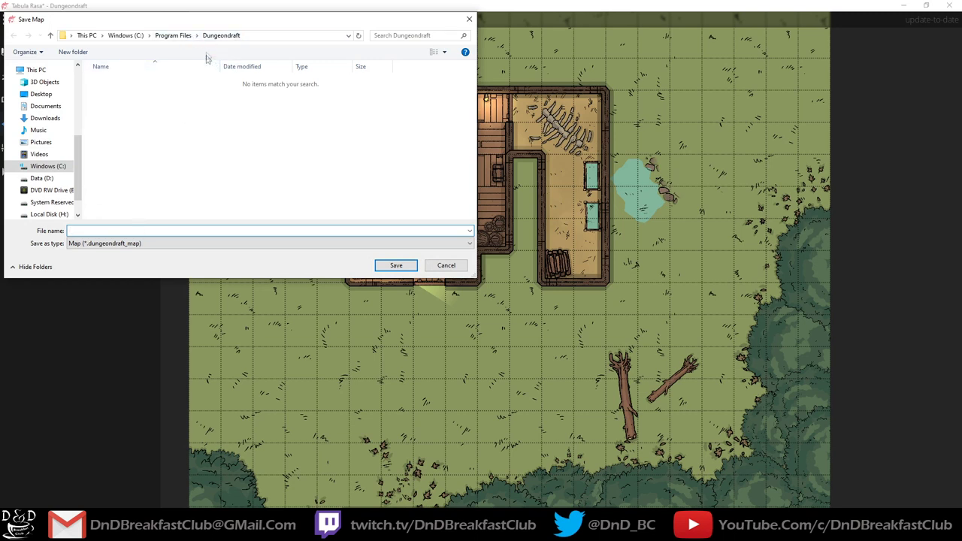
left_click(62, 110)
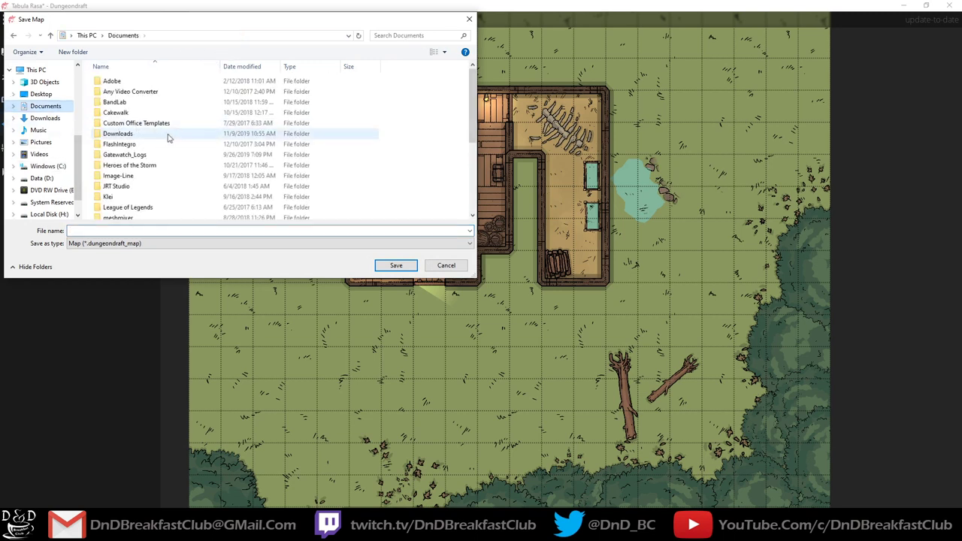
right_click(296, 165)
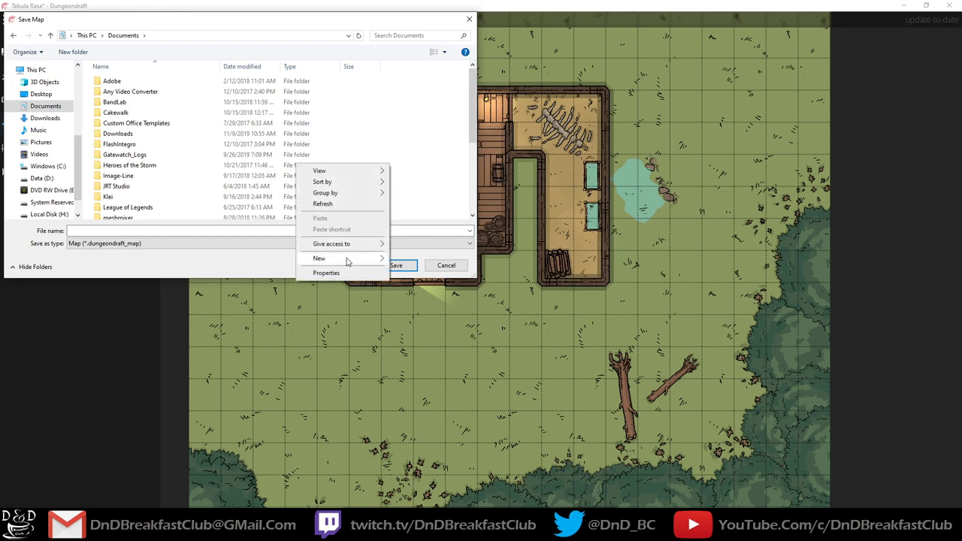
left_click(41, 93)
left_click(41, 94)
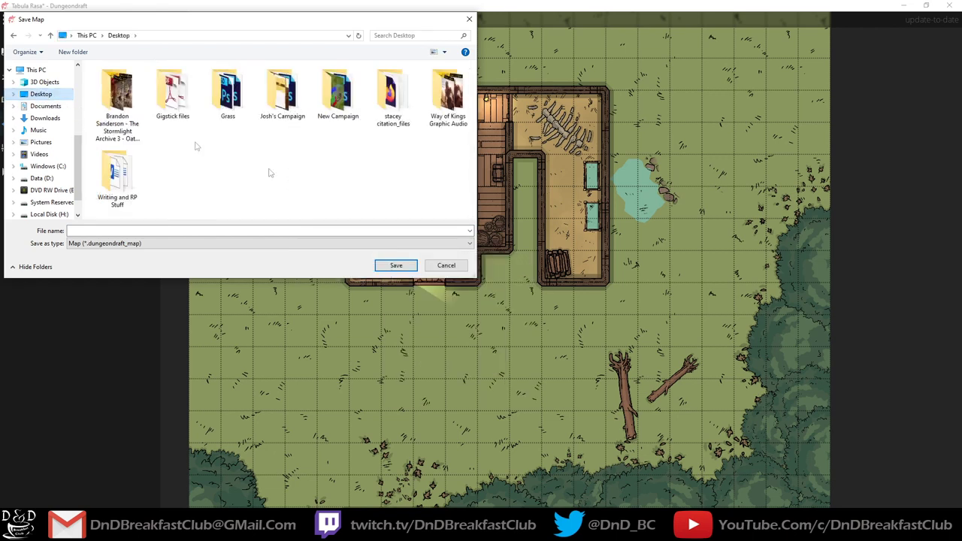
left_click(304, 230)
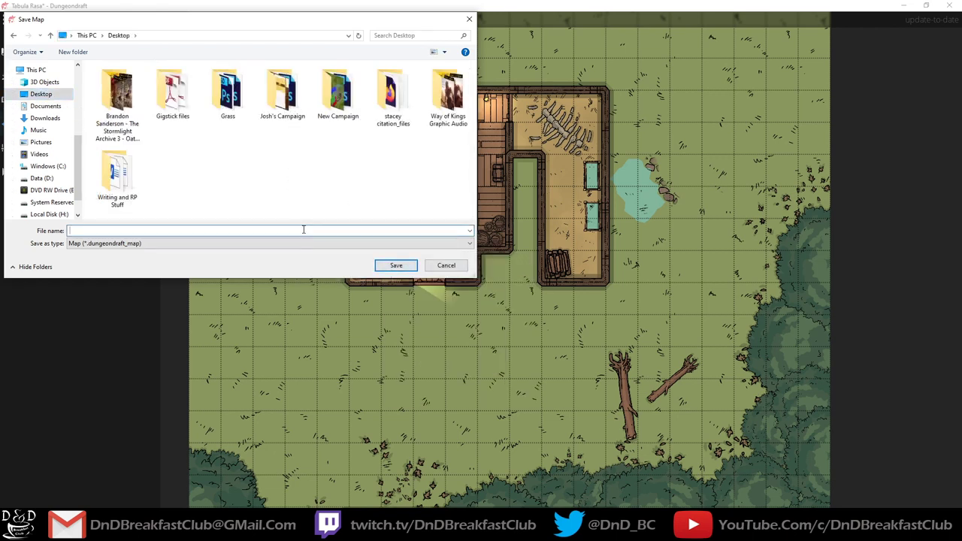
type("Cottage")
key("Return")
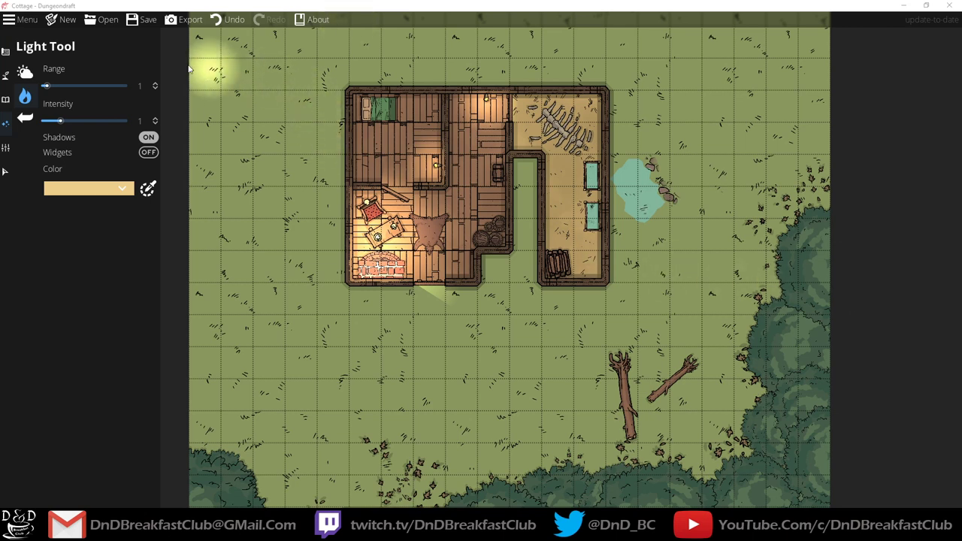
Create a new map with the 40" TV preset, 35 tiles wide and 20 tiles high.
key("ctrl+n")
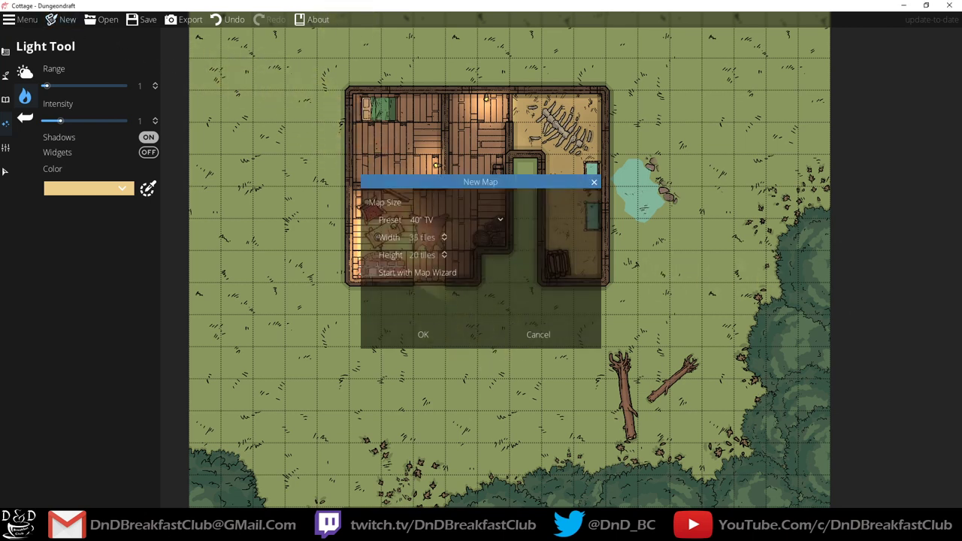
left_click(424, 332)
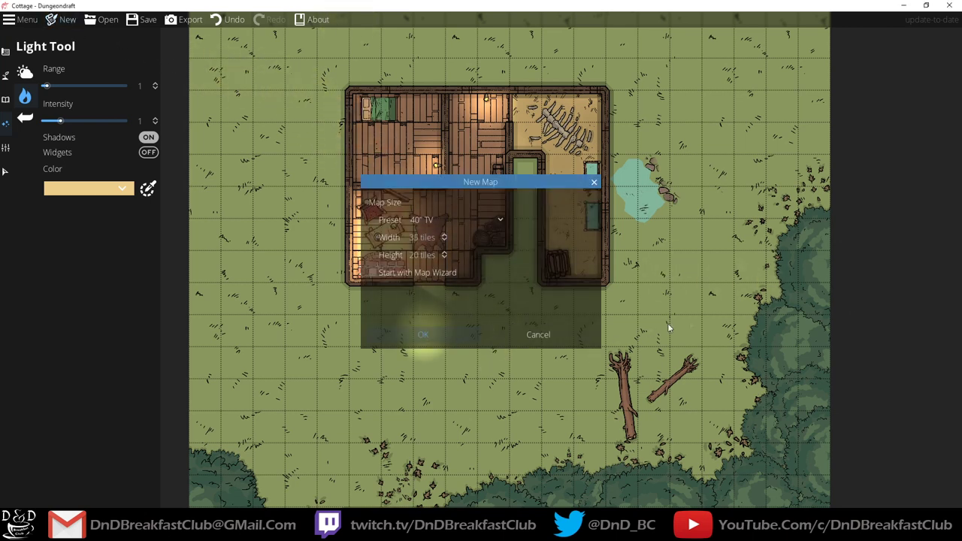
scroll(507, 263, "down", 5)
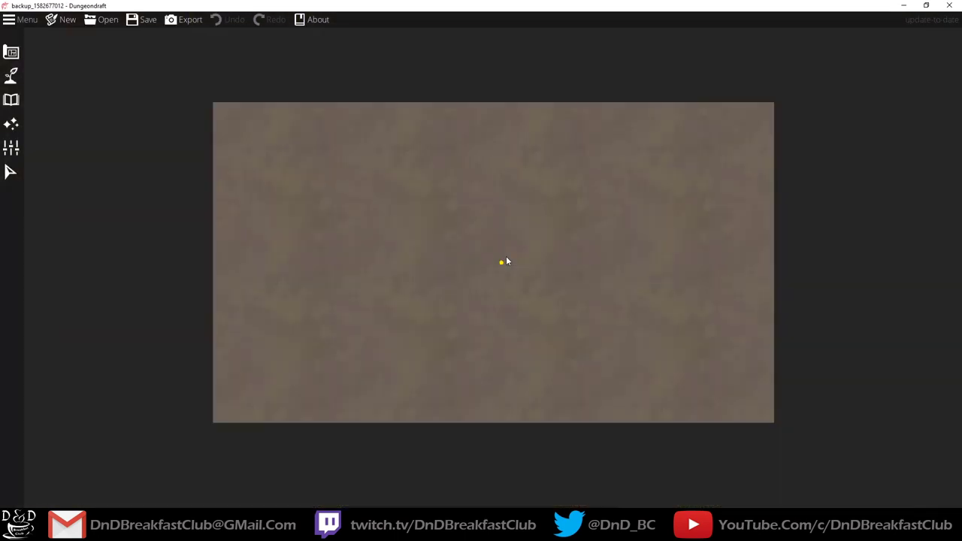
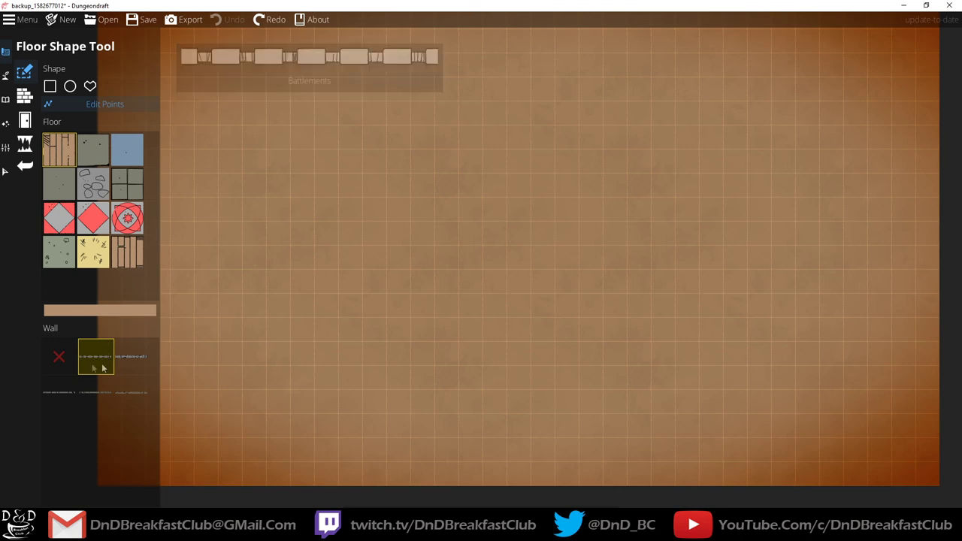
Draw an open five-point Wood wall across the map, and undo it.
key("w")
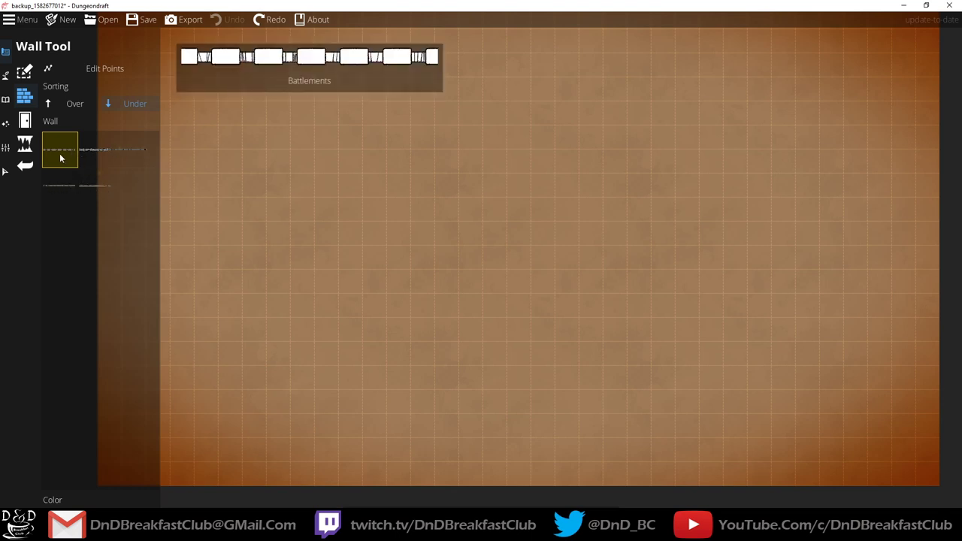
left_click(84, 182)
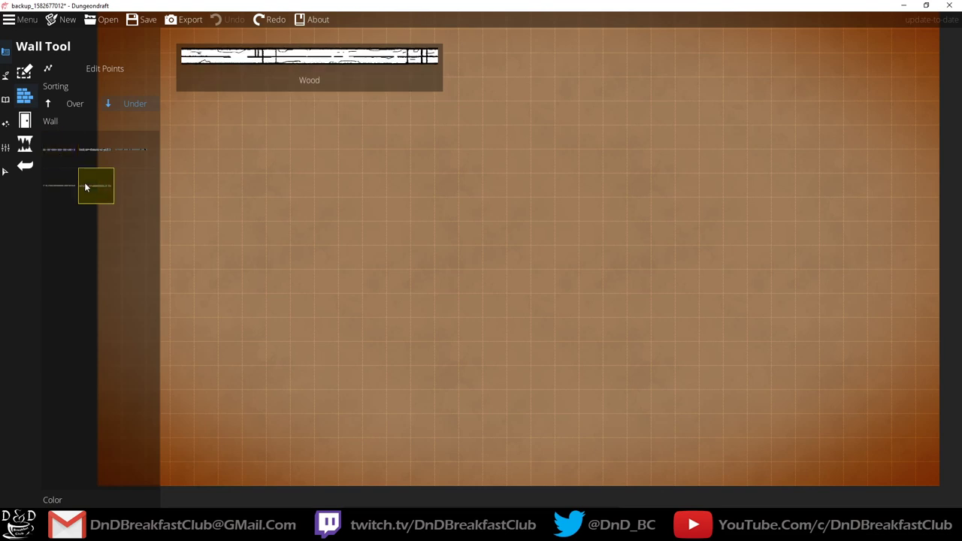
left_click(288, 130)
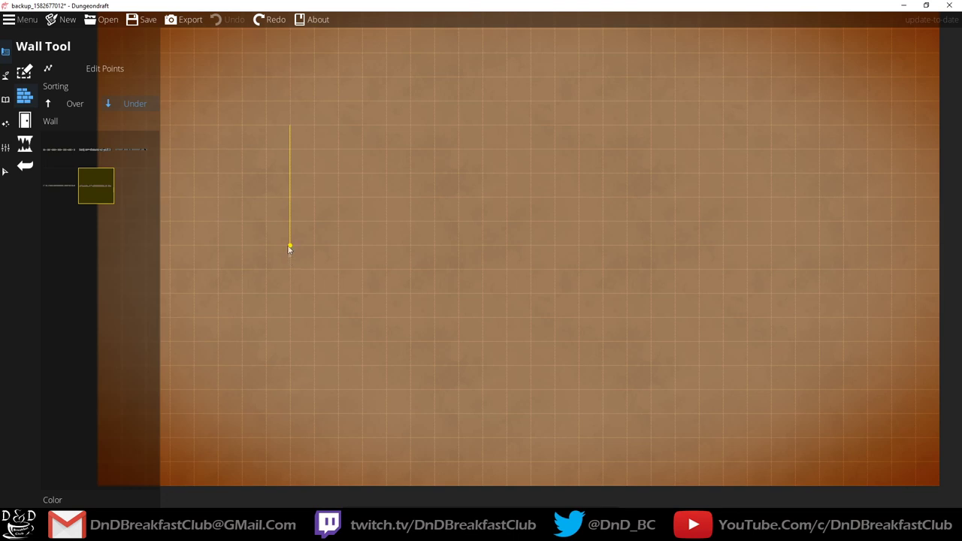
left_click(289, 245)
left_click(481, 294)
left_click(714, 265)
double_click(799, 197)
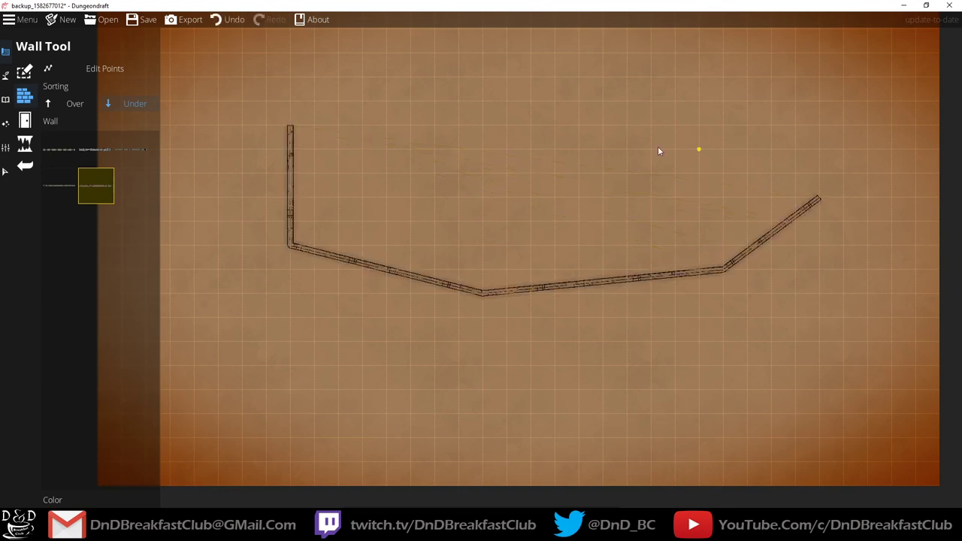
key("ctrl+z")
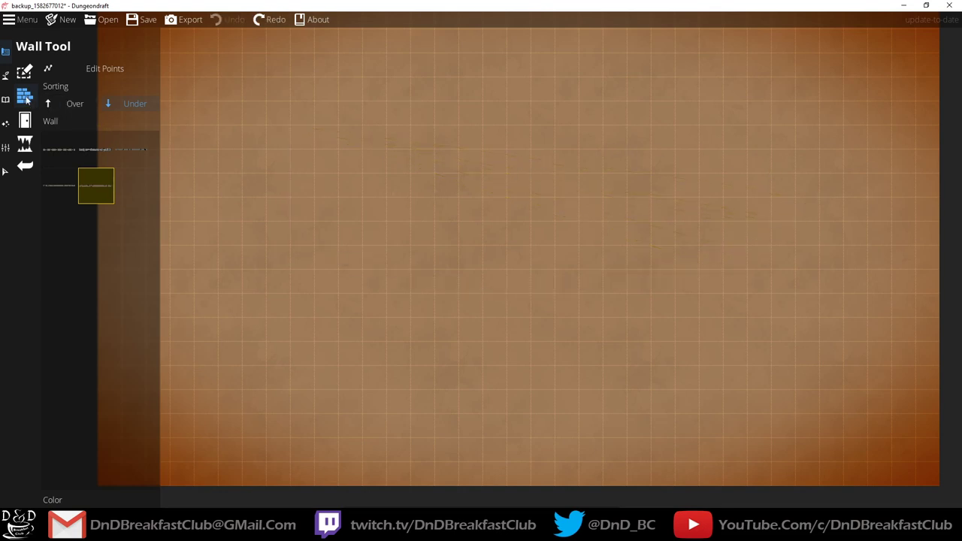
Choose the Wood wall style for the Floor Shape Tool.
left_click(24, 72)
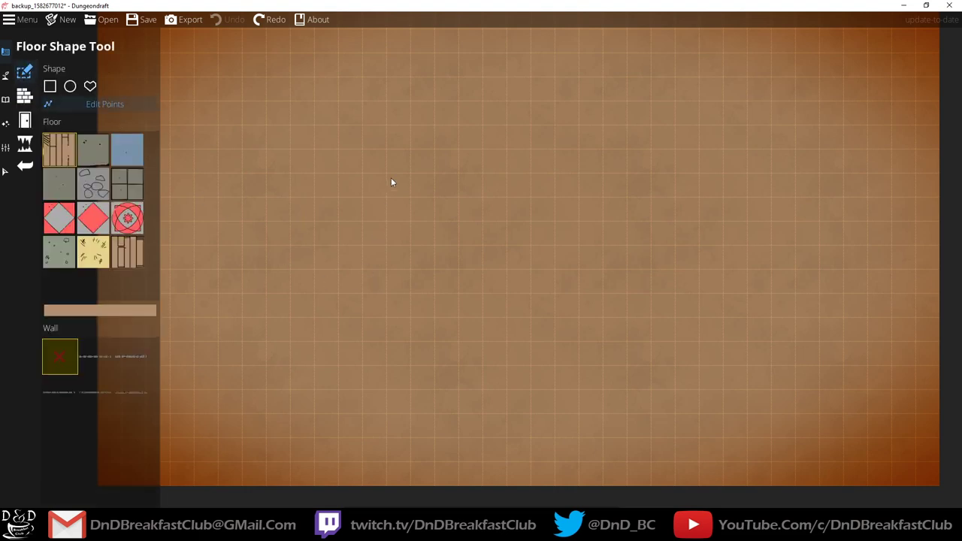
left_click(131, 394)
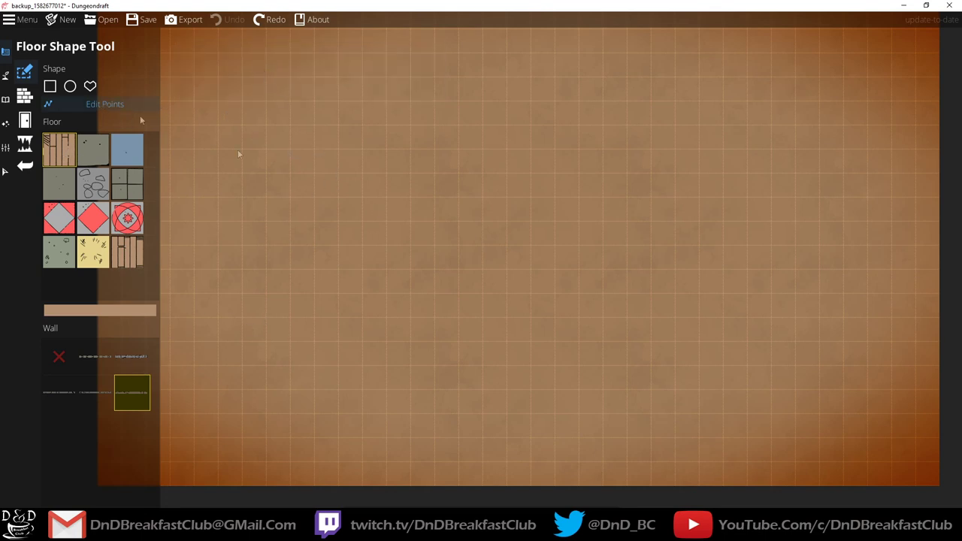
Try a rectangular plank floor with Wood walls, undo it, and switch on Edit Points for floor shapes.
left_click(50, 87)
left_click_drag(289, 148, 486, 296)
key("ctrl+z")
left_click(104, 105)
Try to start a Wood wall and bend it with Edit Points, and undo the attempt.
left_click(24, 95)
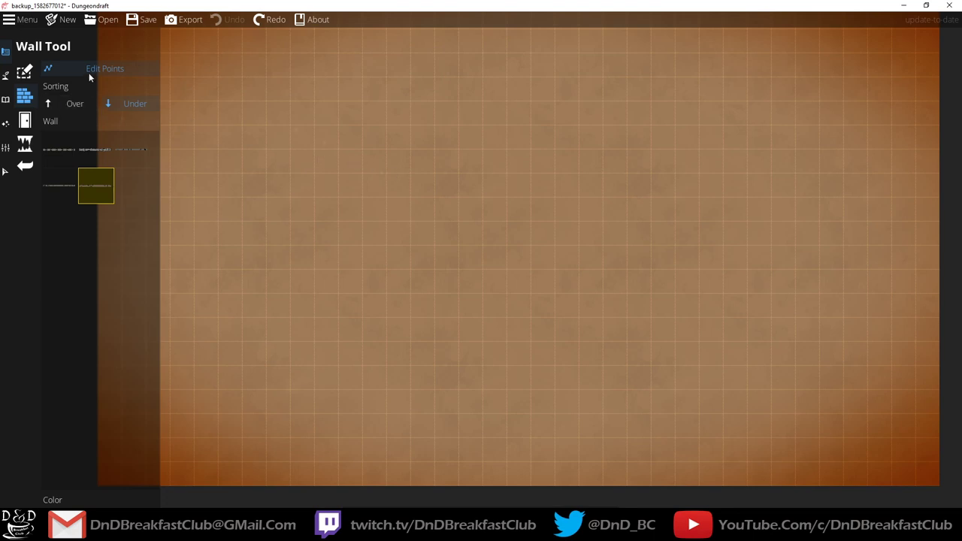
left_click(315, 152)
right_click(339, 175)
key("ctrl+z")
left_click(315, 152)
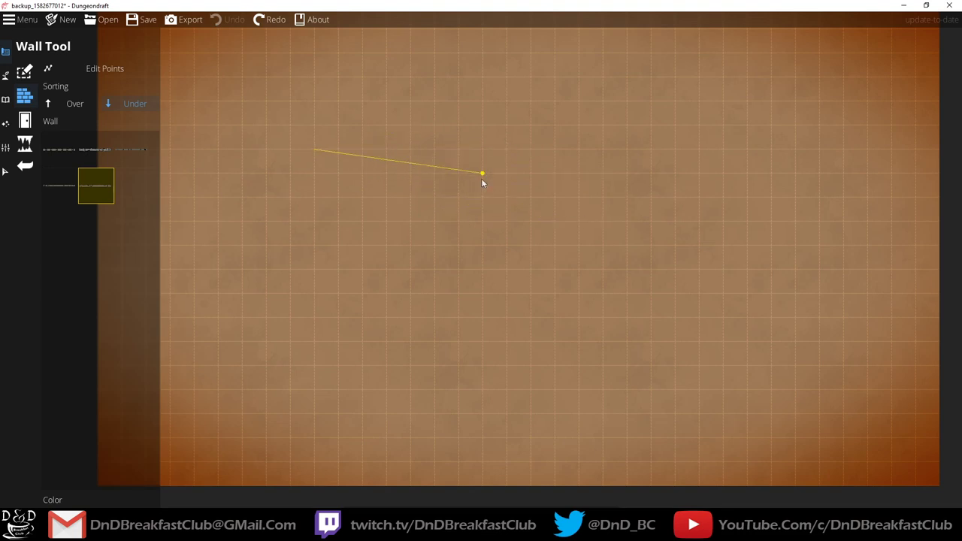
left_click(81, 67)
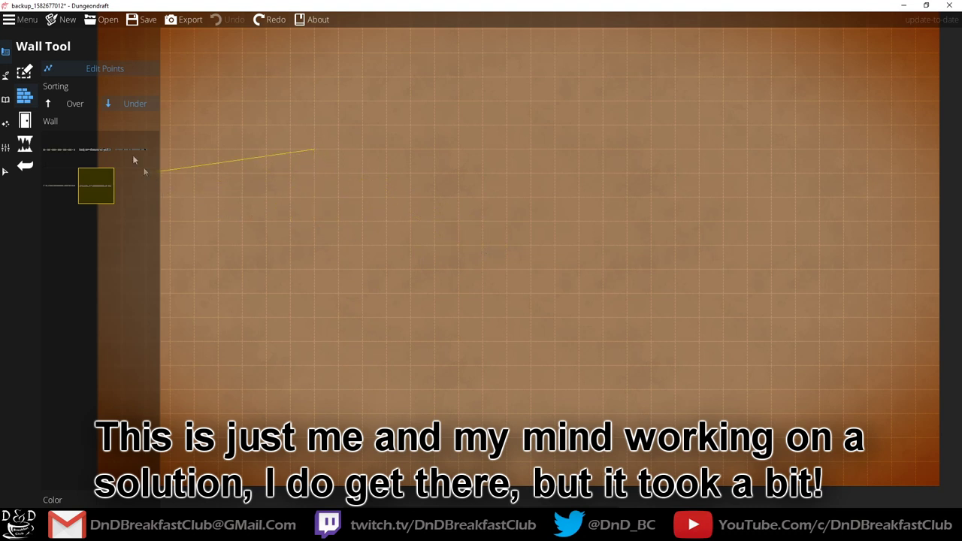
double_click(445, 250)
key("ctrl+z")
Try to outline a multi-sided Wood wall loop in the middle of the map, and undo it.
left_click(447, 228)
left_click(590, 273)
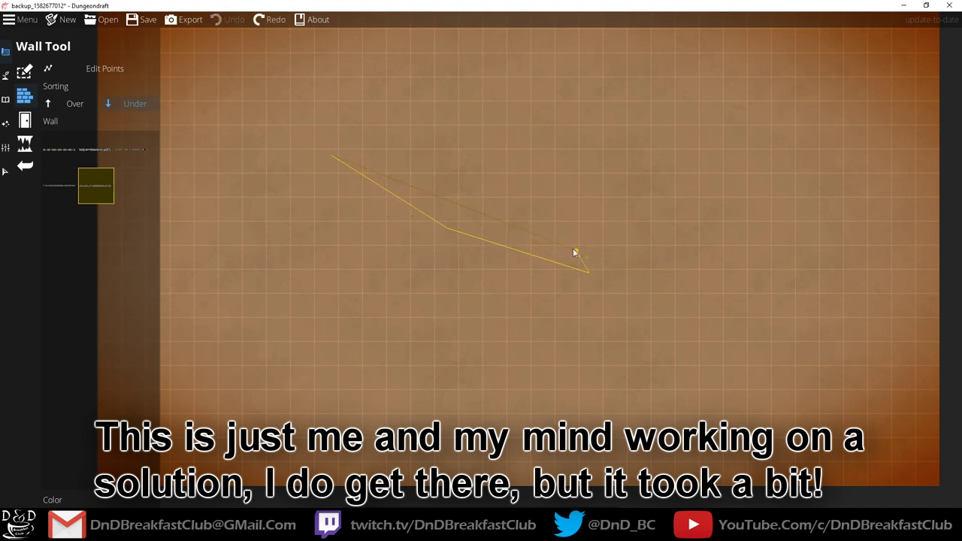
left_click(645, 208)
left_click(544, 116)
left_click(342, 138)
key("ctrl+z")
Outline a large straight-sided custom floor shape with Wood walls, and undo it.
left_click(24, 71)
left_click(90, 85)
left_click(344, 215)
left_click(518, 287)
left_click(771, 287)
left_click(811, 131)
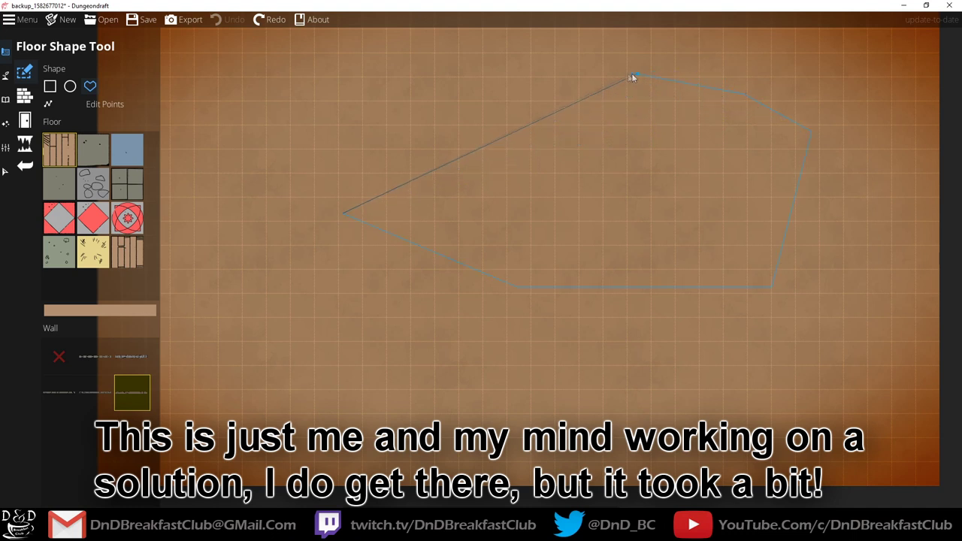
left_click(613, 46)
left_click(480, 47)
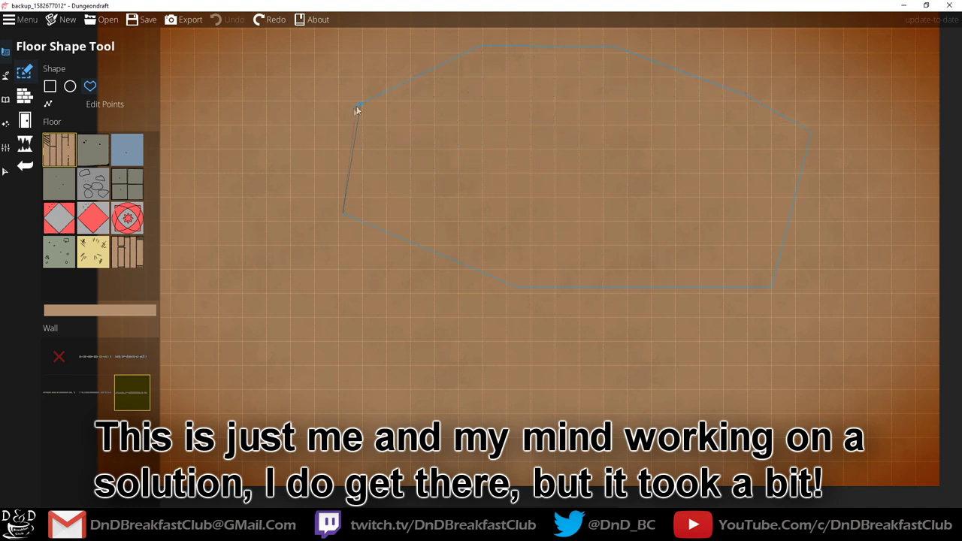
left_click(351, 155)
left_click(350, 155)
key("ctrl+z")
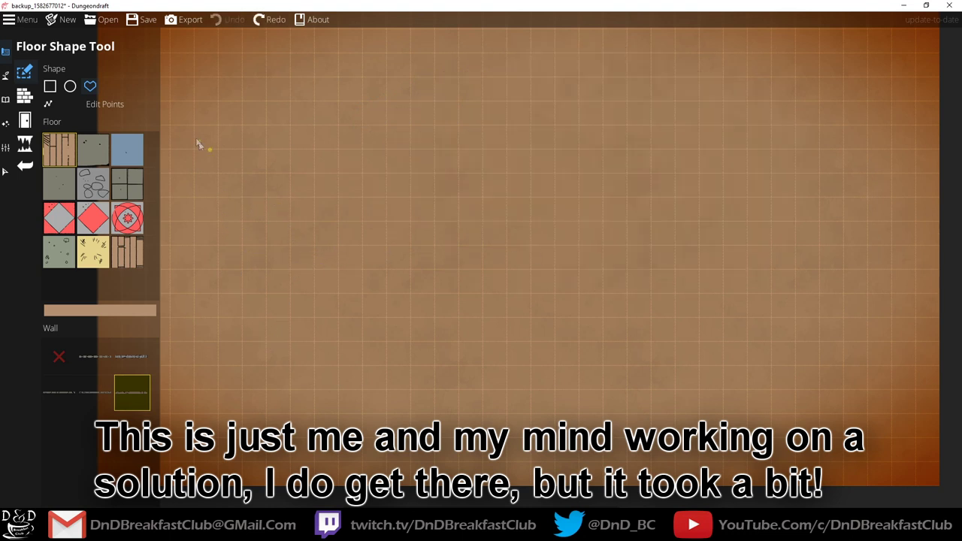
Toggle Edit Points and return the Floor Shape Tool to the freeform custom shape.
left_click(51, 104)
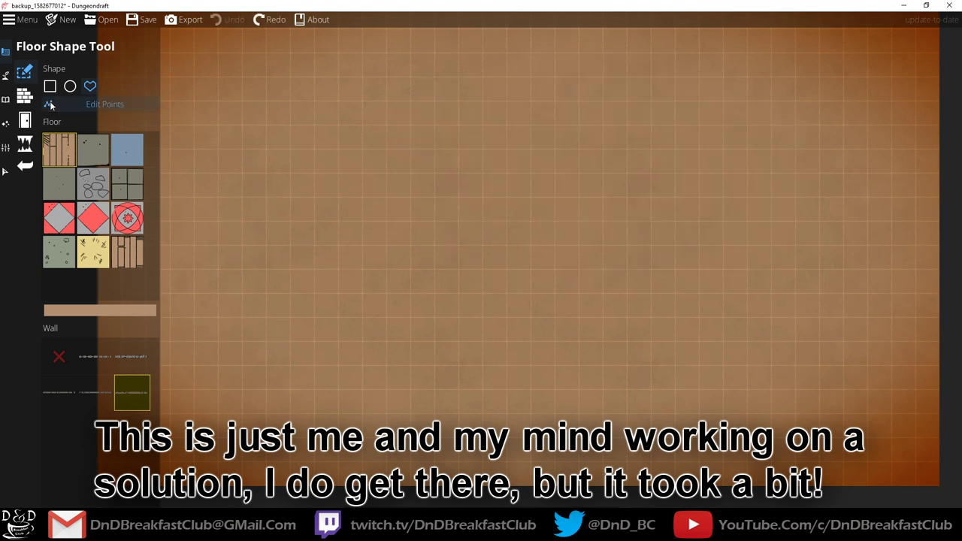
left_click(94, 87)
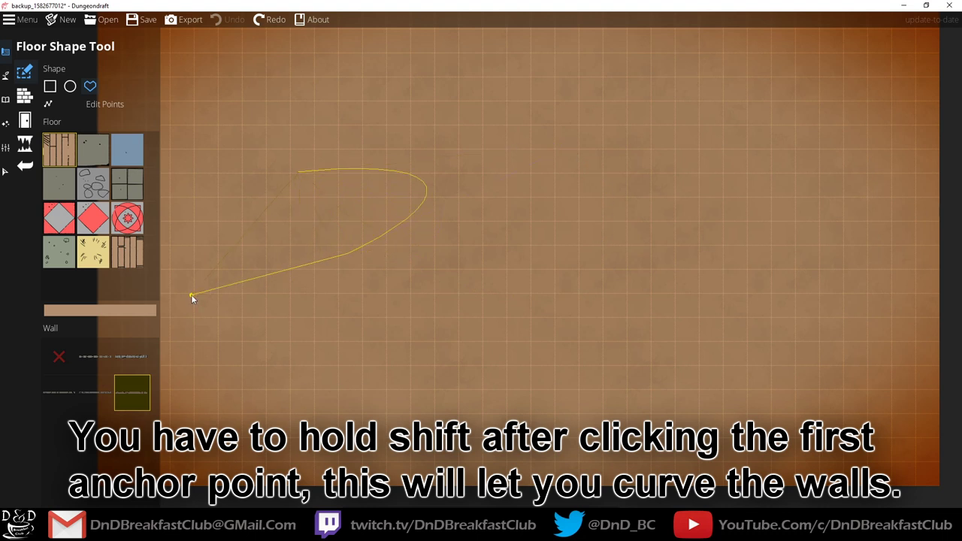
Complete a small plank floor shape with a curved east end and Wood walls, and undo it.
left_click(195, 237)
double_click(224, 170)
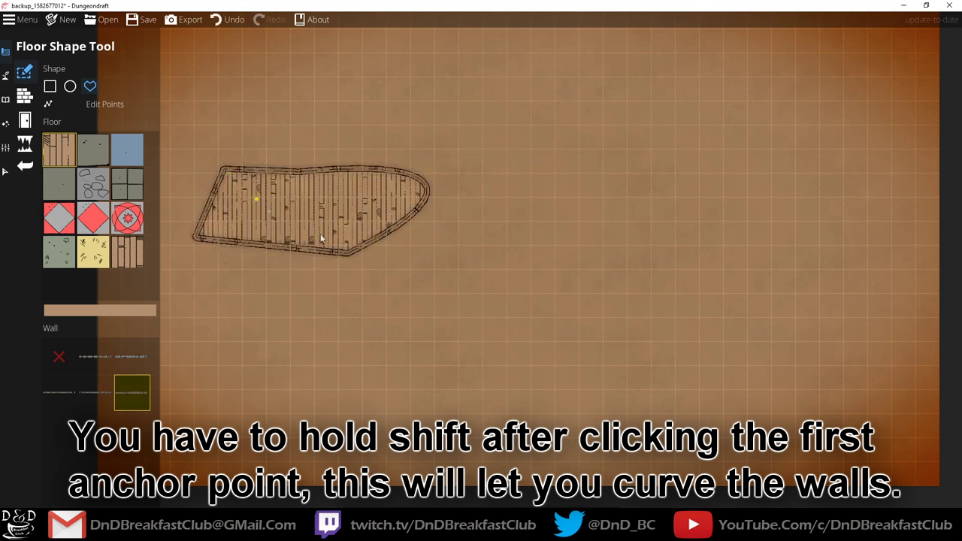
key("ctrl+z")
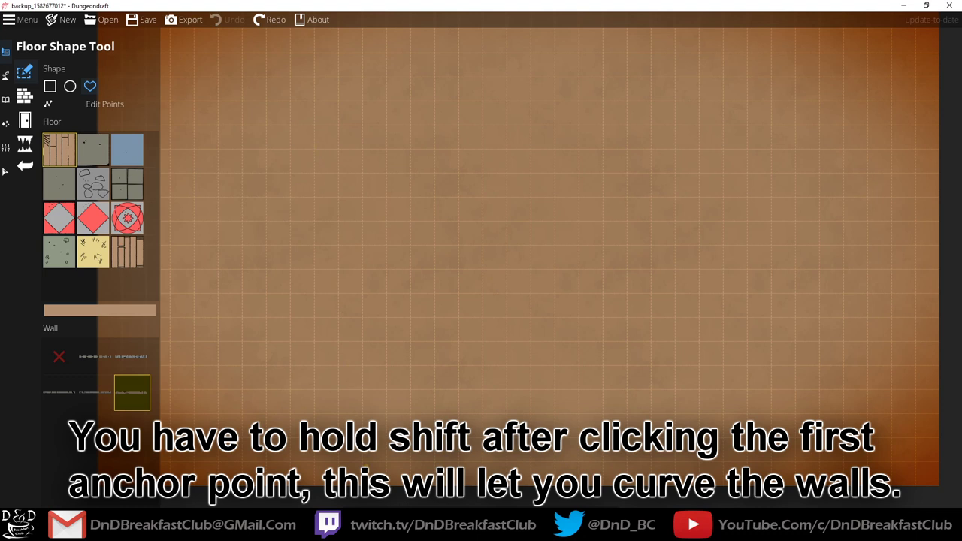
Try a custom floor outline with a straight west side and a sloping north edge, and undo it.
left_click(338, 290)
key("shift")
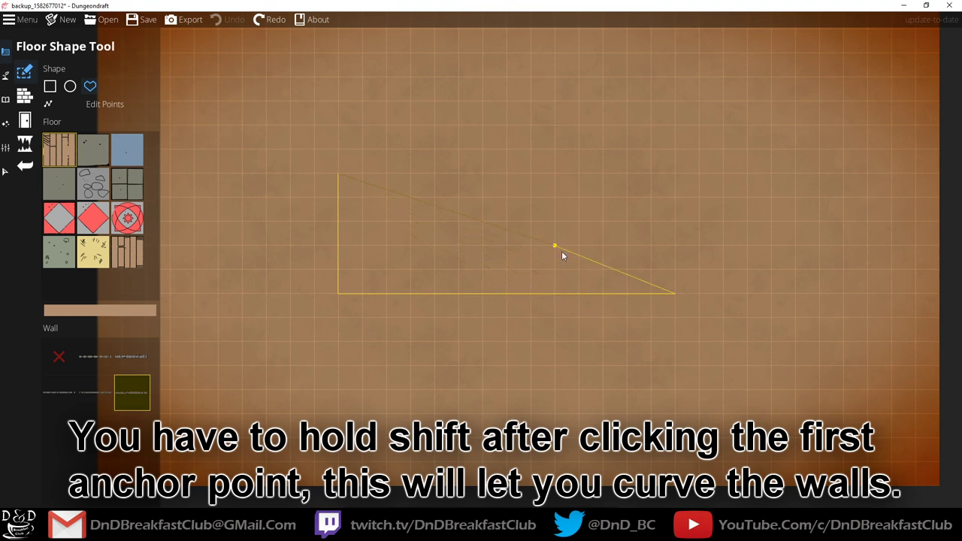
left_click(389, 200)
key("ctrl+z")
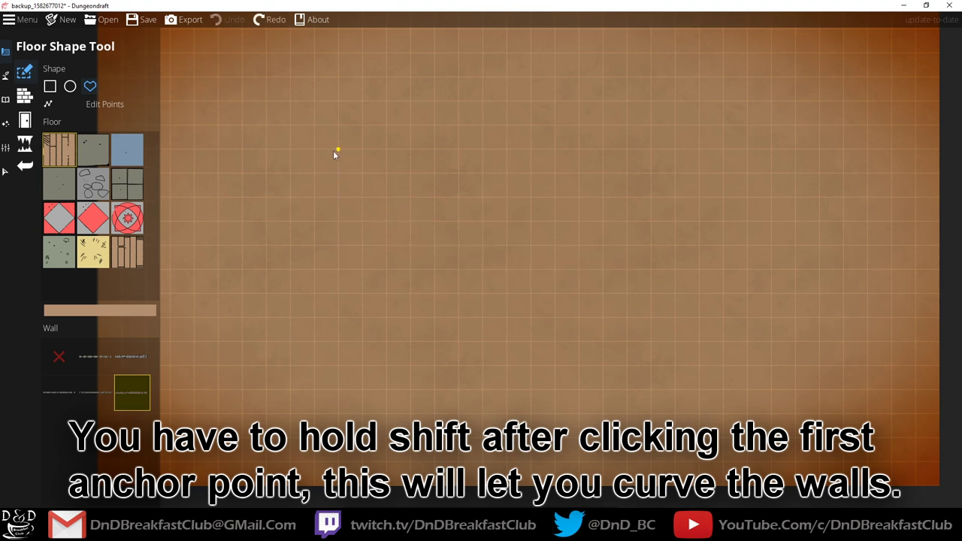
Draw a ship-hull plank floor with Wood walls, a flat west stern, curved sides and a pointed east bow, and undo it.
left_click(336, 150)
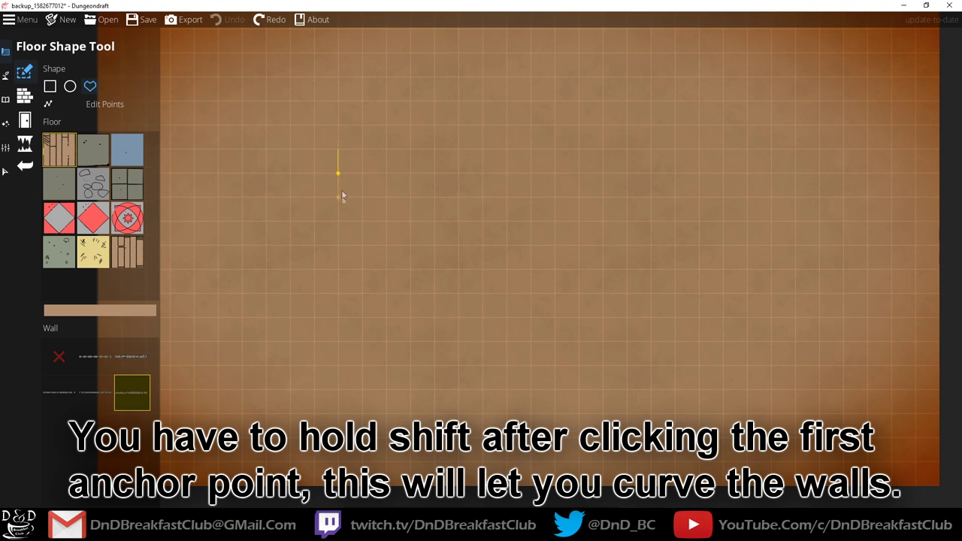
left_click(337, 294)
key("shift")
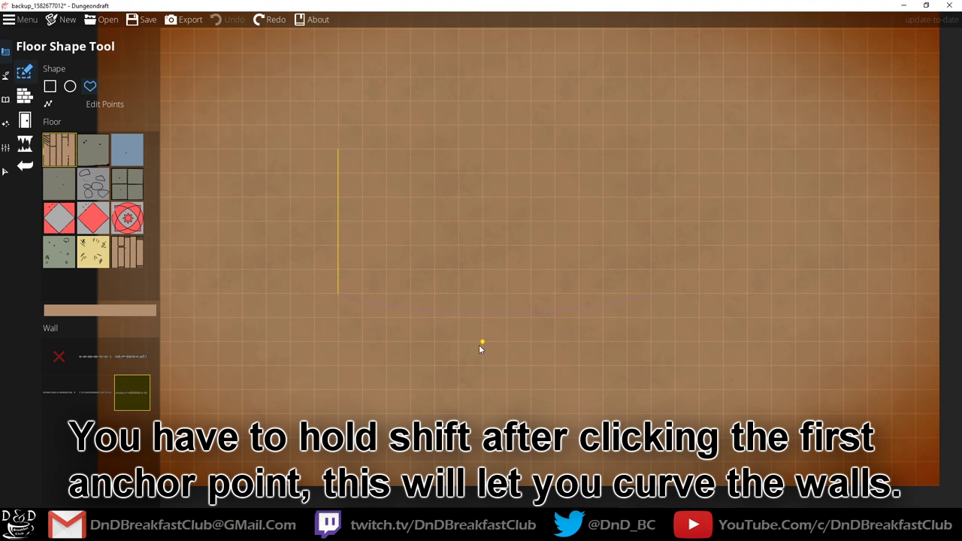
left_click(504, 348, "shift")
left_click(771, 222)
left_click_drag(733, 144, 675, 152)
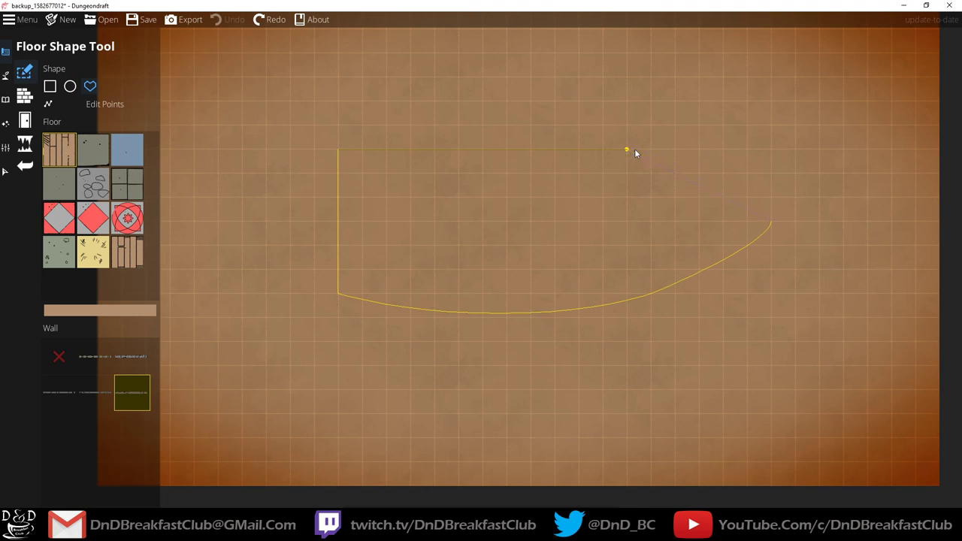
left_click(642, 150)
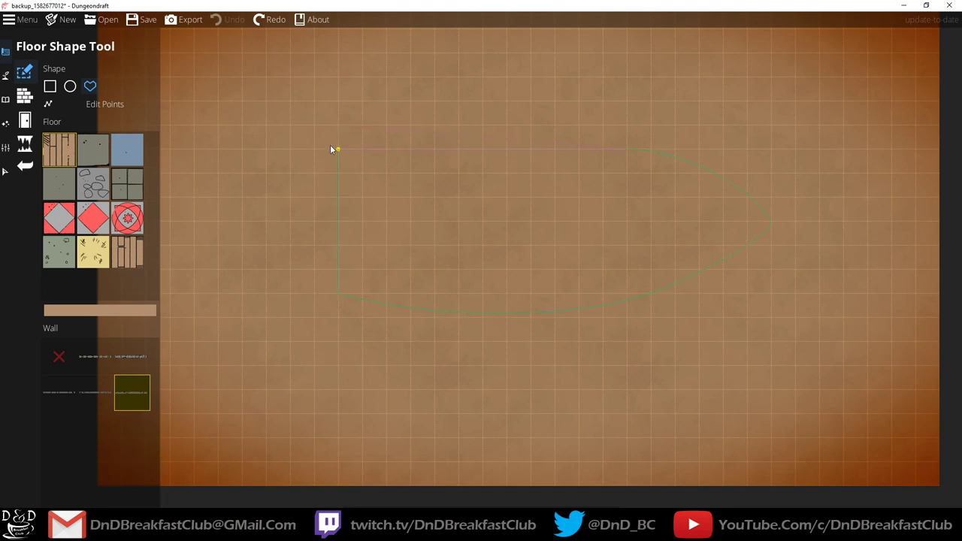
left_click(500, 130)
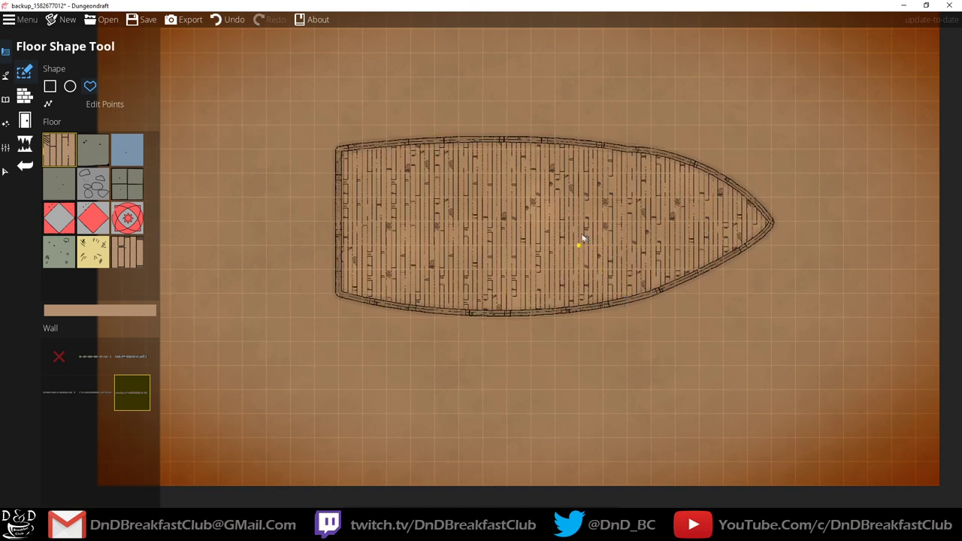
key("ctrl+z")
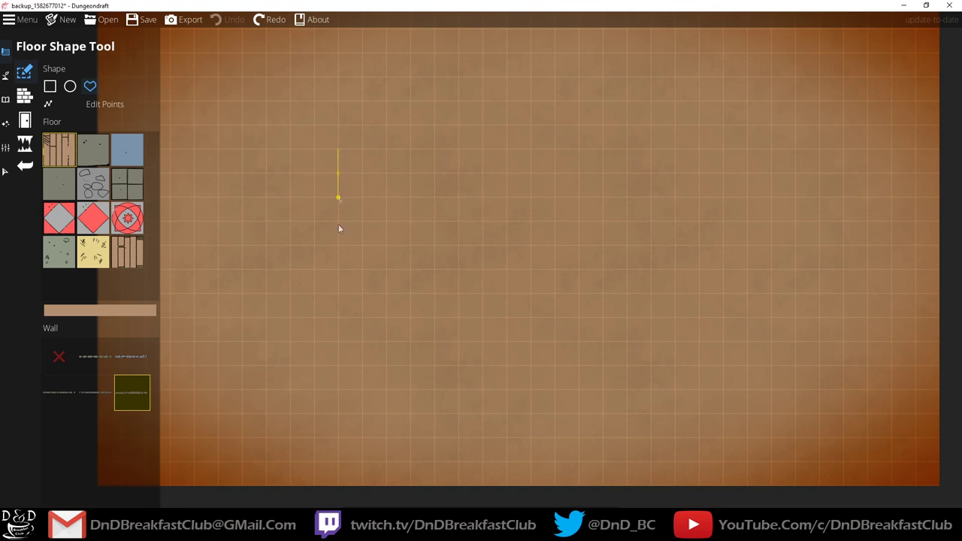
Start the ship-hull floor outline again with its straight vertical stern edge on the west side.
left_click(338, 270)
left_click(340, 293)
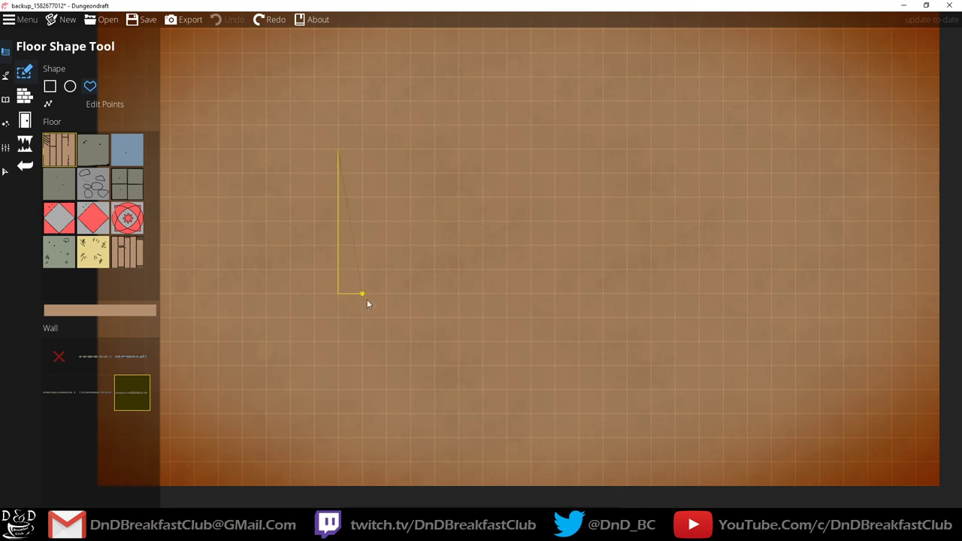
Try to draw a wood-floored ship hull with a straight stern and two curved sides meeting at the bow.
left_click(724, 223)
left_click(718, 294)
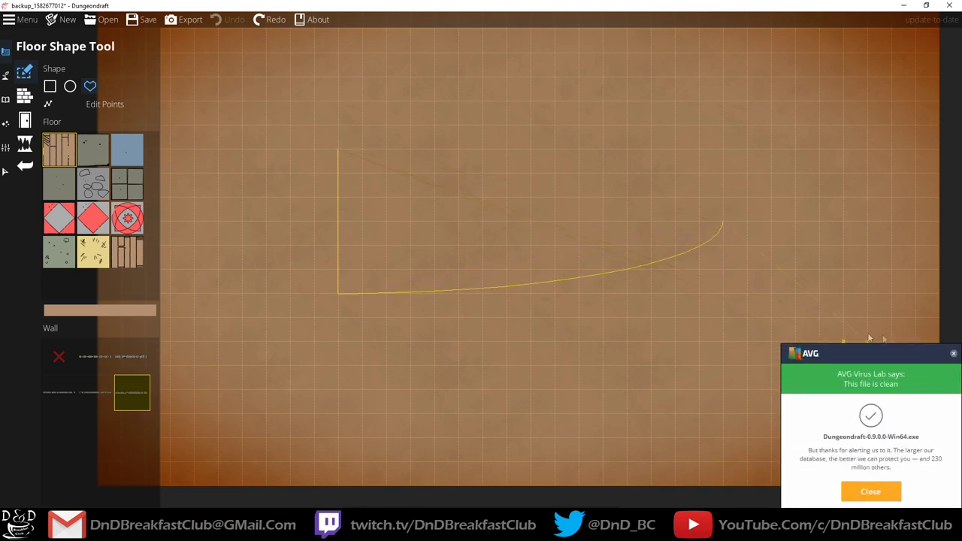
left_click(953, 354)
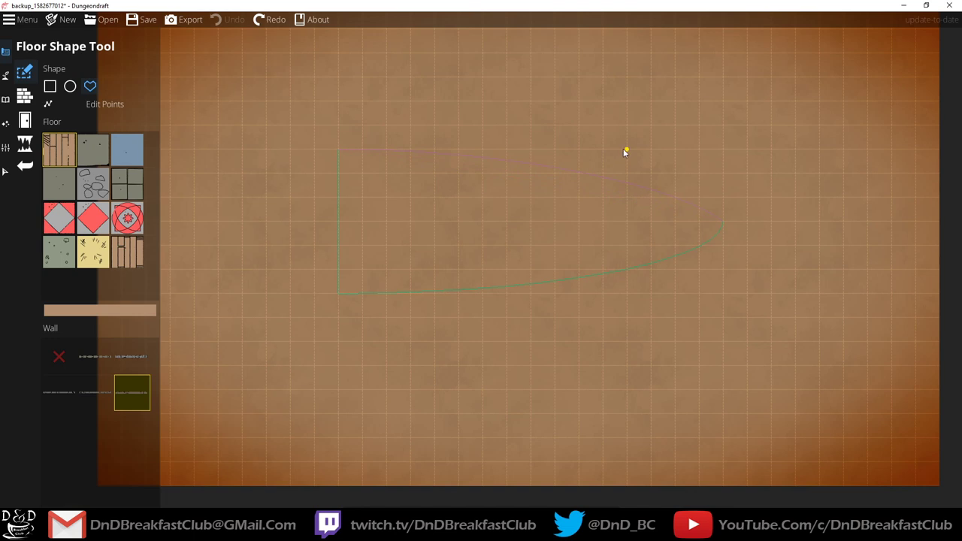
left_click(716, 152)
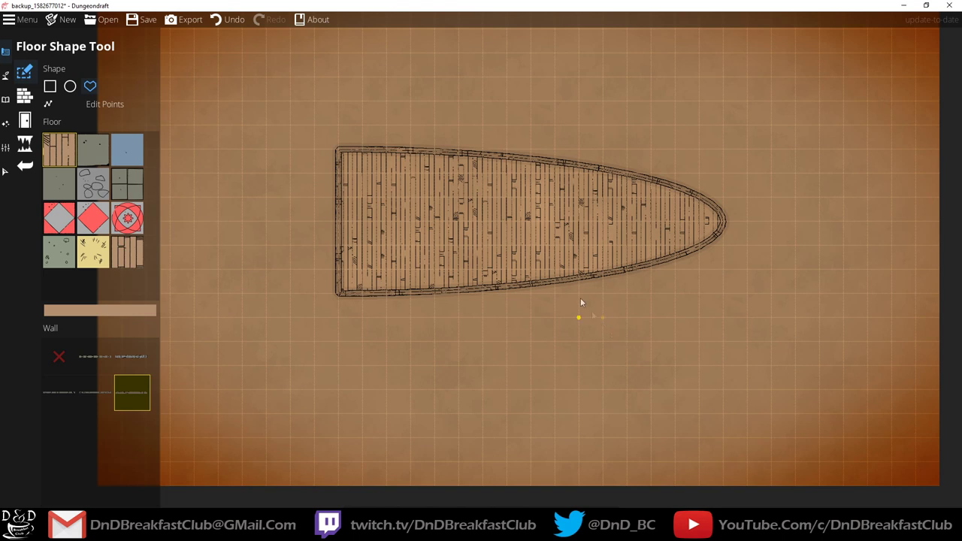
key("ctrl+z")
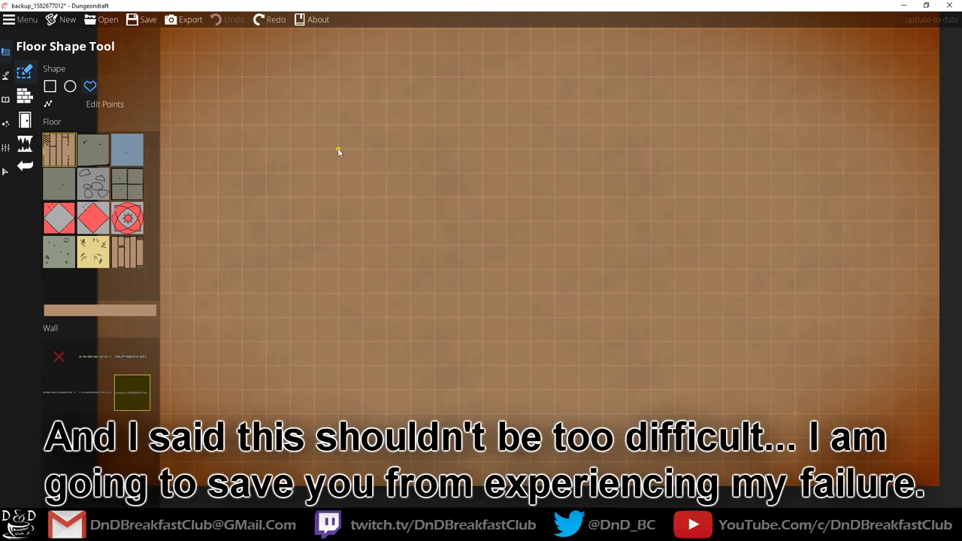
left_click(337, 124)
left_click(338, 293)
left_click(578, 294)
right_click(482, 269)
left_click(483, 269)
left_click(338, 125)
double_click(337, 148)
key("ctrl+z")
Try to draw a wider wooden hull outline with a straight stern, gently curved sides and a blunt, rounded bow.
left_click(339, 293)
left_click(482, 317)
right_click(440, 323)
left_click(625, 318)
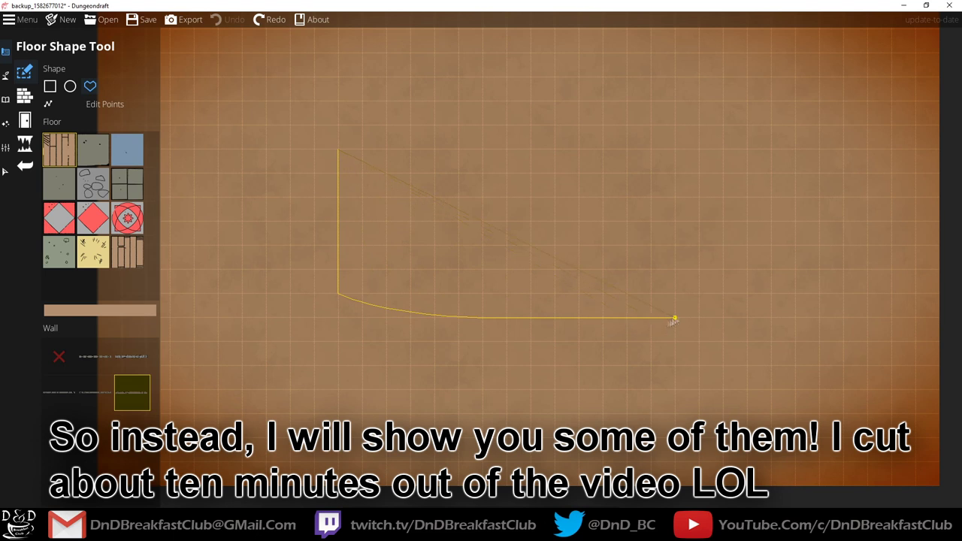
left_click_drag(744, 266, 677, 320)
left_click(747, 175)
left_click(697, 151)
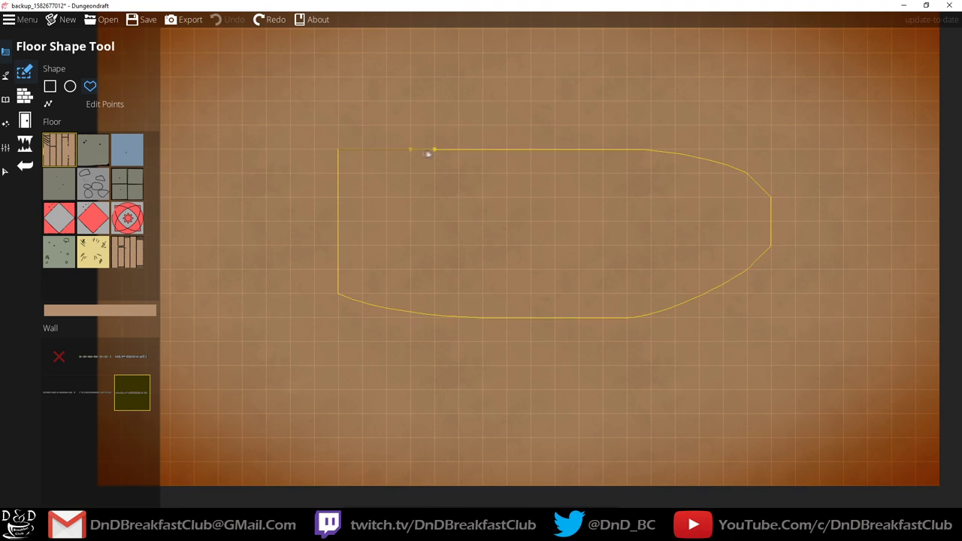
left_click(529, 129)
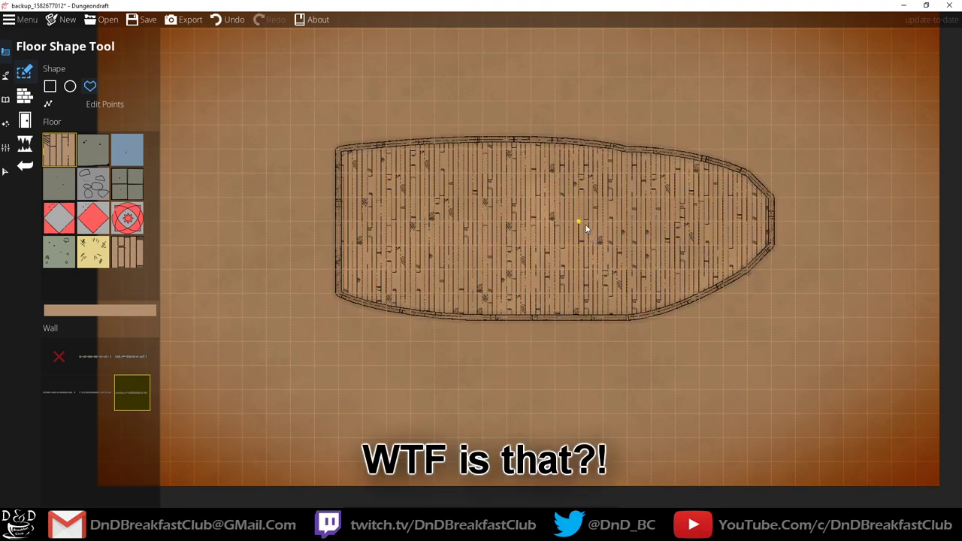
key("ctrl+z")
Try to draw an upward-pointing wooden hull with a six-square flat stern and curved sides meeting in a rounded bow.
left_click(411, 294)
left_click(554, 294)
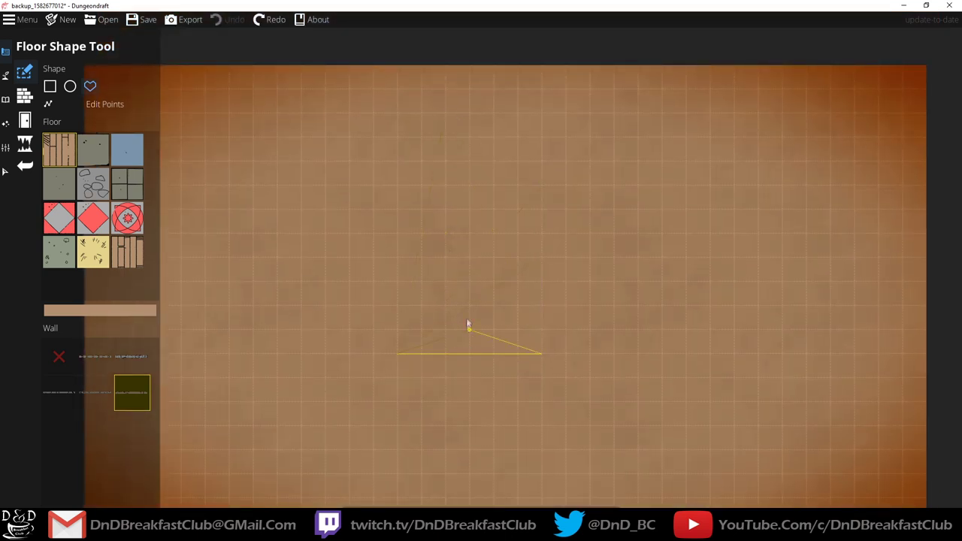
left_click_drag(564, 120, 543, 118)
left_click(397, 353)
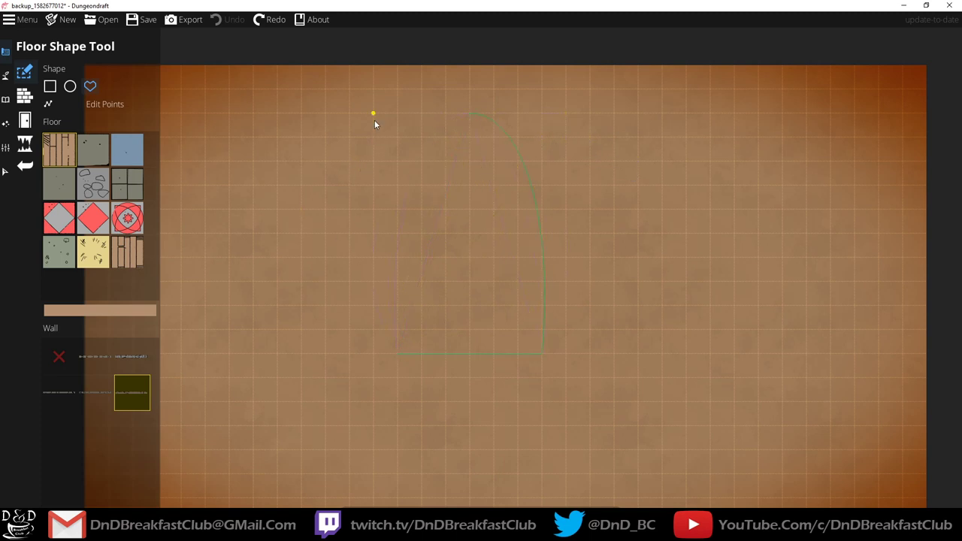
Try to lengthen the upward-pointing hull past its flat stern with a custom floor section and a rectangular one.
left_click_drag(590, 404, 582, 346)
left_click(390, 295)
left_click(390, 344)
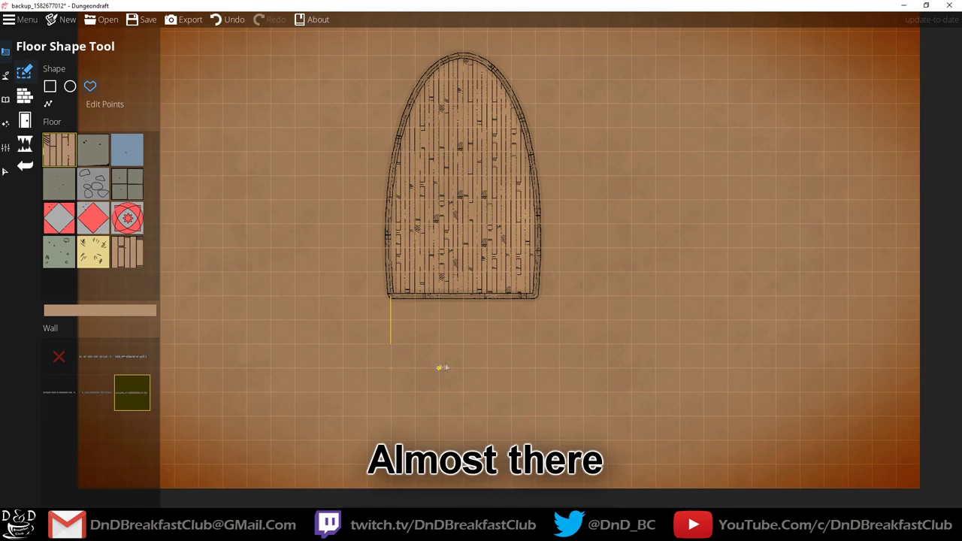
left_click(534, 298)
left_click(390, 299)
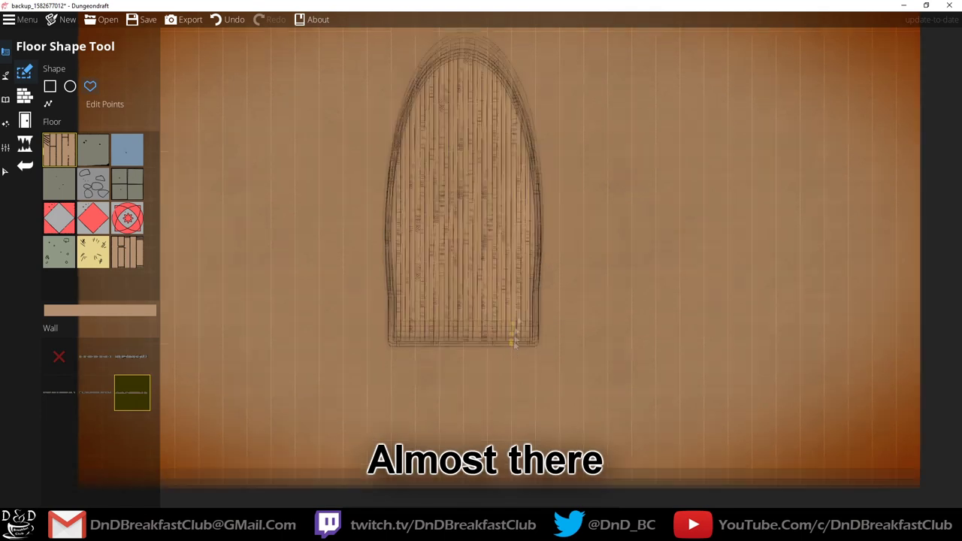
left_click(50, 85)
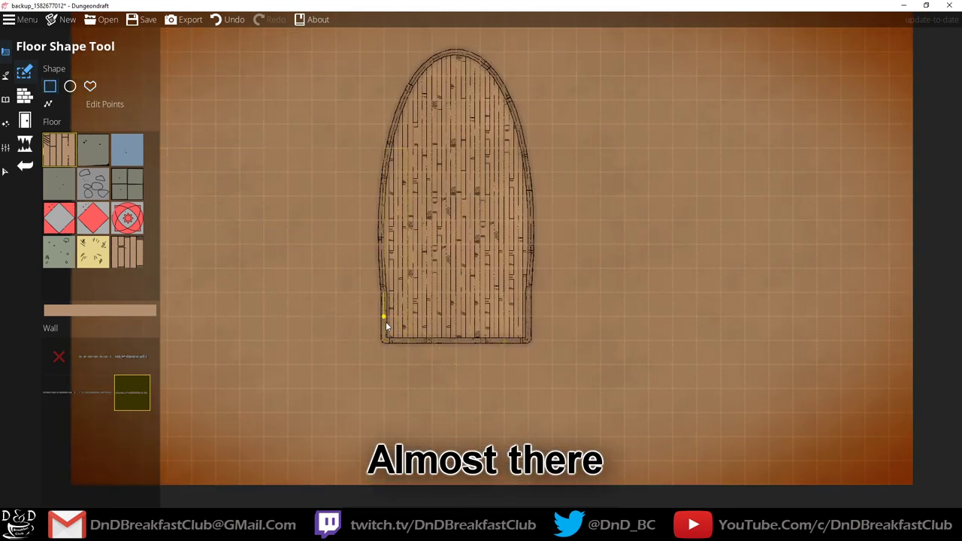
left_click_drag(384, 319, 530, 390)
left_click(97, 104)
left_click(25, 144)
left_click(25, 71)
left_click(47, 87)
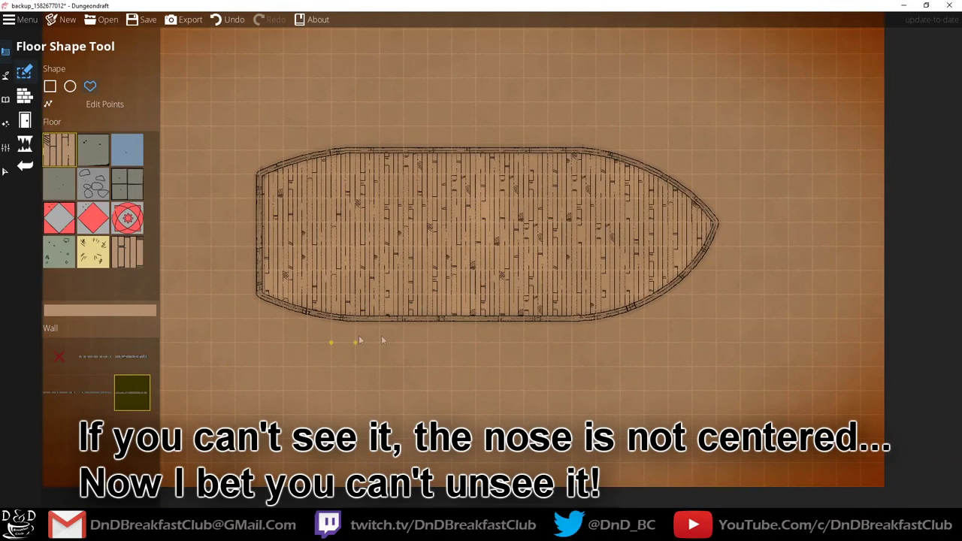
left_click(6, 99)
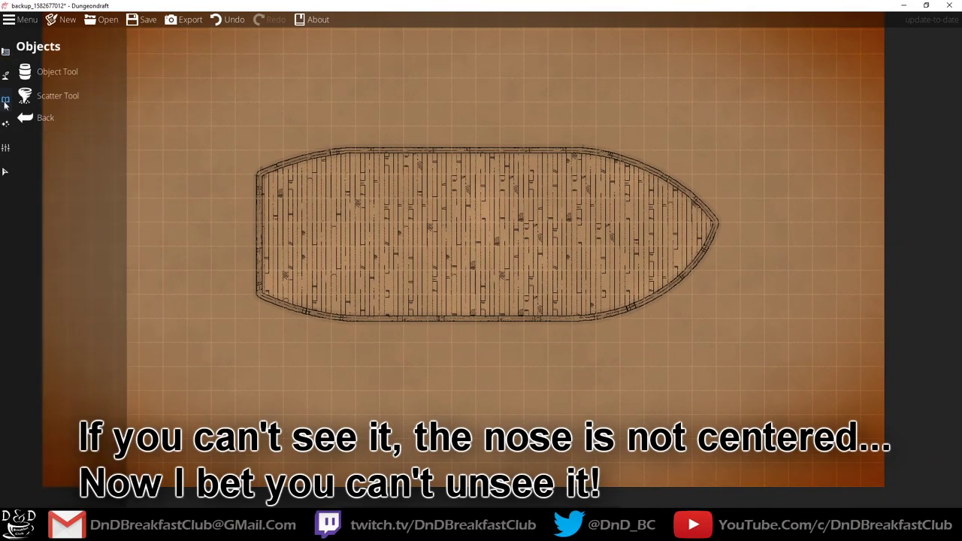
left_click(6, 124)
mouse_move(5, 147)
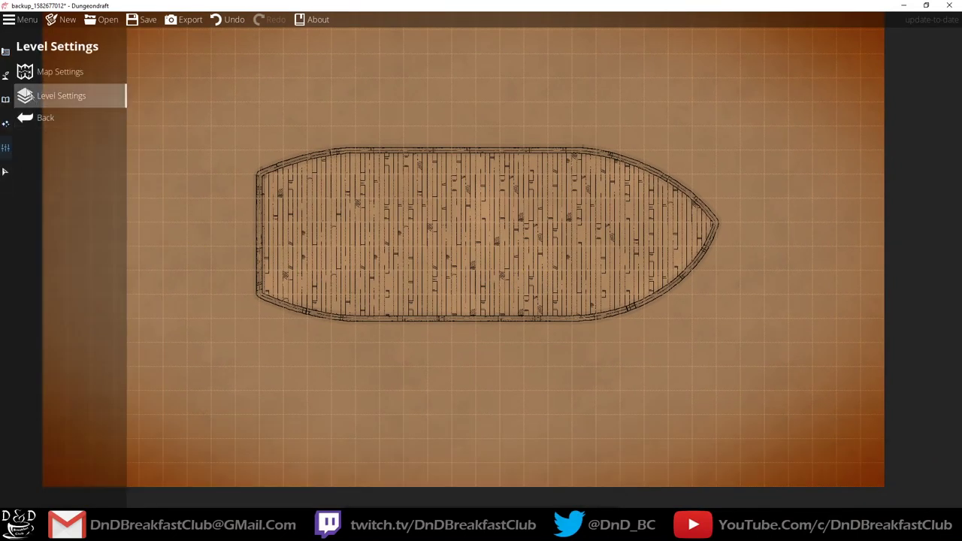
left_click(37, 71)
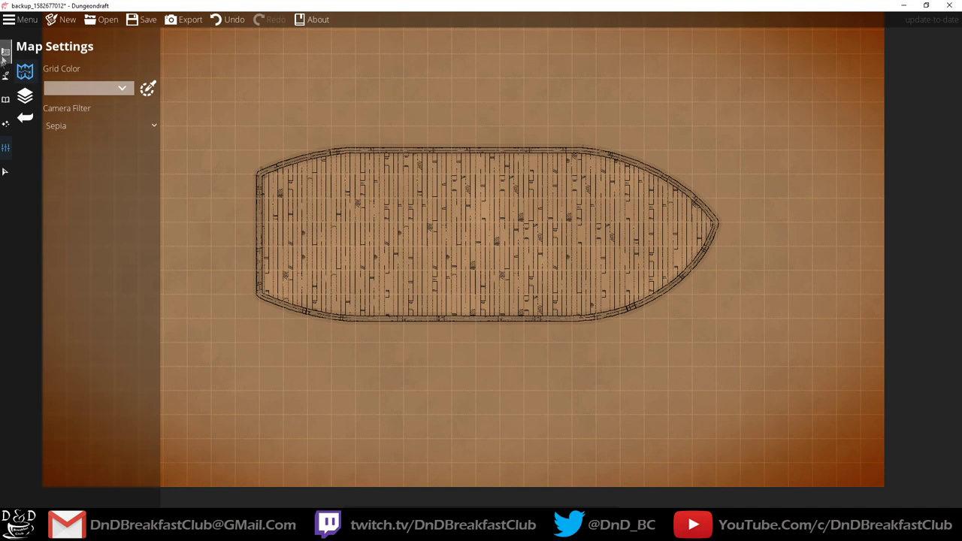
mouse_move(6, 75)
left_click(26, 147)
mouse_move(5, 147)
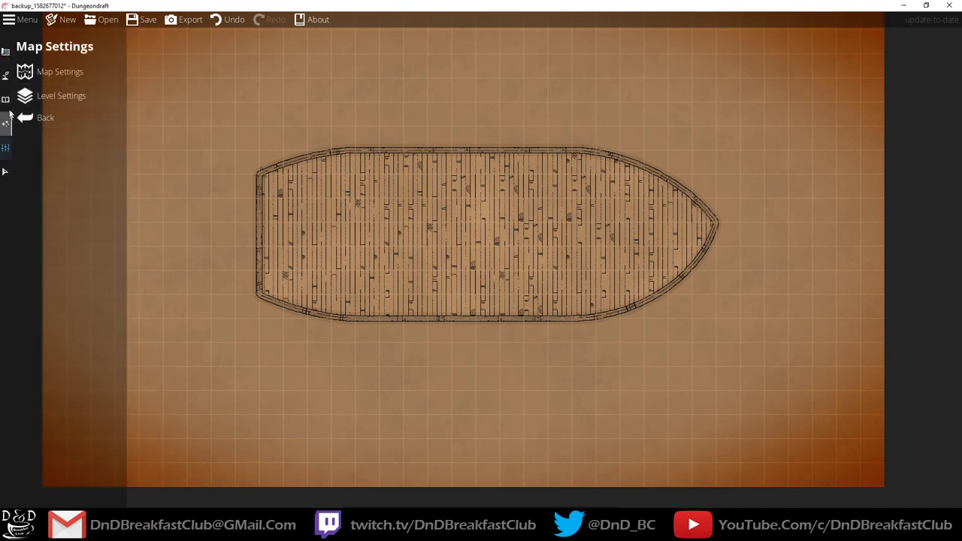
Look through the object library for deck furnishings and narrow it to the Ship tag.
mouse_move(5, 99)
left_click(46, 95)
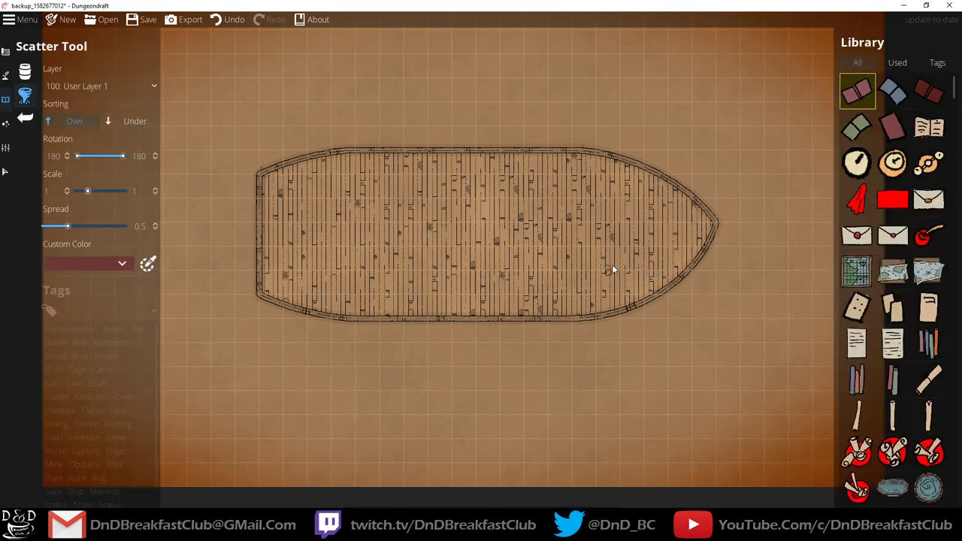
scroll(902, 226, "down", 5)
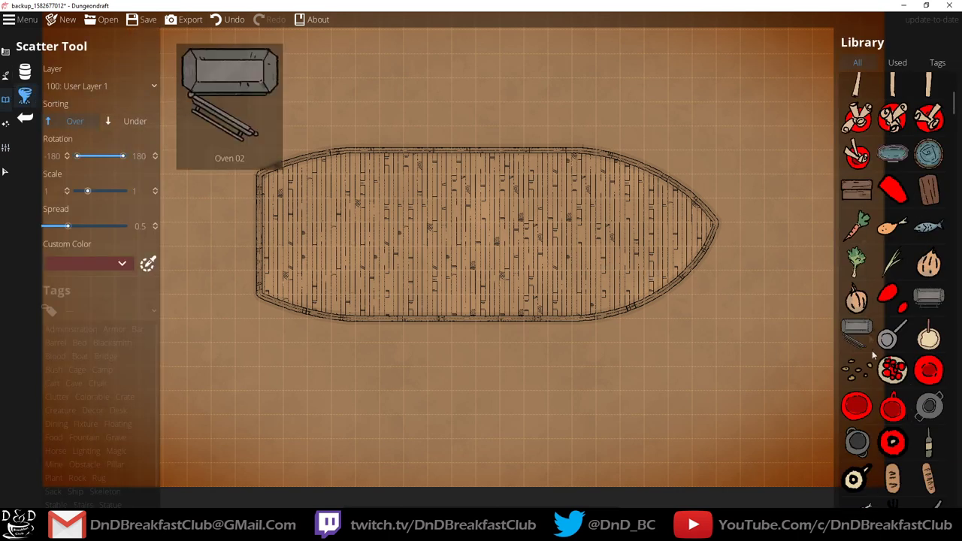
scroll(883, 376, "down", 8)
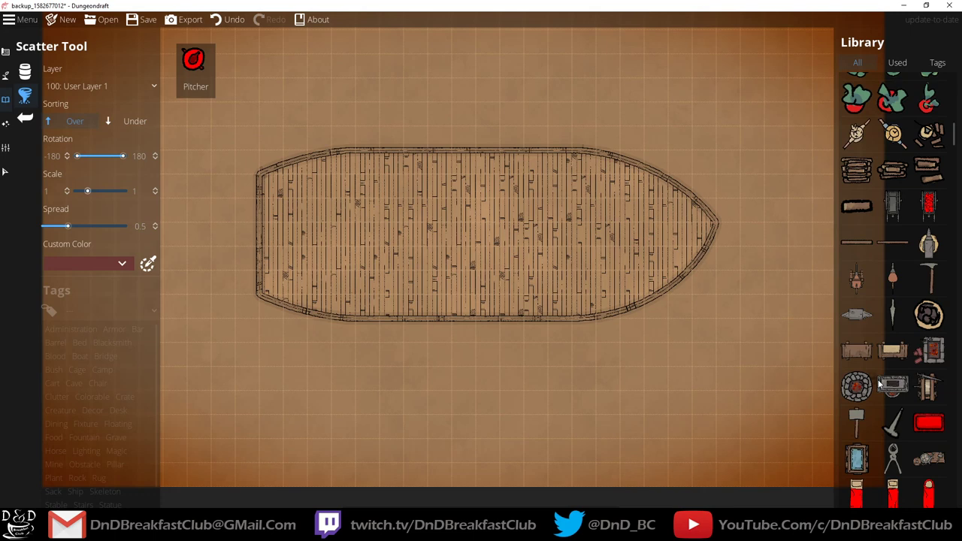
scroll(934, 403, "down", 5)
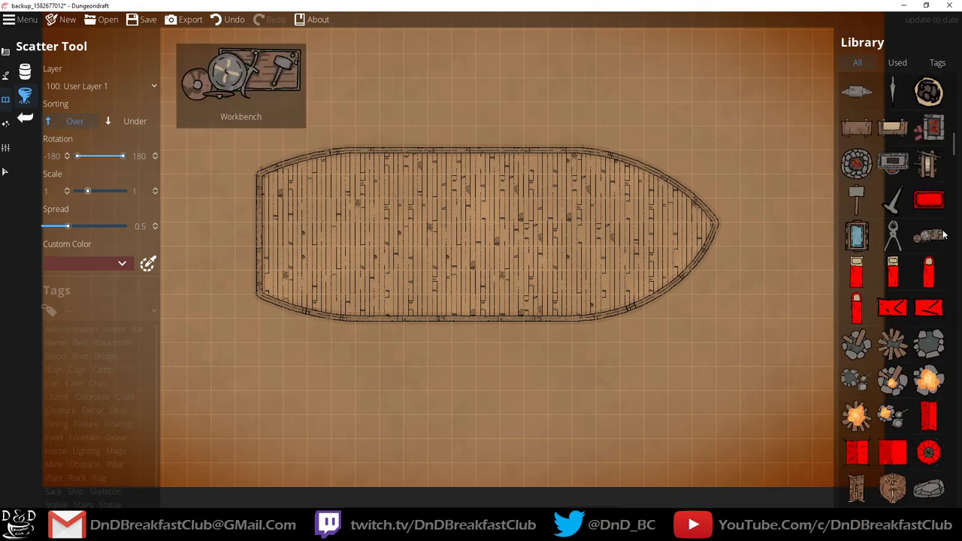
scroll(933, 235, "down", 10)
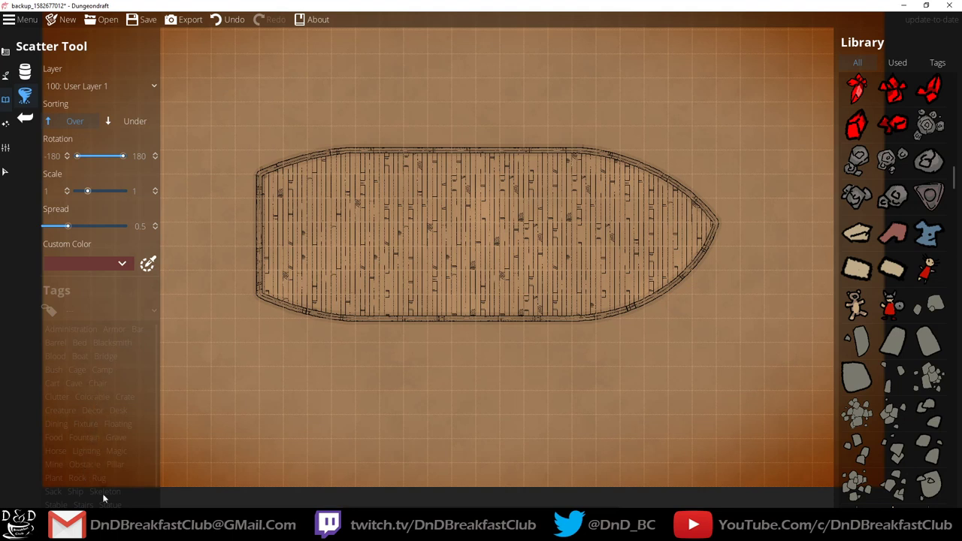
left_click(78, 494)
left_click(898, 64)
left_click(931, 66)
left_click(74, 491)
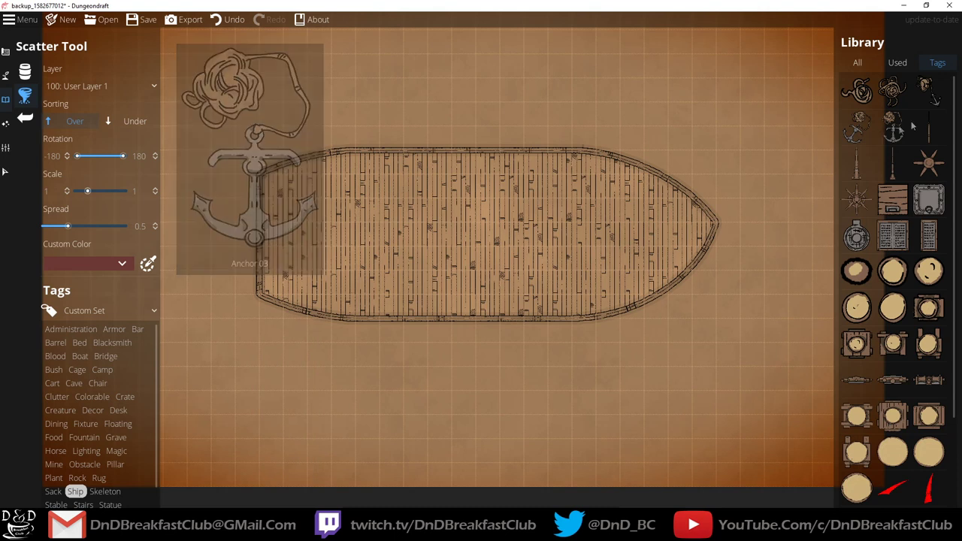
Filter the object library by the Stairs tag and switch to the Object Tool for placing single objects.
left_click(87, 504)
left_click(930, 199)
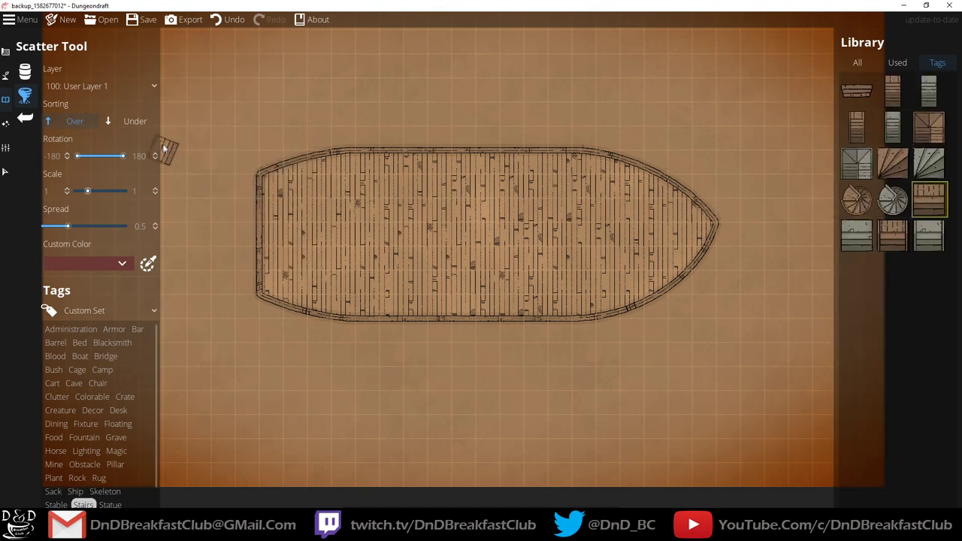
left_click(25, 72)
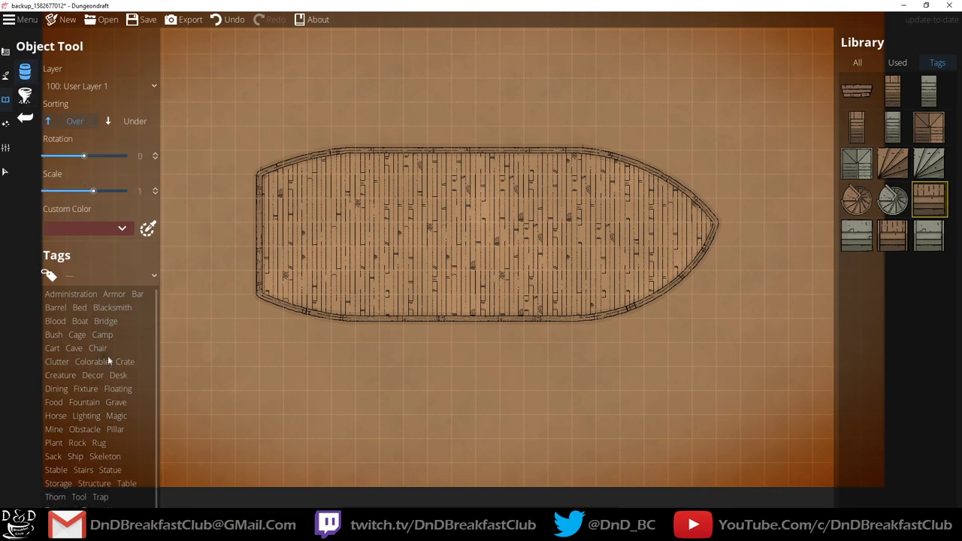
left_click(73, 469)
scroll(508, 180, "up", 4)
scroll(509, 179, "up", 4)
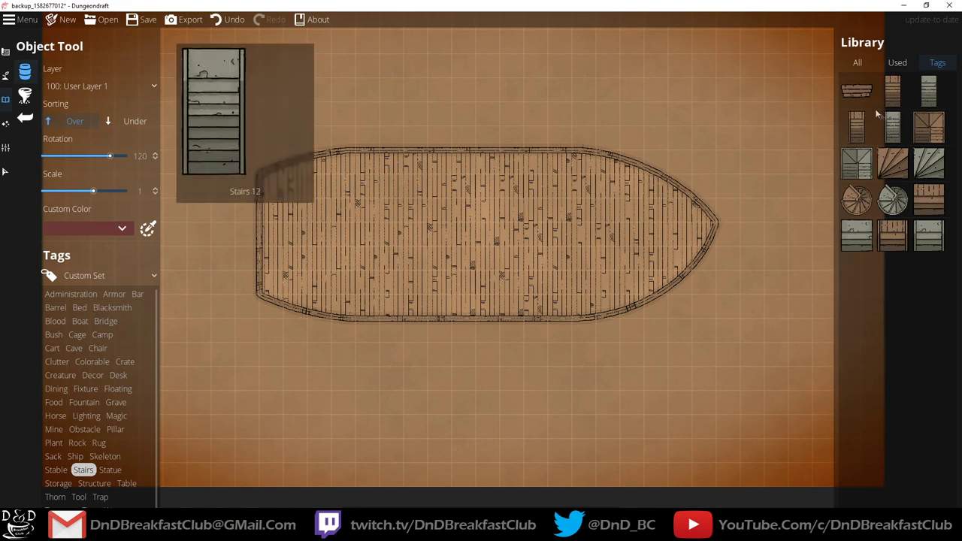
left_click(34, 102)
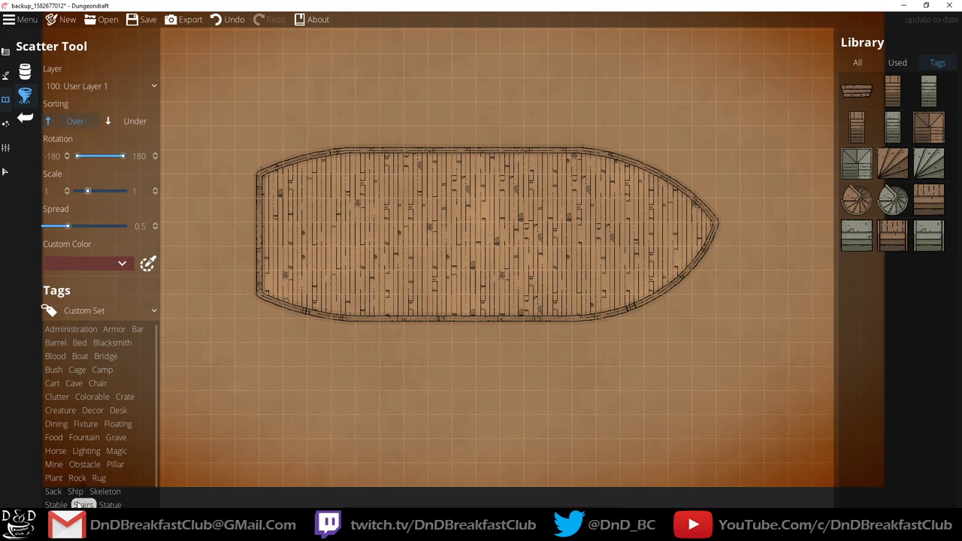
left_click(21, 70)
Place plain wooden stairs, rotated 90 at scale 1.1, against the hull's upper wall just before the bow curve.
left_click(893, 236)
scroll(565, 172, "down", 6)
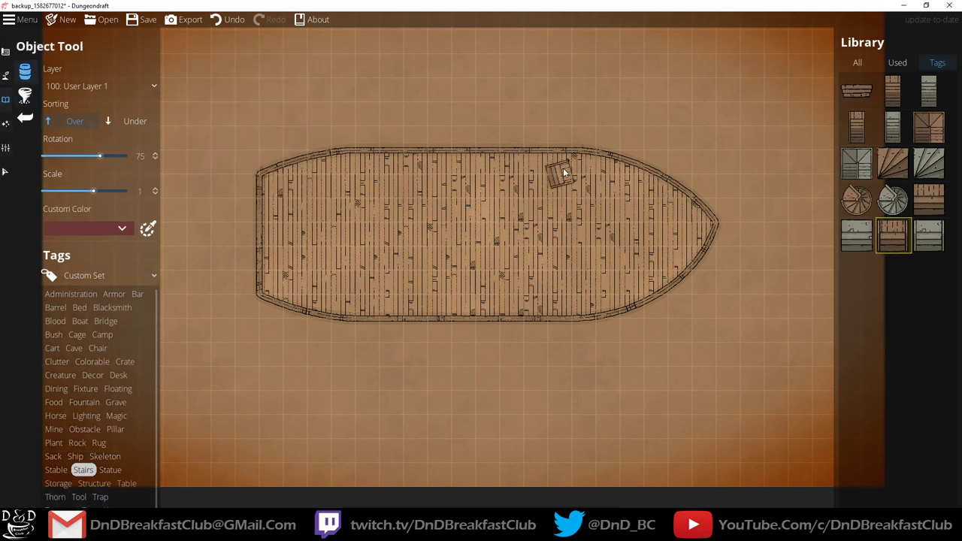
scroll(558, 170, "up", 1)
scroll(556, 166, "up", 2)
scroll(556, 166, "down", 1)
scroll(555, 167, "up", 1)
scroll(556, 166, "down", 1)
scroll(555, 164, "down", 14)
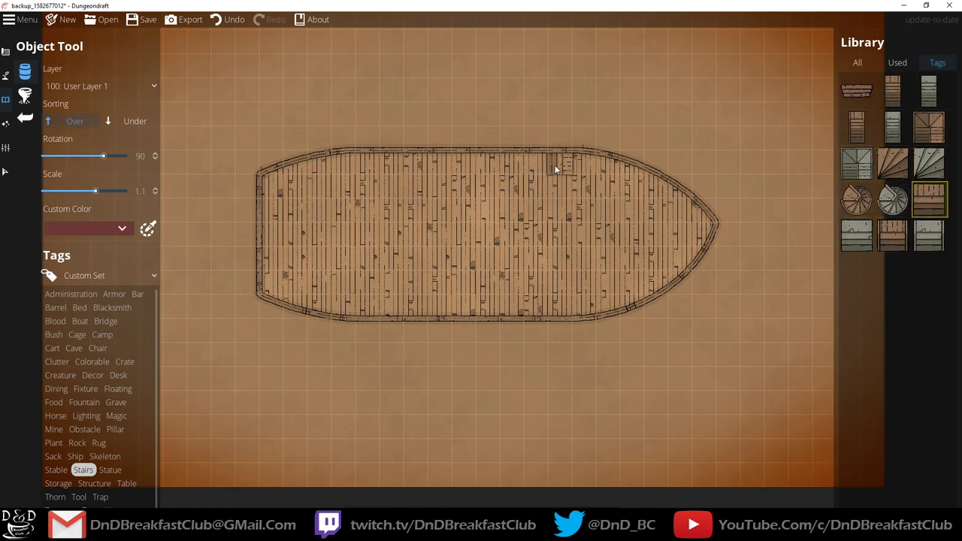
scroll(556, 180, "up", 5)
scroll(560, 171, "down", 1)
scroll(559, 169, "up", 1)
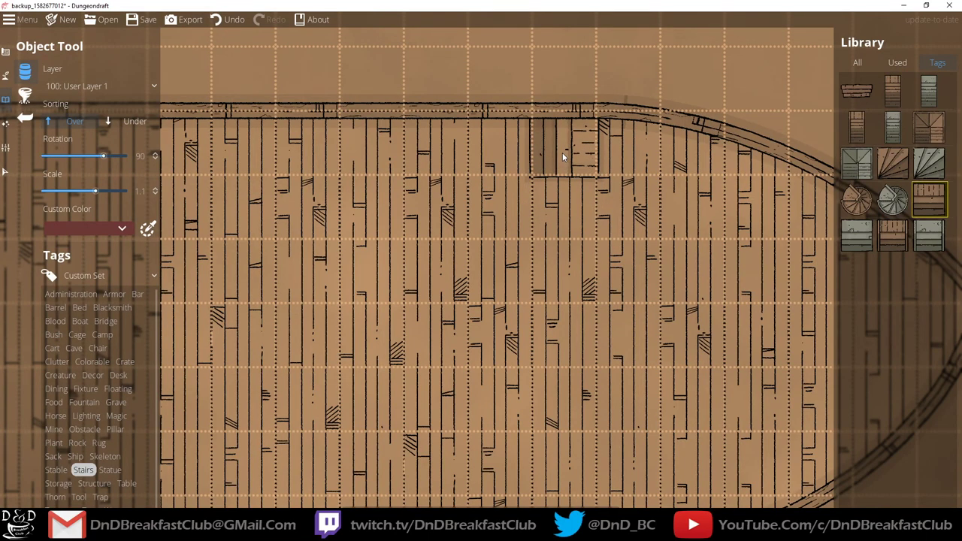
left_click(561, 156)
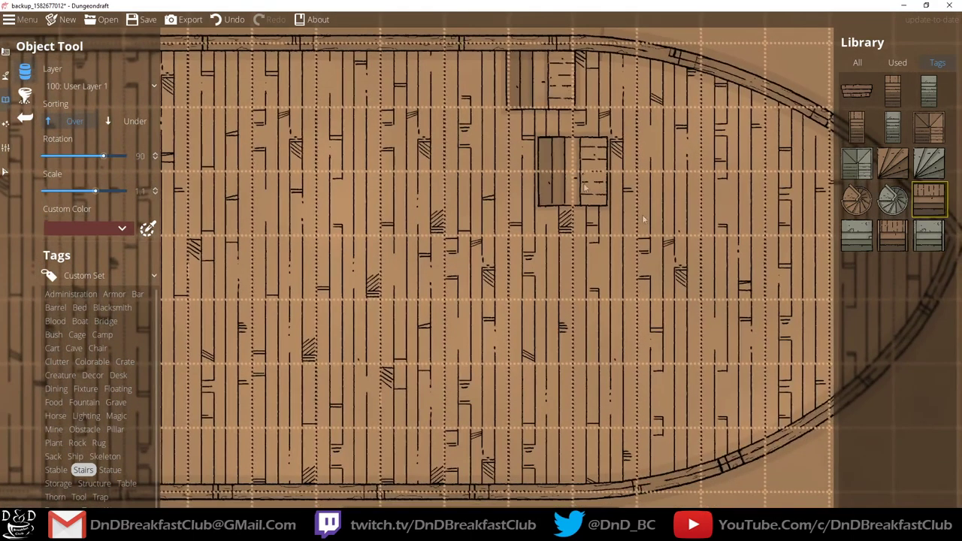
Replace the plain stairs at the upper wall with the wooden stairs that have side rails, in the same spot.
left_click(893, 235)
key("ctrl+z")
left_click(539, 82)
Place a second railed wooden staircase, rotated -90, just below the first and slightly toward the bow.
scroll(534, 183, "down", 10)
scroll(533, 187, "down", 2)
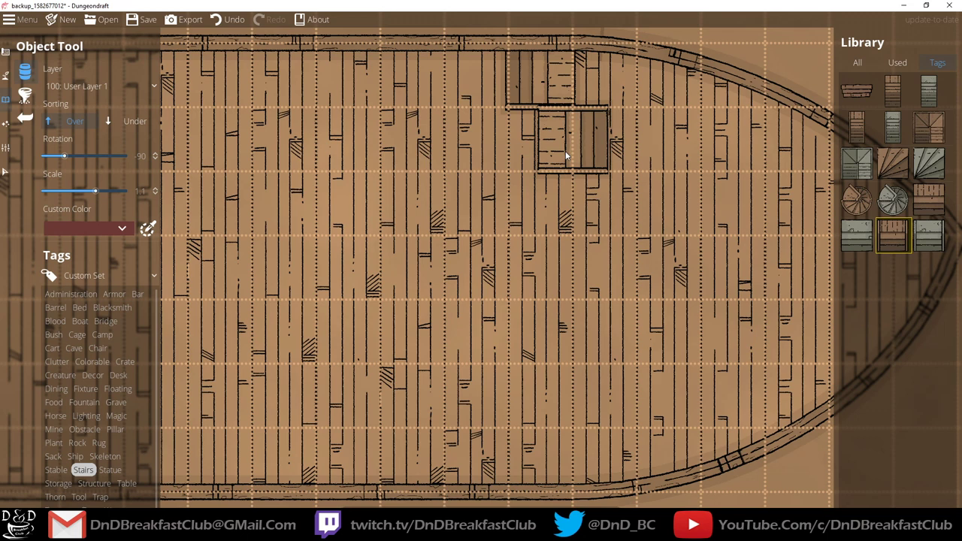
left_click(564, 156)
Mirror the pair at the hull's lower wall: railed stairs rotated 90 against the wall and another rotated -90 just above.
scroll(562, 350, "up", 12)
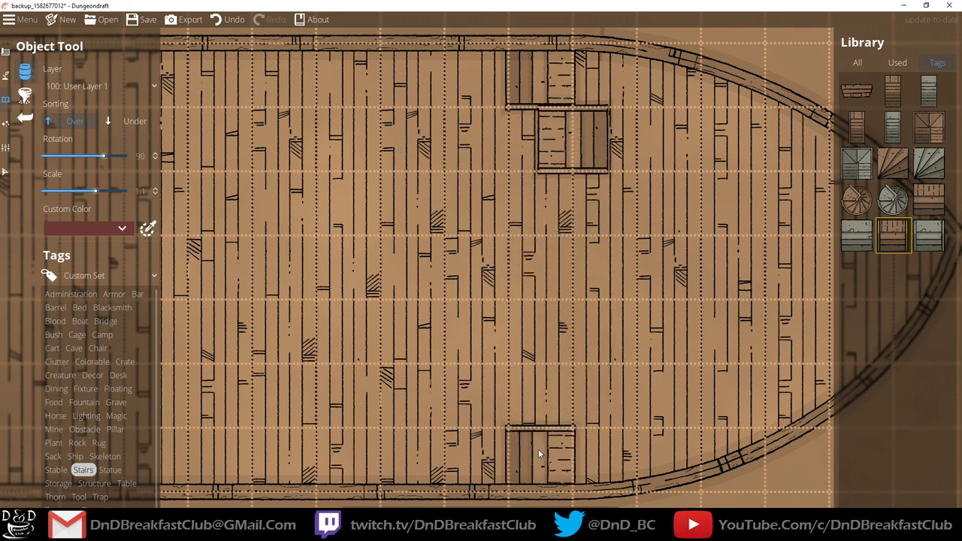
left_click(539, 449)
scroll(575, 380, "down", 12)
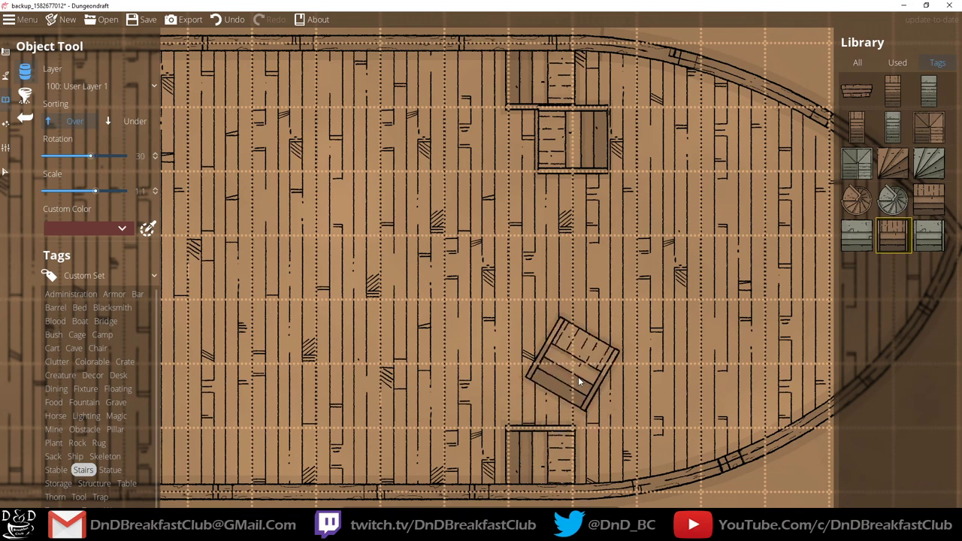
left_click(578, 400)
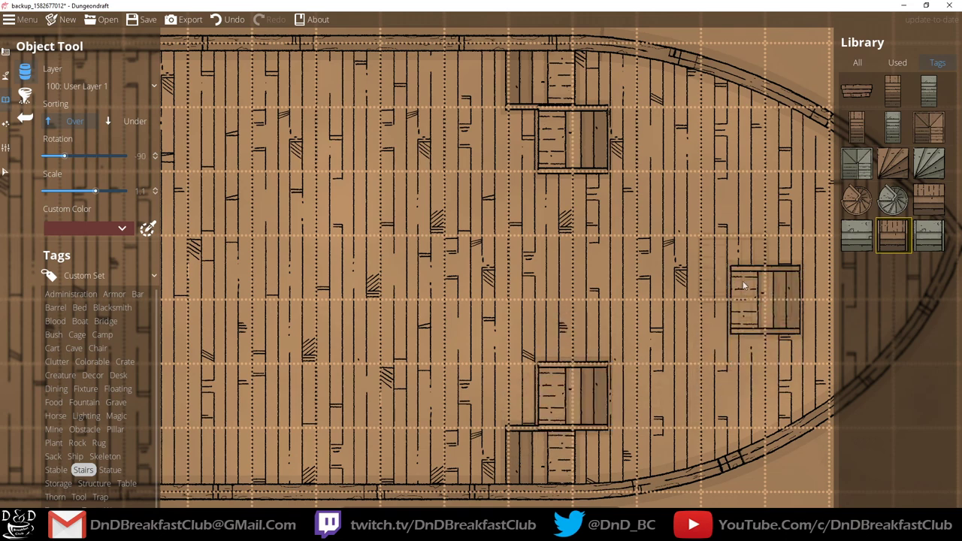
Draw a straight wooden wall across the deck between the upper and lower inner staircases near the bow.
left_click(8, 76)
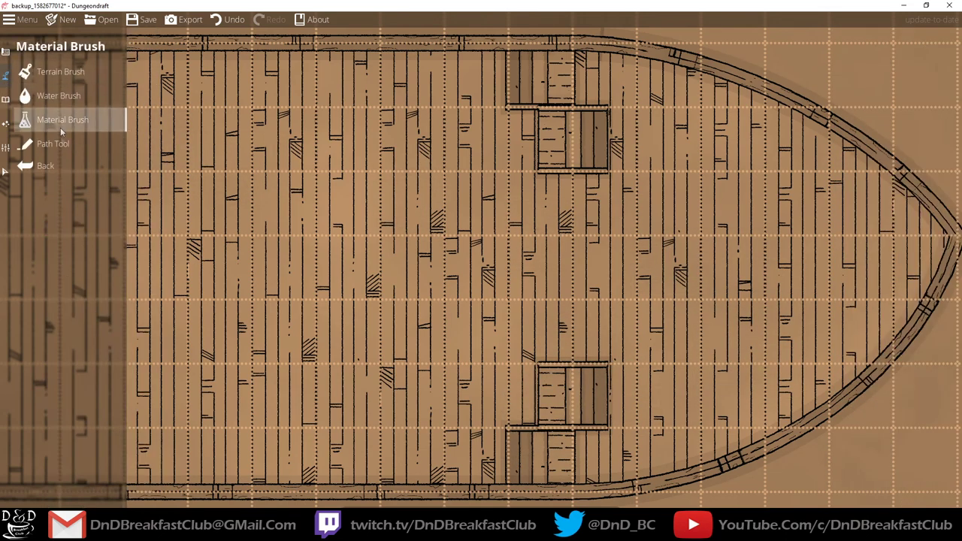
left_click(60, 96)
scroll(383, 254, "down", 4)
left_click_drag(391, 258, 522, 252)
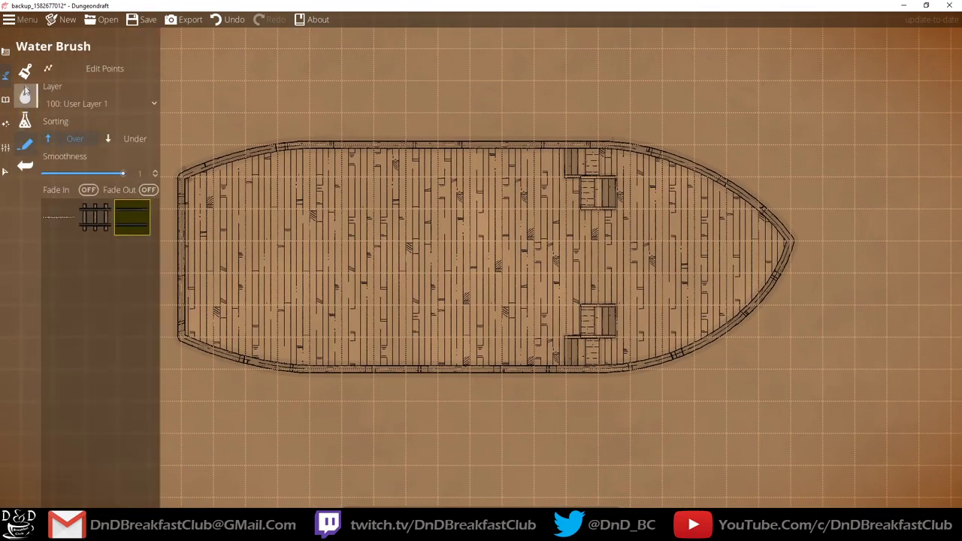
left_click(25, 71)
left_click(5, 53)
left_click(50, 95)
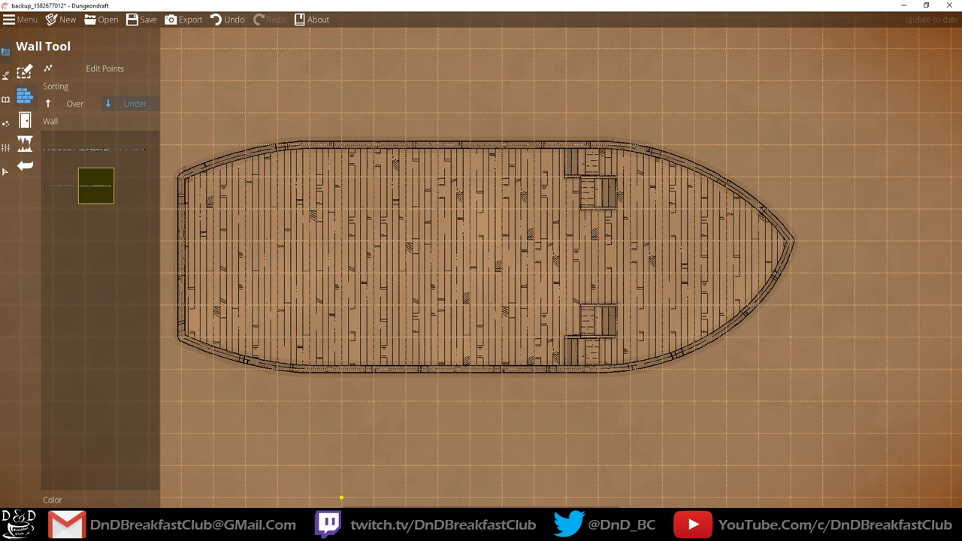
scroll(622, 262, "up", 3)
left_click(612, 163)
double_click(611, 354)
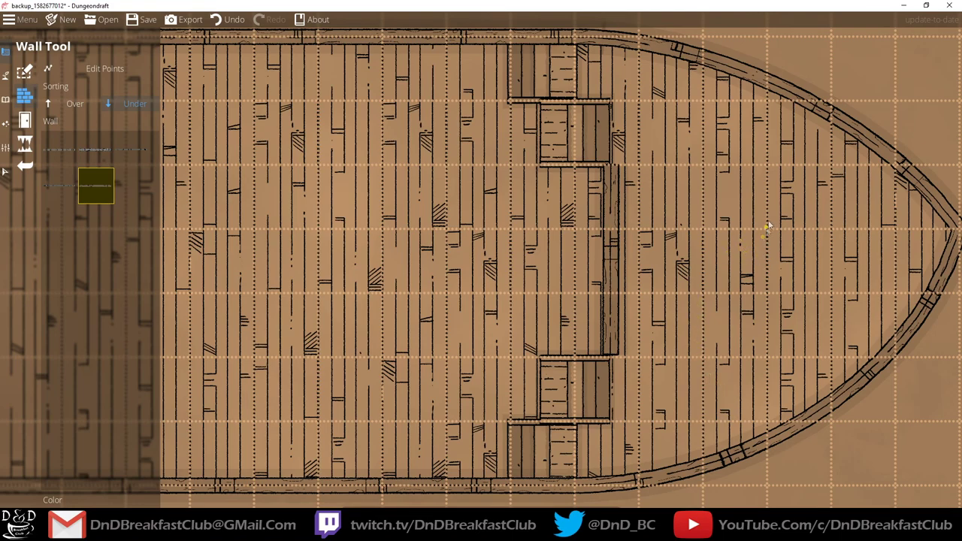
scroll(630, 186, "down", 3)
scroll(587, 233, "down", 3)
scroll(587, 233, "up", 2)
left_click_drag(587, 235, 675, 234)
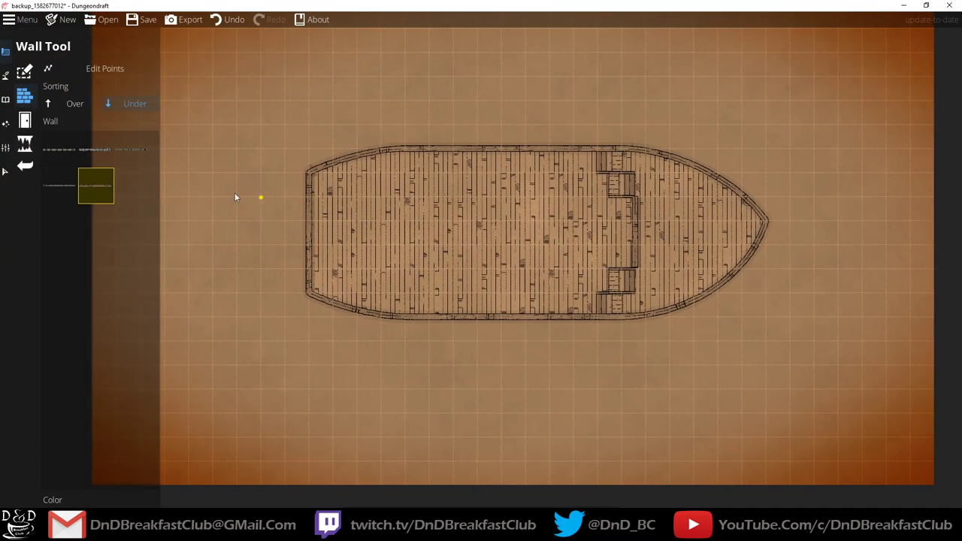
left_click(6, 100)
left_click(5, 125)
left_click(6, 148)
mouse_move(7, 132)
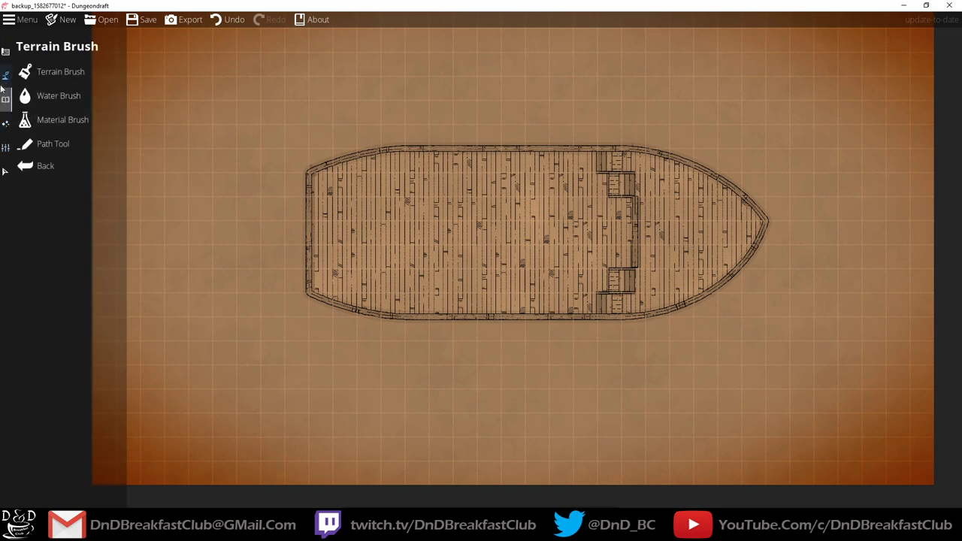
Place two railed wooden stairs near the stern: one rotated -90 against the hull's lower wall, another rotated 90 just above it toward the stern.
mouse_move(7, 68)
mouse_move(6, 98)
left_click(52, 96)
left_click(45, 77)
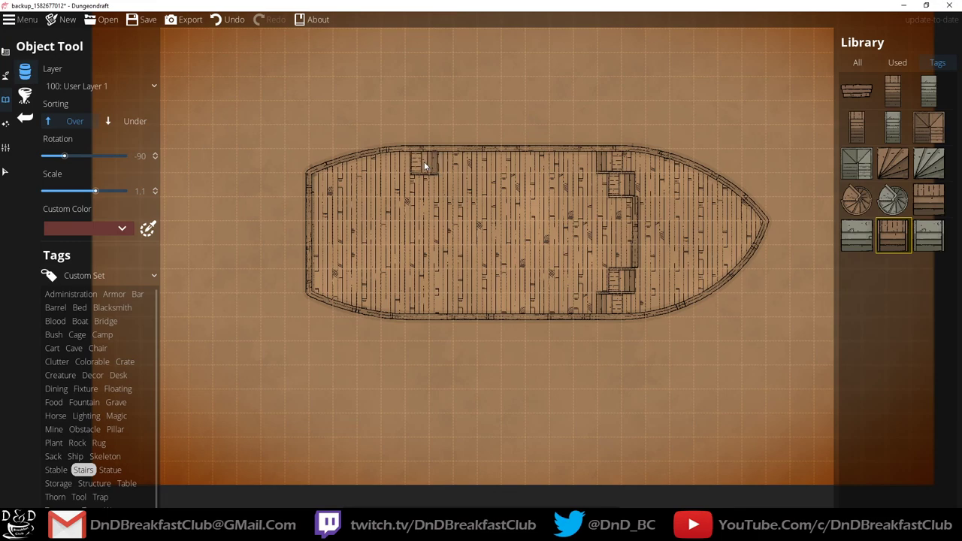
scroll(424, 162, "up", 4)
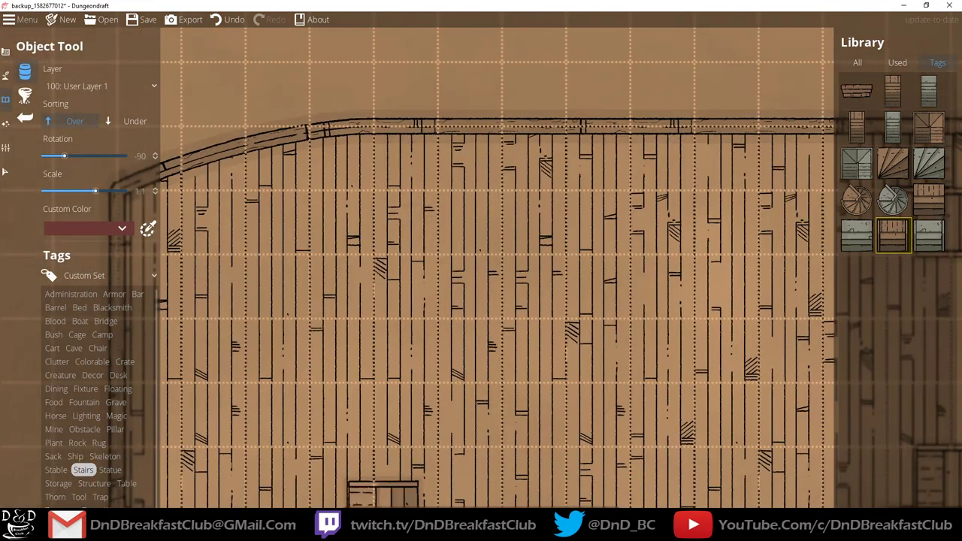
scroll(449, 384, "down", 2)
left_click_drag(435, 262, 422, 446)
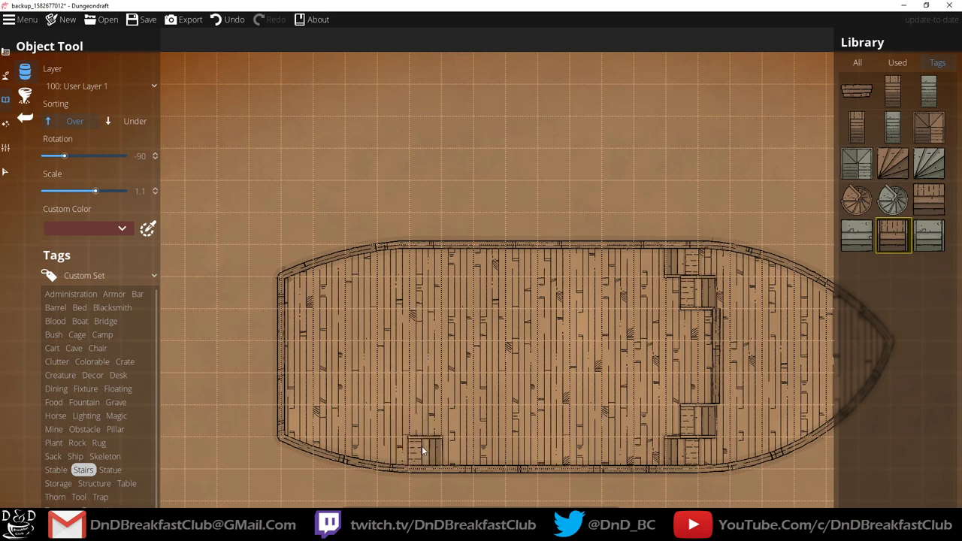
left_click(422, 447)
scroll(421, 410, "down", 11)
left_click(410, 415)
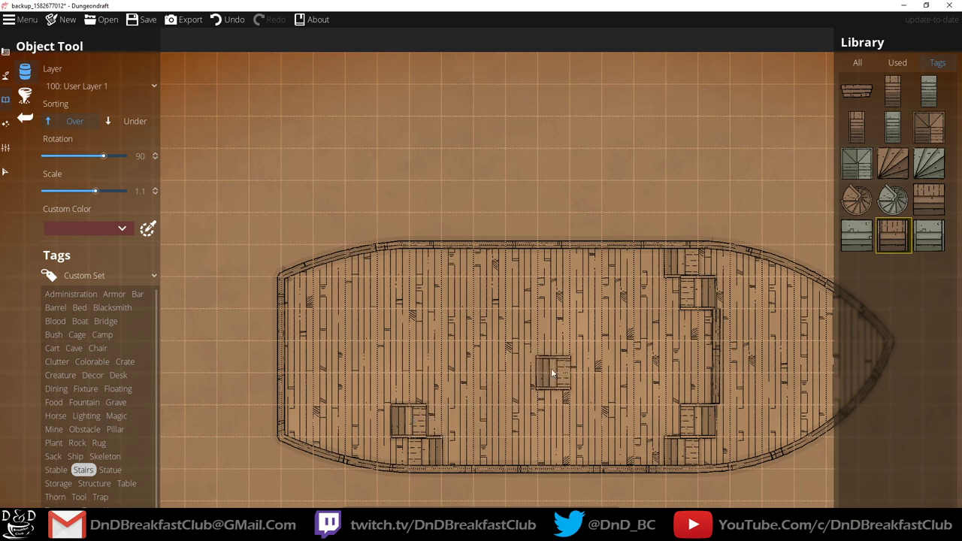
Draw a short wooden wall along the rail between the two stern staircases.
left_click(5, 73)
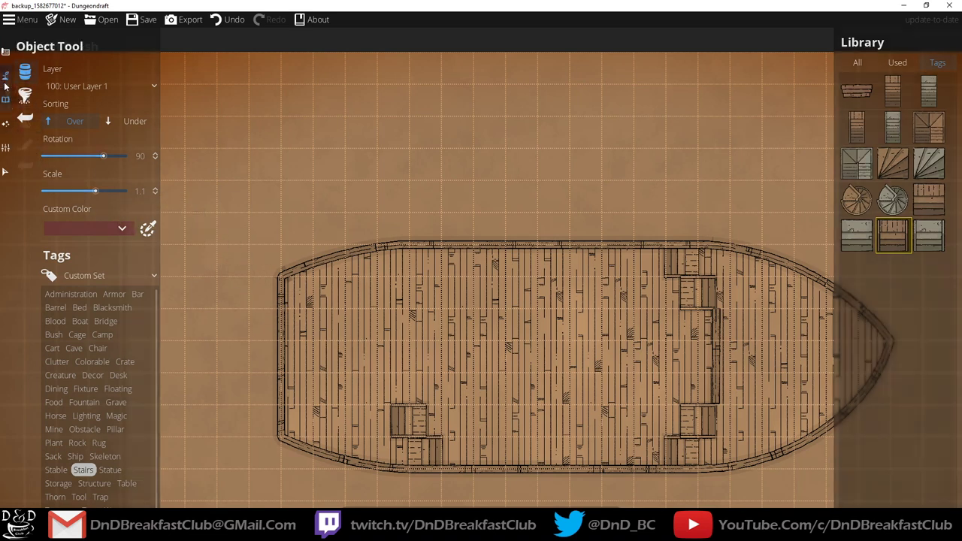
left_click(72, 143)
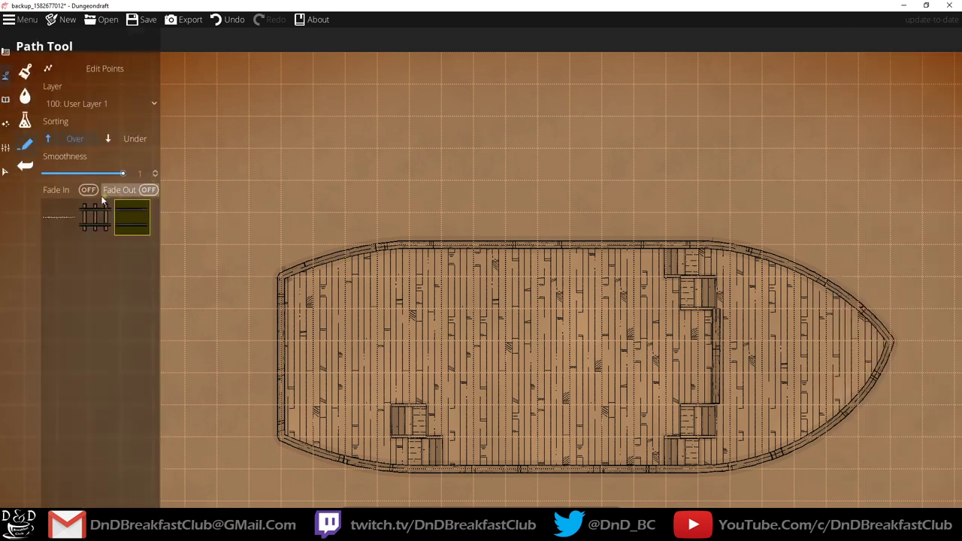
left_click(6, 100)
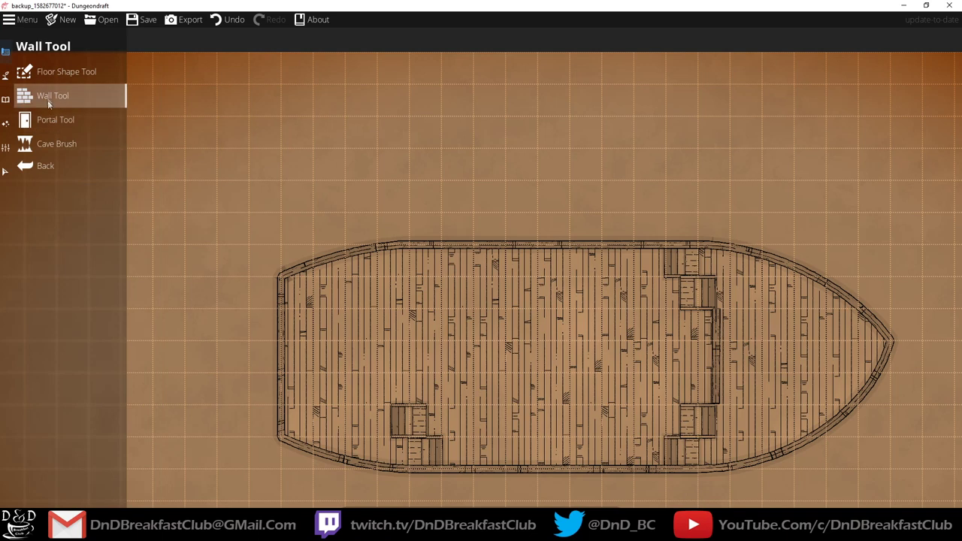
left_click(46, 99)
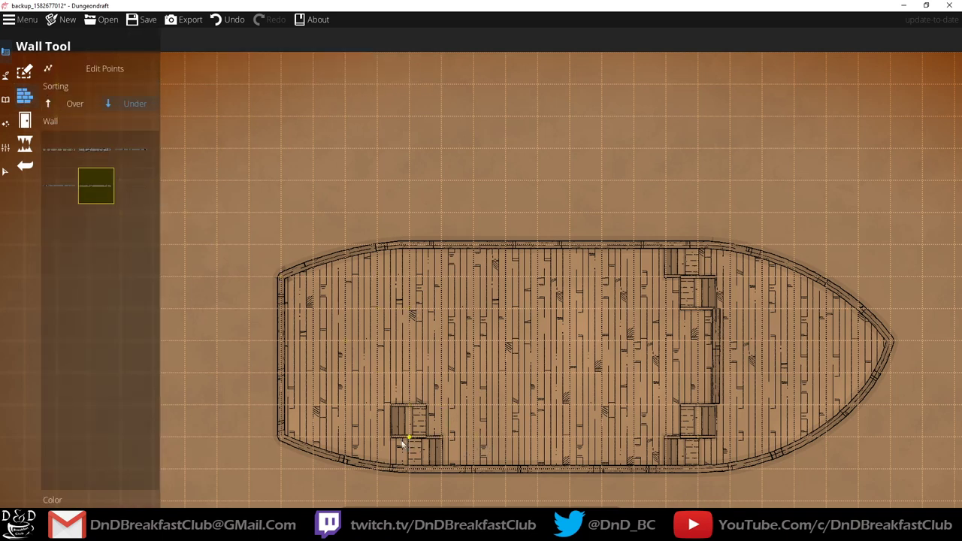
left_click(441, 437)
Draw a short wall along the rail between the lower bow staircases and extend the cross-deck wall down to meet it.
scroll(567, 446, "up", 5)
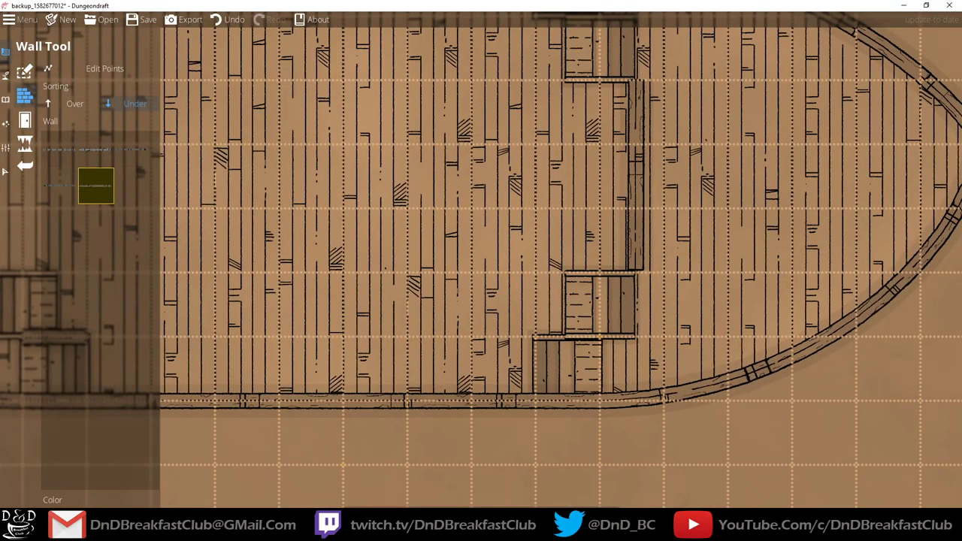
left_click(641, 337)
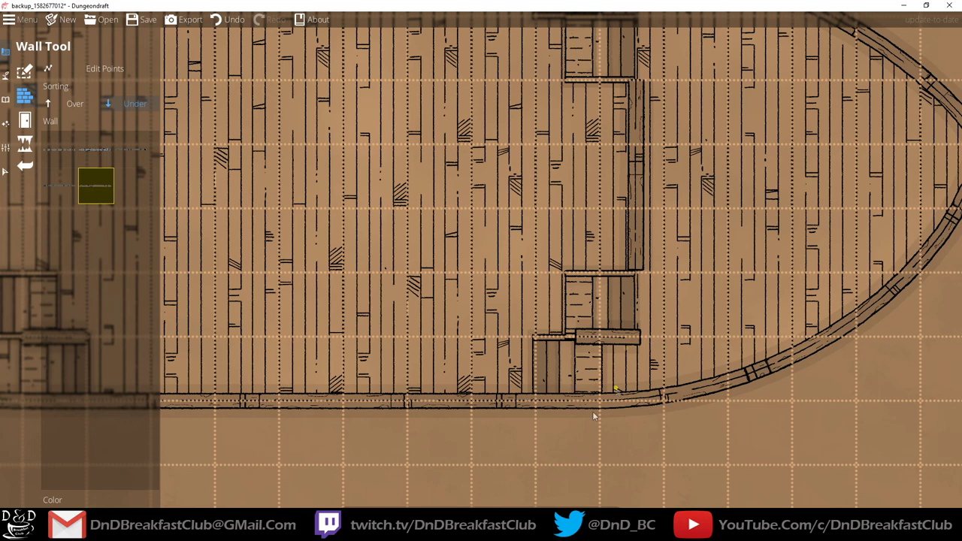
left_click(636, 267)
right_click(637, 338)
Extend the cross-deck wall upward along the bow side of the upper inner staircase.
left_click_drag(660, 269, 651, 439)
left_click(627, 252)
left_click(626, 186)
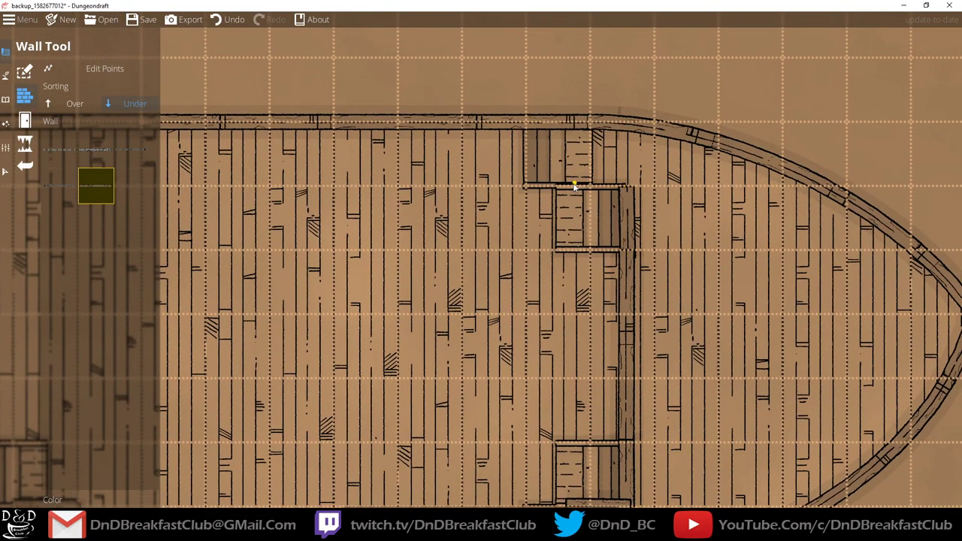
left_click(573, 187)
right_click(630, 188)
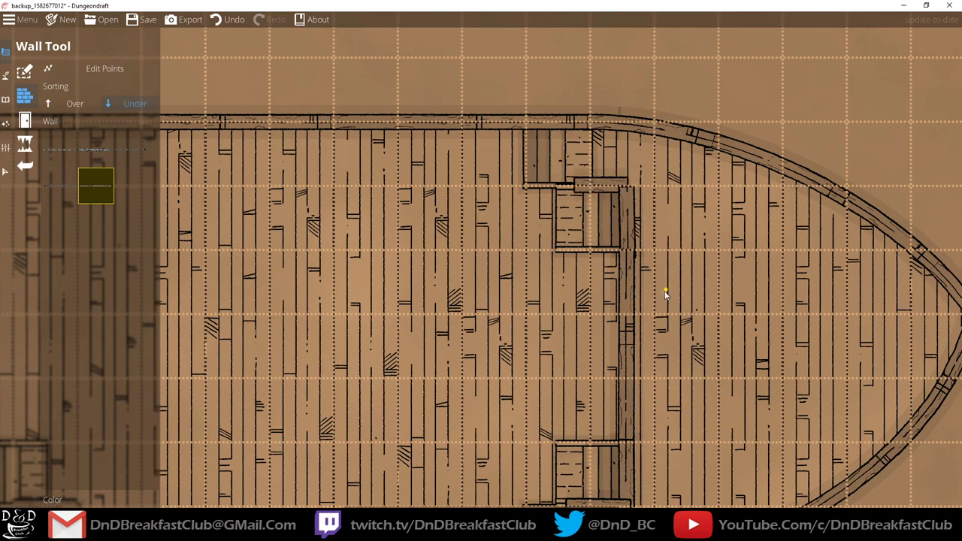
key("ctrl+z")
Draw a short wall from the cross-deck wall's upper end toward the stern, along the rail between the upper bow staircases.
left_click(631, 188)
right_click(582, 188)
Examine the wall joints around the bow staircases close up and in the whole-ship view.
scroll(622, 219, "down", 4)
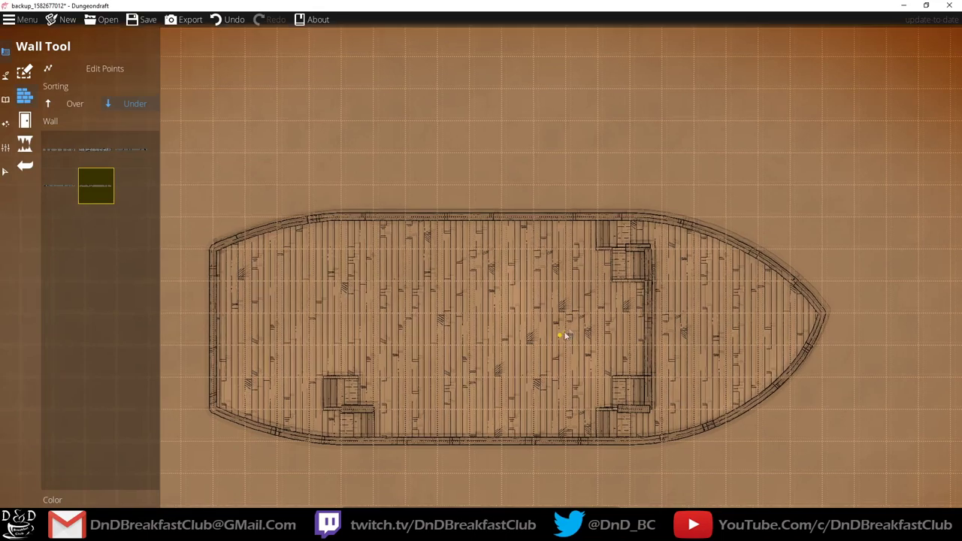
scroll(574, 324, "down", 1)
scroll(647, 386, "up", 5)
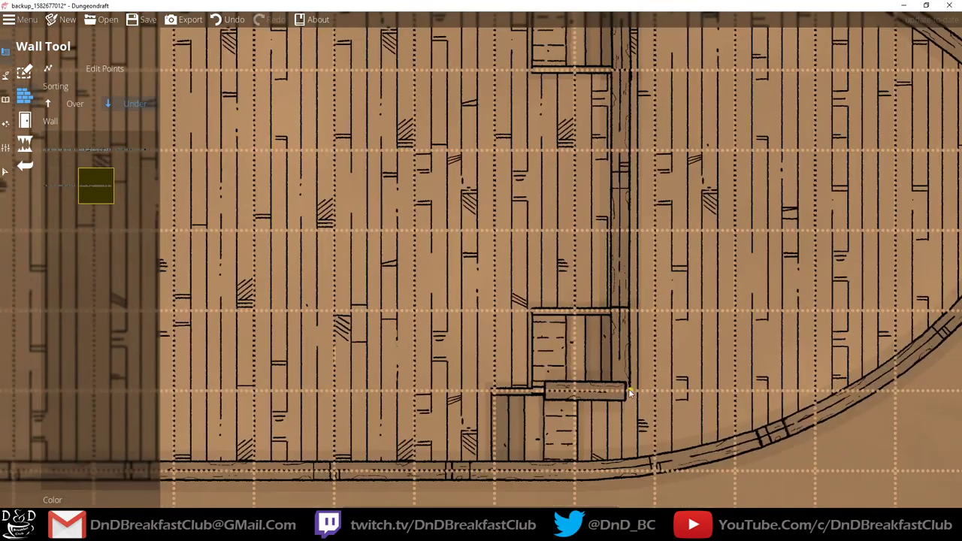
scroll(635, 396, "down", 5)
scroll(630, 387, "up", 1)
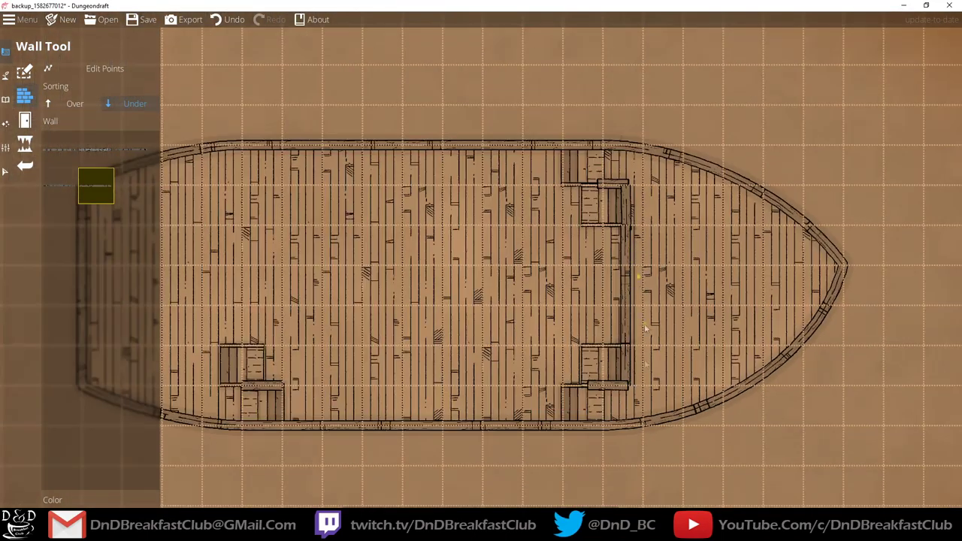
scroll(643, 386, "up", 4)
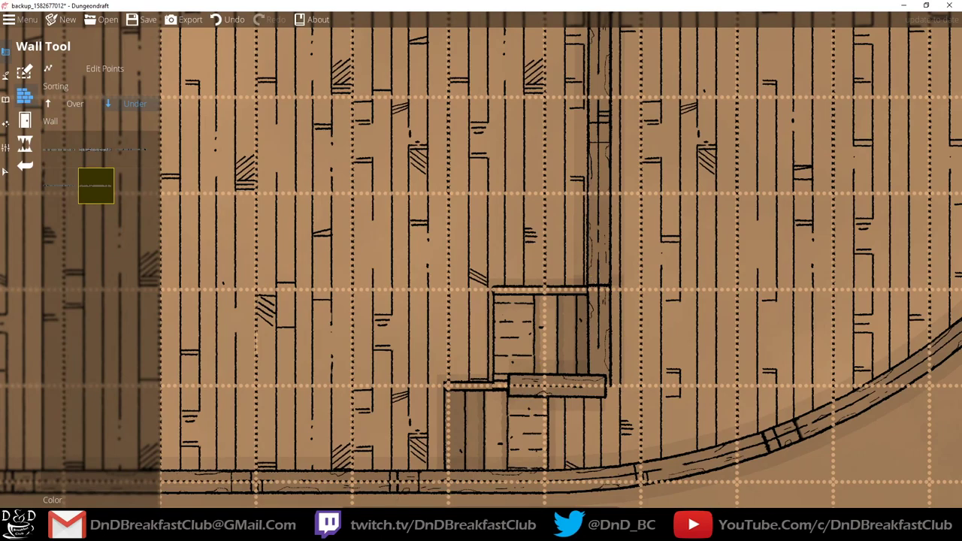
left_click(428, 501)
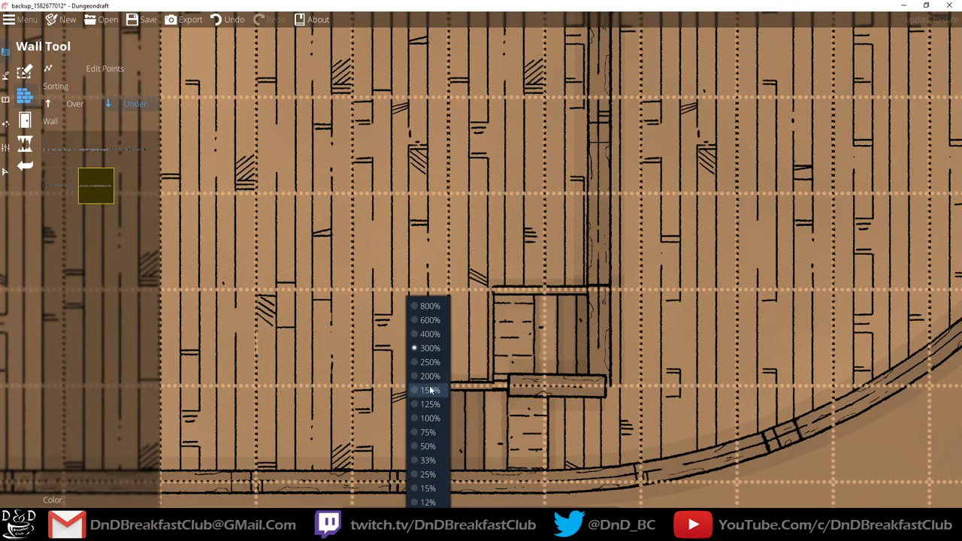
left_click(429, 412)
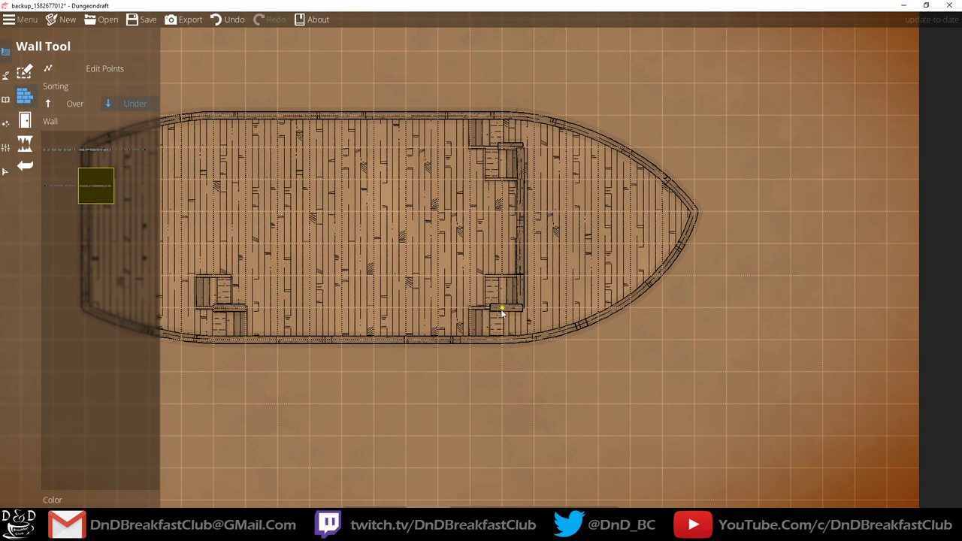
scroll(502, 314, "up", 2)
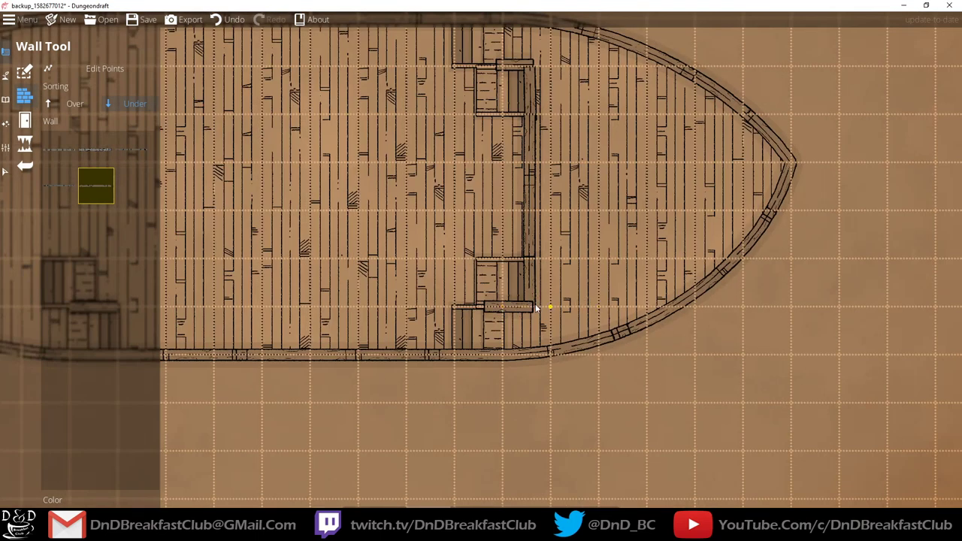
scroll(536, 308, "up", 2)
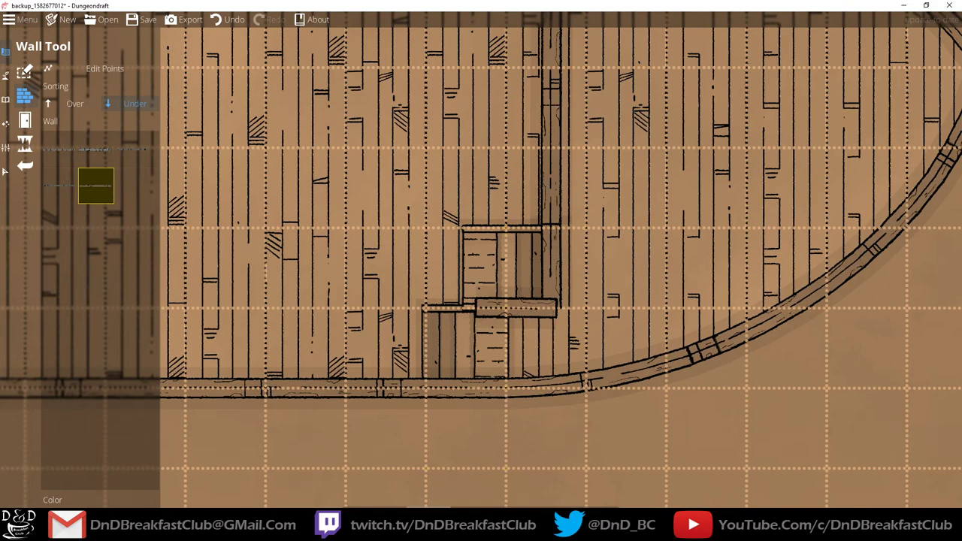
Draw a short wooden wall along the bow-facing side of the upper stern staircase.
left_click_drag(376, 284, 748, 291)
left_click_drag(316, 290, 535, 305)
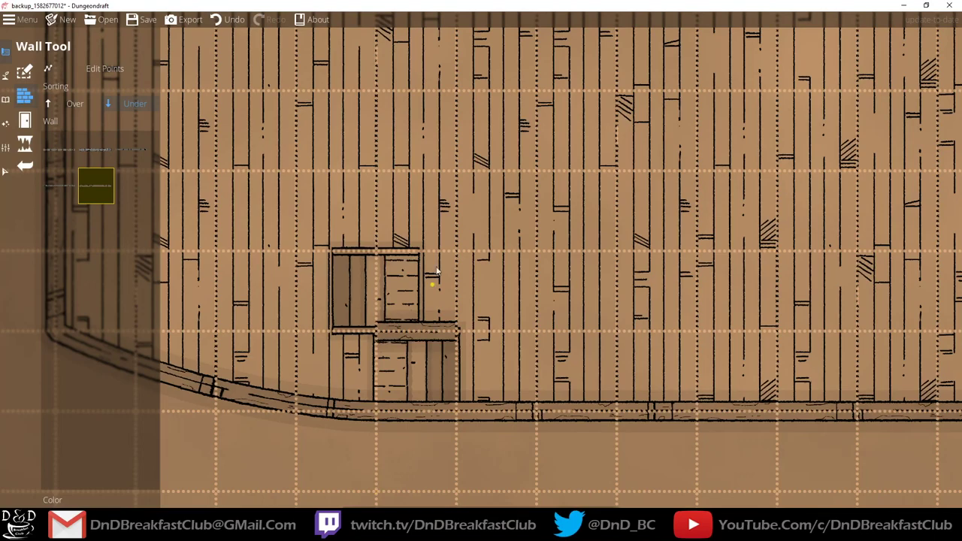
scroll(437, 271, "down", 4)
left_click(432, 340)
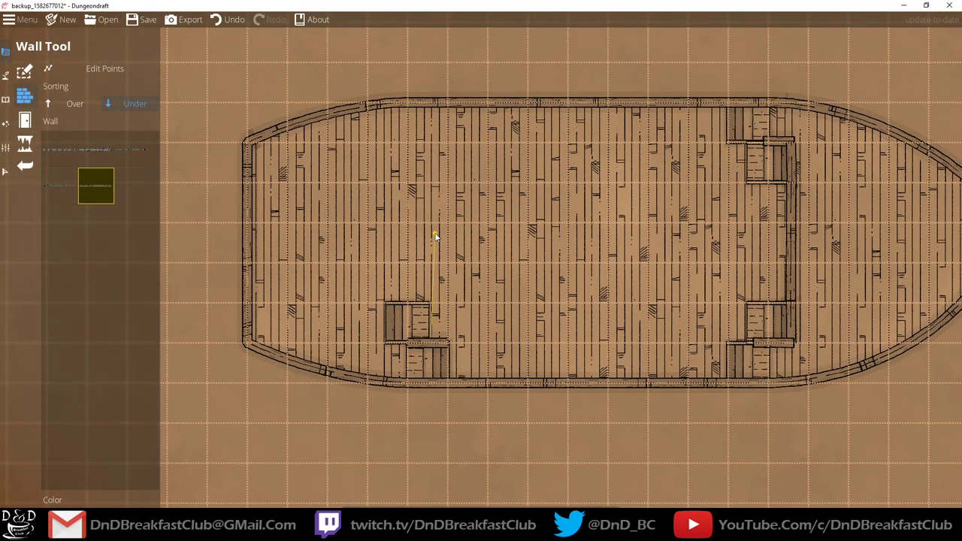
left_click(431, 303)
right_click(428, 302)
Draw walls along the upper stern staircase's top edge toward the stern, and from there straight up to the hull's upper wall.
left_click(431, 303)
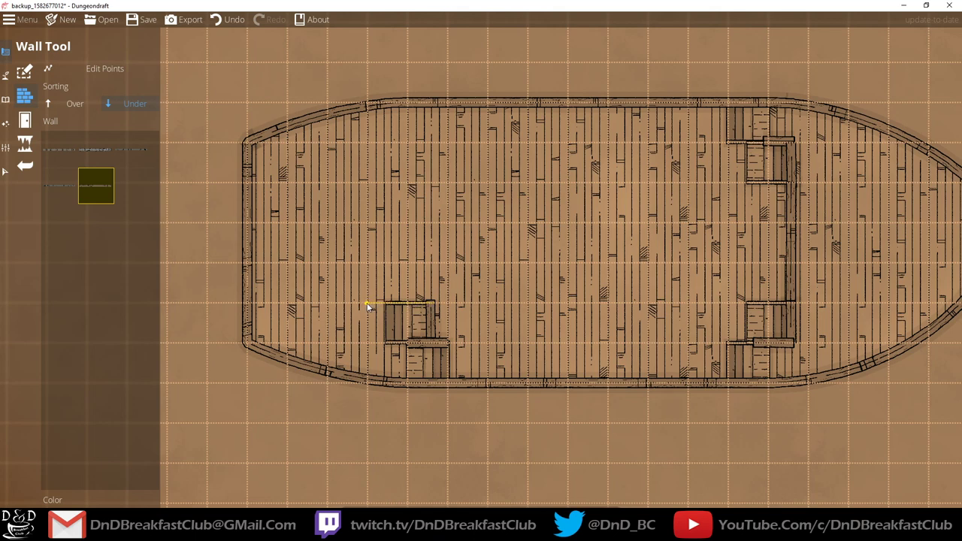
left_click(368, 305)
right_click(368, 305)
left_click(368, 306)
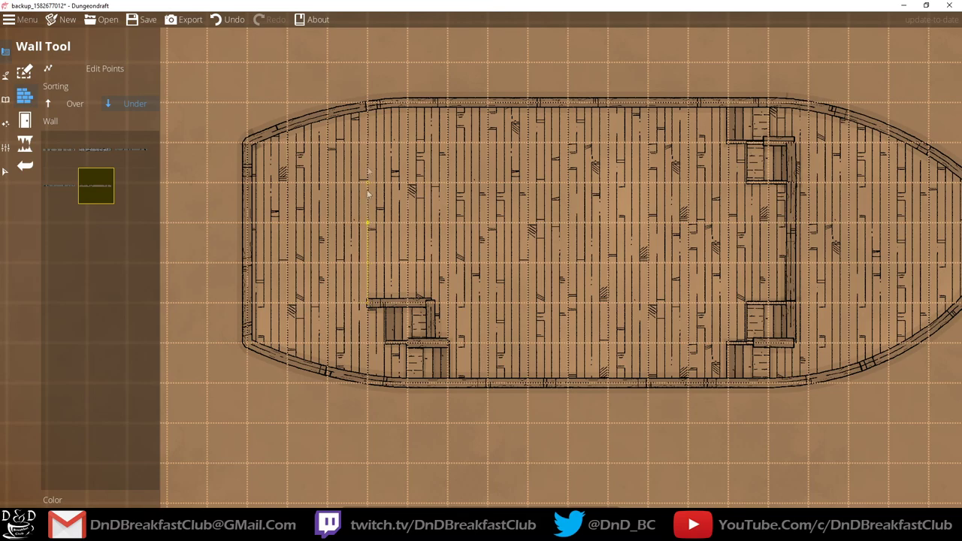
left_click(369, 112)
right_click(368, 112)
Show the Ship-tagged objects in the library for placing with the Object Tool.
mouse_move(376, 232)
left_mouse_down()
mouse_move(461, 200)
mouse_move(433, 186)
left_mouse_up()
left_click(6, 75)
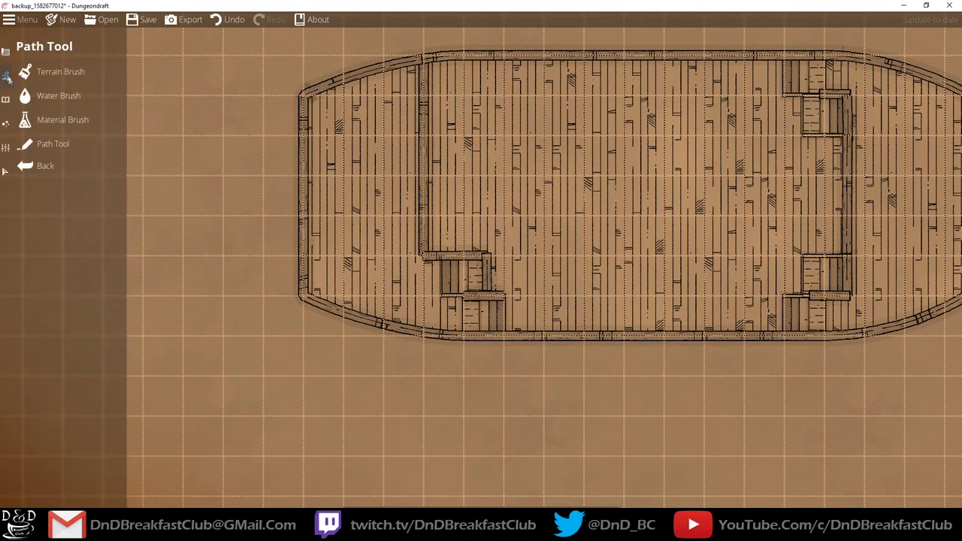
left_click(66, 74)
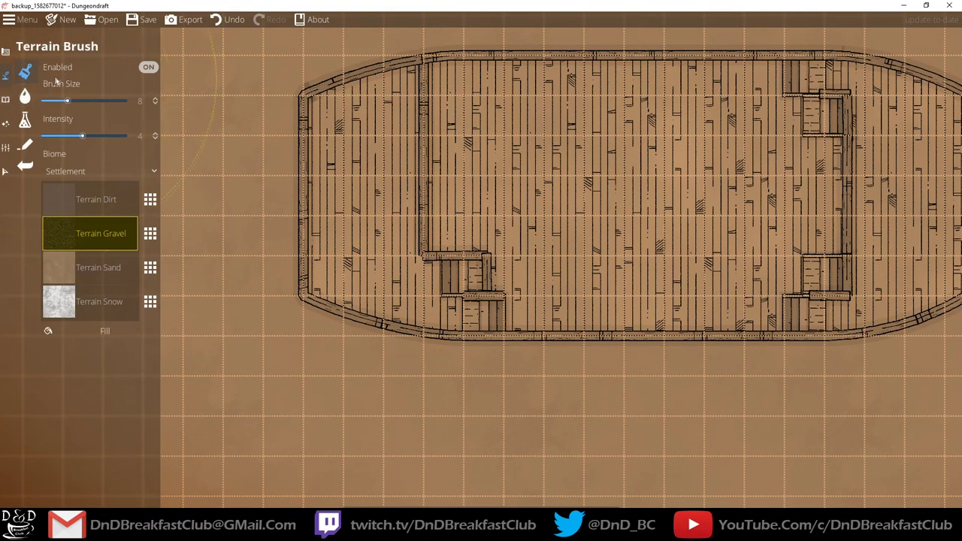
left_click(5, 53)
left_click(5, 98)
left_click(61, 78)
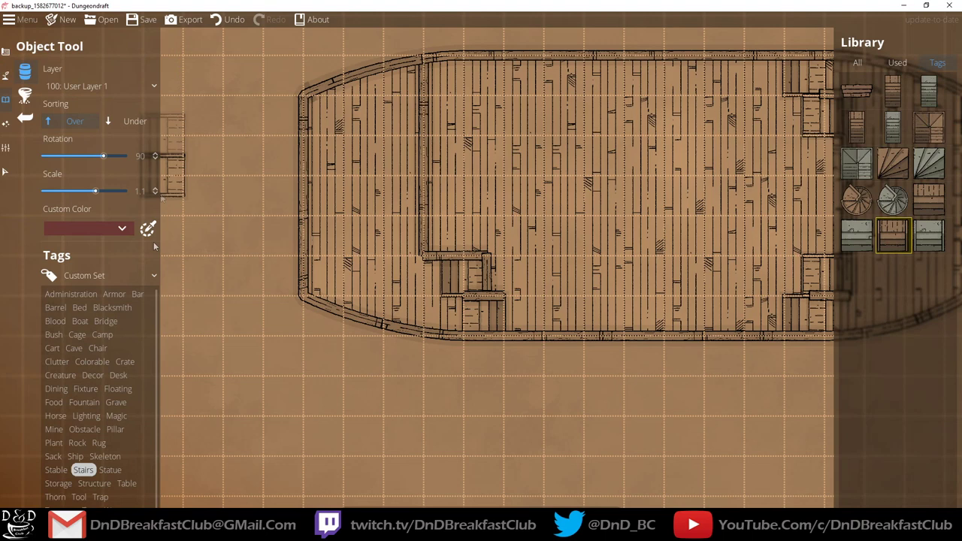
left_click(75, 457)
Place a ship's wheel at scale 0.8 on the bow deck and a wooden hatch on the main deck between the bow staircases.
left_click(857, 199)
left_click_drag(696, 197, 440, 203)
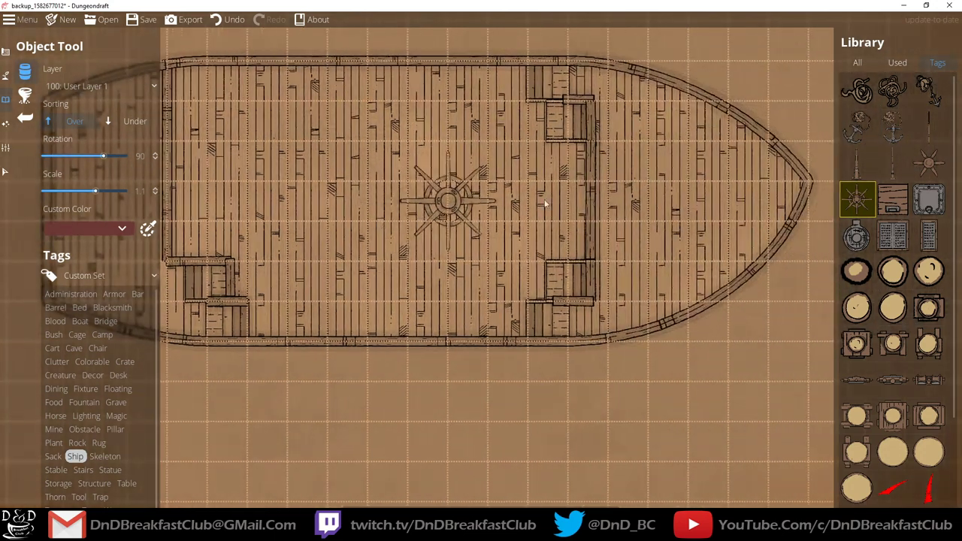
scroll(664, 187, "down", 2)
scroll(664, 187, "down", 4, "shift")
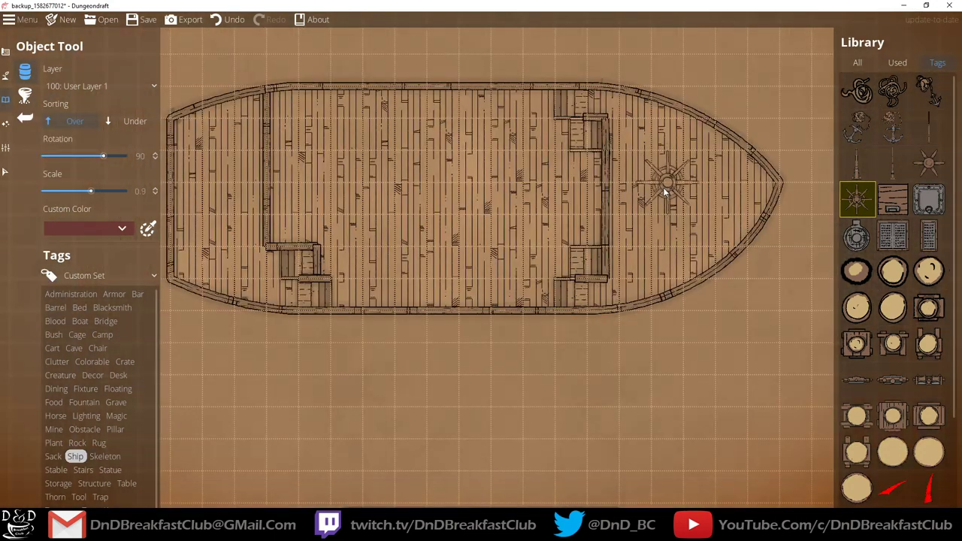
scroll(660, 192, "up", 1, "shift")
left_click(677, 202)
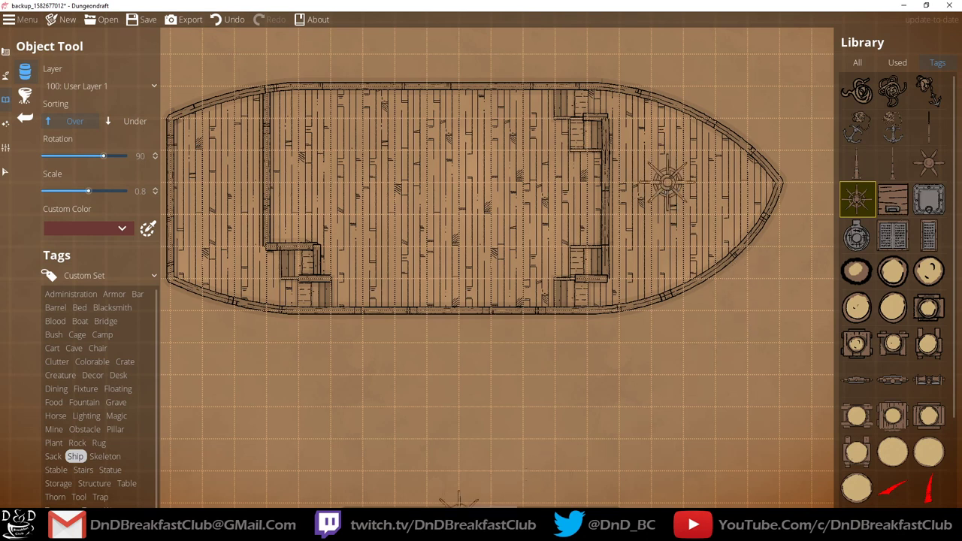
left_click(905, 202)
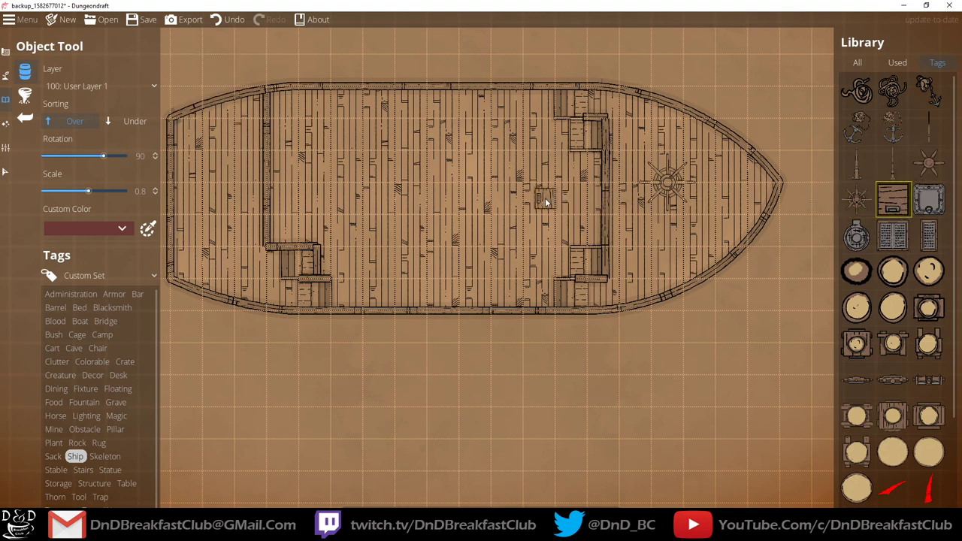
Try the large deck grating over the wooden hatch, then again with Under sorting and a grey color, and undo both placements.
left_click(892, 236)
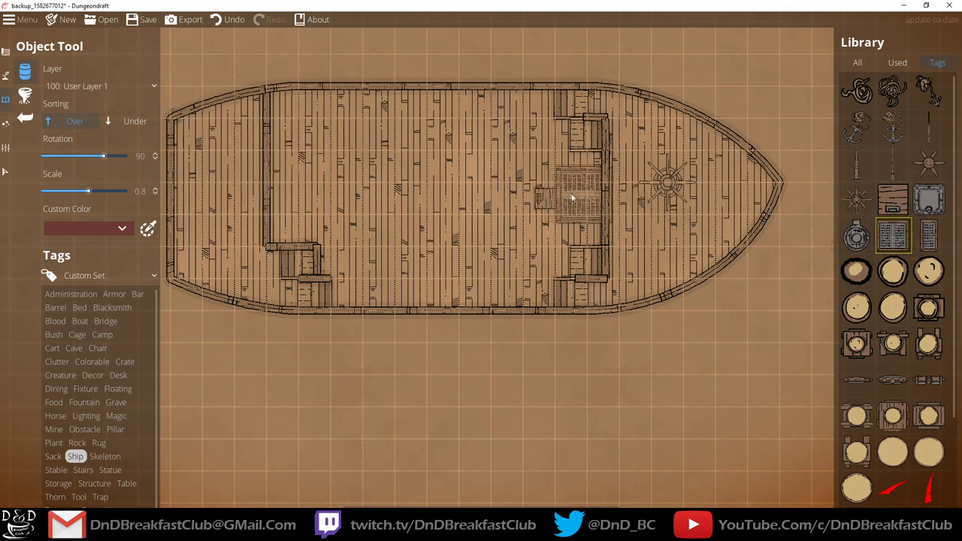
left_click(543, 197)
key("ctrl+z")
left_click(134, 121)
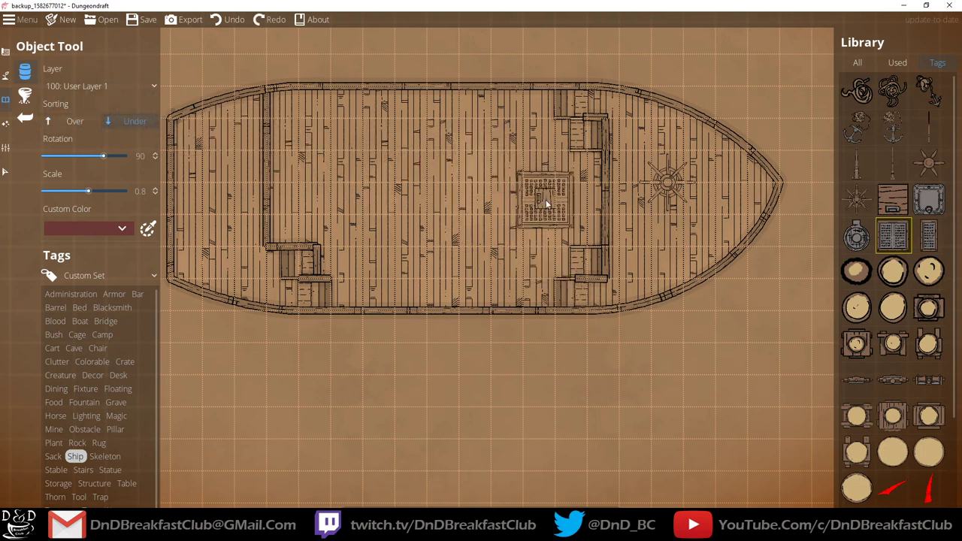
left_click(122, 228)
left_click(105, 321)
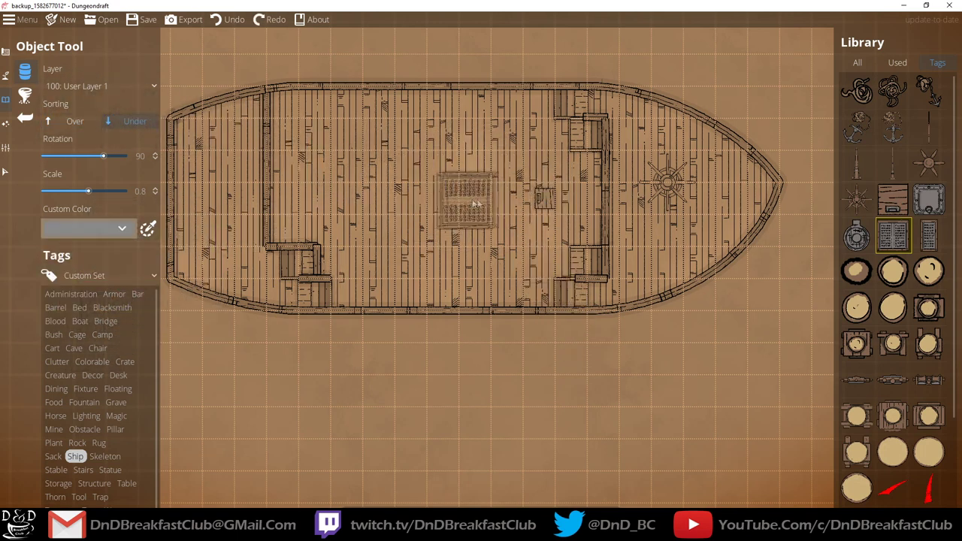
left_click(547, 198)
key("ctrl+z")
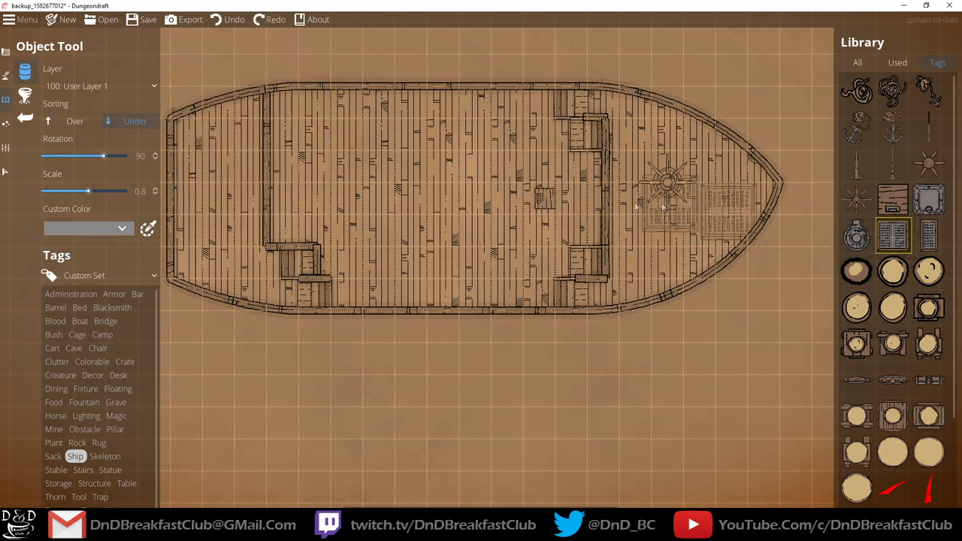
Try the small deck grating in dark slate grey on the main deck and undo its placement.
left_click(121, 227)
left_click(930, 235)
left_click(543, 199)
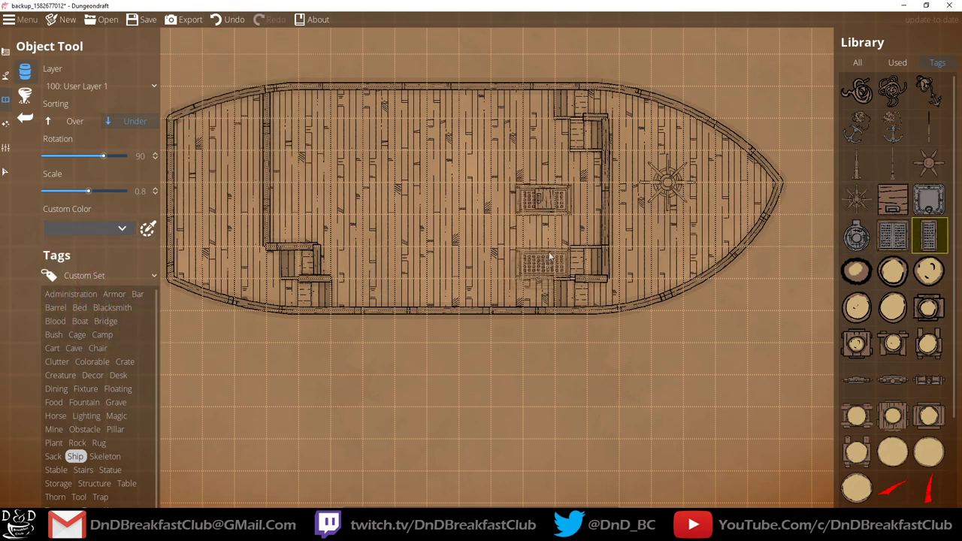
scroll(553, 218, "up", 2)
key("ctrl+z")
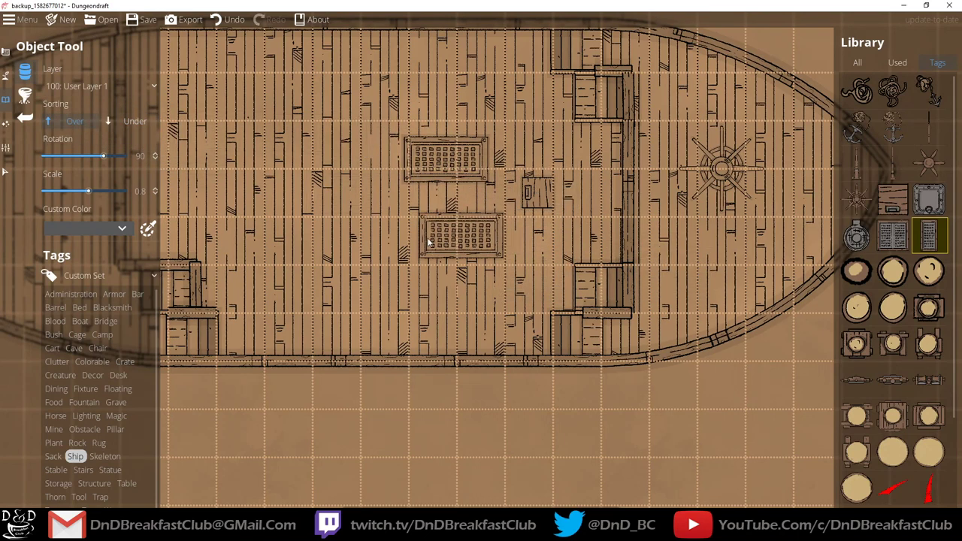
Set the object layer to -100: Below Water and the custom color to grey.
left_click(135, 86)
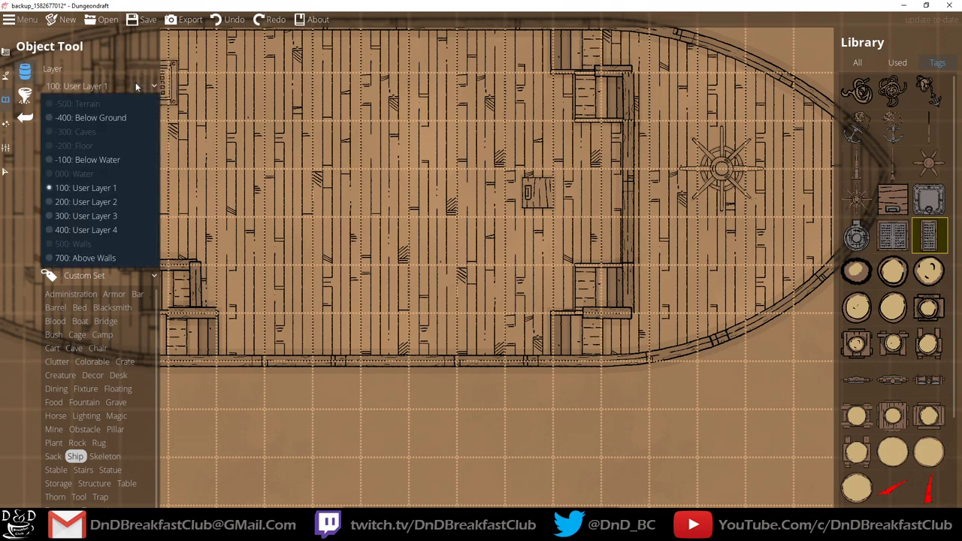
left_click(93, 202)
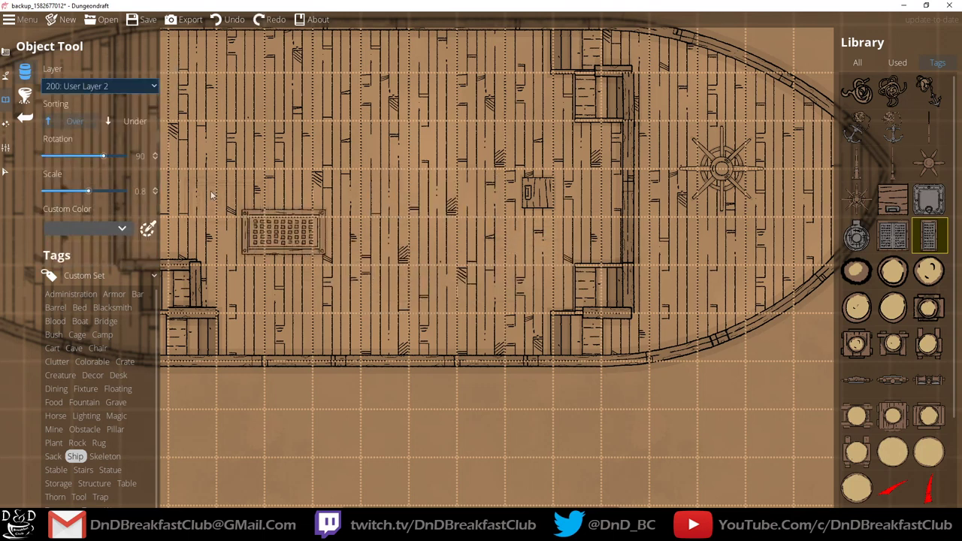
left_click(128, 84)
left_click(97, 166)
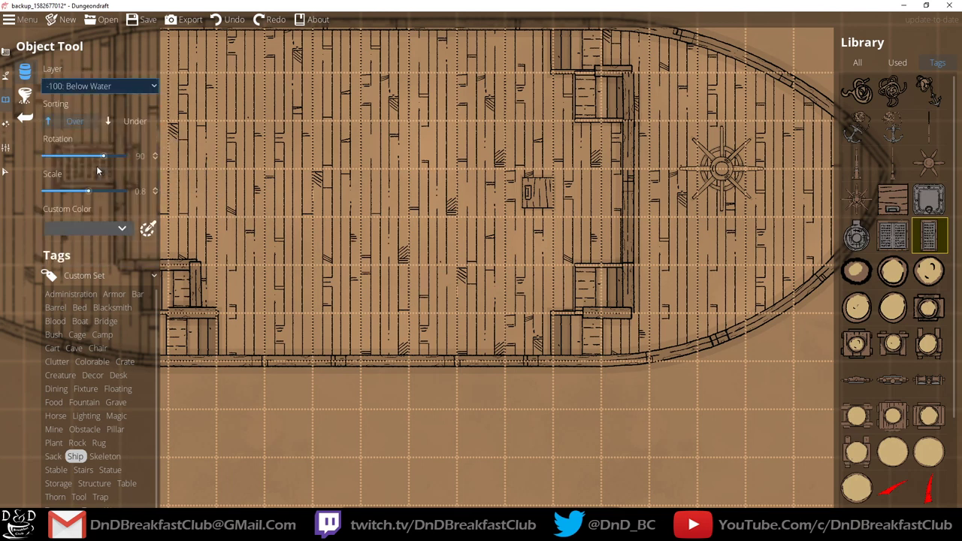
left_click(121, 228)
left_click(106, 327)
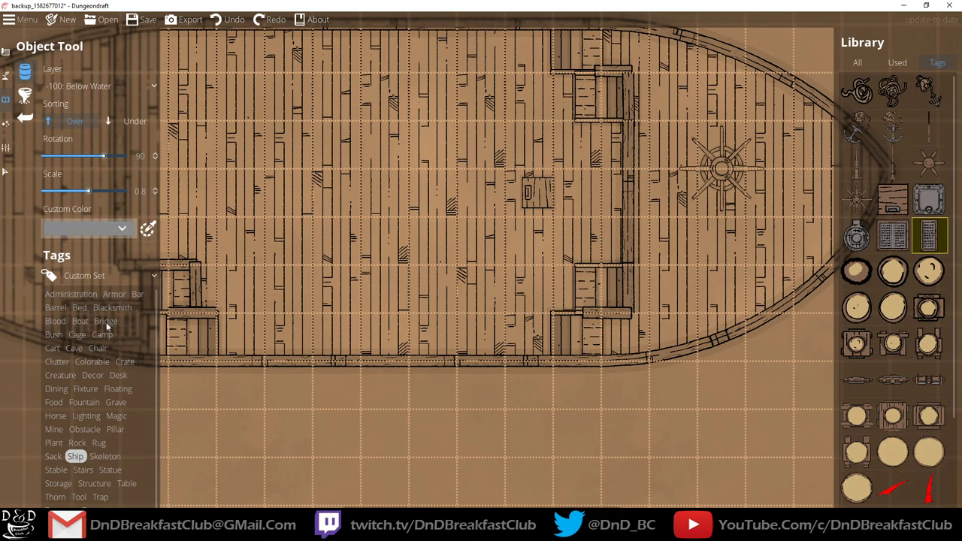
left_click(97, 226)
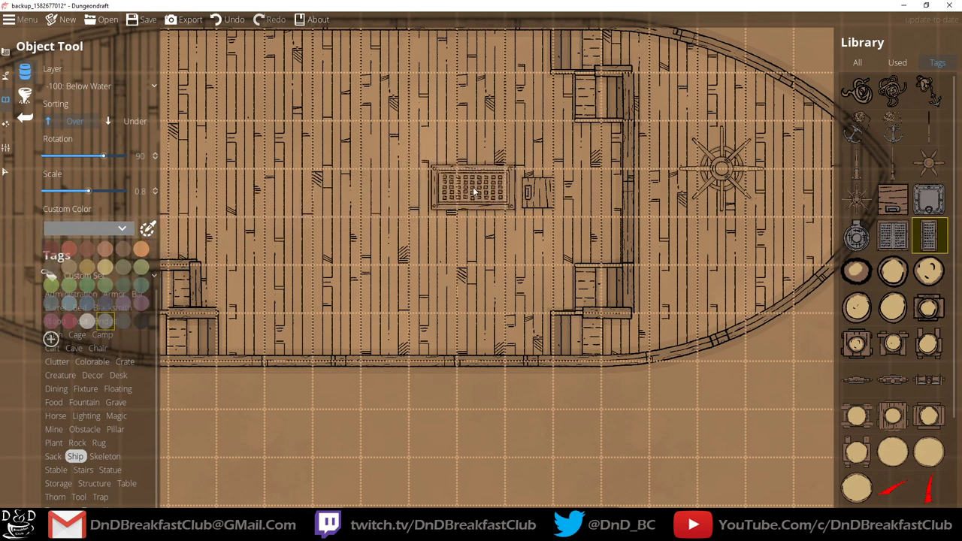
Preview the metal hatch, a round mast piece and a narrow ship fitting on the main deck.
left_click(929, 199)
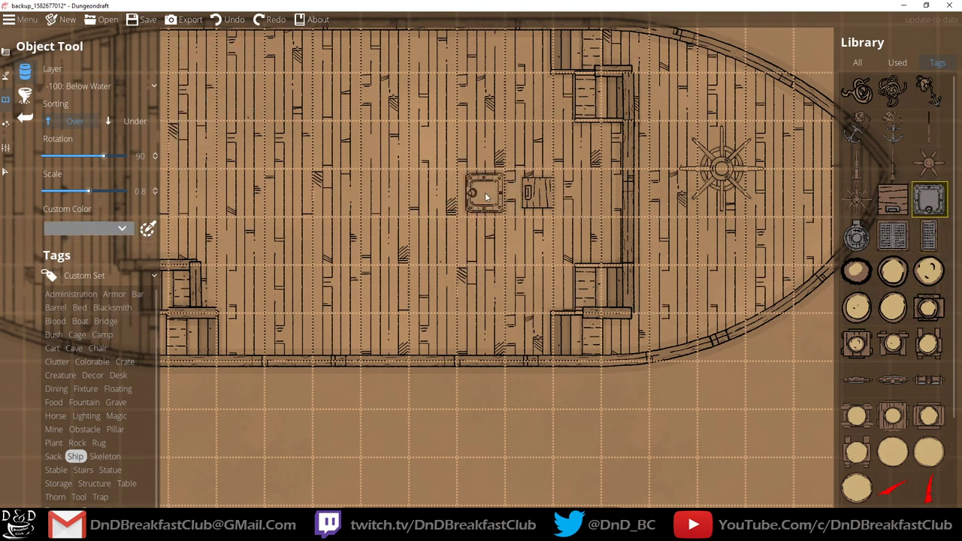
left_click(899, 308)
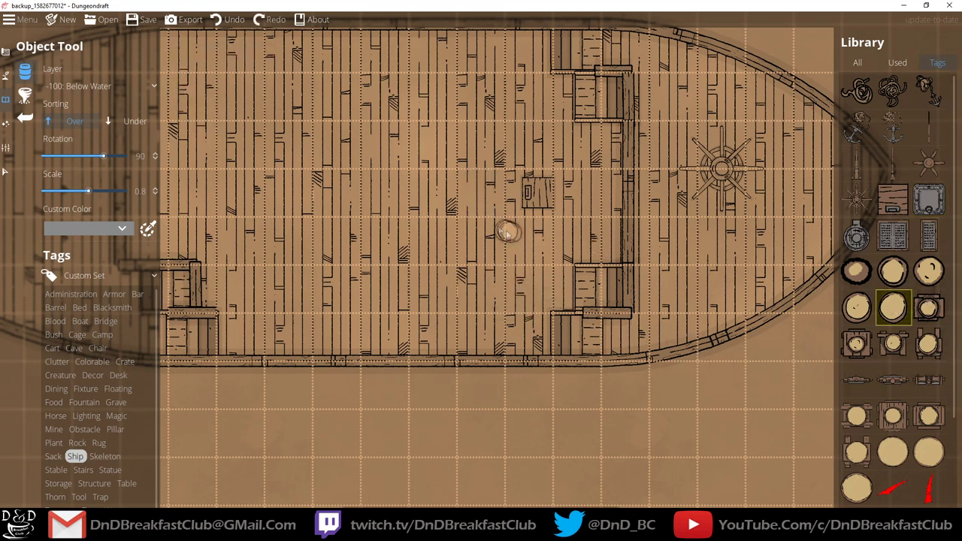
left_click(901, 384)
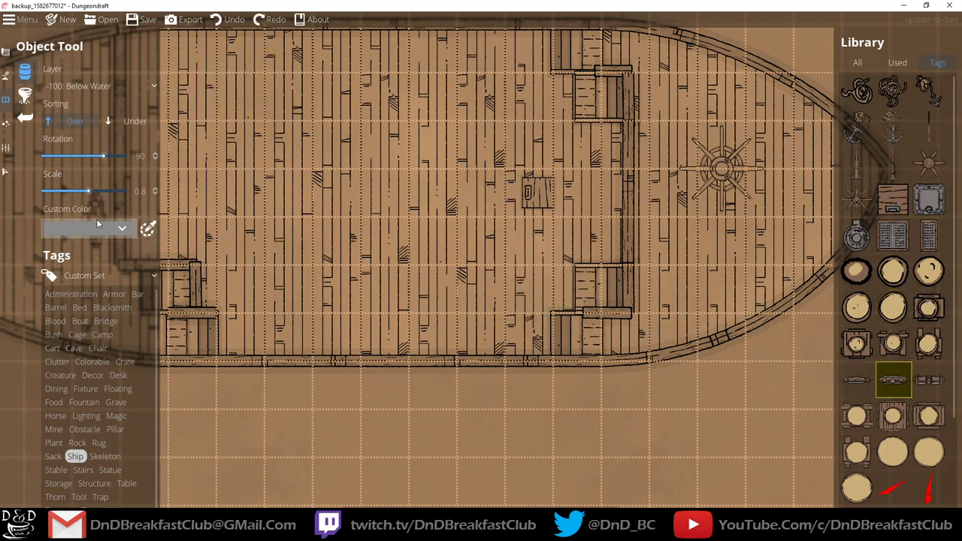
Try the large deck grating in grey with the Scatter Tool on the main deck and undo it.
left_click(25, 94)
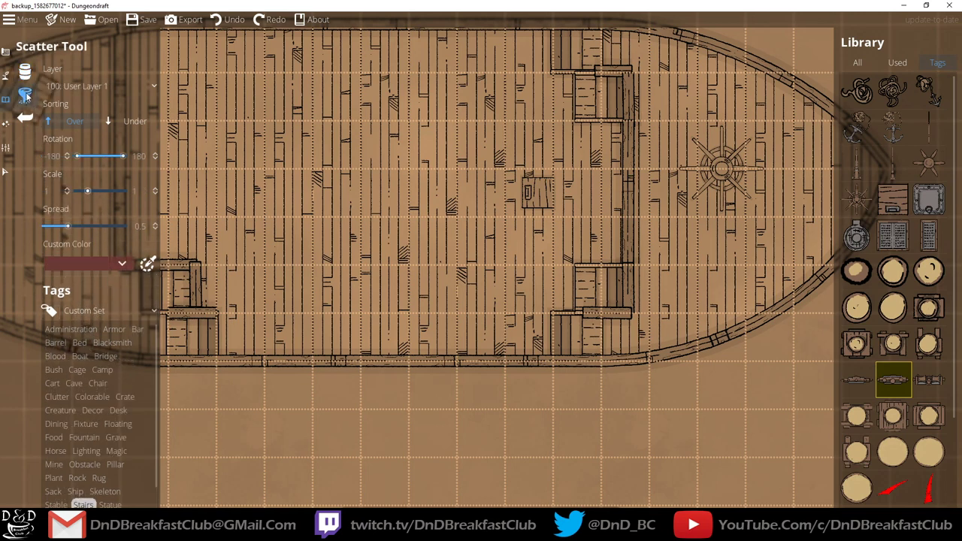
left_click(894, 236)
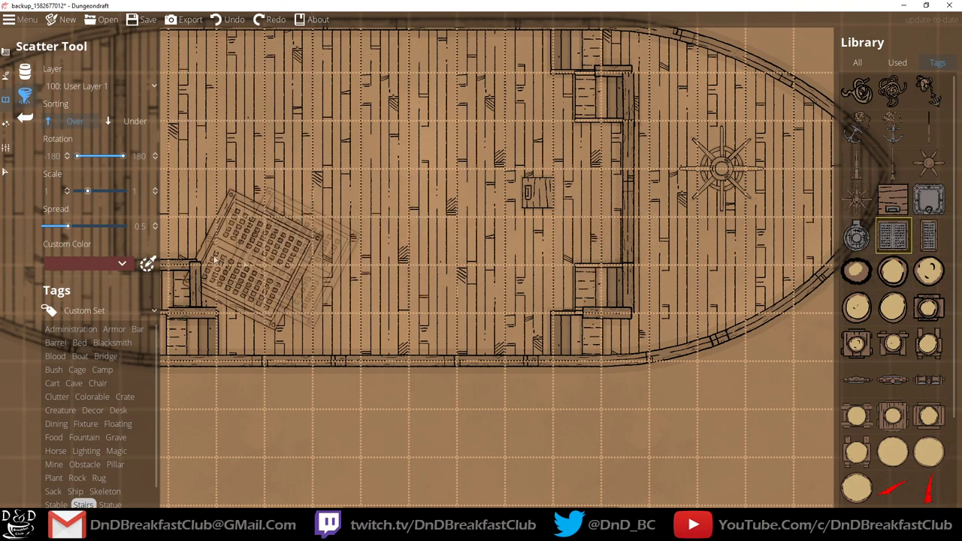
left_click(121, 262)
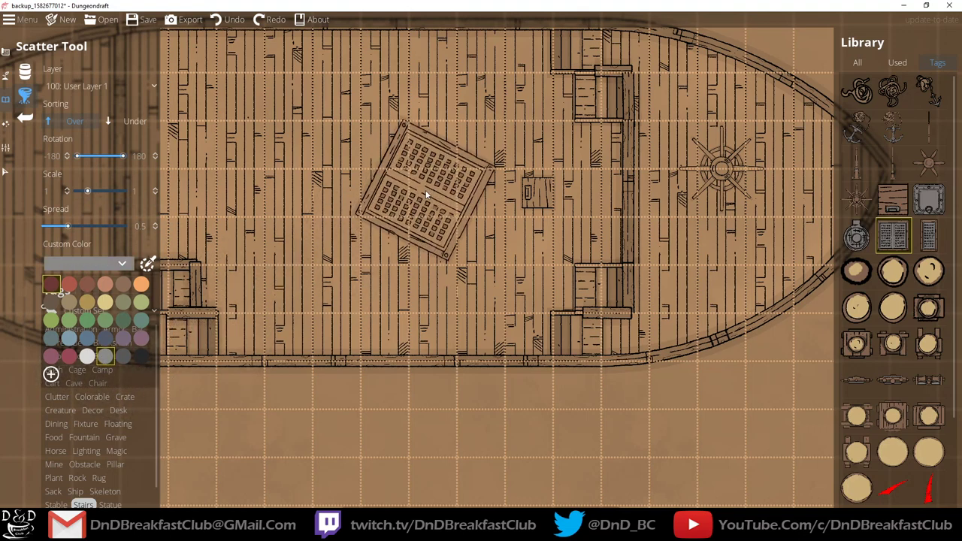
left_click(440, 198)
key("ctrl+z")
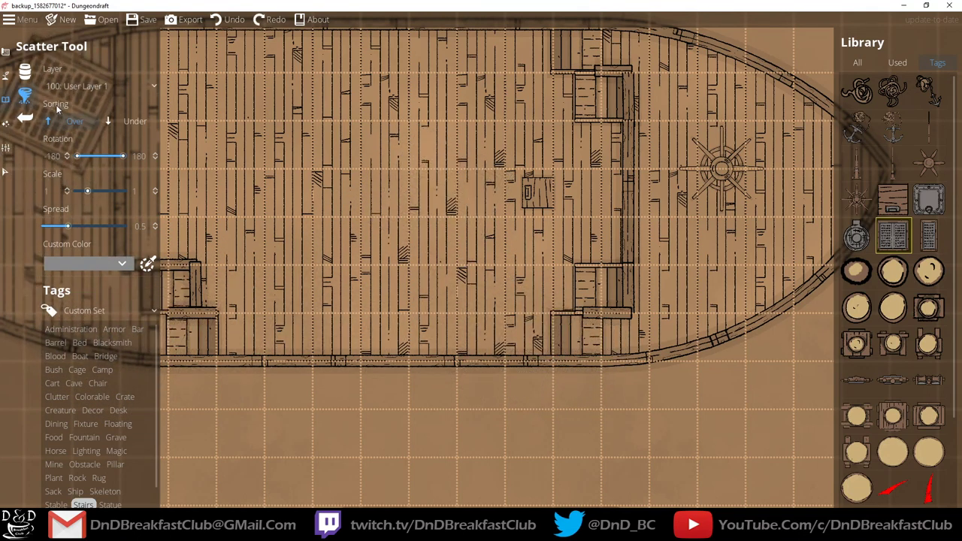
Return to the Object Tool, try placing the narrow ship fitting in grey on the main deck, and undo it.
left_click(25, 71)
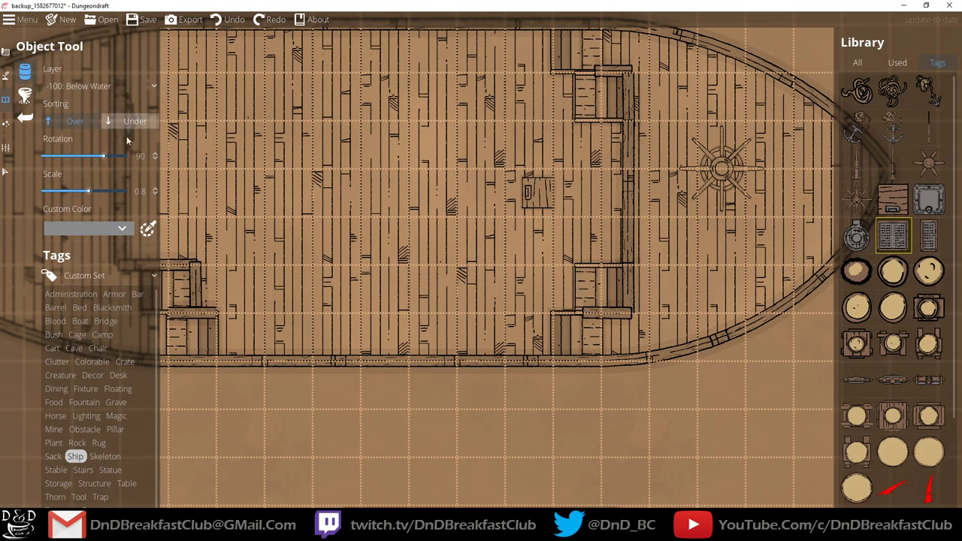
left_click(124, 228)
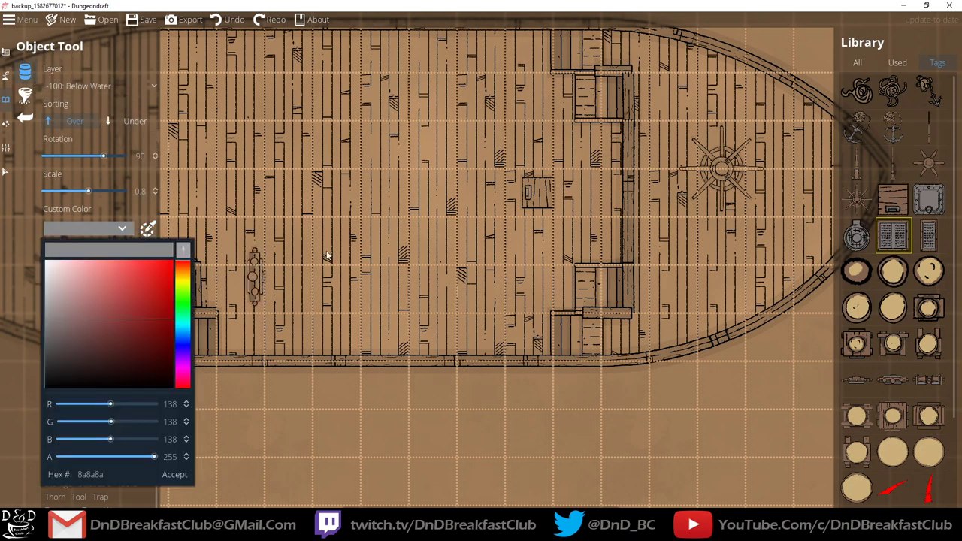
left_click(421, 194)
key("ctrl+z")
Change the custom color to near-white, try the narrow ship fitting stern-side of the hatch, and undo it.
left_click(119, 232)
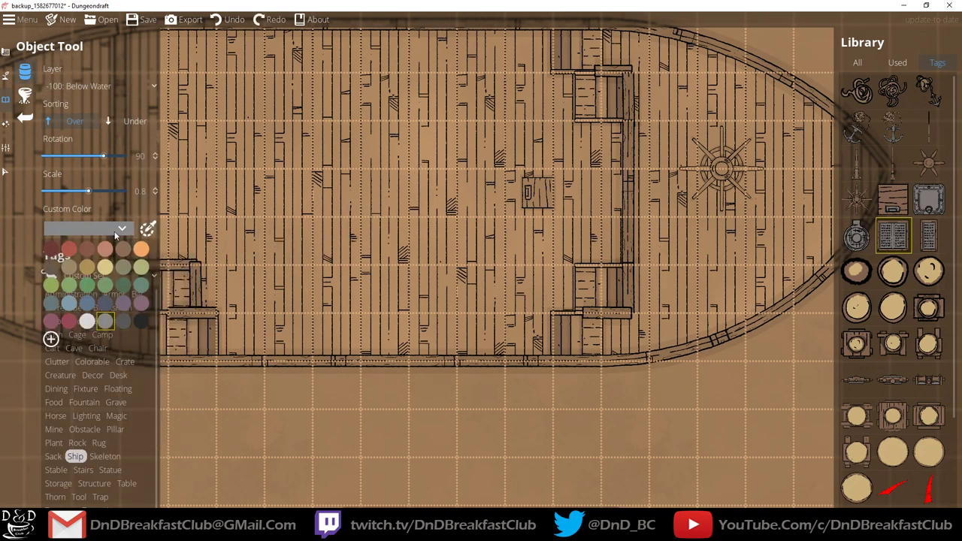
left_click(86, 321)
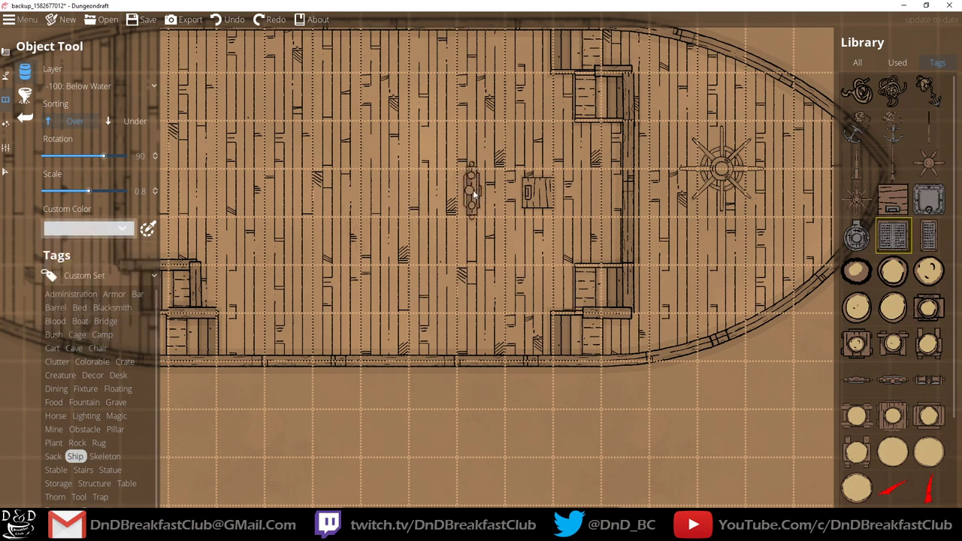
key("ctrl+y")
key("ctrl+z")
left_click(467, 200)
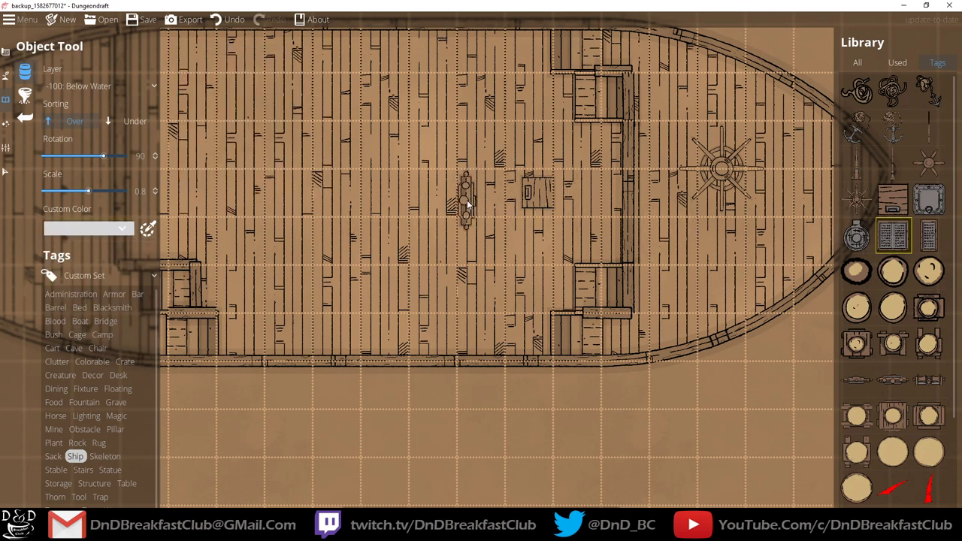
key("ctrl+z")
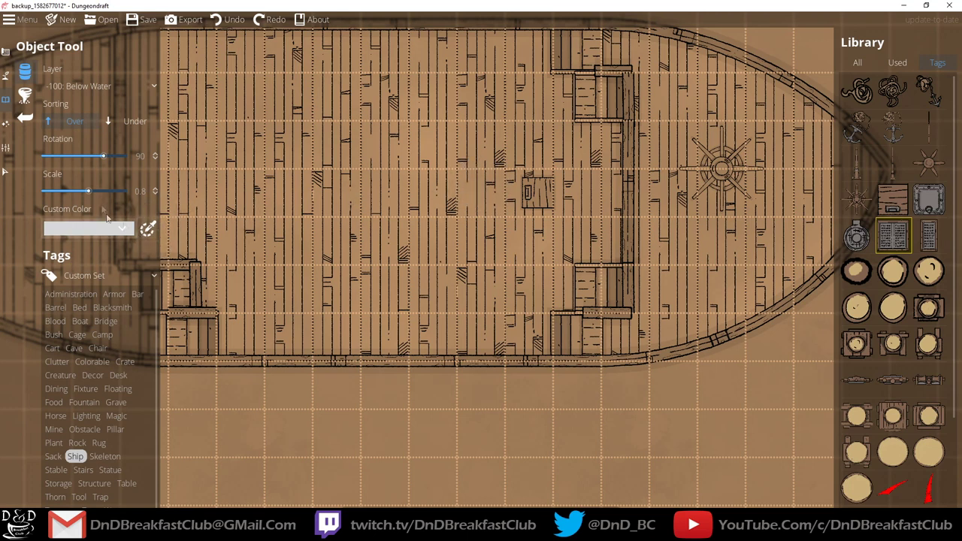
Try placing the large deck grating in near-white on the main deck and undo it.
left_click(892, 236)
left_click(473, 200)
key("ctrl+z")
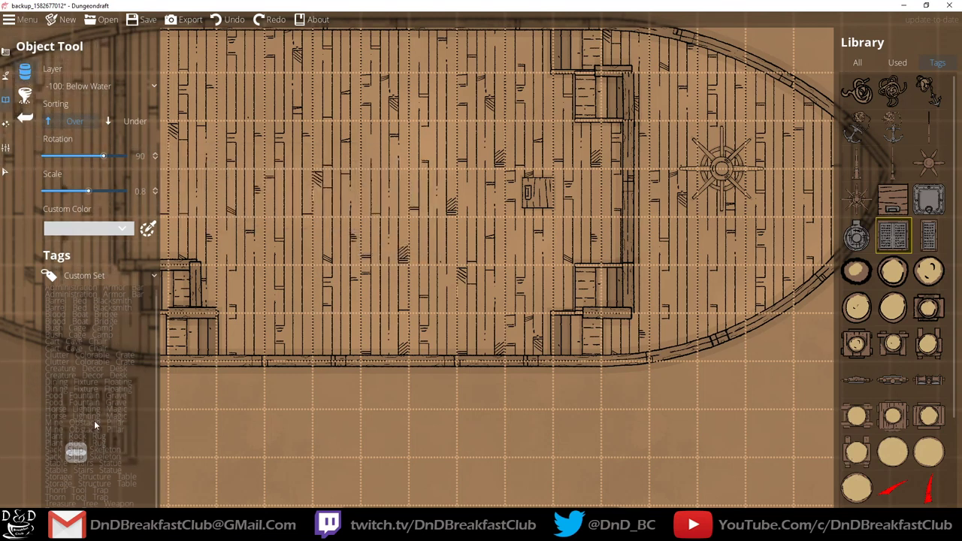
Change the object's custom color to light blue and leave the Object Tool.
left_click(124, 229)
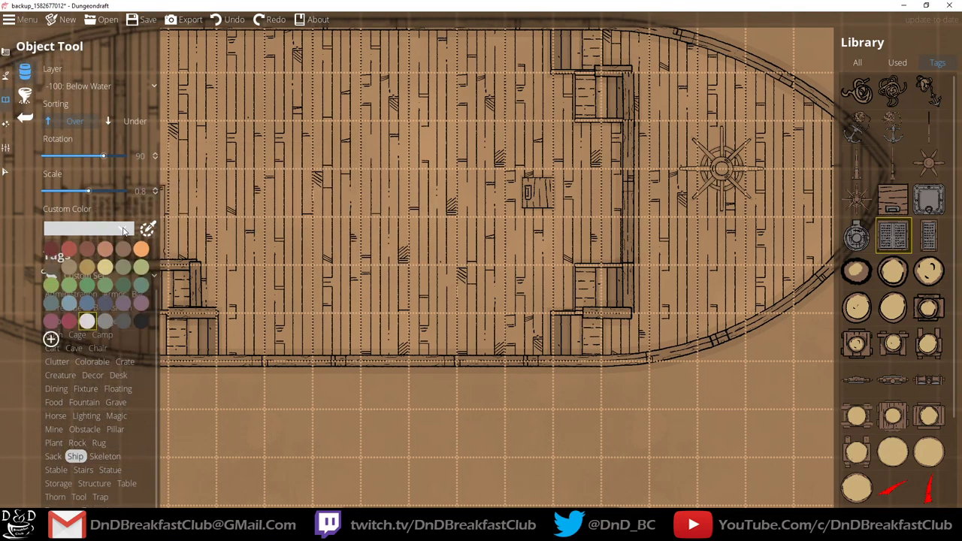
left_click(70, 303)
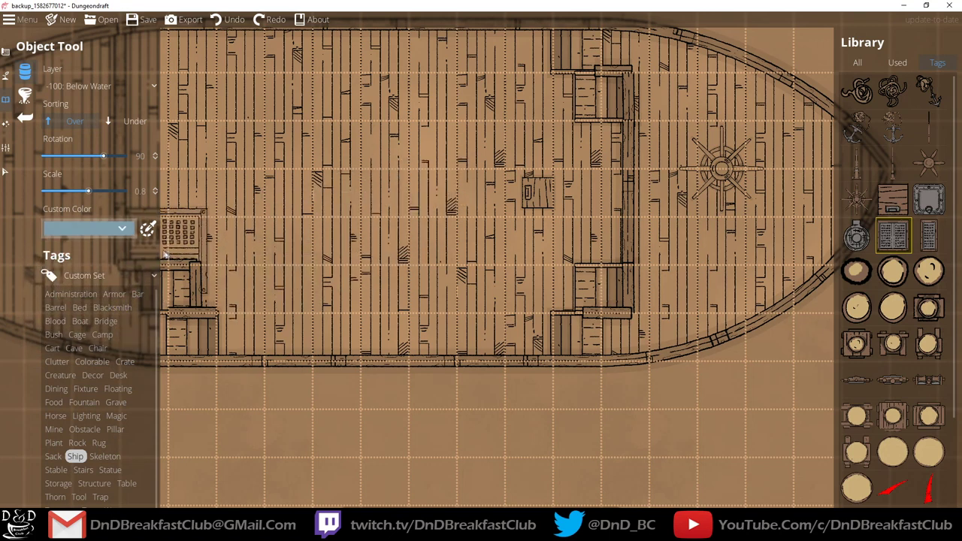
left_click(7, 77)
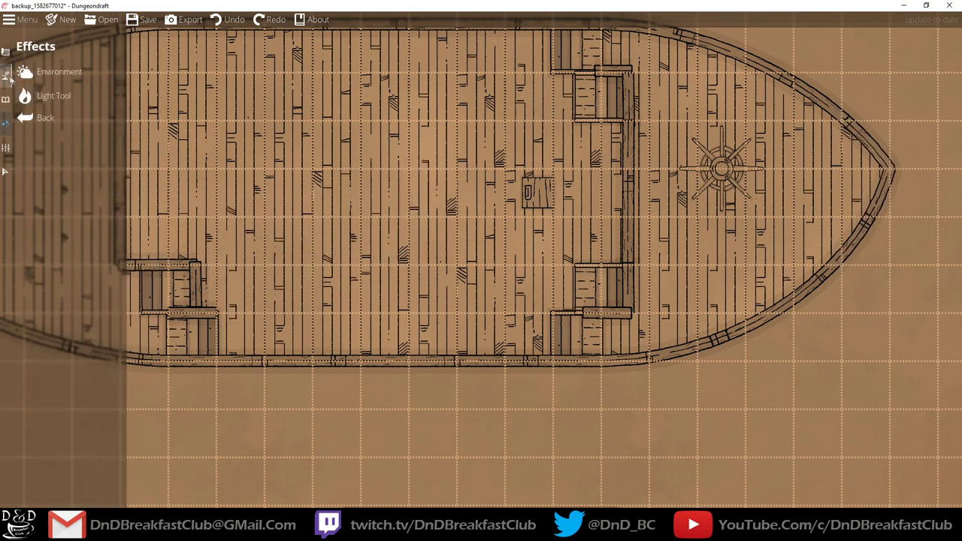
left_click(7, 76)
left_click(6, 52)
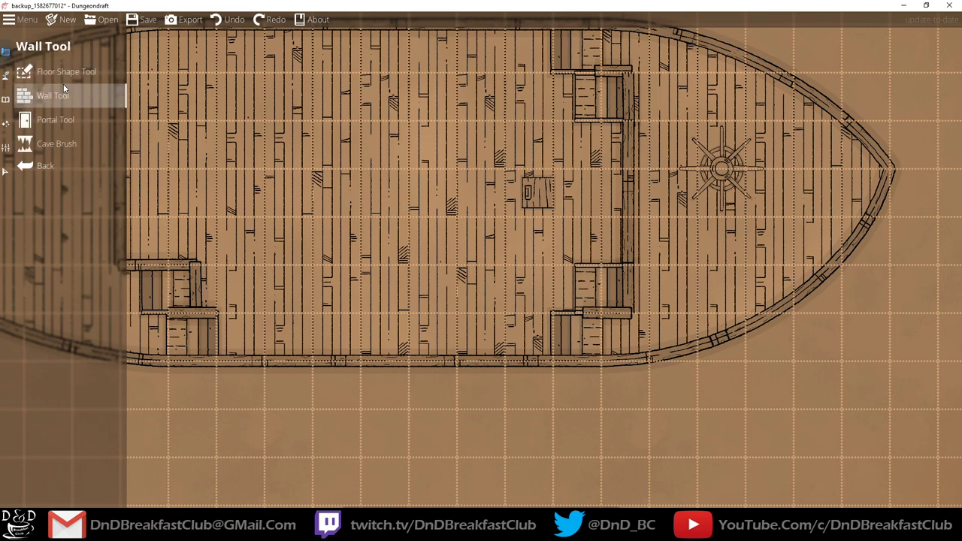
left_click(6, 100)
left_click(62, 75)
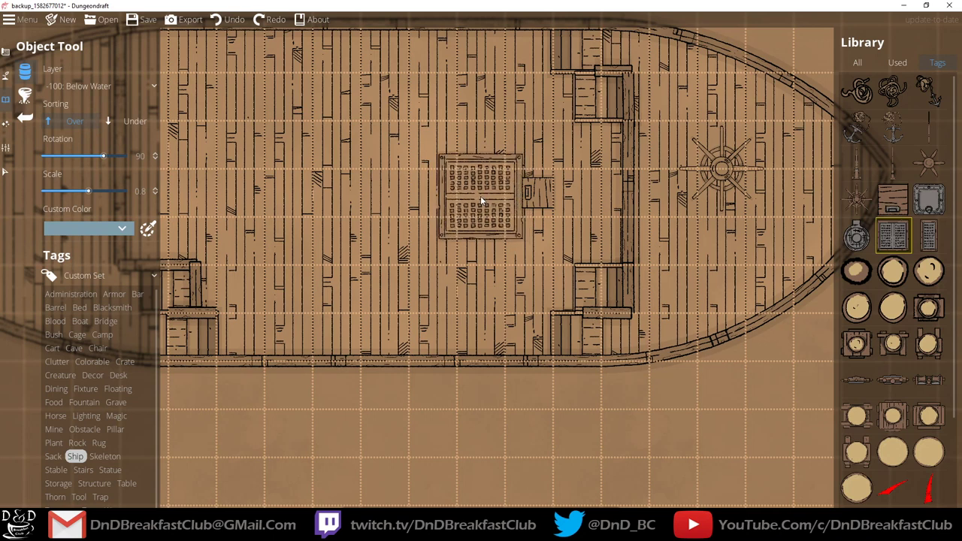
Set the map's camera filter to None.
left_click(7, 149)
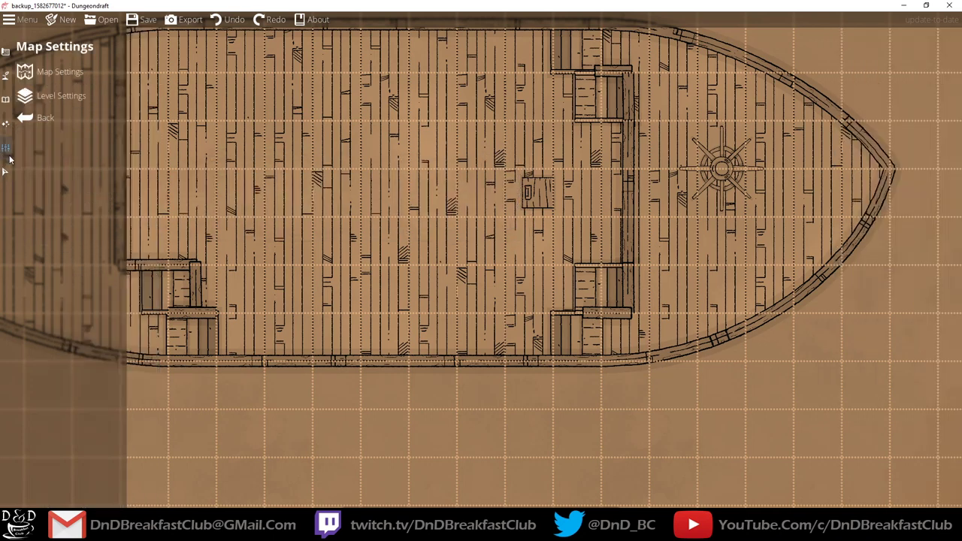
left_click(67, 72)
left_click(79, 128)
left_click(113, 141)
left_click_drag(599, 193, 564, 231)
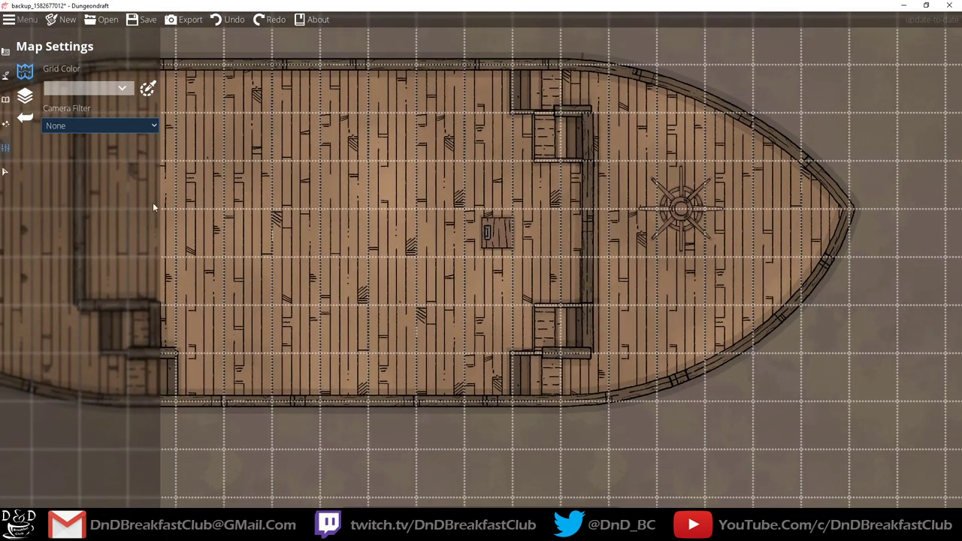
Return to the Object Tool and place the large deck grating in light blue at 0.8 scale against the stern side of the hatch.
left_click(16, 117)
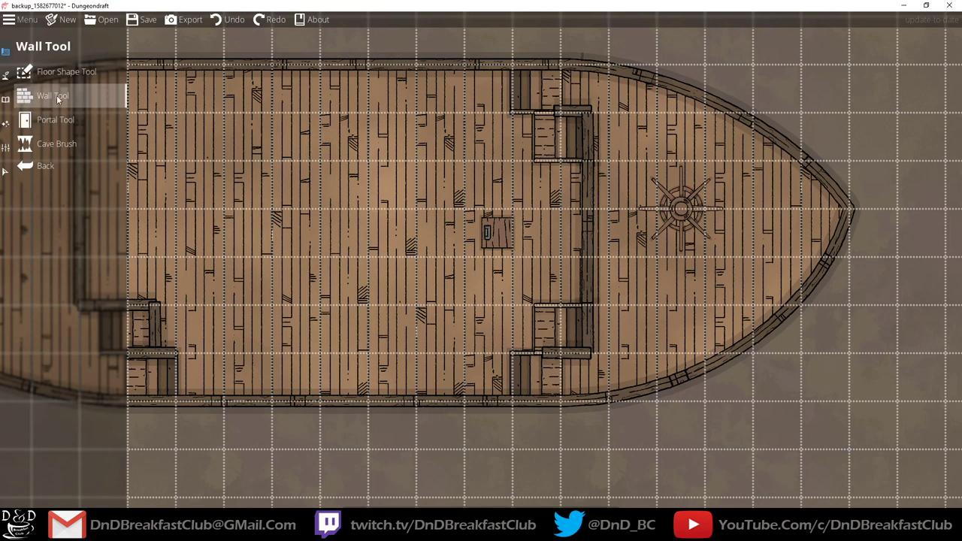
left_click(5, 75)
left_click(54, 144)
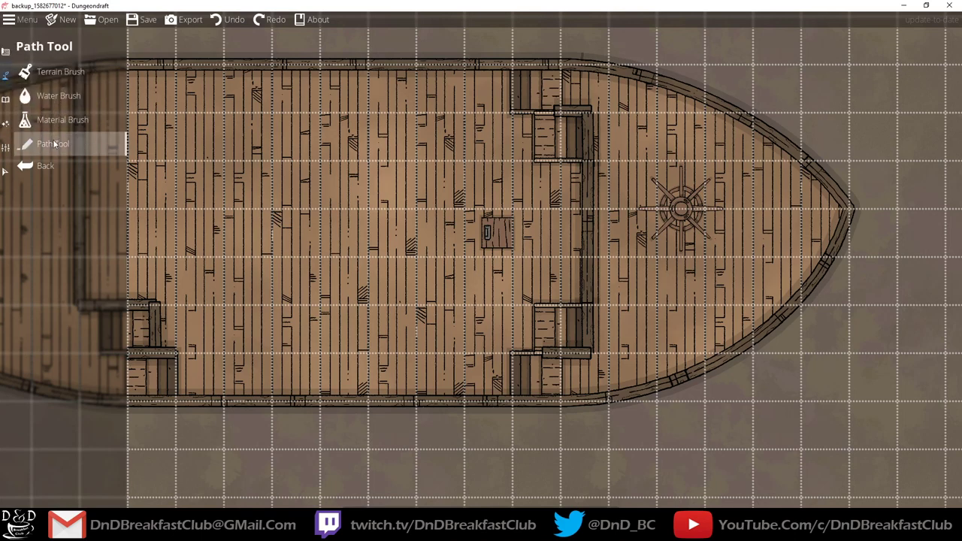
left_click(56, 96)
left_click(5, 99)
left_click(45, 72)
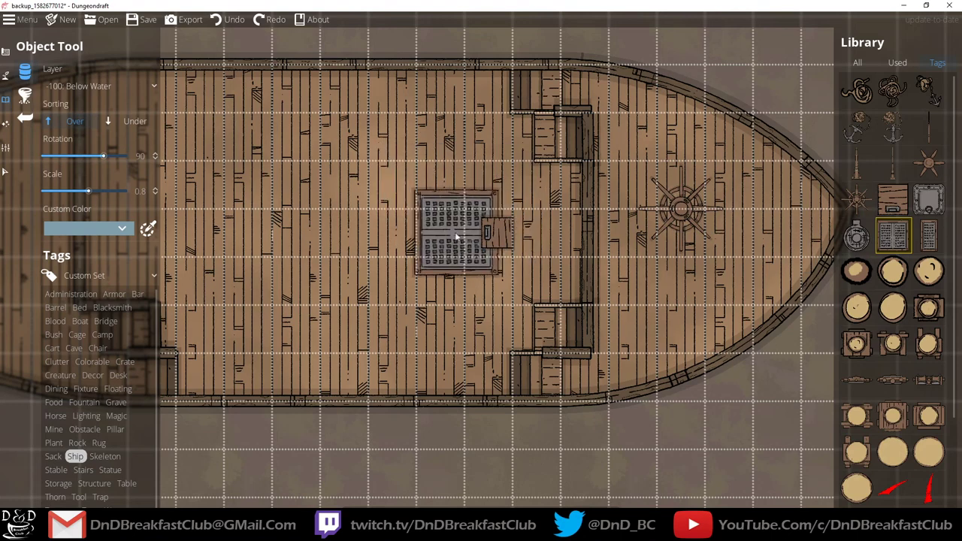
left_click(442, 230)
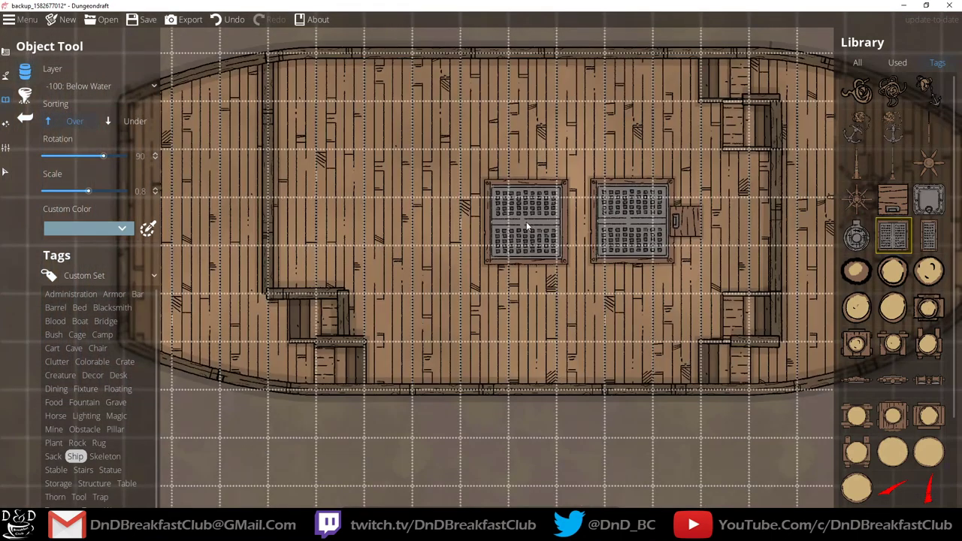
key("ctrl+z")
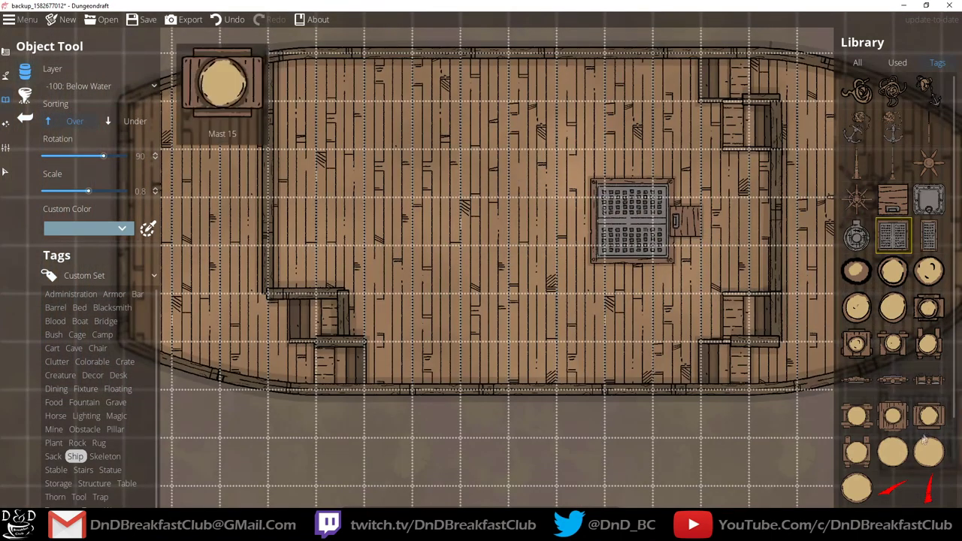
Place the tilted anchor with rope at 0.9 scale on the main deck, beside the hull wall opposite the grating.
scroll(905, 434, "down", 3)
scroll(905, 433, "up", 4)
left_click(893, 128)
scroll(557, 338, "down", 2)
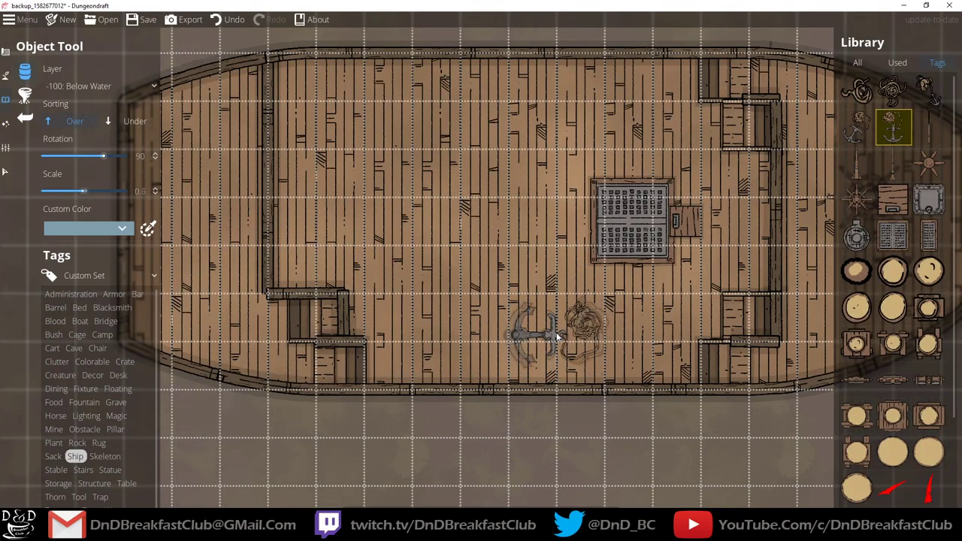
left_click(858, 128)
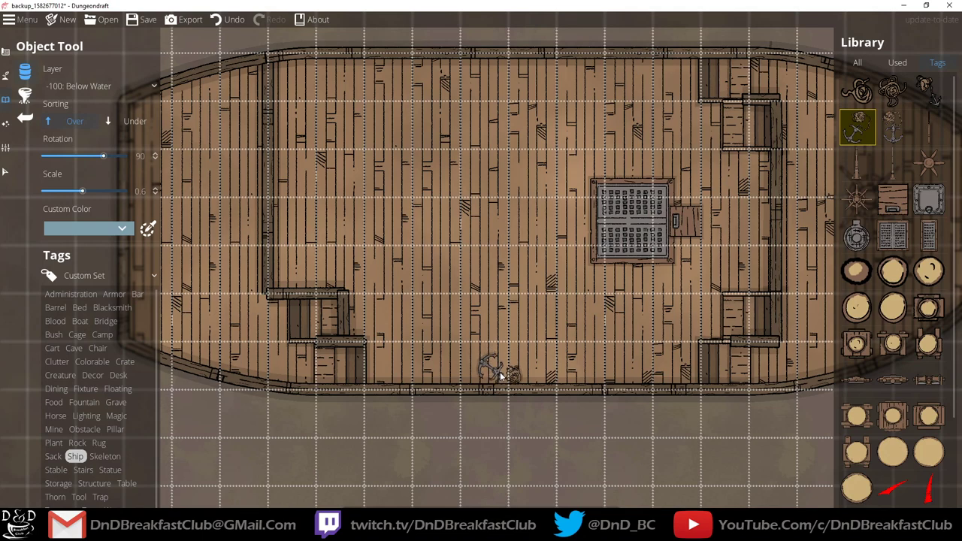
scroll(500, 372, "up", 3)
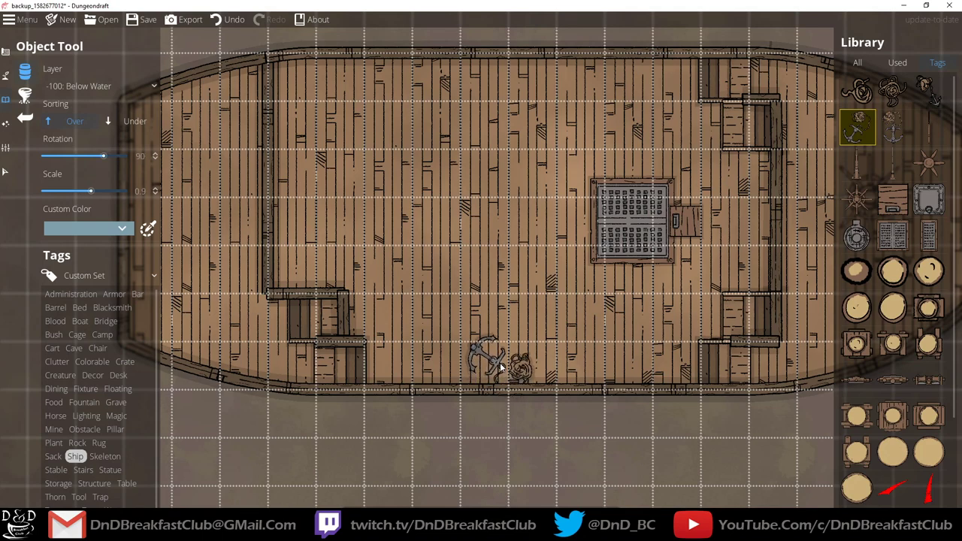
left_click_drag(673, 334, 588, 307)
Place a small rope coil on layer 700: Above Walls so it hangs over the hull wall beside the anchor.
left_click(864, 92)
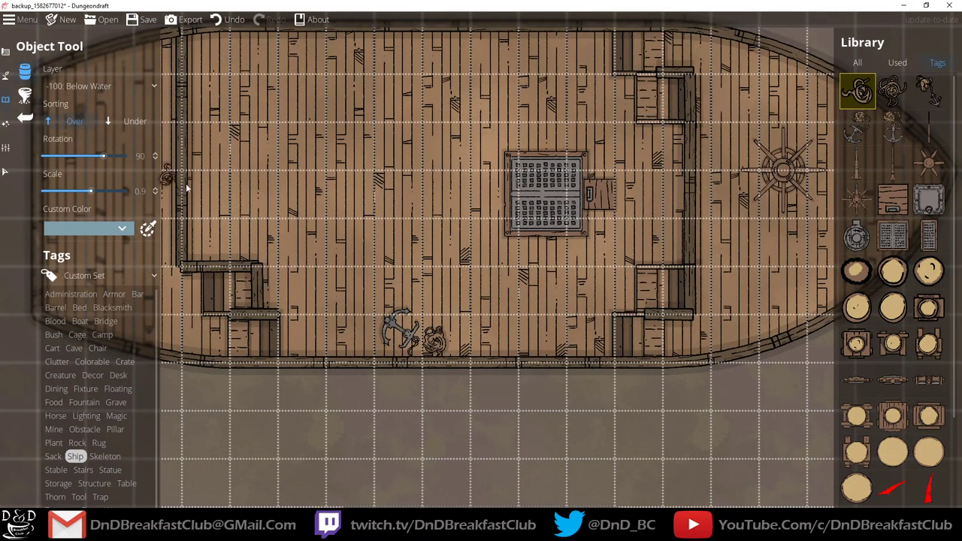
left_click(83, 86)
left_click(84, 188)
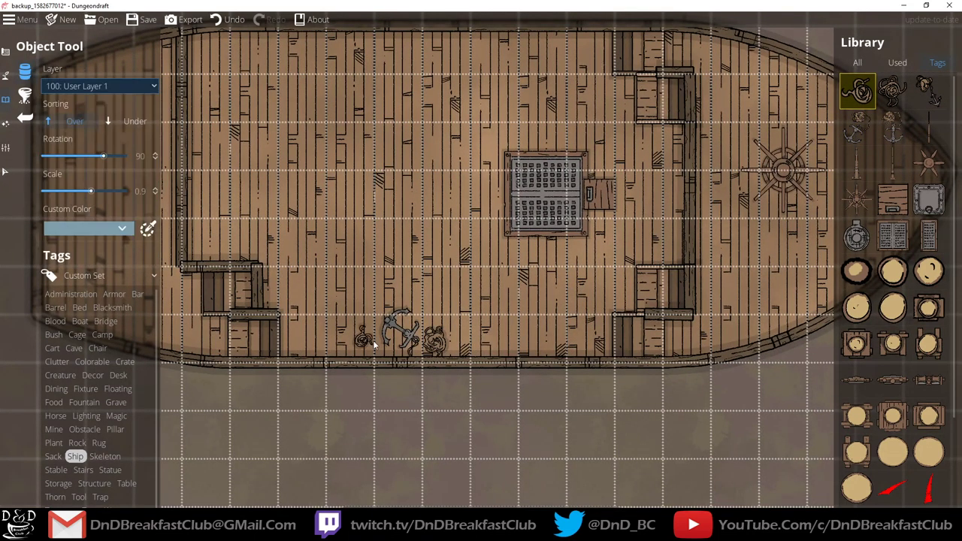
left_click(105, 85)
left_click(120, 178)
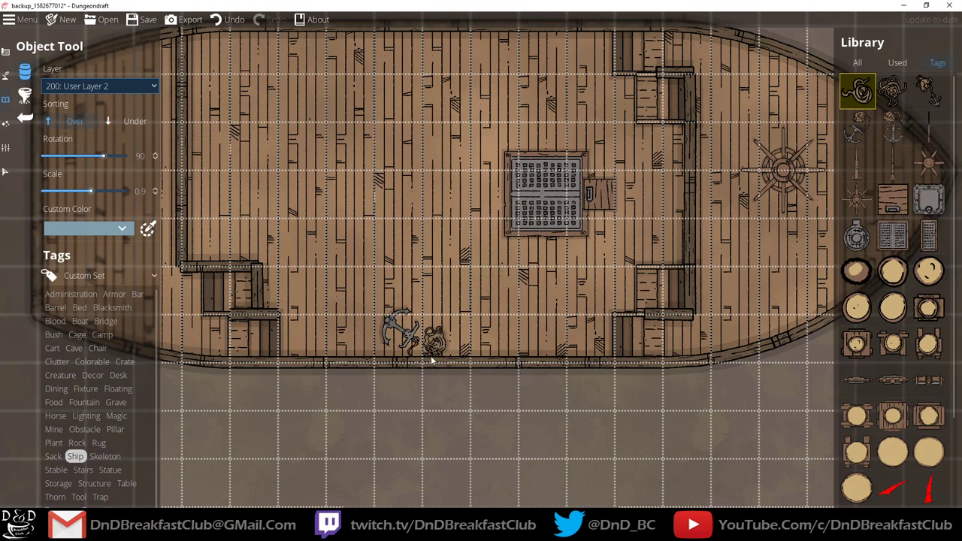
left_click(81, 85)
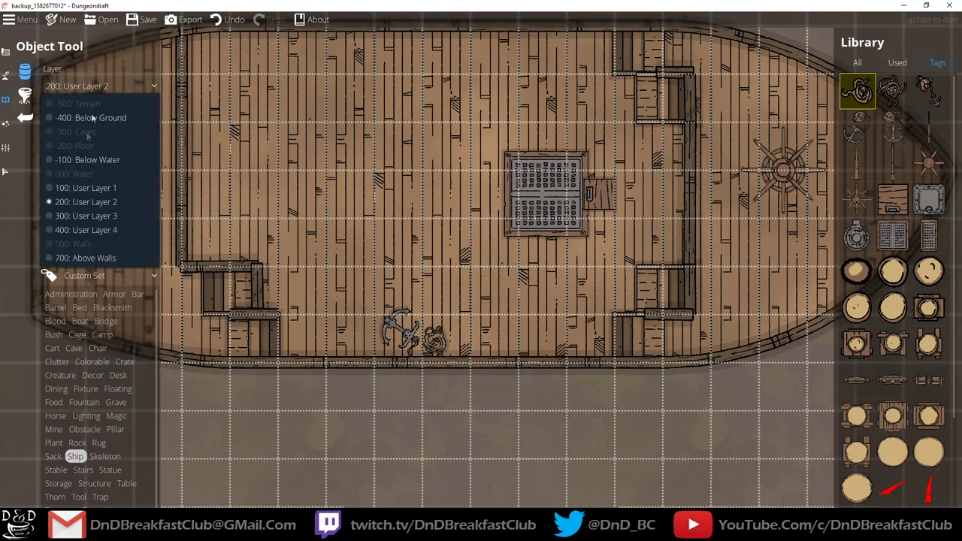
left_click(84, 259)
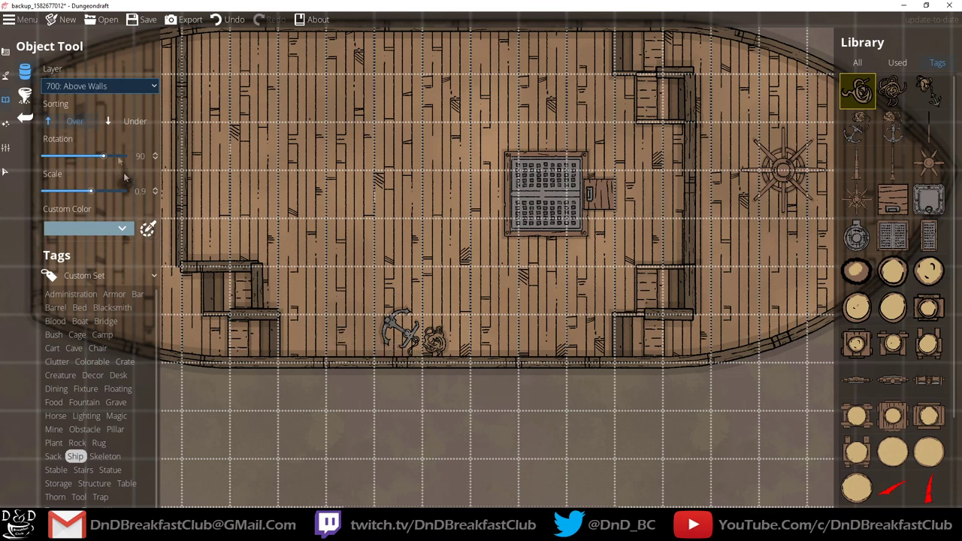
left_click(103, 84)
left_click(94, 260)
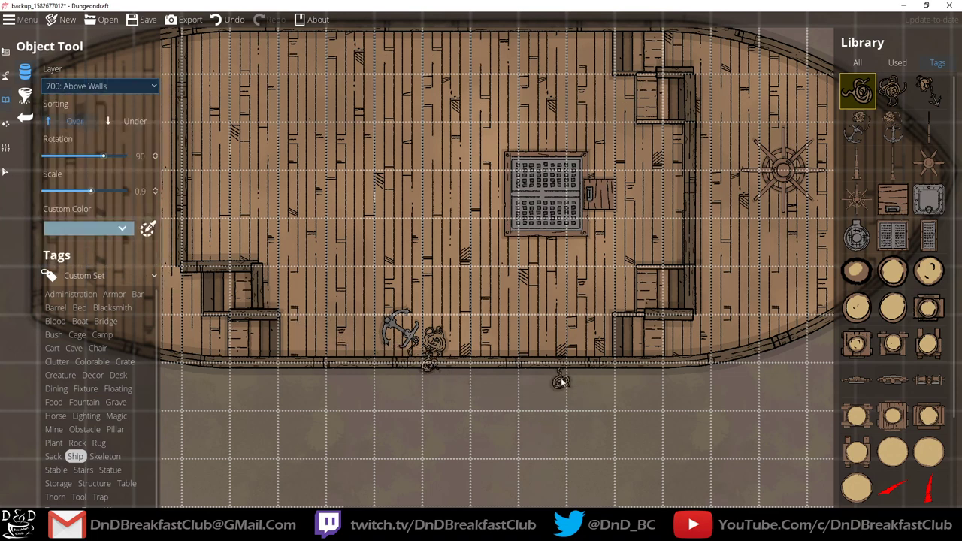
Place the bowsprit at 0.6 scale on layer 100: User Layer 1, pointing outward from the tip of the bow.
left_click_drag(474, 307, 386, 278)
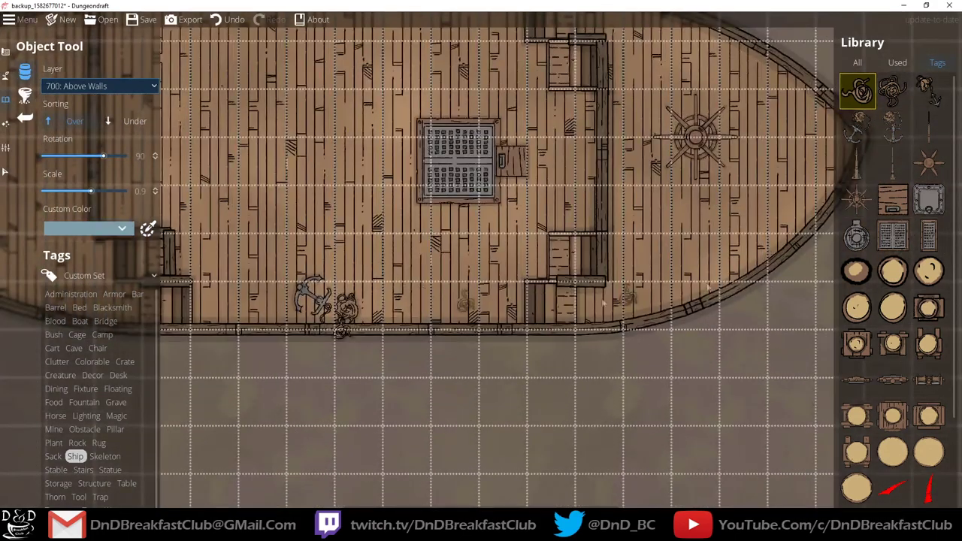
scroll(880, 348, "down", 3)
mouse_move(880, 348)
scroll(880, 349, "up", 3)
mouse_move(899, 385)
left_click_drag(623, 97, 554, 156)
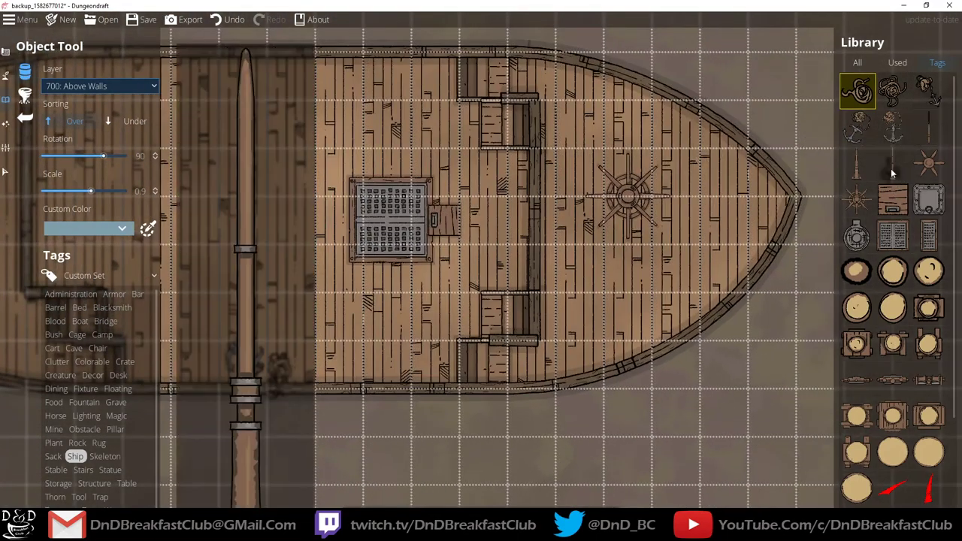
left_click(858, 163)
key("d")
left_click_drag(579, 178, 558, 176)
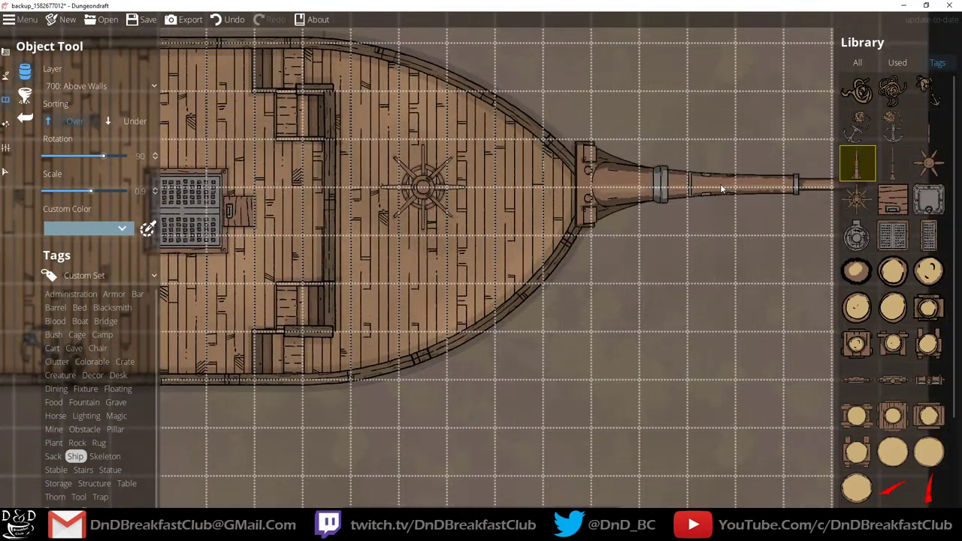
scroll(722, 190, "down", 3)
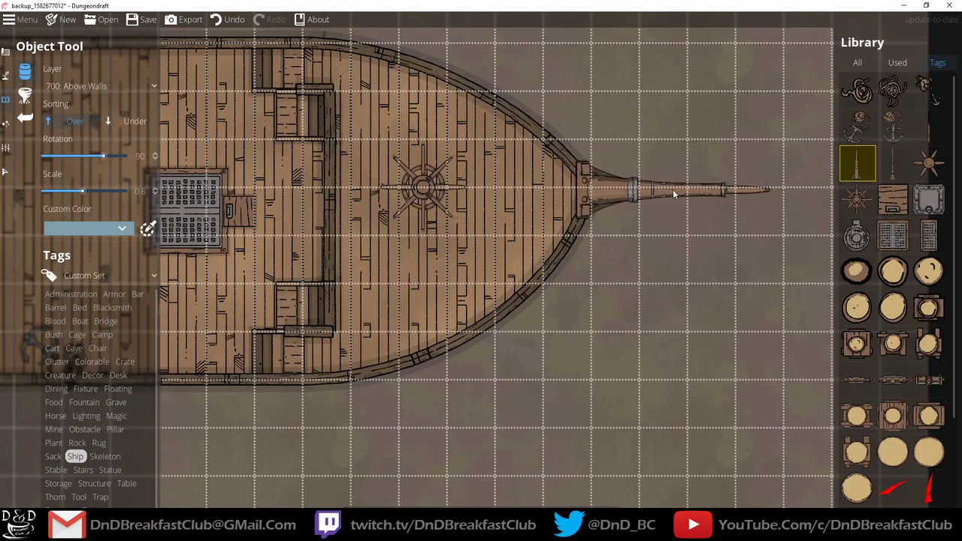
left_click(91, 86)
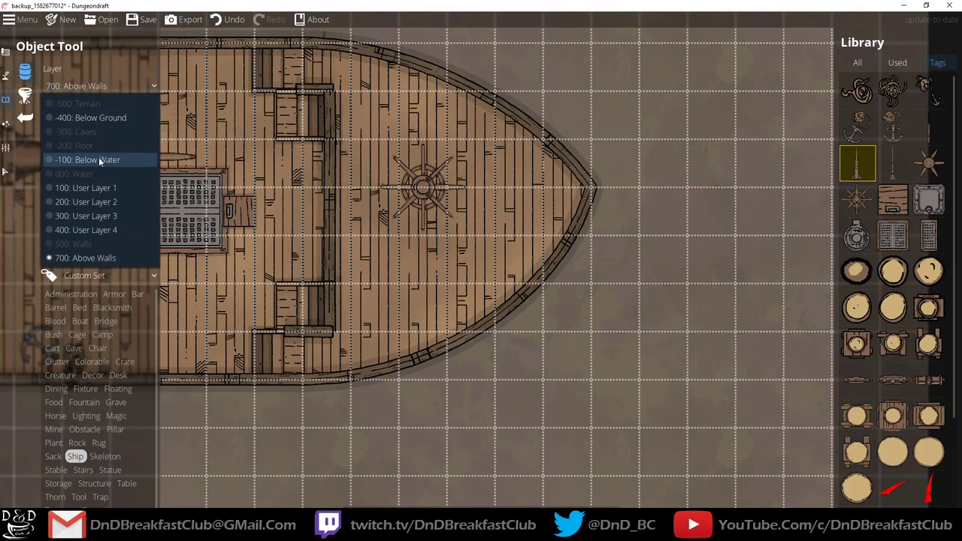
left_click(96, 187)
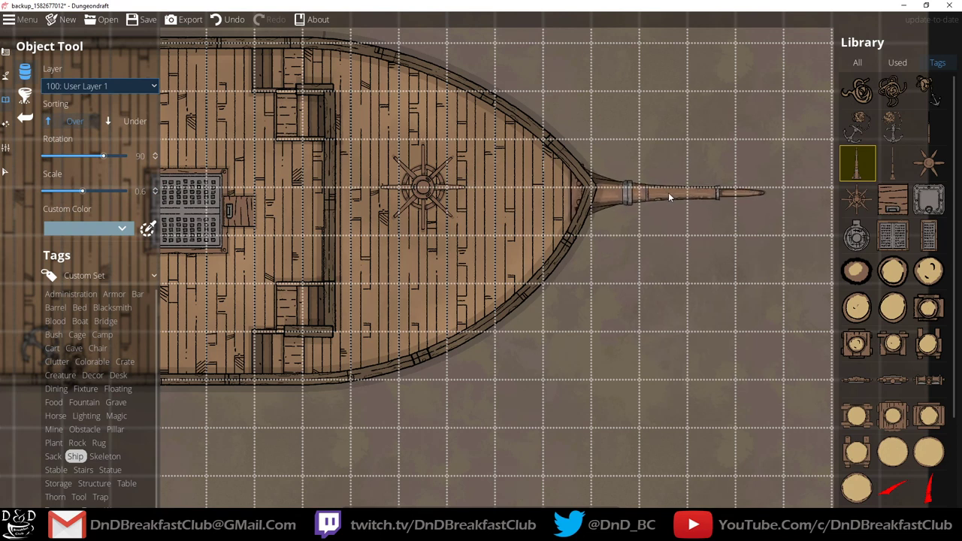
left_click(670, 196)
Examine the whole ship from stern to bowsprit to check the placement of its fittings.
left_click_drag(501, 166, 593, 173)
scroll(593, 173, "down", 2)
scroll(540, 181, "up", 2)
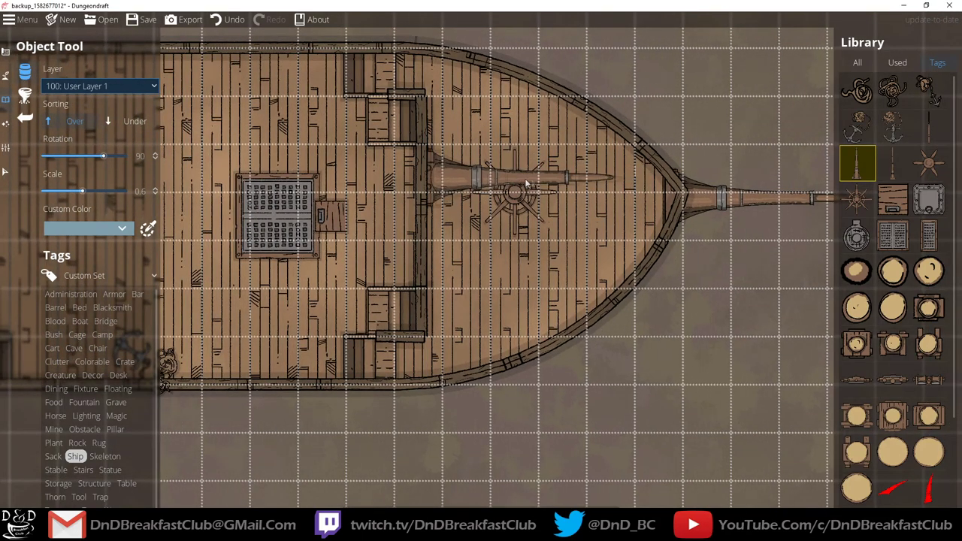
left_click_drag(412, 191, 587, 193)
scroll(587, 194, "down", 5)
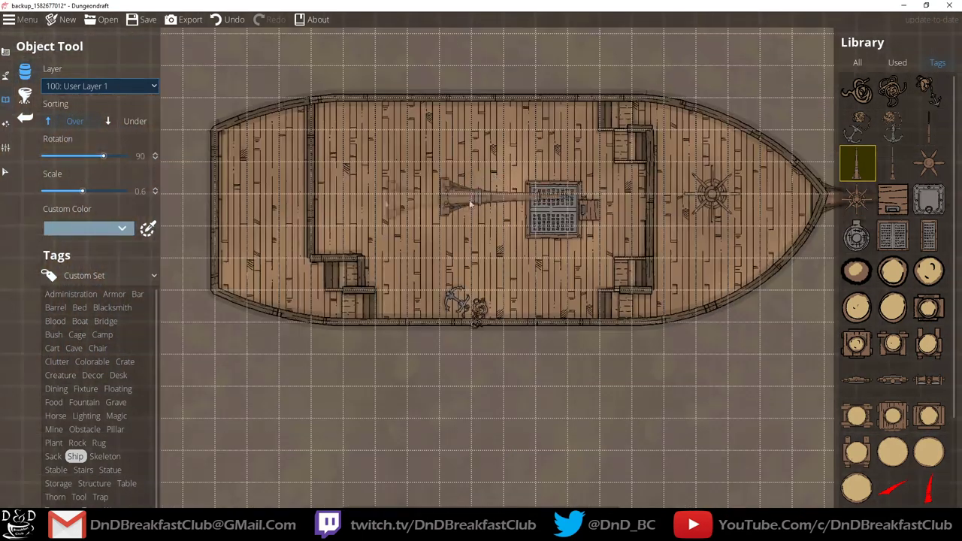
left_click(6, 148)
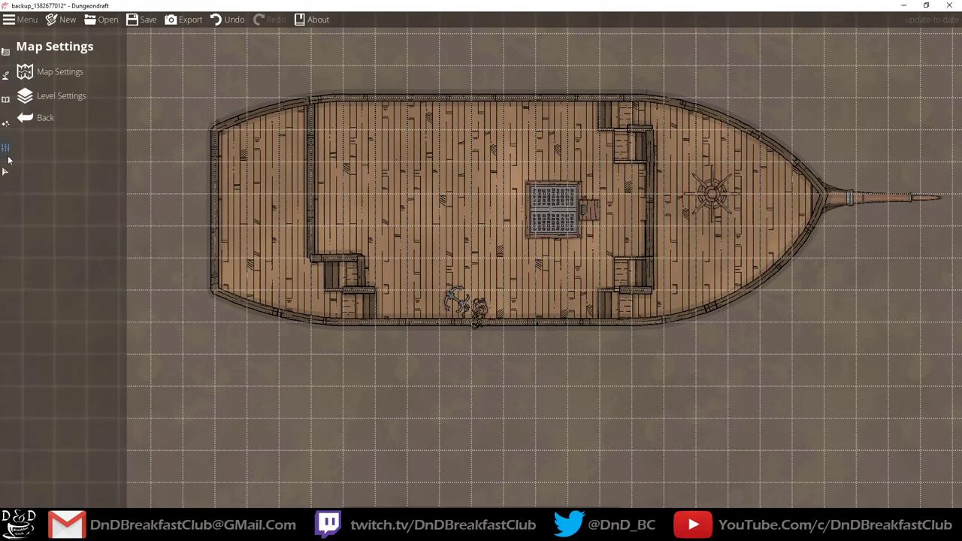
left_click_drag(437, 162, 494, 203)
scroll(500, 225, "down", 1)
scroll(500, 225, "up", 1)
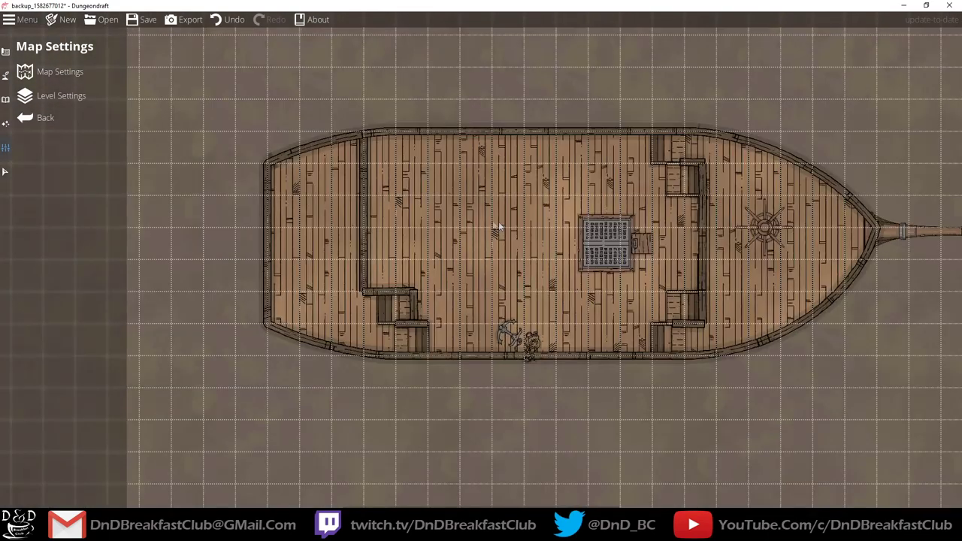
left_click(63, 72)
left_click(33, 96)
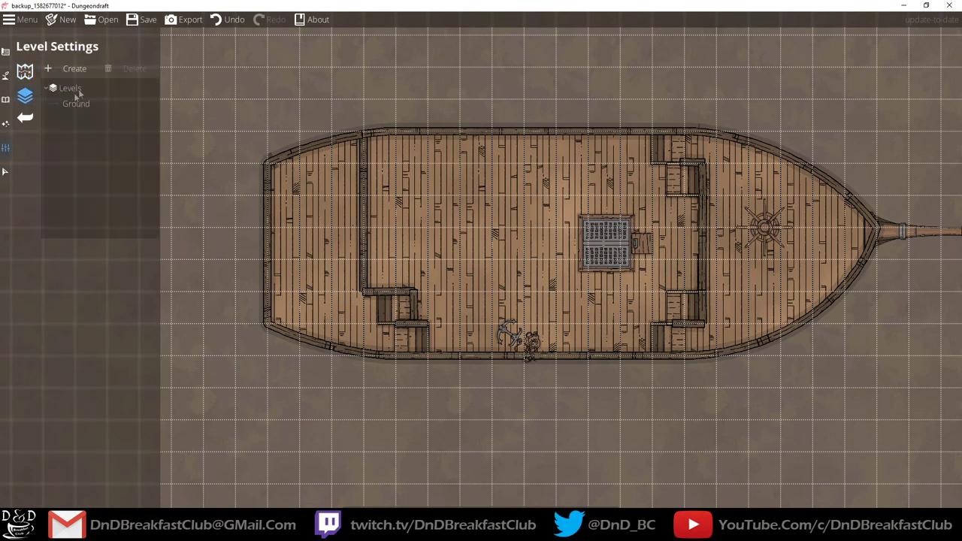
left_click(6, 102)
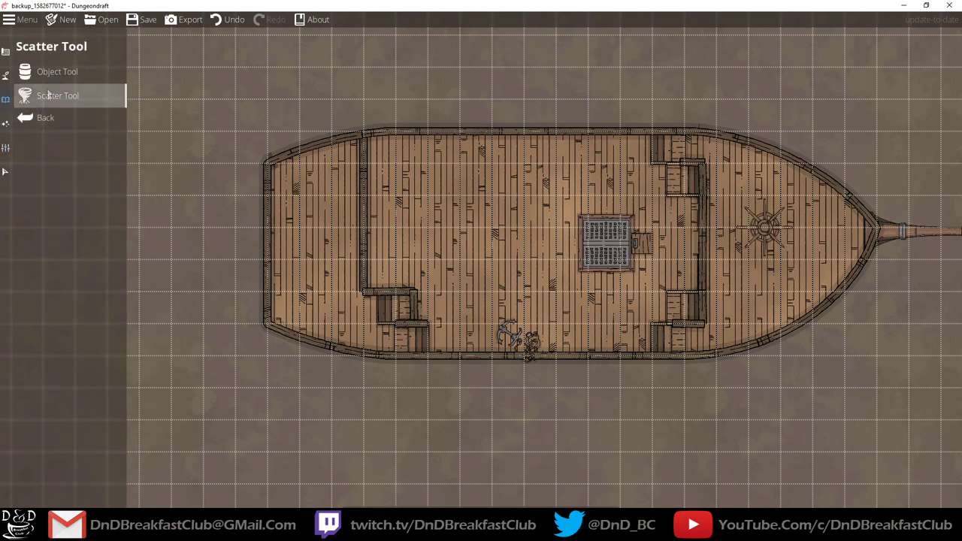
left_click(6, 124)
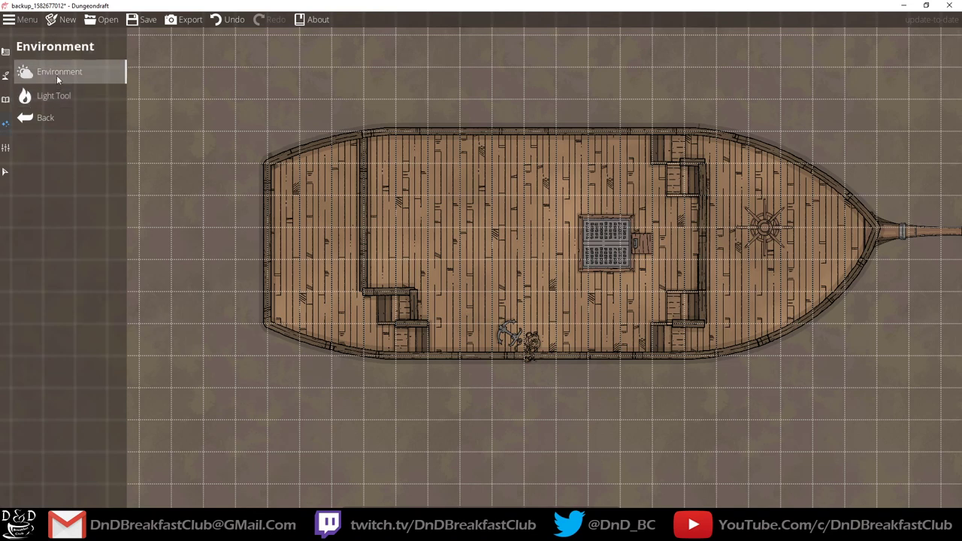
left_click(30, 76)
left_click(27, 96)
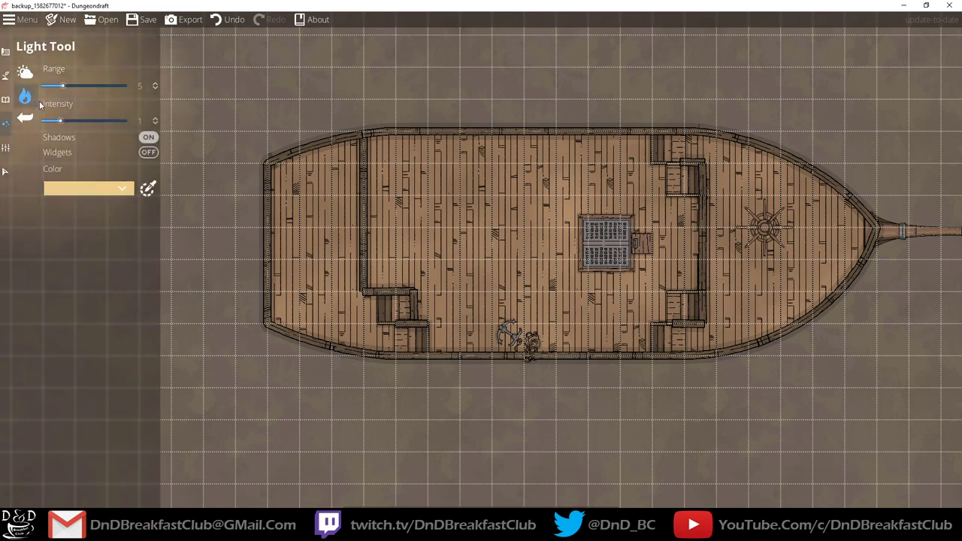
left_click(6, 50)
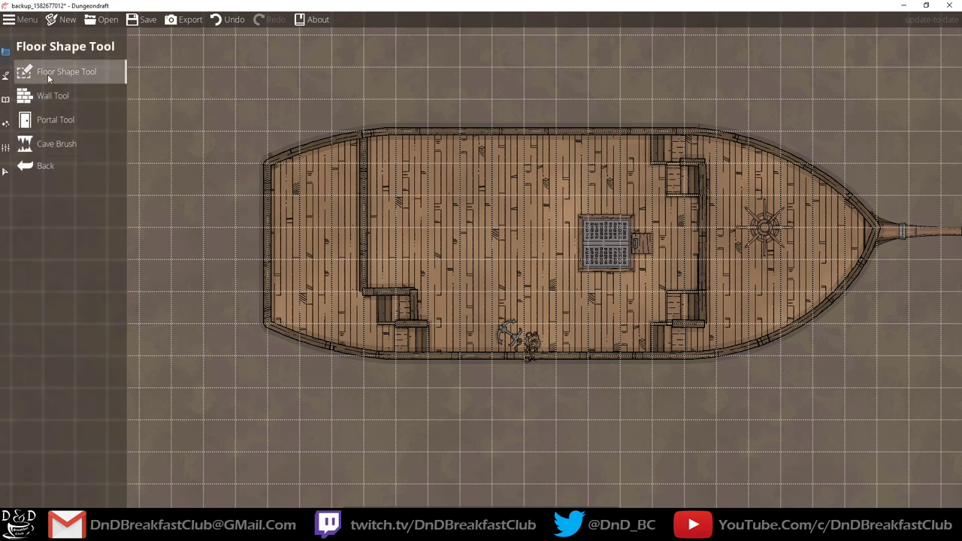
left_click(50, 73)
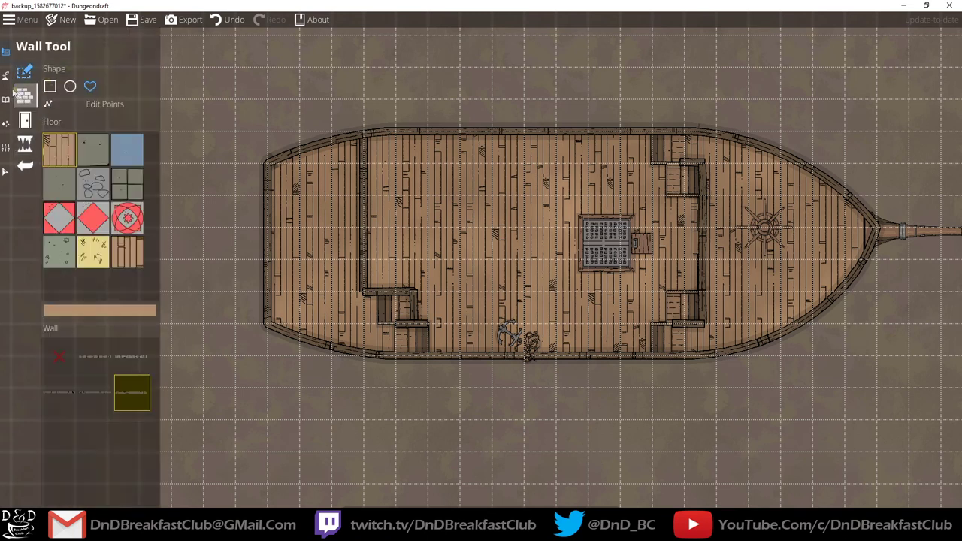
left_click(6, 52)
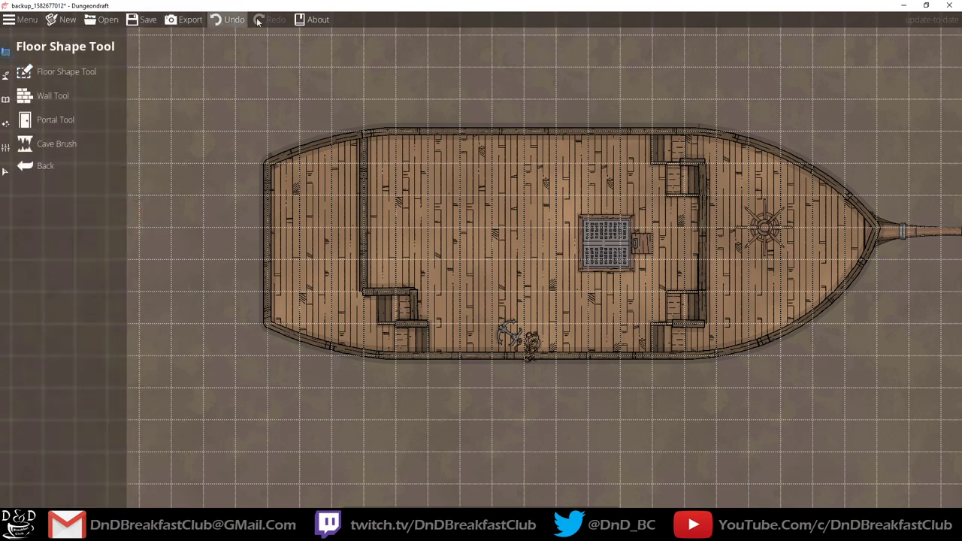
left_click(6, 76)
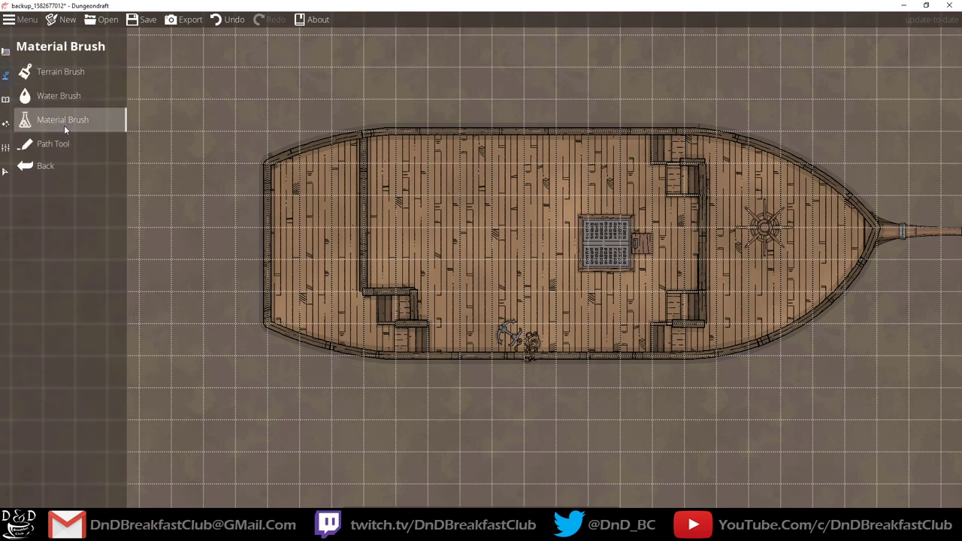
left_click(57, 145)
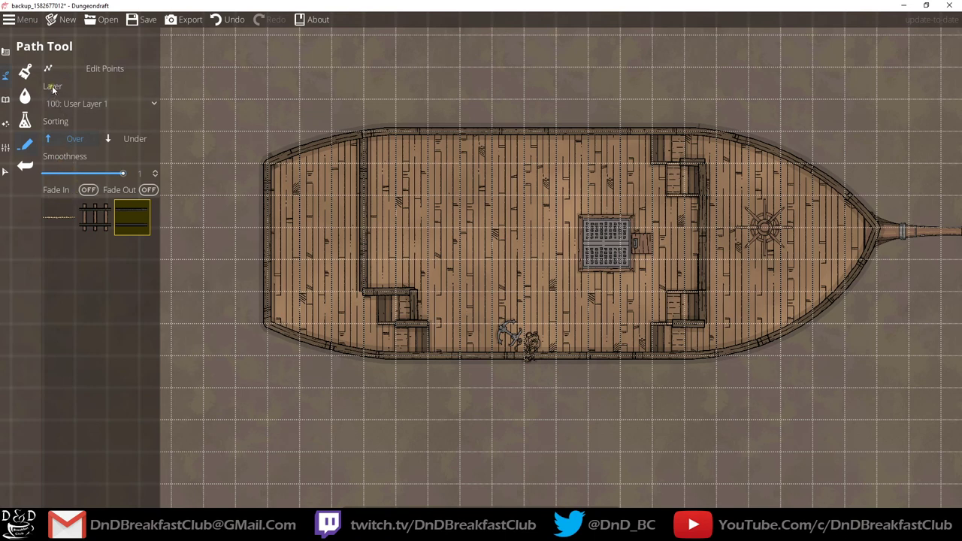
left_click(25, 95)
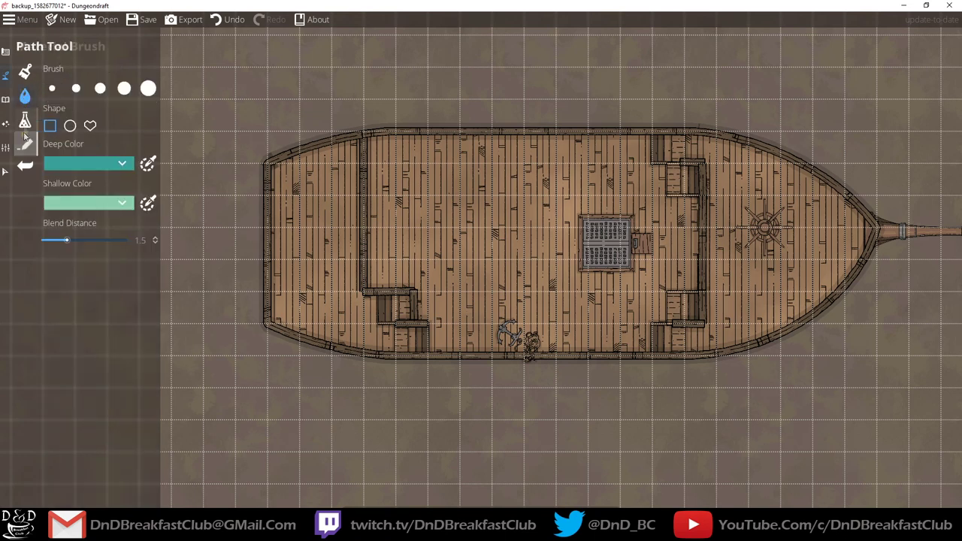
left_click(27, 143)
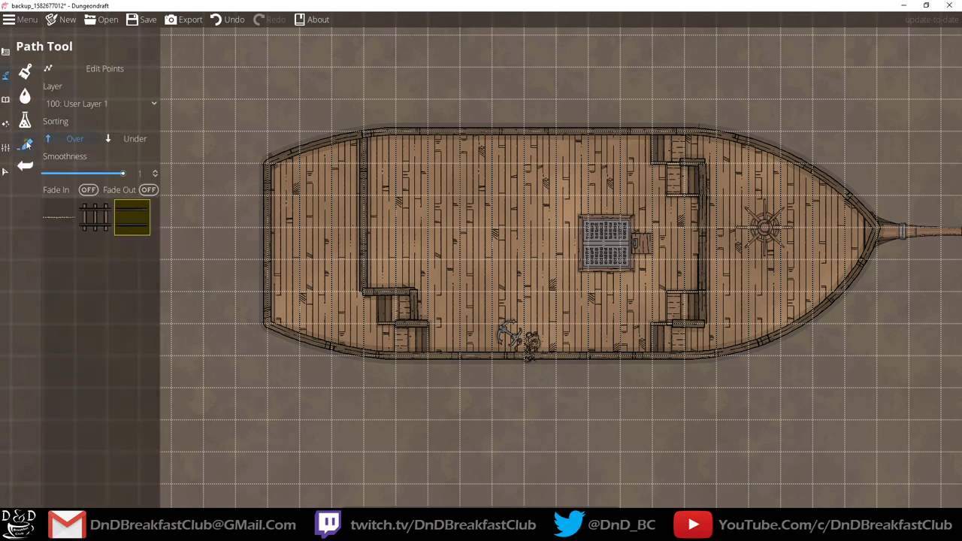
left_click(25, 71)
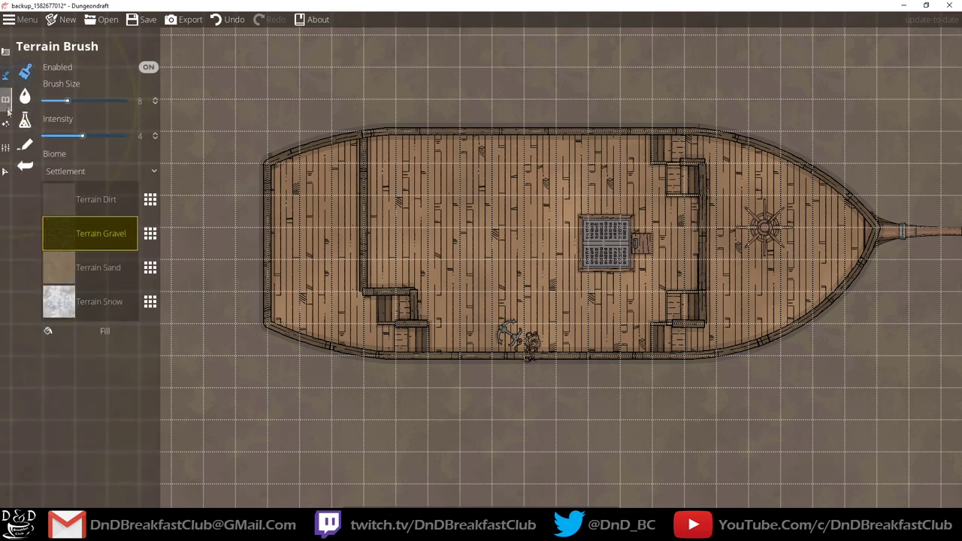
left_click(6, 103)
left_click(7, 123)
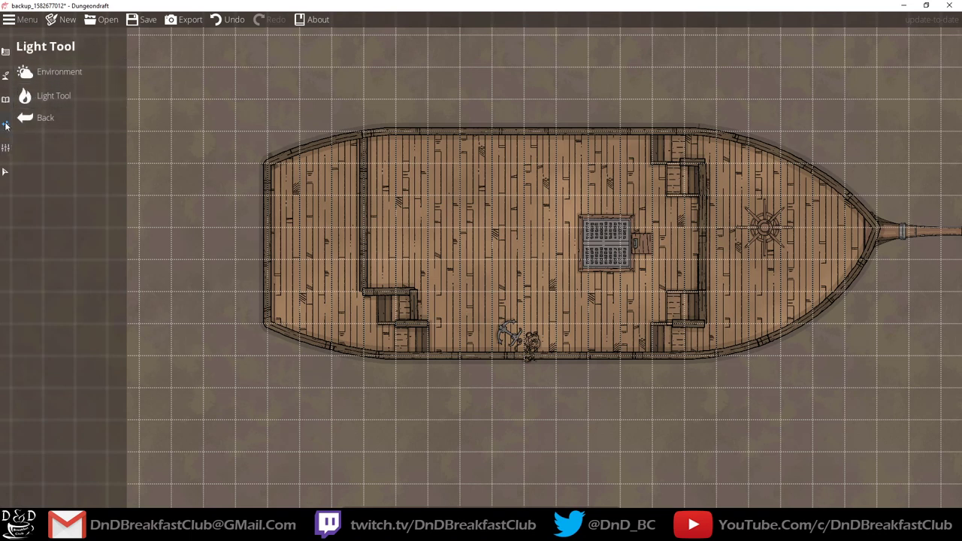
Make the map's grid lines fainter by setting the grid color's alpha to 41 in the map settings.
mouse_move(6, 148)
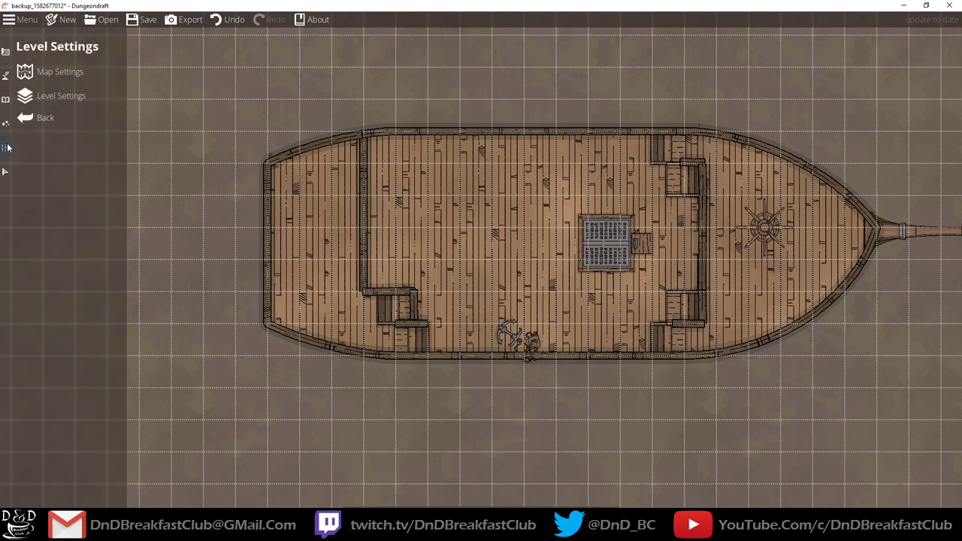
left_click(56, 72)
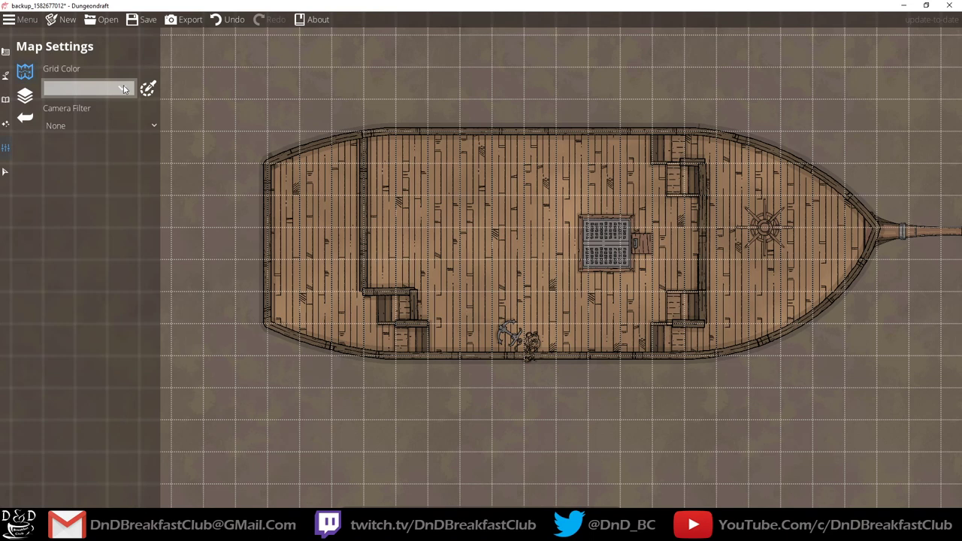
left_click(124, 89)
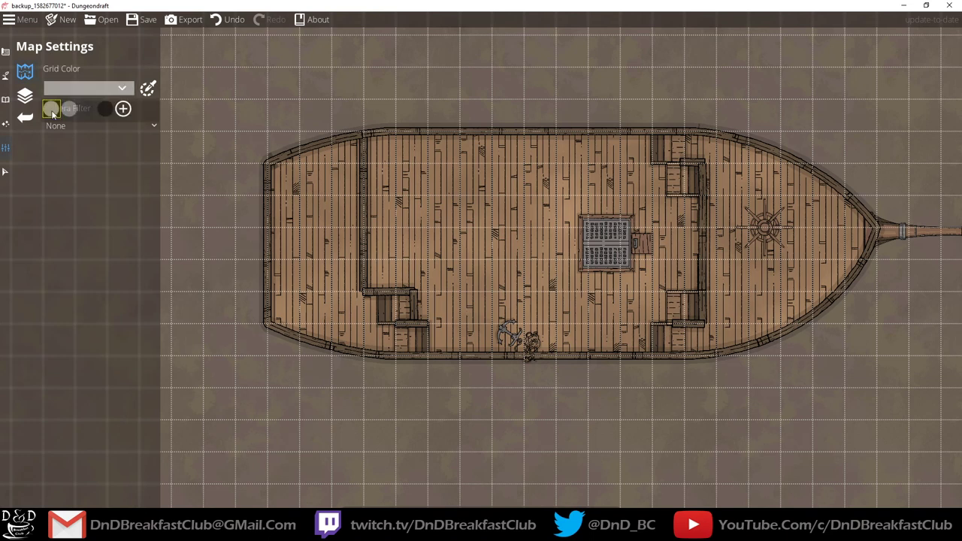
left_click(148, 89)
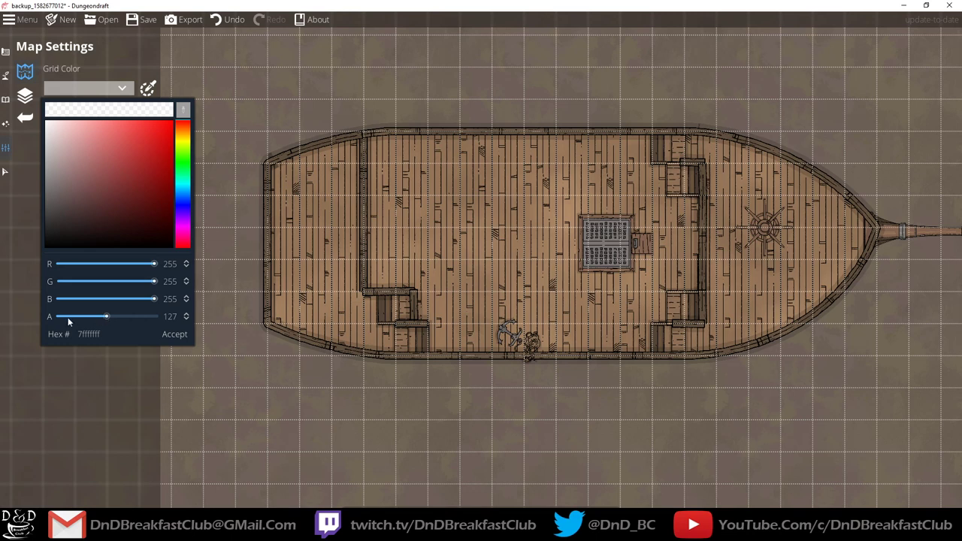
left_click_drag(110, 319, 75, 319)
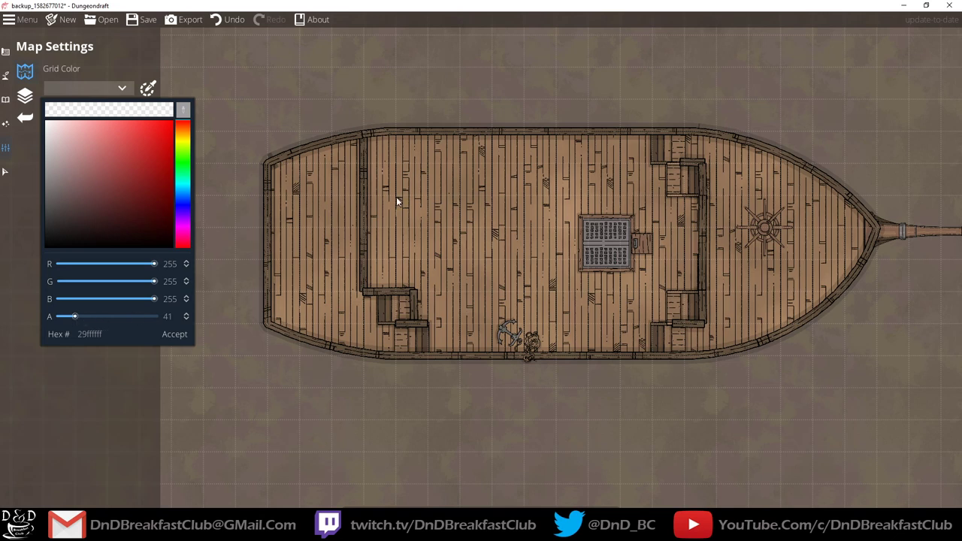
left_click(178, 335)
left_click_drag(479, 206, 546, 233)
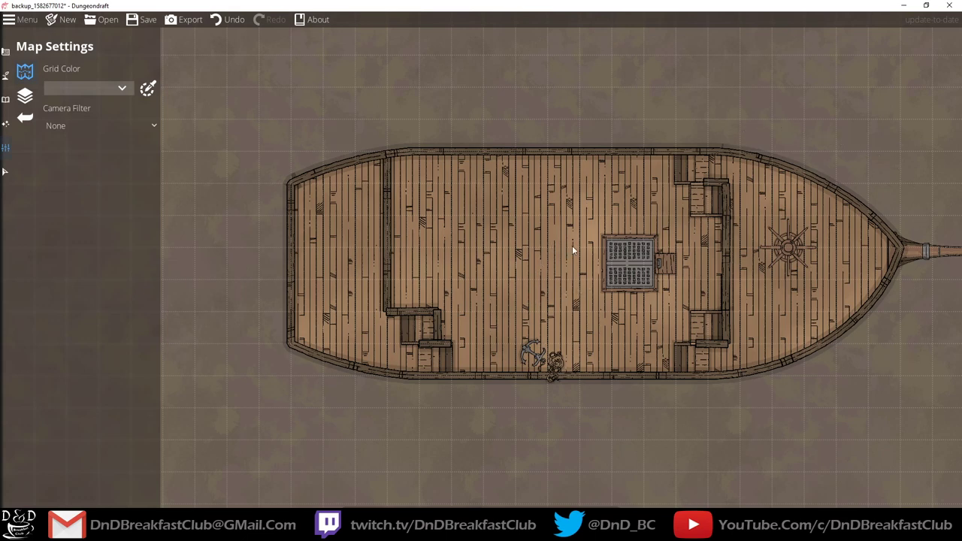
scroll(572, 245, "up", 5)
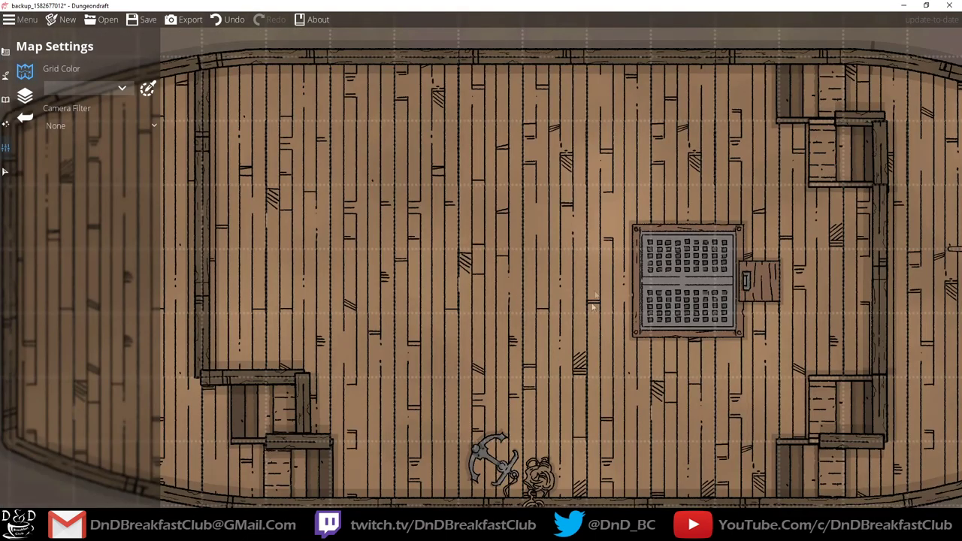
scroll(597, 270, "down", 5)
scroll(563, 223, "up", 3)
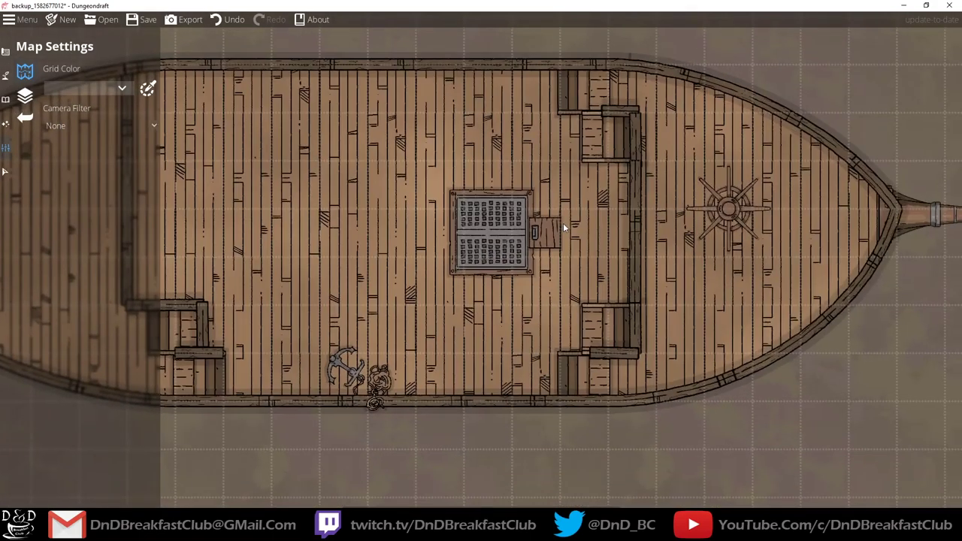
left_click_drag(408, 220, 554, 220)
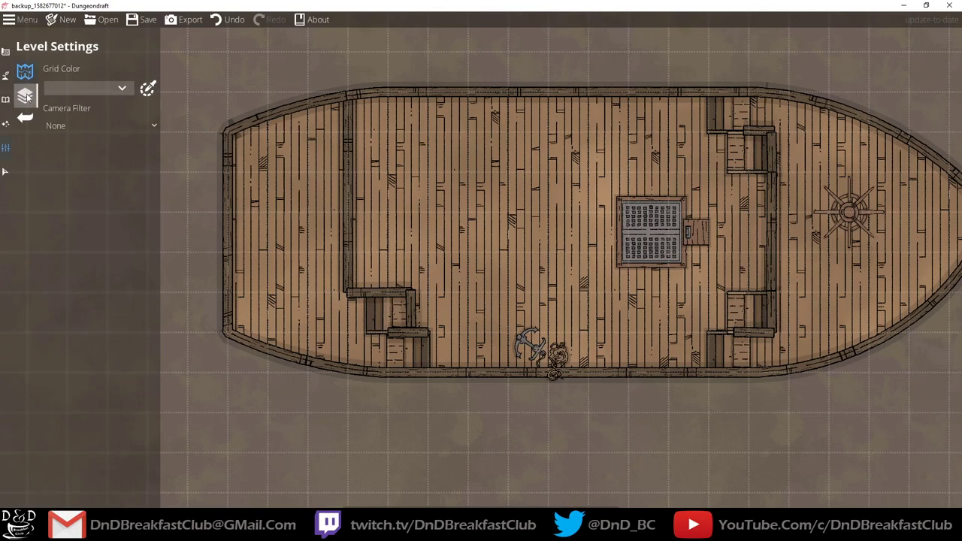
scroll(579, 218, "down", 2)
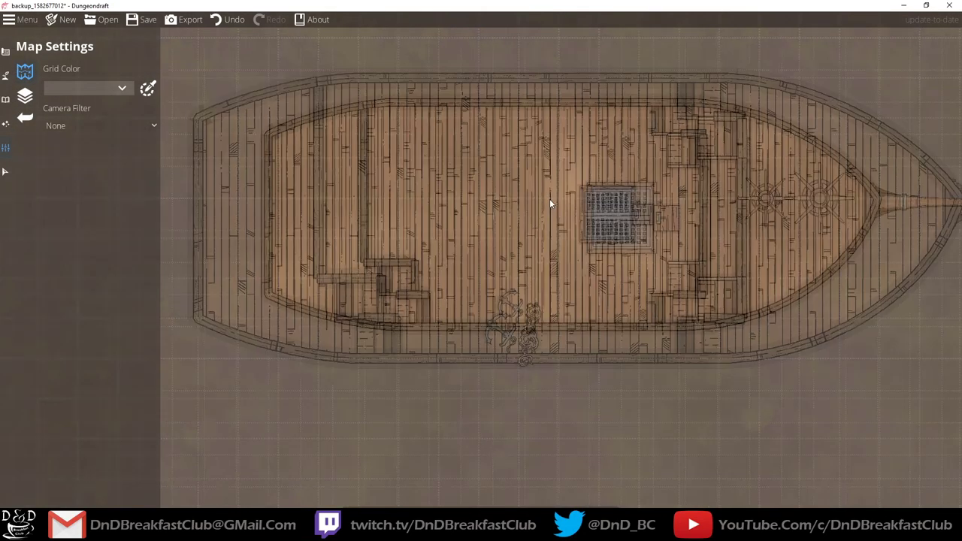
left_click(6, 76)
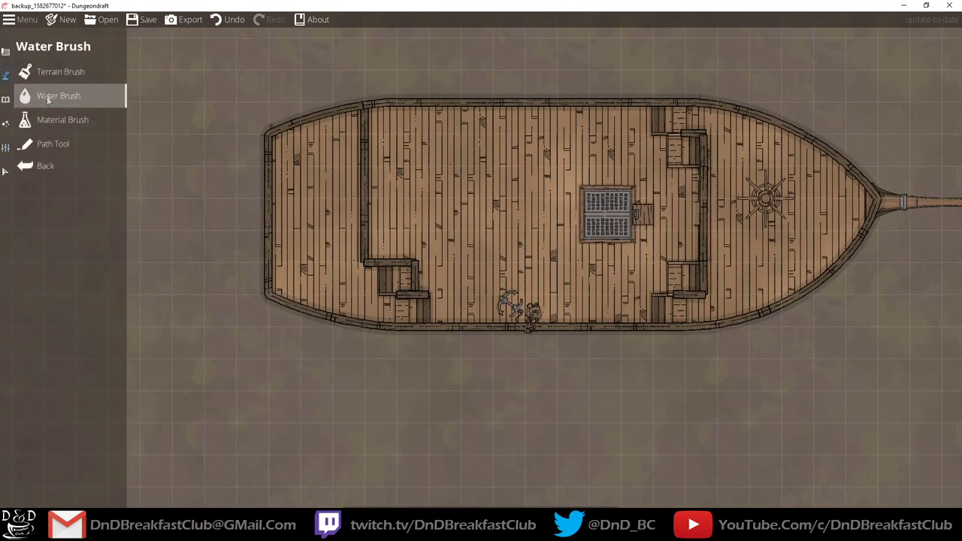
left_click(5, 51)
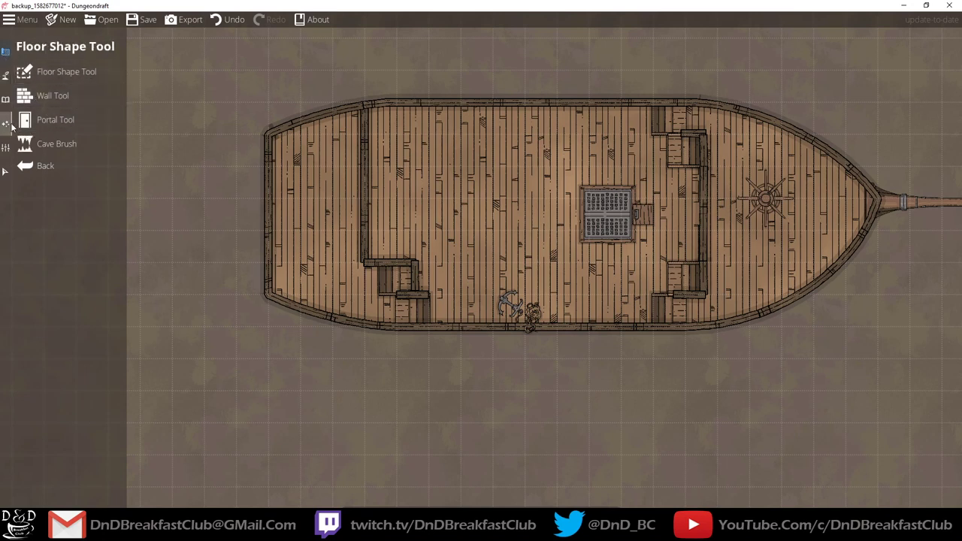
Filter the Object Tool's library to the objects tagged Boat.
mouse_move(5, 99)
left_click(44, 82)
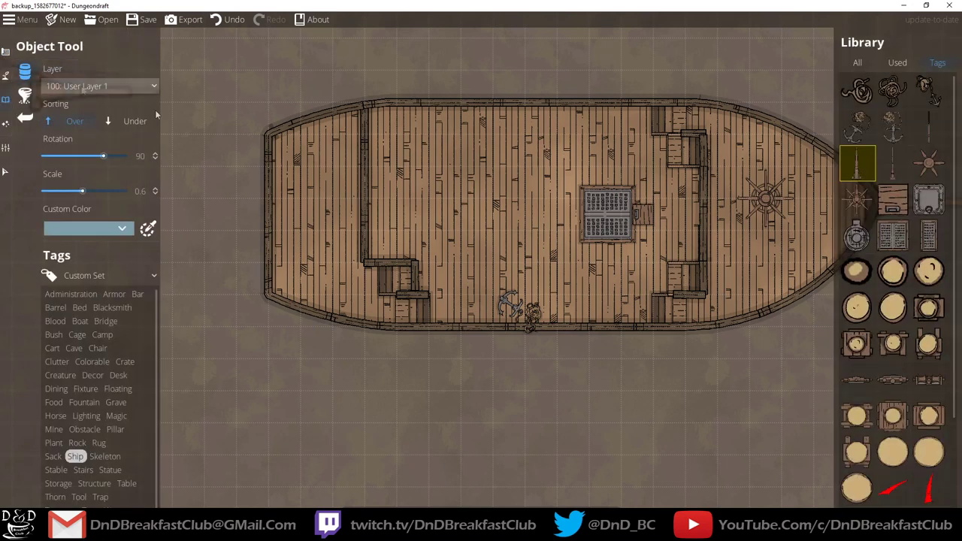
left_click(927, 334)
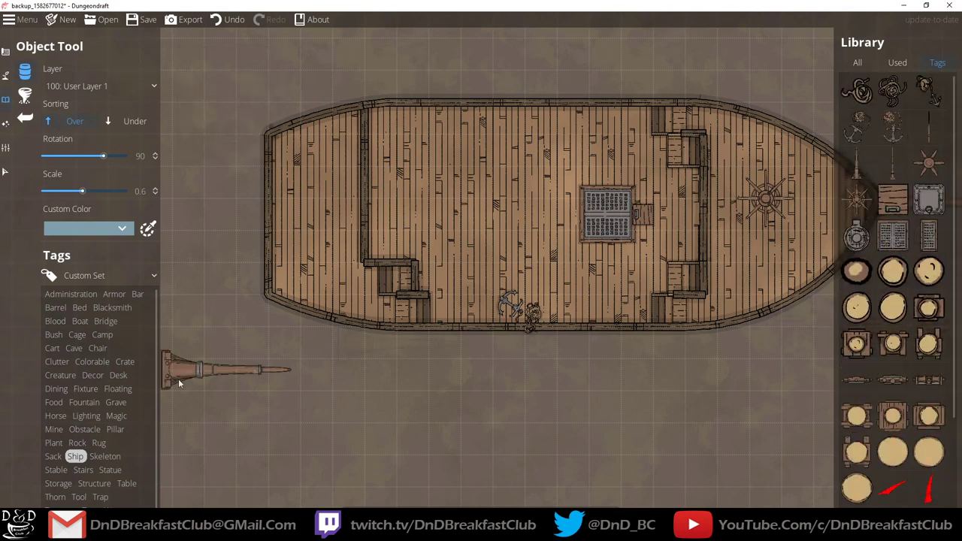
scroll(87, 410, "down", 1)
scroll(87, 409, "up", 1)
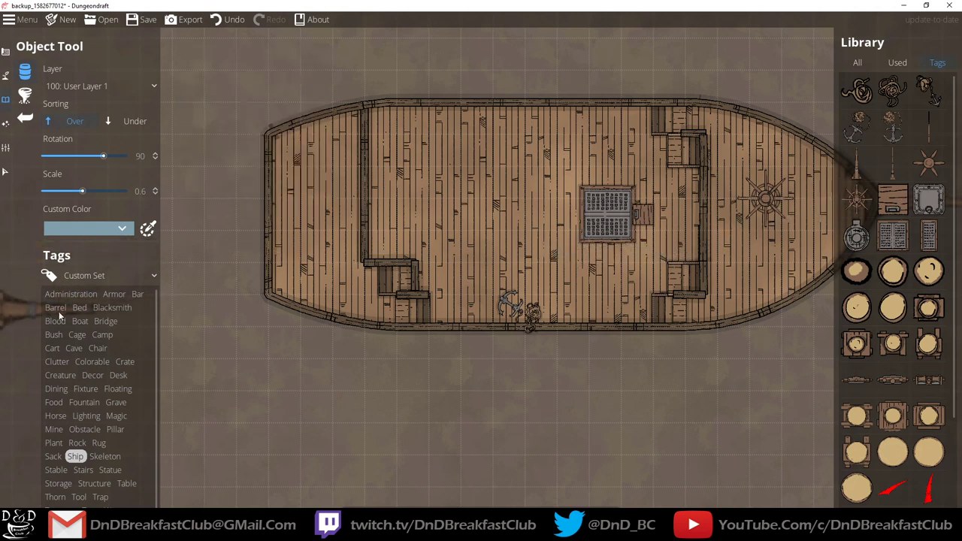
left_click(54, 349)
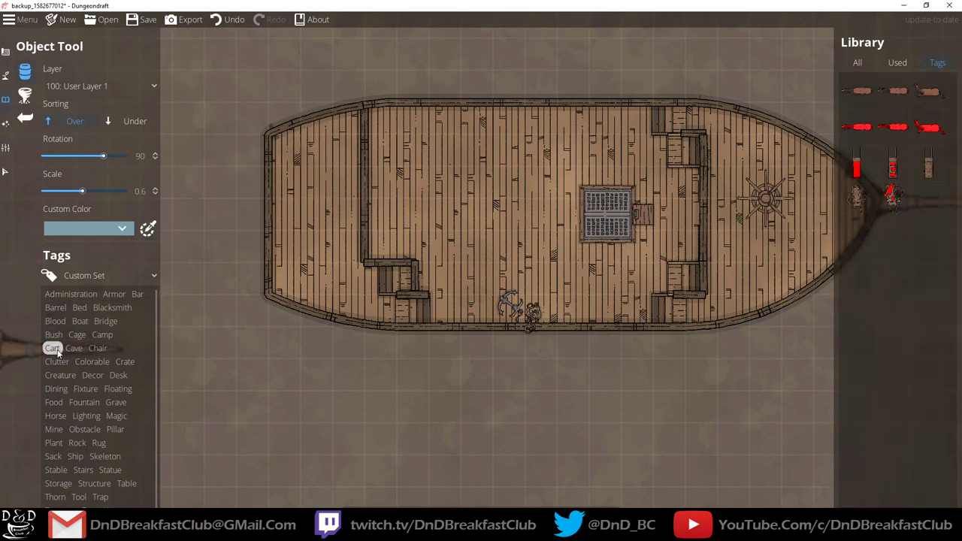
left_click(81, 350)
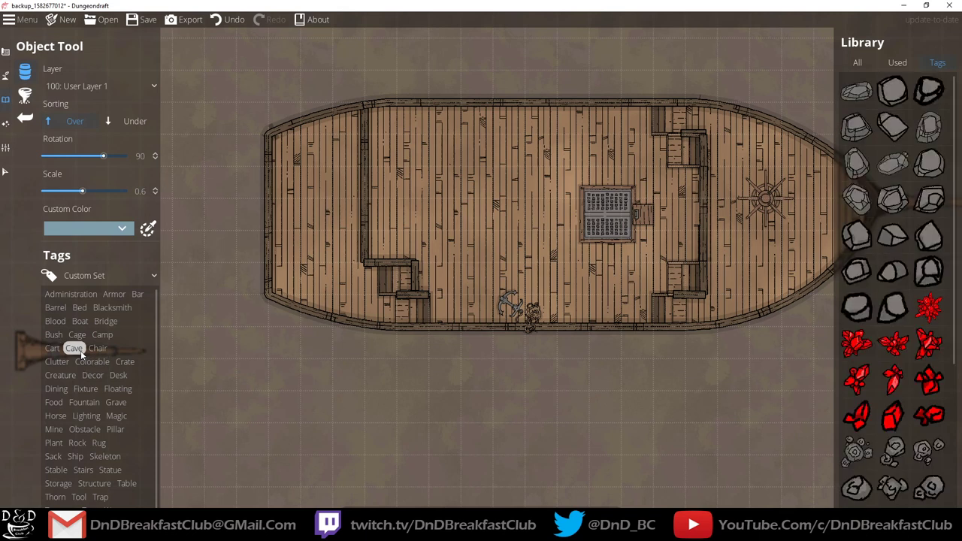
left_click(80, 322)
Place two small tilted rowboats at 0.6 scale on the main deck, one along each hull wall, level with the grating.
left_click(929, 127)
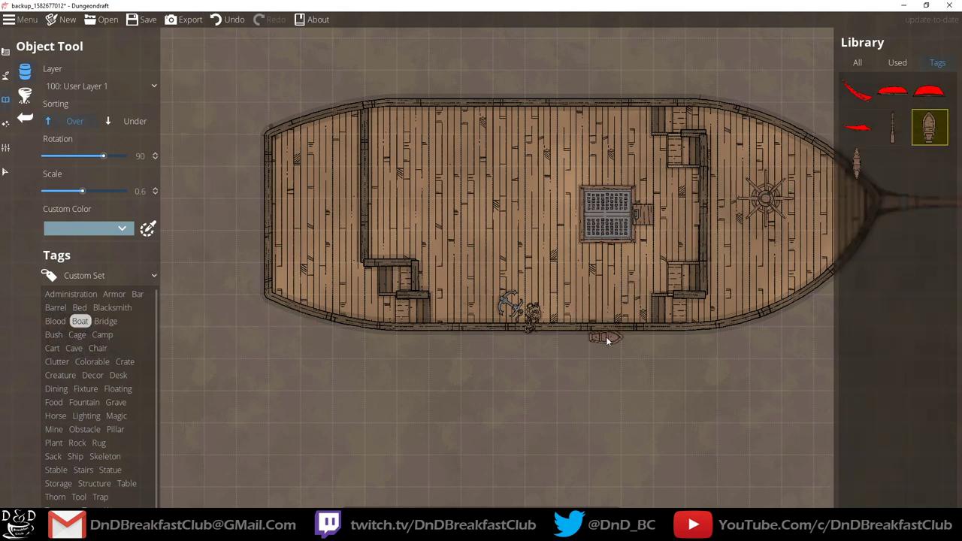
left_click(607, 340)
scroll(613, 321, "down", 1)
left_click(611, 319)
scroll(610, 132, "up", 2)
left_click(614, 117)
left_click(890, 129)
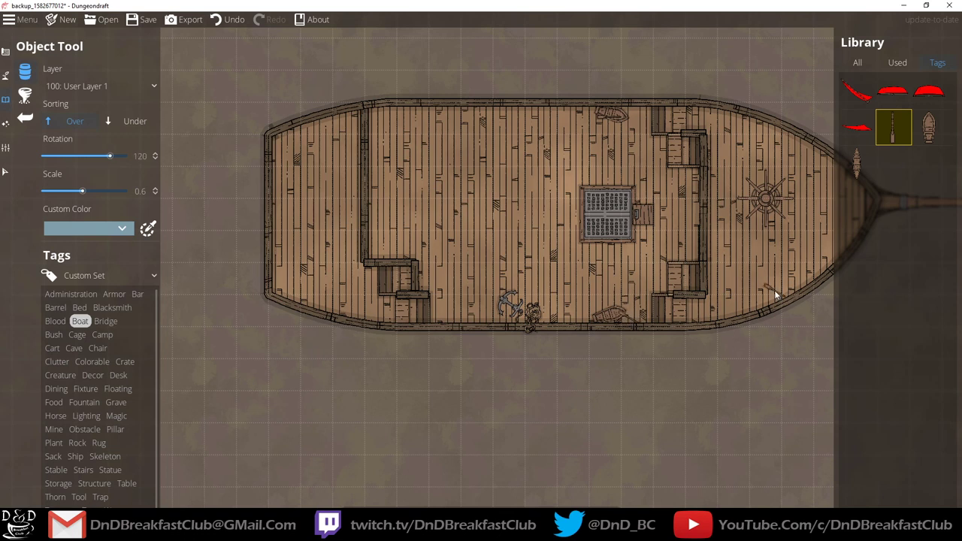
left_click(930, 91)
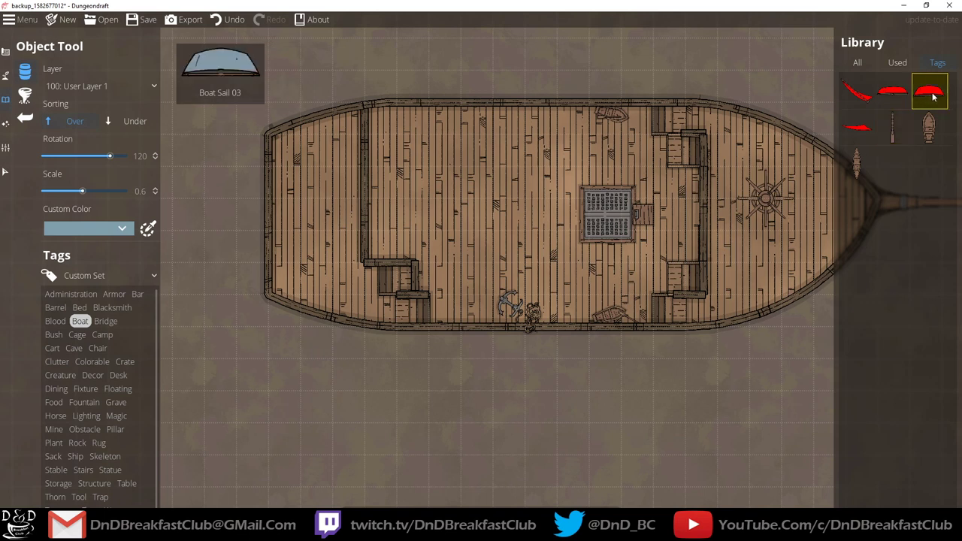
scroll(601, 190, "down", 2)
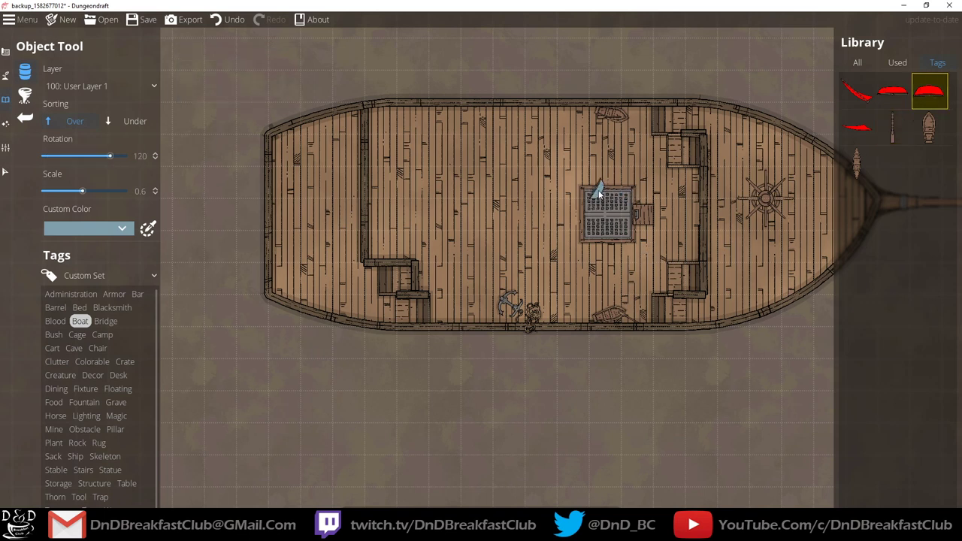
Prepare the narrow curved boat sail at scale 4 on layer 700: Above Walls, with its custom color's alpha at 46.
left_click(858, 91)
scroll(536, 200, "up", 15)
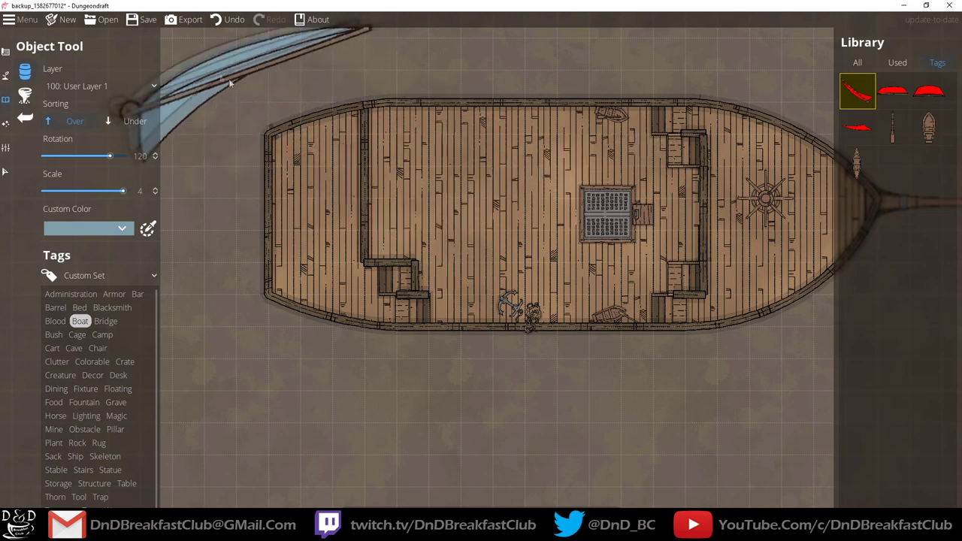
left_click(138, 91)
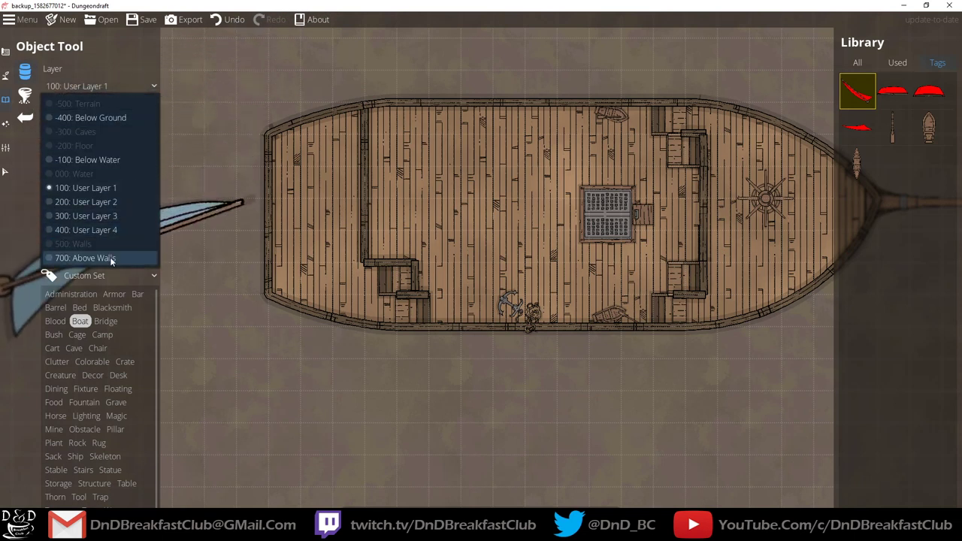
left_click(143, 255)
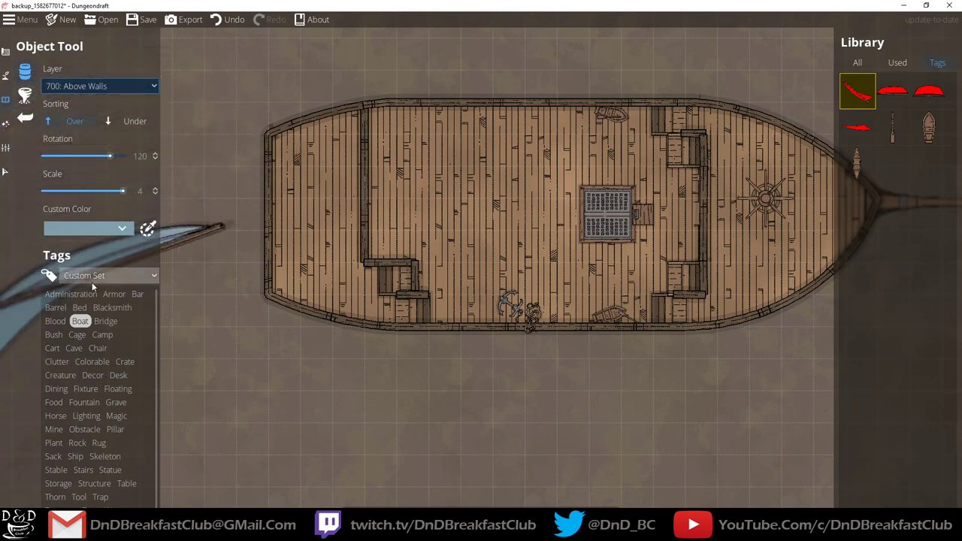
left_click(146, 231)
left_click_drag(153, 456, 75, 457)
Place the translucent curved sail at rotation 0, with its mast between the hatch and the bow deck and its boom reaching over the hull wall.
scroll(472, 209, "down", 2)
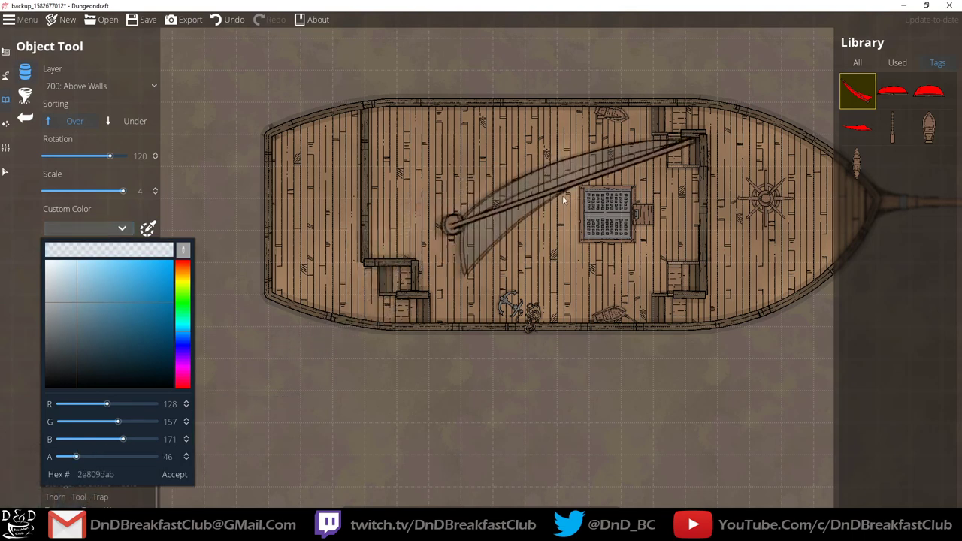
scroll(530, 191, "down", 7)
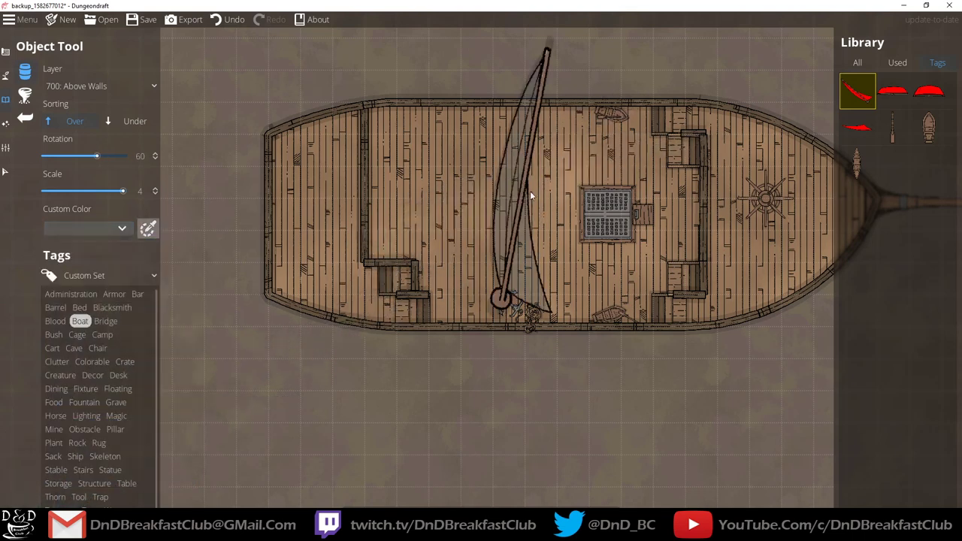
scroll(526, 190, "down", 1)
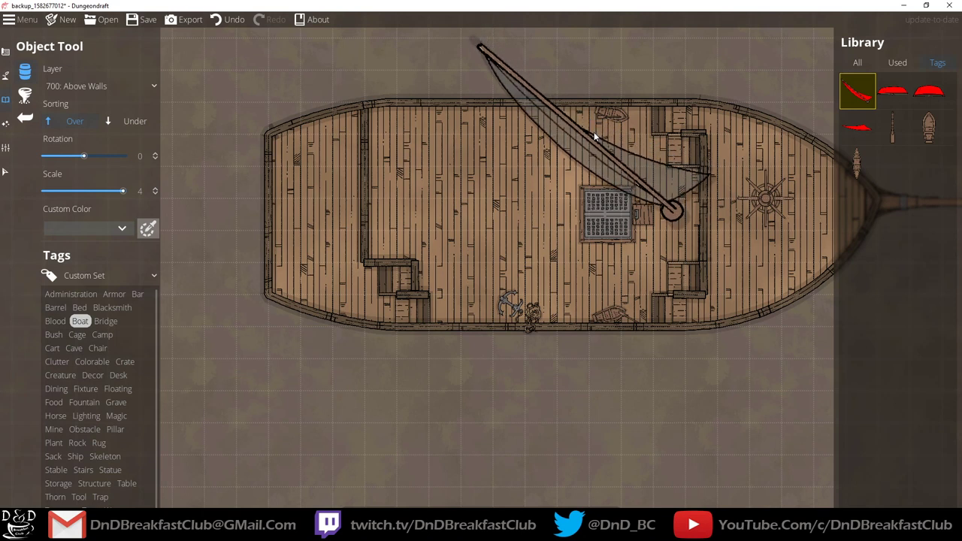
left_click(594, 134)
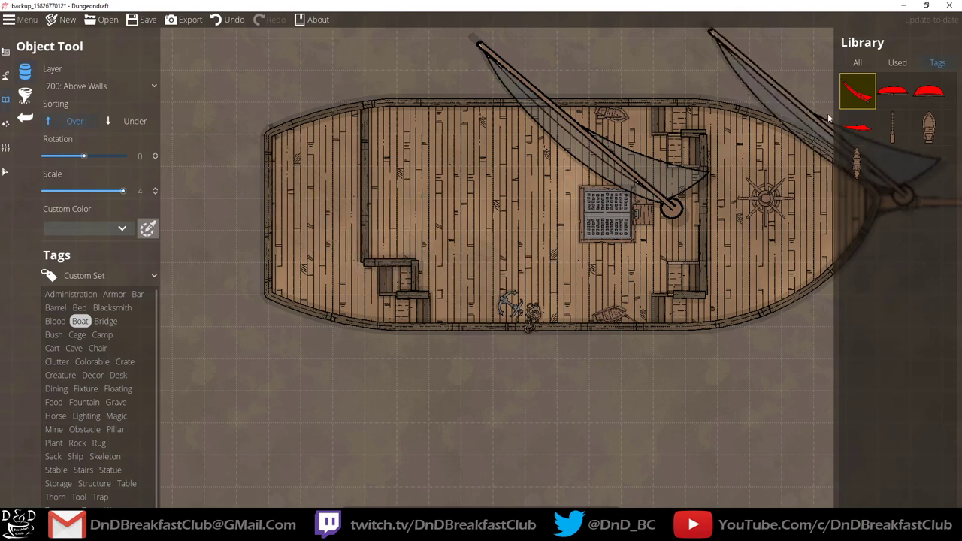
Undo the curved sail and place the large masted sail at rotation -120, scale 4, diagonally across the main deck with its mast beside the grating.
left_click(893, 91)
scroll(518, 216, "up", 1)
scroll(502, 180, "up", 7)
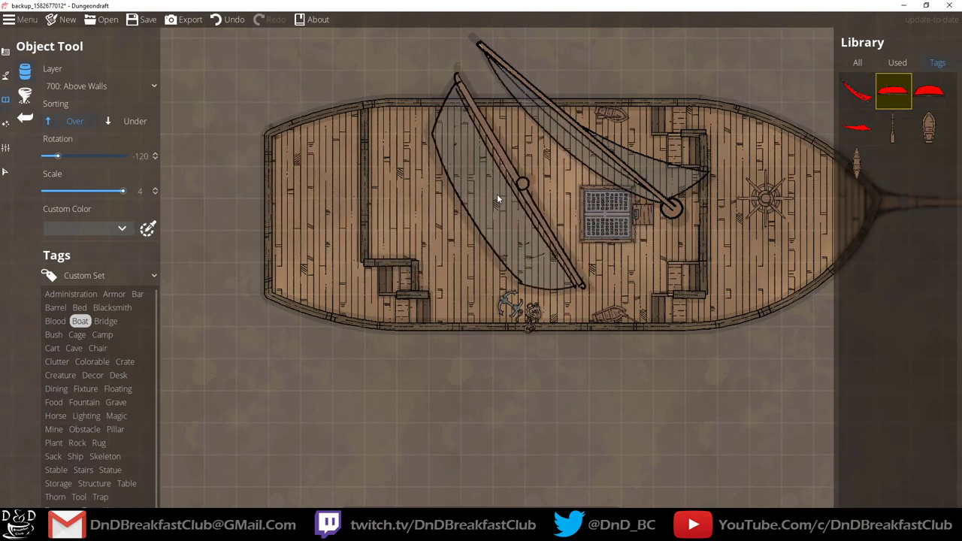
scroll(497, 194, "up", 1)
key("ctrl+z")
scroll(511, 196, "down", 1)
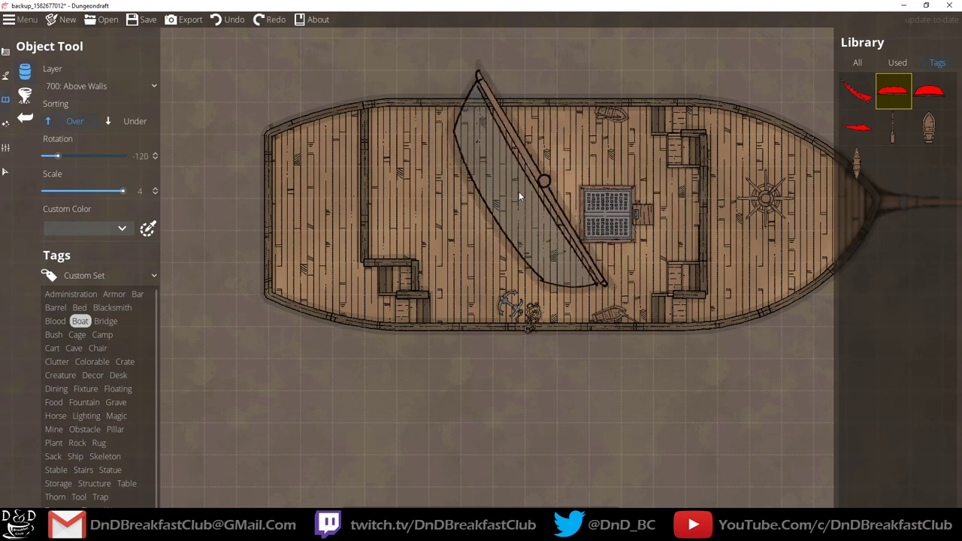
scroll(533, 200, "down", 2)
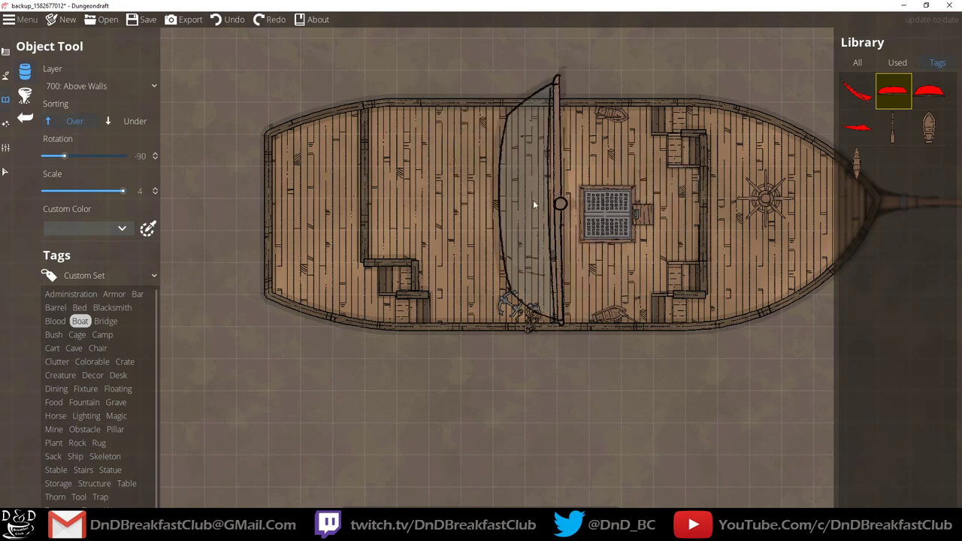
scroll(533, 201, "up", 2)
left_click(530, 211)
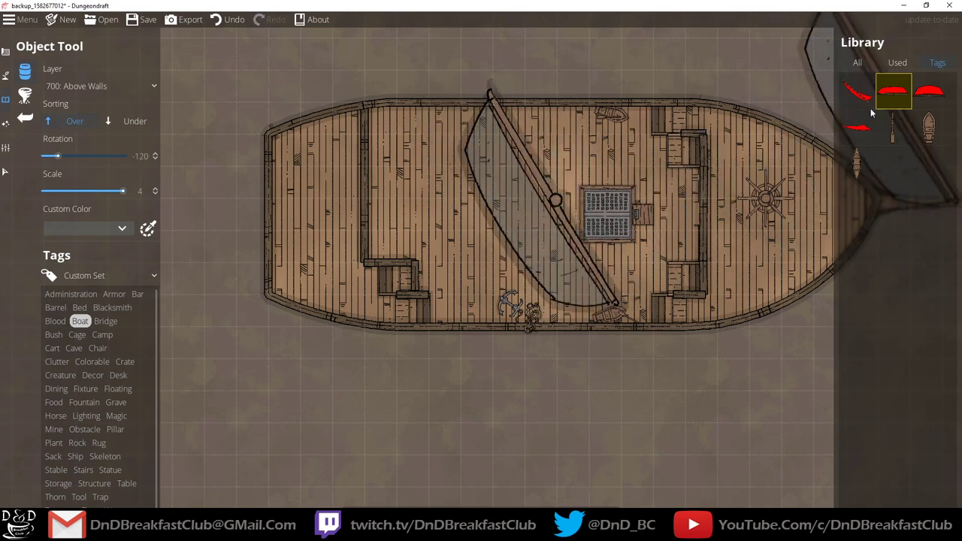
Place two of the smaller mastless sails at rotation -120, one near the stern stairs and one between the grating and bow stairs.
left_click(930, 101)
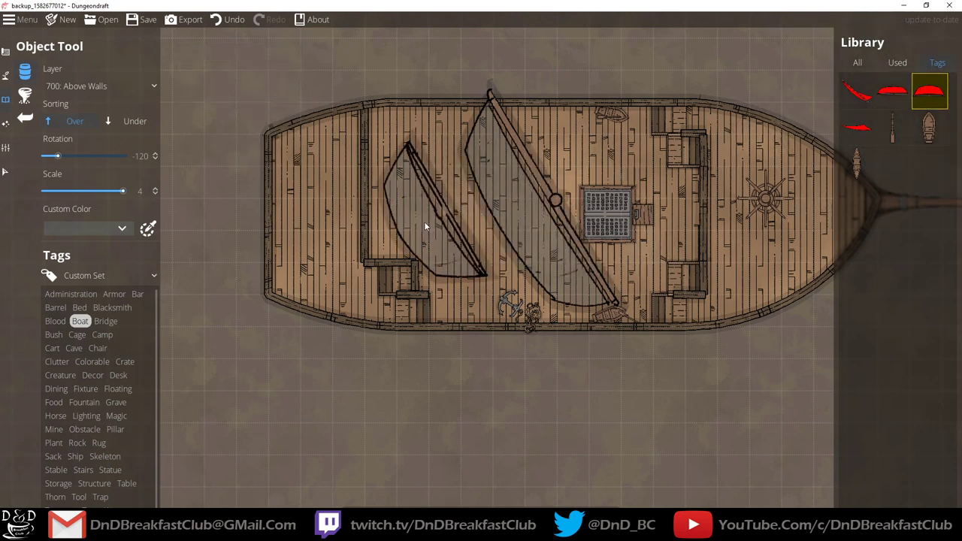
left_click(425, 217)
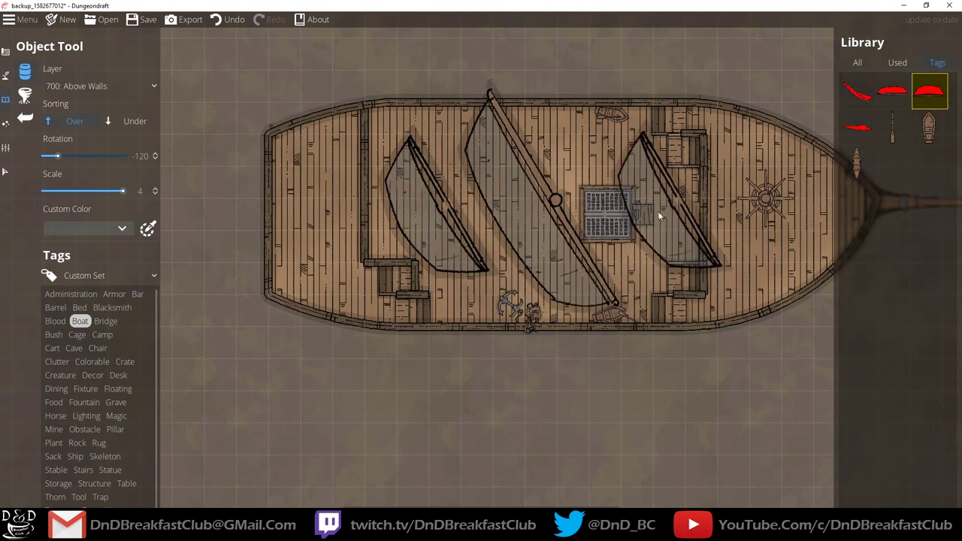
left_click(655, 206)
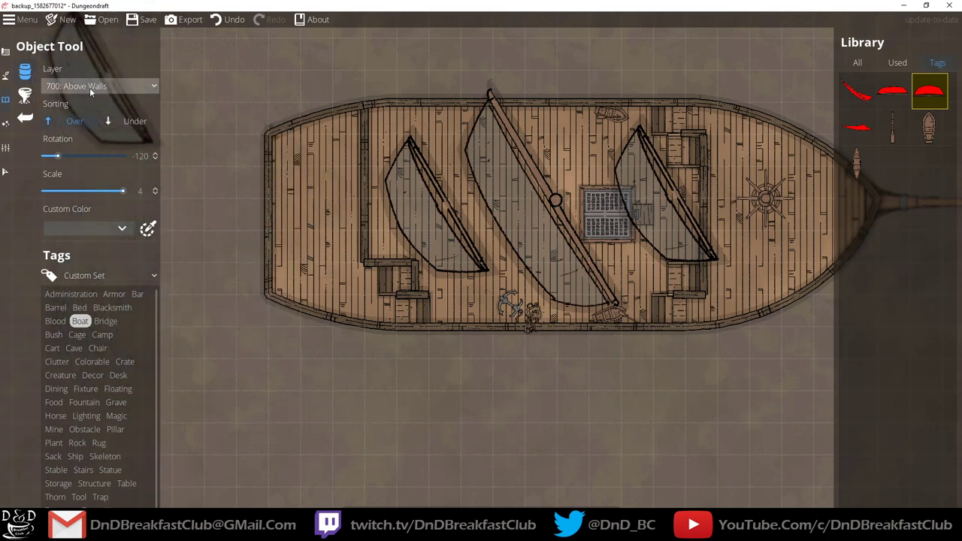
Set the Object Tool's layer to 400: User Layer 4 and select the small sail near the bow stairs.
left_click(151, 86)
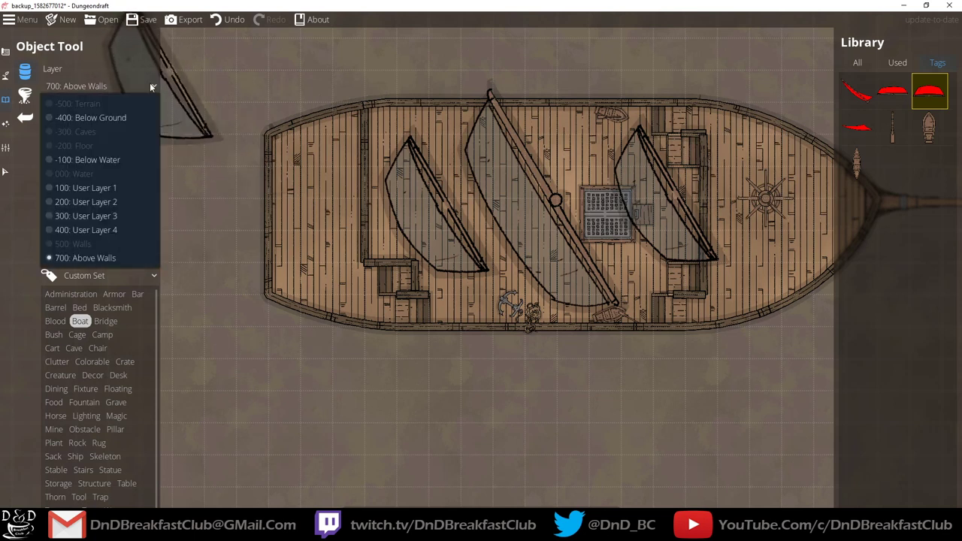
left_click(101, 230)
left_click(6, 171)
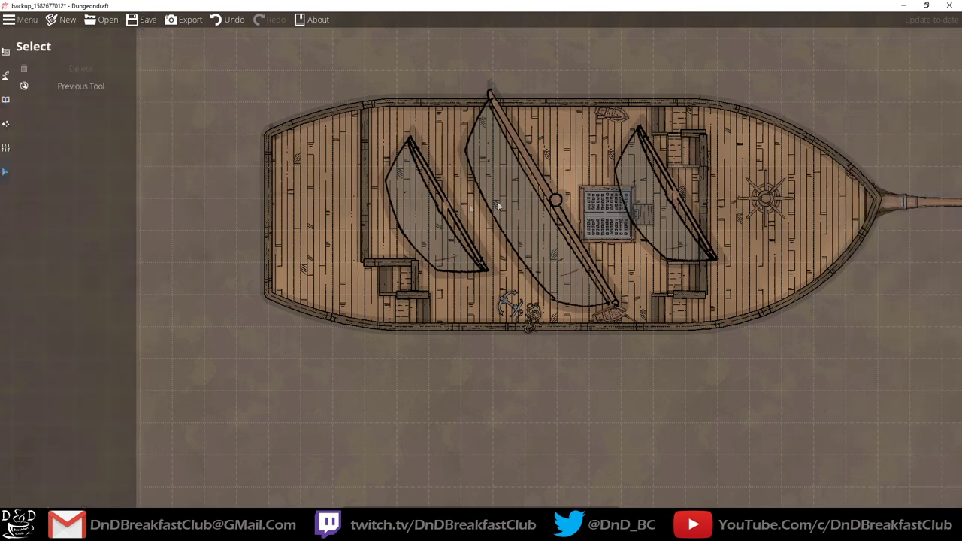
left_click(653, 192)
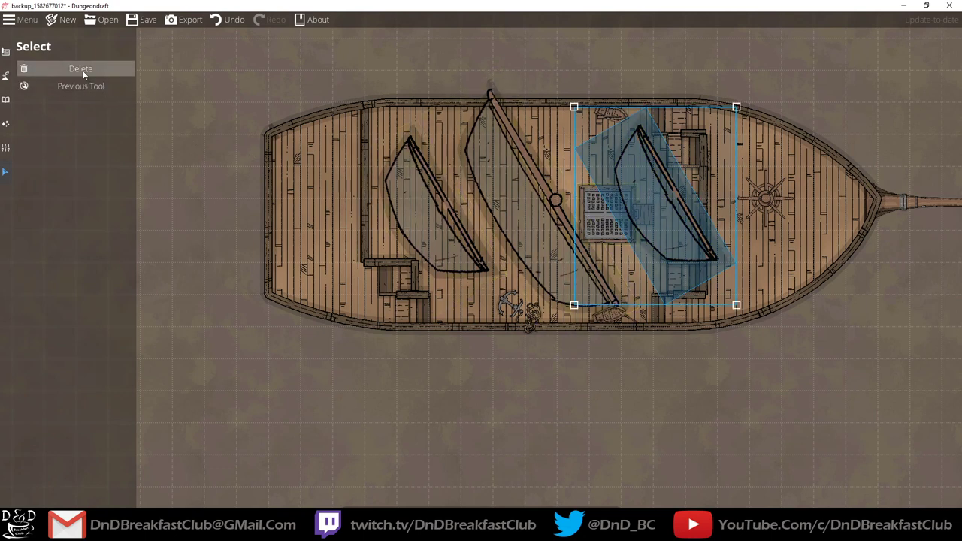
Create a new level above Ground and name it Sails.
left_click(5, 147)
left_click(53, 94)
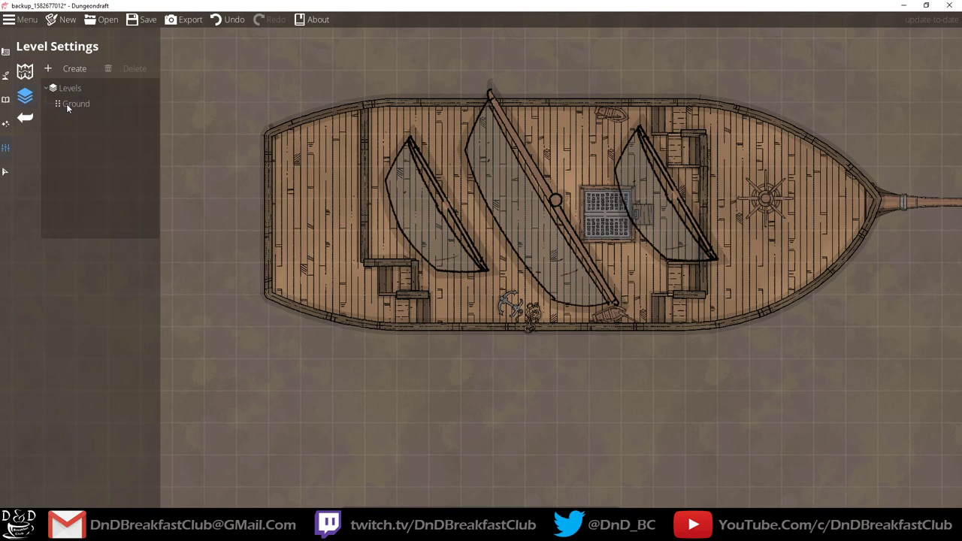
left_click(66, 71)
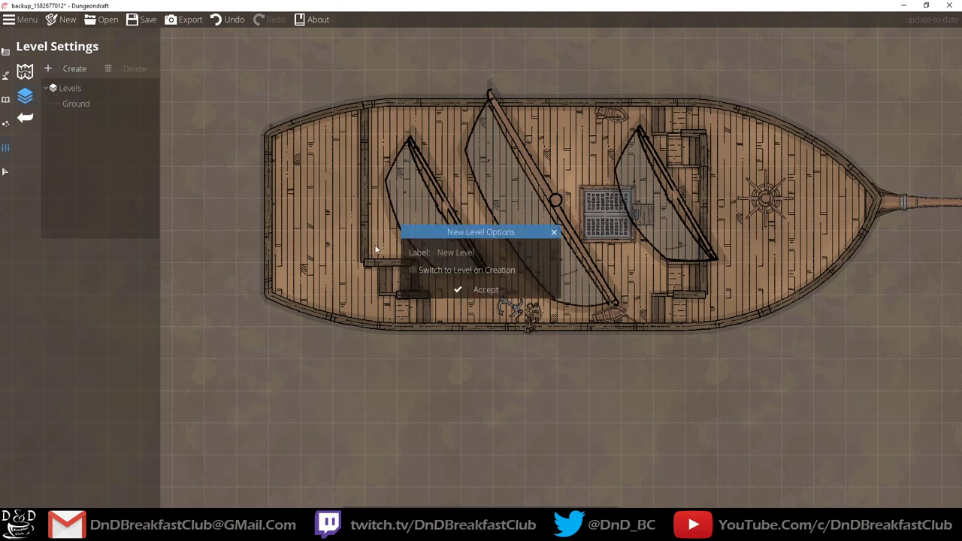
left_click(481, 286)
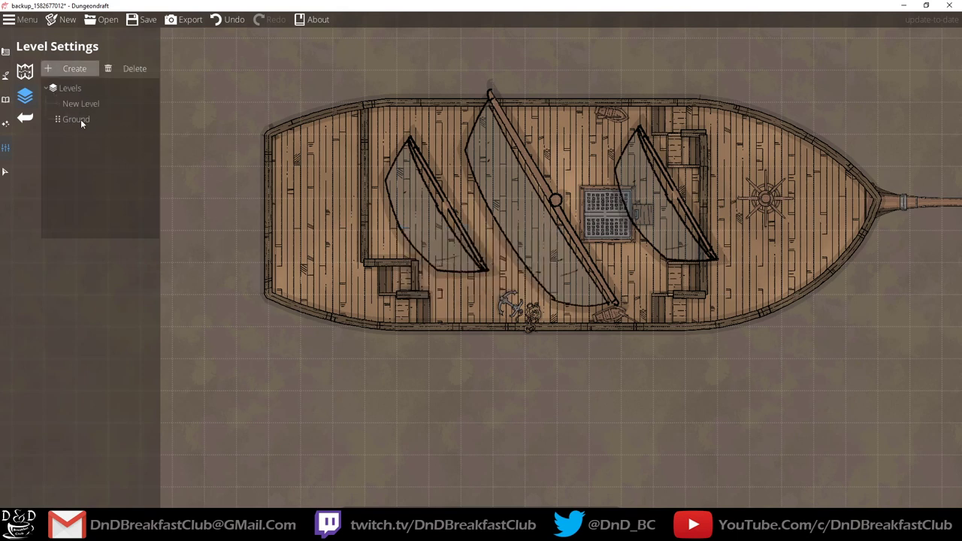
double_click(80, 104)
type("Sail")
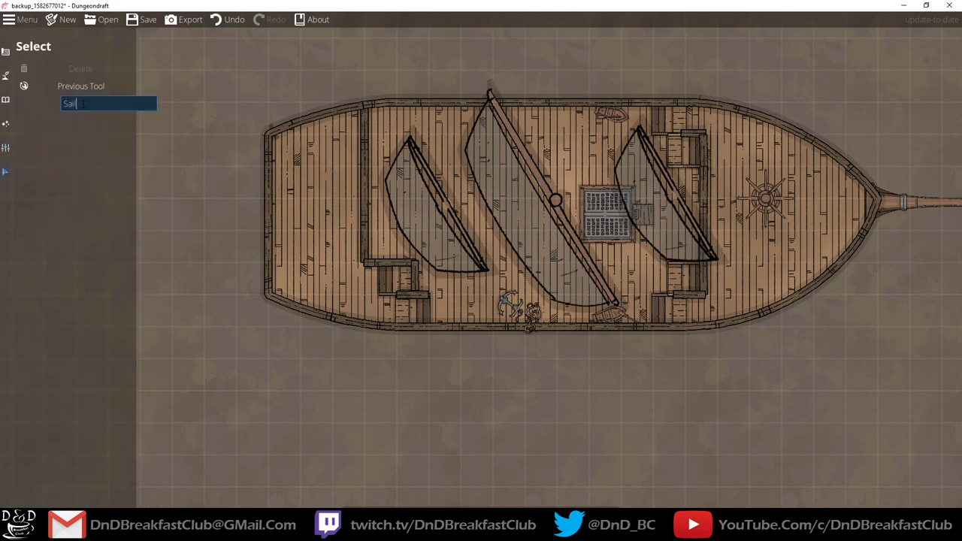
type("s")
key("Return")
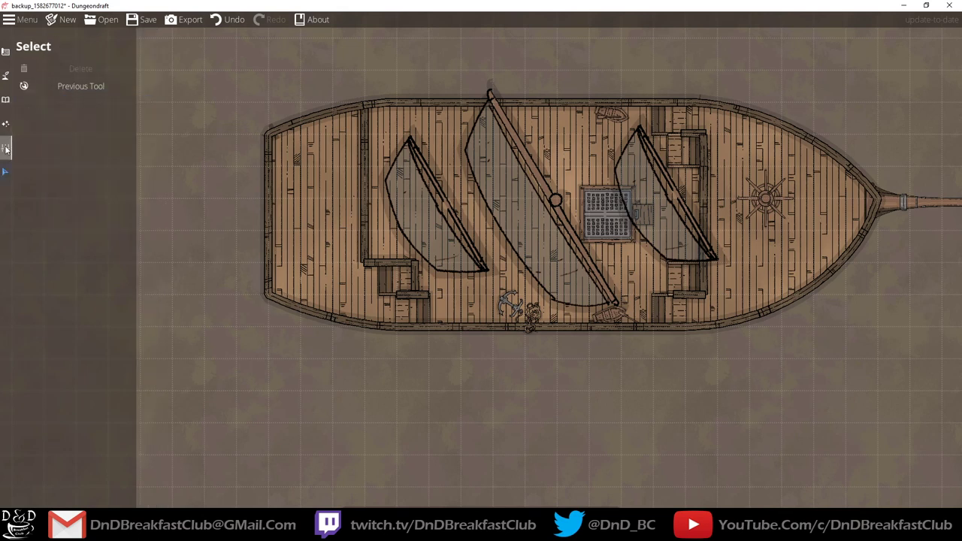
left_click(6, 150)
left_click(65, 94)
double_click(98, 98)
left_click(58, 108)
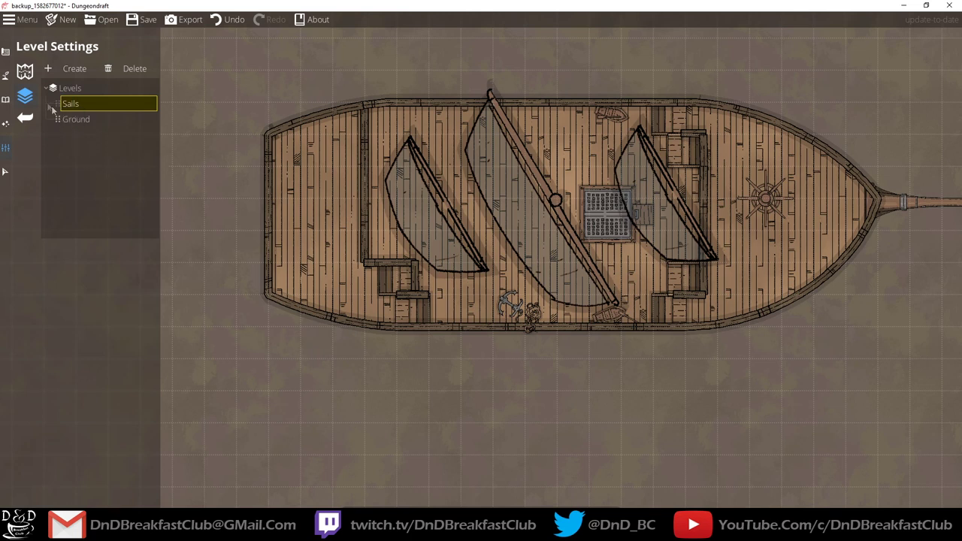
left_click(9, 99)
left_click(57, 71)
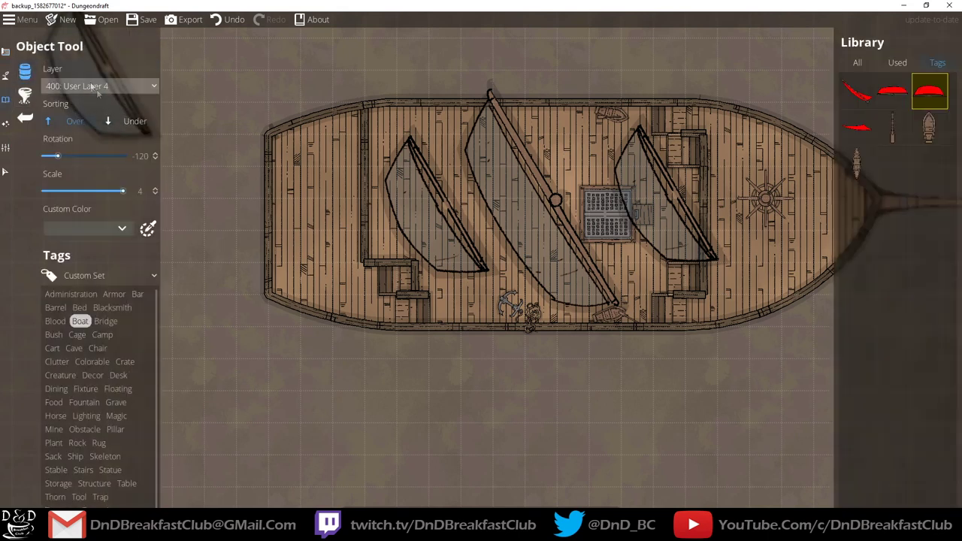
left_click(151, 88)
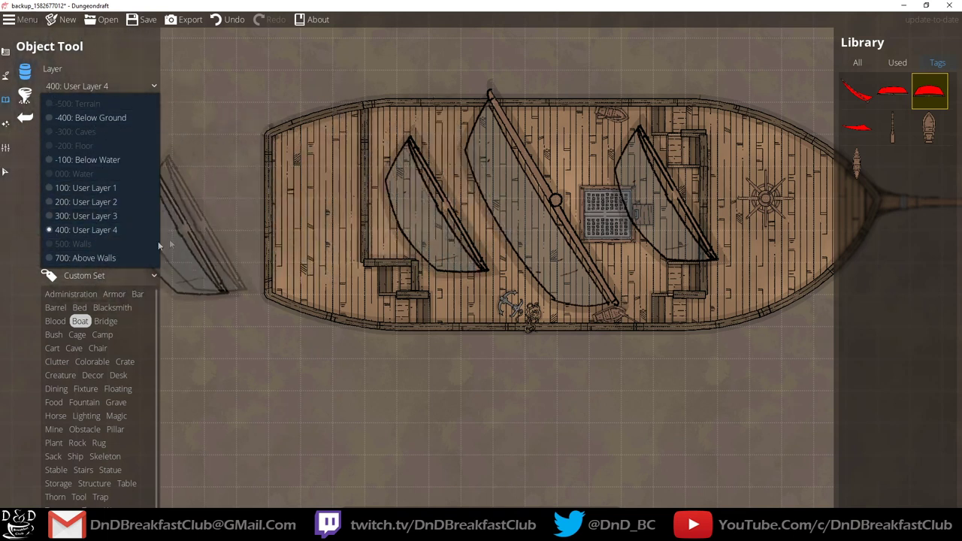
left_click(6, 149)
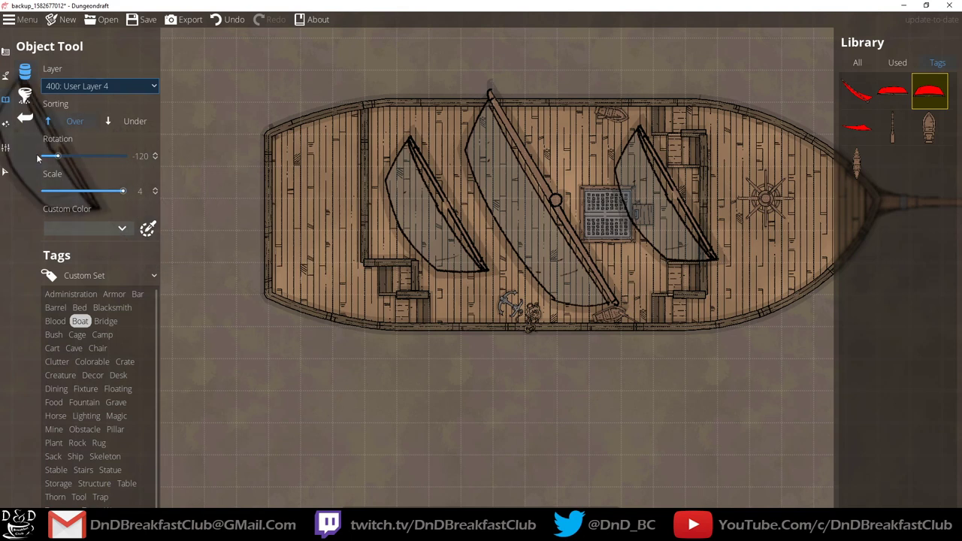
left_click(6, 148)
left_click(74, 96)
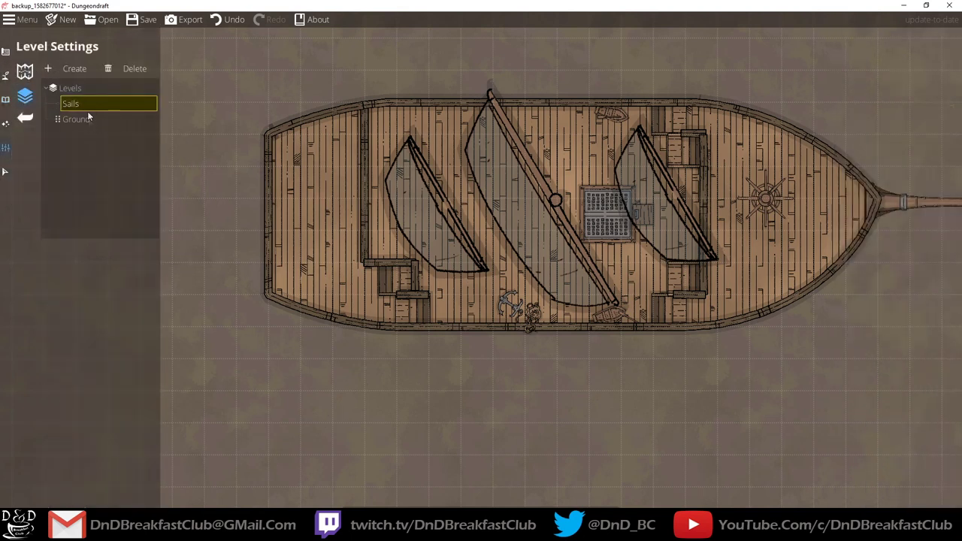
Switch to the Sails level and compare it with the Ground level, setting opacities of 52% for Ground and 74% for the current level.
left_click(6, 52)
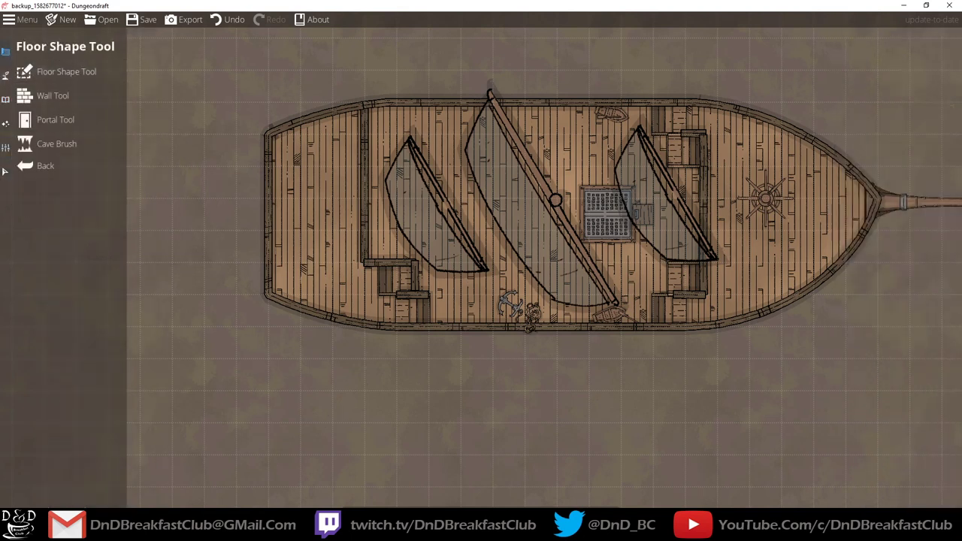
left_click(485, 508)
left_click(492, 502)
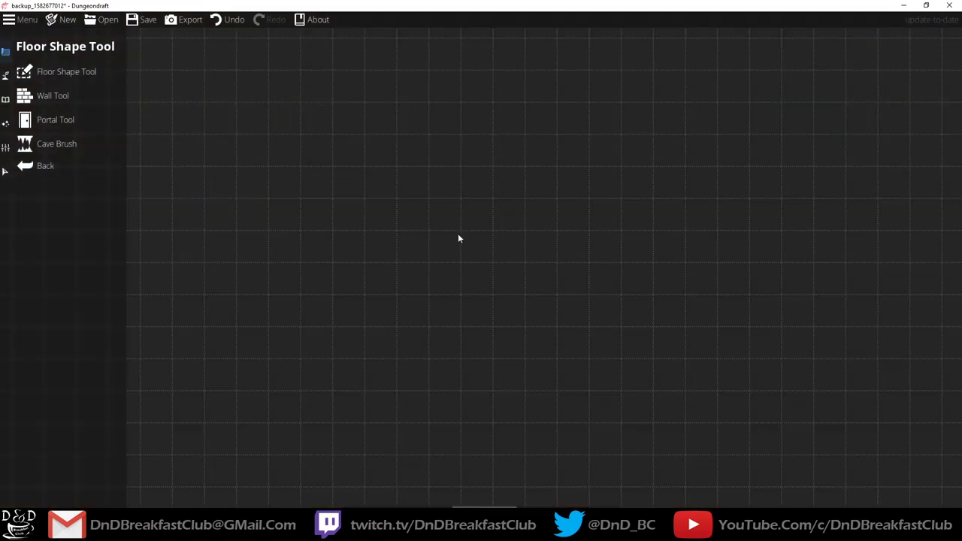
left_click(532, 515)
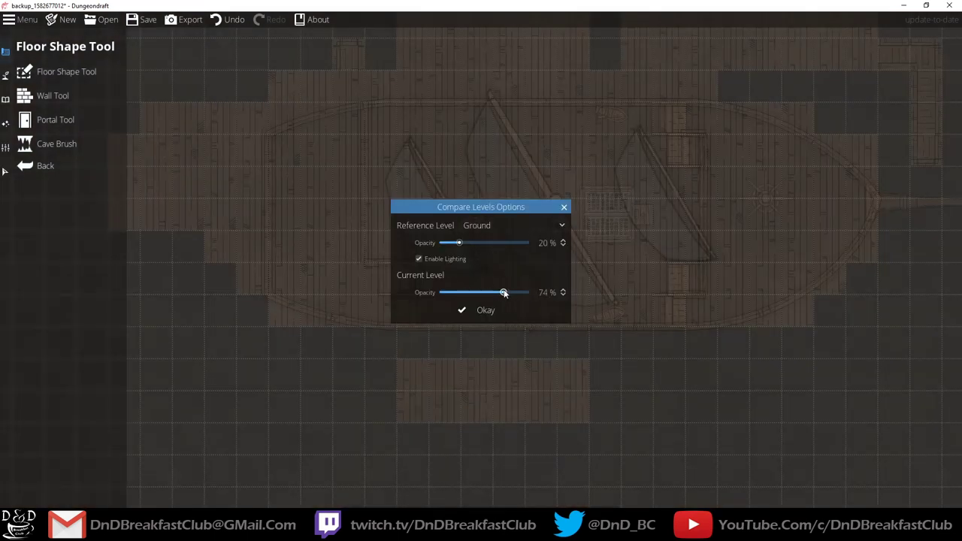
left_click_drag(460, 243, 491, 243)
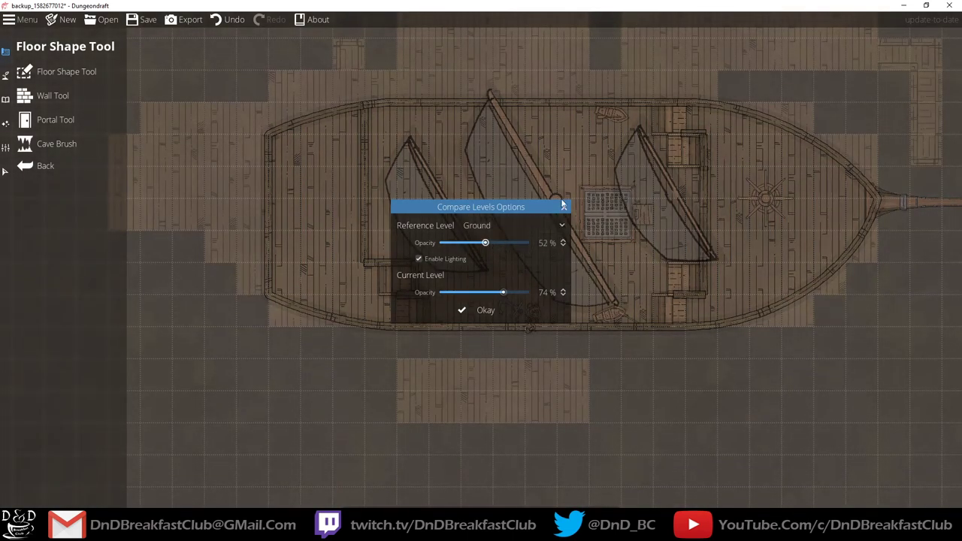
left_click(482, 310)
Place copies of all three sails on the Sails level over the Ground ones, at rotation -120, scale 4, on layer 400: User Layer 4.
left_click(65, 115)
left_click(67, 71)
left_click(5, 75)
left_click(53, 74)
left_click(63, 119)
left_click(5, 98)
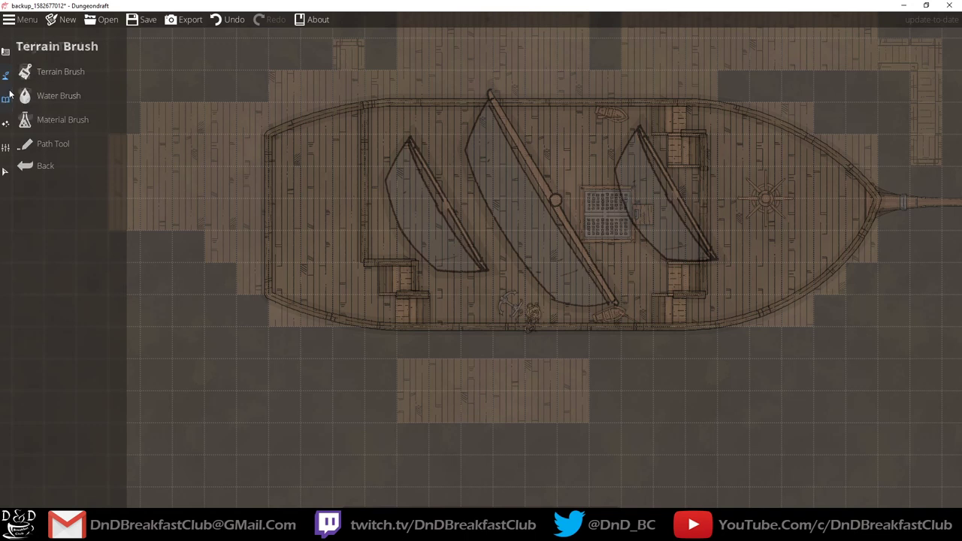
left_click(68, 71)
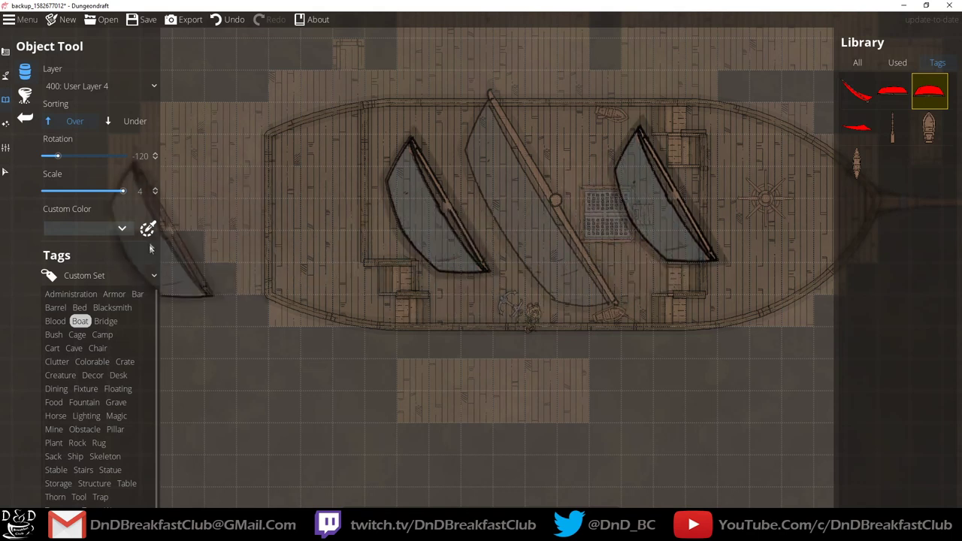
left_click(893, 91)
left_click(530, 212)
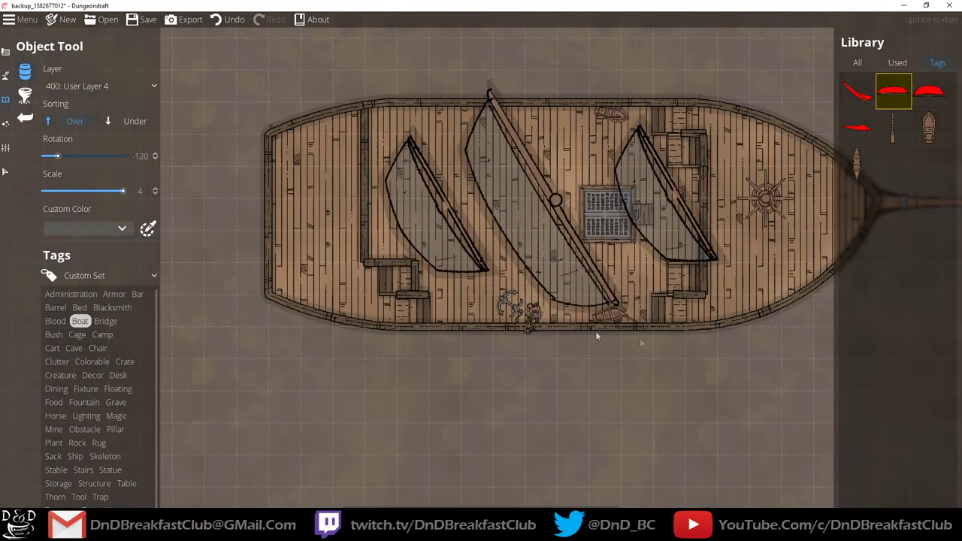
Delete all three original sails from the Ground level.
left_click(6, 171)
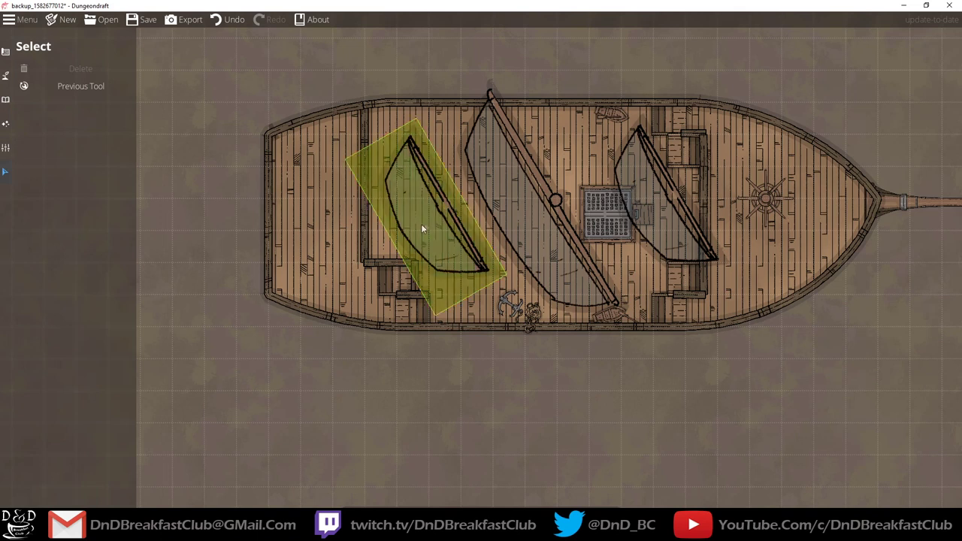
left_click(423, 223)
key("Delete")
left_click(532, 230)
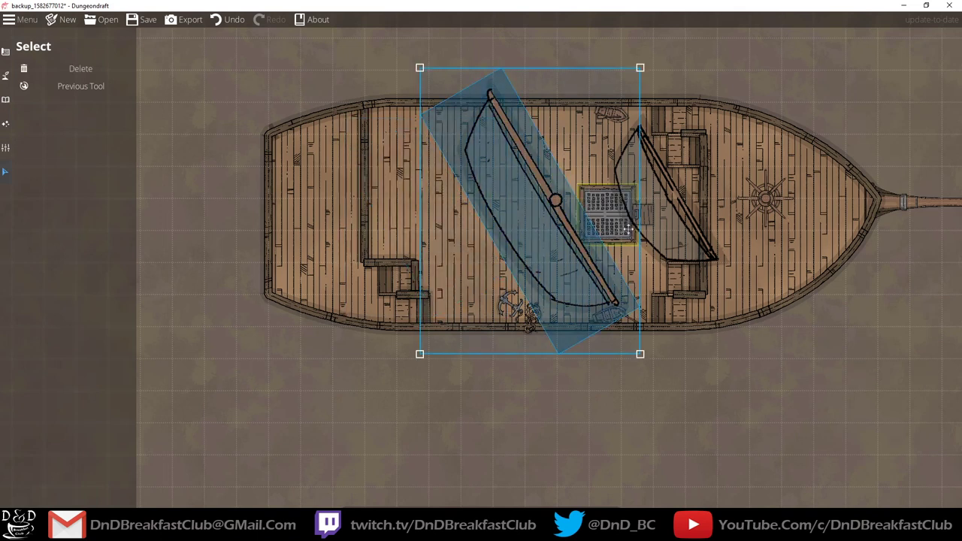
key("Delete")
left_click(656, 235)
key("Delete")
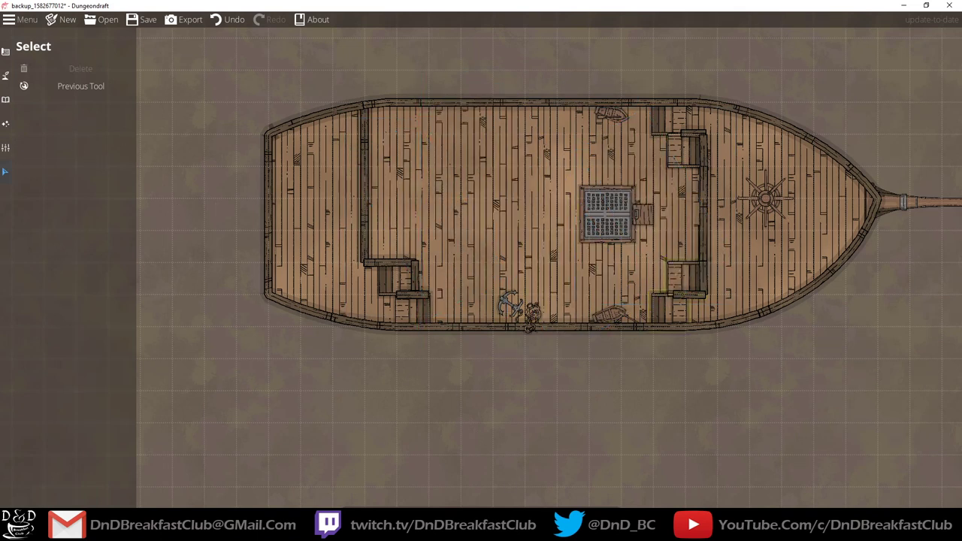
View the Sails level overlaid on the Ground level, and flip between the two levels to compare them.
left_click(485, 502)
key("c")
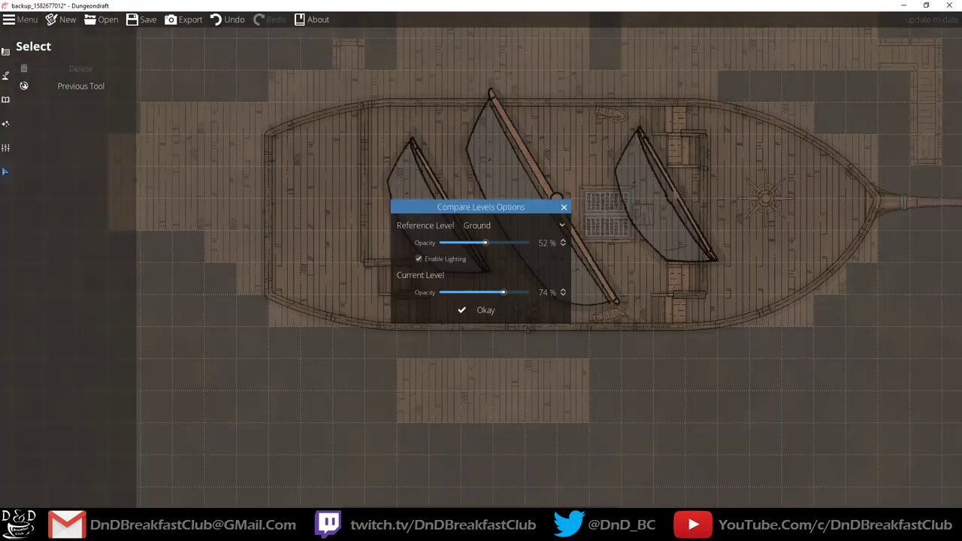
left_click(486, 310)
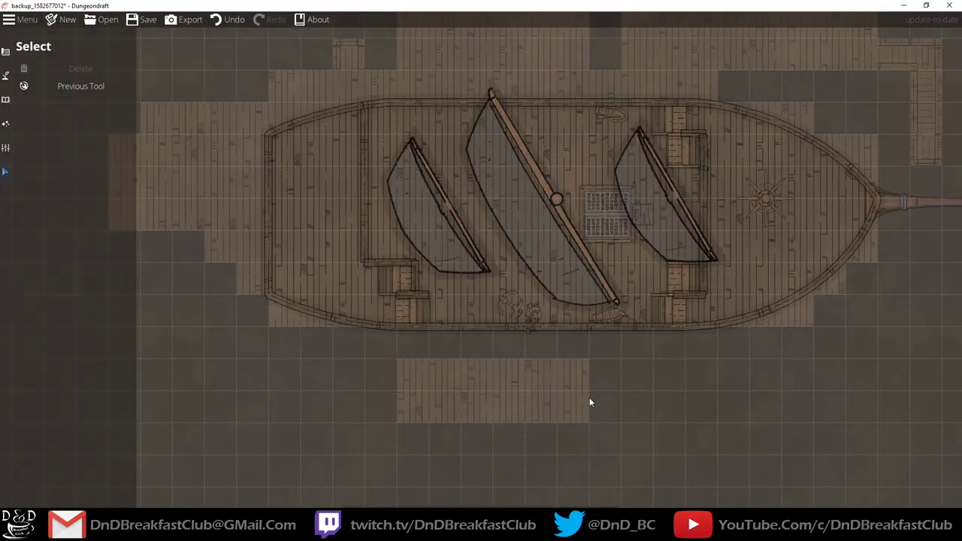
left_click_drag(674, 386, 615, 422)
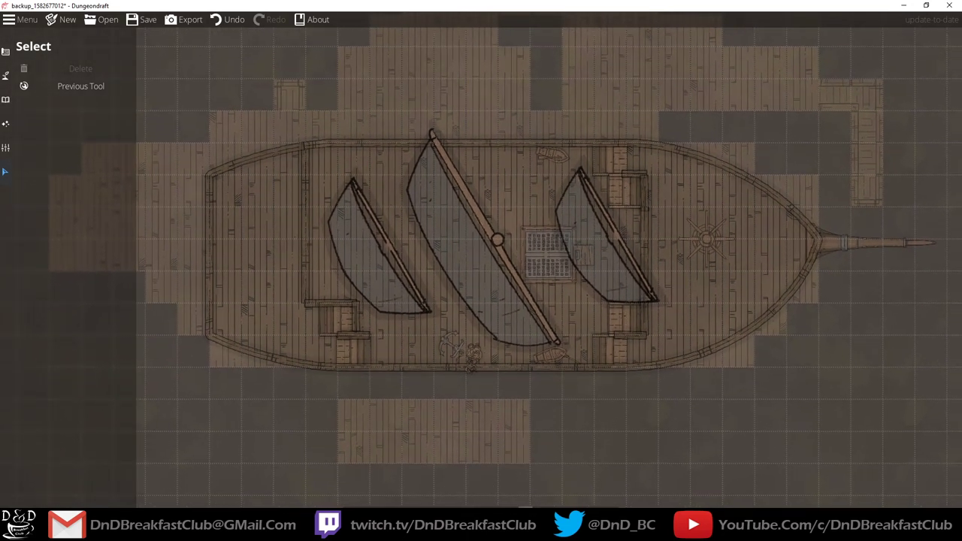
key("Page_Down")
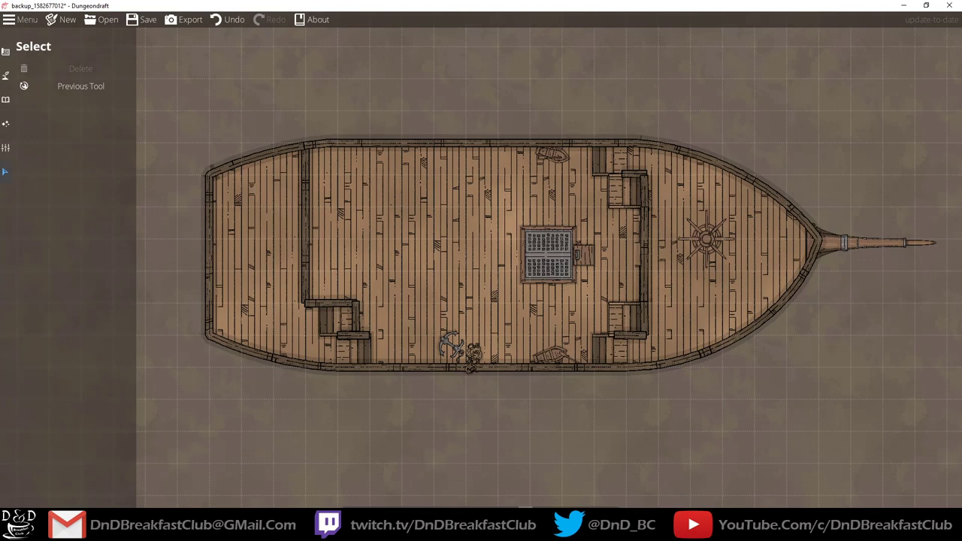
key("Page_Up")
key("Page_Down")
key("Page_Up")
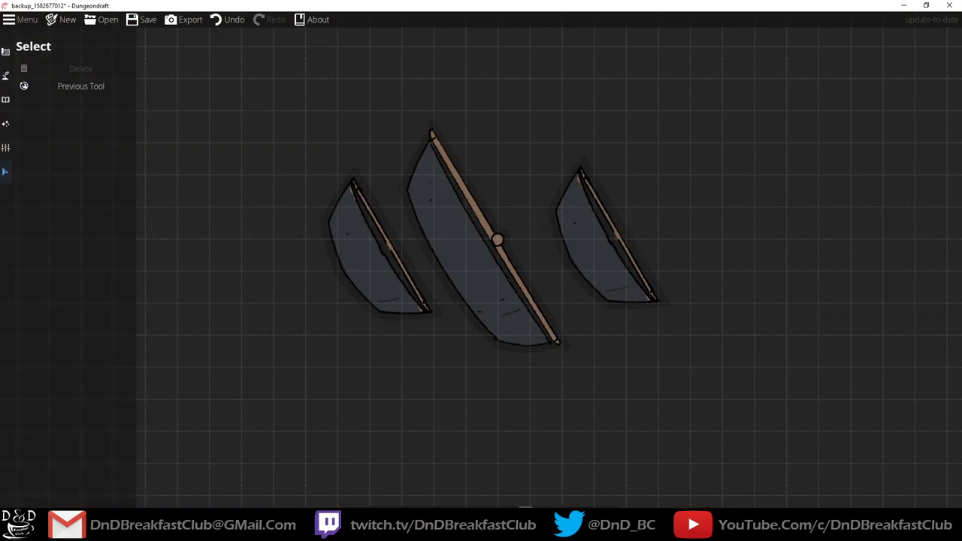
Create an additional level labelled New Level, with Switch to Level on Creation enabled.
key("Page_Down")
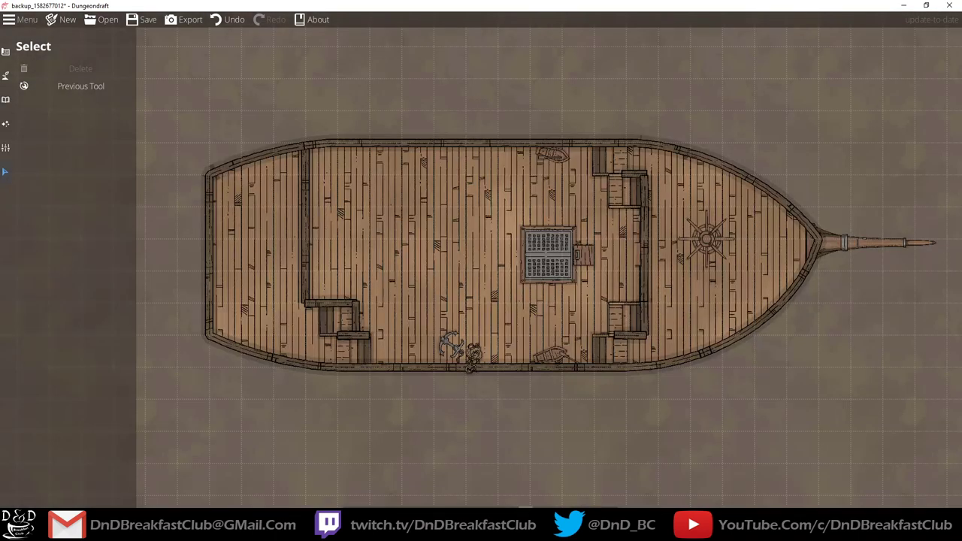
left_click(7, 149)
left_click(60, 95)
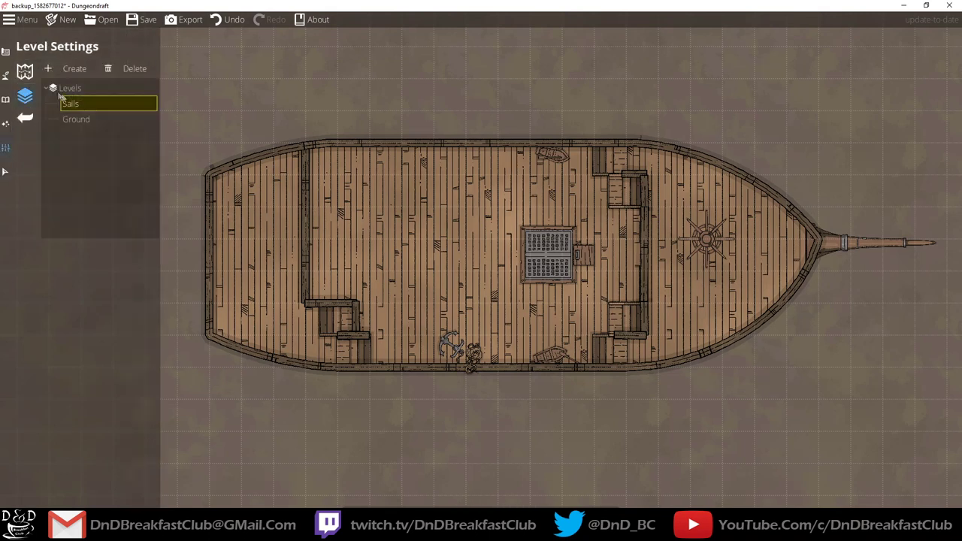
right_click(75, 121)
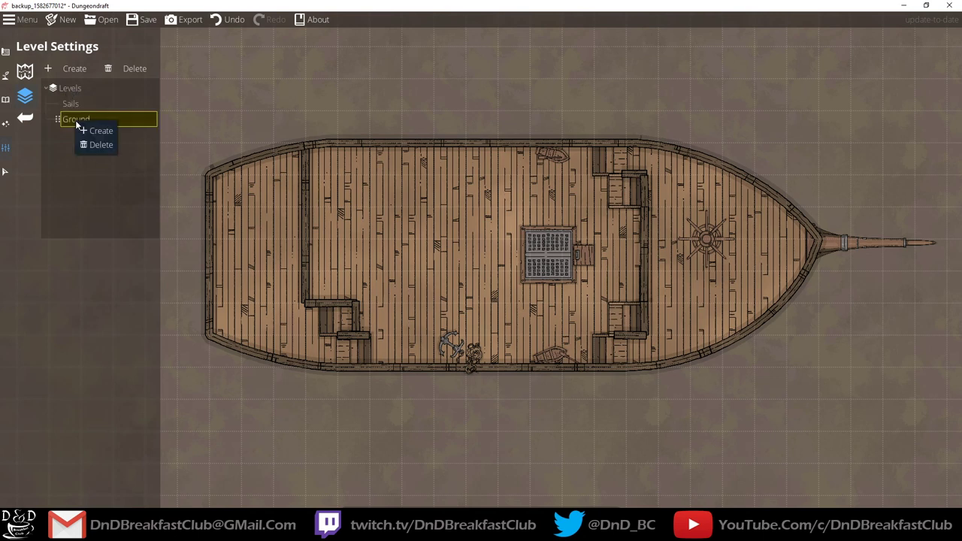
left_click(93, 134)
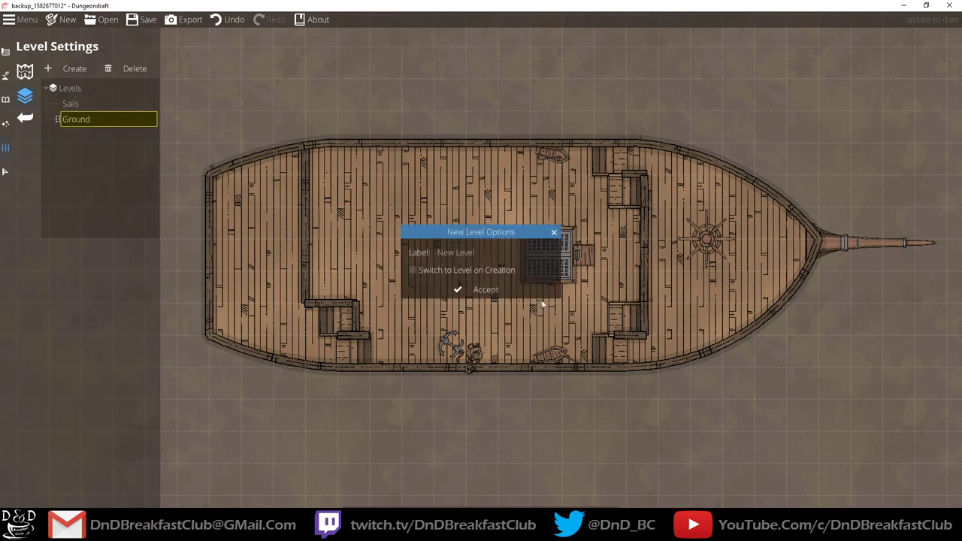
left_click(447, 274)
left_click(460, 290)
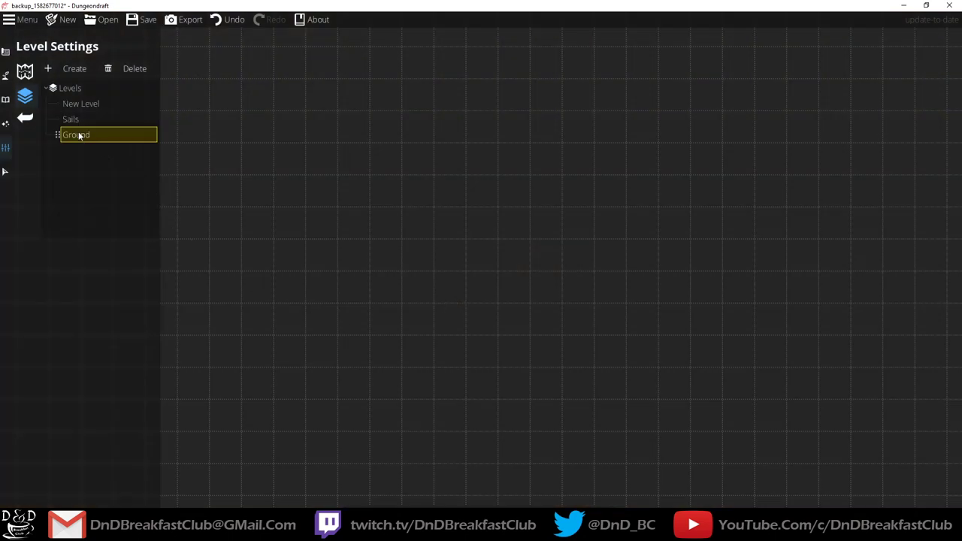
Delete the level labelled New Level, keeping the Sails and Ground levels.
left_click(128, 69)
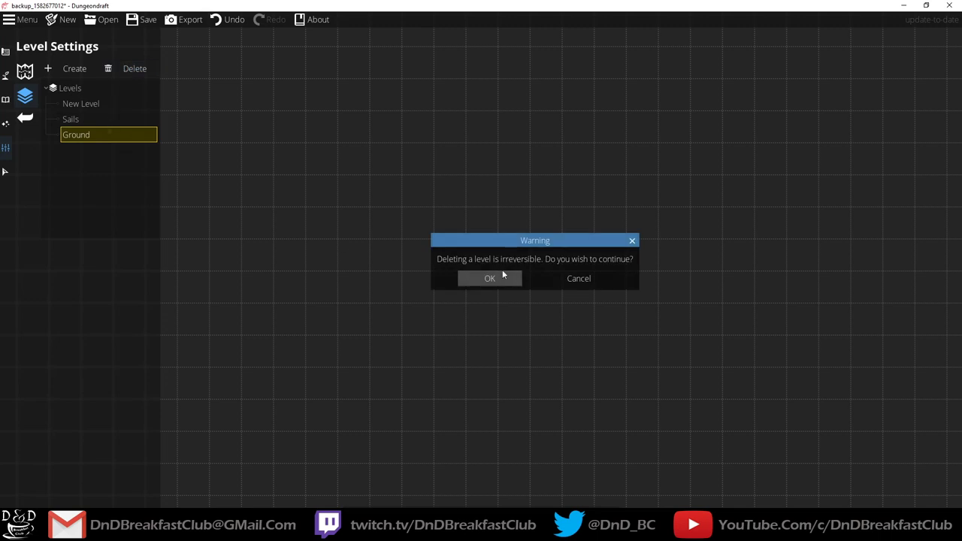
left_click(599, 278)
left_click(89, 134)
left_click(93, 104)
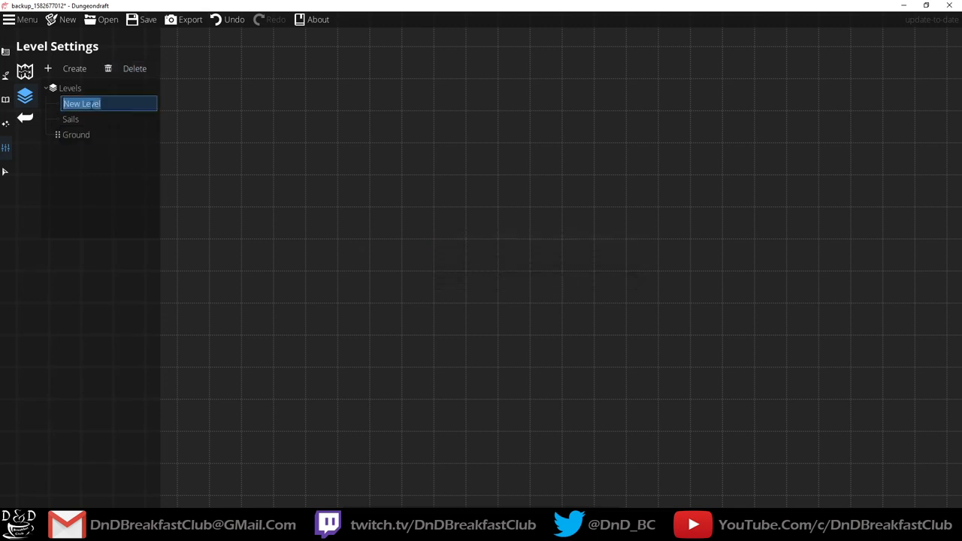
left_click(136, 71)
left_click(436, 278)
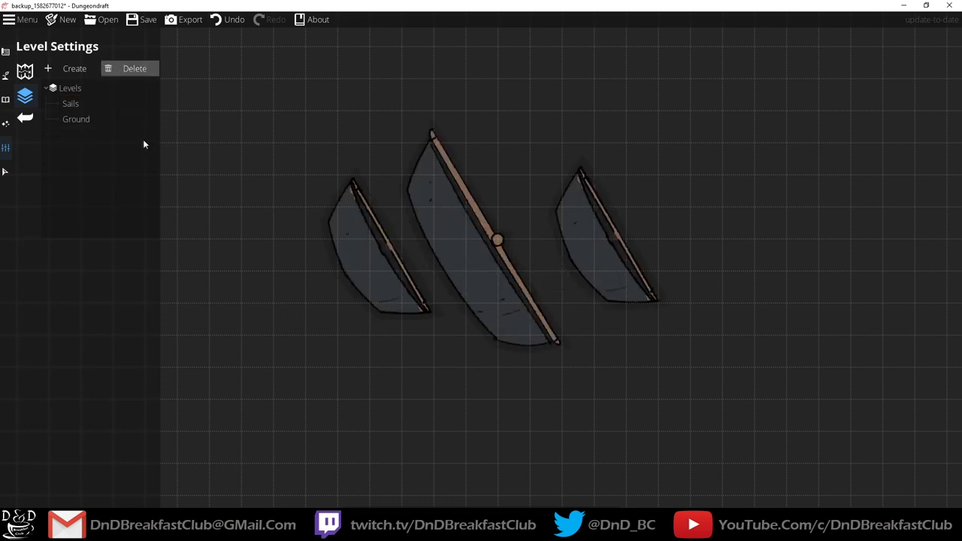
Switch the map view from the Sails level back to the Ground level.
double_click(72, 103)
double_click(76, 119)
left_click(475, 510)
left_click(482, 503)
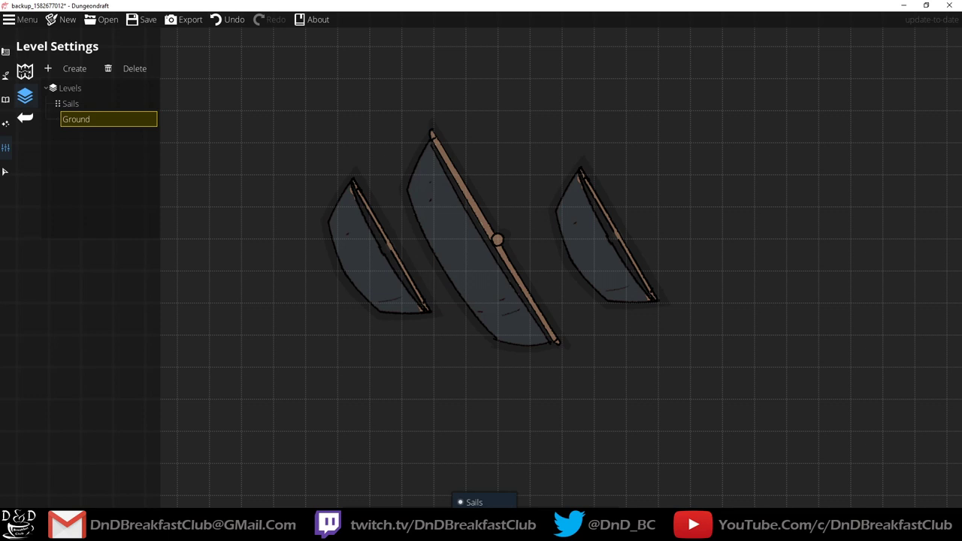
left_click(475, 517)
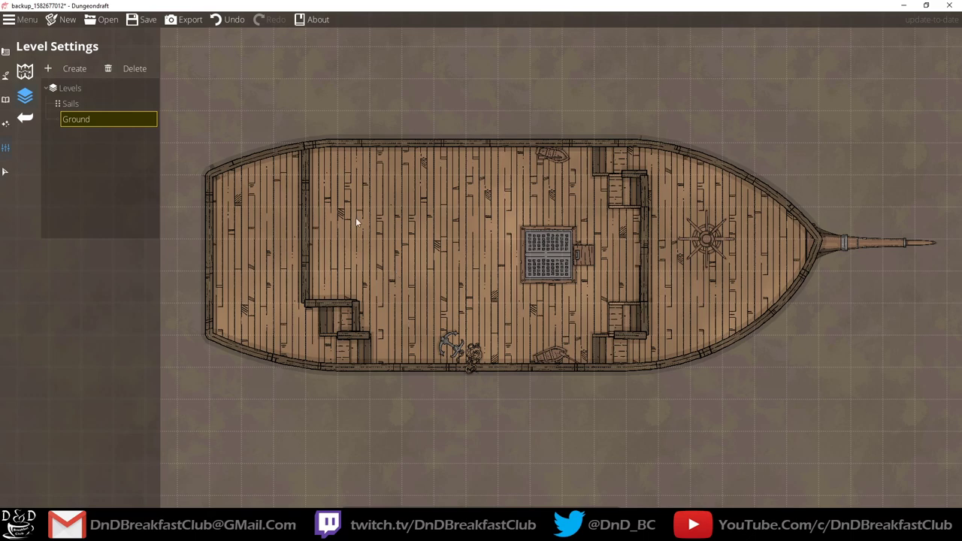
Delete the short bent wall segment beside the stern stairs and return to the Wall Tool.
scroll(306, 265, "up", 3)
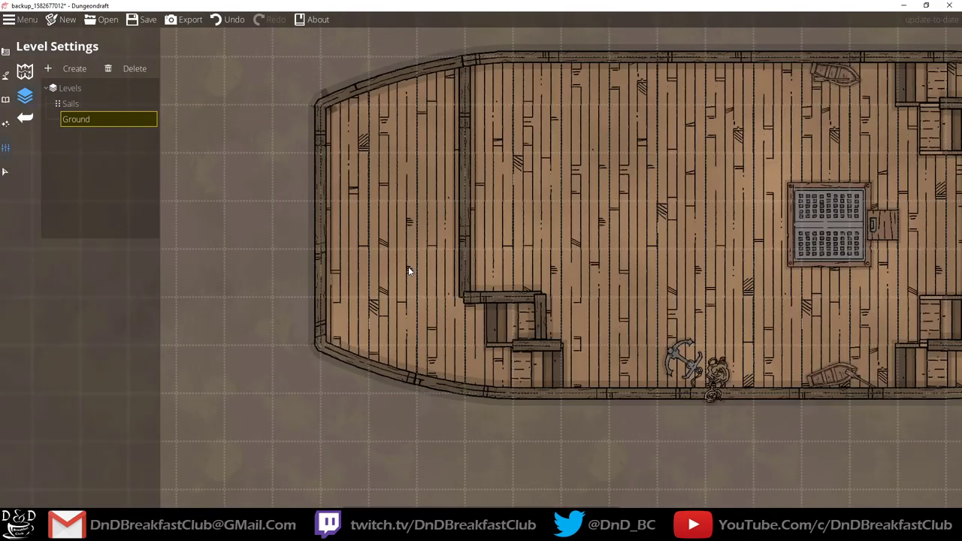
left_click_drag(612, 245, 526, 231)
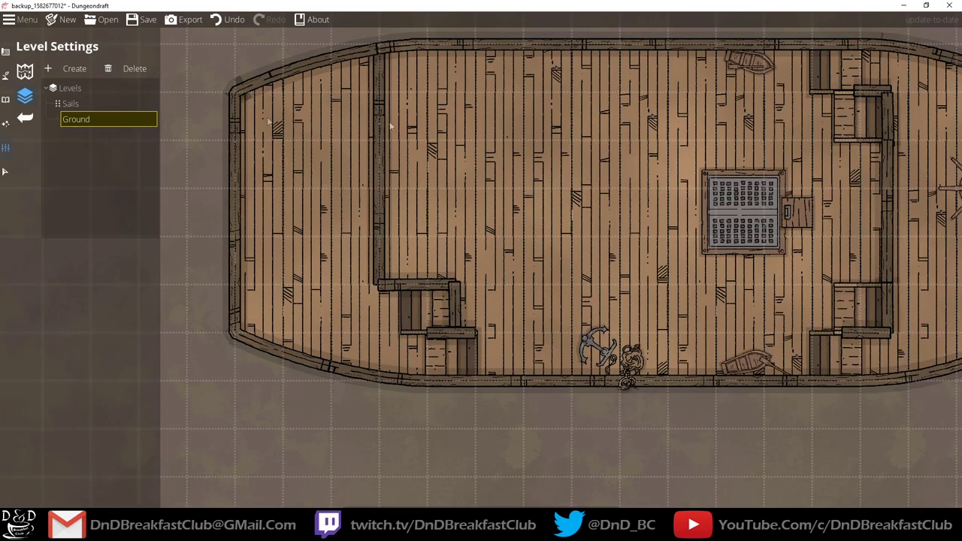
left_click_drag(648, 274, 505, 311)
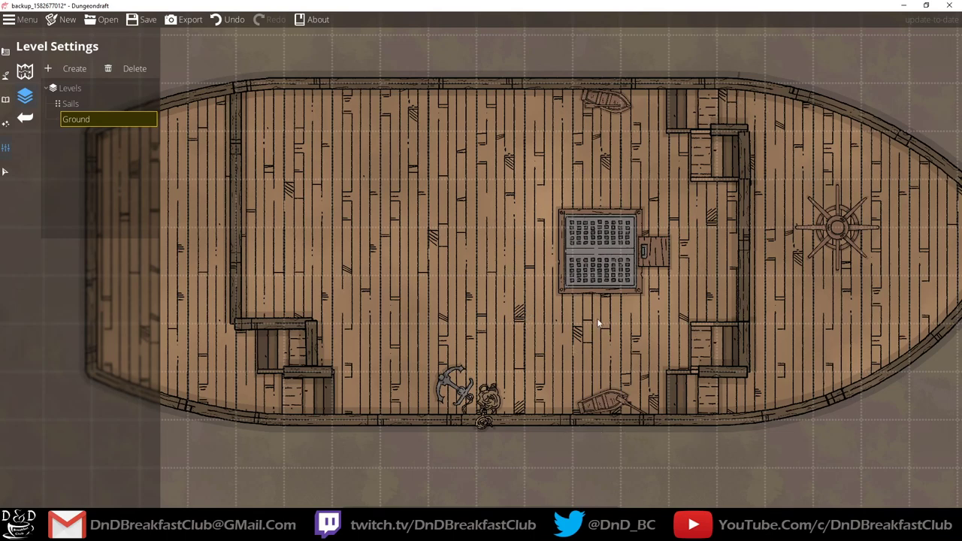
left_click_drag(360, 293, 318, 301)
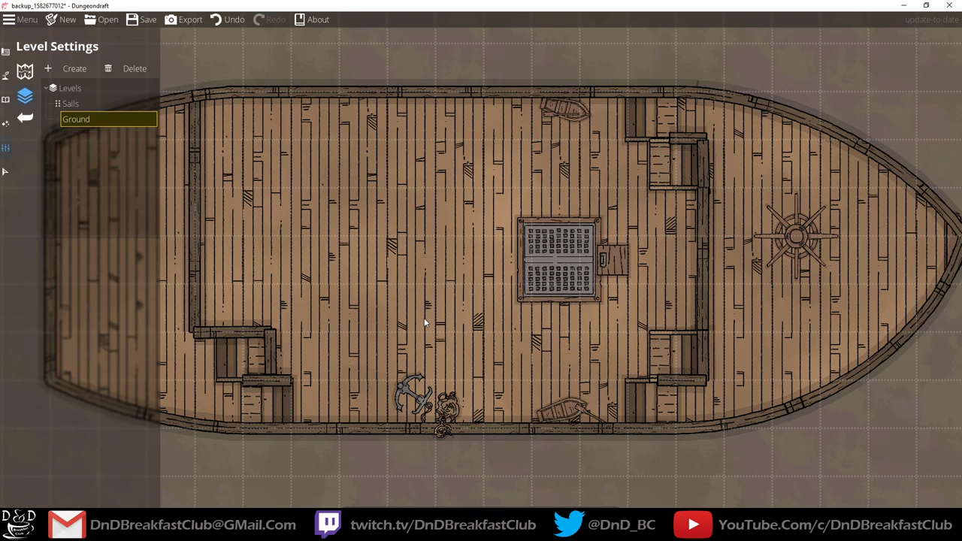
left_click_drag(320, 225, 532, 188)
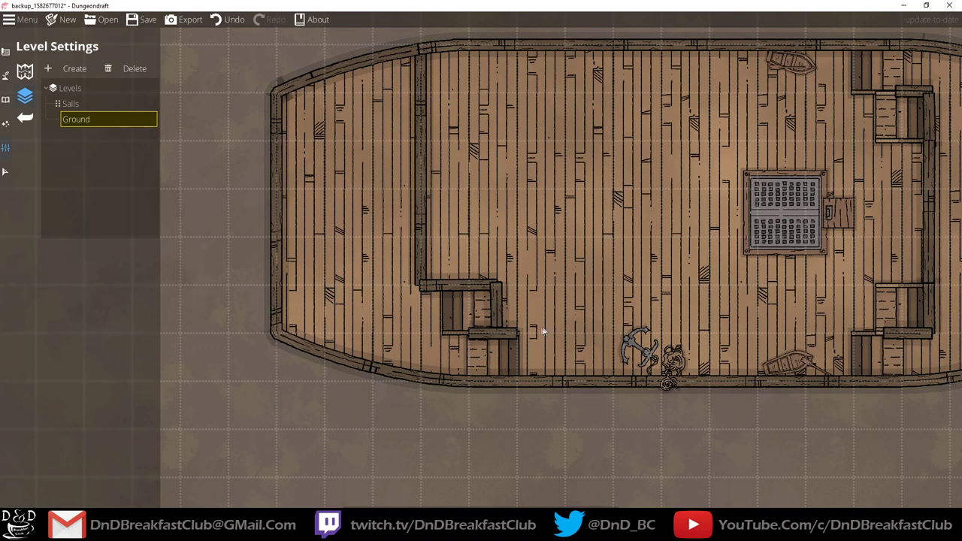
left_click(5, 76)
left_click(6, 100)
left_click(6, 52)
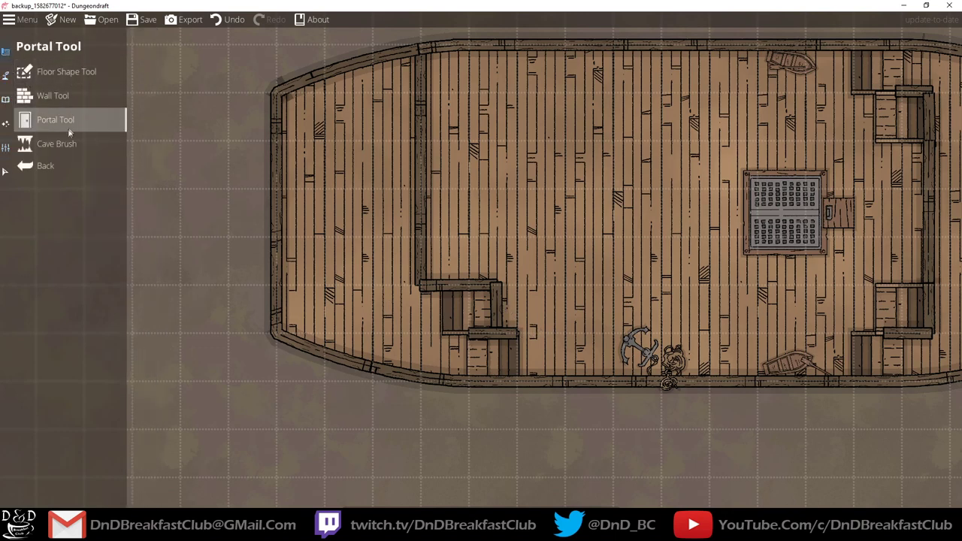
left_click(52, 96)
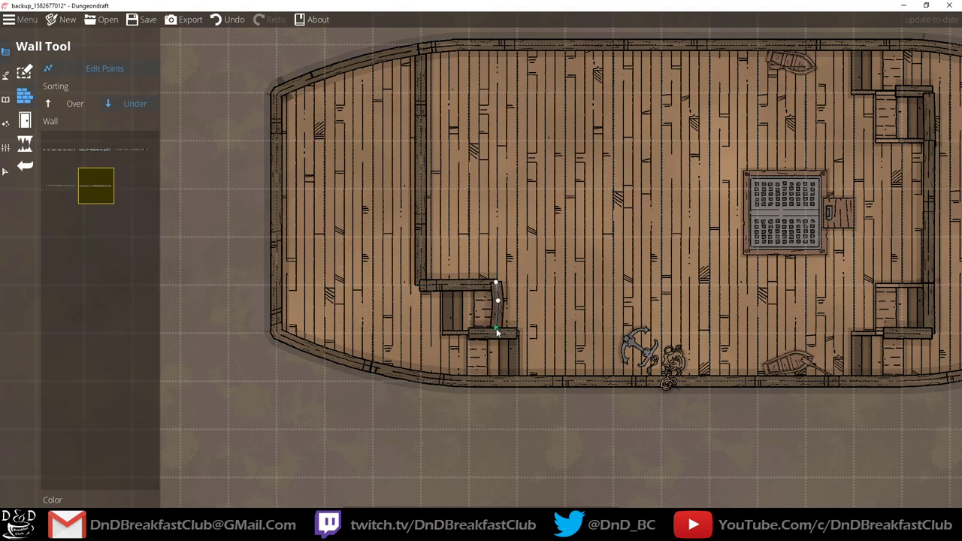
left_click(5, 172)
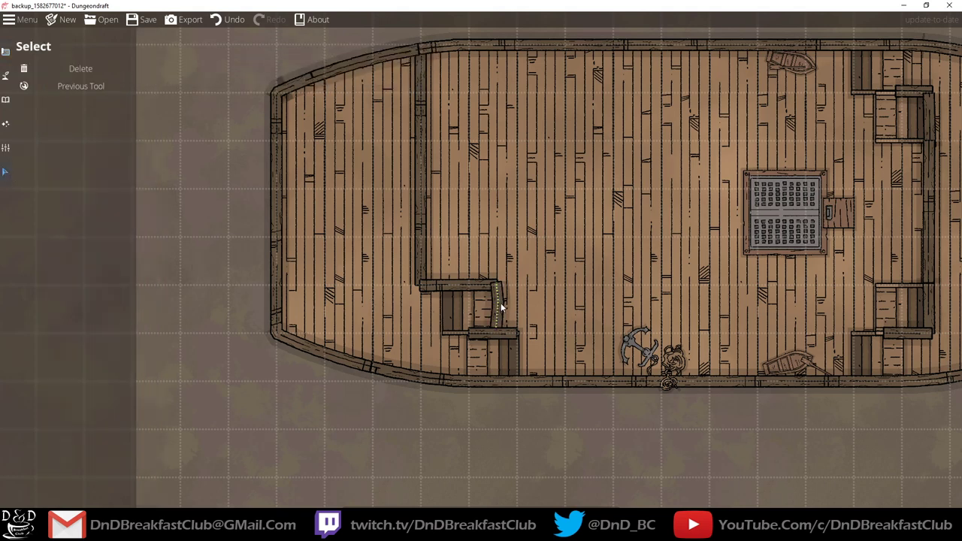
left_click(6, 75)
left_click(6, 52)
left_click(49, 96)
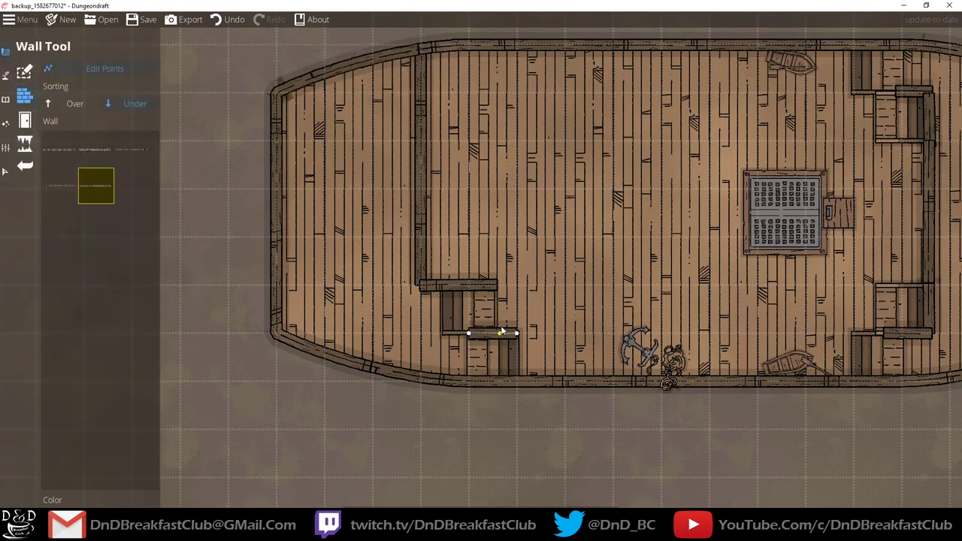
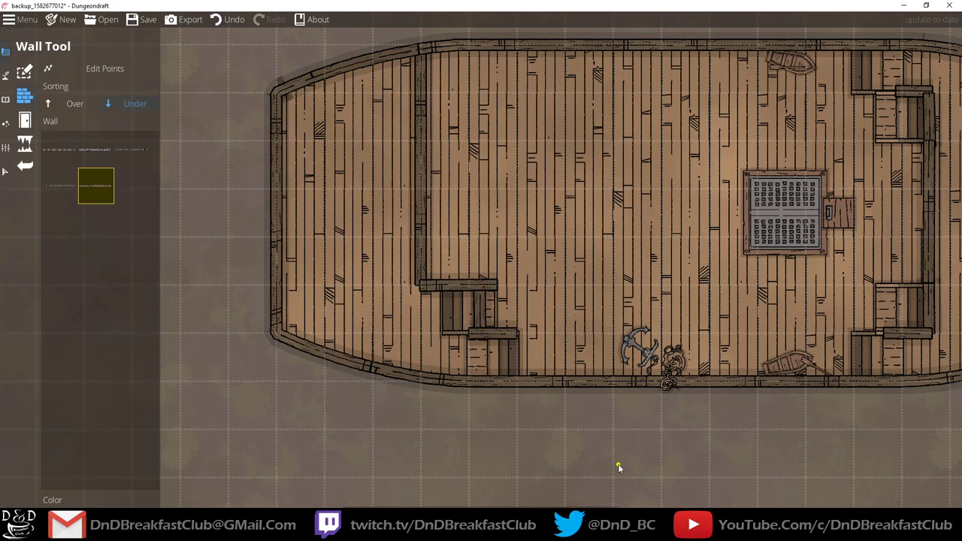
Cover the whole Ground level with water using the Water Brush's rectangle shape.
scroll(599, 343, "down", 5)
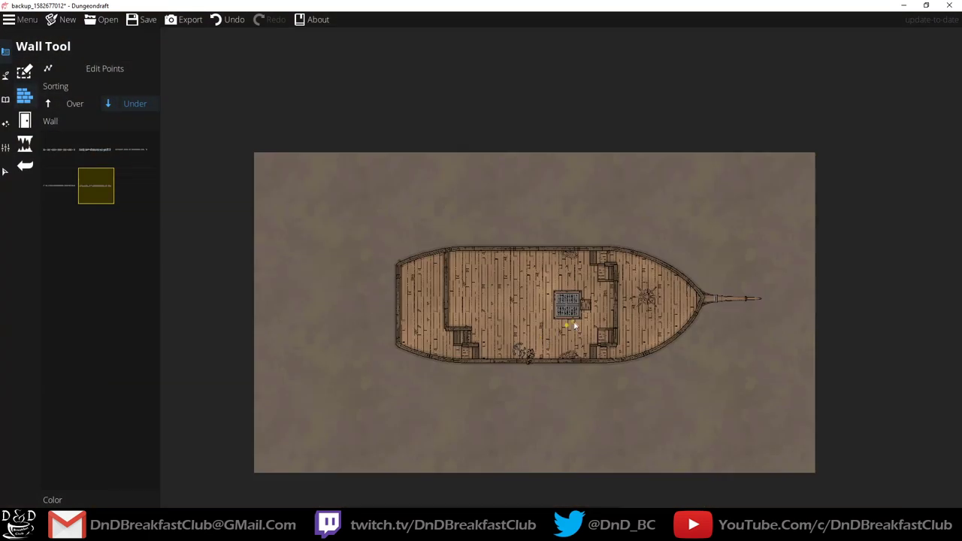
left_click_drag(574, 326, 513, 298)
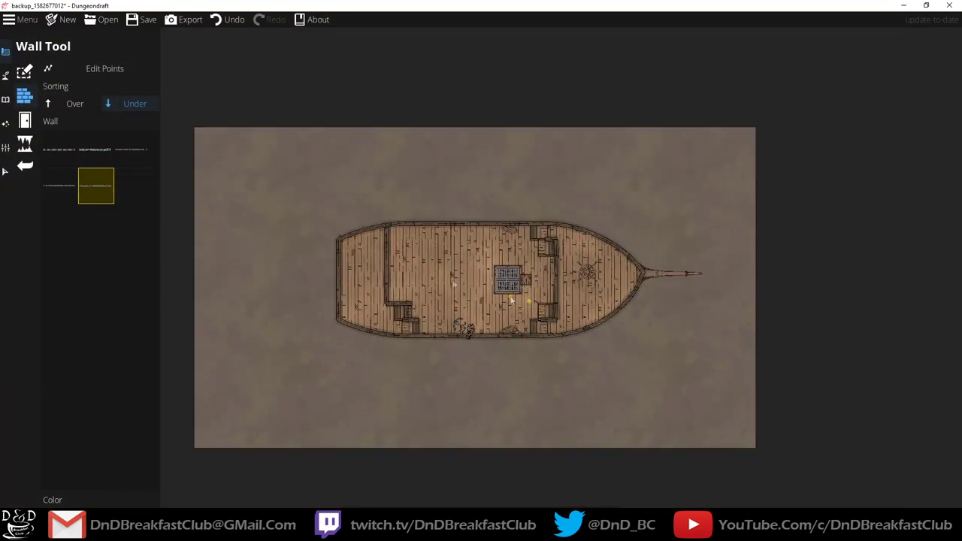
left_click(11, 76)
left_click(42, 74)
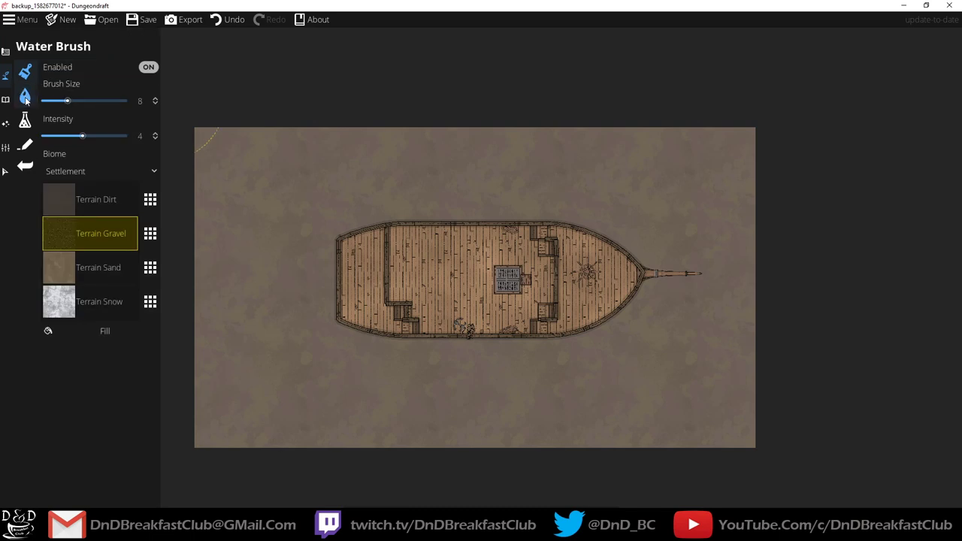
left_click(25, 98)
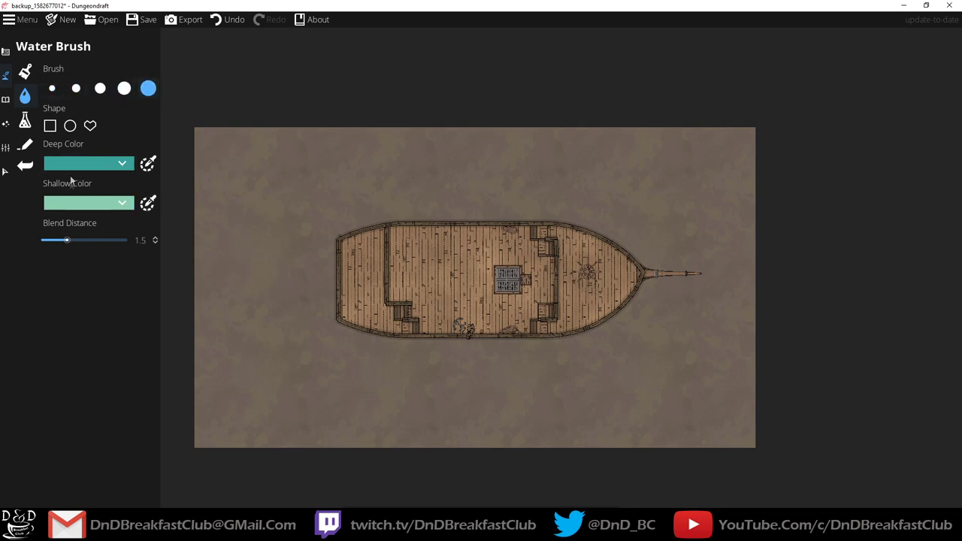
mouse_move(198, 137)
left_mouse_down()
mouse_move(201, 193)
mouse_move(290, 115)
mouse_move(372, 132)
left_mouse_up()
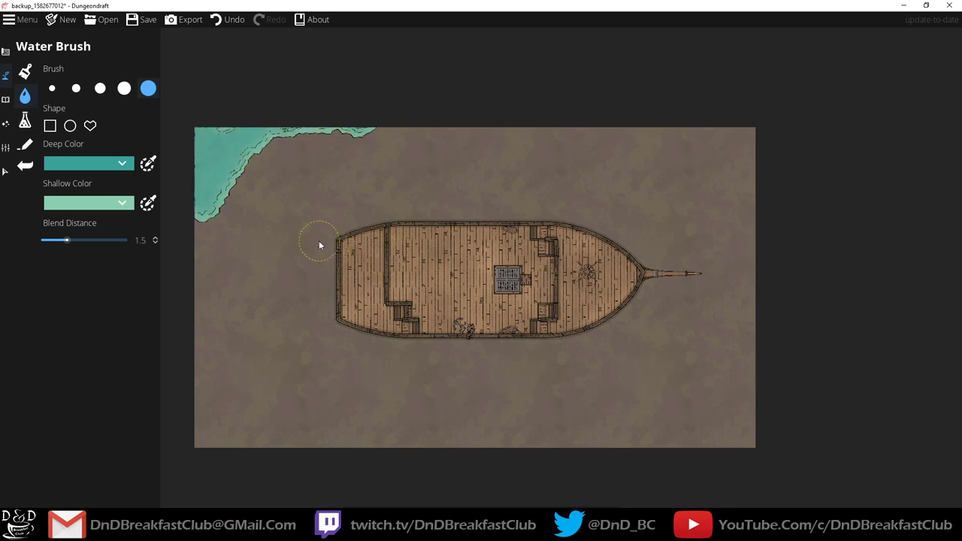
key("ctrl+z")
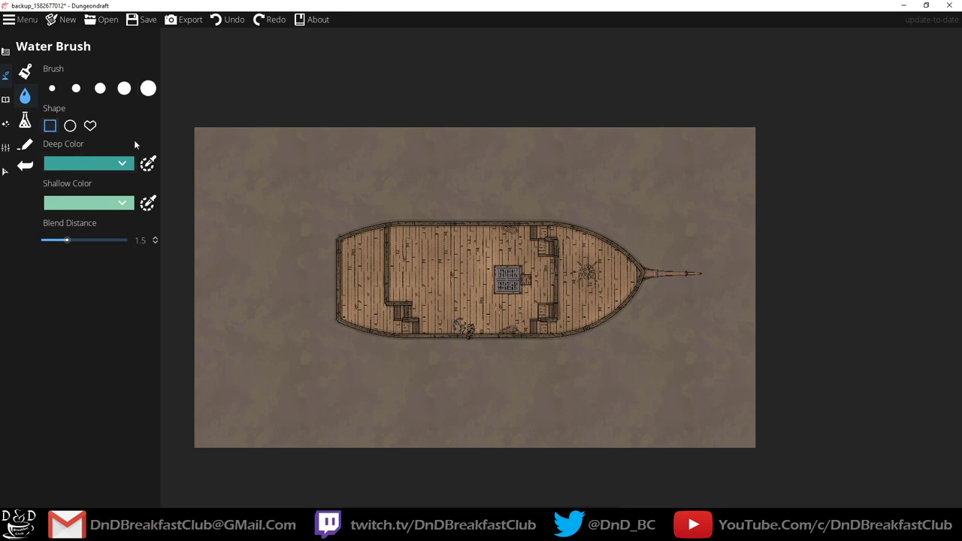
left_click_drag(193, 122, 782, 470)
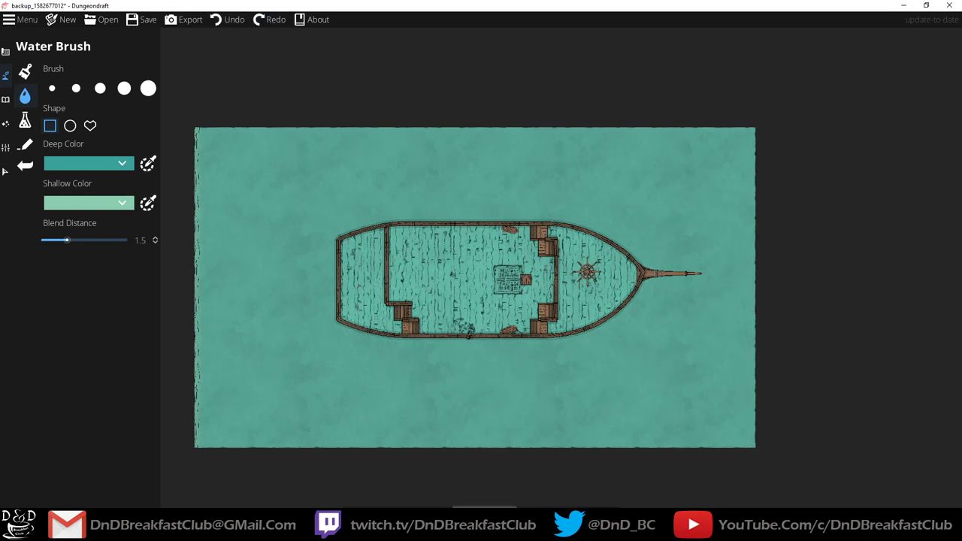
Check the Sails level for water and return to the Ground level to examine the flooded deck.
left_click(485, 509)
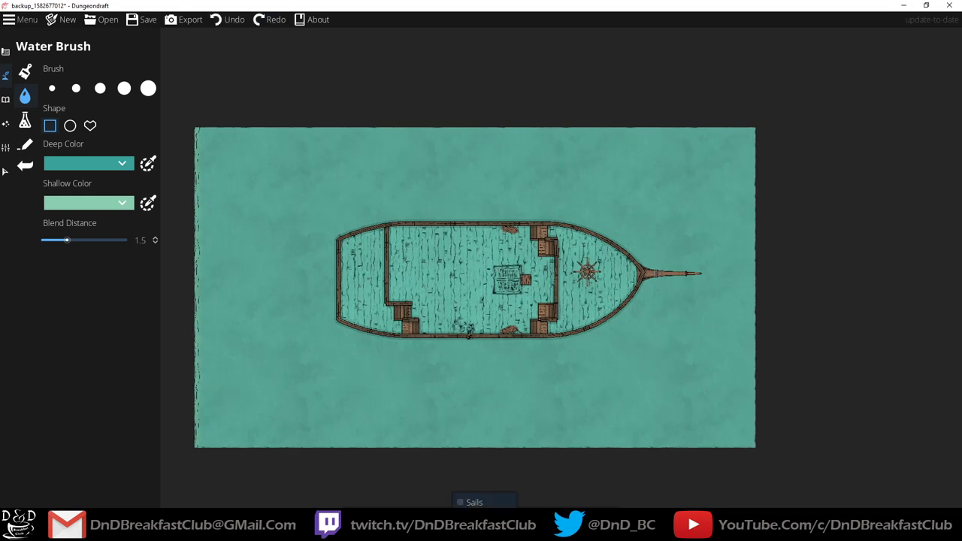
left_click(485, 501)
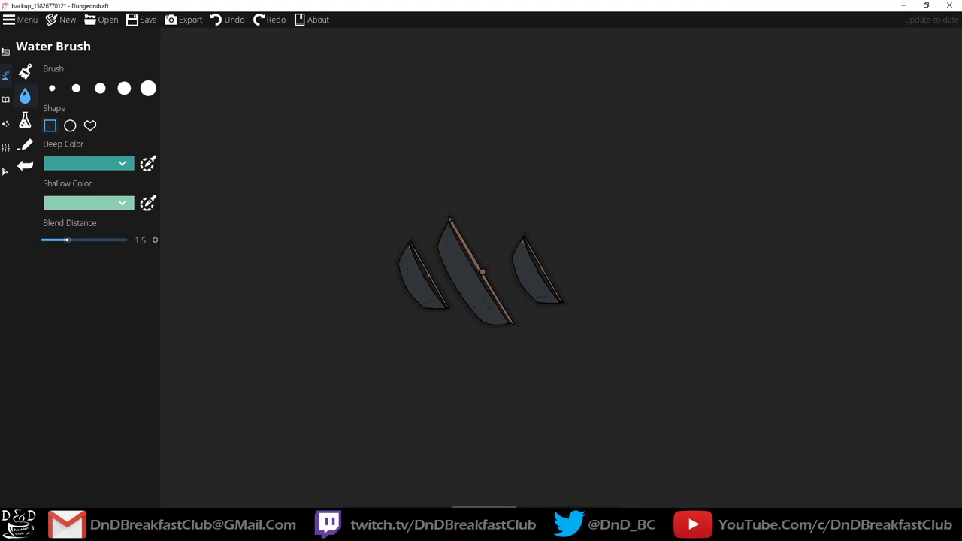
left_click(484, 518)
scroll(426, 256, "up", 4)
scroll(426, 255, "down", 1)
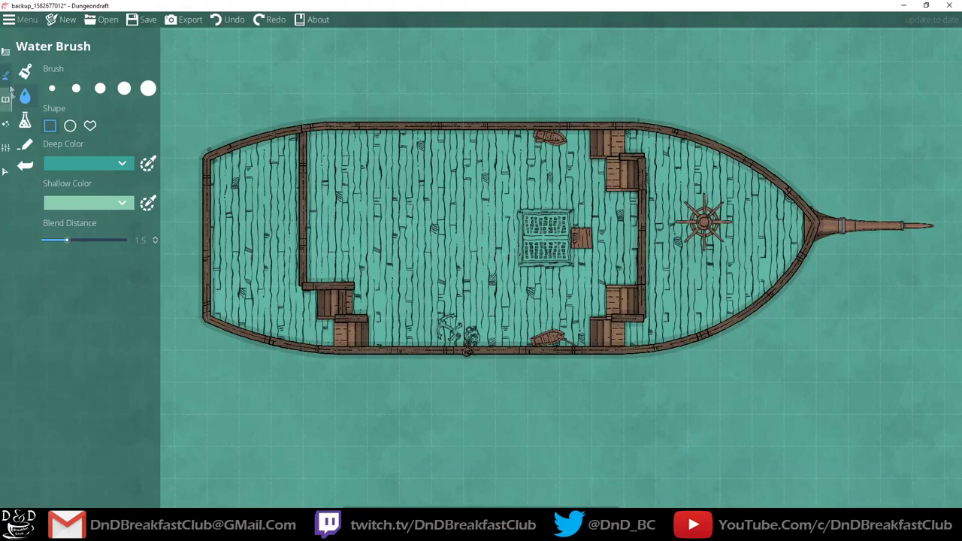
Examine the water, material, path and terrain brush options and the available terrain textures for a way to keep water off the deck.
left_click(35, 148)
left_click(28, 119)
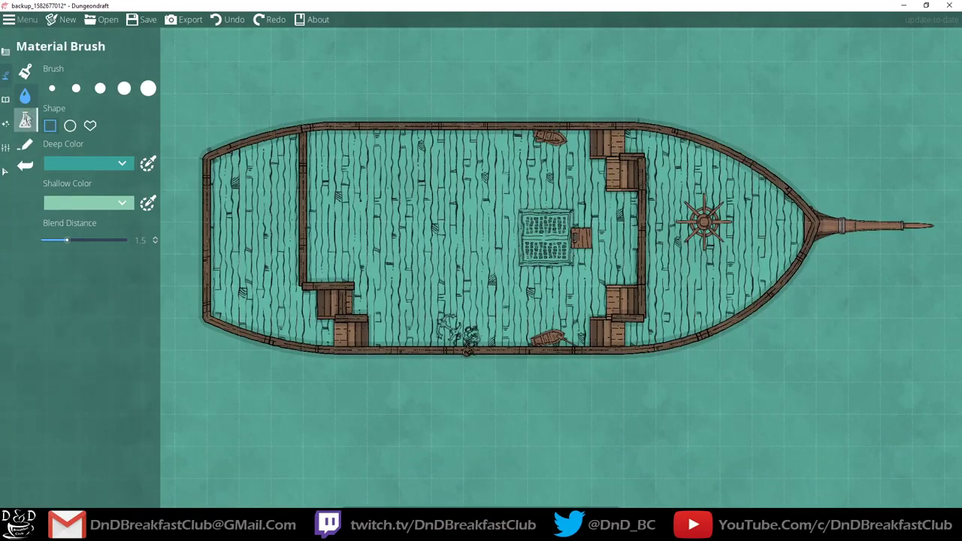
left_click(27, 144)
left_click(24, 96)
left_click(25, 72)
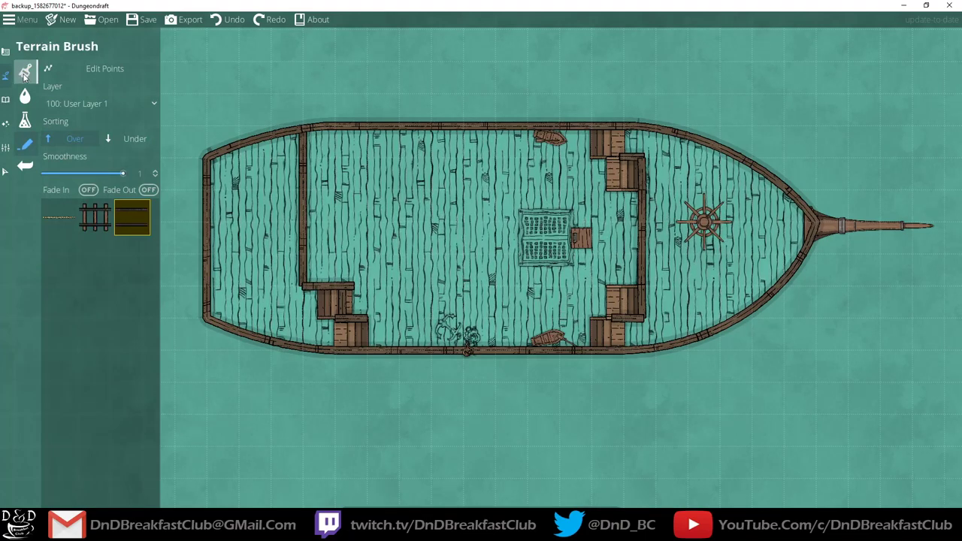
left_click_drag(360, 257, 327, 239)
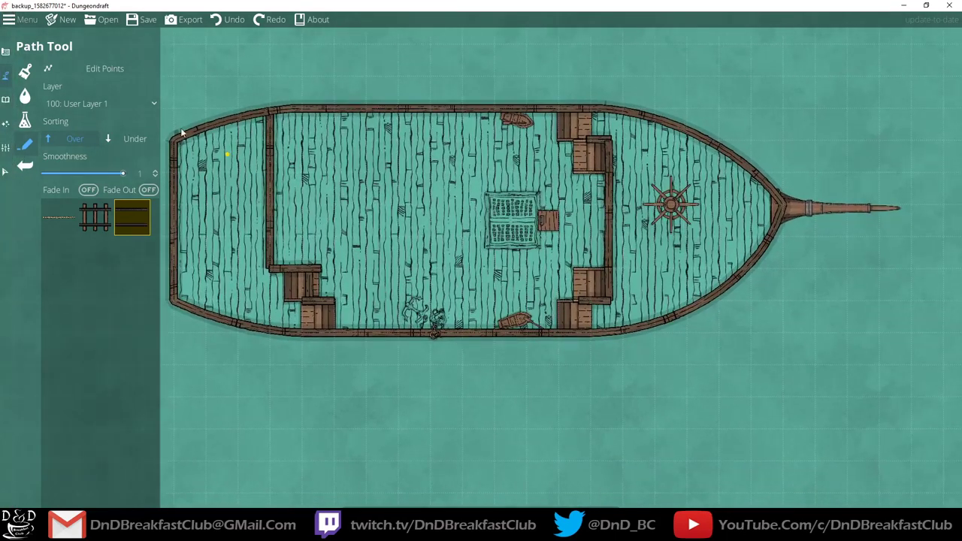
left_click(25, 71)
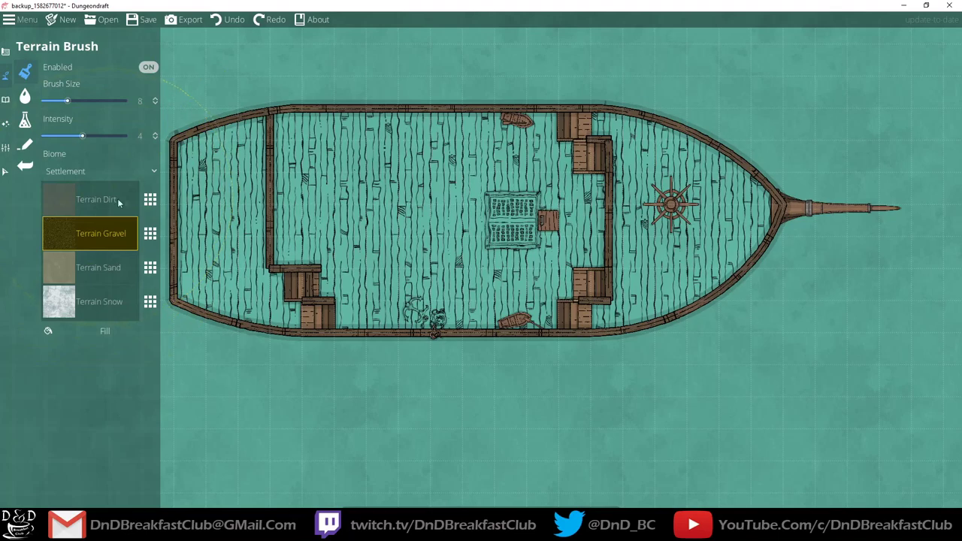
left_click(97, 244)
scroll(227, 251, "down", 5)
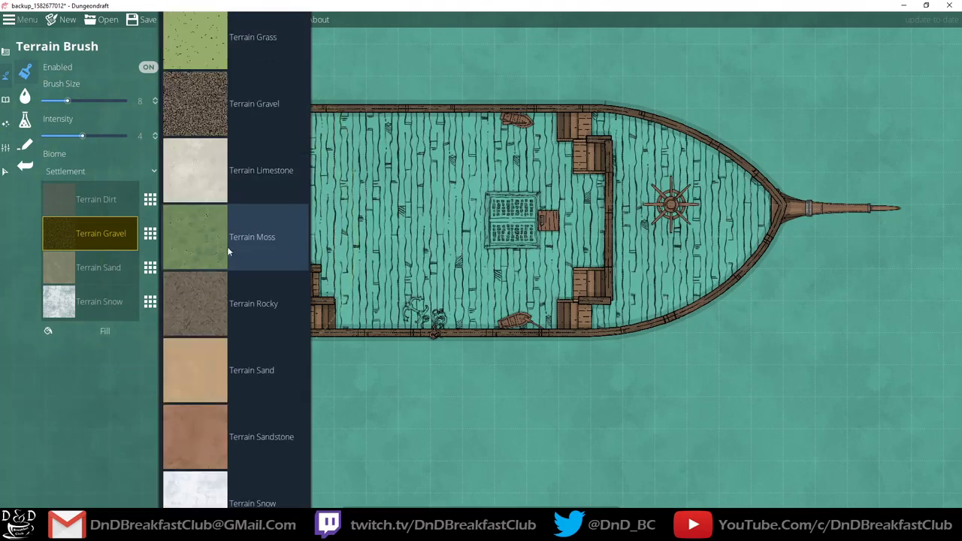
scroll(228, 254, "up", 5)
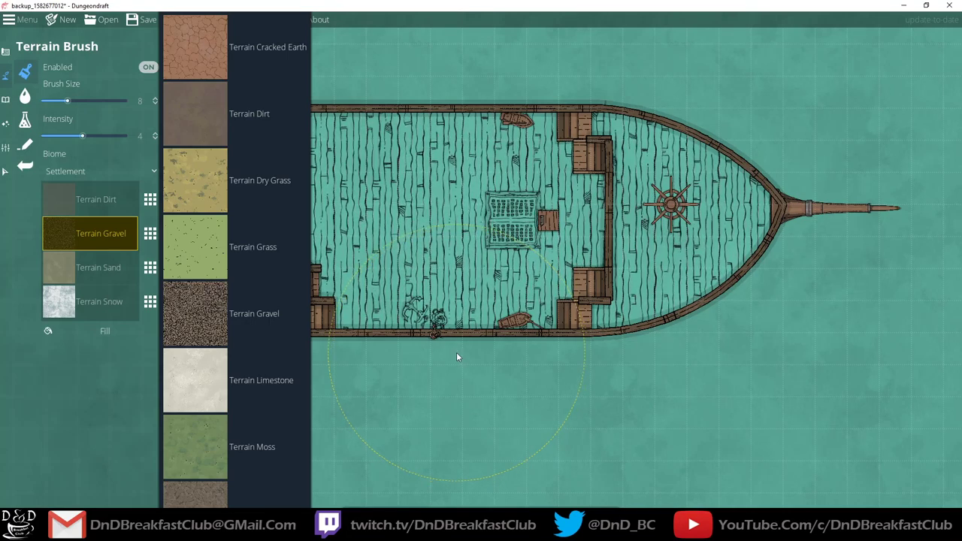
Try to draw a rectangular wood-plank floor patch across the upper part of the stern deck with the Floor Shape Tool.
left_click(7, 55)
left_click(65, 80)
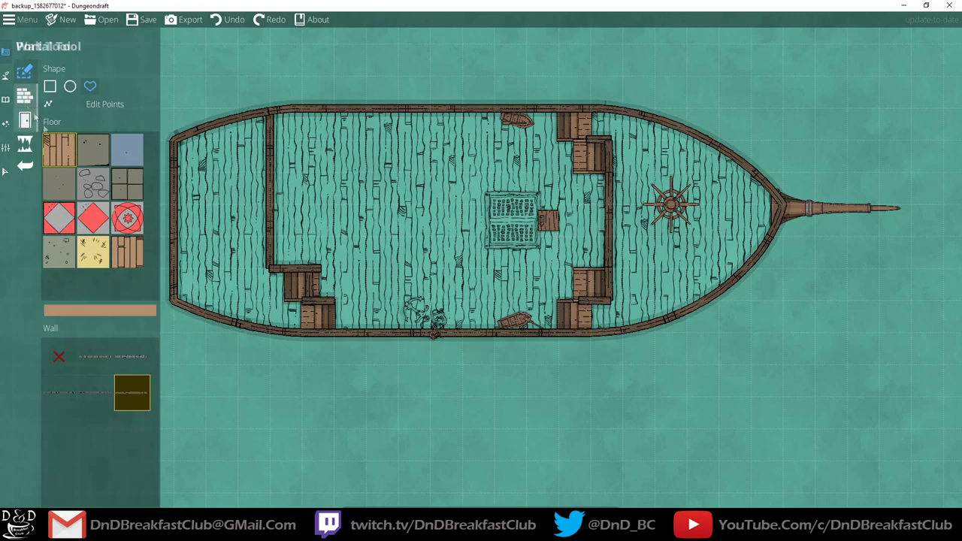
left_click(55, 150)
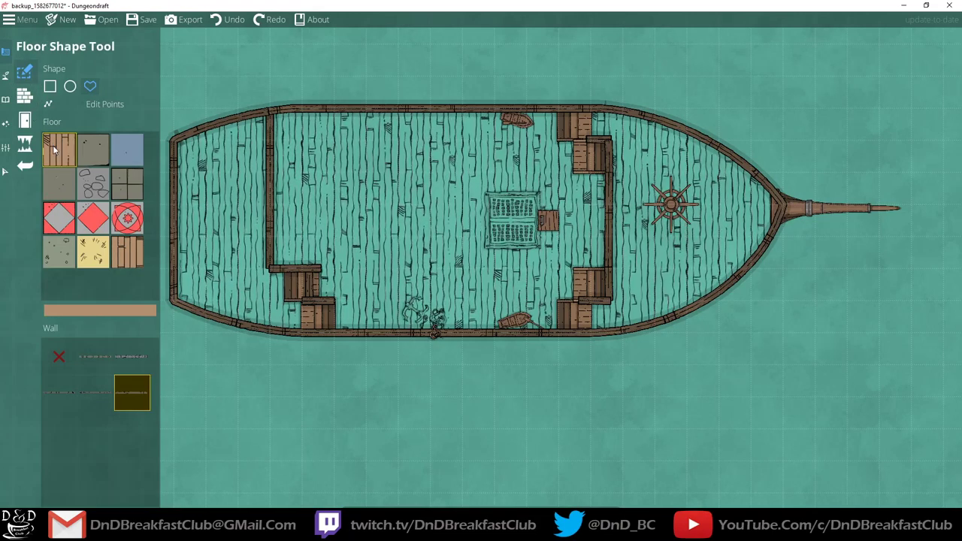
left_click(175, 141)
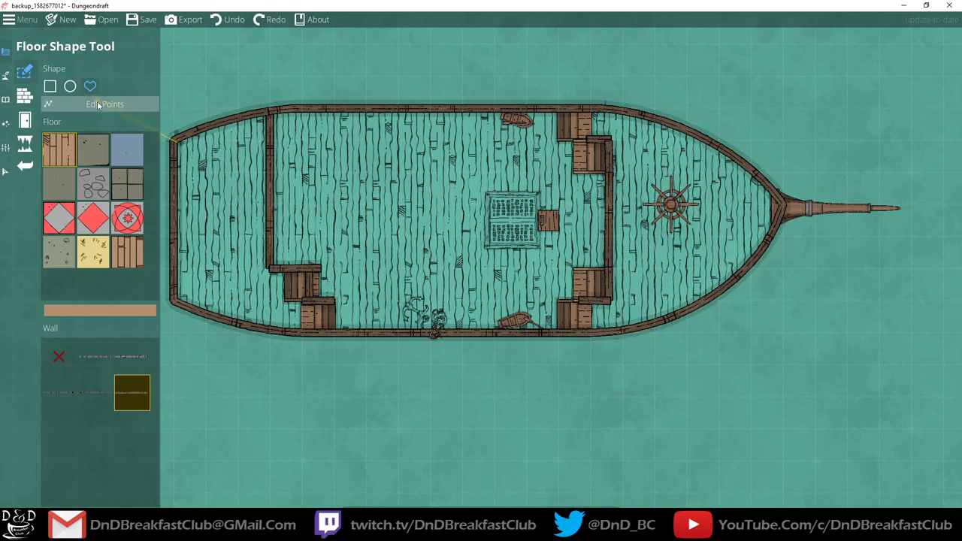
left_click(430, 460)
key("ctrl+z")
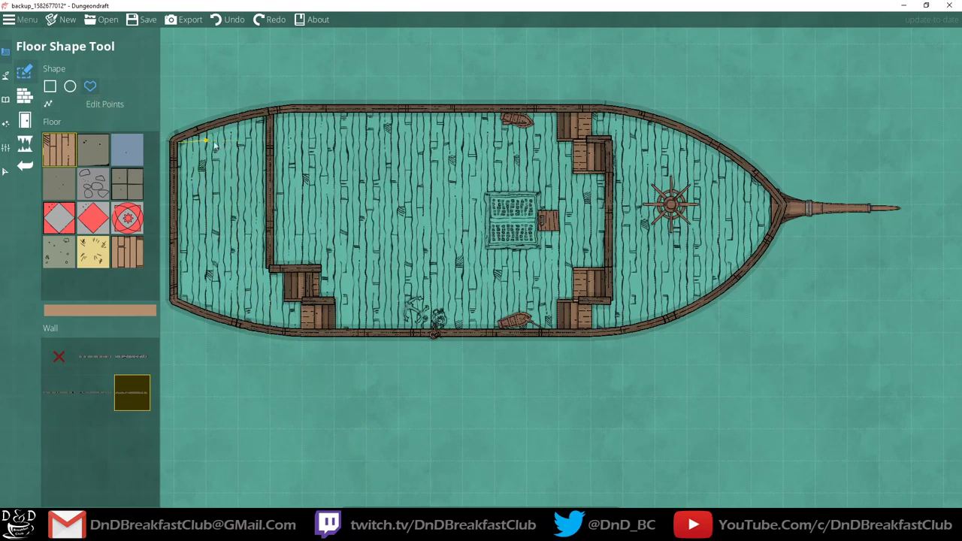
left_click(270, 141)
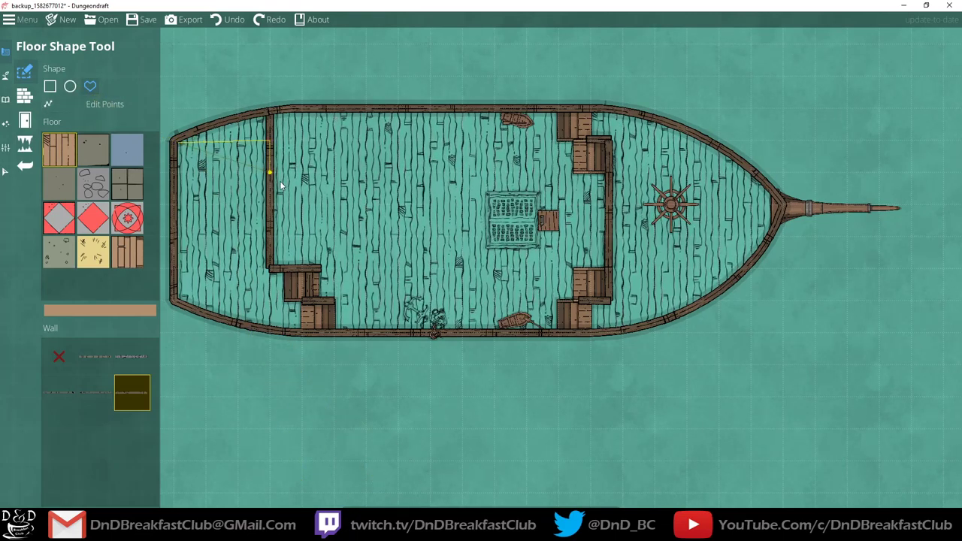
left_click(175, 172)
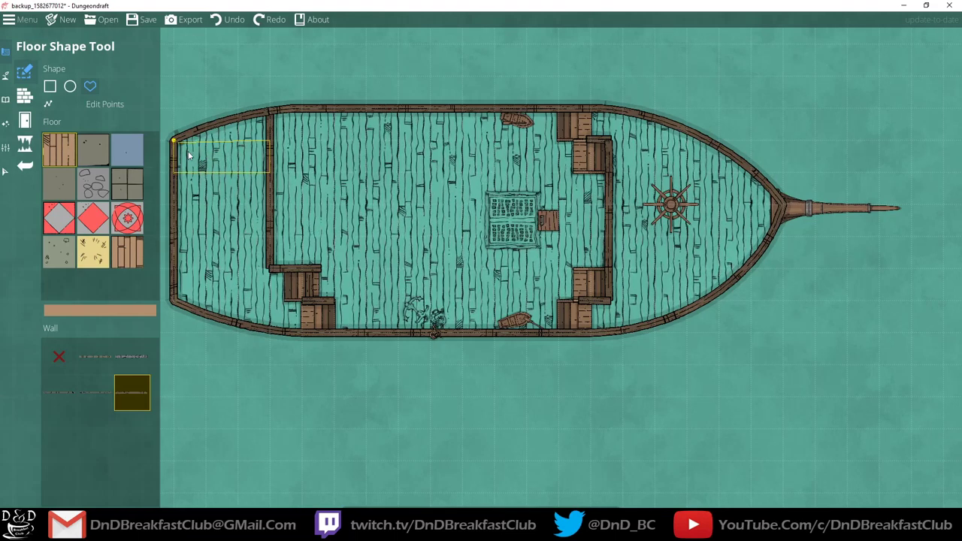
left_click(174, 141)
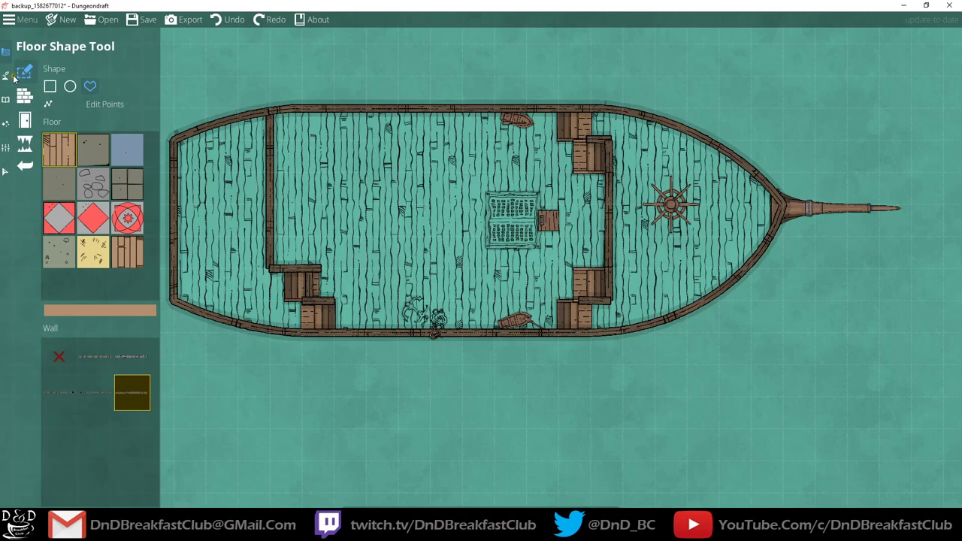
left_click(5, 75)
left_click(59, 96)
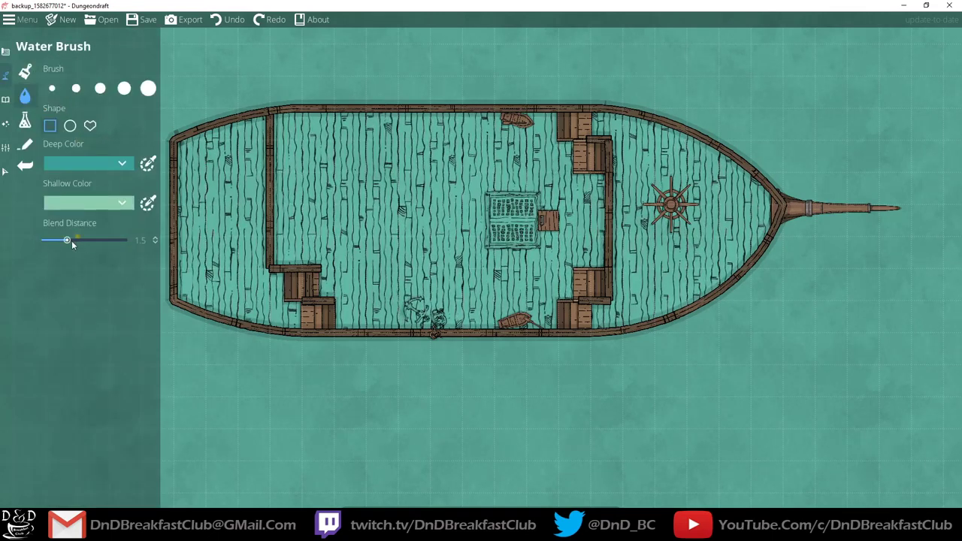
left_click(30, 126)
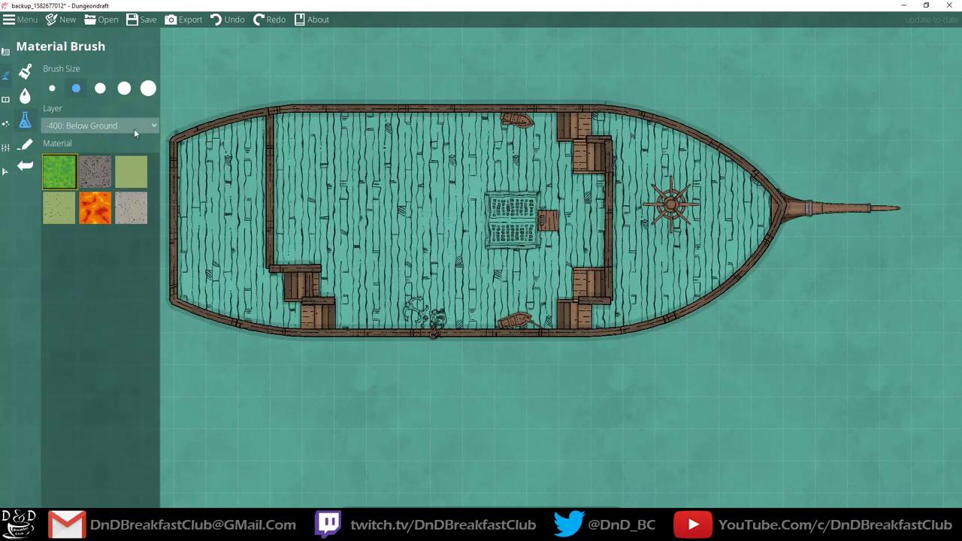
left_click(28, 146)
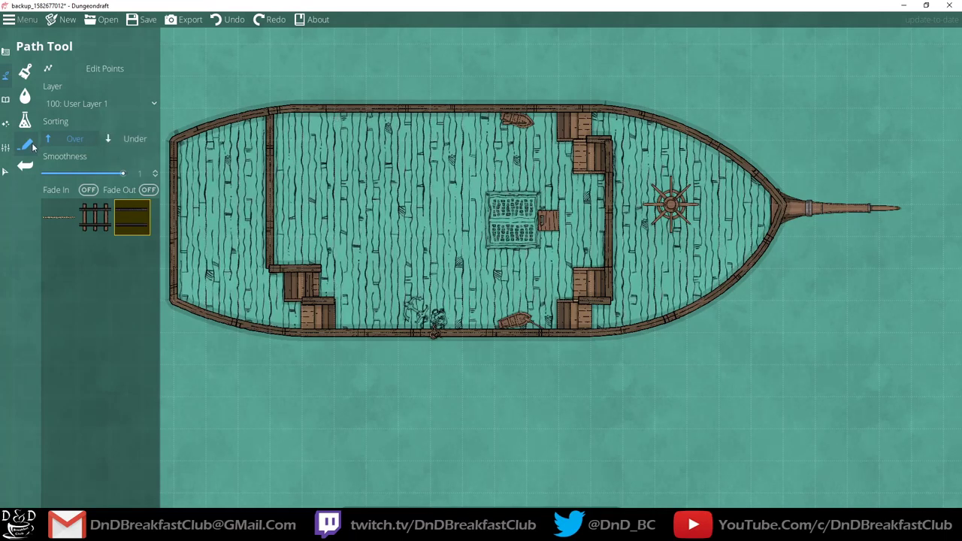
Disable the terrain to examine the map without it and enable it again.
left_click(25, 71)
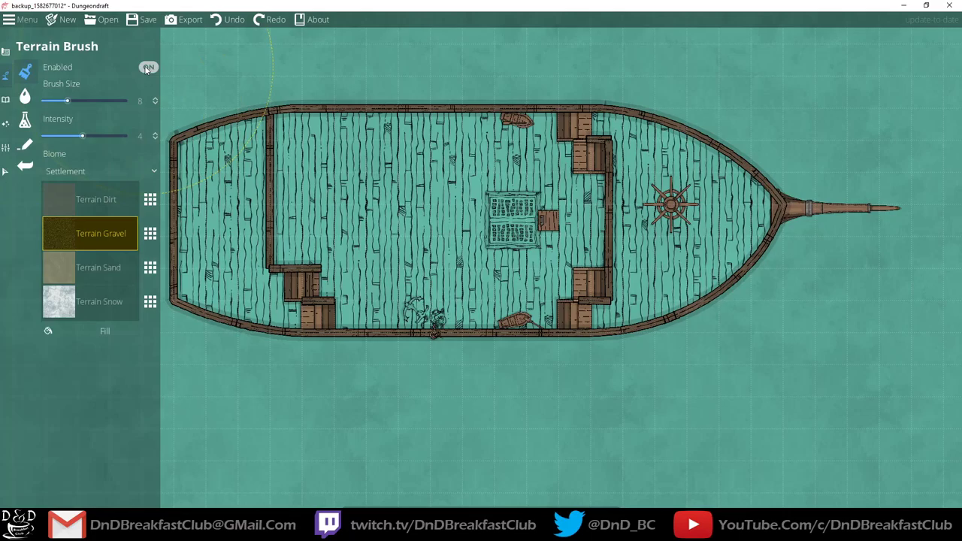
left_click(148, 67)
mouse_move(337, 267)
left_mouse_down()
mouse_move(455, 245)
mouse_move(346, 298)
left_mouse_up()
scroll(452, 246, "down", 2)
scroll(451, 245, "up", 1)
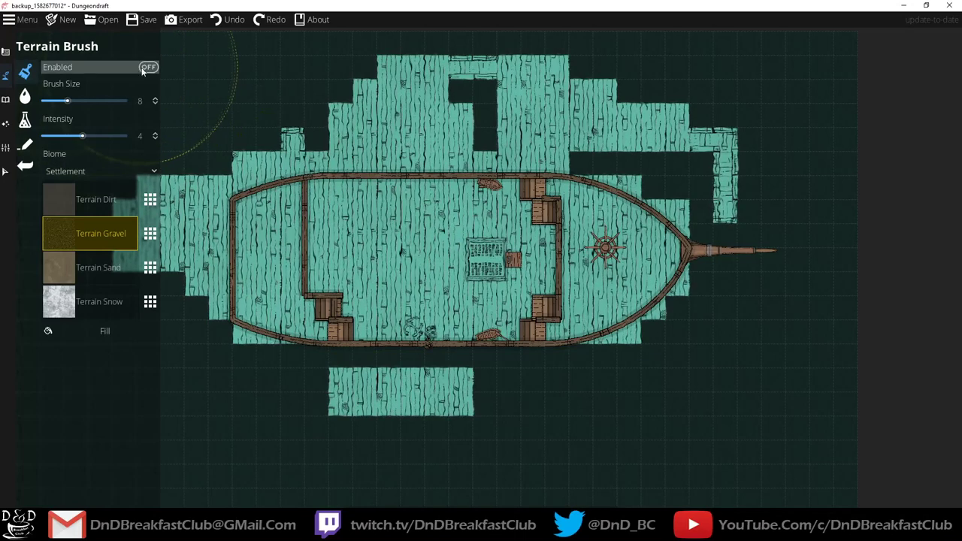
left_click(148, 67)
Paint Terrain Gravel around the ship with a brush size of 16 and fill the whole Ground level with it.
mouse_move(75, 104)
left_mouse_down()
mouse_move(119, 101)
mouse_move(93, 101)
left_mouse_up()
left_click(382, 309)
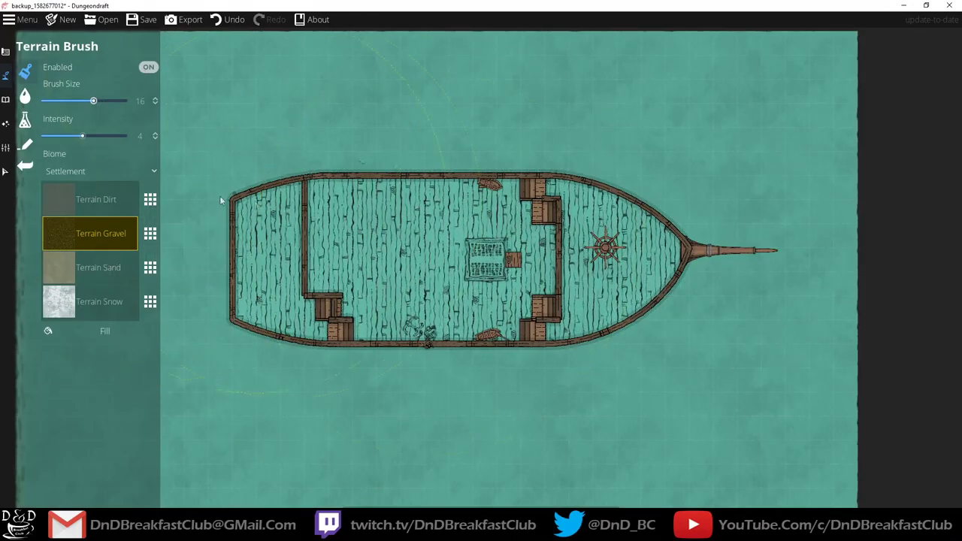
mouse_move(284, 151)
left_mouse_down()
mouse_move(672, 92)
mouse_move(654, 113)
left_mouse_up()
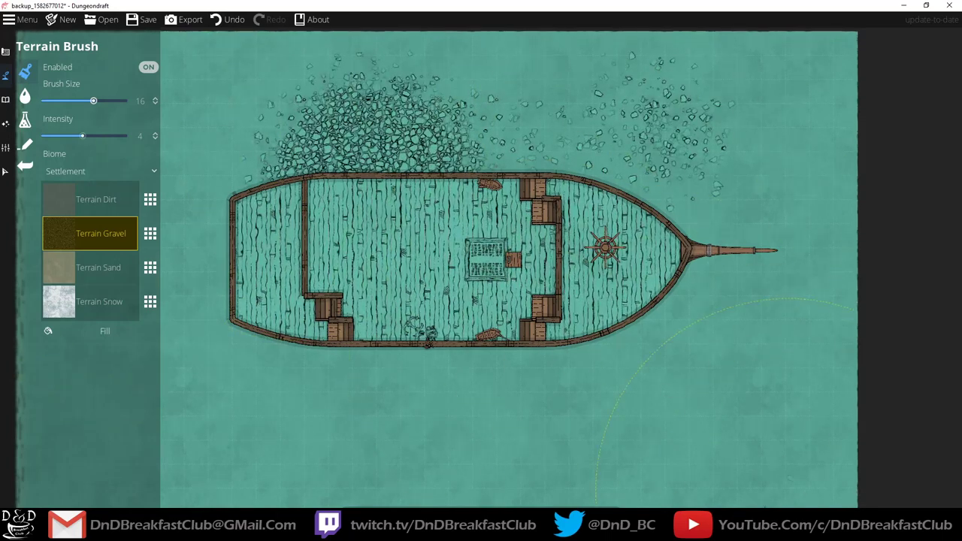
left_click(701, 444)
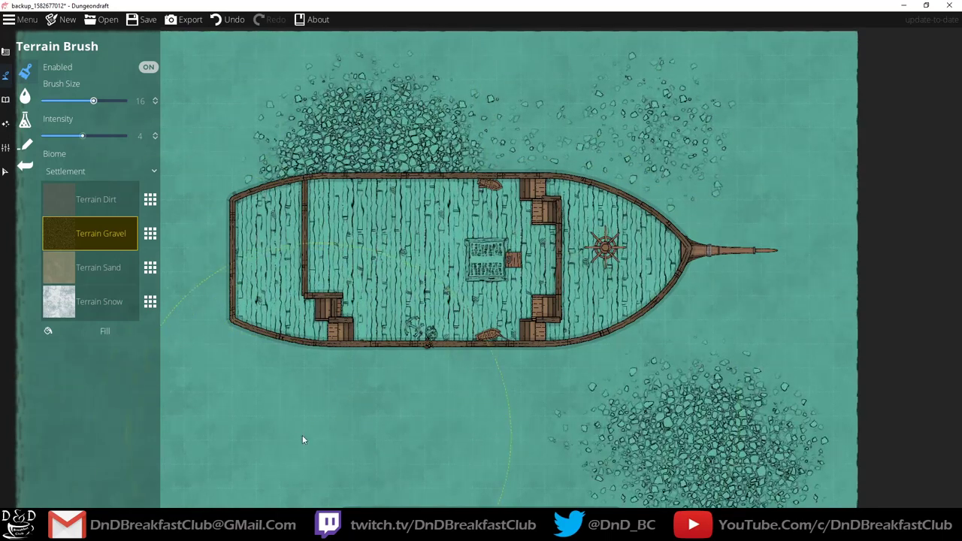
left_click_drag(176, 431, 512, 468)
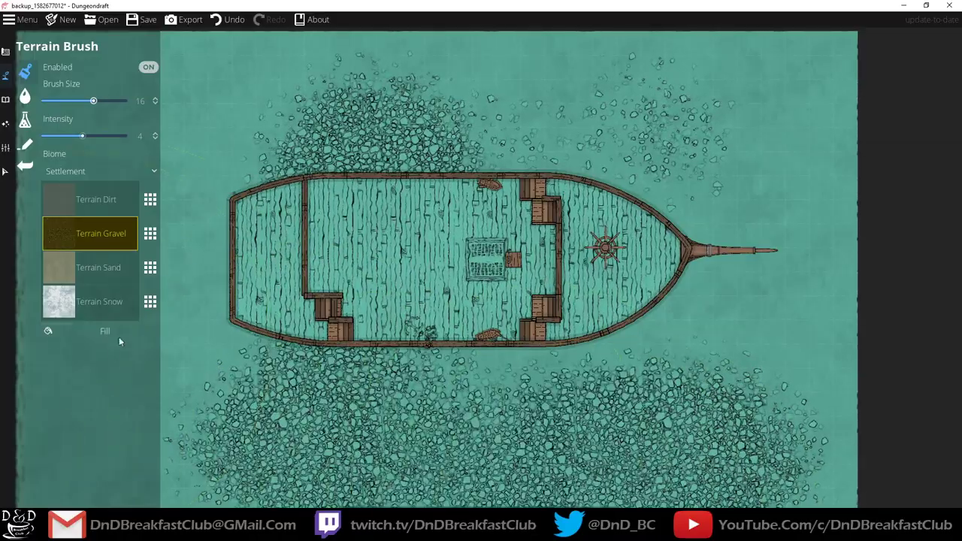
left_click(116, 333)
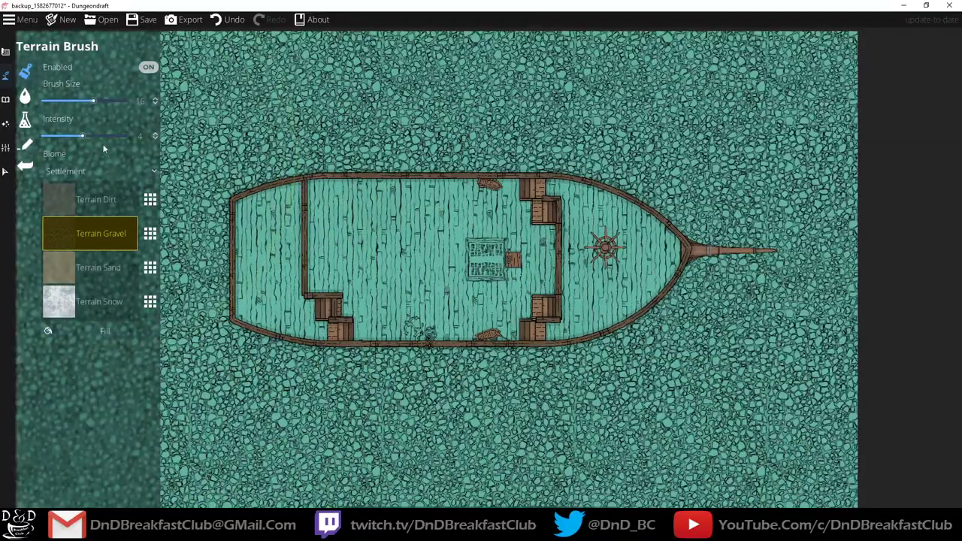
Paint Terrain Snow over the gravel around the ship.
left_click(90, 301)
mouse_move(355, 434)
left_mouse_down()
mouse_move(571, 470)
mouse_move(669, 444)
mouse_move(759, 113)
mouse_move(291, 113)
left_mouse_up()
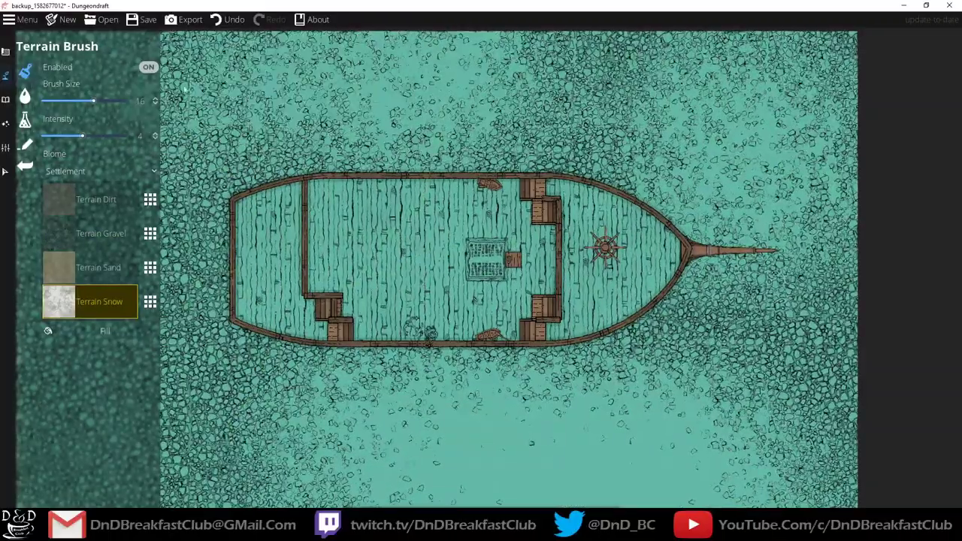
left_click_drag(158, 133, 293, 111)
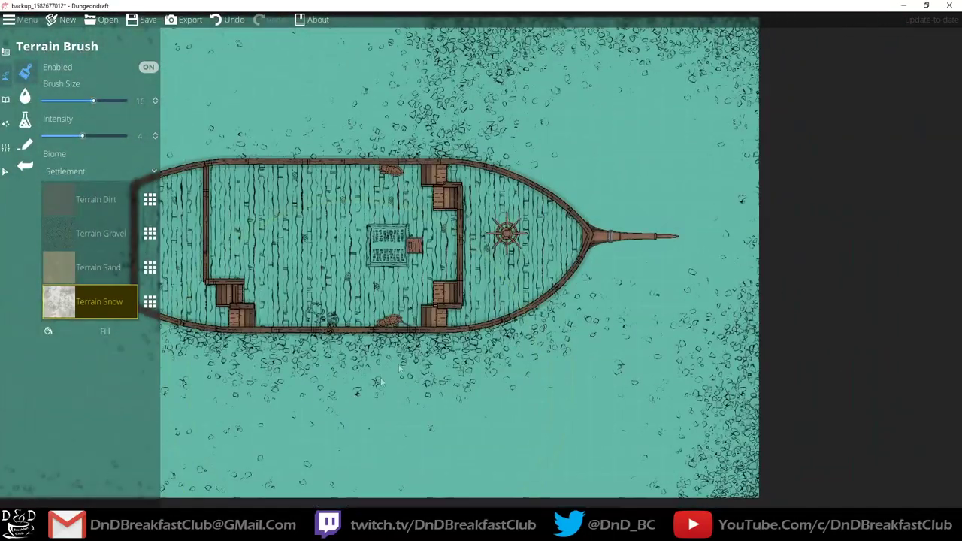
Set the water's blend distance to 2.1.
left_click(25, 95)
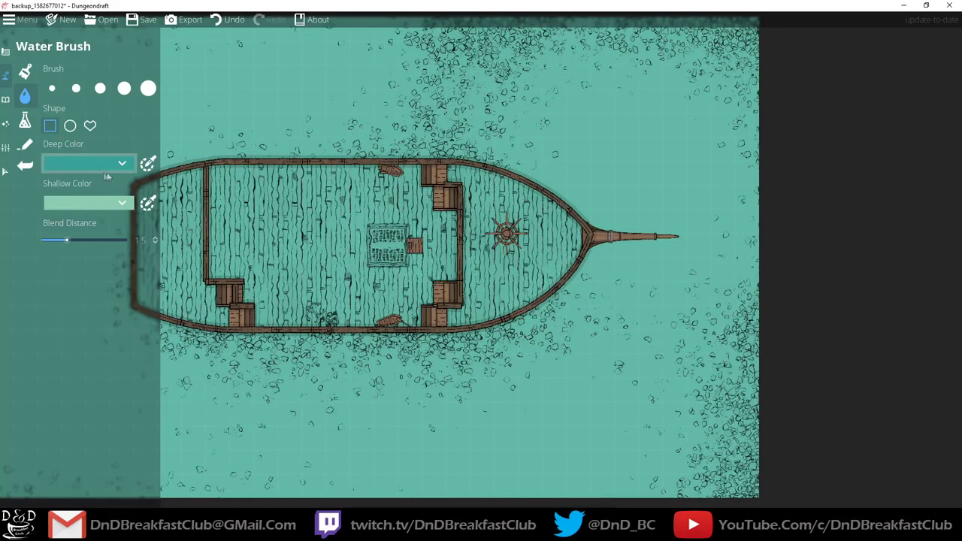
mouse_move(67, 240)
left_mouse_down()
mouse_move(23, 240)
mouse_move(142, 245)
mouse_move(80, 240)
left_mouse_up()
left_click_drag(353, 236, 454, 207)
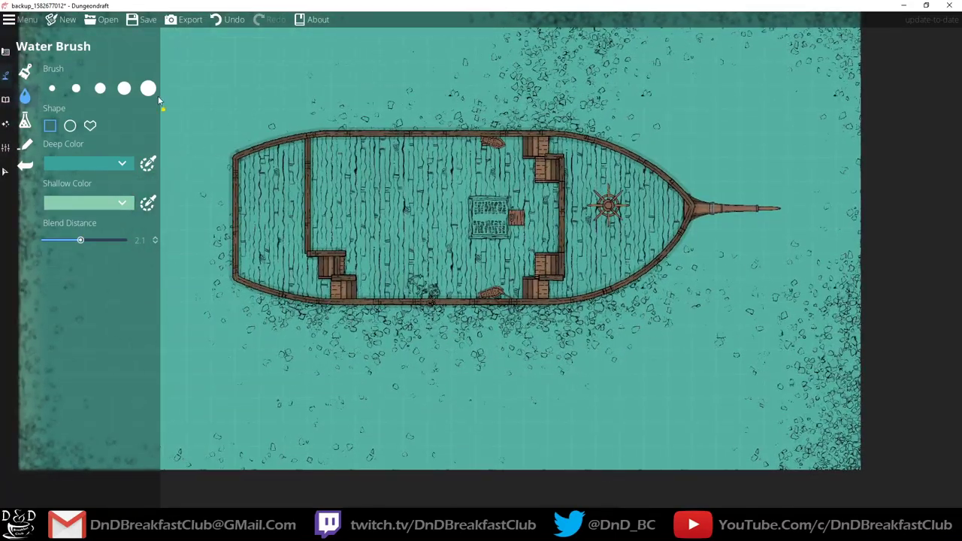
Replace the Terrain Dirt texture slot with Terrain Dry Grass.
left_click(25, 71)
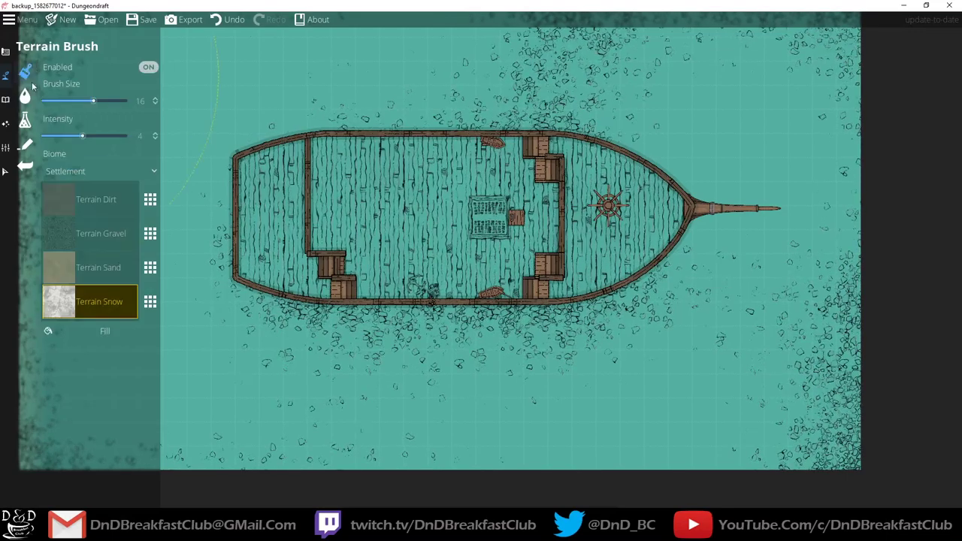
left_click(151, 200)
left_click(206, 157)
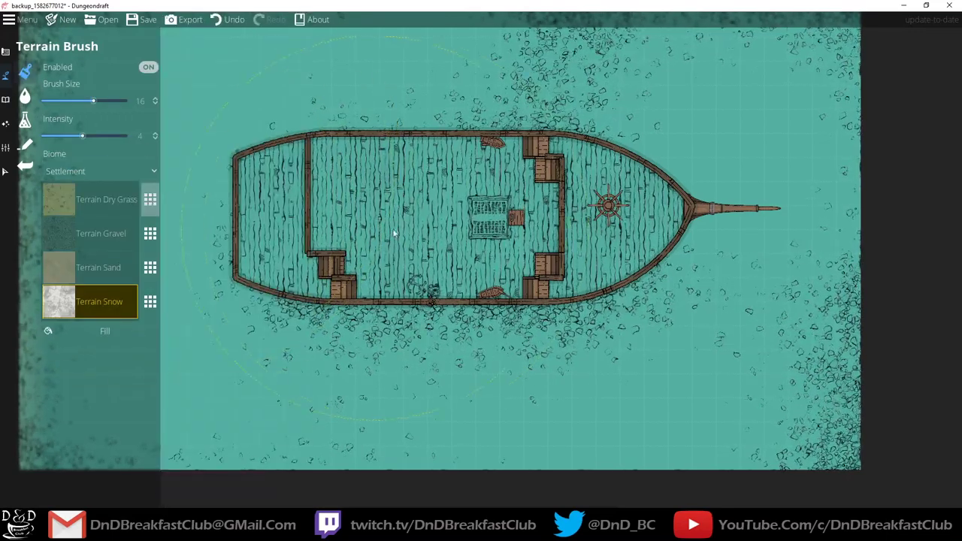
Try to edit the water on the ship's main deck using the smallest Water Brush size.
left_click(25, 96)
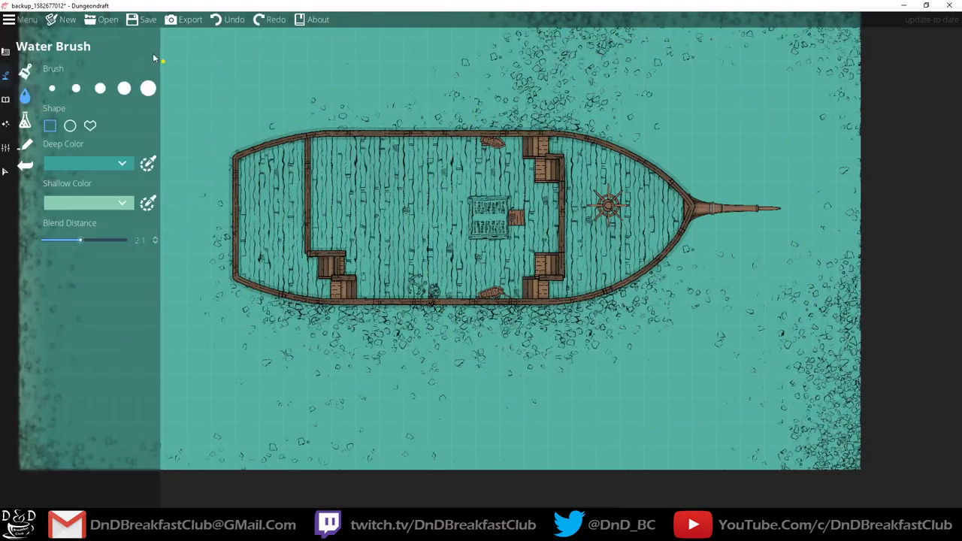
left_click(70, 127)
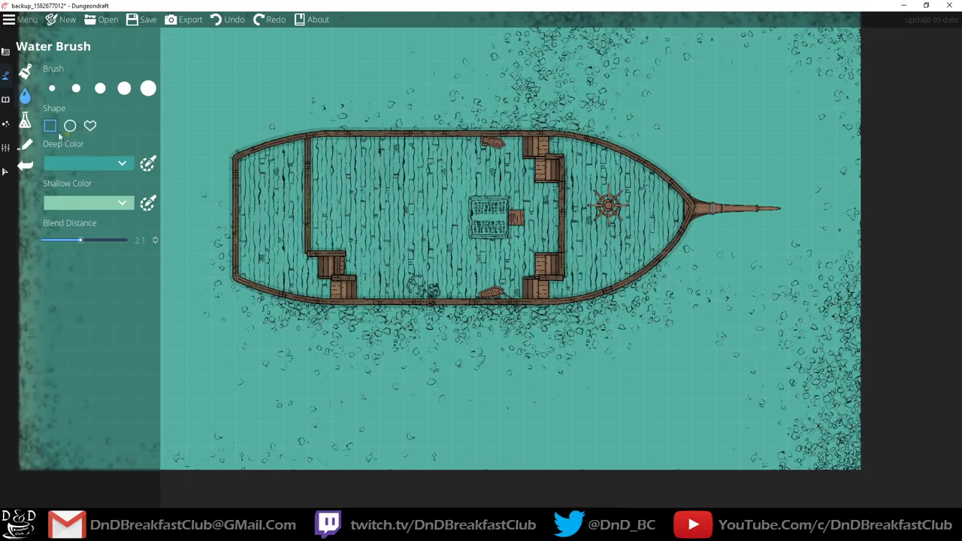
left_click(52, 88)
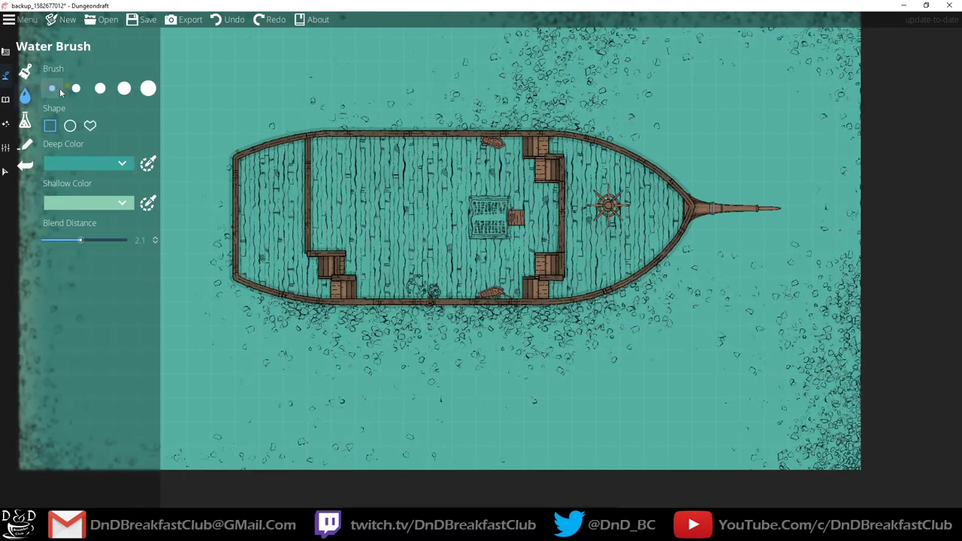
left_click_drag(325, 176, 354, 226)
left_click_drag(353, 192, 380, 229)
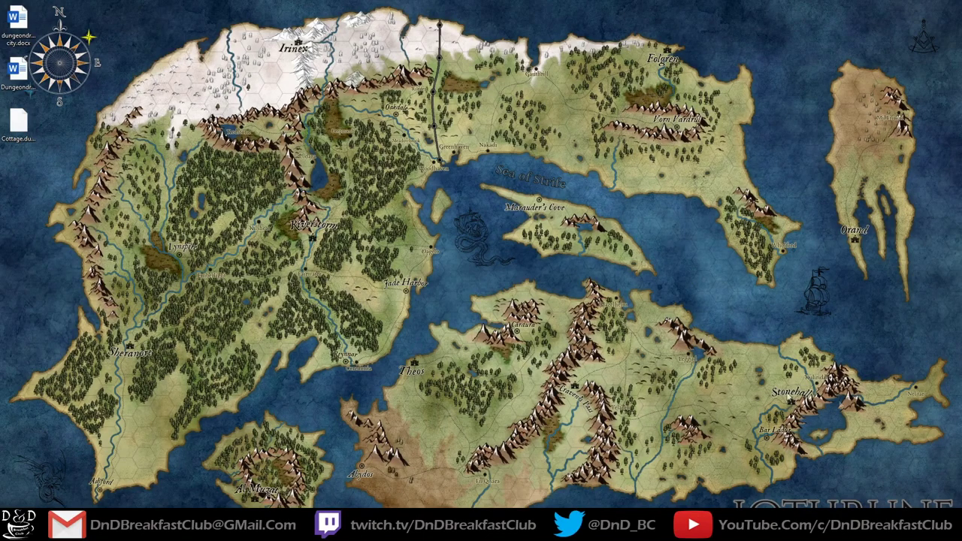
Relaunch Dungeondraft and open the map file Cottage.dungeondraft_map from the Desktop.
key("super")
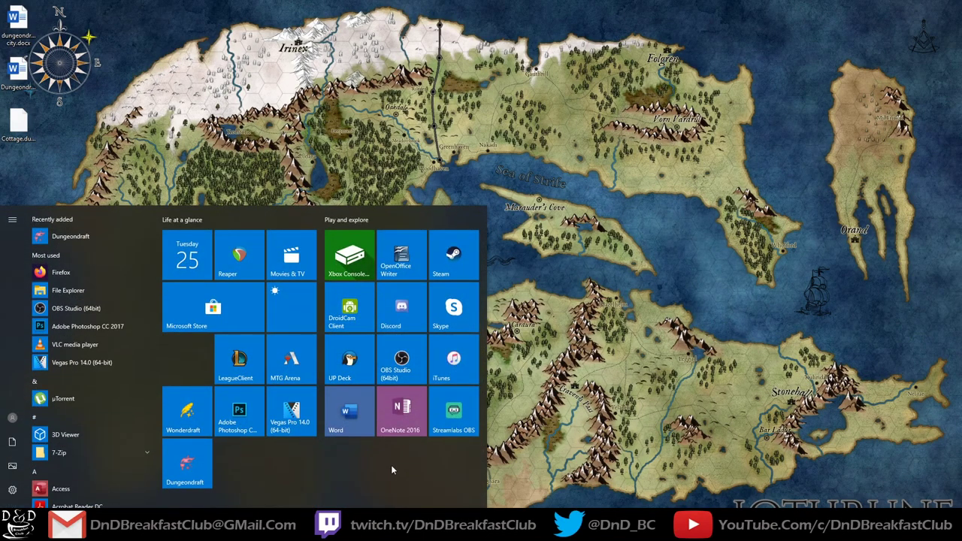
left_click(197, 464)
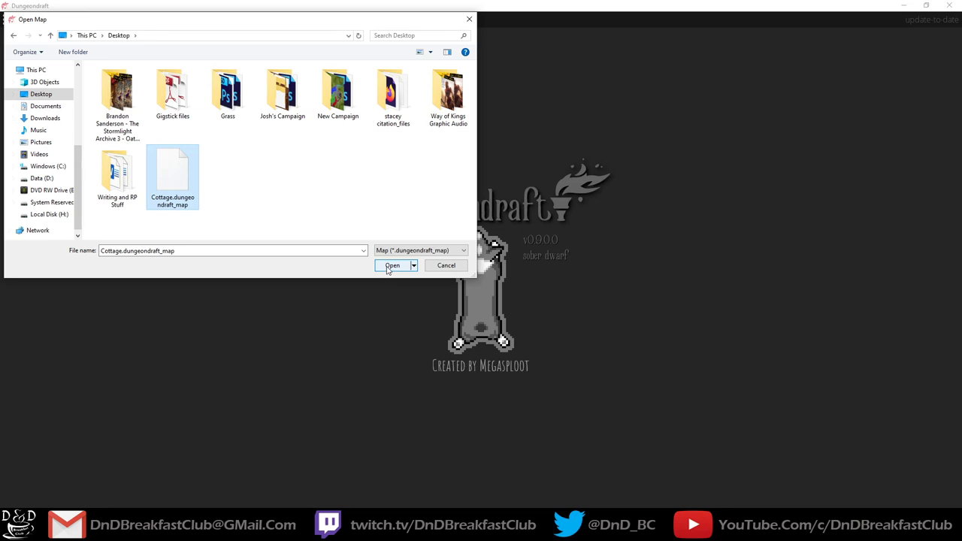
left_click(390, 267)
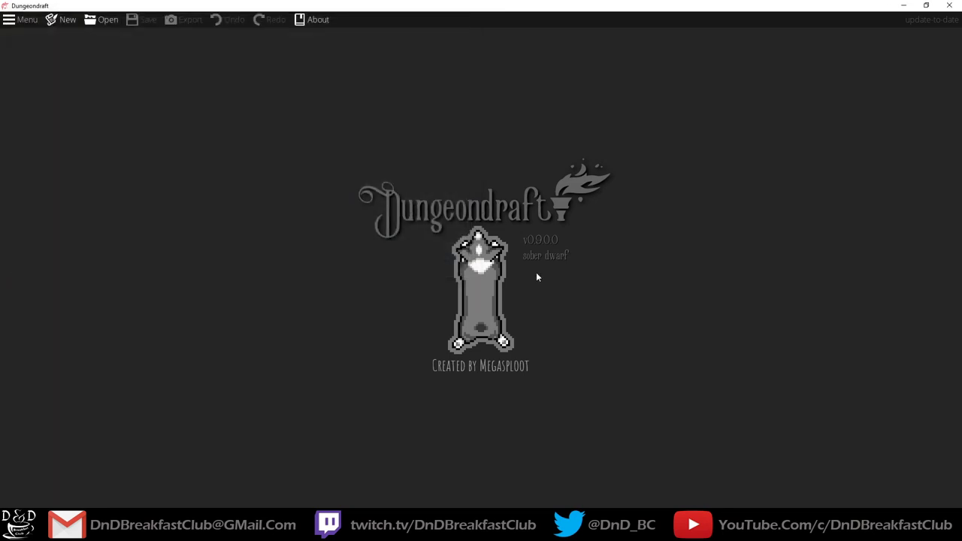